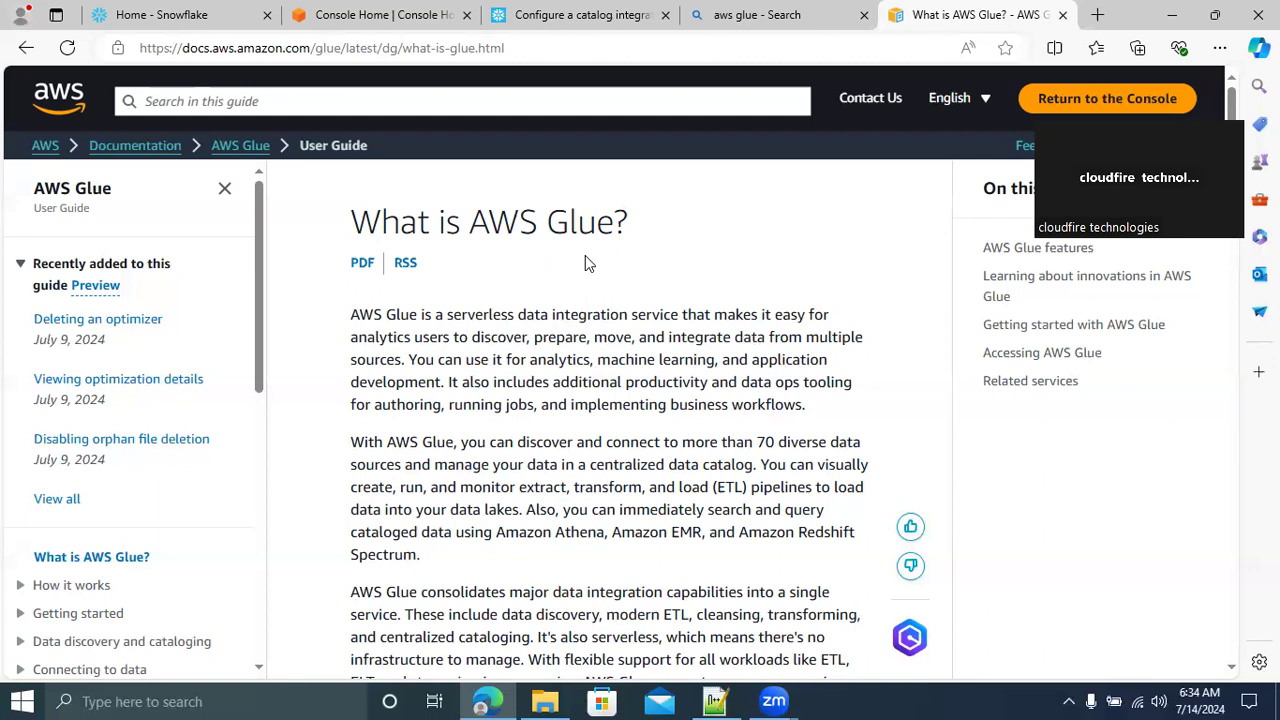
scroll(587, 263, down, 3)
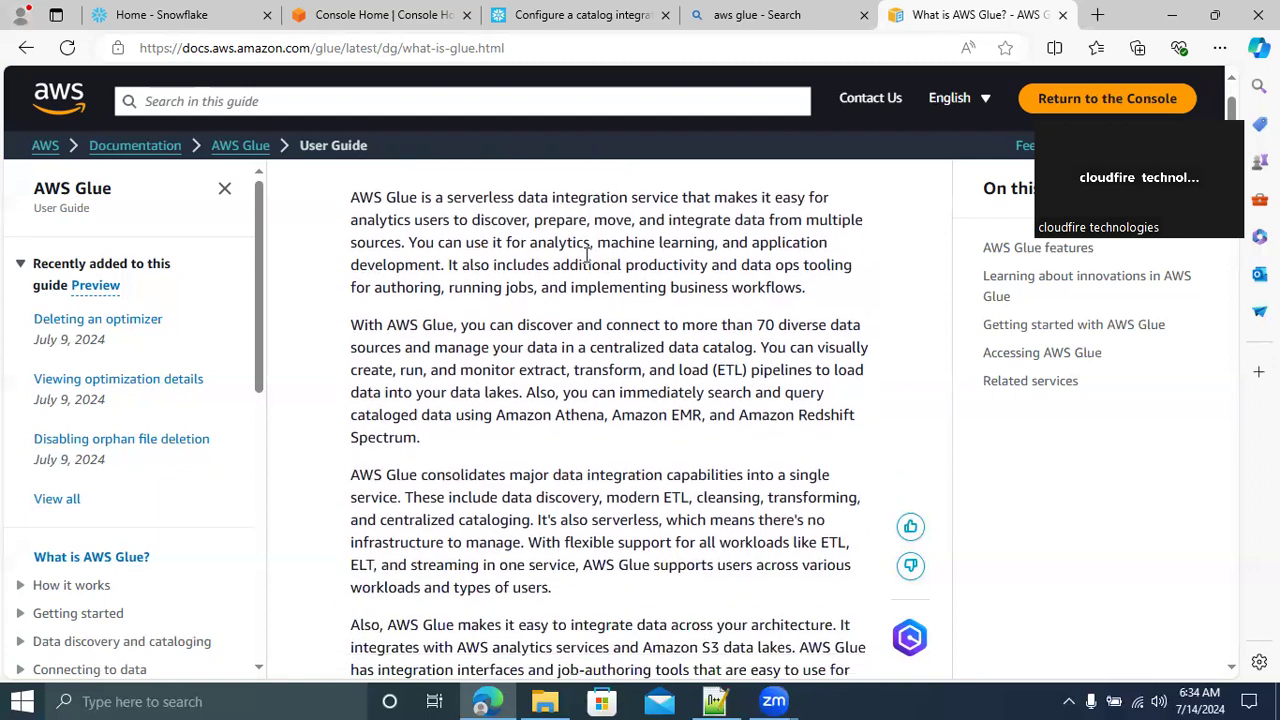
scroll(588, 255, up, 3)
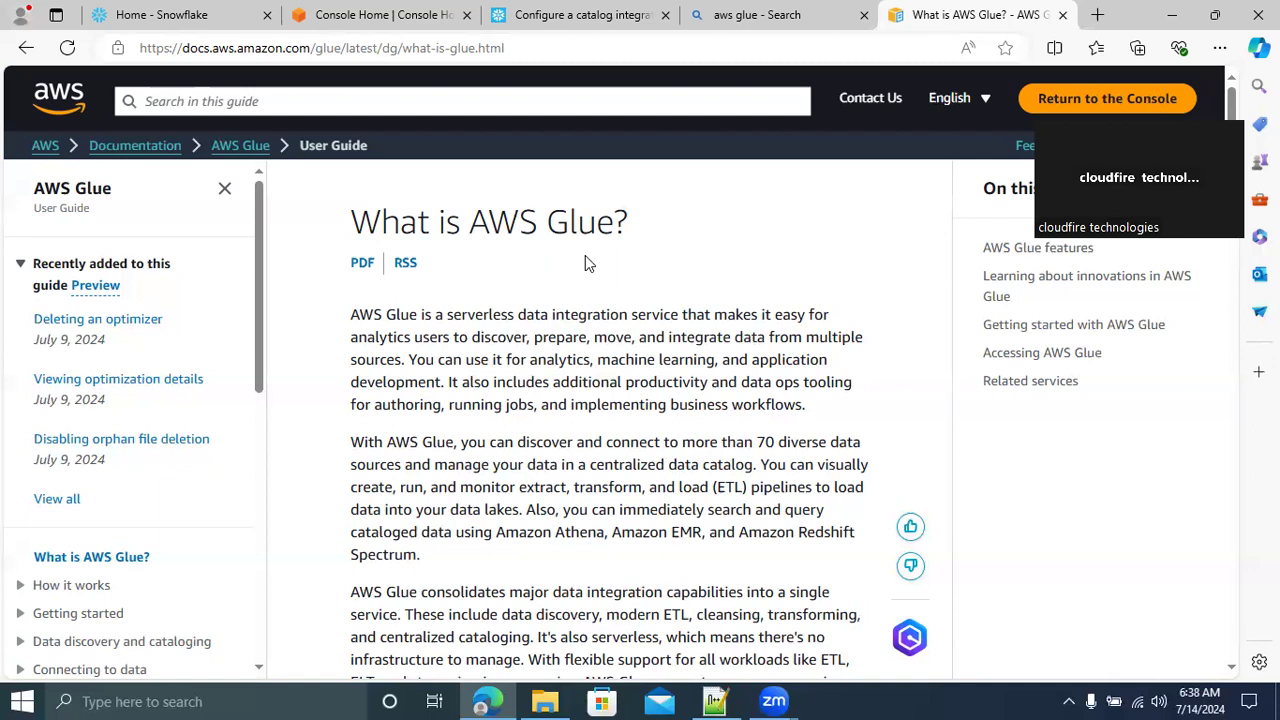
Open a blank Notepad document and enter the heading "Automatic schema discovery:::"
key(super+r)
key(End)
key(BackSpace)
key(BackSpace)
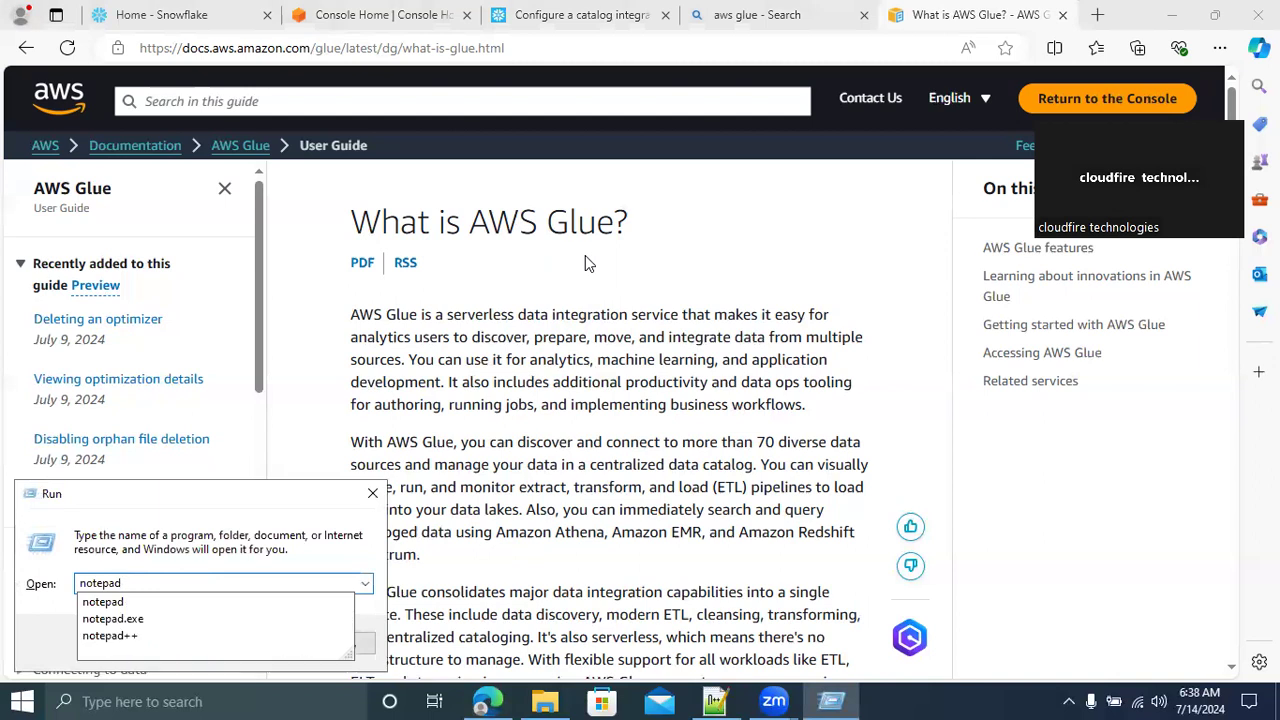
key(Return)
text(Automatic schema discovery:::)
Add a "catalogue::" line a few lines below the heading in the notes
key(Return)
key(Return)
key(Return)
key(Return)
key(Return)
key(Return)
text(catalogue::)
Between the heading and the catalogue line, add the lines "file: 2 cols", "5 cols" and "7 columsn"
key(Up)
key(Up)
key(Up)
text(file:  2 cols)
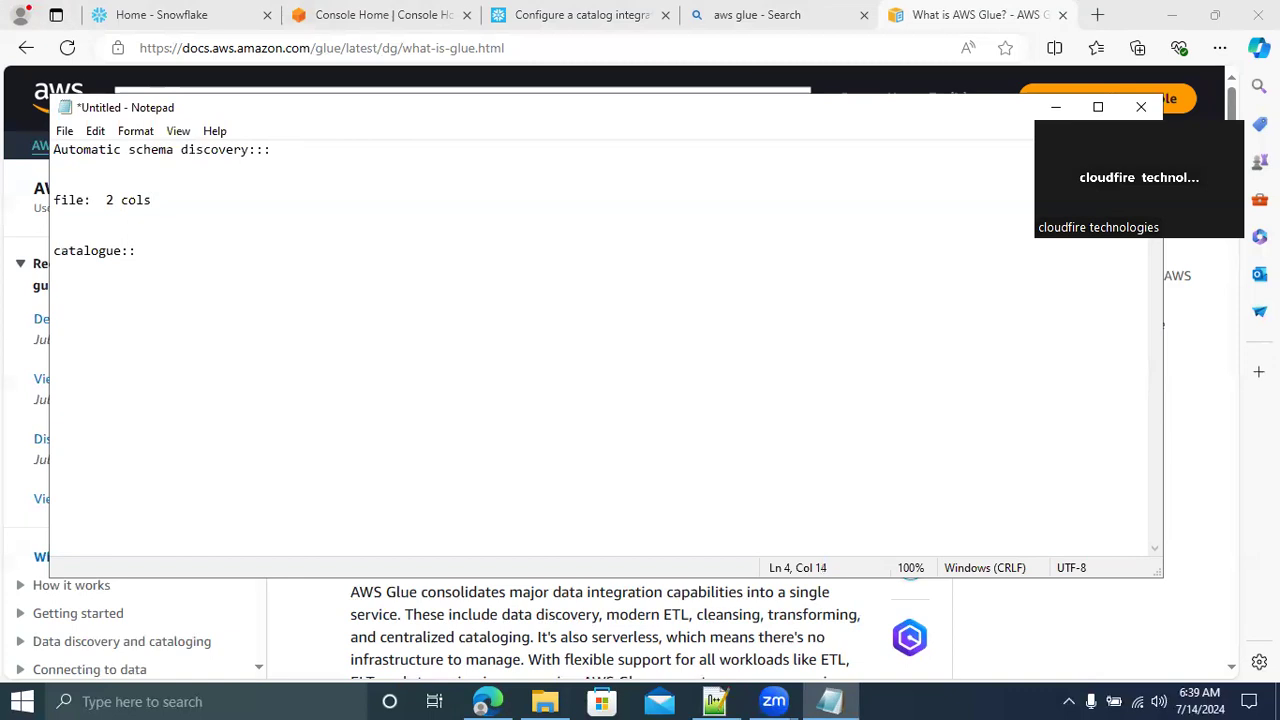
key(Return)
text(5 )
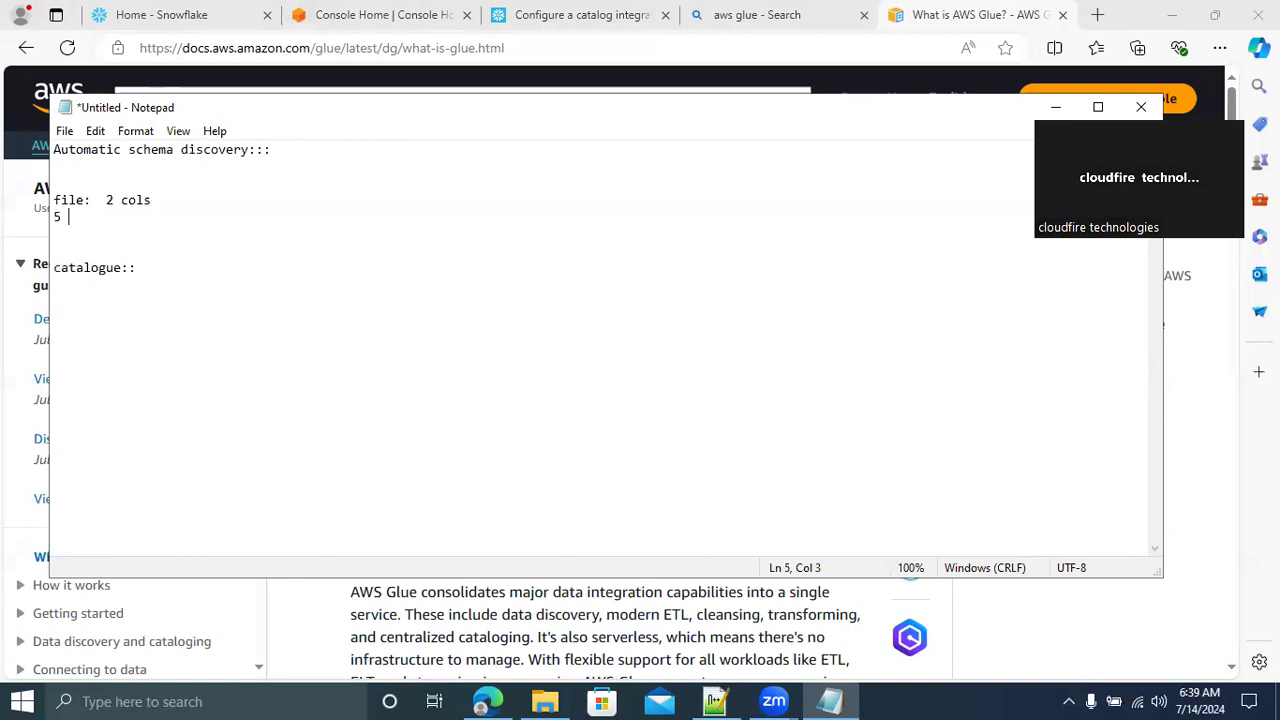
text(cols)
key(Return)
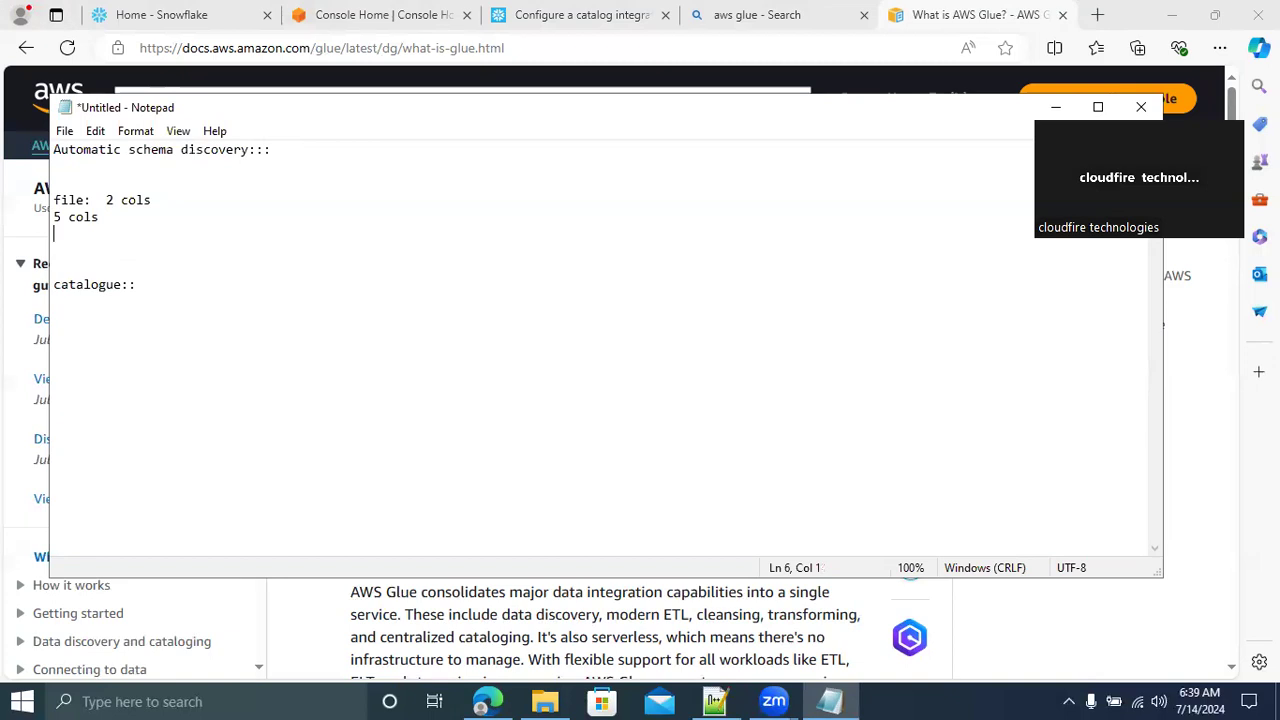
text(7 columsn)
Below the column examples, leave blank lines and add "aws glue ::::: crawlers()"
key(Return)
key(Return)
key(Return)
text(aws gl)
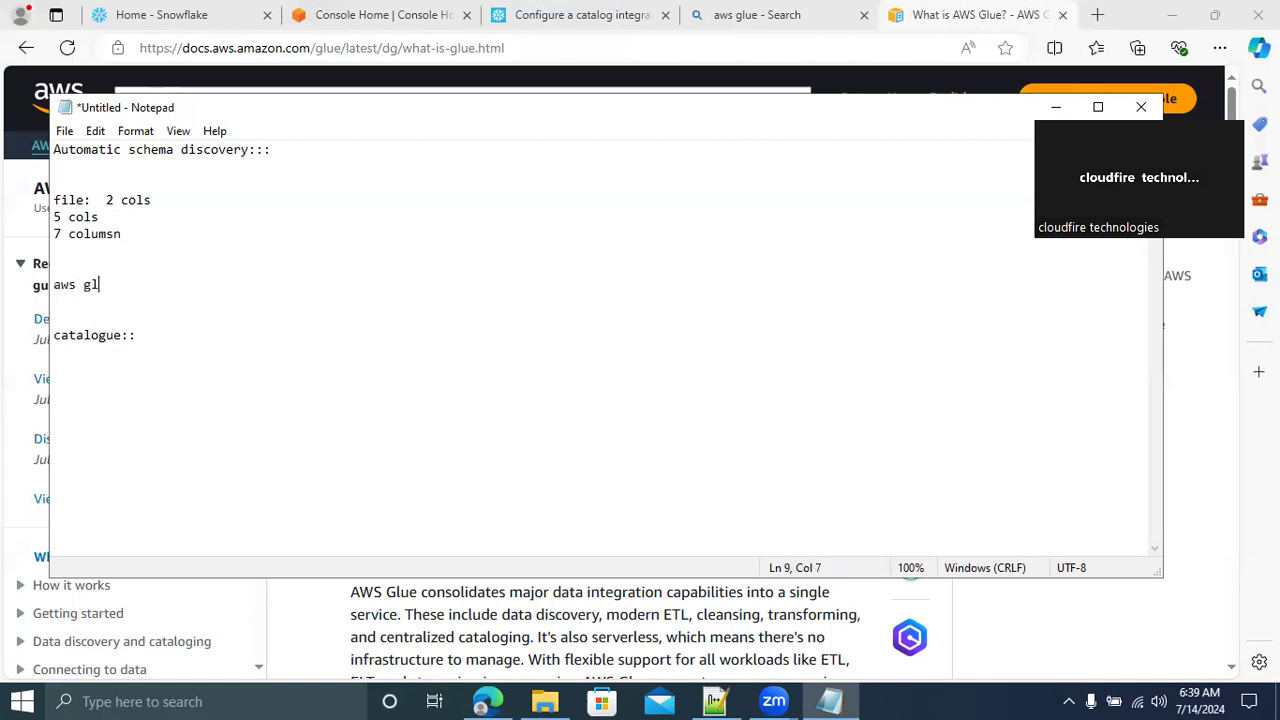
text(ue ::::: cr)
text(awlers)
text(())
text(col)
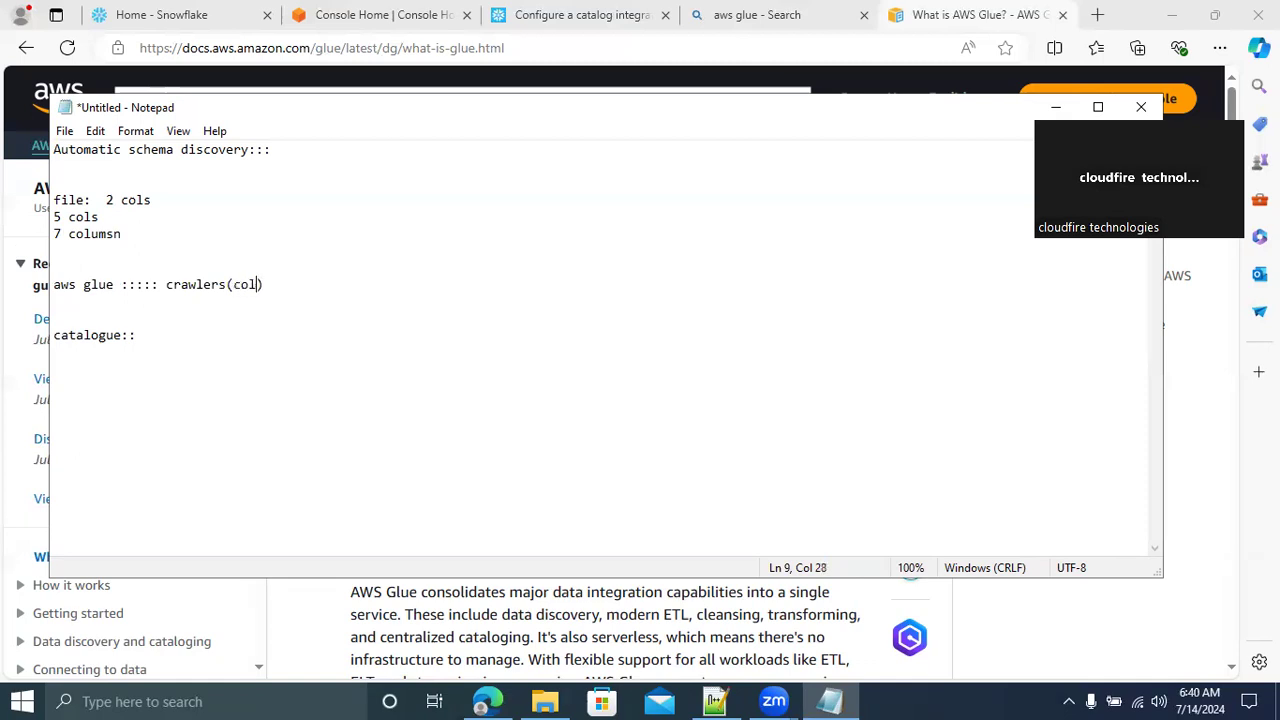
text( : s)
Fill the crawlers parentheses with "col : varchar,int" and put "glue" in front of "catalogue::"
key(BackSpace)
key(BackSpace)
text(varchar,int)
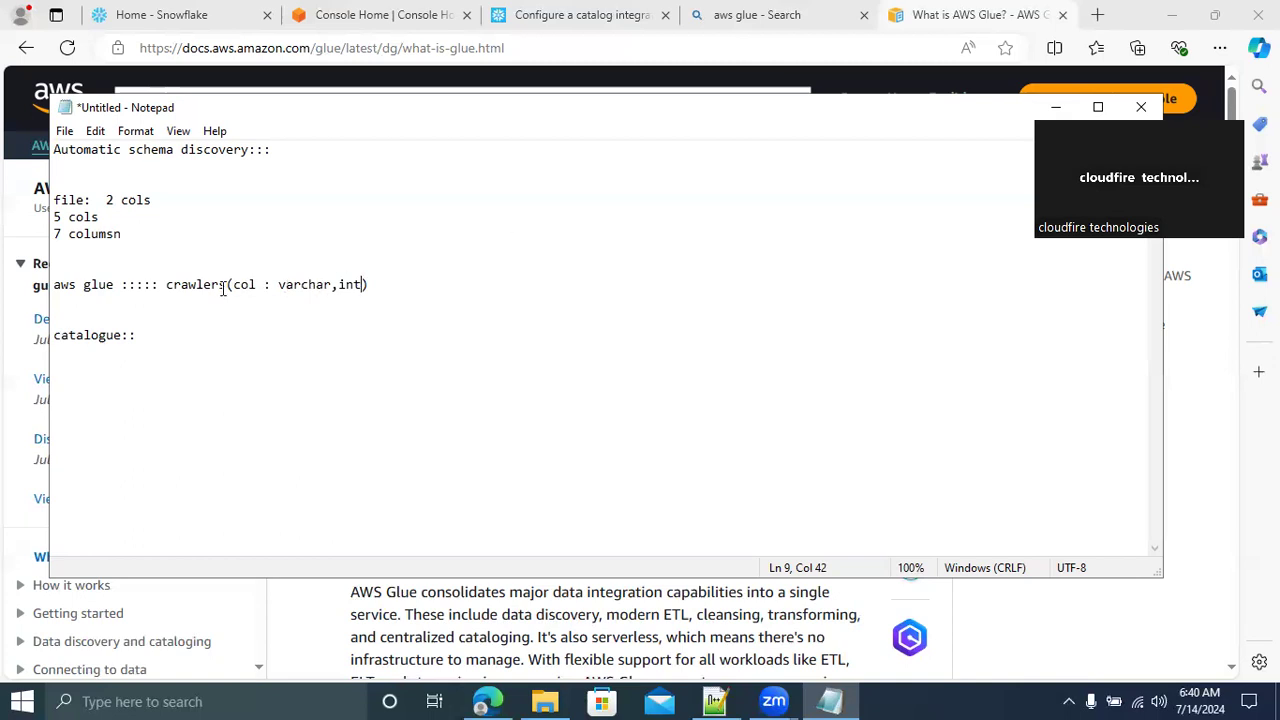
click(54, 335)
text(glue)
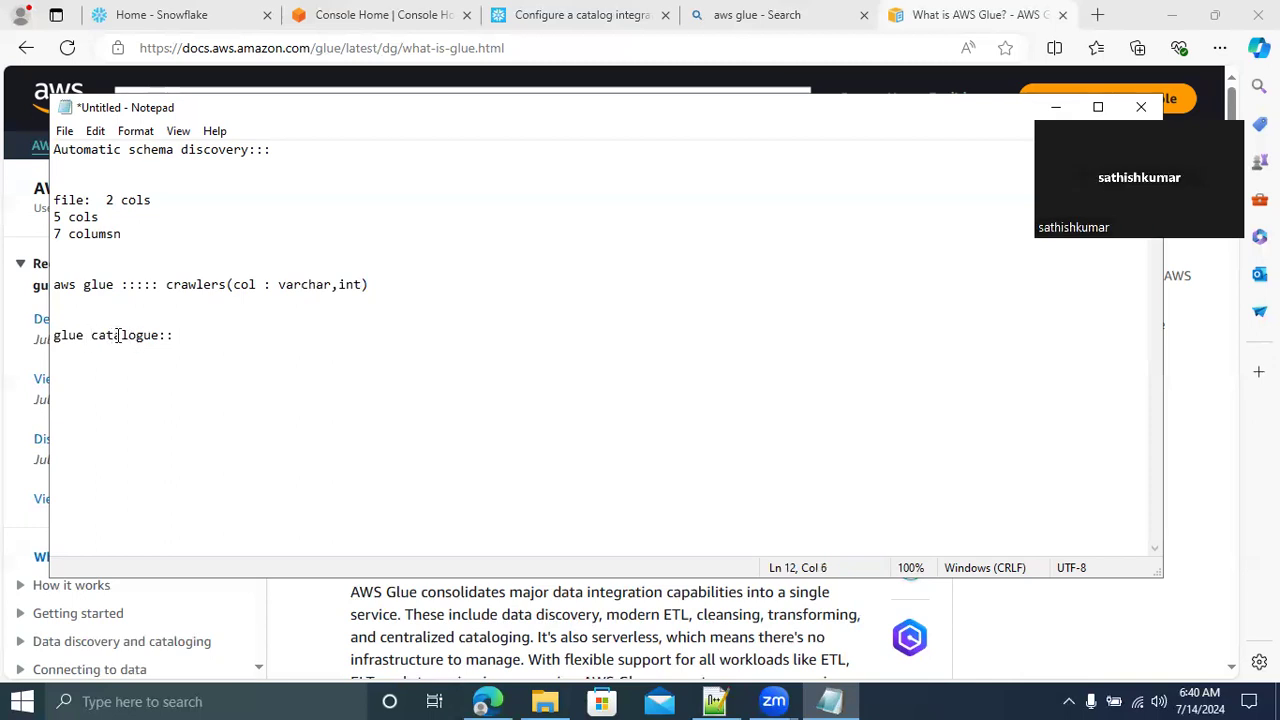
Highlight the terms crawlers and catalogue and the words of the schema discovery heading one at a time for review
double_click(193, 285)
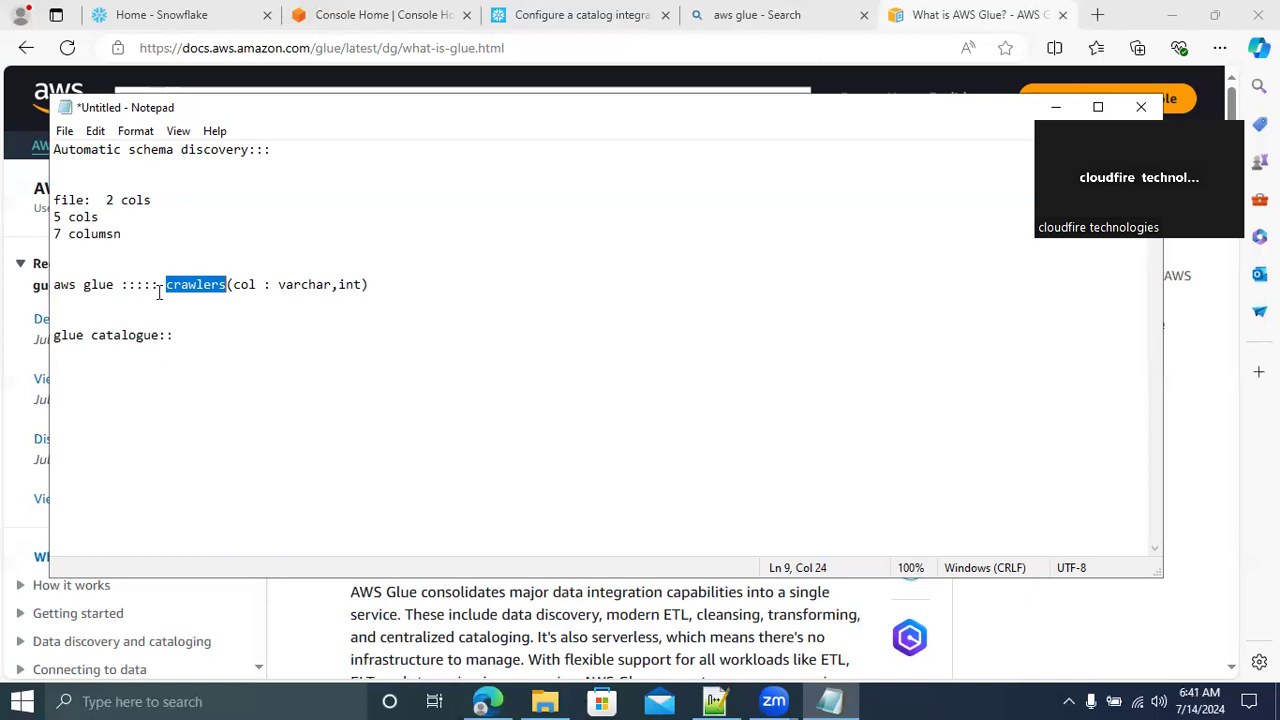
click(128, 338)
double_click(128, 338)
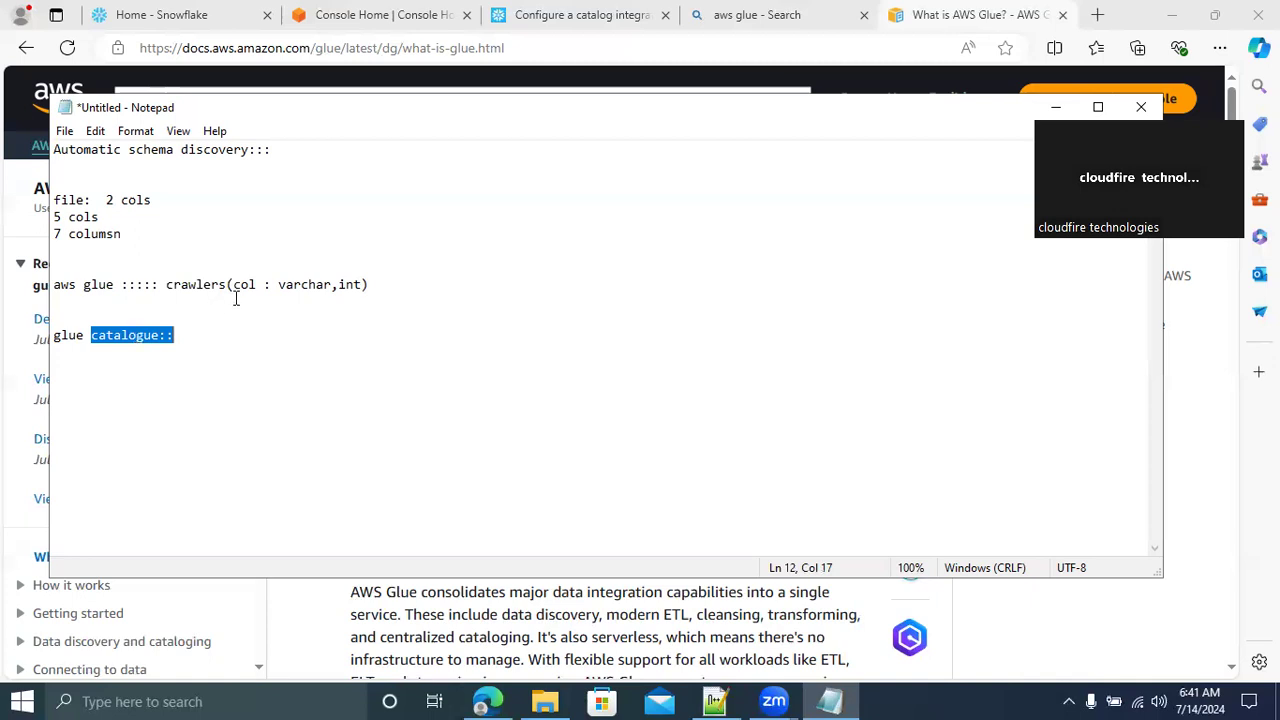
double_click(208, 285)
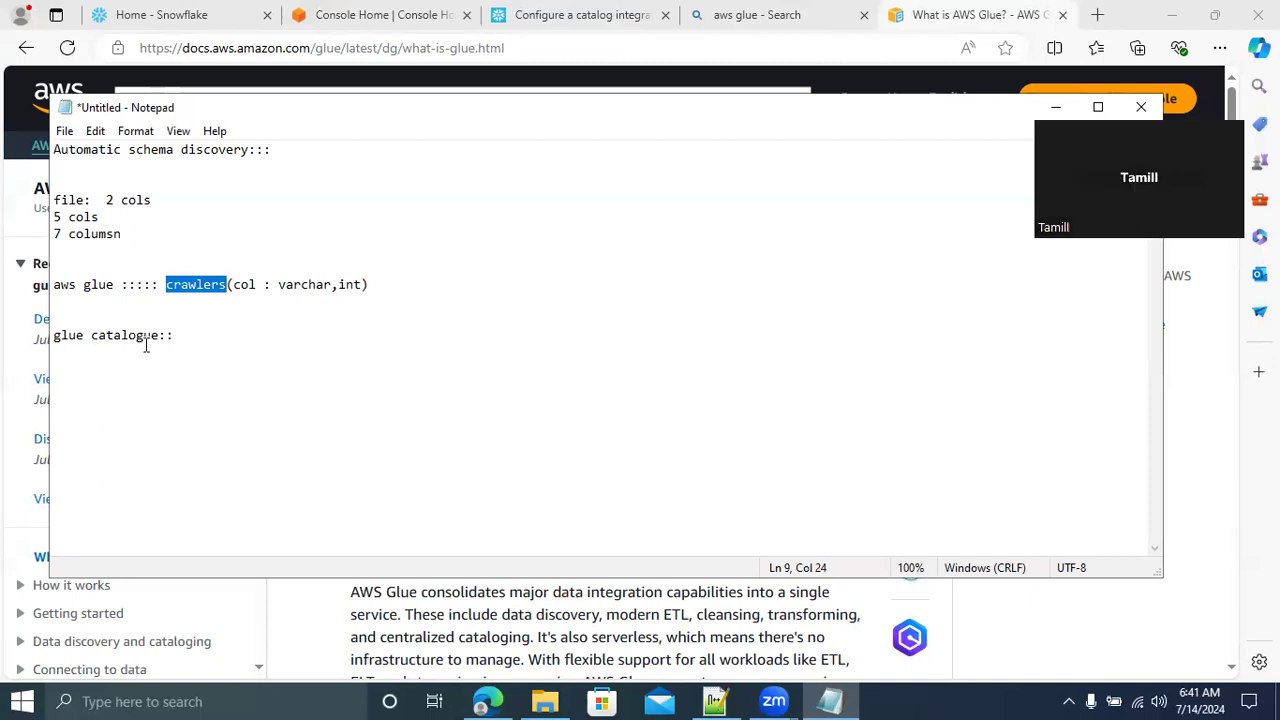
double_click(194, 285)
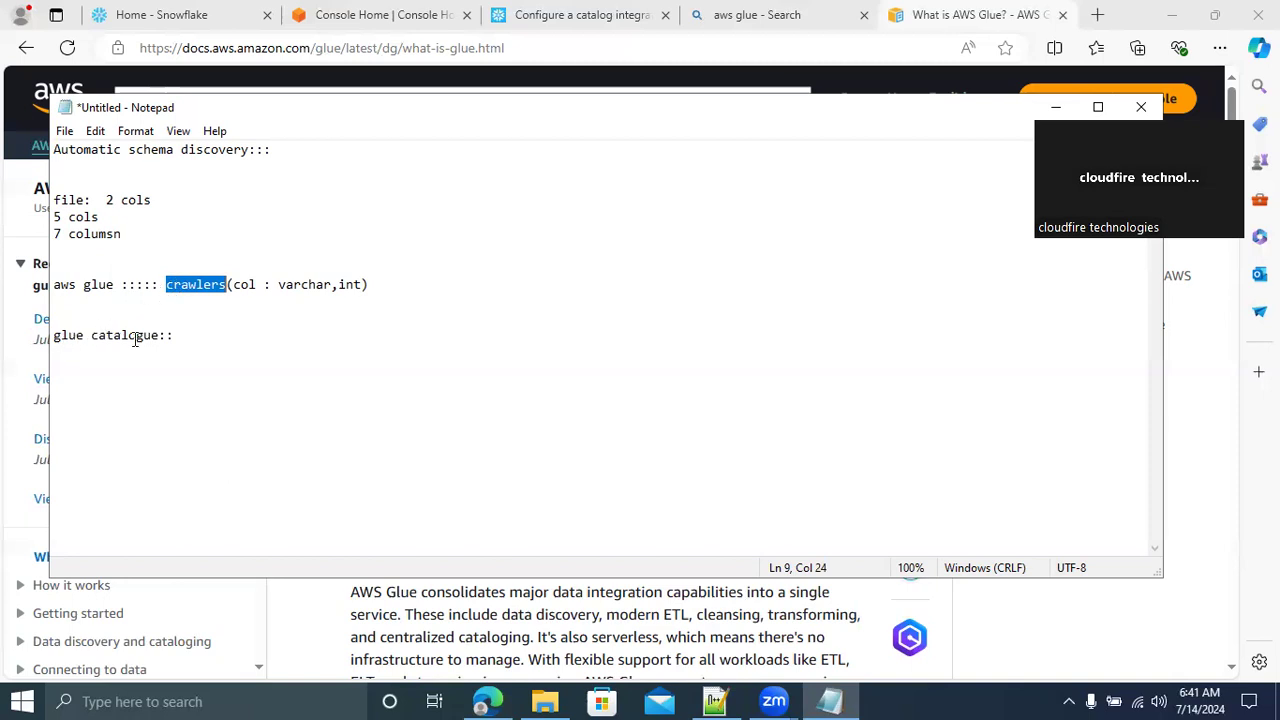
double_click(72, 151)
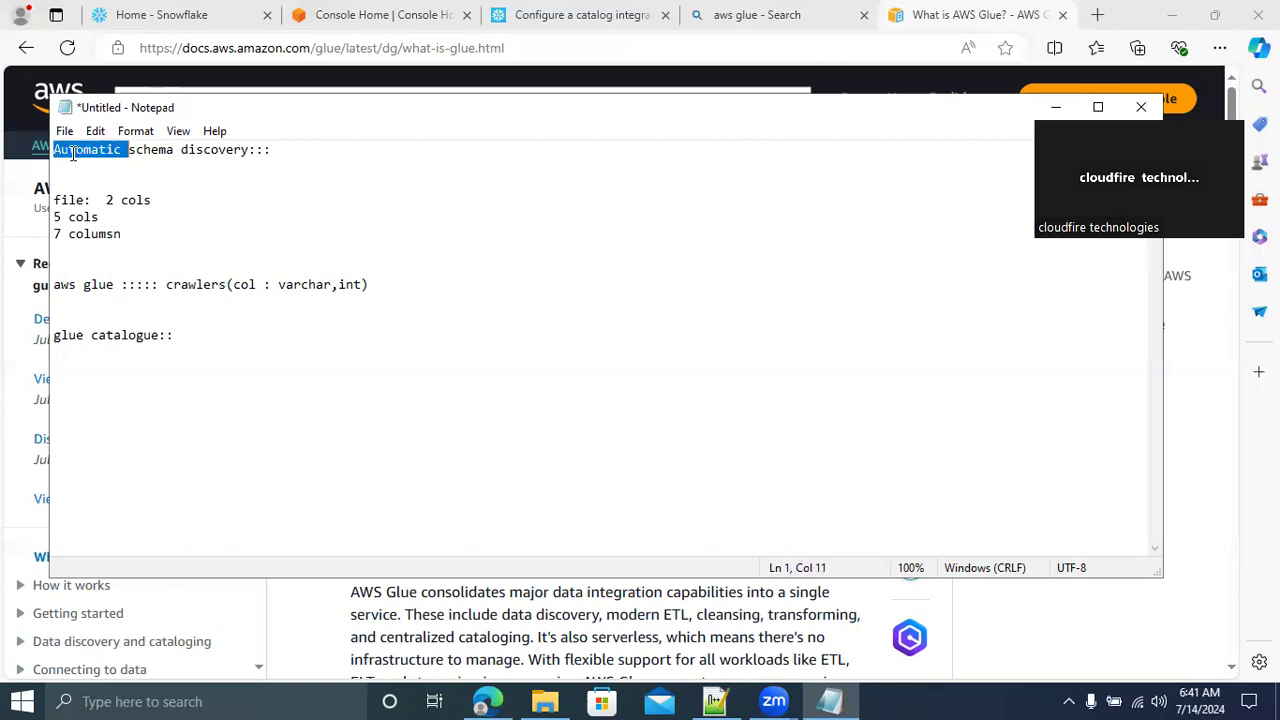
double_click(147, 151)
double_click(207, 150)
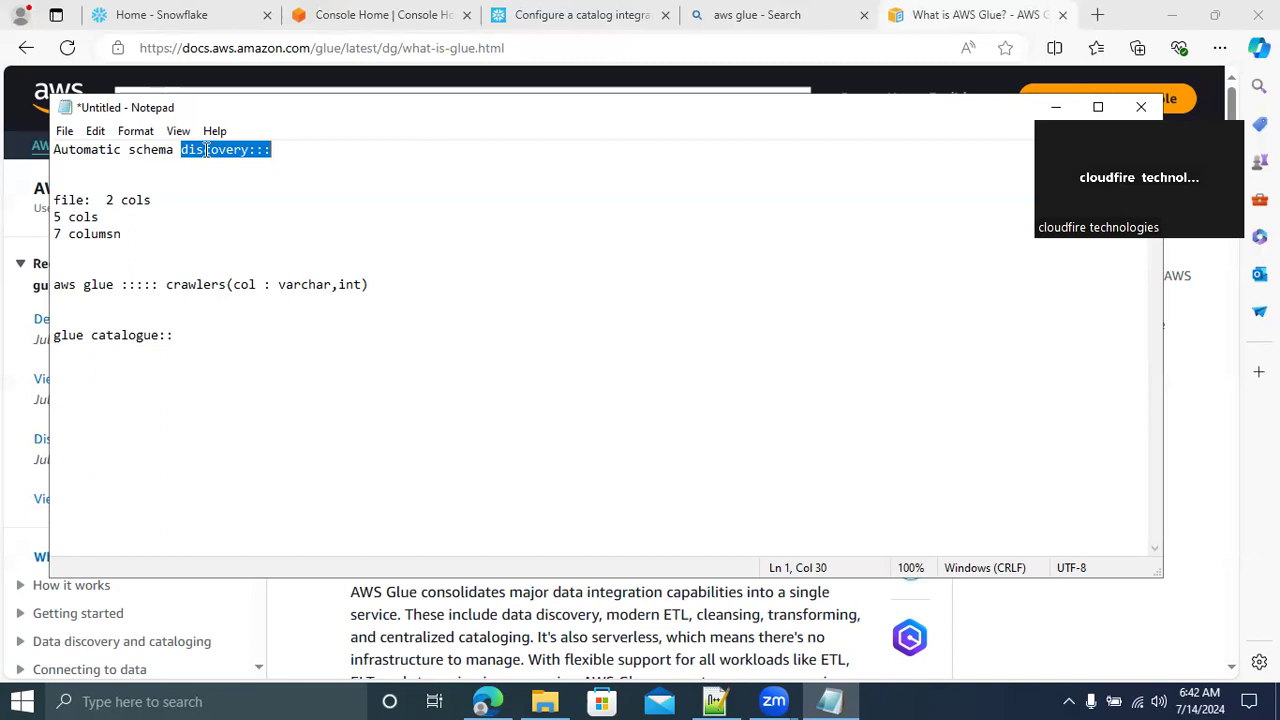
double_click(211, 287)
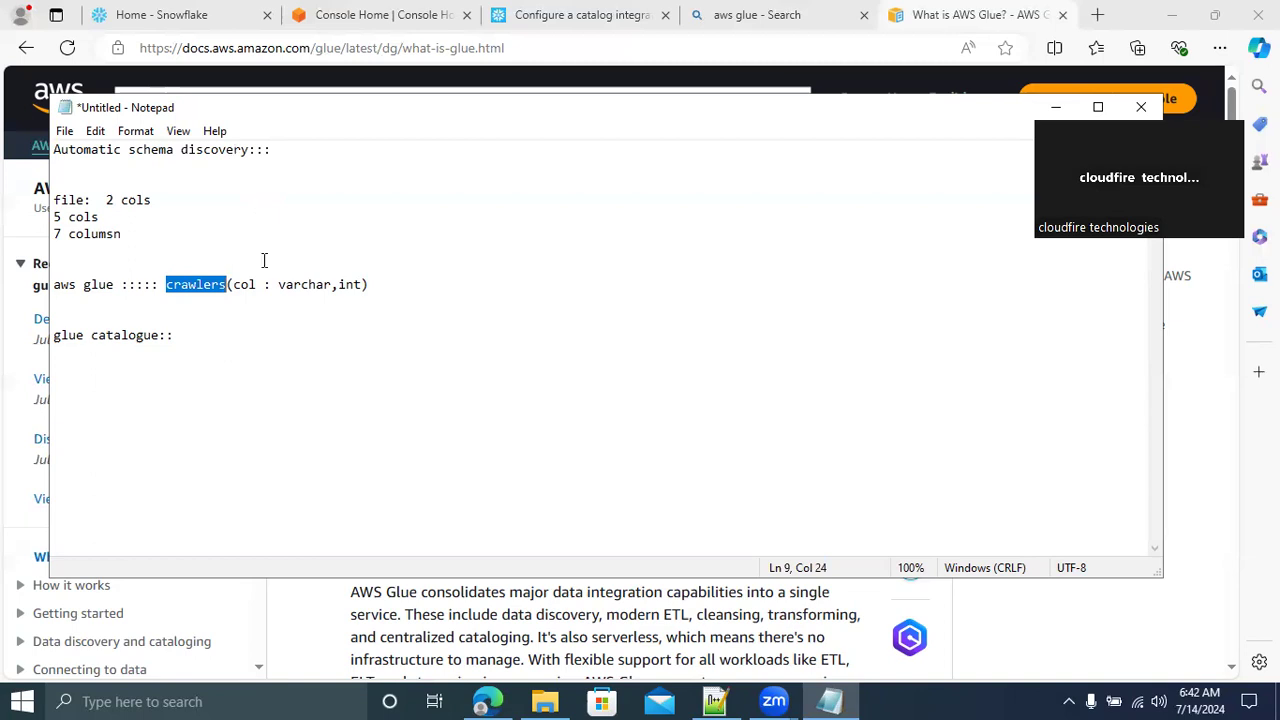
Add the item "4 . partition indexing" a few lines below the glue catalogue line
click(200, 344)
key(Return)
key(Return)
key(Return)
key(Return)
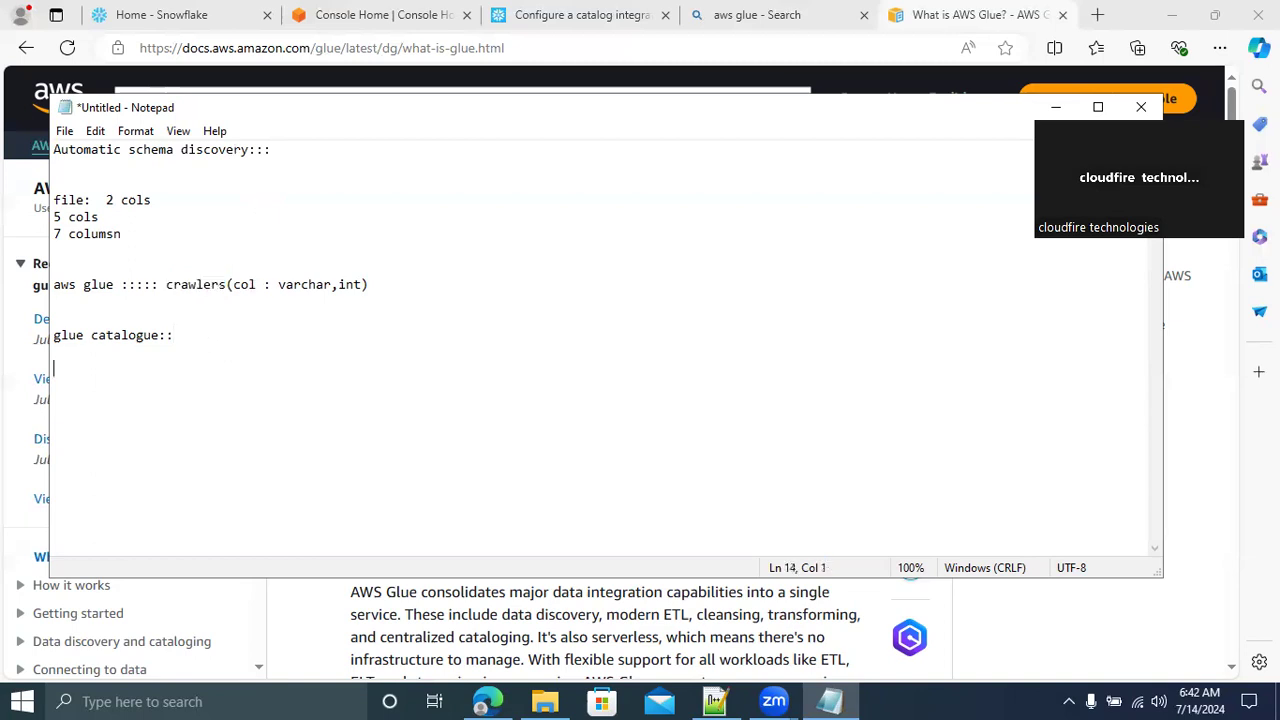
text(4 . partition indexing)
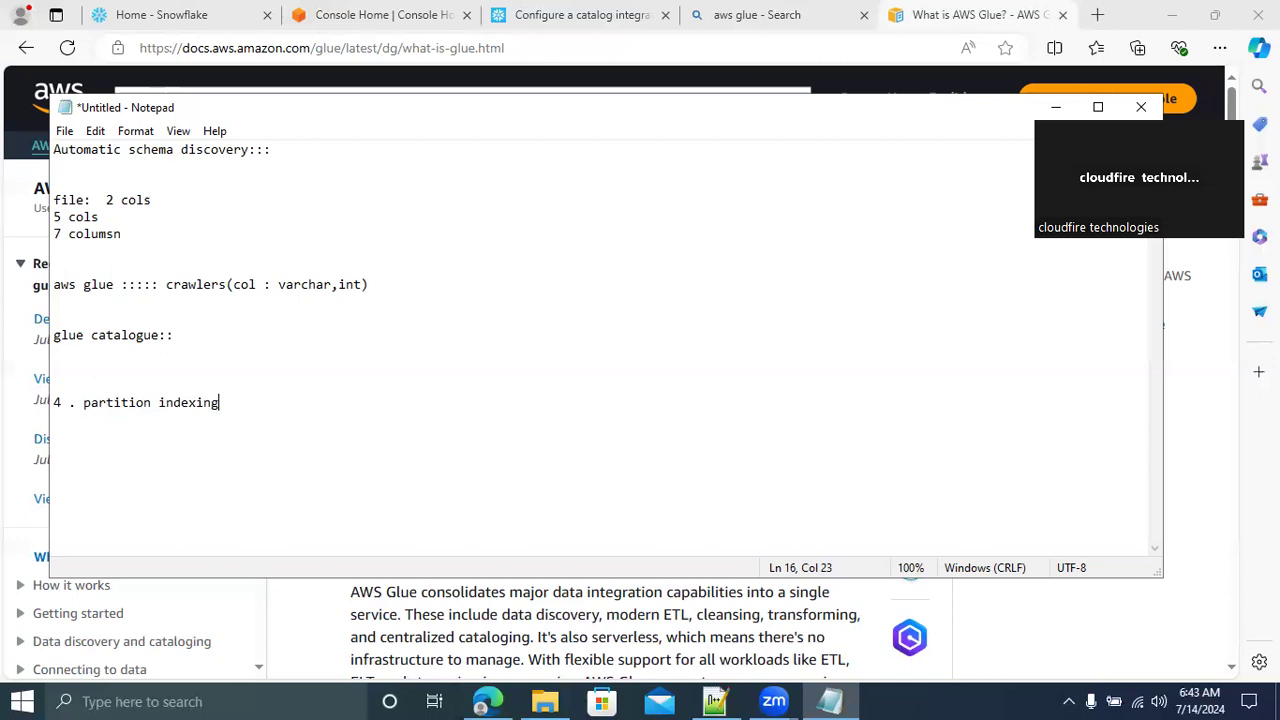
Add the item "5. data lineage::::::" a few lines below the partition indexing item
key(Return)
key(Return)
key(Return)
key(Return)
text(5. data lineage::::::)
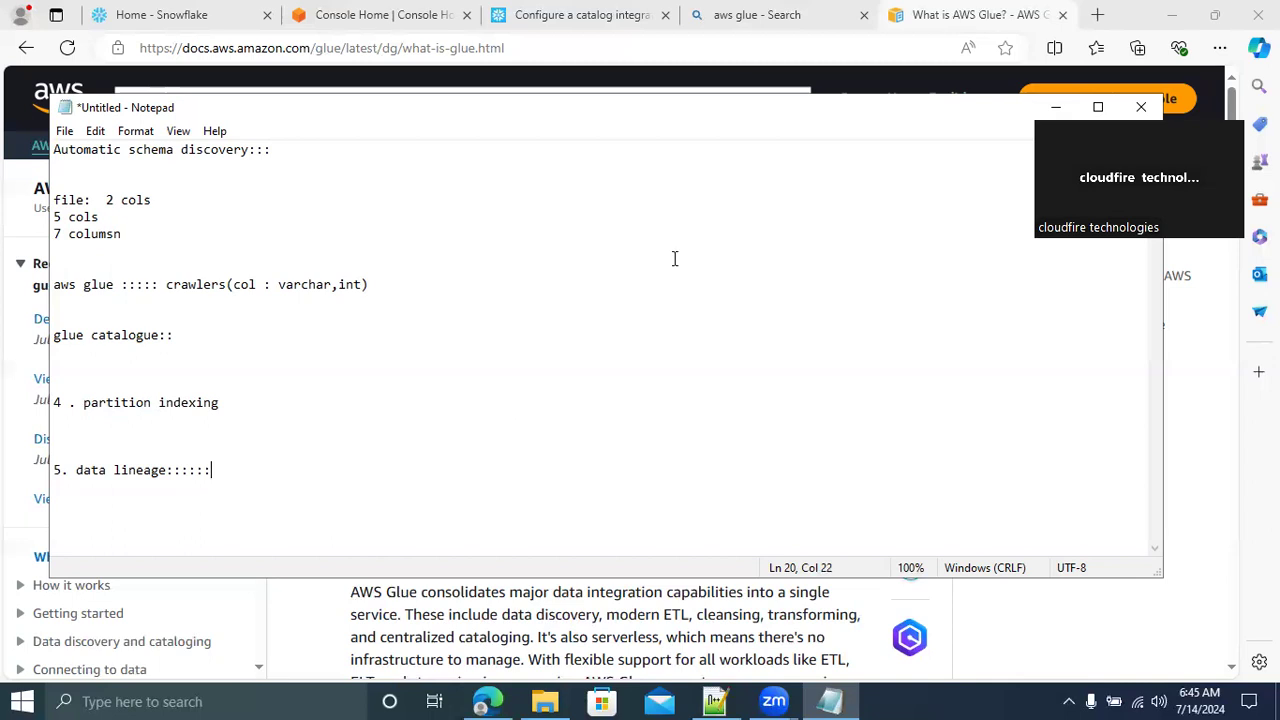
Minimize the notes, return to the browser's existing AWS Glue search page and search the web for "aws athena"
click(1055, 107)
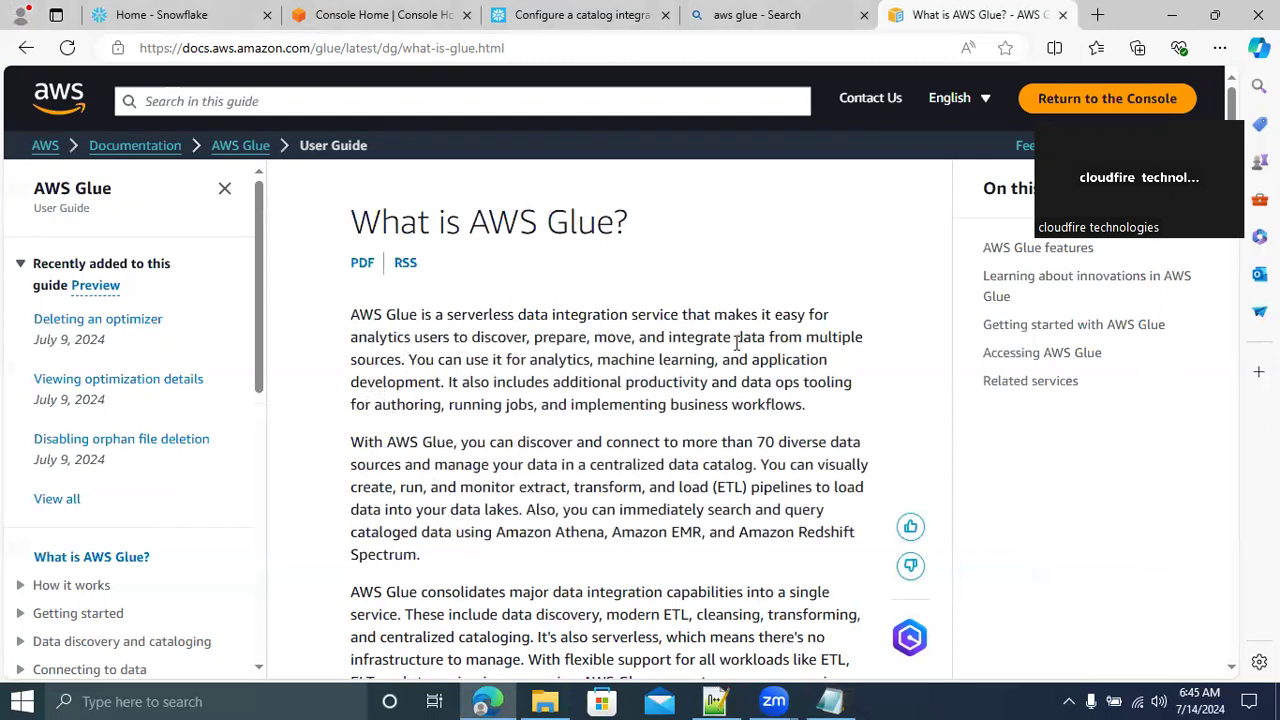
click(740, 22)
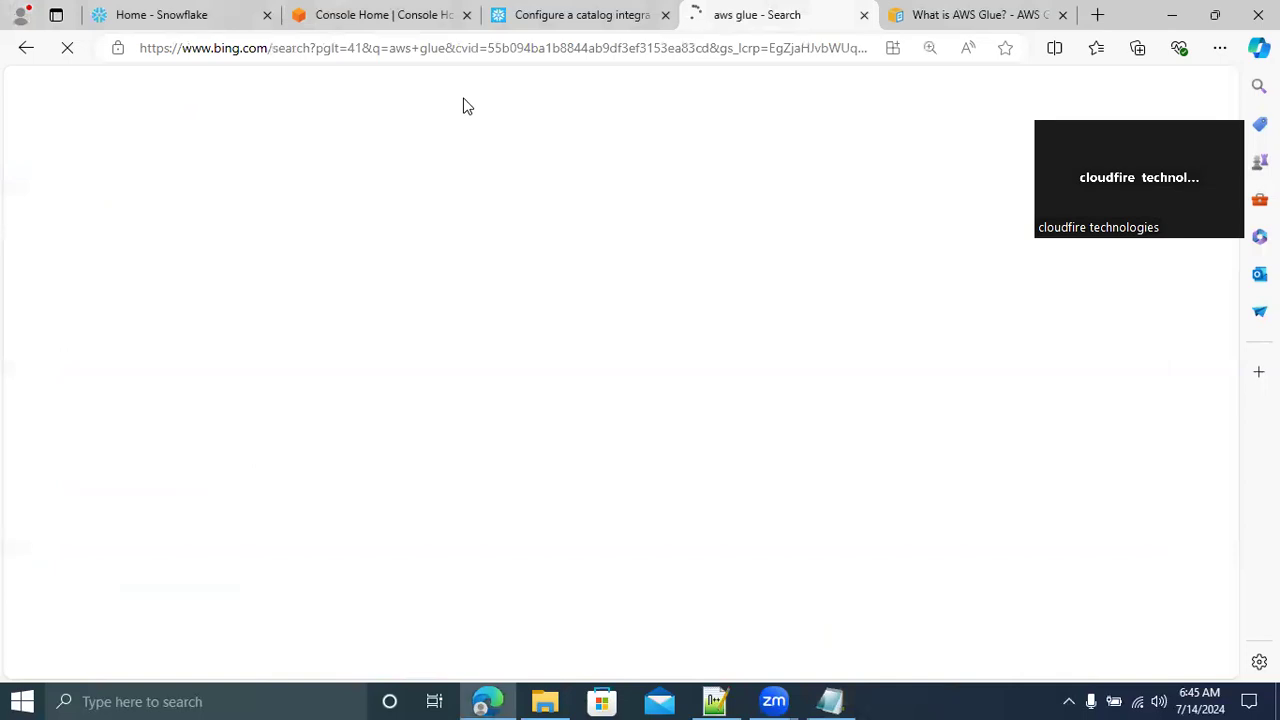
click(394, 57)
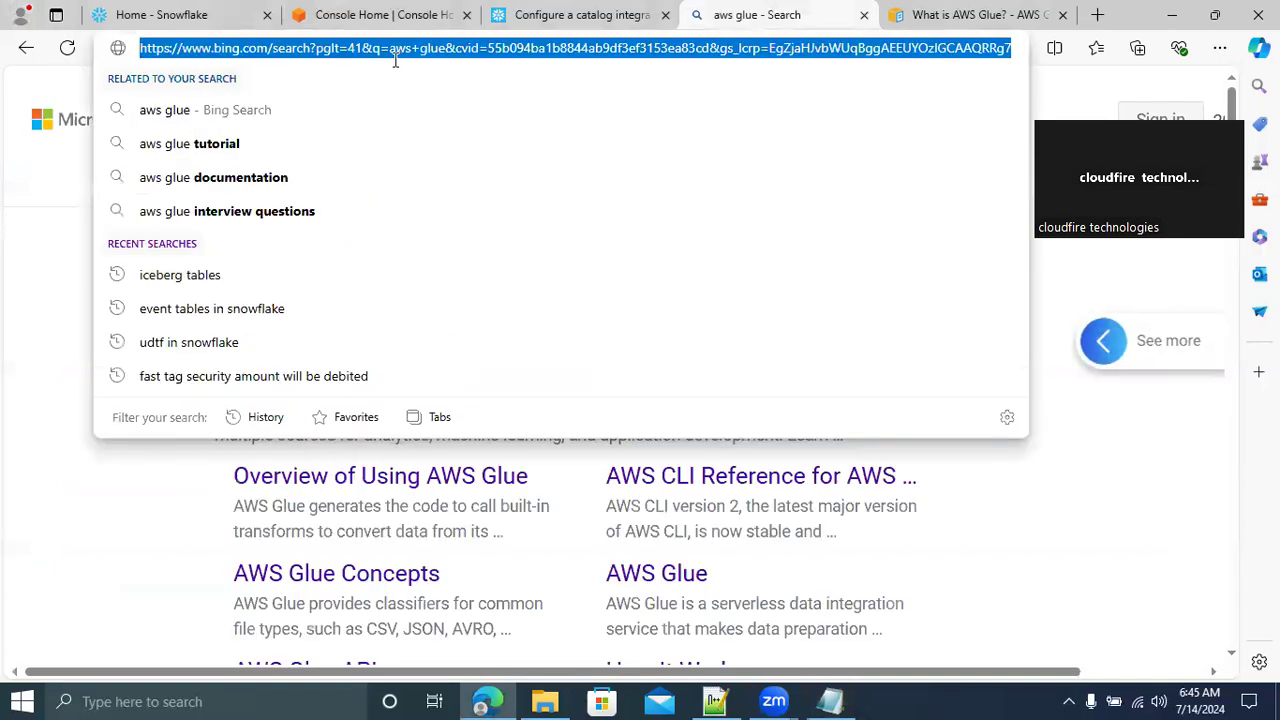
text(aws athe)
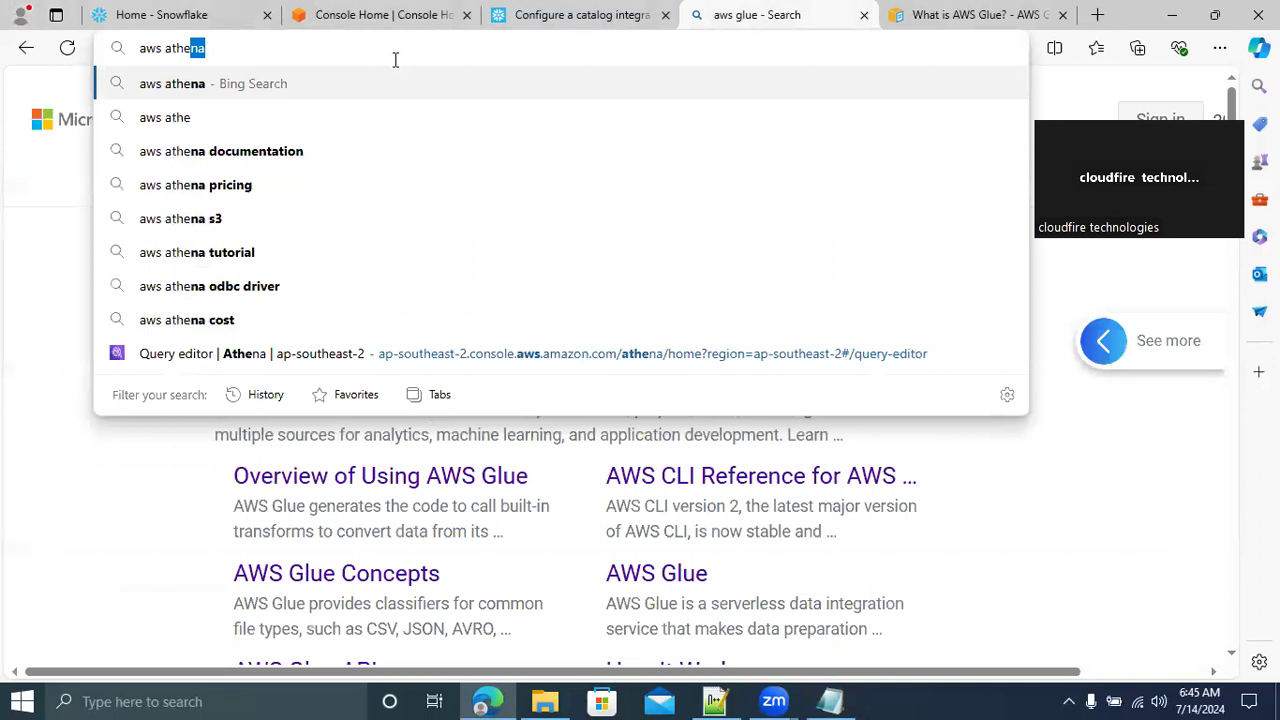
text(na)
key(Return)
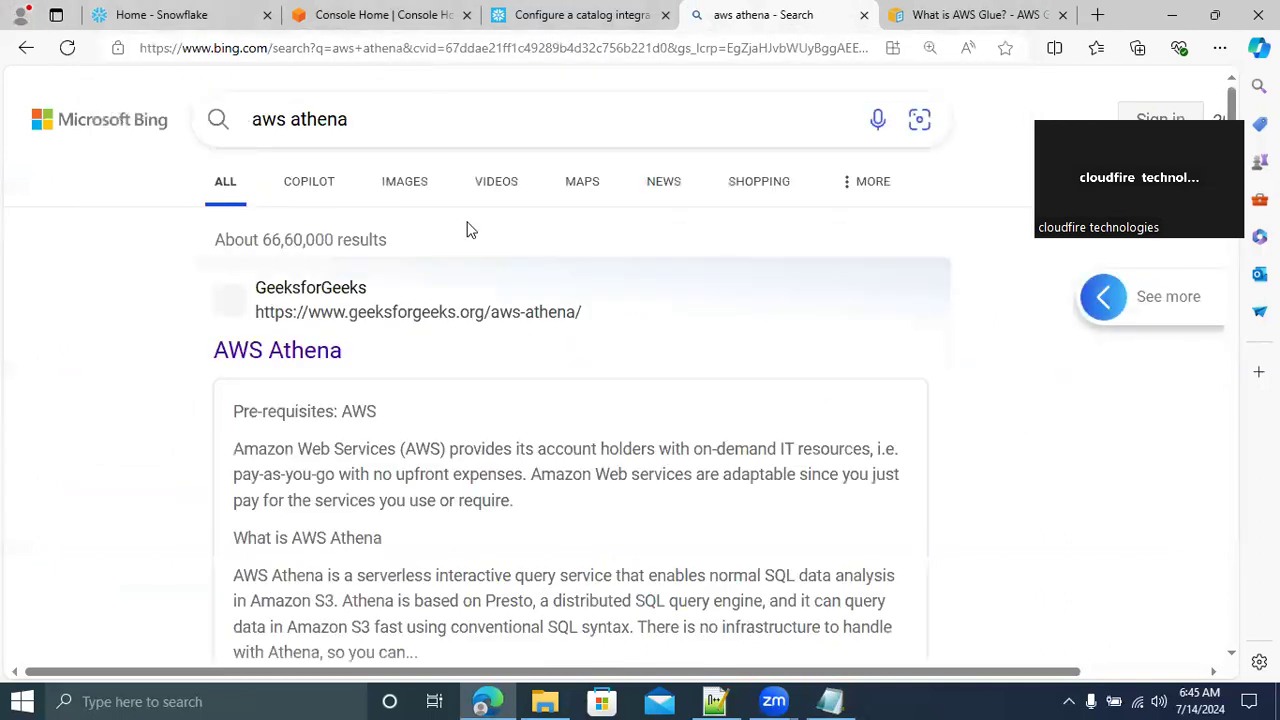
Open the GeeksforGeeks AWS Athena article and dismiss its Google sign-in and login pop-ups
click(270, 358)
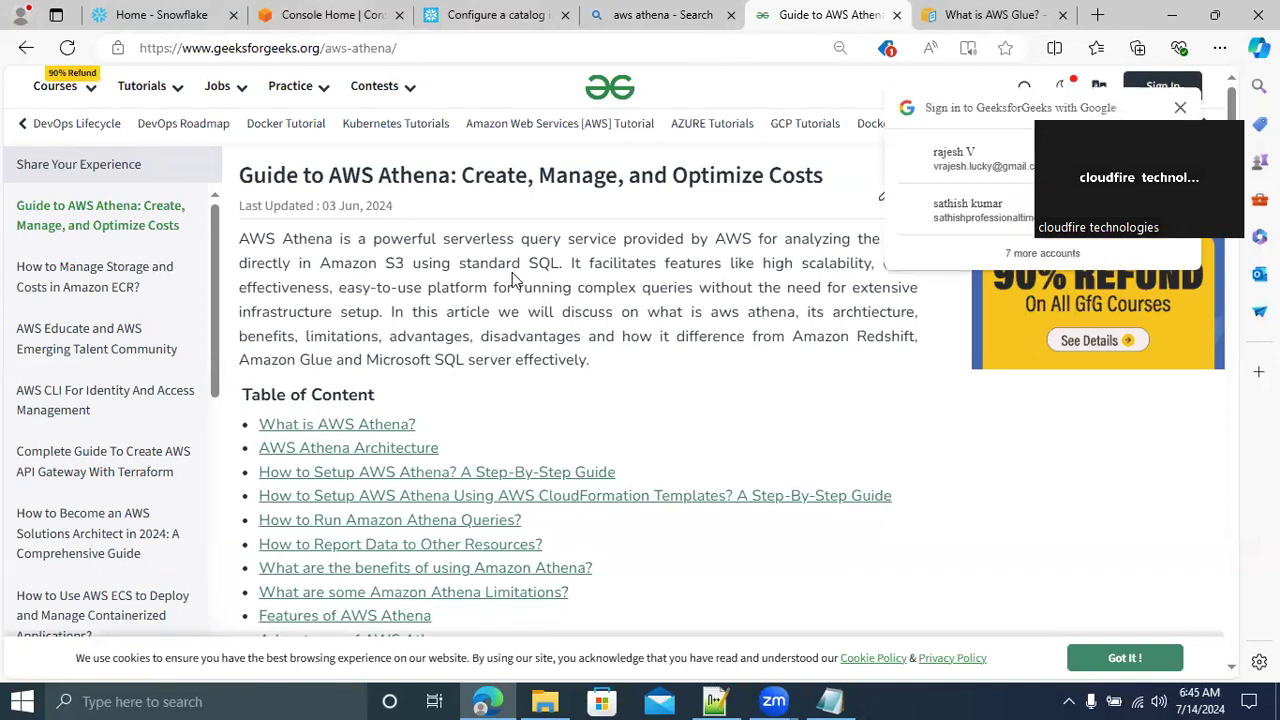
click(1181, 109)
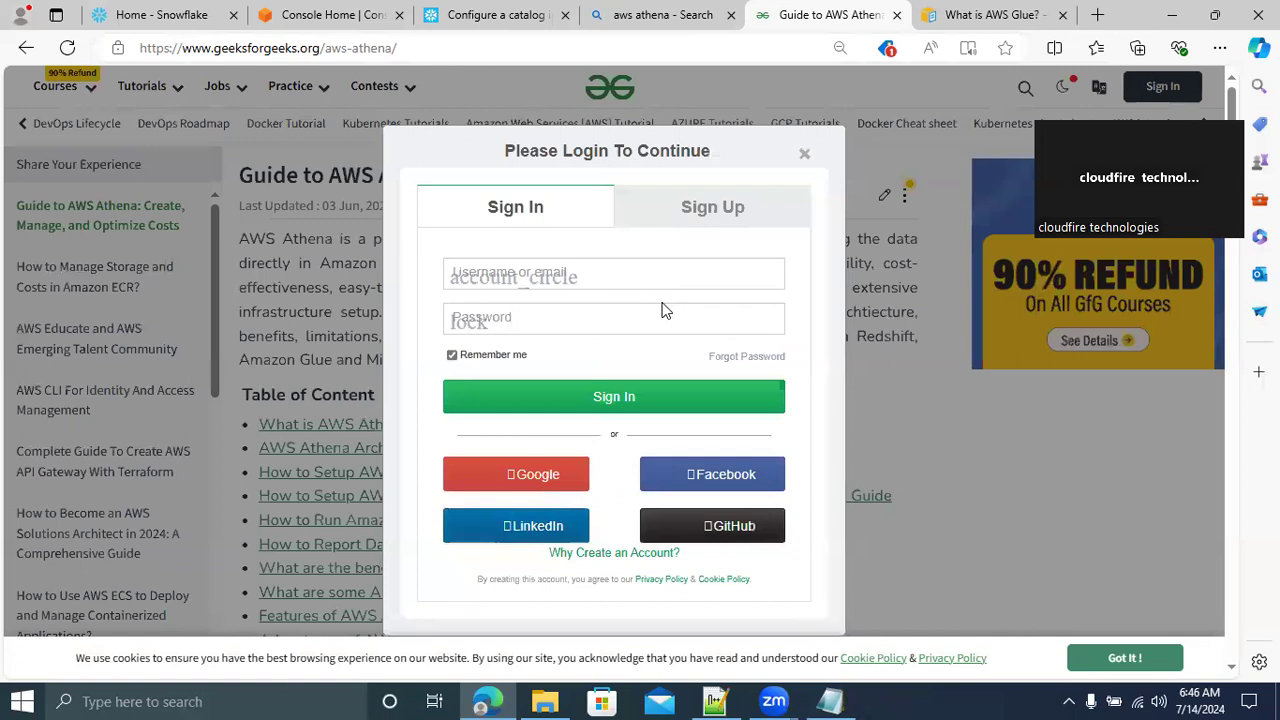
click(804, 157)
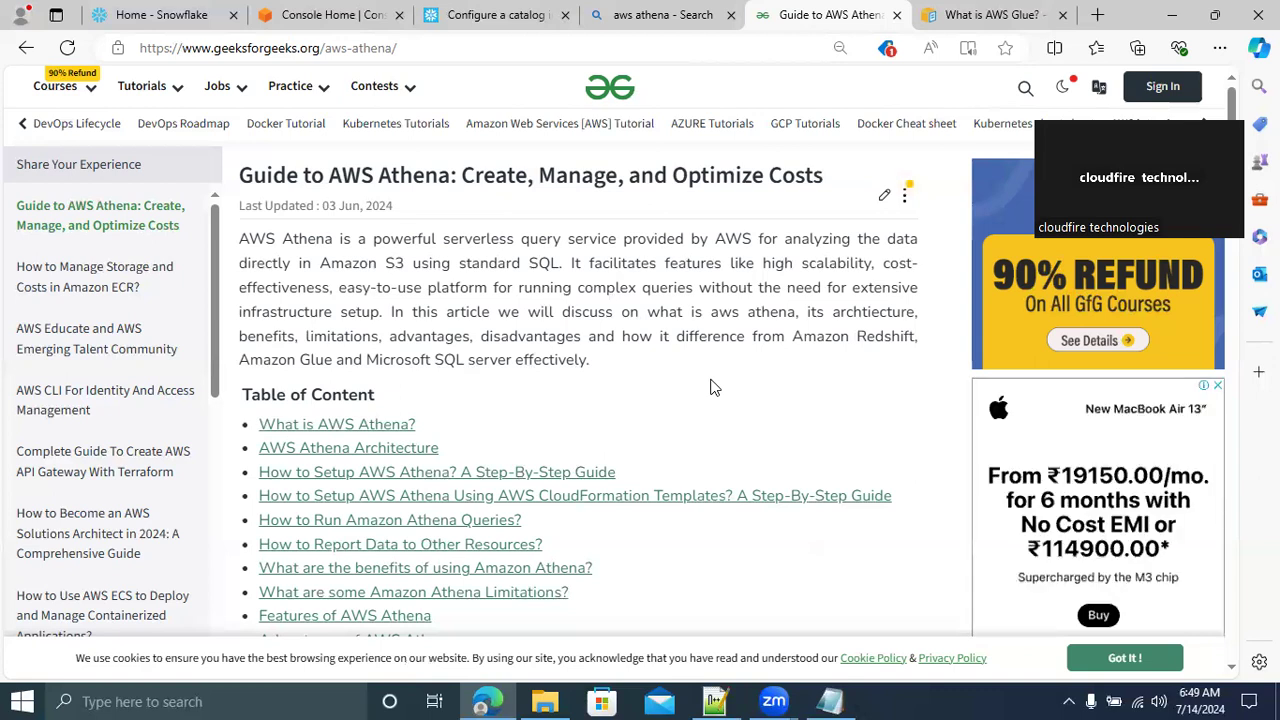
Bring up the Snowflake documentation on configuring a catalog integration for AWS Glue and dismiss the Avira notification
click(510, 14)
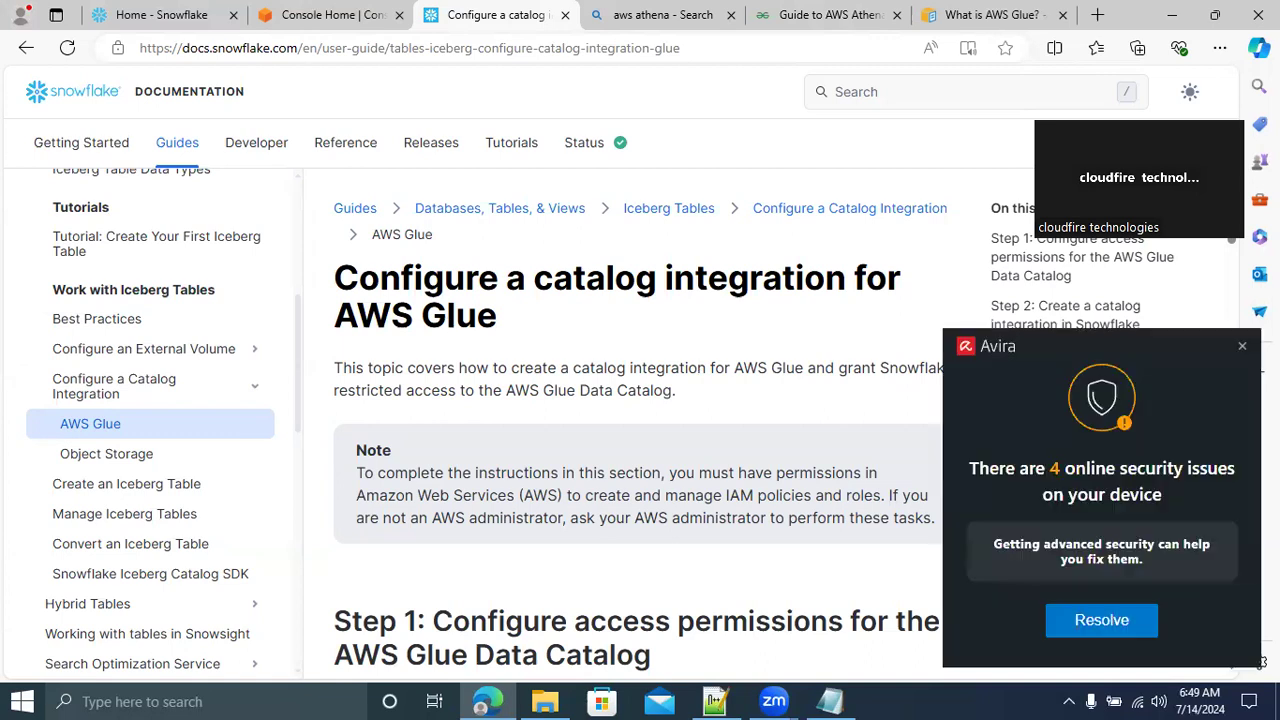
click(1243, 350)
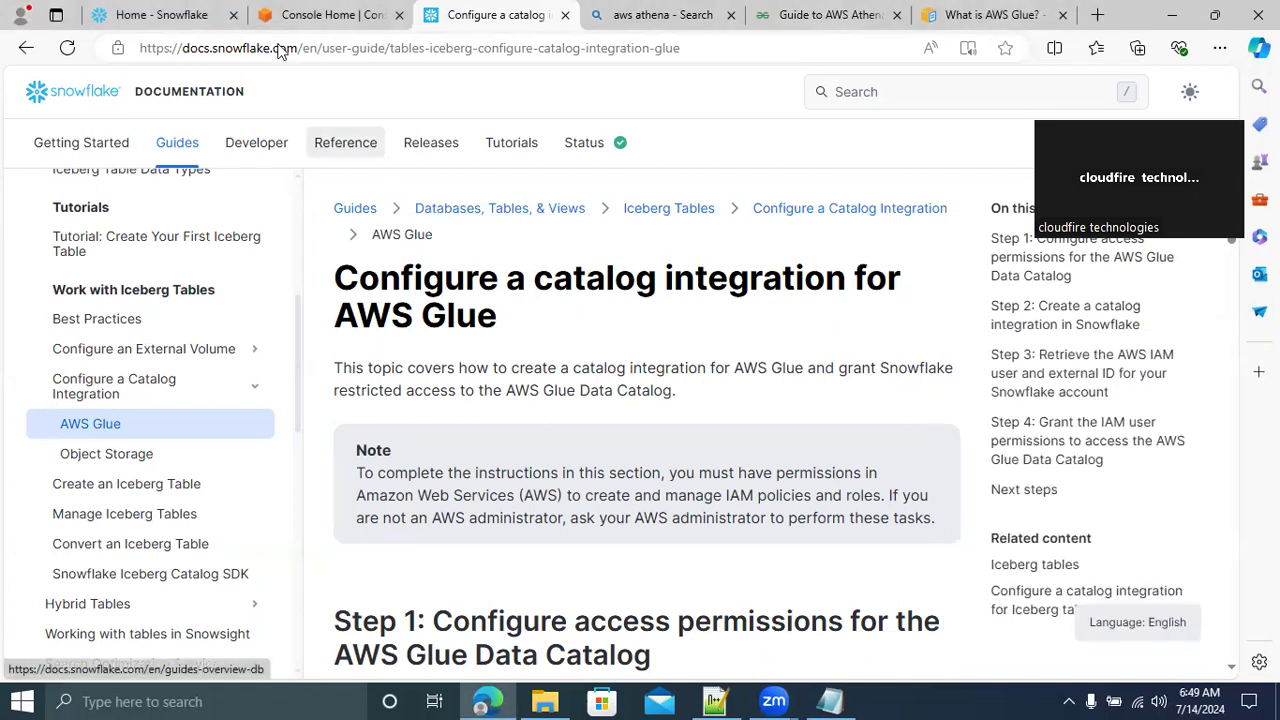
Open the S3 service from the AWS Console Home and look through the general purpose buckets list
click(318, 15)
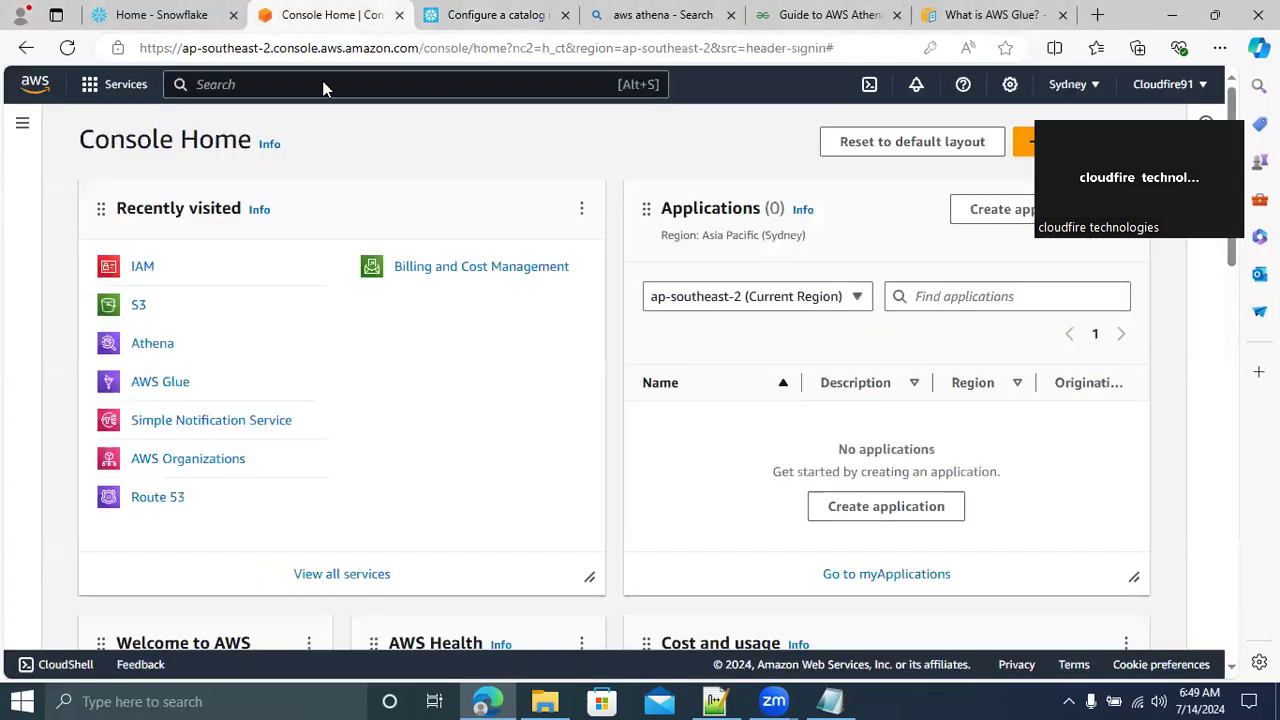
click(136, 309)
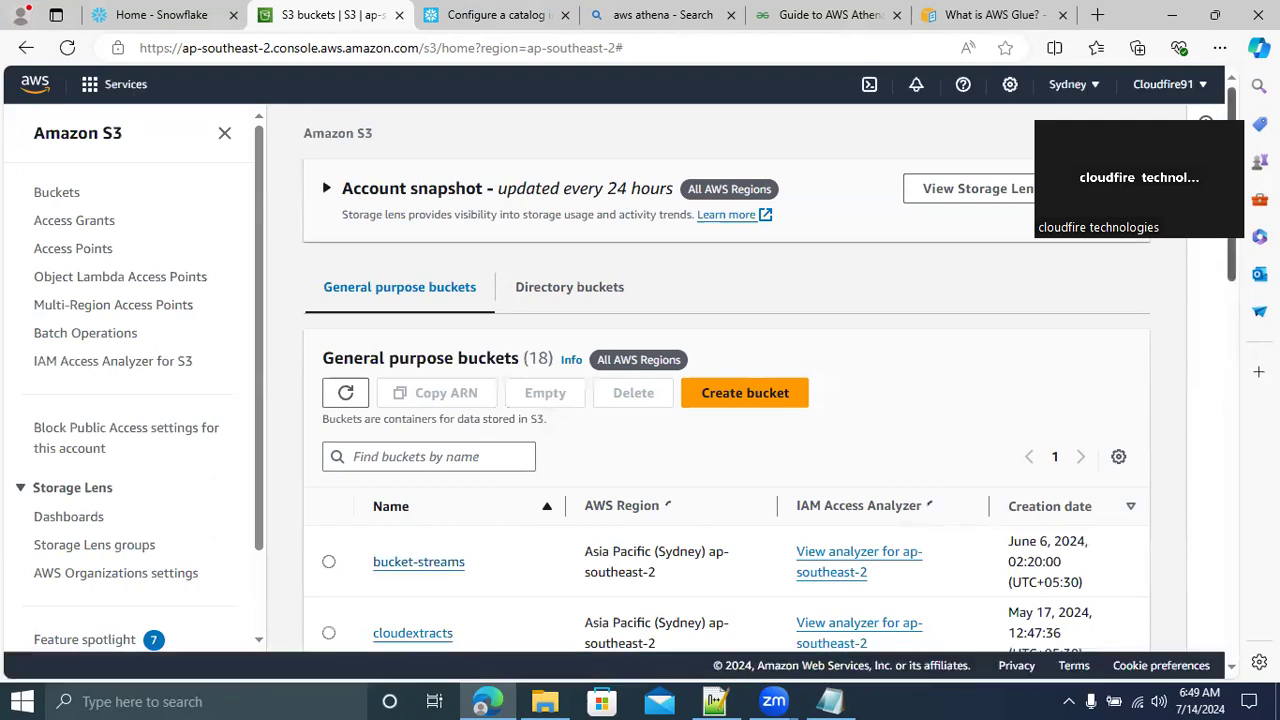
scroll(727, 400, down, 3)
scroll(727, 470, down, 1)
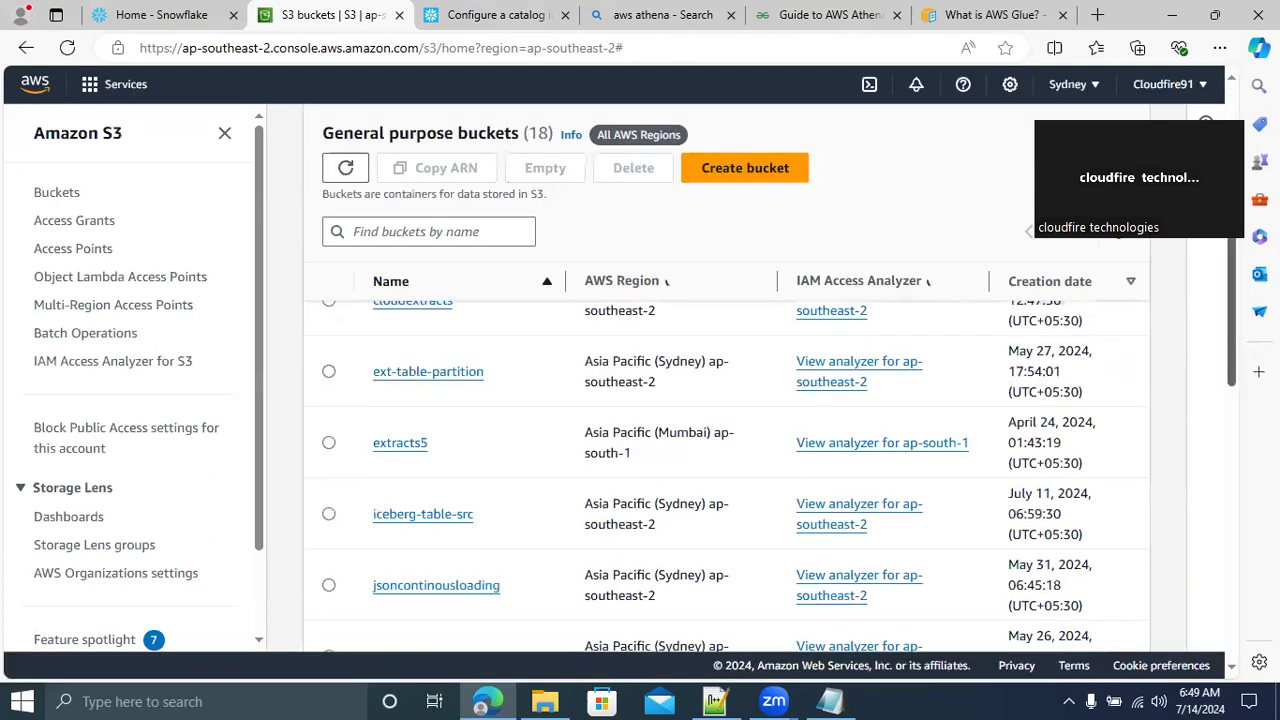
scroll(727, 470, down, 1)
scroll(727, 470, down, 1)
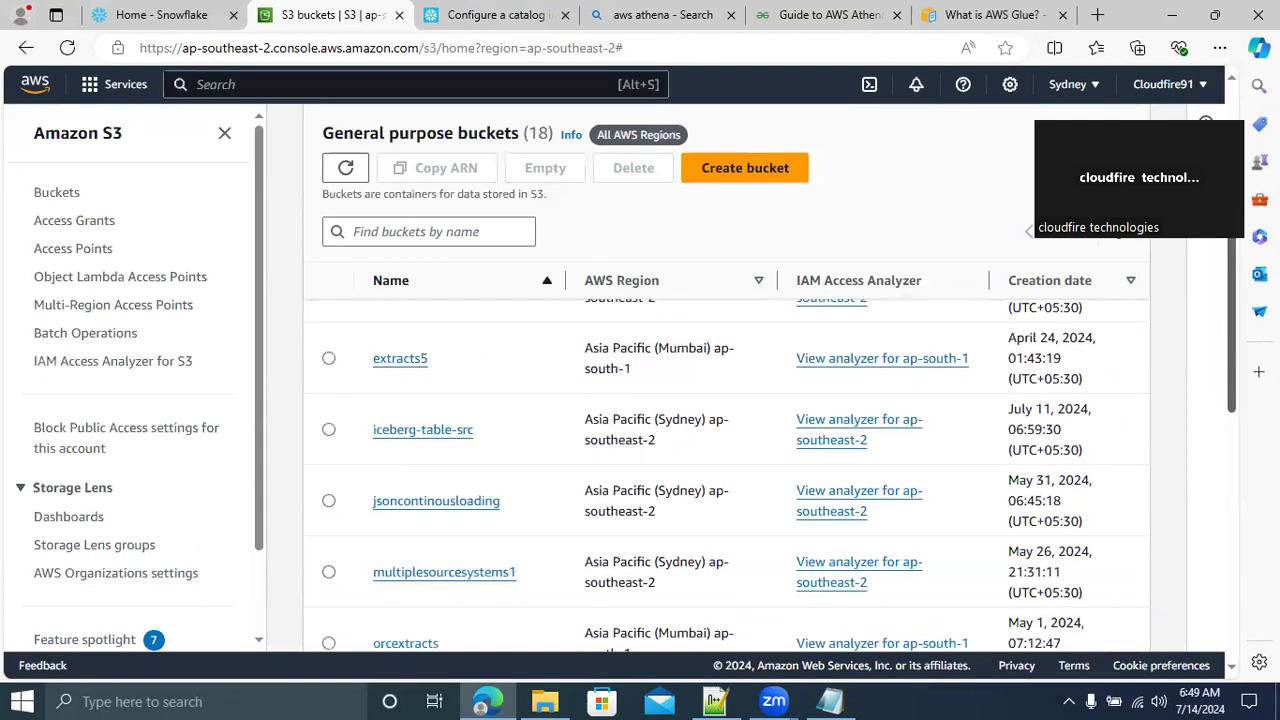
scroll(727, 470, down, 1)
scroll(727, 470, up, 5)
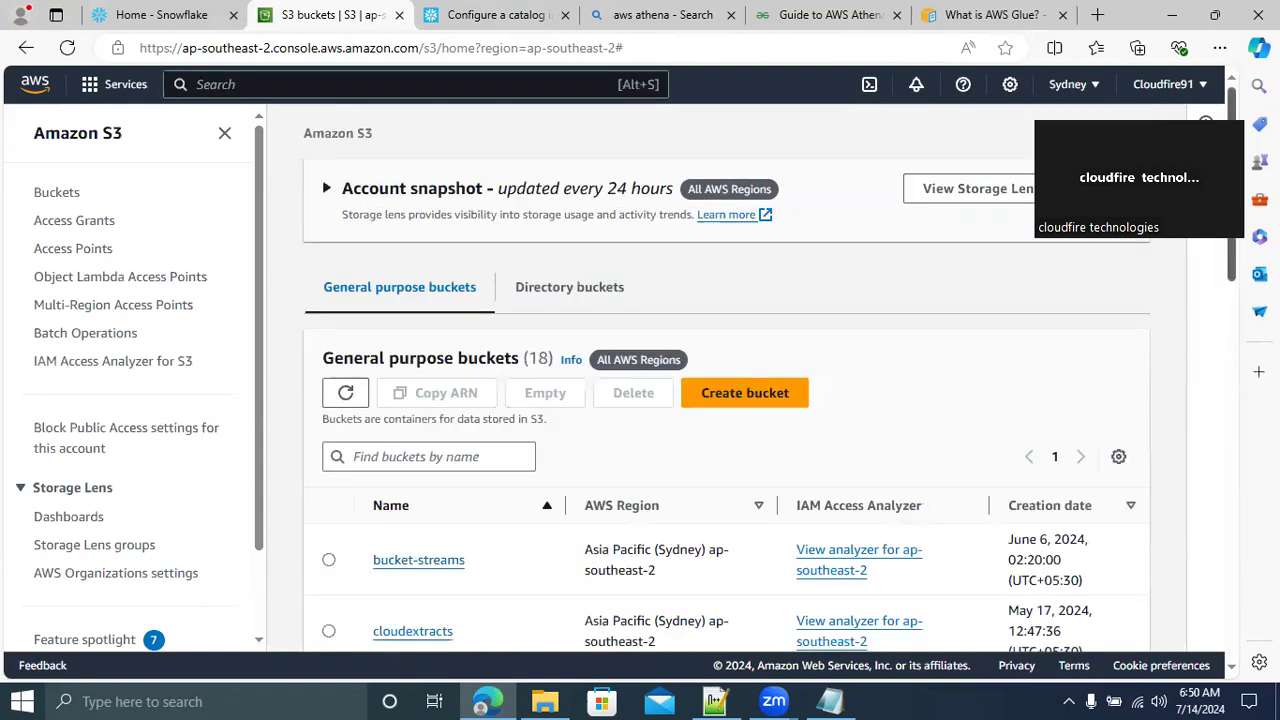
Start creating a new general purpose bucket and enter iceberg_ecommerce_data as its name
scroll(838, 340, down, 1)
click(758, 316)
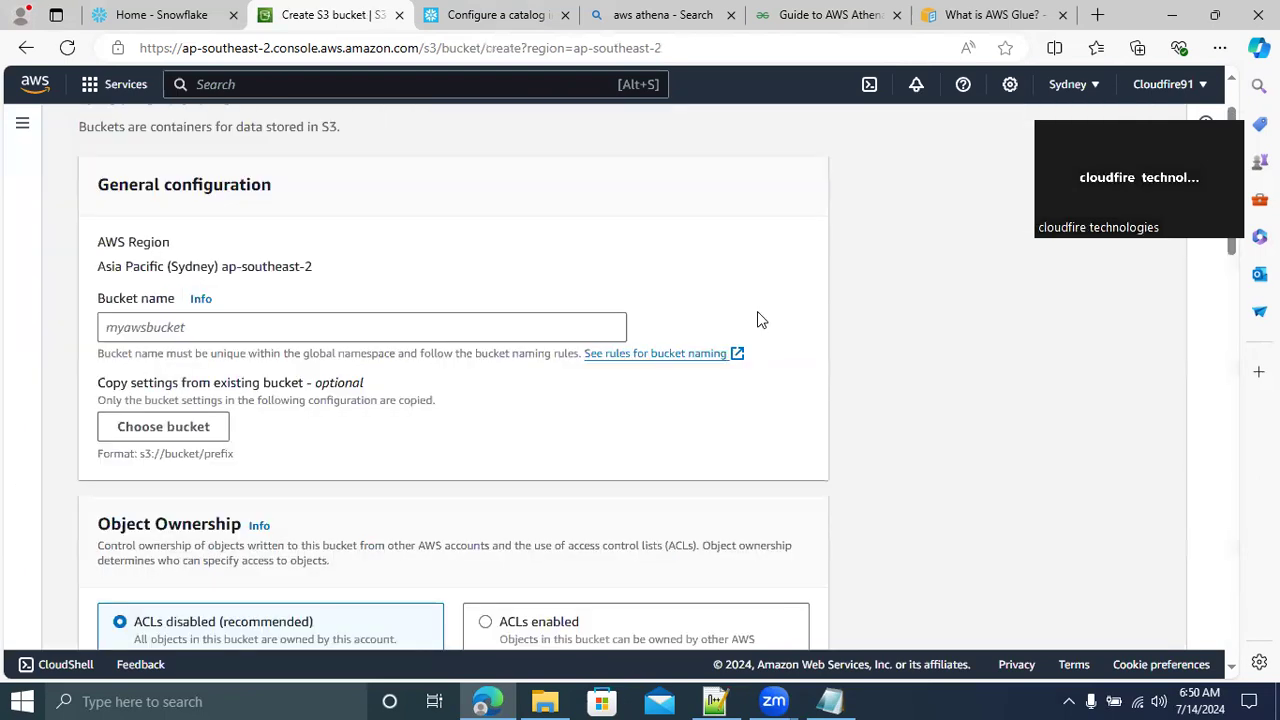
click(162, 330)
text(ic)
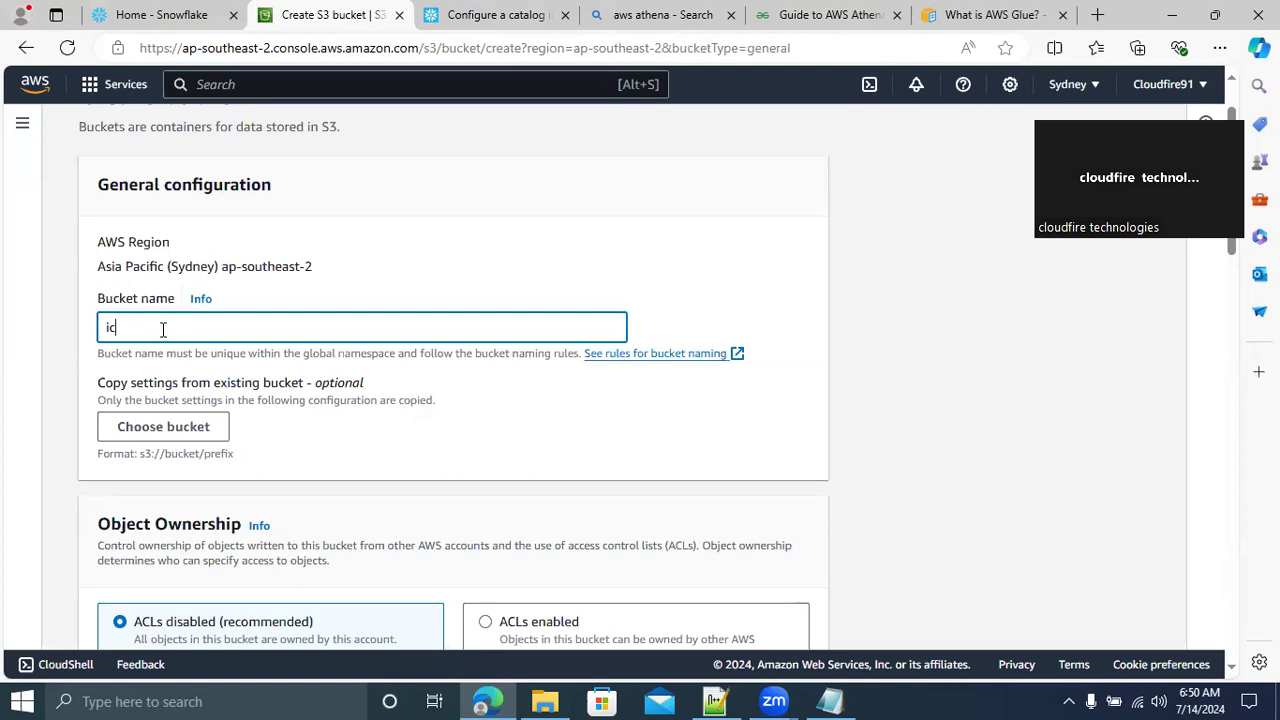
text(eberg_e)
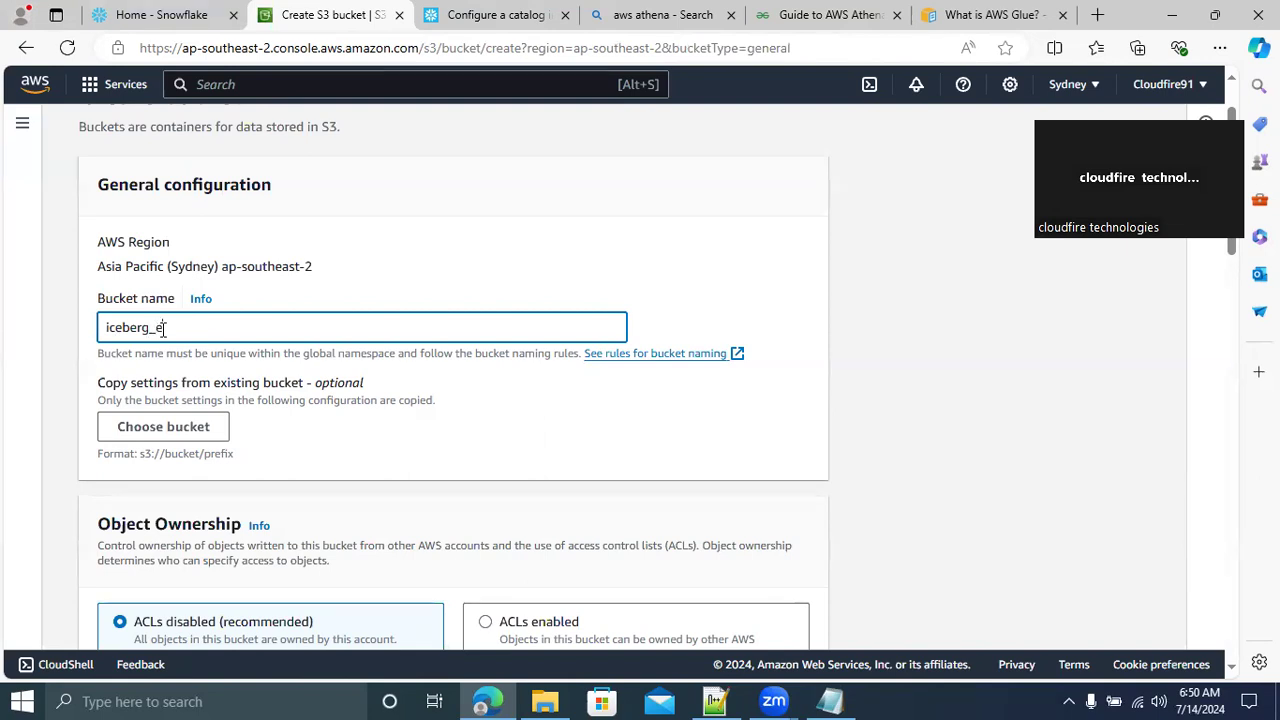
text(commer)
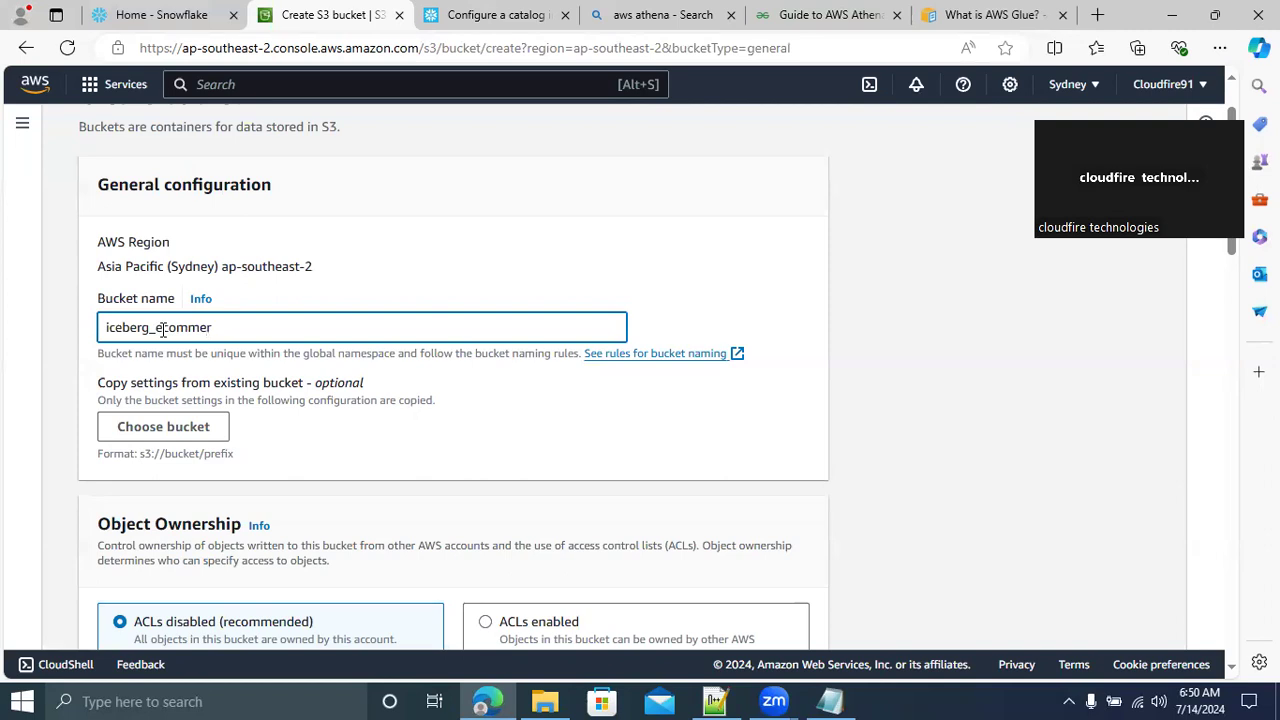
text(ce_data)
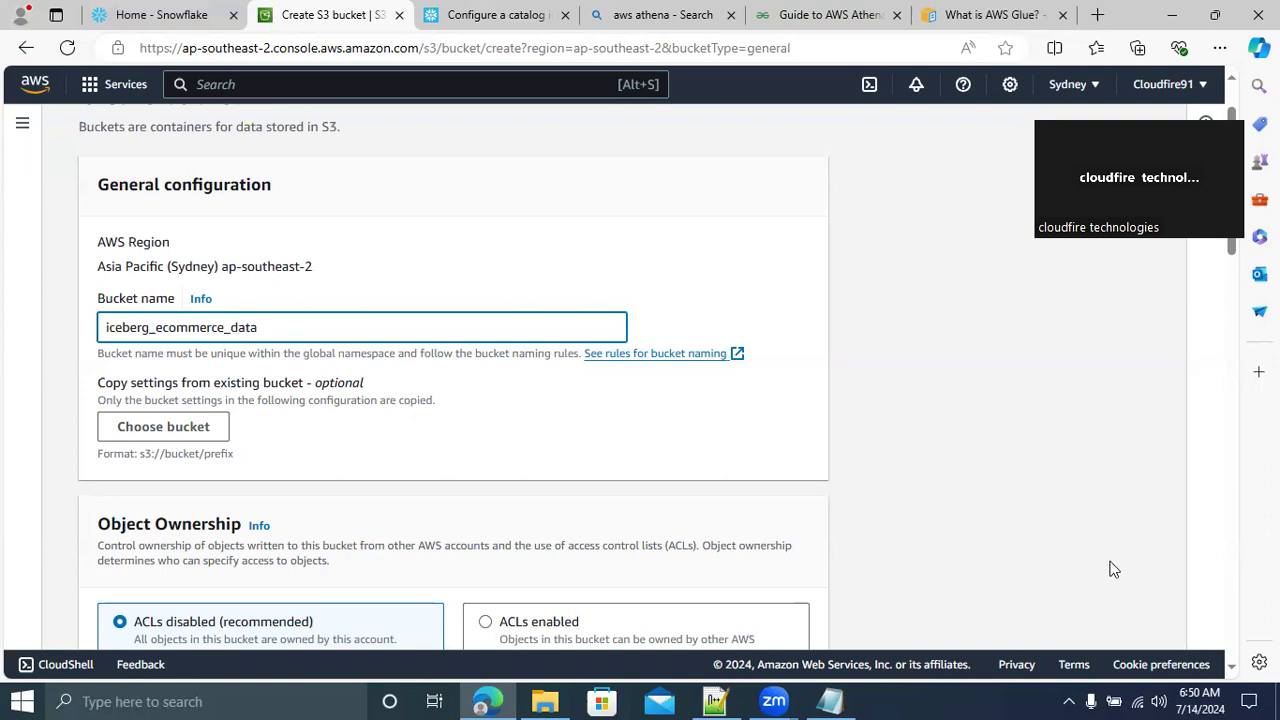
Look over the bucket's remaining default settings and try to create the bucket under the name iceberg_ecommerce_data
click(1033, 450)
scroll(1031, 440, down, 1)
scroll(1031, 436, down, 15)
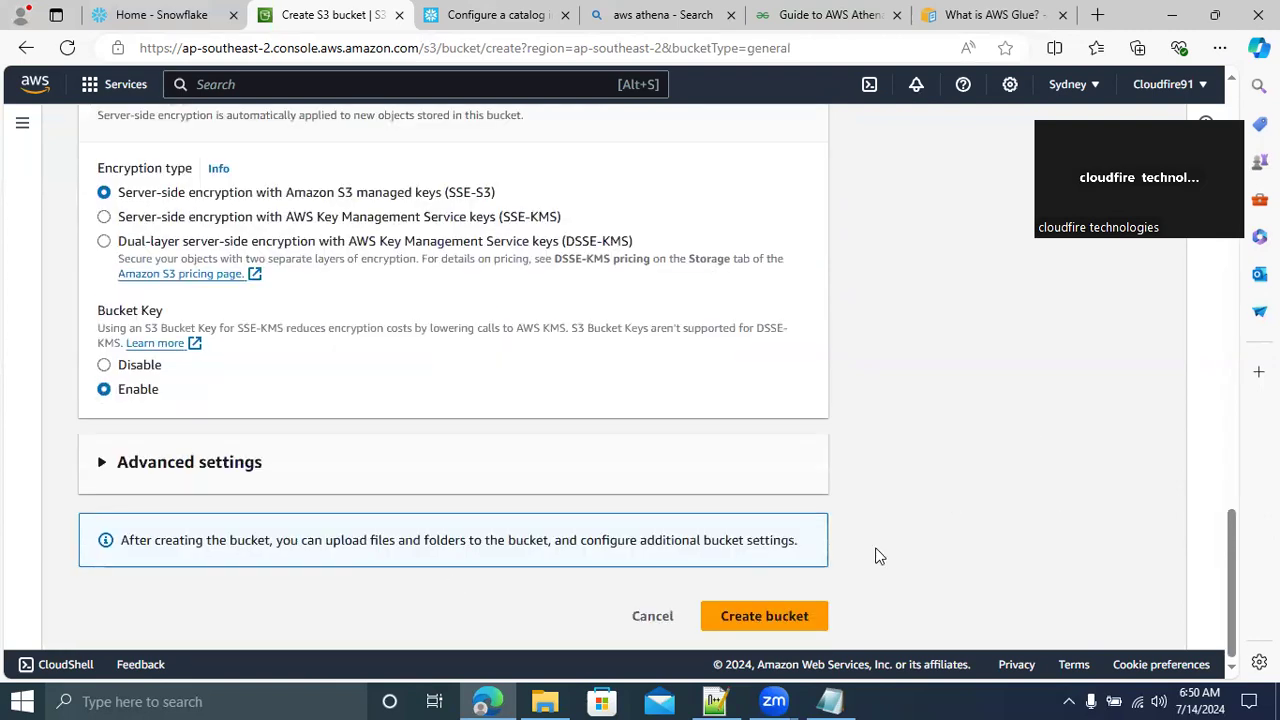
drag(1229, 549, 1176, 57)
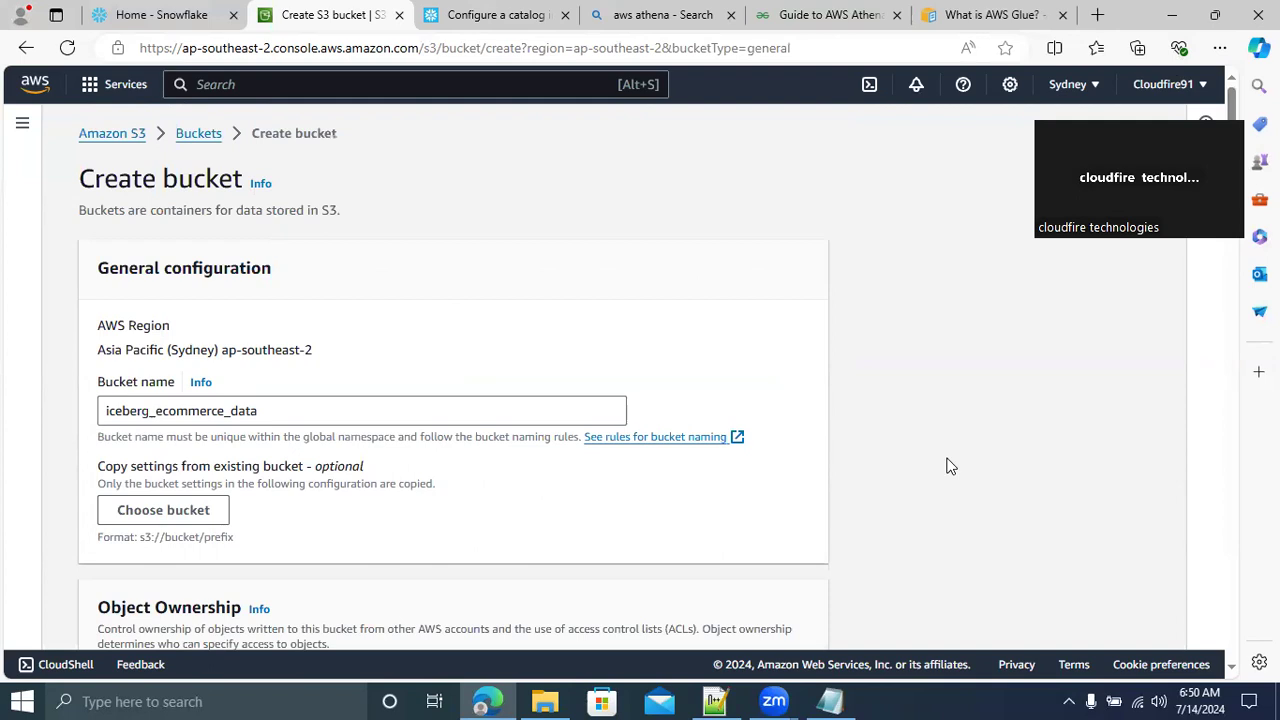
drag(1236, 105, 1220, 572)
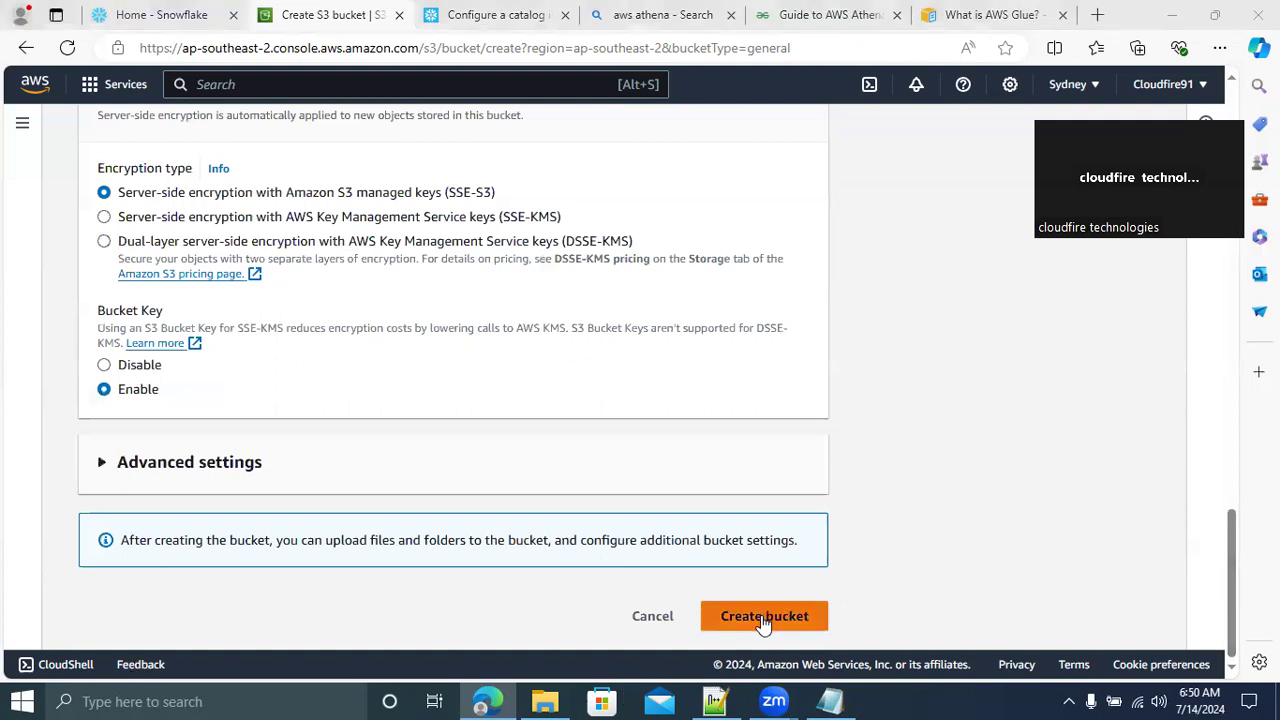
click(764, 622)
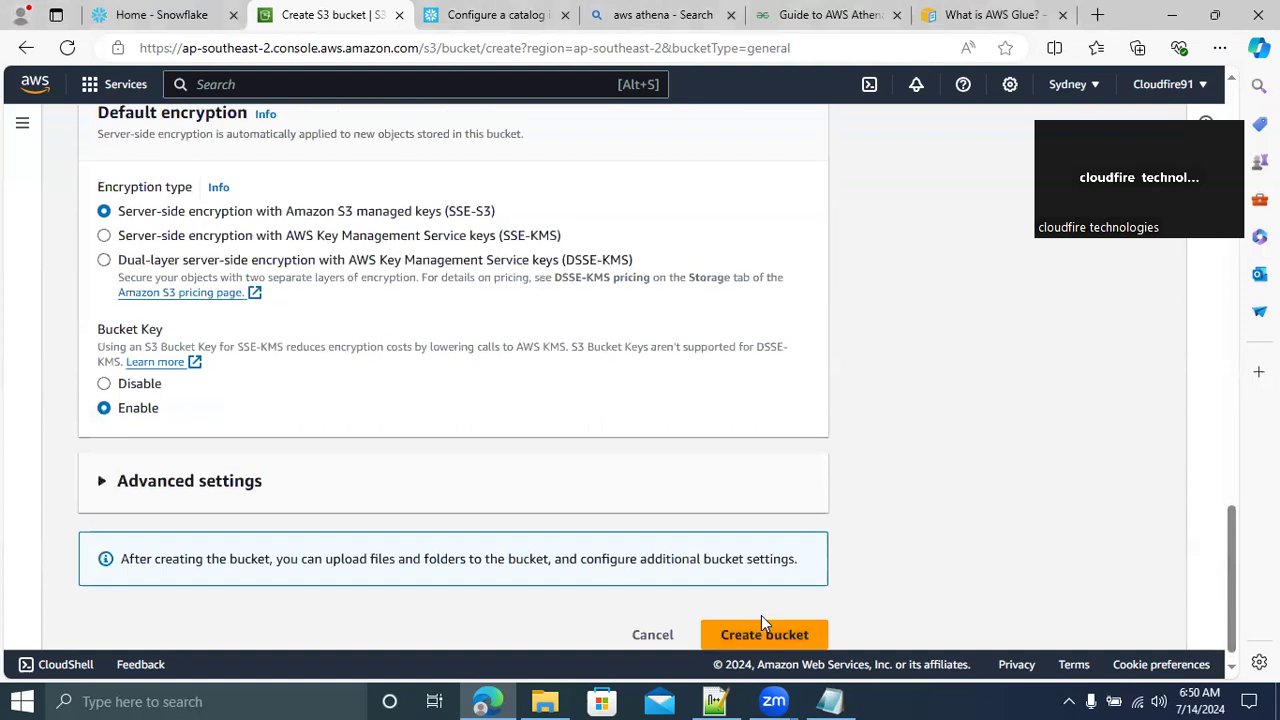
Remove both underscores so the bucket name reads icebergecommercedata, and create the bucket with the default settings
drag(1234, 542, 1232, 150)
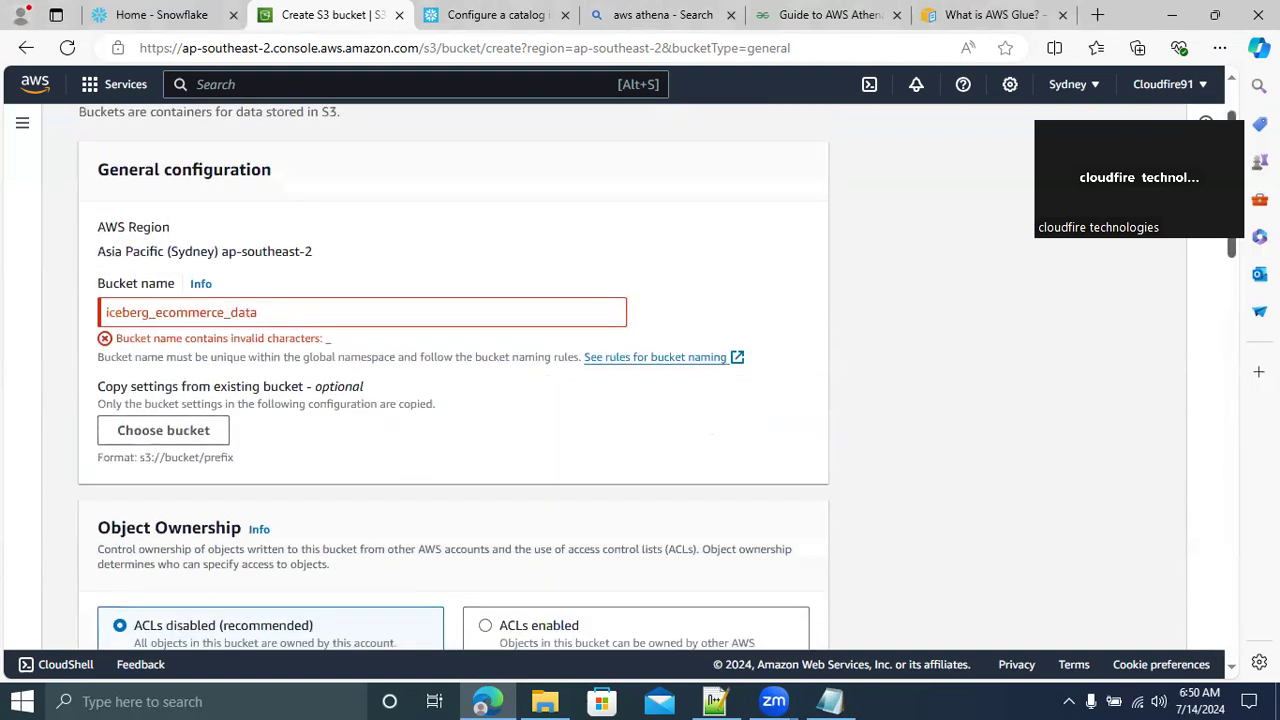
click(157, 313)
key(BackSpace)
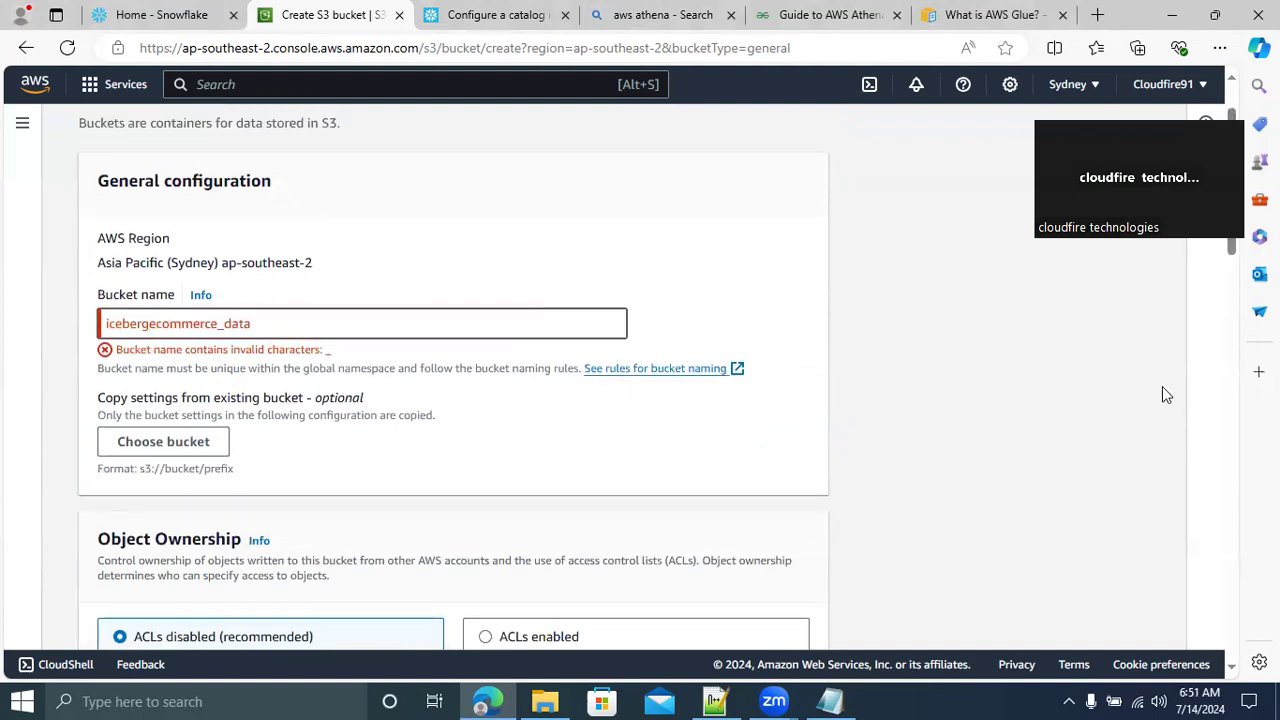
click(1246, 302)
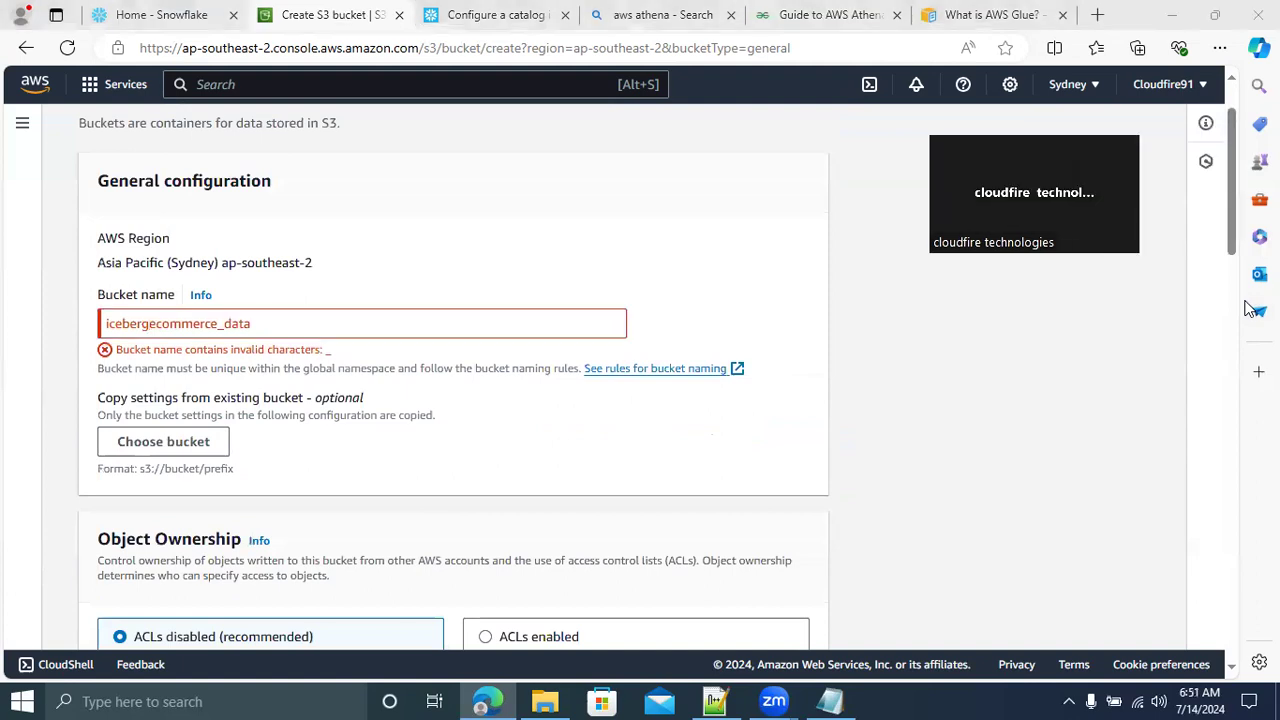
scroll(980, 590, down, 15)
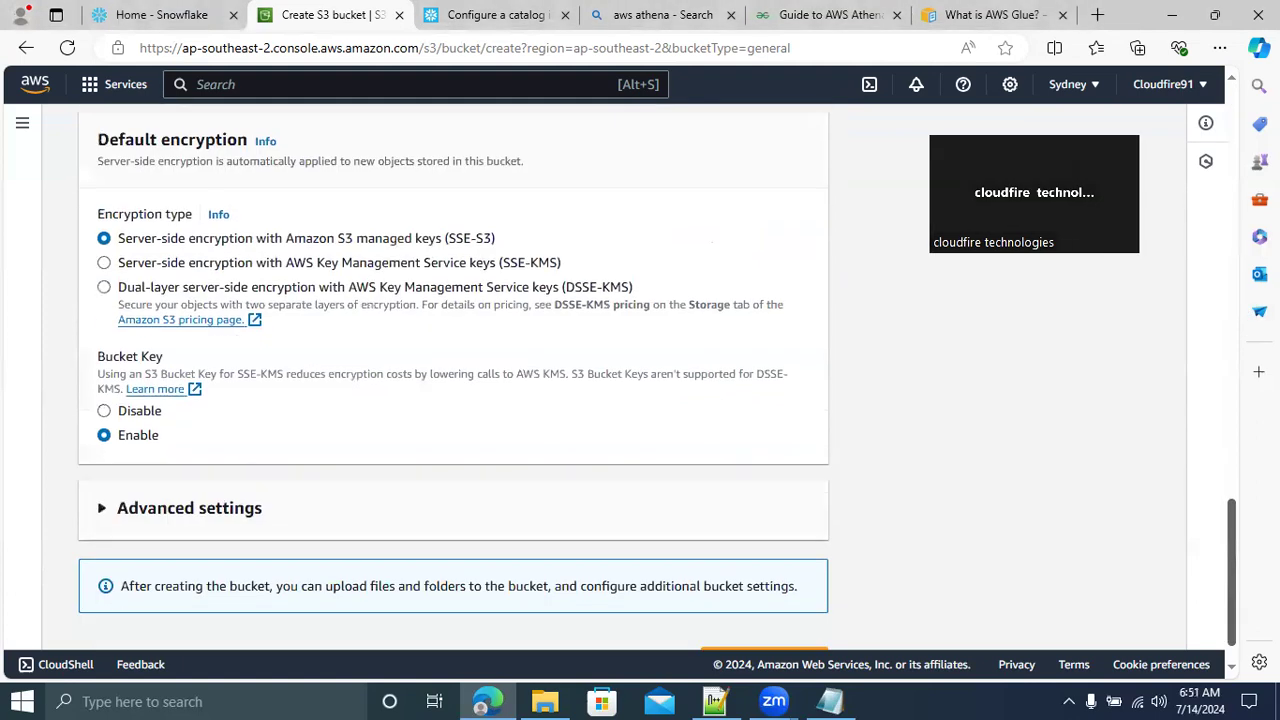
click(760, 616)
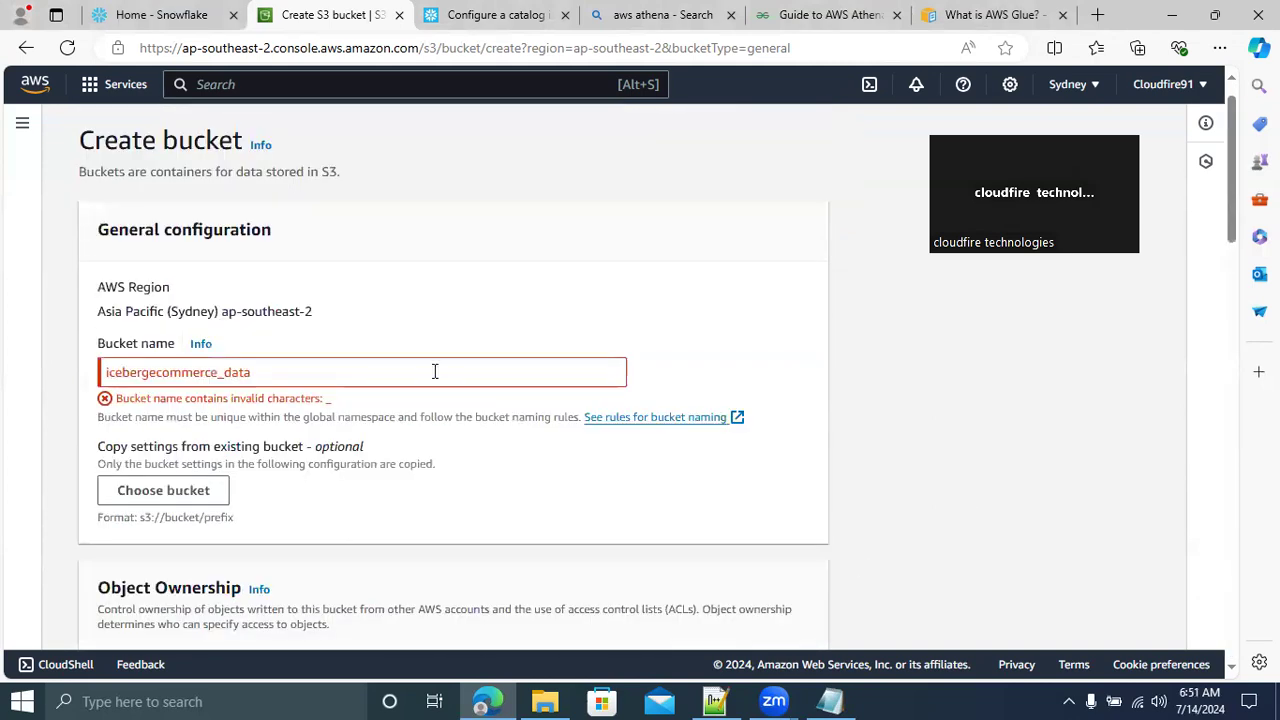
click(224, 373)
key(BackSpace)
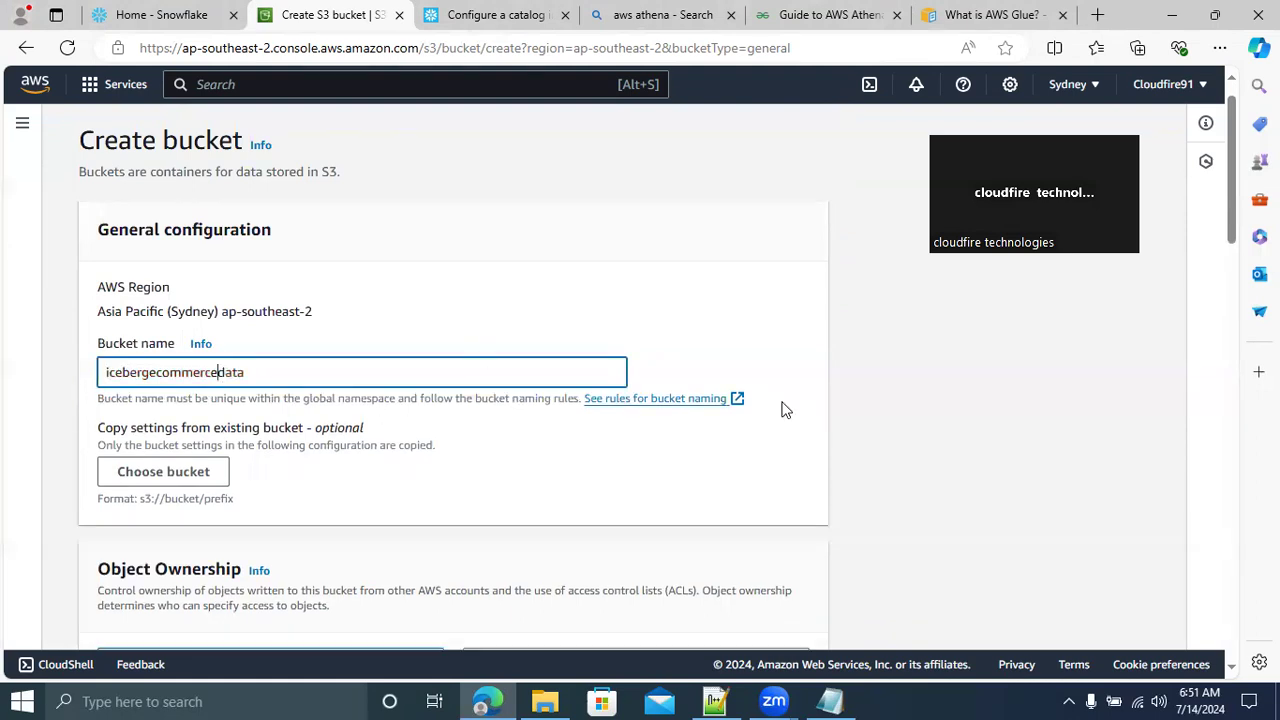
drag(1233, 233, 1233, 647)
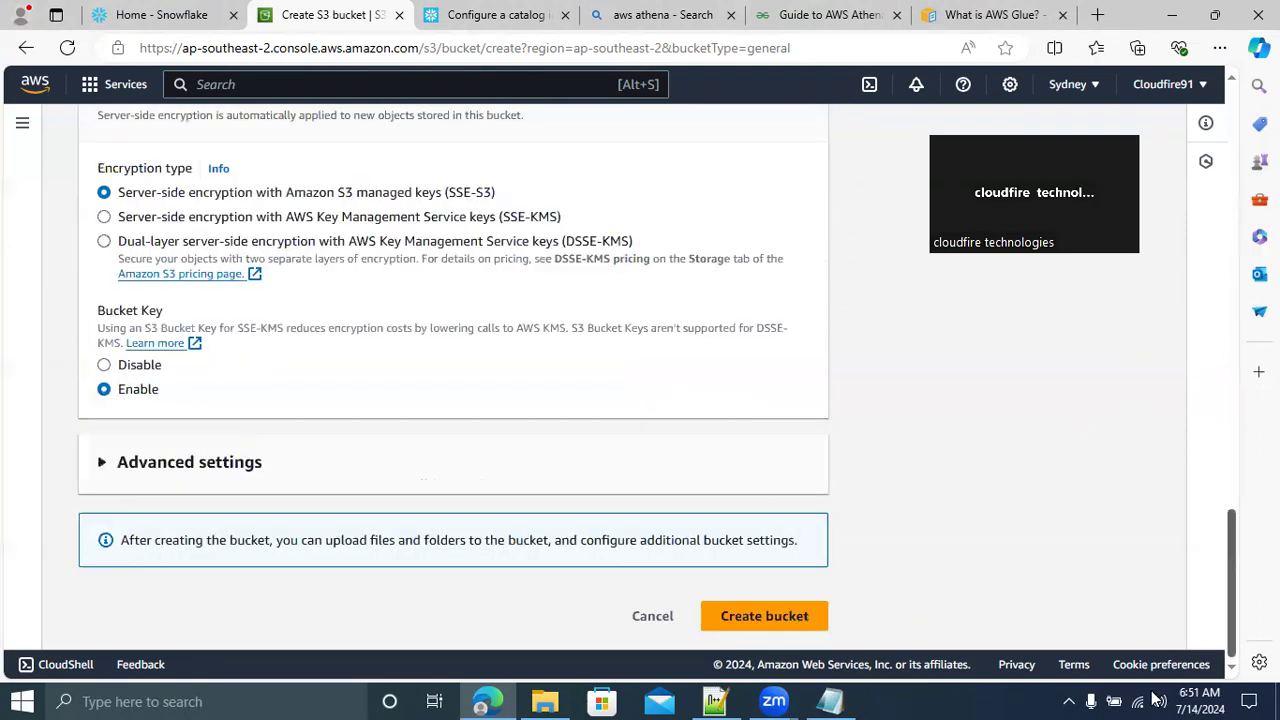
click(756, 620)
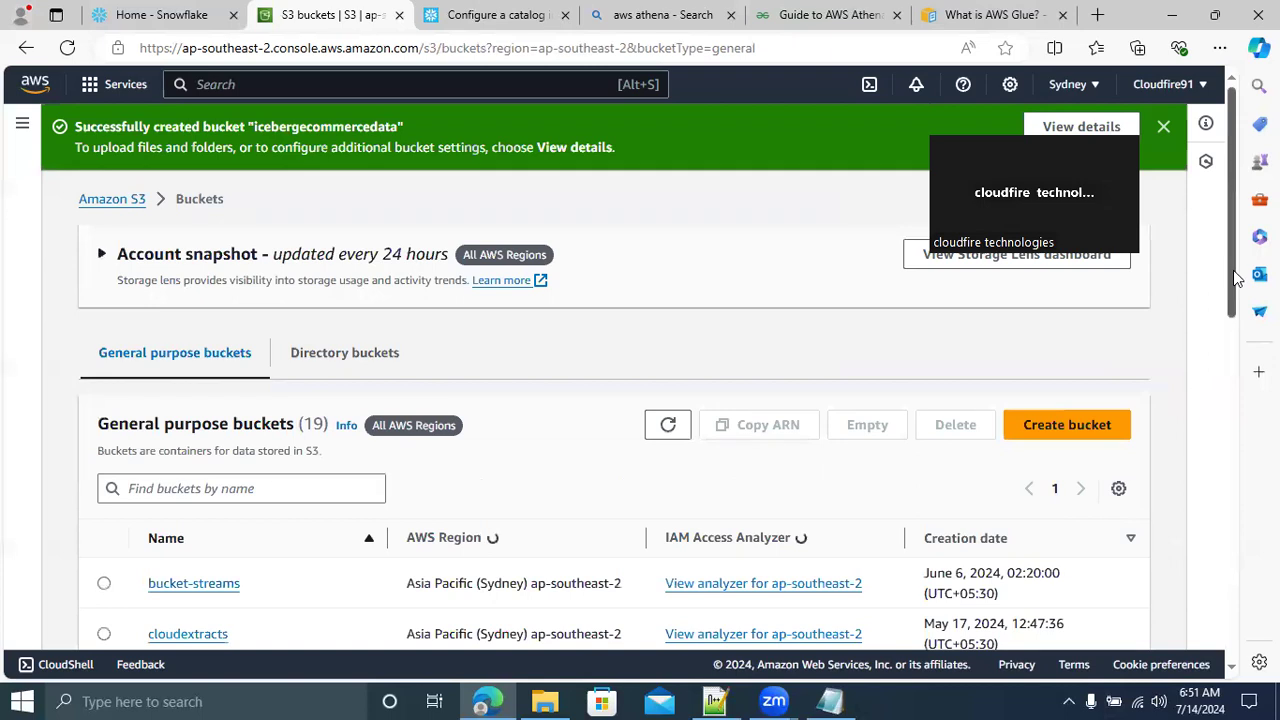
Look through the updated bucket list, search the AWS services for "iam" and open IAM
scroll(1236, 373, down, 5)
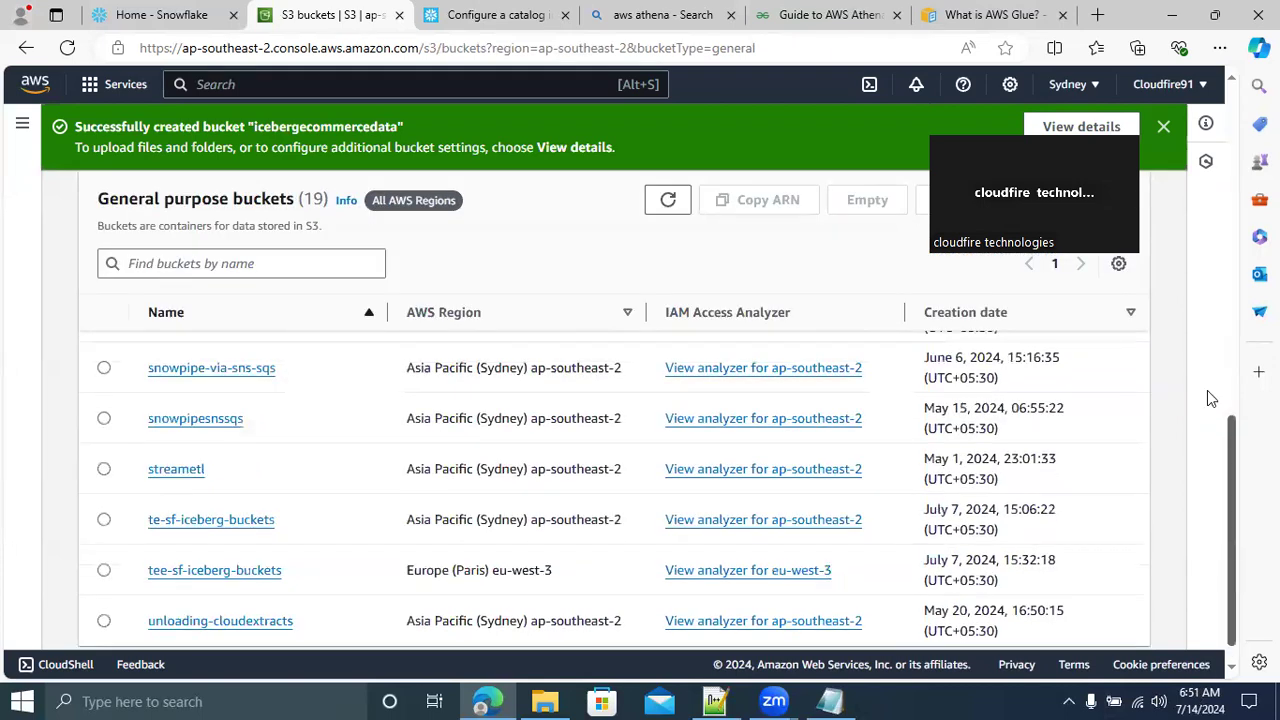
scroll(1182, 250, up, 5)
click(253, 84)
text(iam)
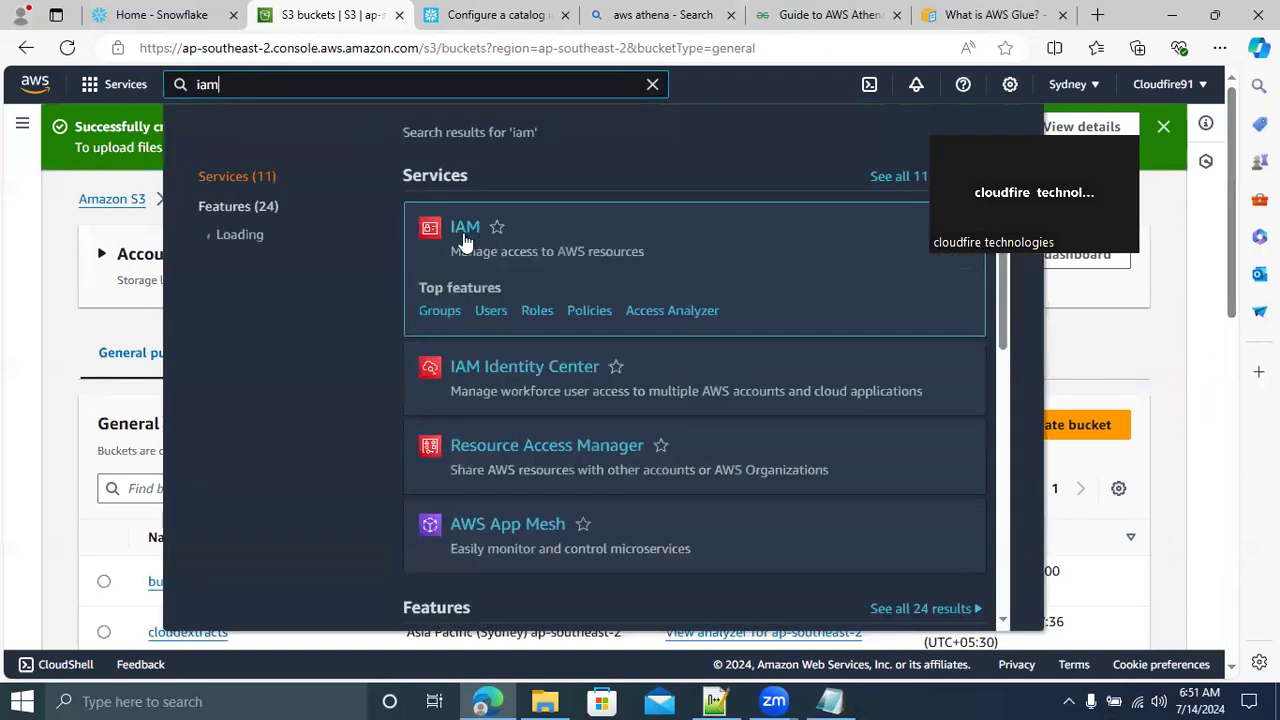
click(466, 230)
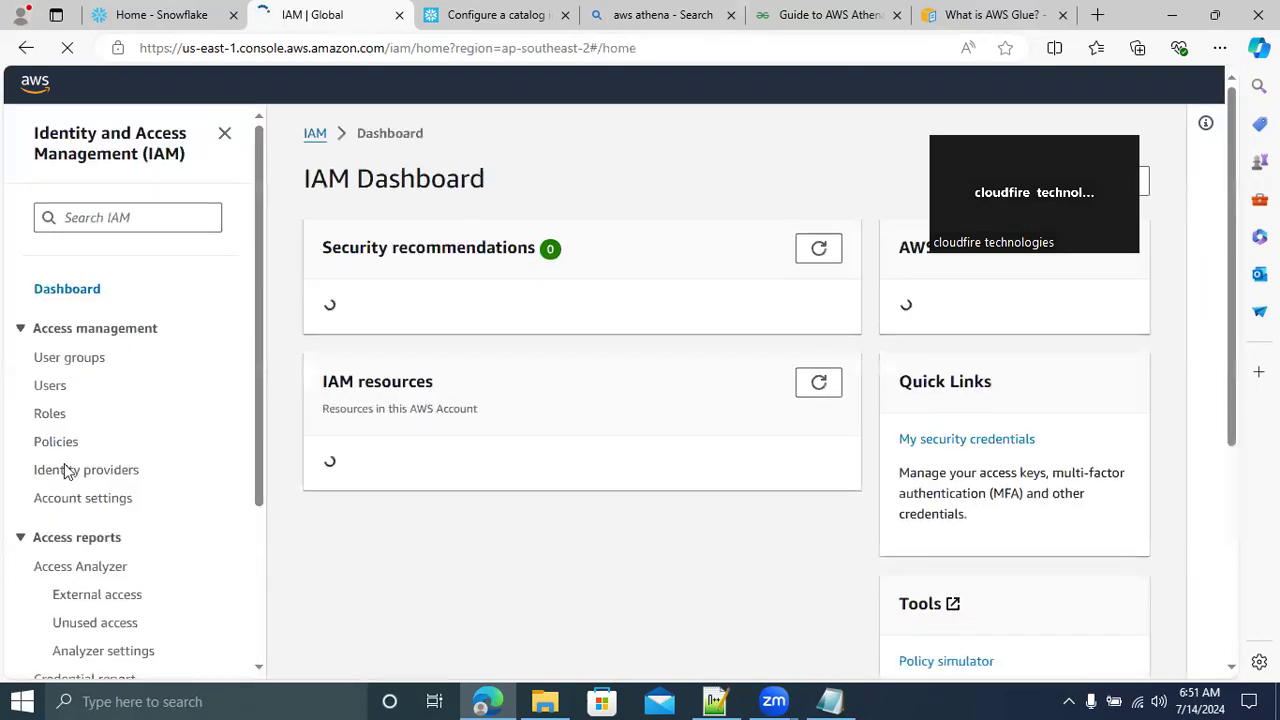
Start creating a new IAM policy from the Policies list and switch its policy editor to JSON
click(52, 448)
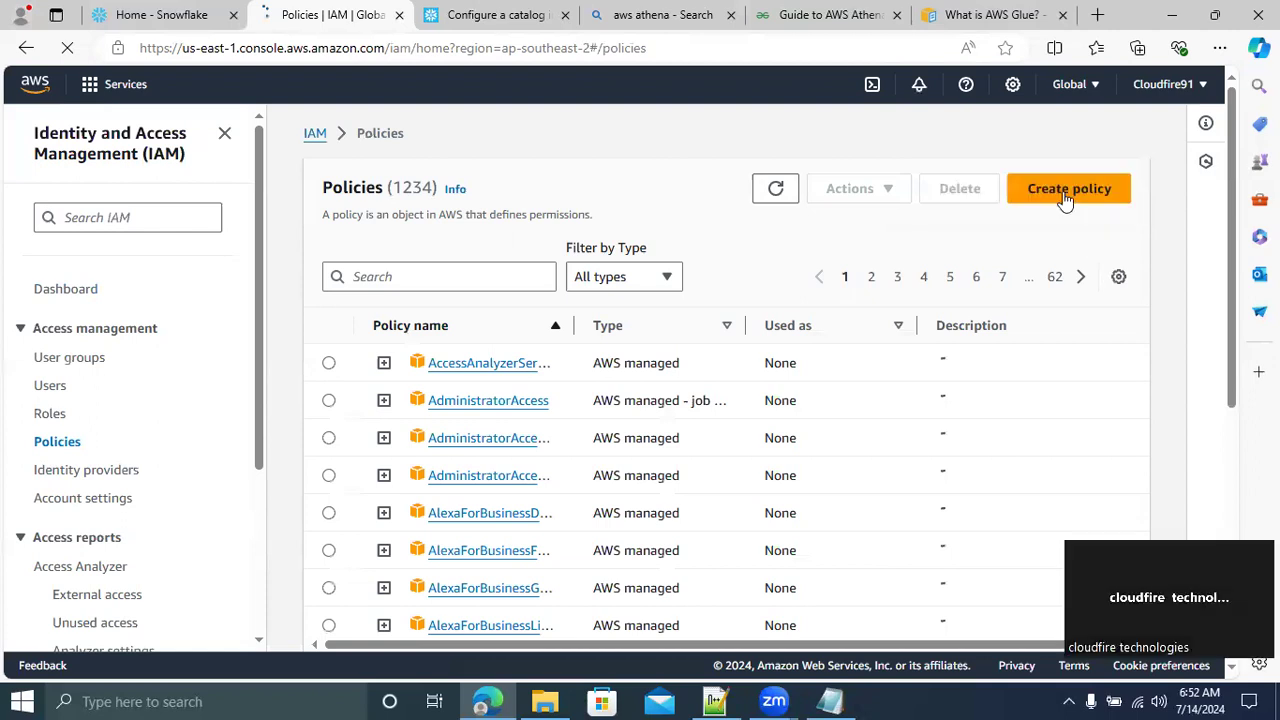
click(1065, 198)
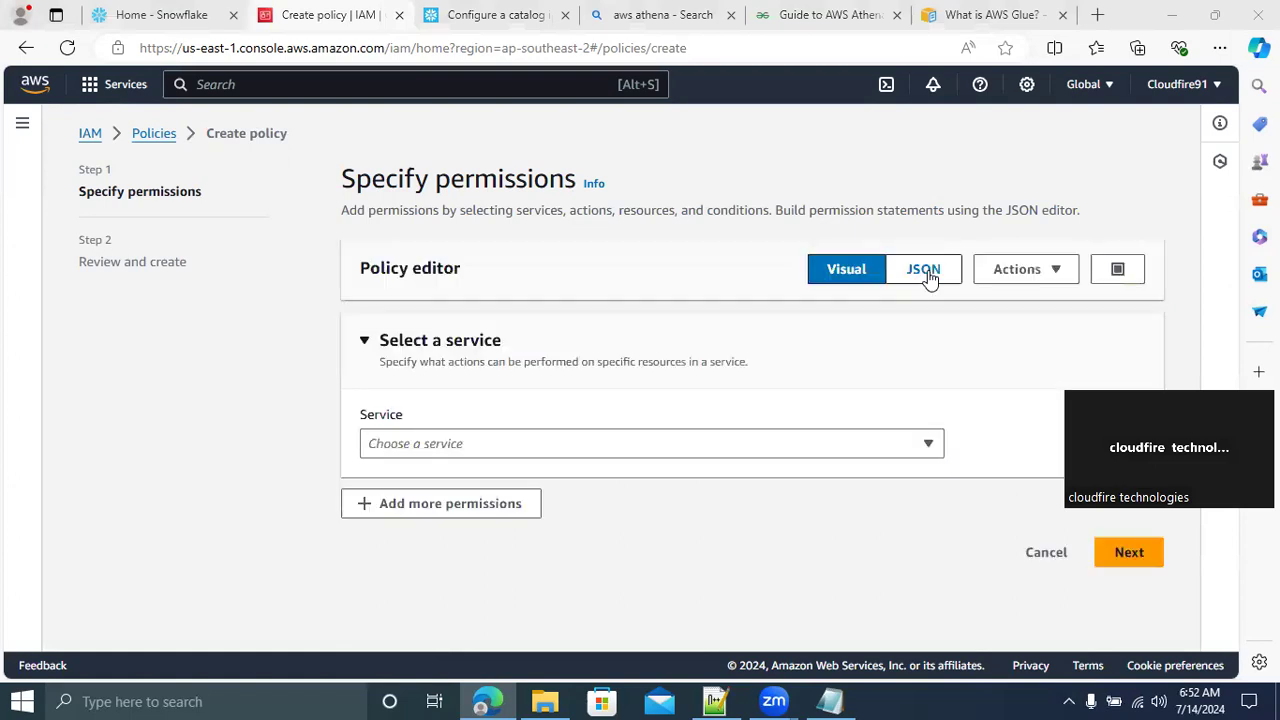
click(926, 274)
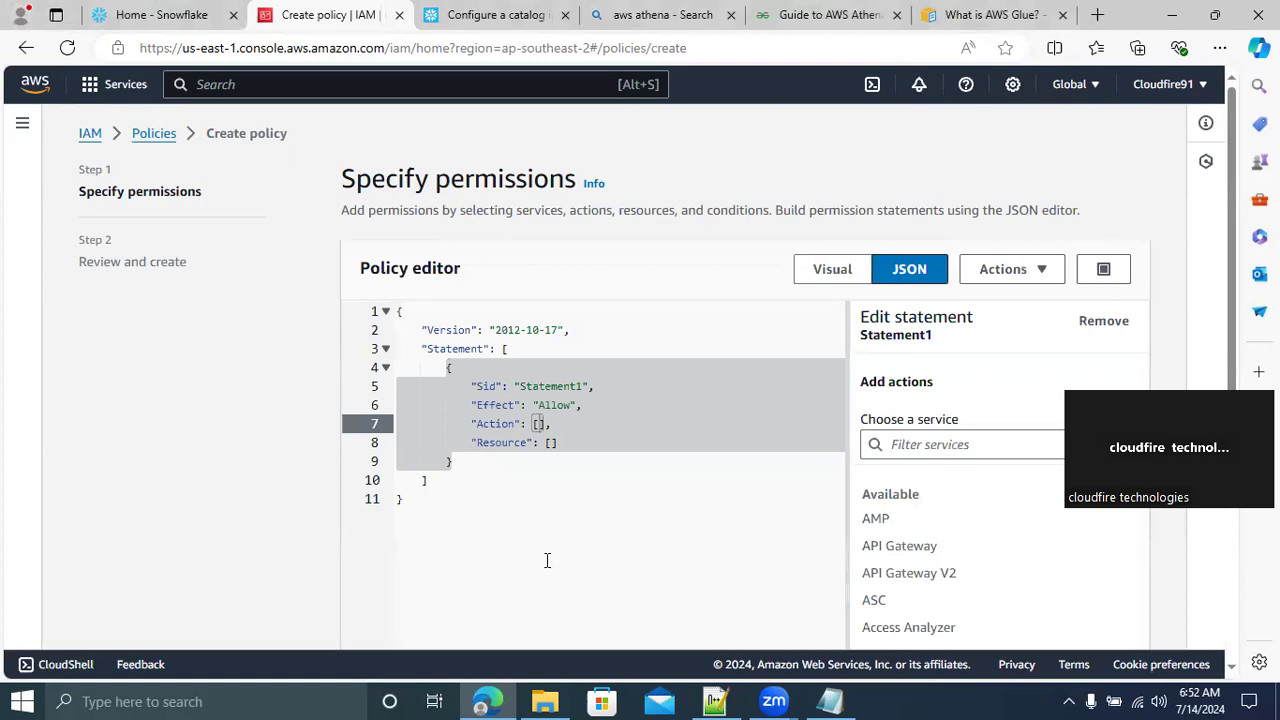
click(517, 540)
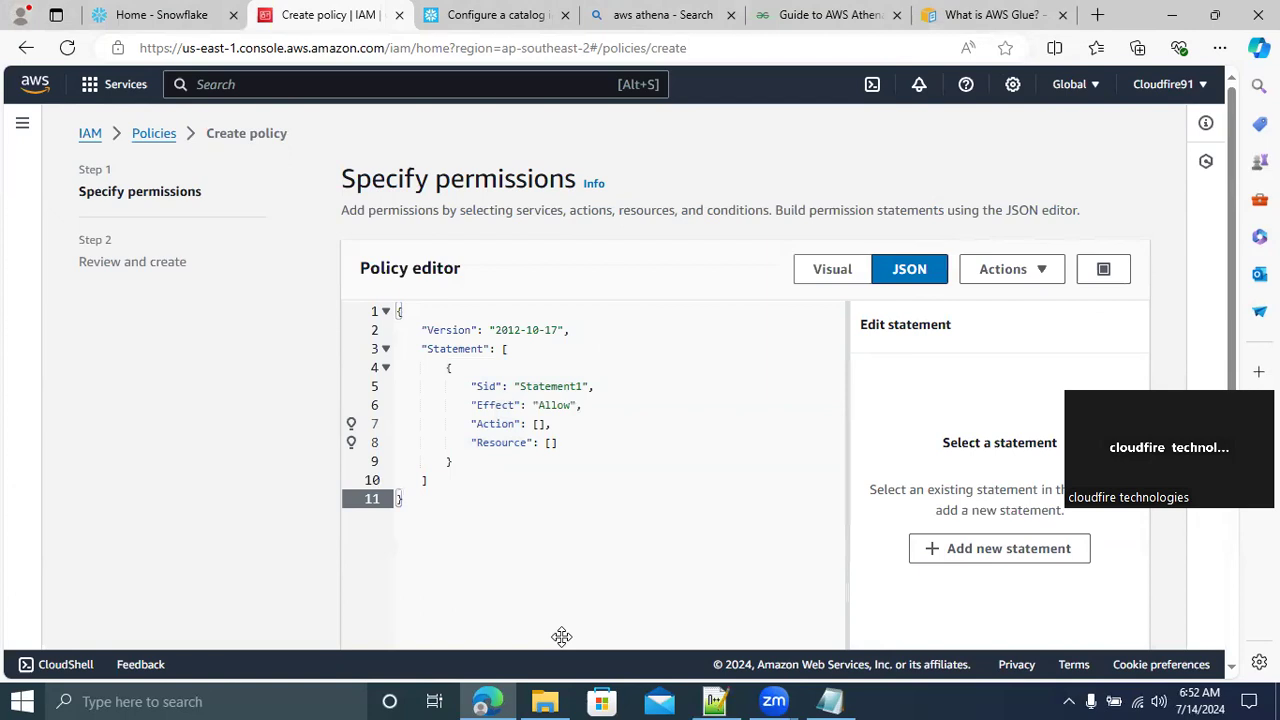
Switch to Notepad++ and examine the S3 policy JSON in new 205, especially its allowed object actions
click(716, 700)
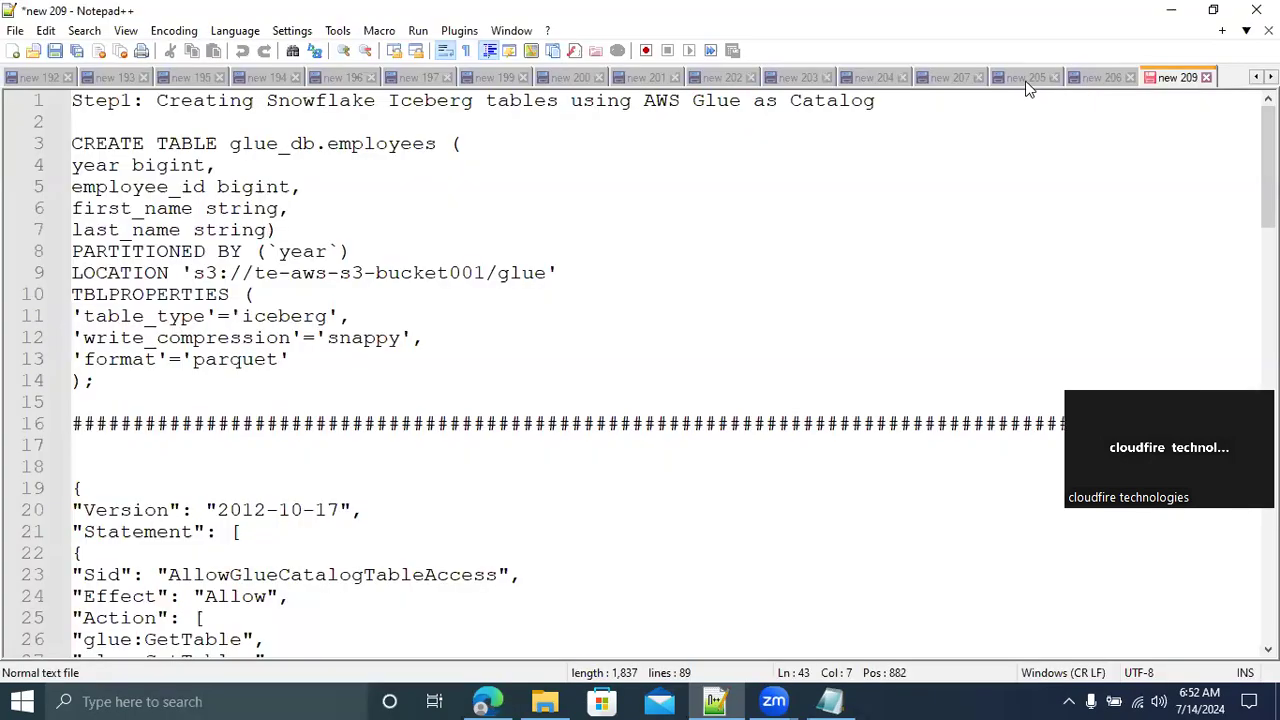
click(1026, 78)
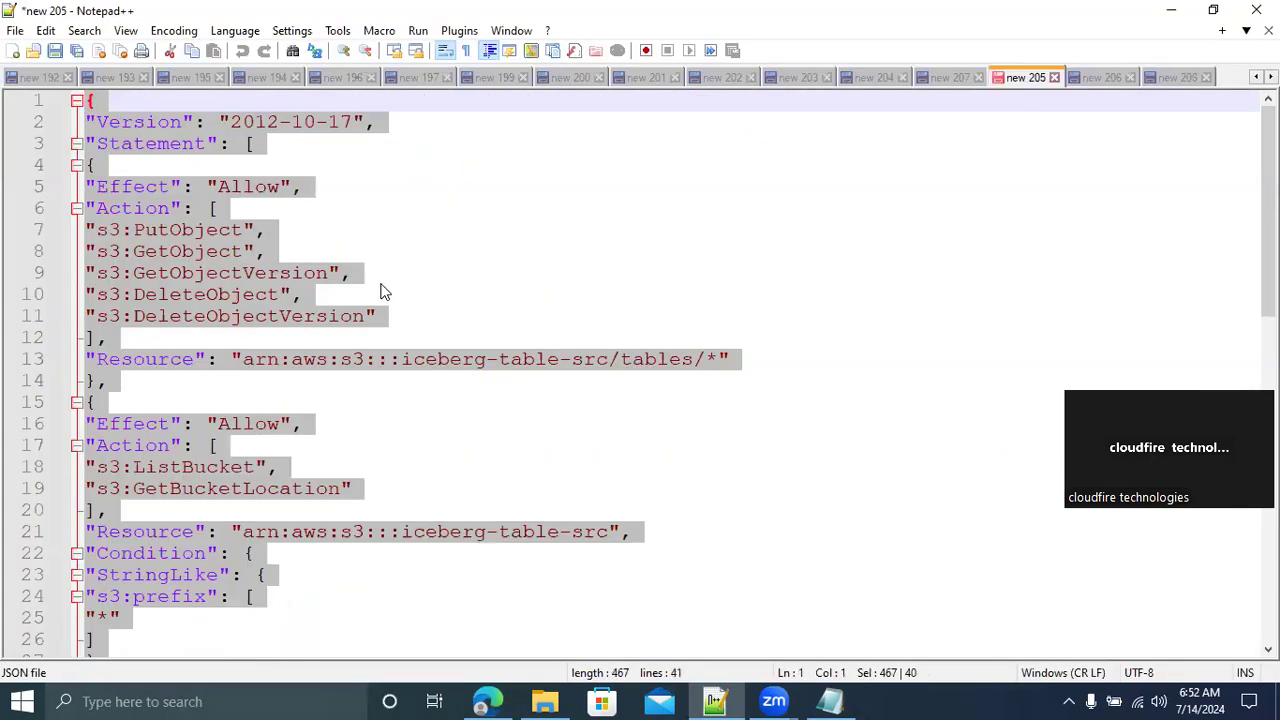
double_click(161, 229)
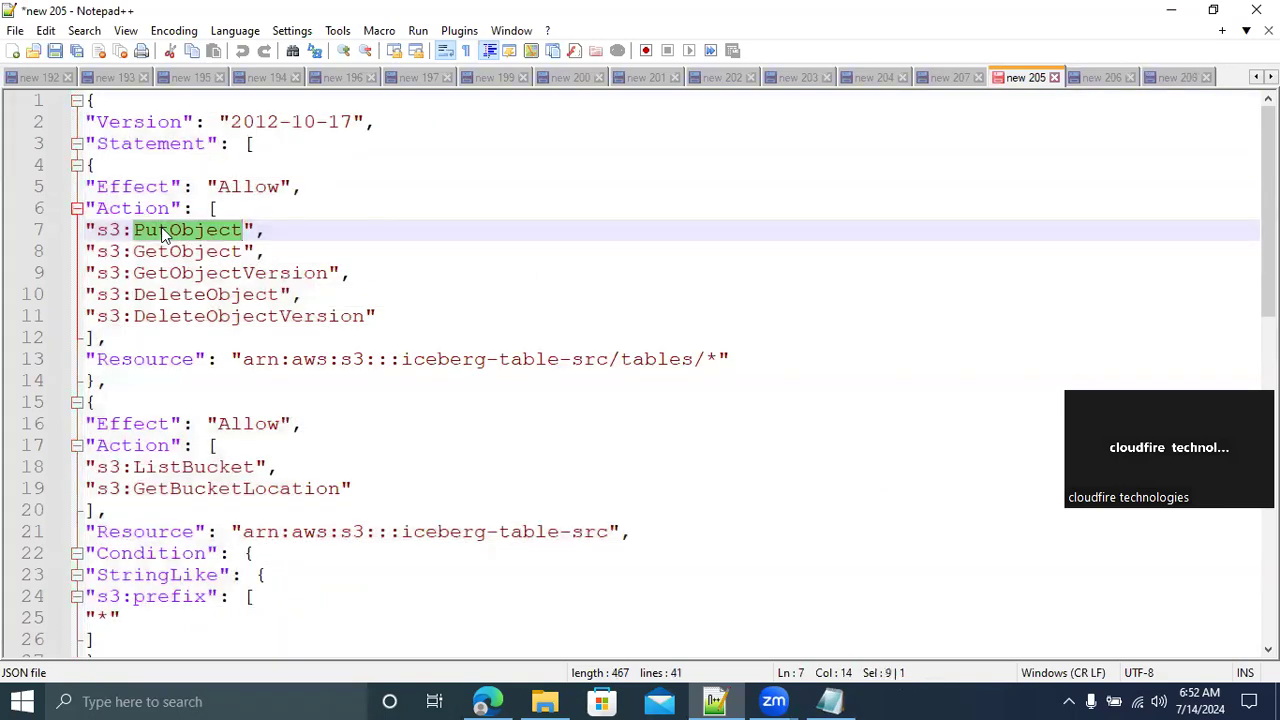
click(172, 251)
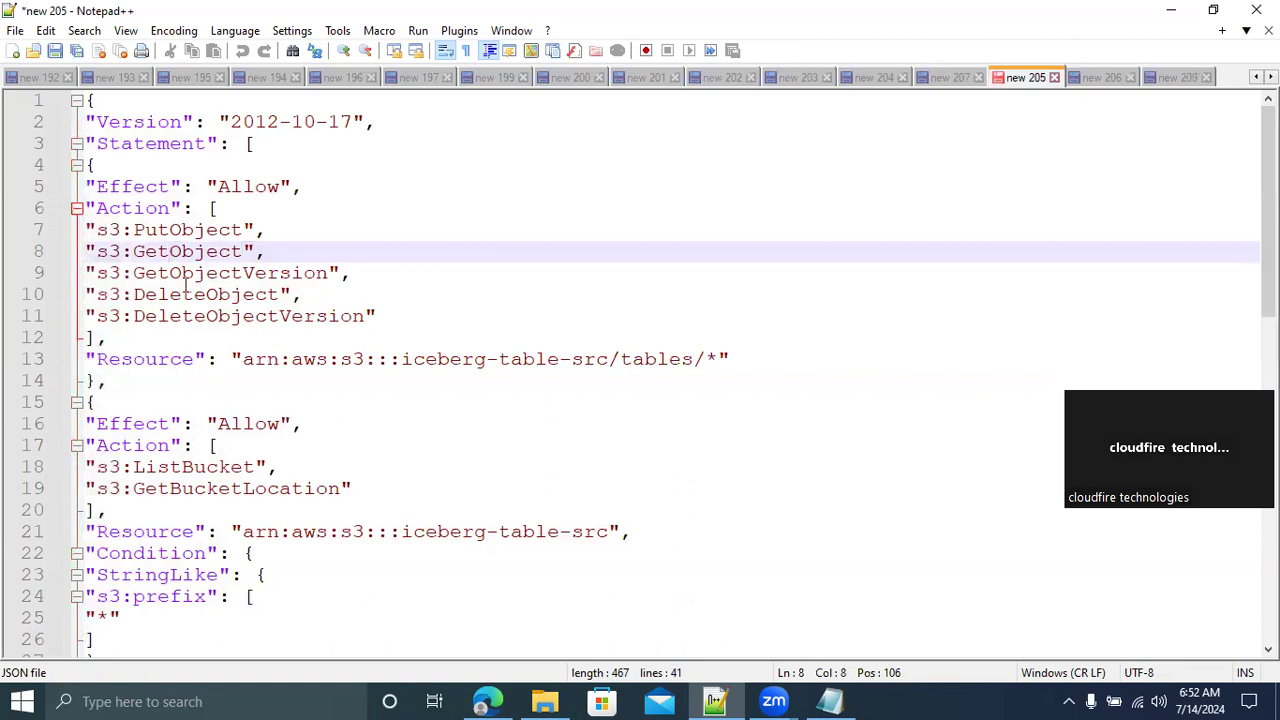
double_click(172, 294)
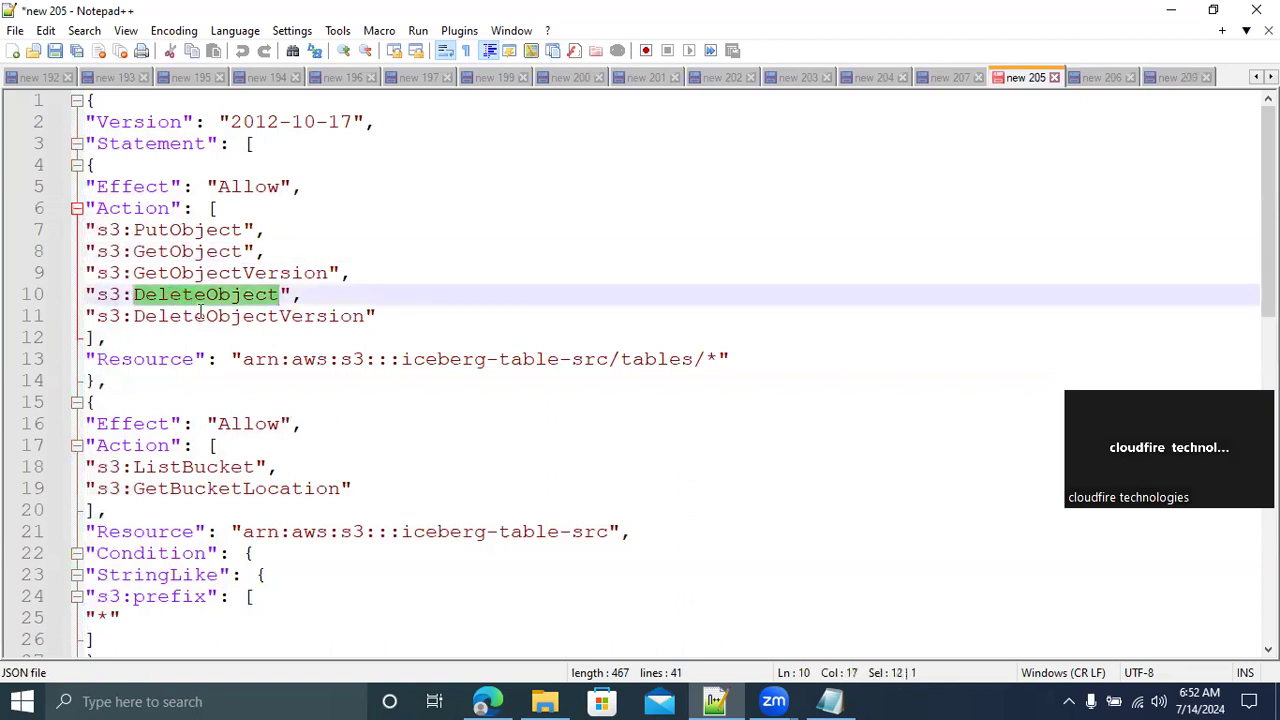
double_click(200, 316)
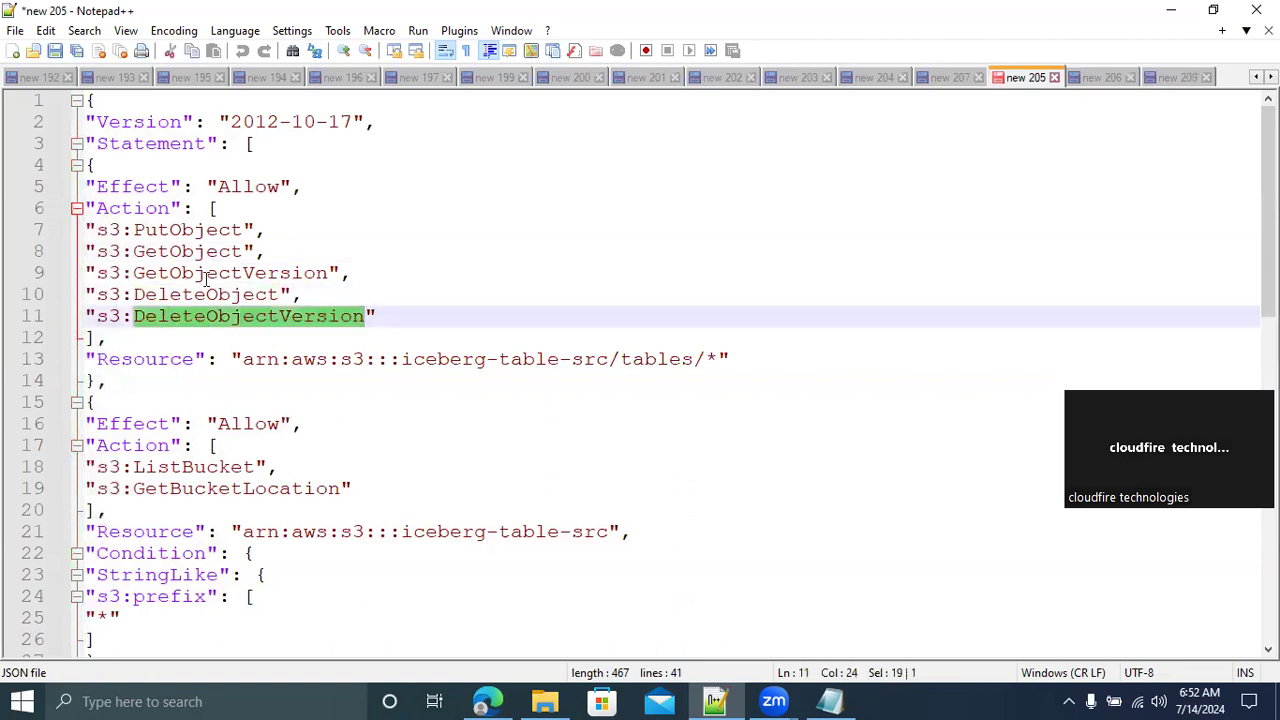
double_click(140, 212)
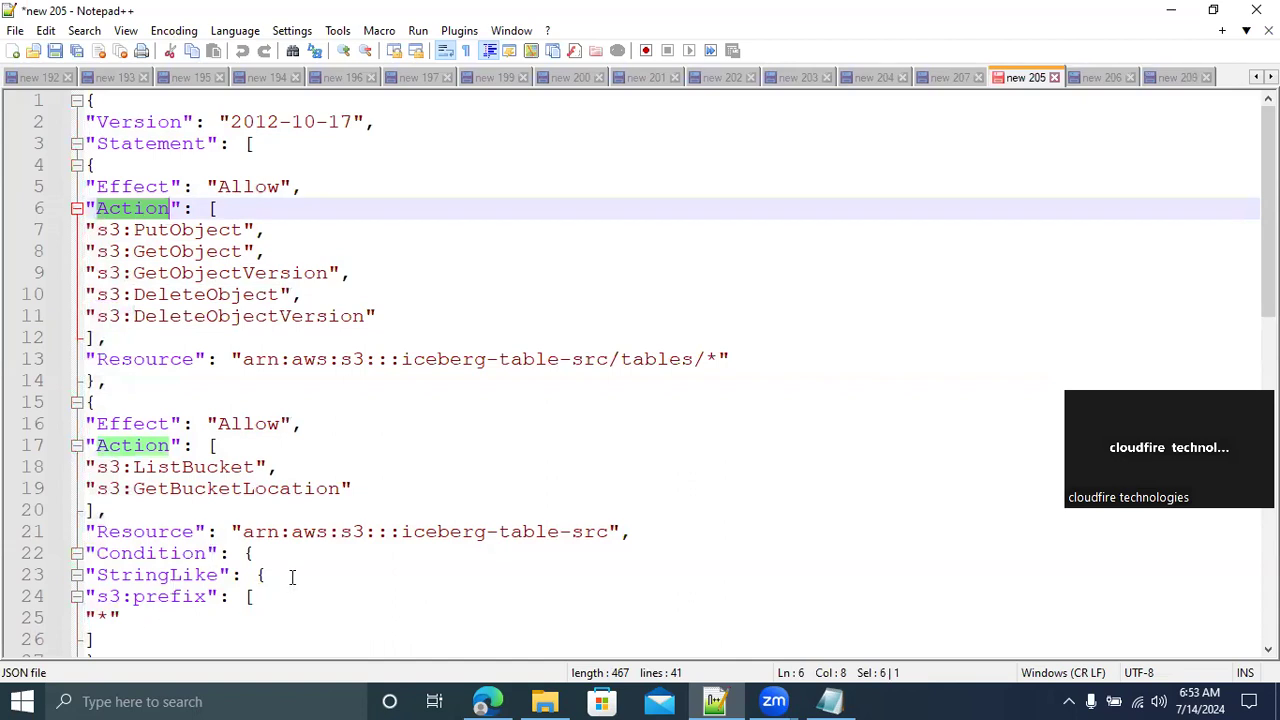
drag(1268, 210, 1243, 149)
Return to the browser, search the AWS services for "s3" and open S3 in a separate tab beside the policy page
click(487, 701)
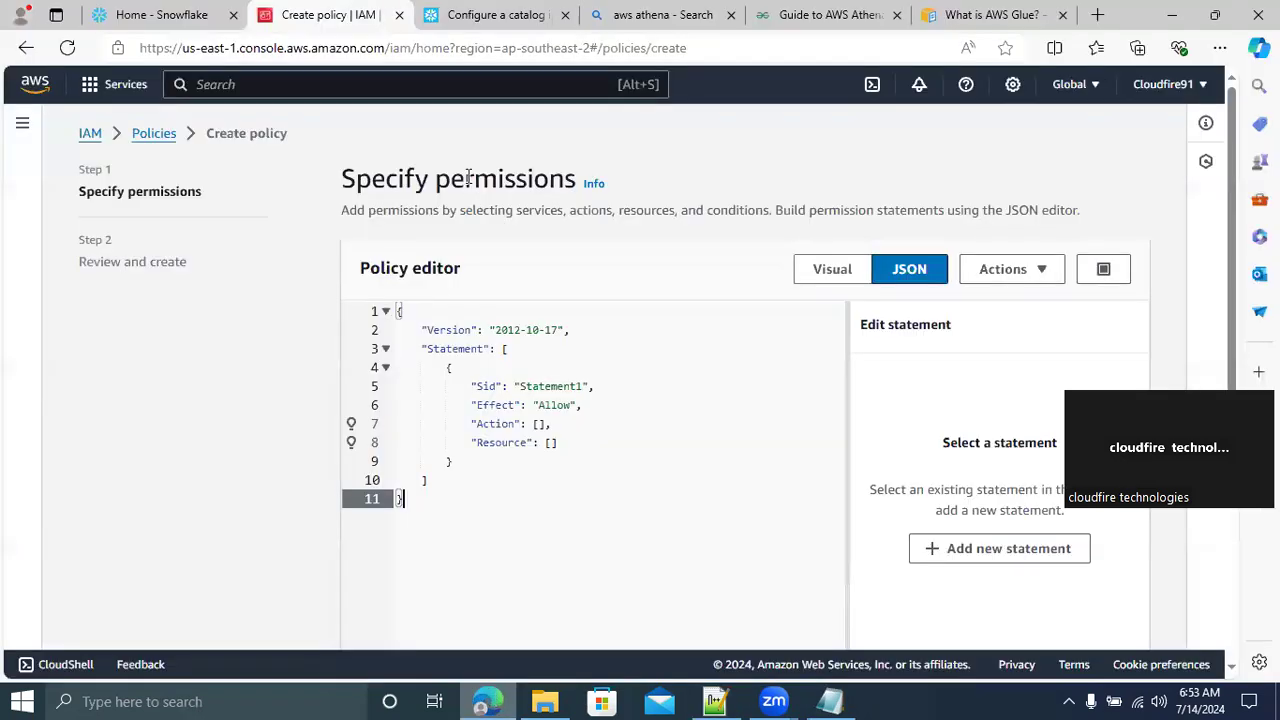
click(262, 84)
text(s3)
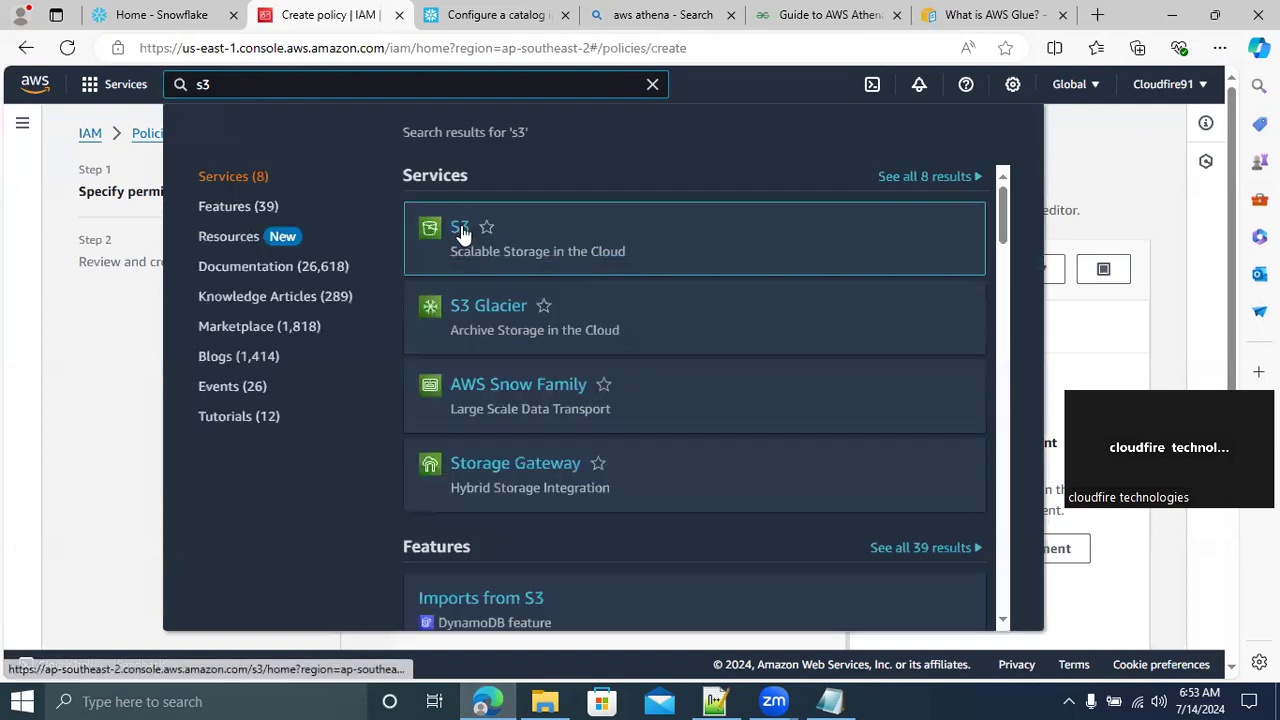
right_click(463, 227)
click(503, 246)
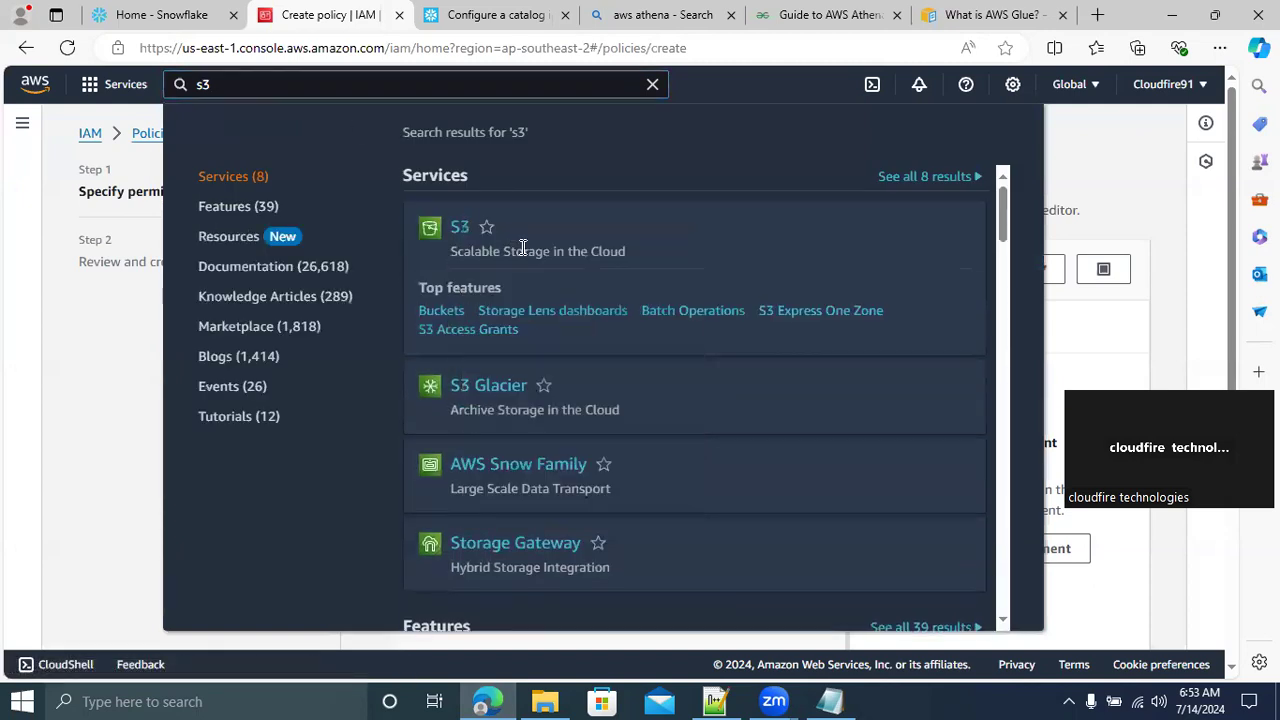
click(441, 17)
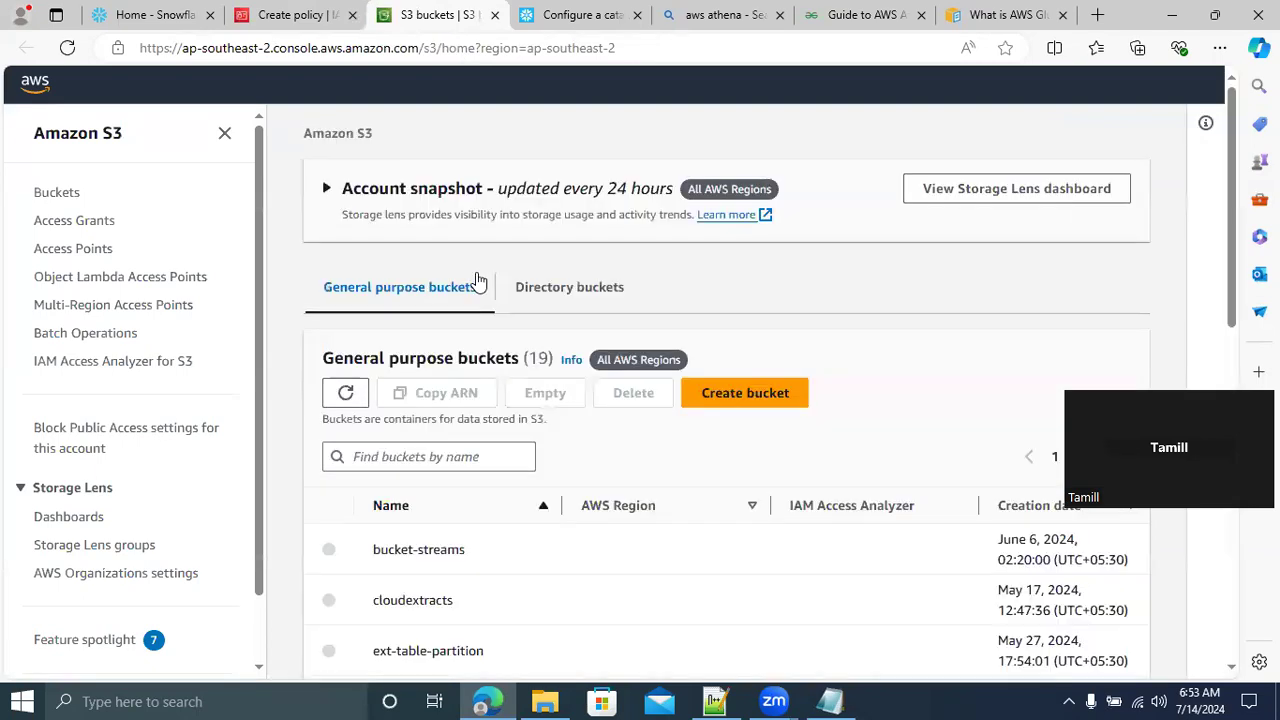
Open the icebergecommercedata bucket and create a folder named ECOMMERCE without specifying an encryption key
drag(1236, 210, 1234, 330)
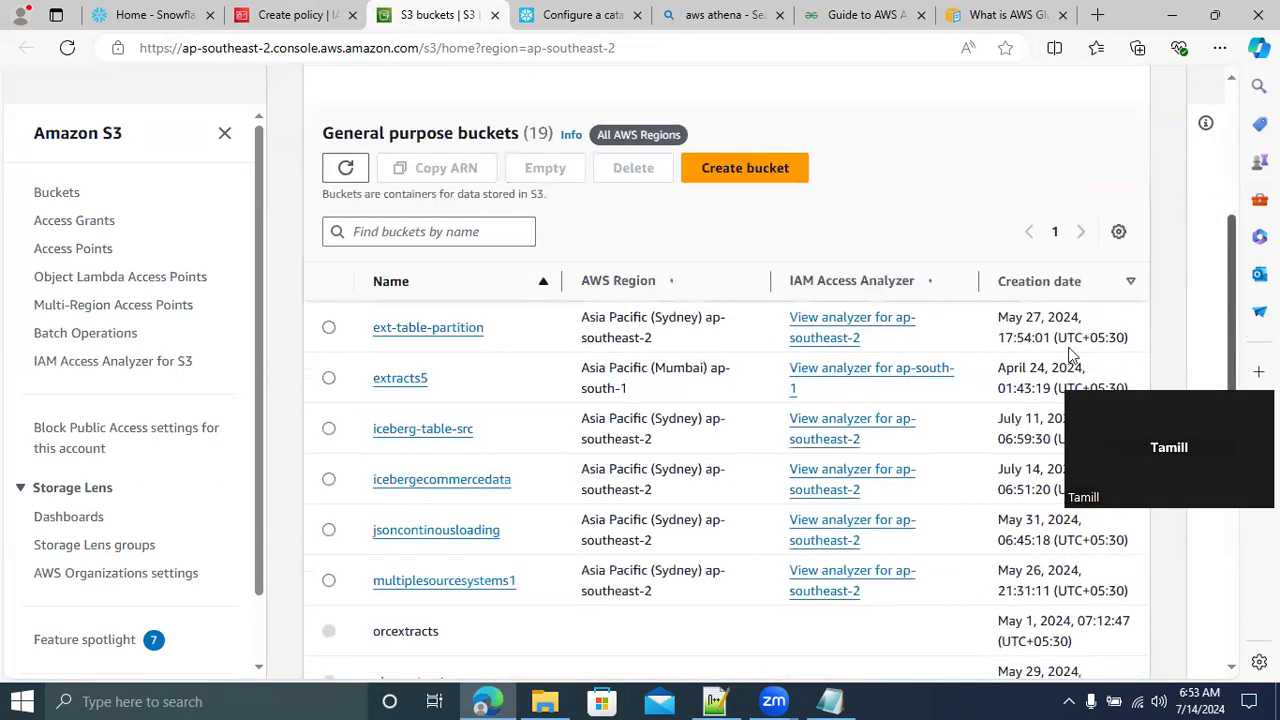
click(449, 482)
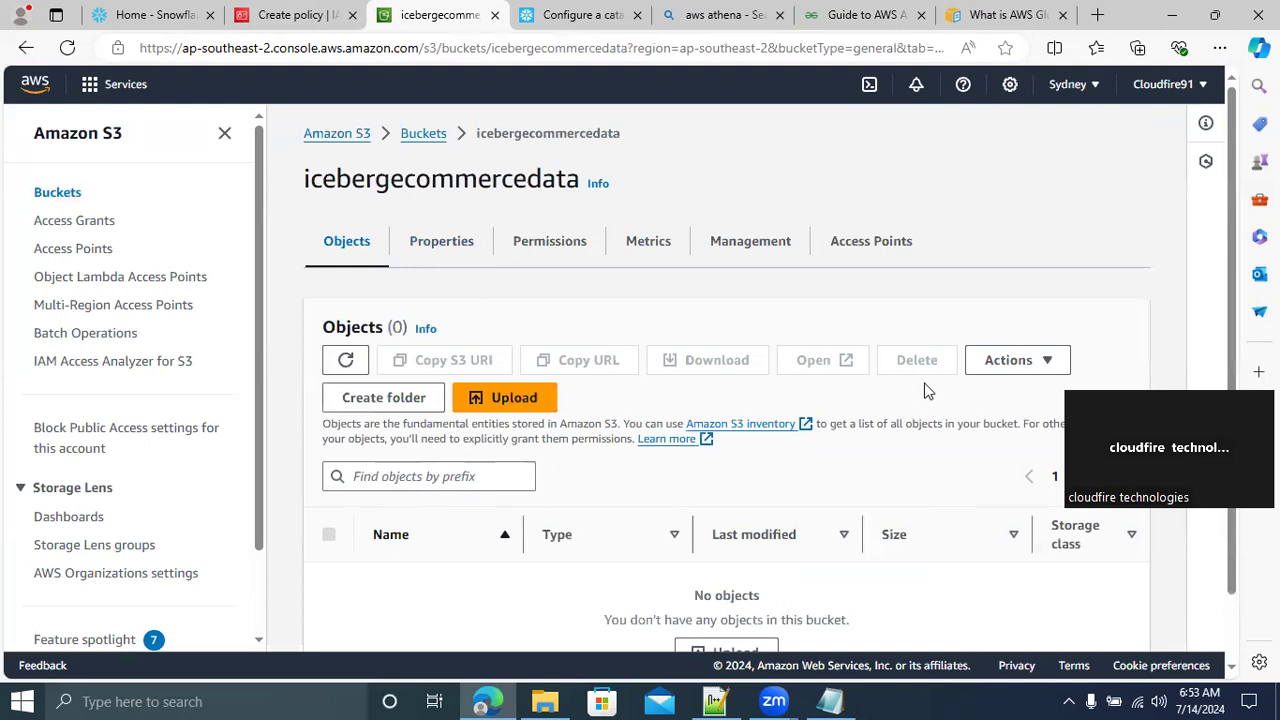
click(405, 408)
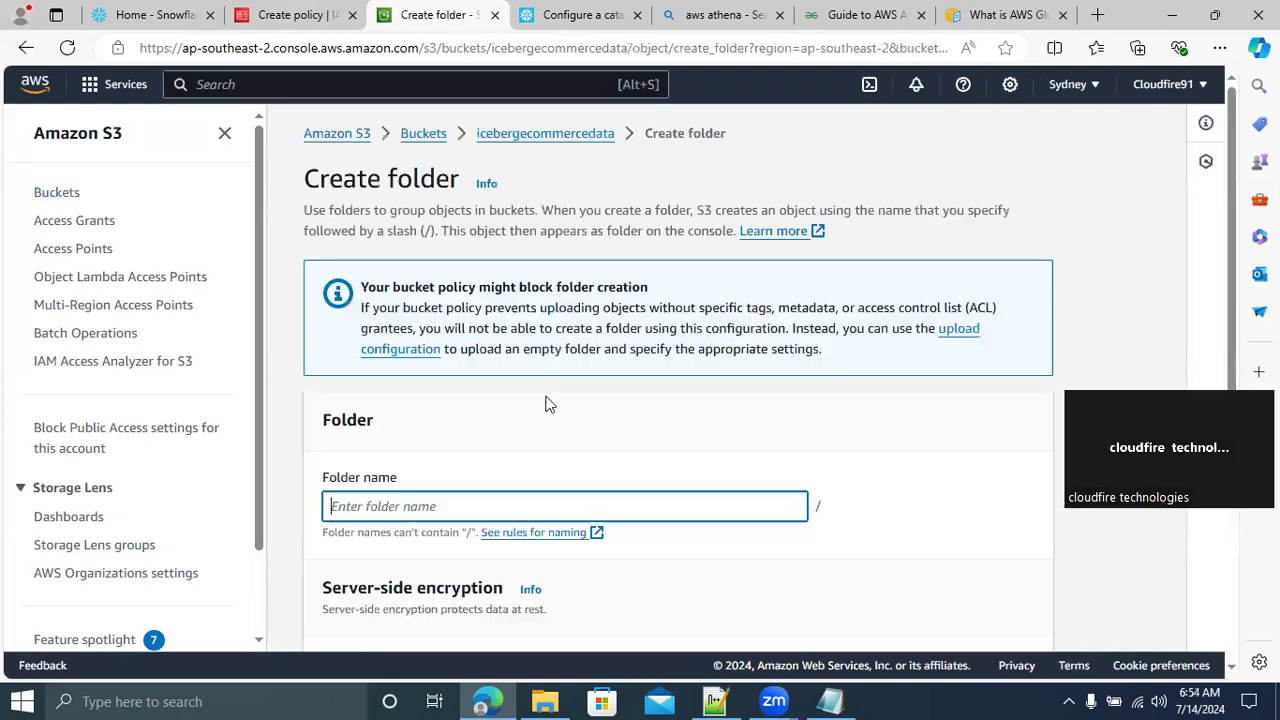
text(E)
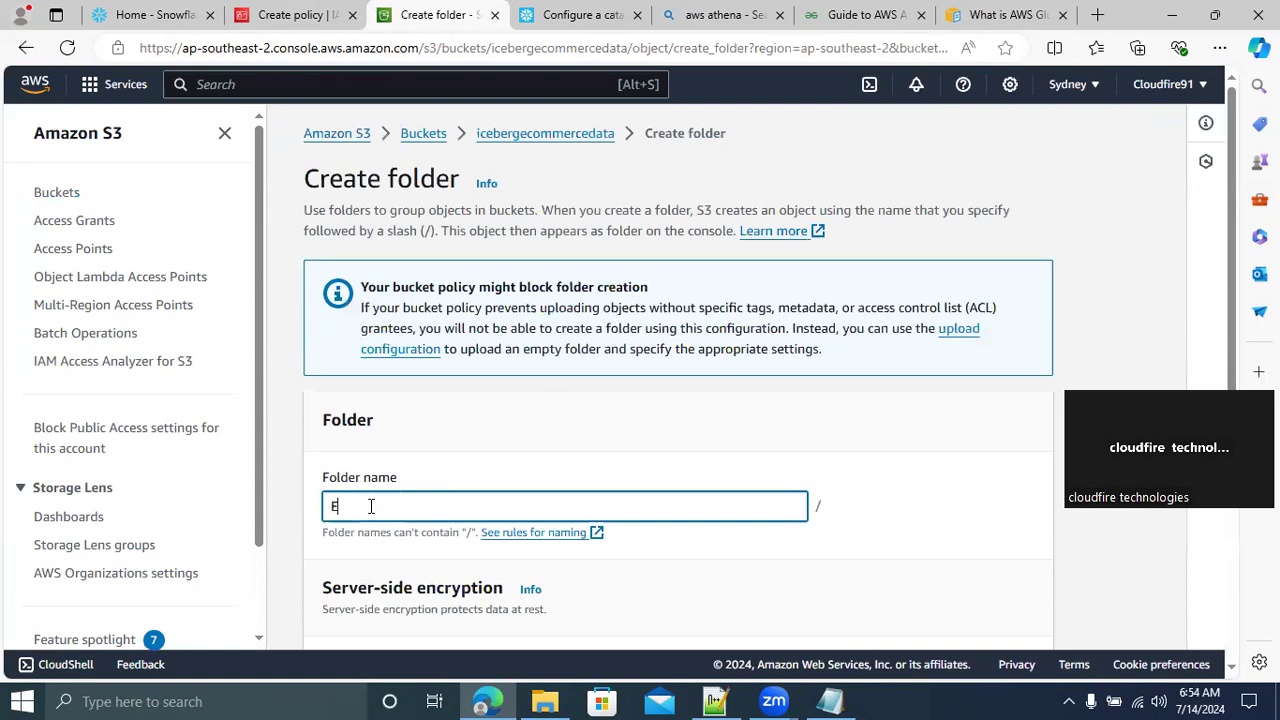
text(COMMERCE)
scroll(1220, 365, down, 4)
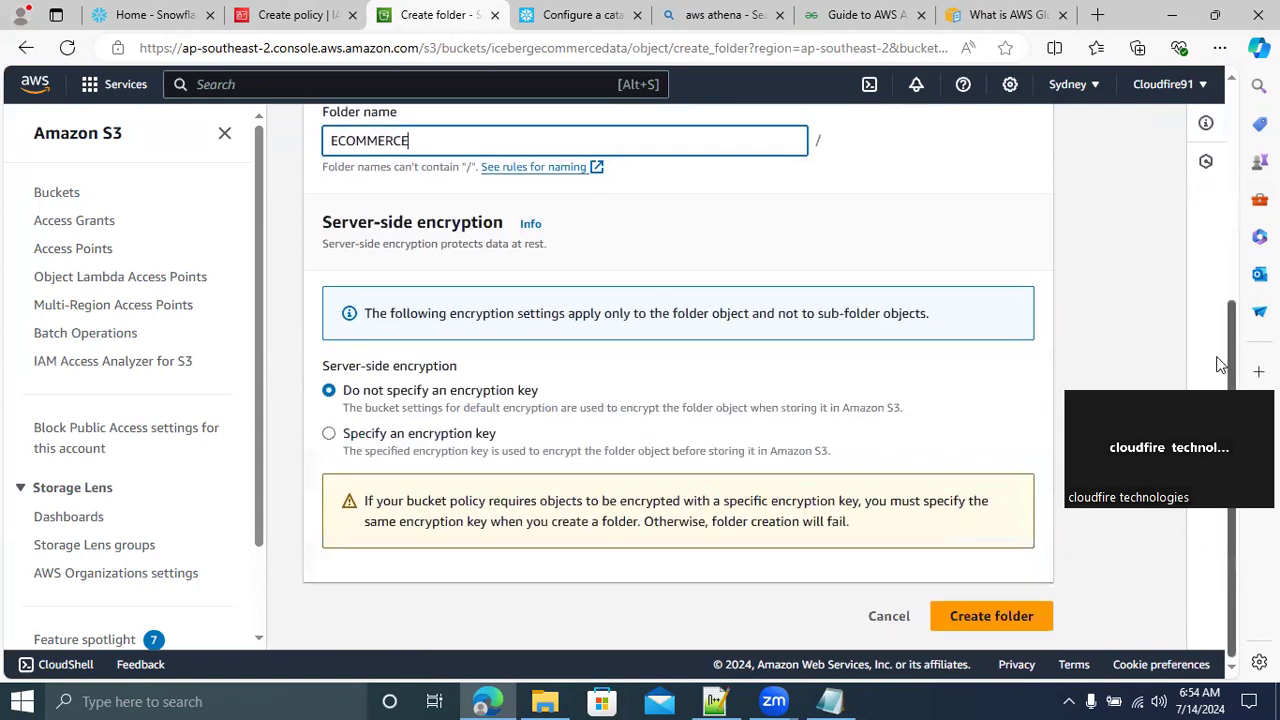
click(973, 627)
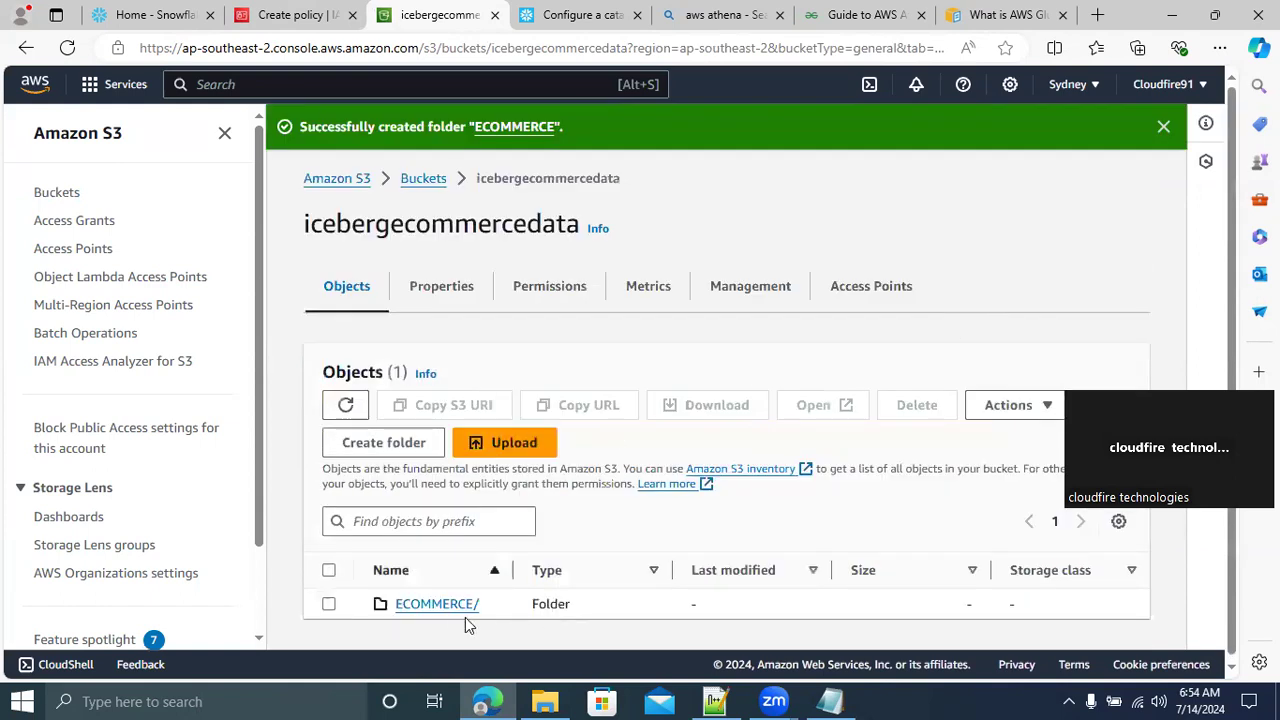
Open the ECOMMERCE folder's properties and copy its Amazon Resource Name (ARN)
click(436, 604)
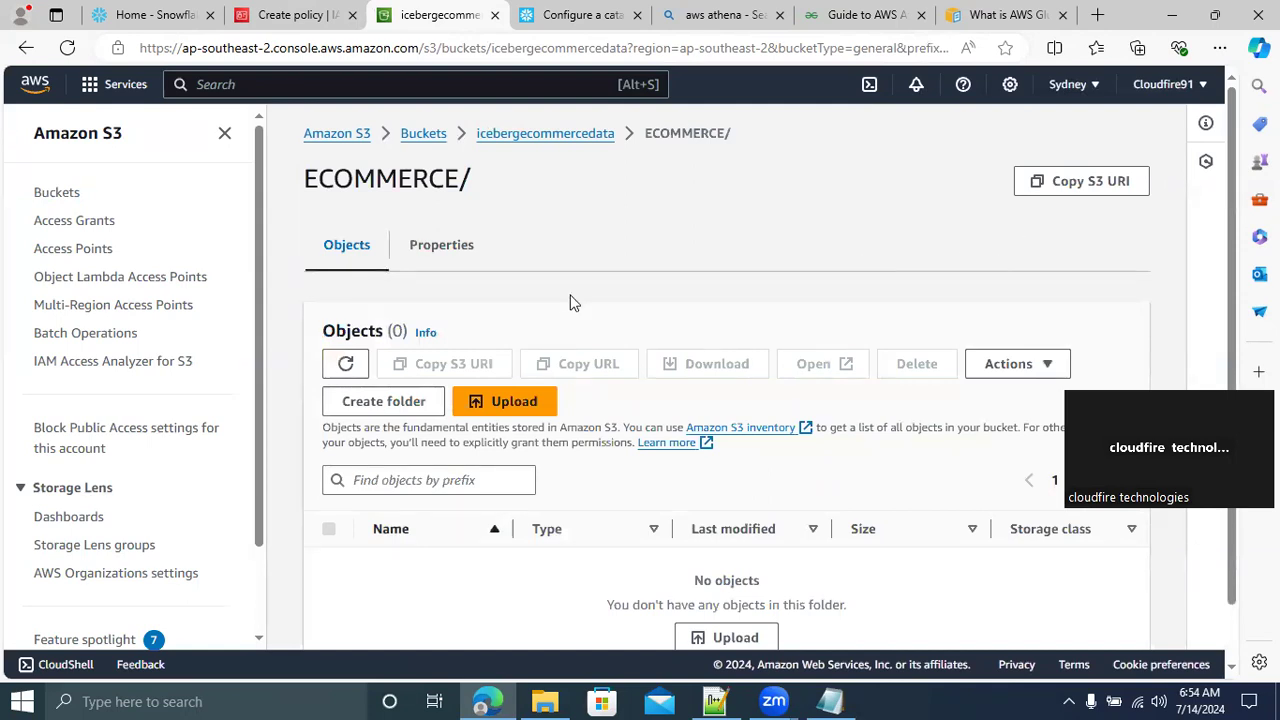
click(437, 257)
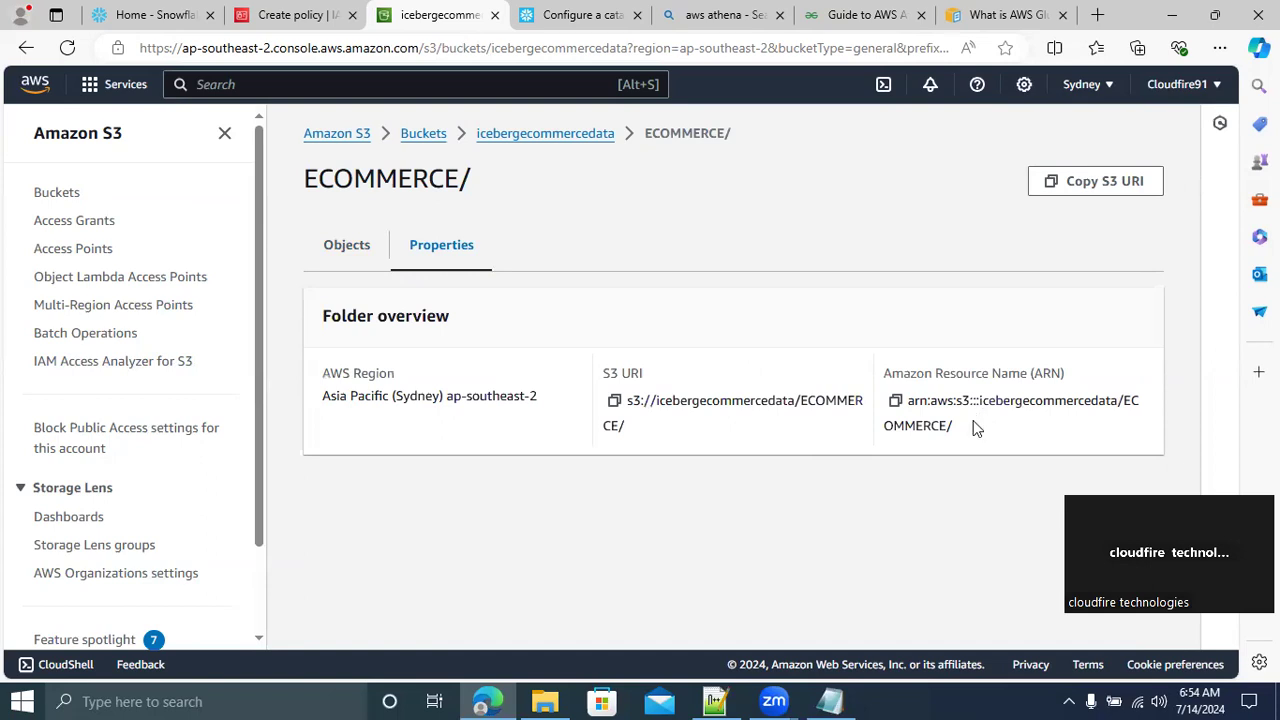
click(894, 402)
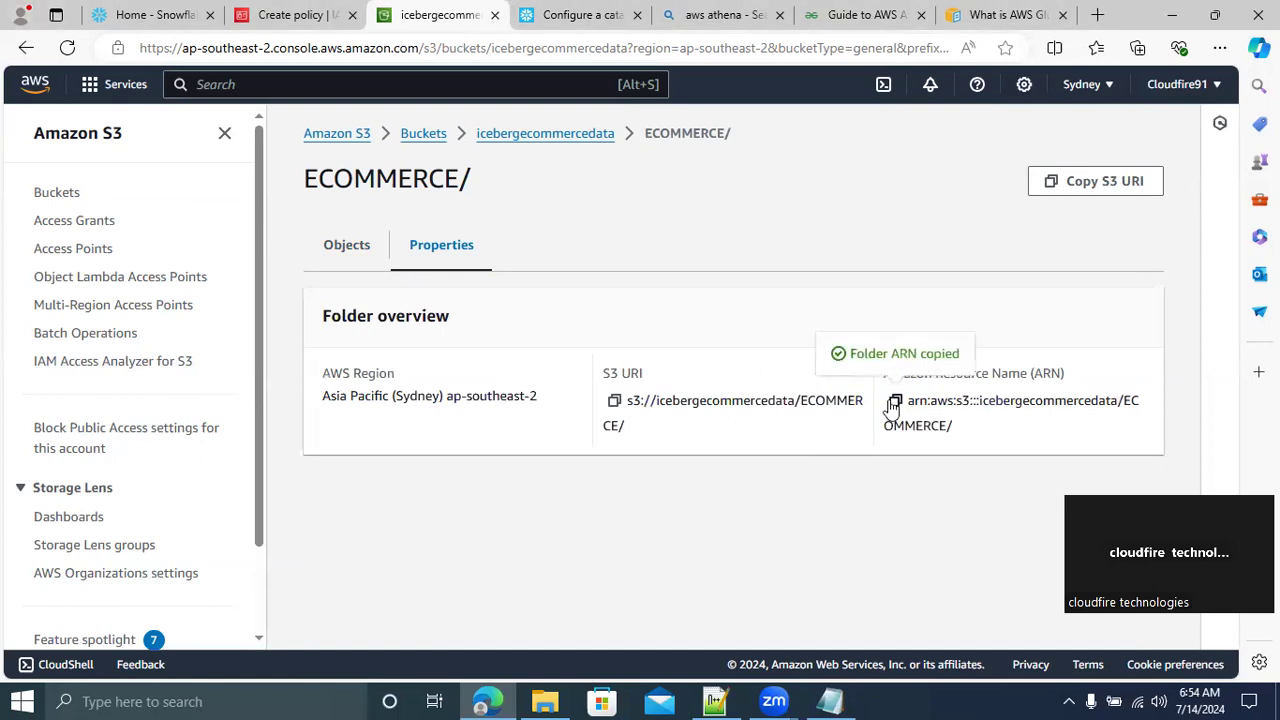
Switch to Notepad++ and set the first statement's Resource in new 205 to arn:aws:s3:::icebergecommercedata/ECOMMERCE/*
click(713, 700)
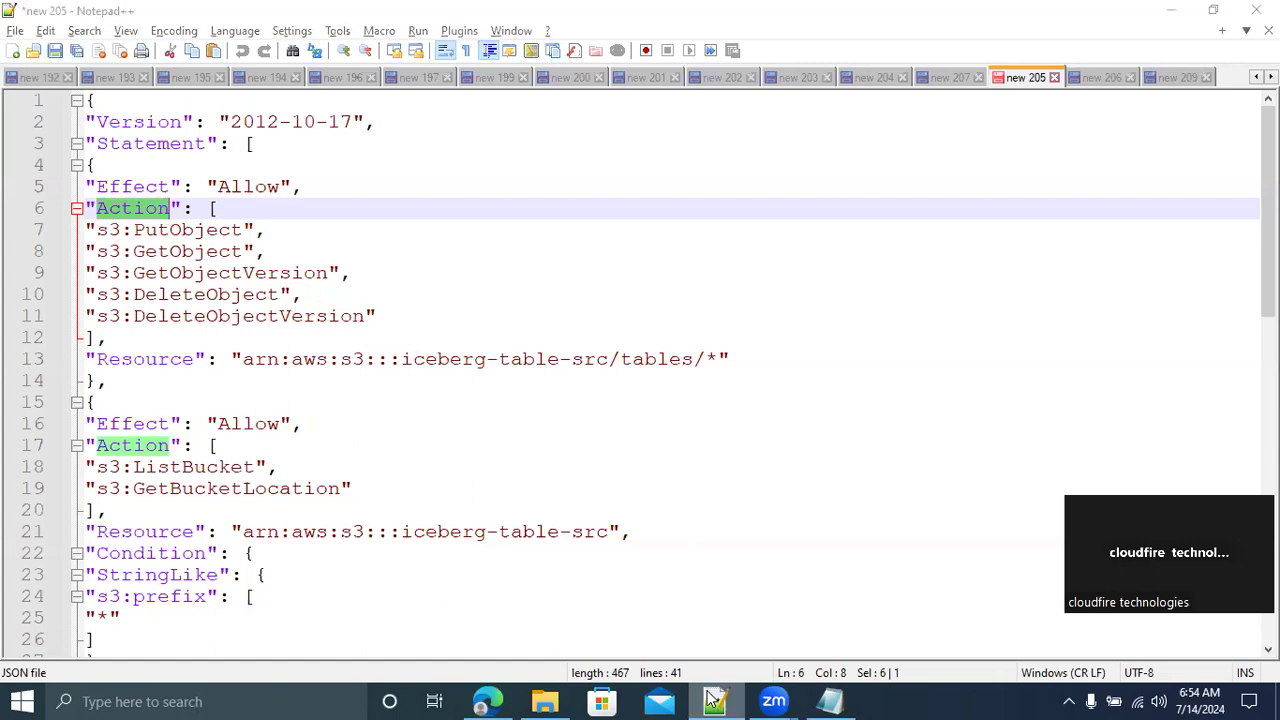
click(713, 700)
key(alt+Tab)
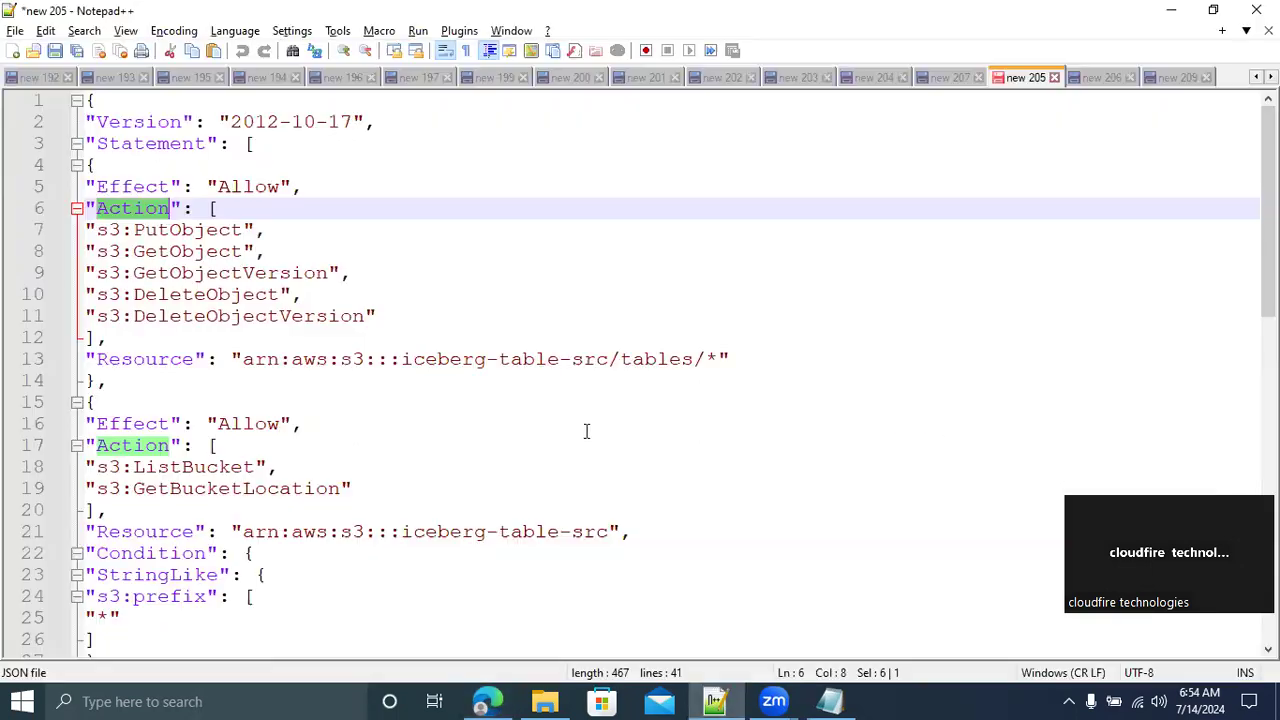
drag(244, 360, 692, 363)
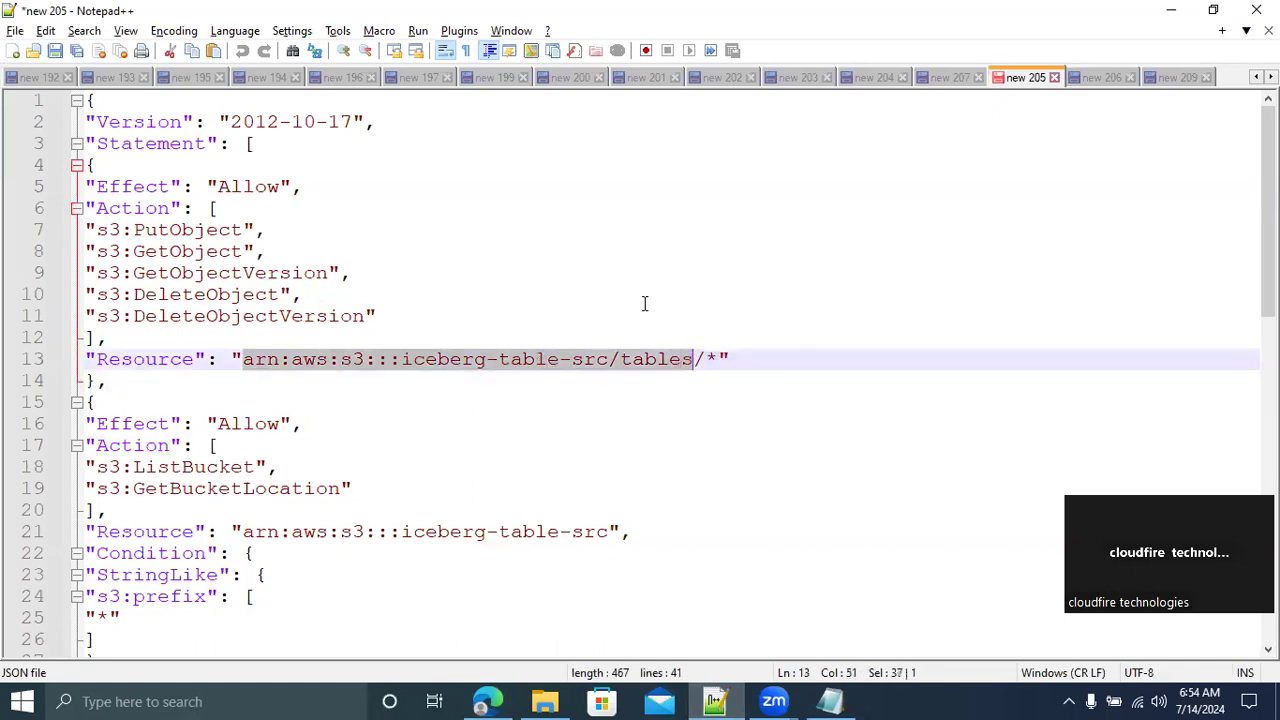
key(ctrl+v)
key(BackSpace)
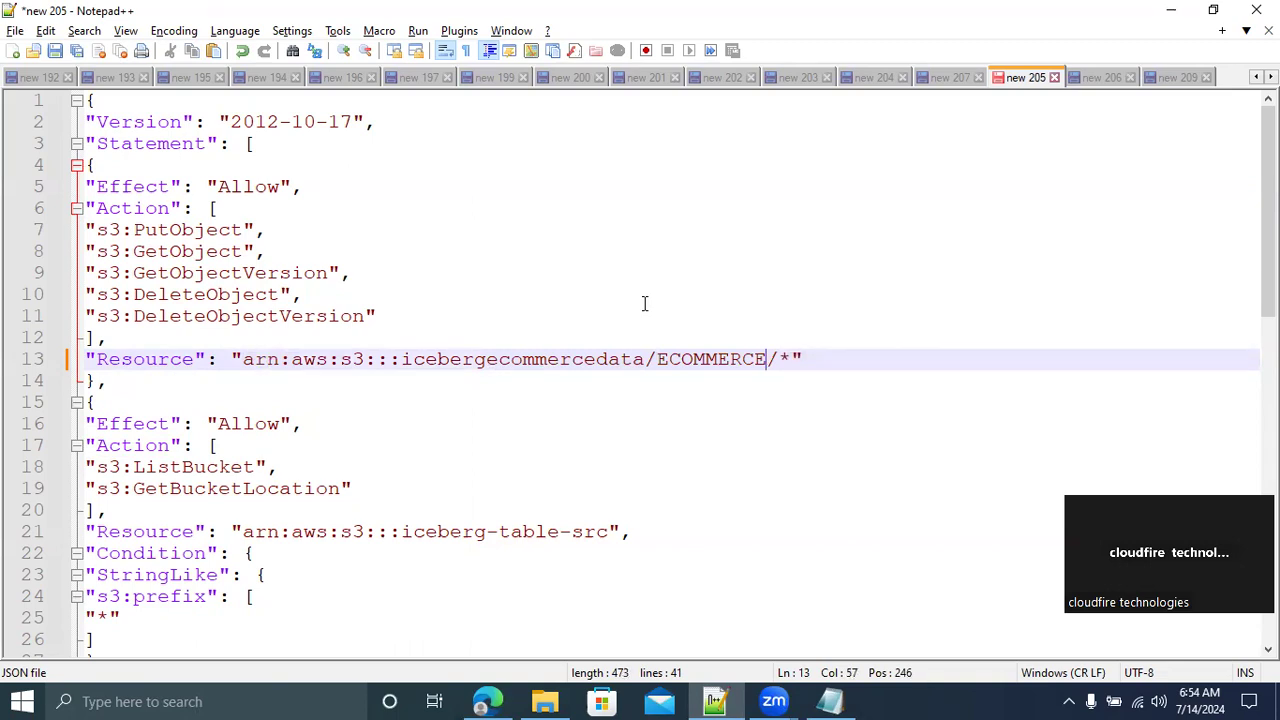
Examine the Resource key and the ListBucket and GetBucketLocation actions in the policy JSON
double_click(157, 362)
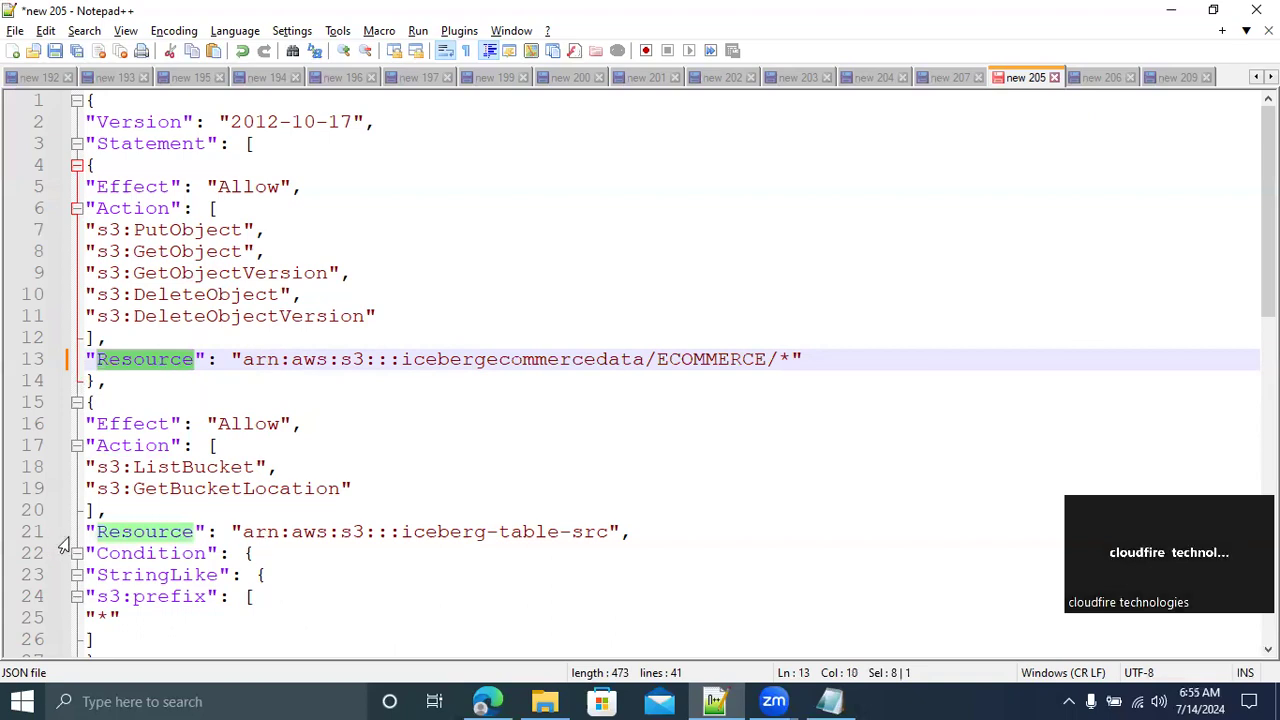
double_click(181, 467)
double_click(213, 488)
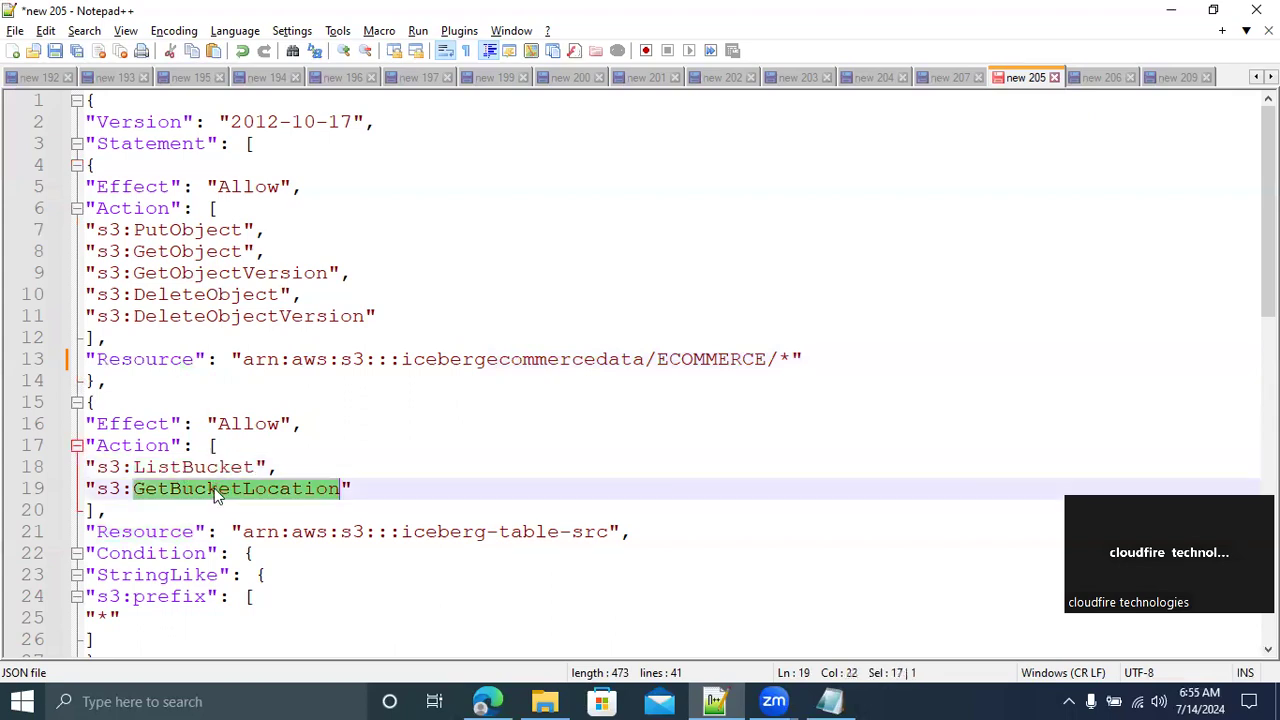
Try replacing the second statement's Resource ARN with the copied folder ARN, and undo the replacement
click(244, 532)
drag(244, 532, 607, 532)
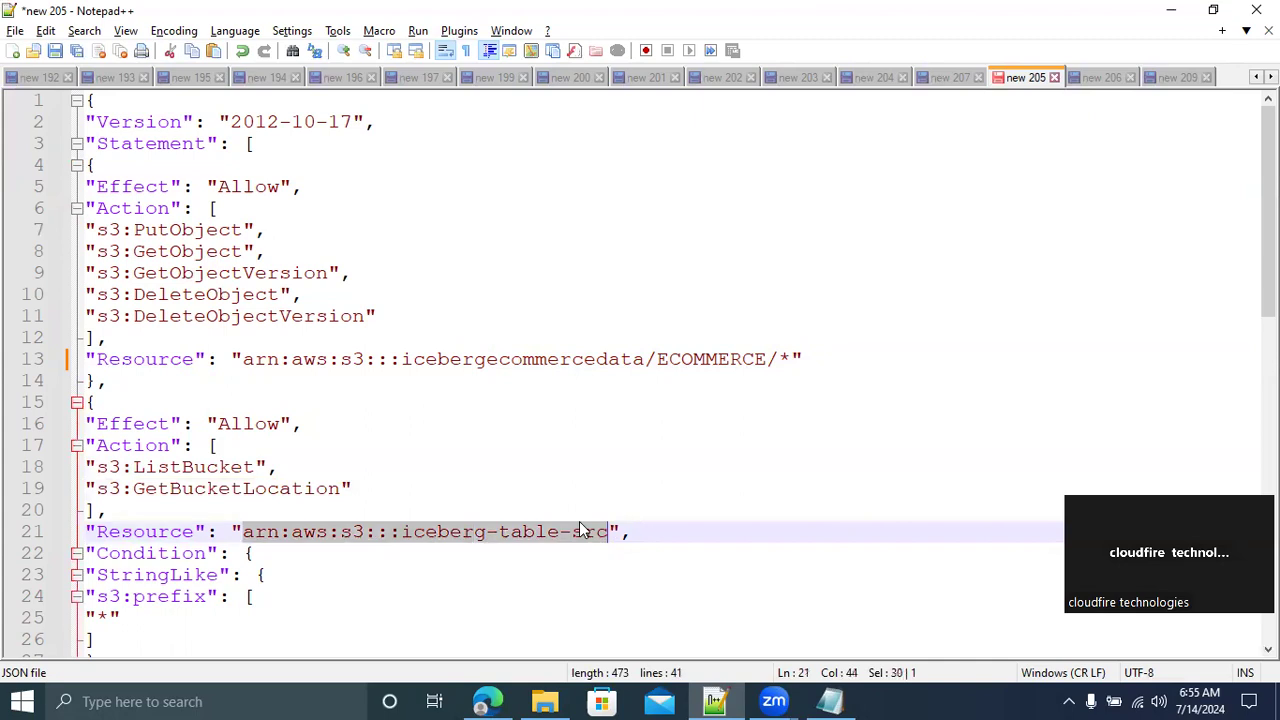
key(ctrl+v)
key(BackSpace)
key(BackSpace)
key(BackSpace)
key(BackSpace)
key(BackSpace)
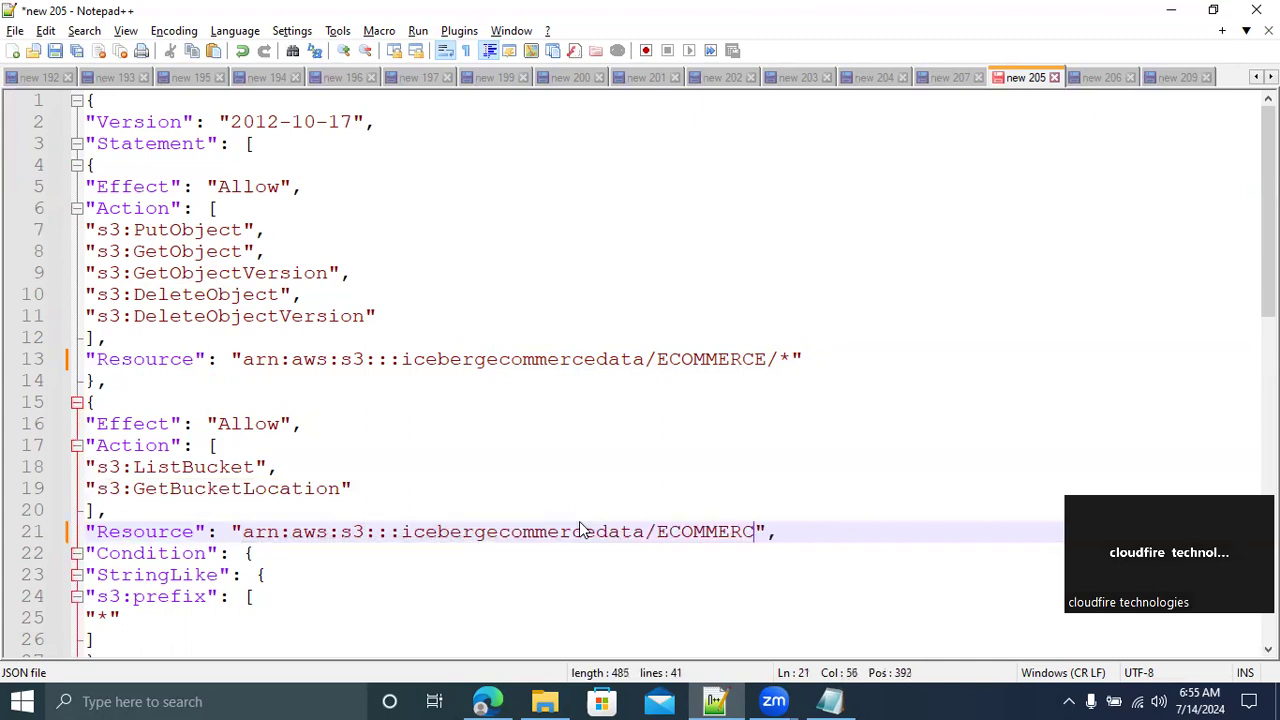
key(ctrl+z)
key(ctrl+z)
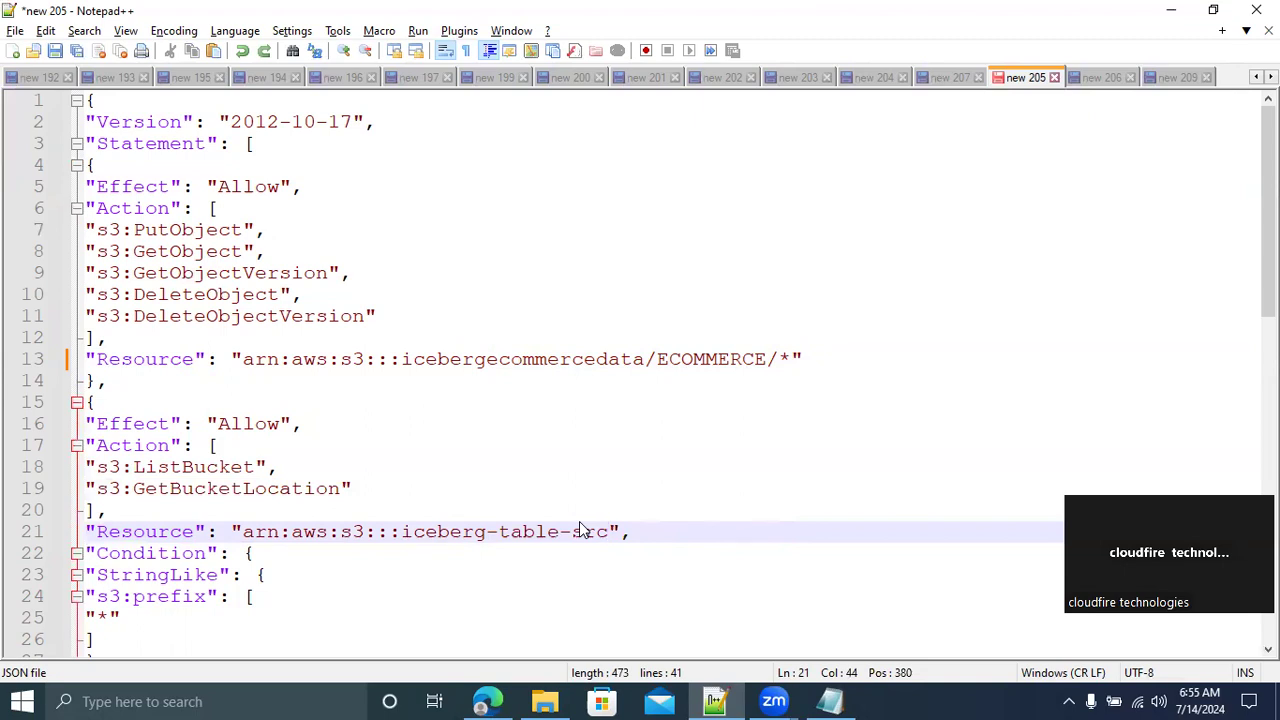
Set the second statement's Resource to the bucket ARN arn:aws:s3:::icebergecommercedata
click(243, 531)
shift+click(608, 534)
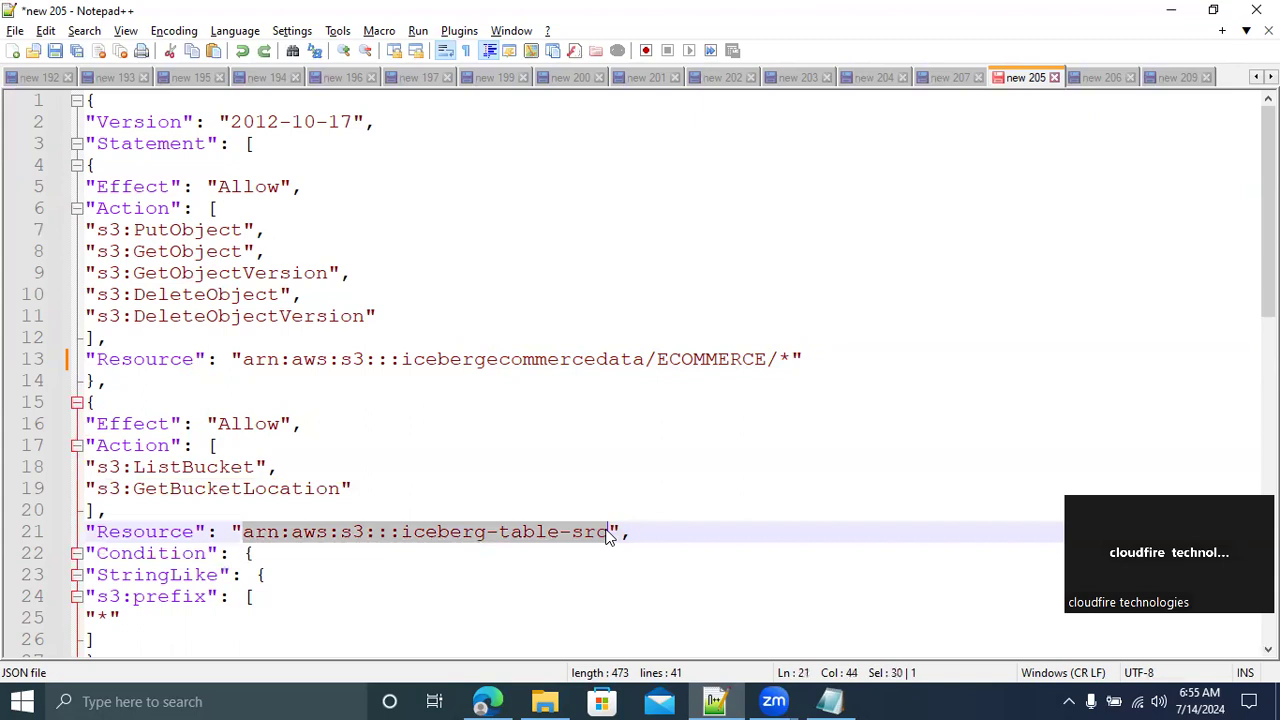
key(ctrl+v)
key(BackSpace)
key(BackSpace)
key(BackSpace)
key(BackSpace)
key(BackSpace)
key(BackSpace)
key(BackSpace)
key(BackSpace)
key(BackSpace)
key(BackSpace)
key(BackSpace)
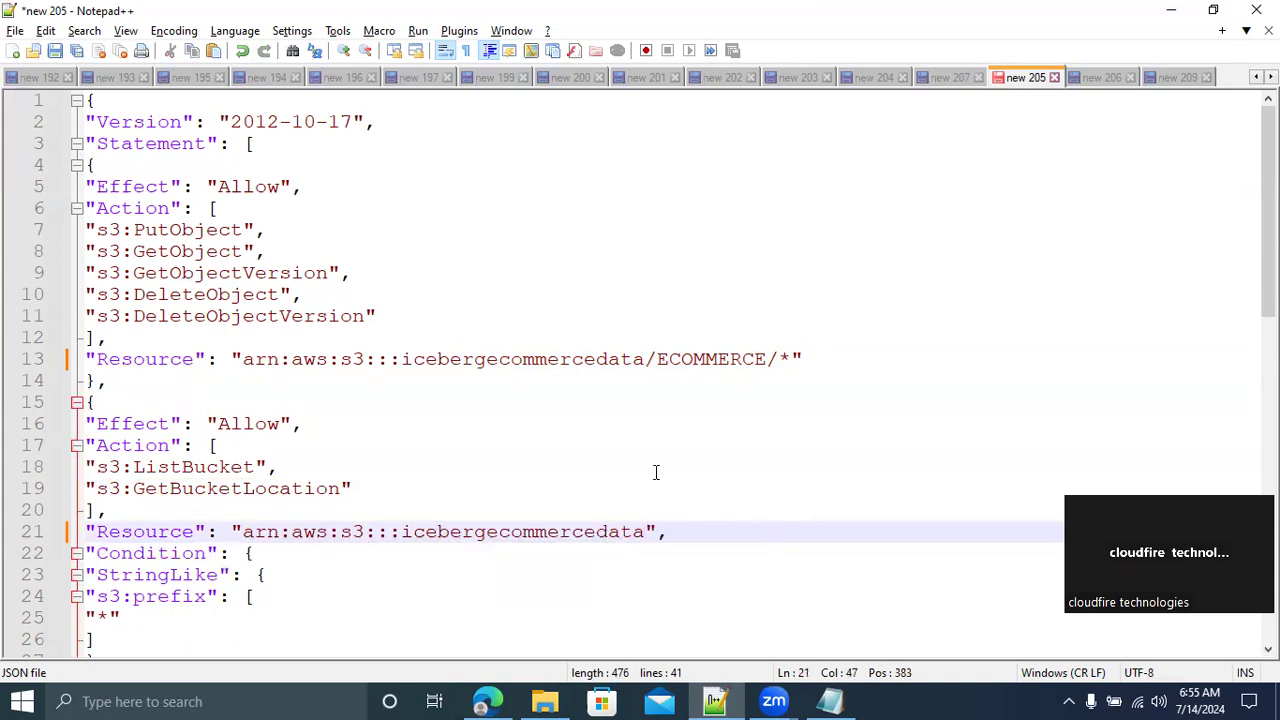
Check through the edited policy JSON in new 205 and copy all of it
click(1246, 380)
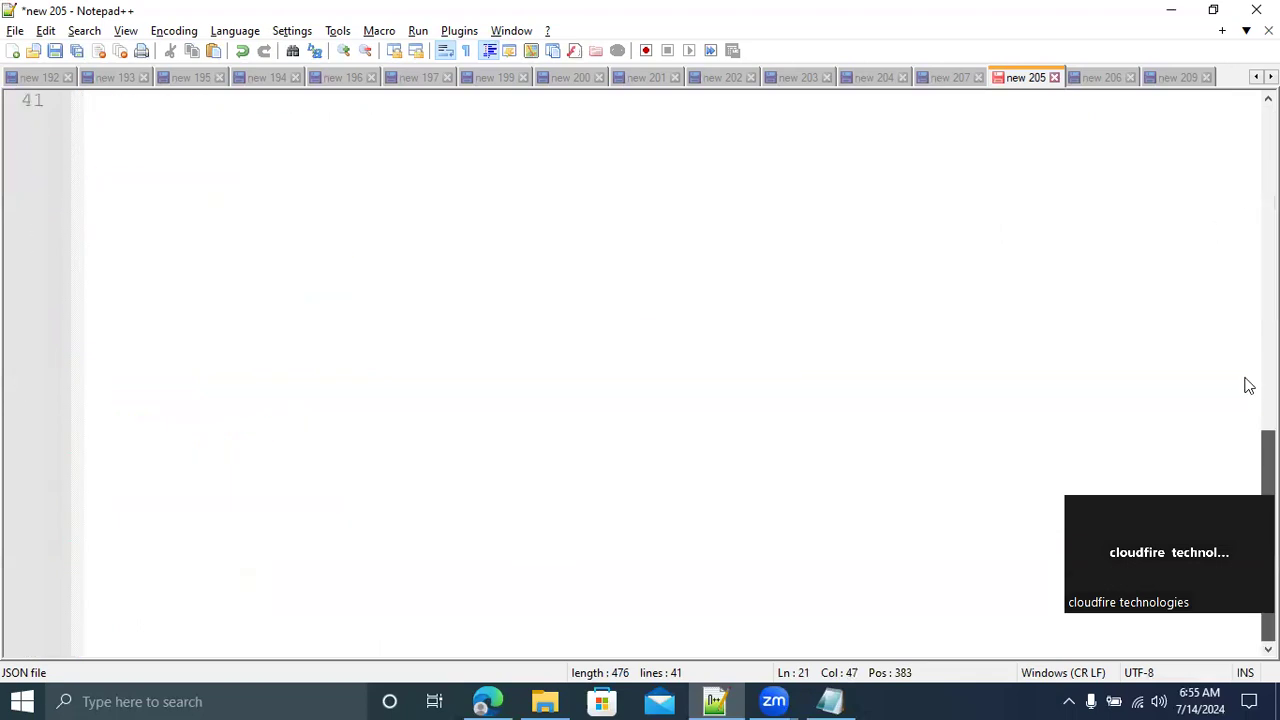
click(1245, 293)
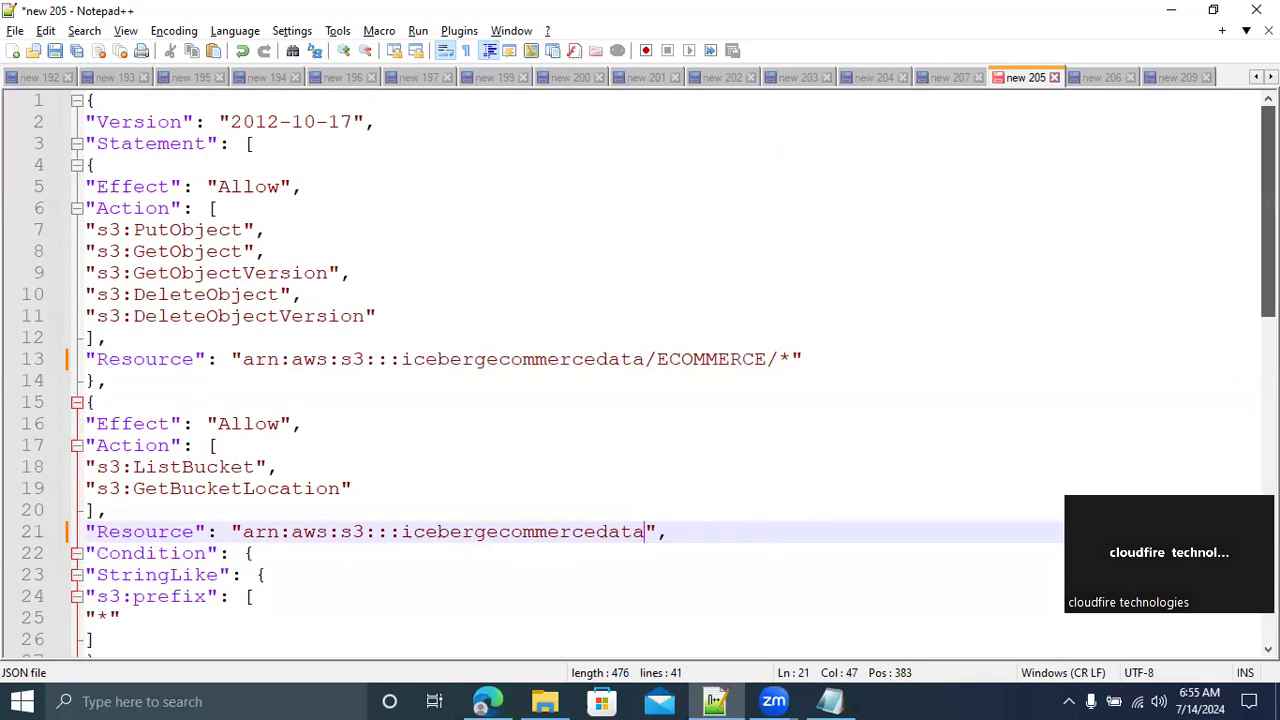
click(644, 237)
key(ctrl+a)
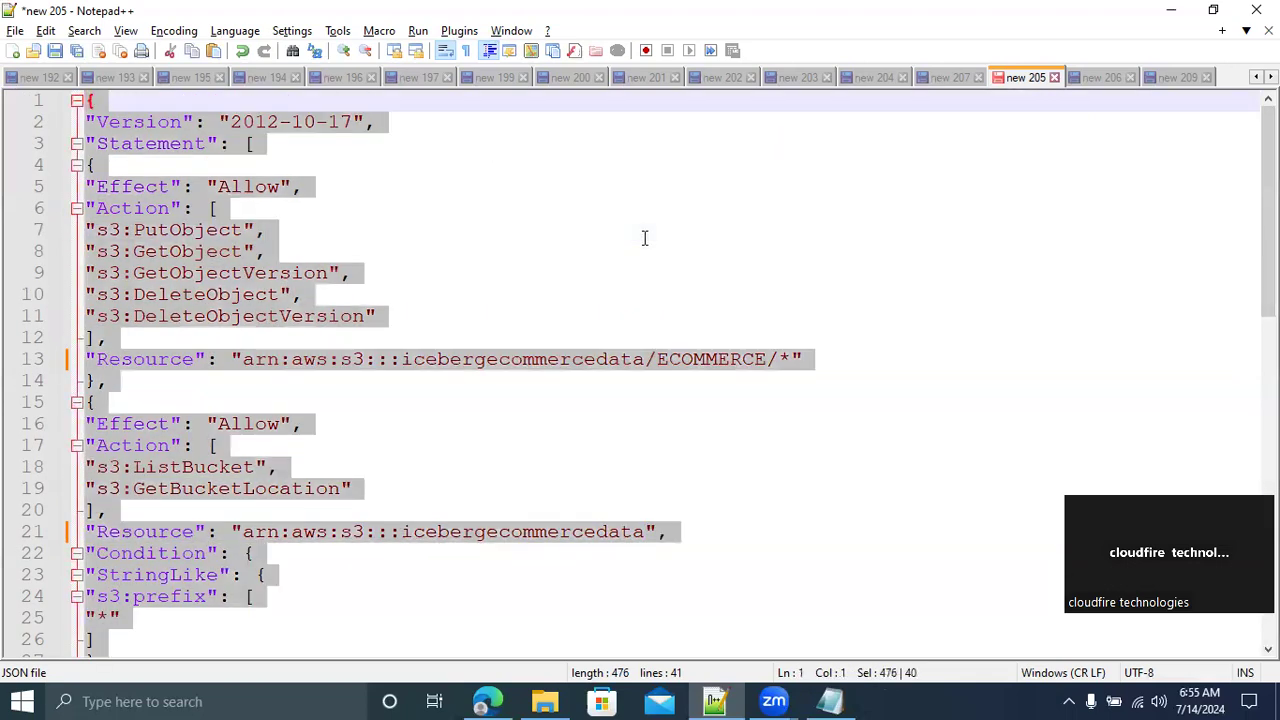
Return to the browser's Create policy page, replace the default JSON with the copied policy and proceed to Review and create
key(alt+Tab)
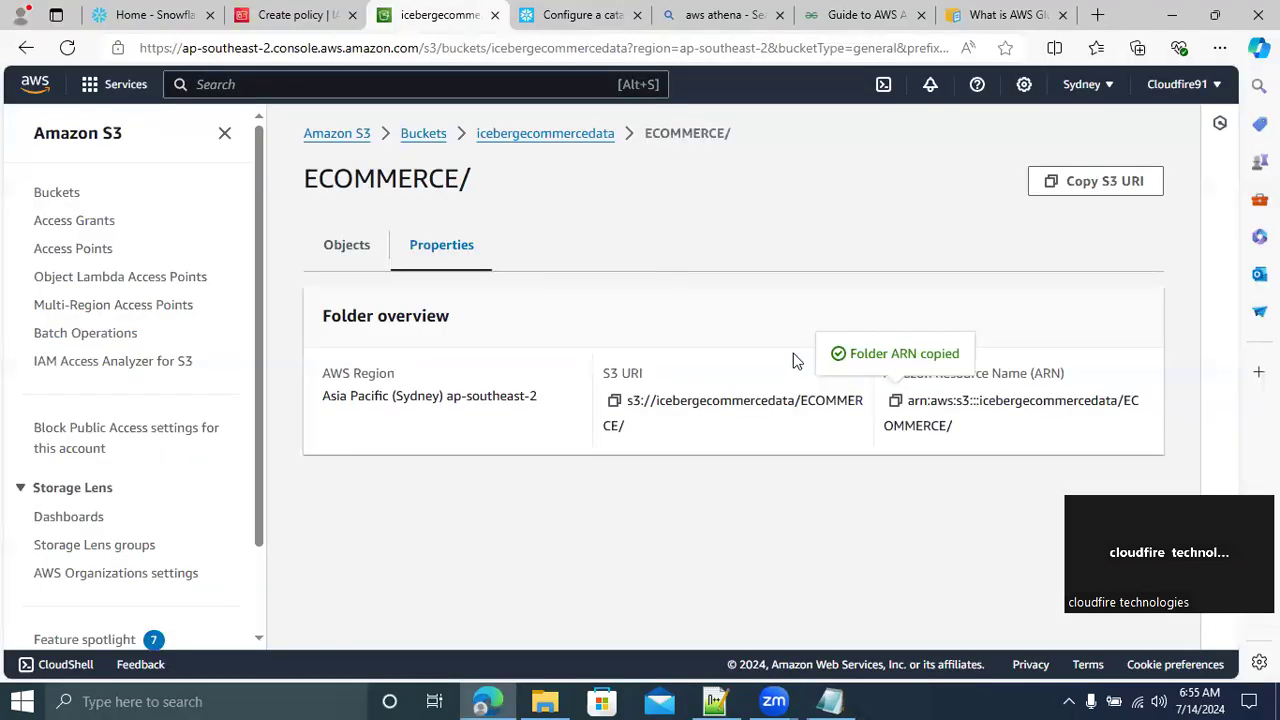
click(290, 15)
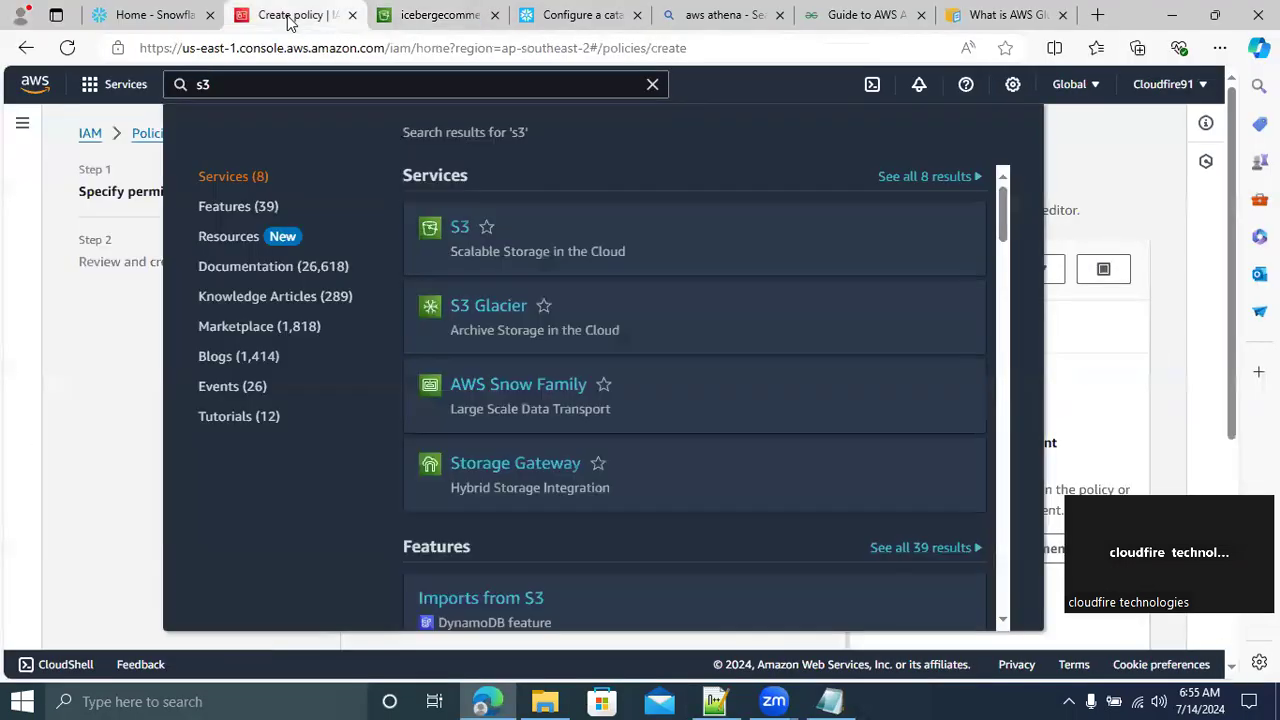
click(1163, 183)
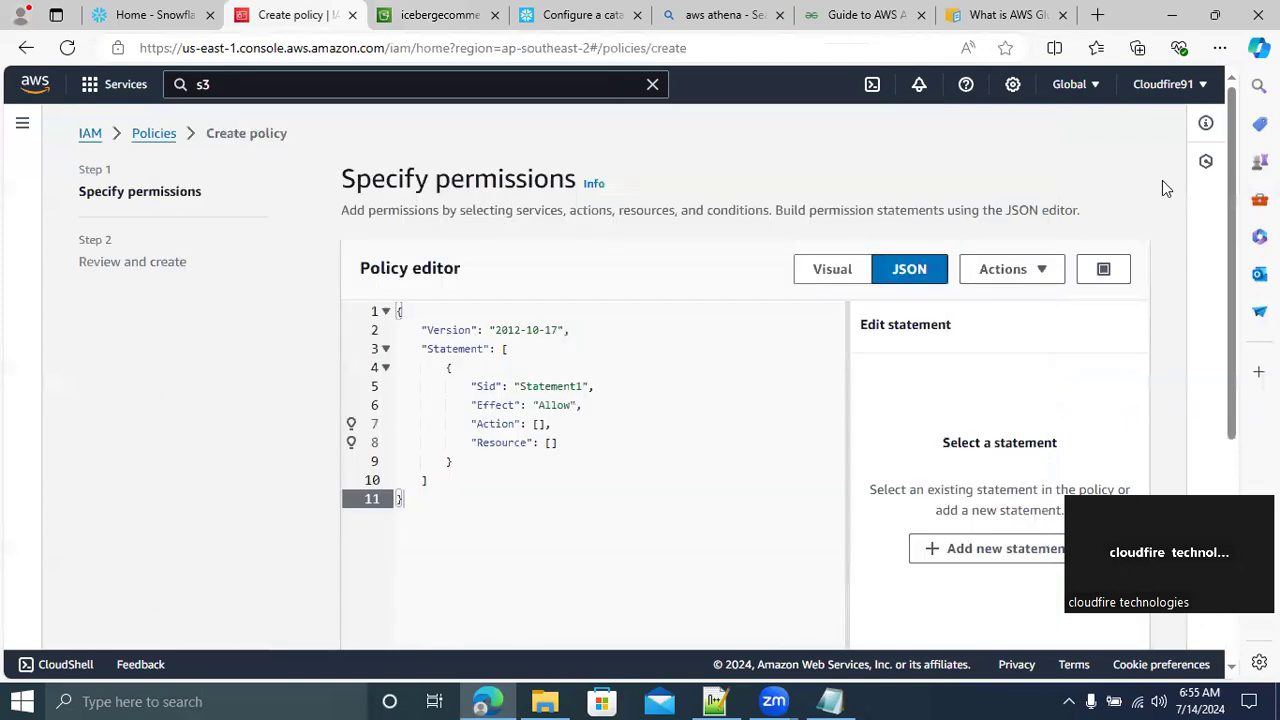
click(590, 453)
key(ctrl+a)
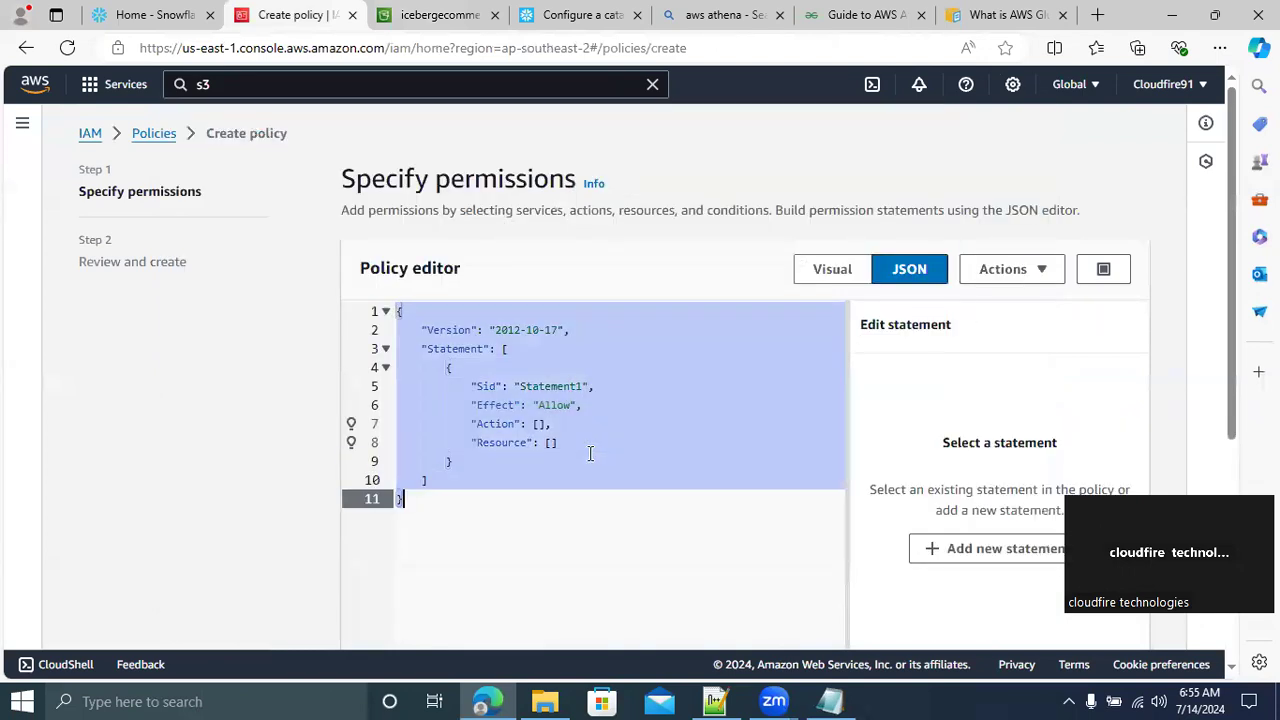
key(ctrl+v)
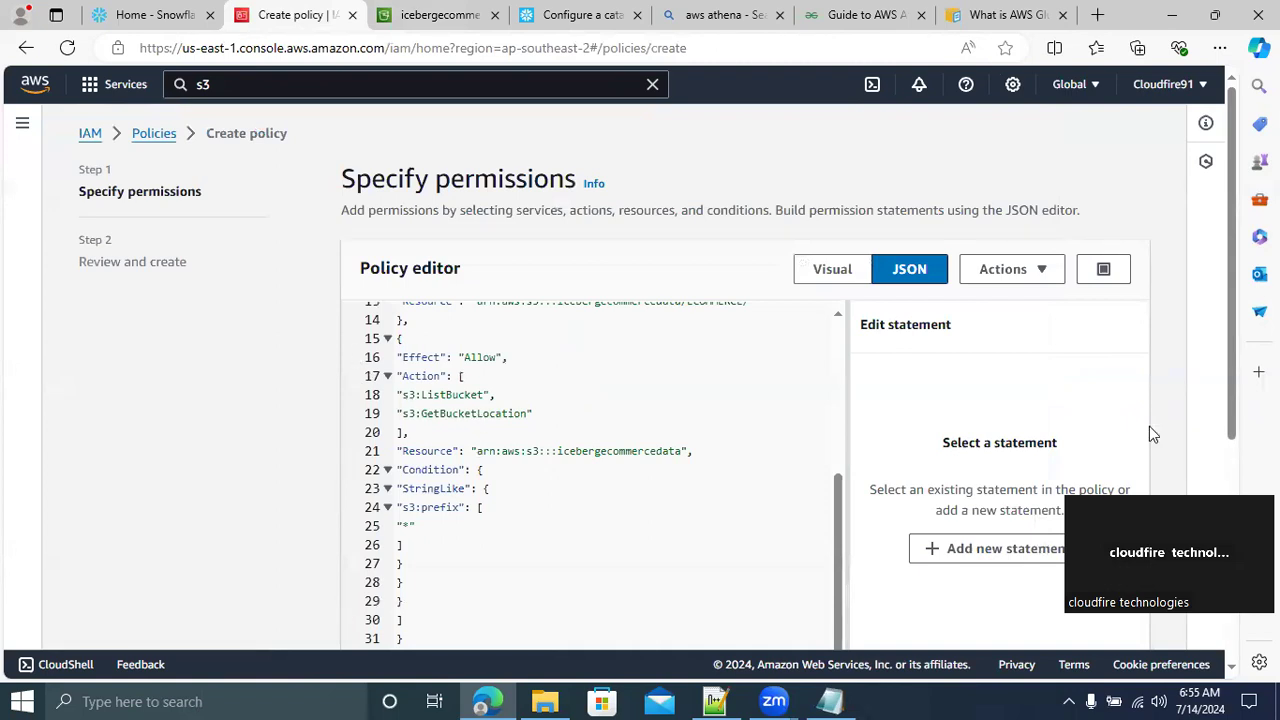
click(1222, 459)
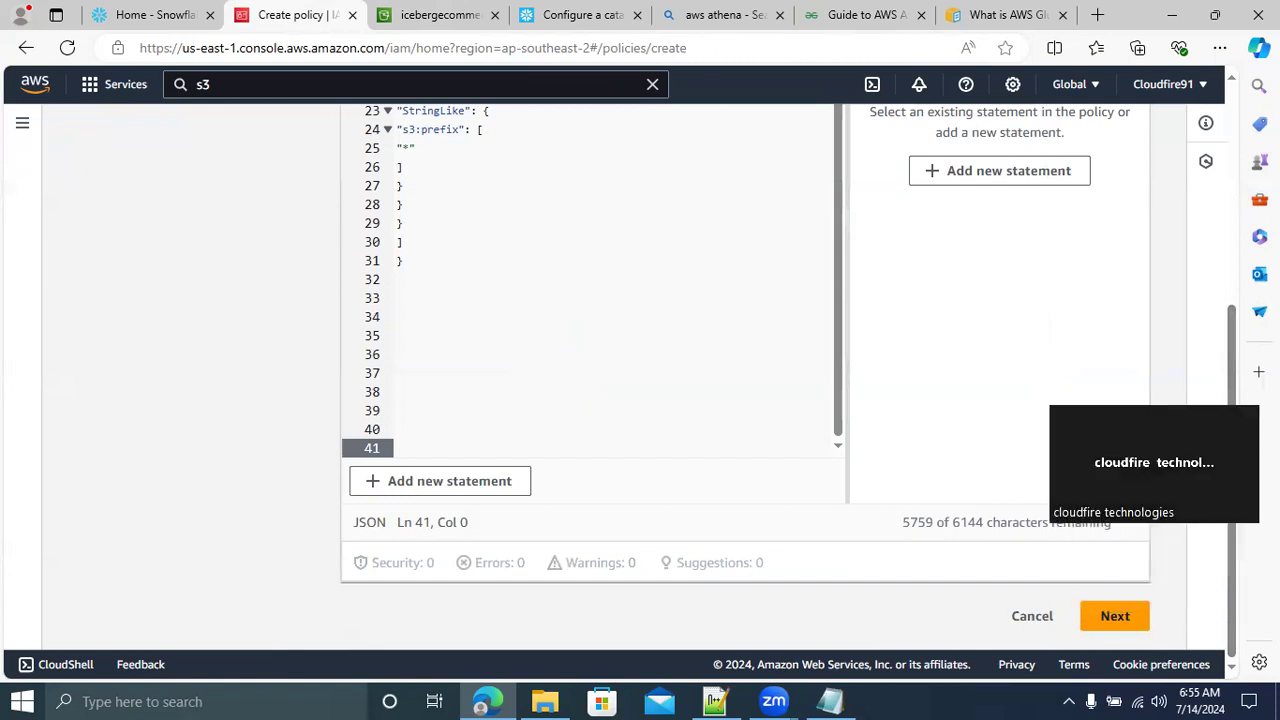
click(1120, 624)
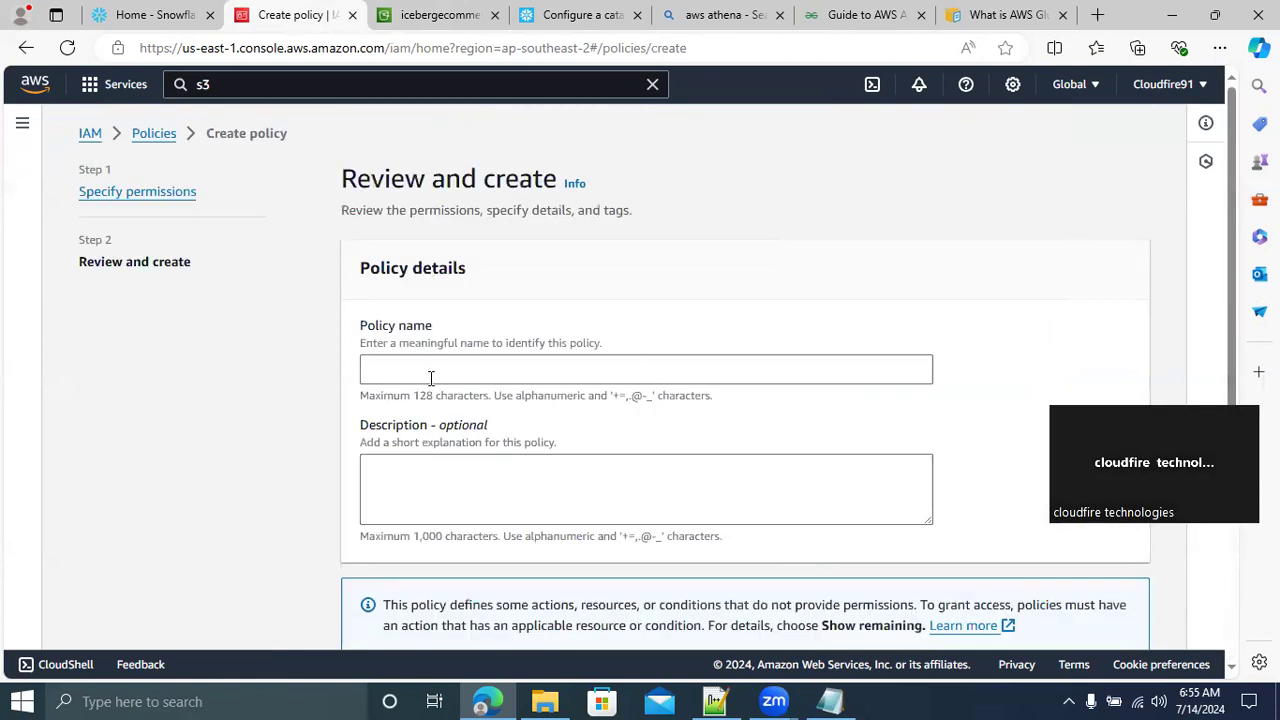
Review the policy's defined permissions, name the policy ICEBERG_AWS_GLUE_CATALOGUE_POLICY and select the whole name
scroll(425, 371, down, 3)
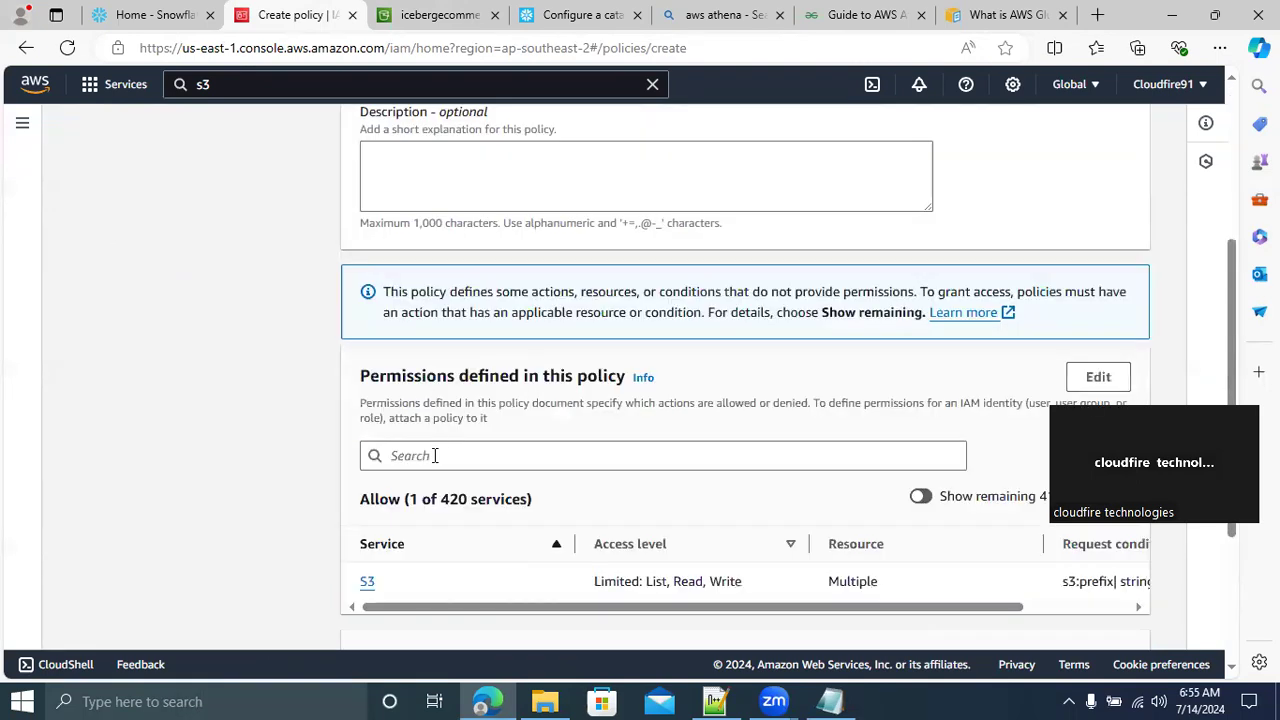
drag(1231, 298, 1234, 151)
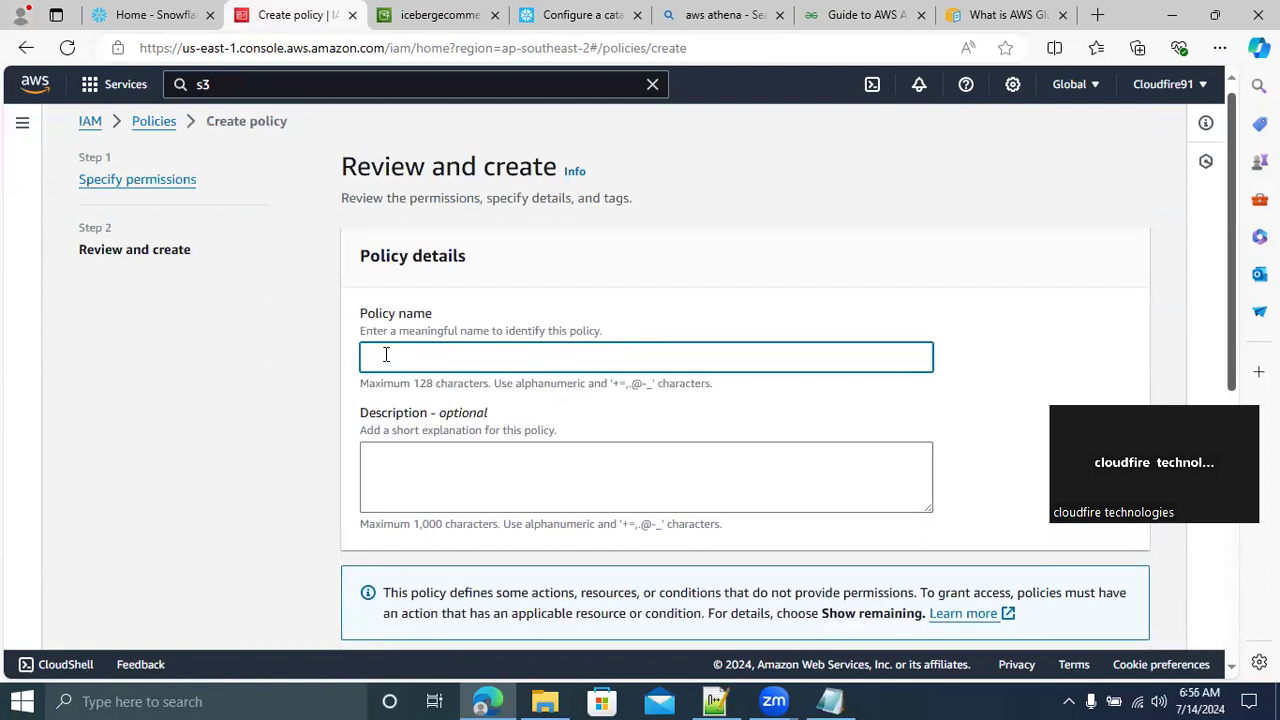
text(ICEBER)
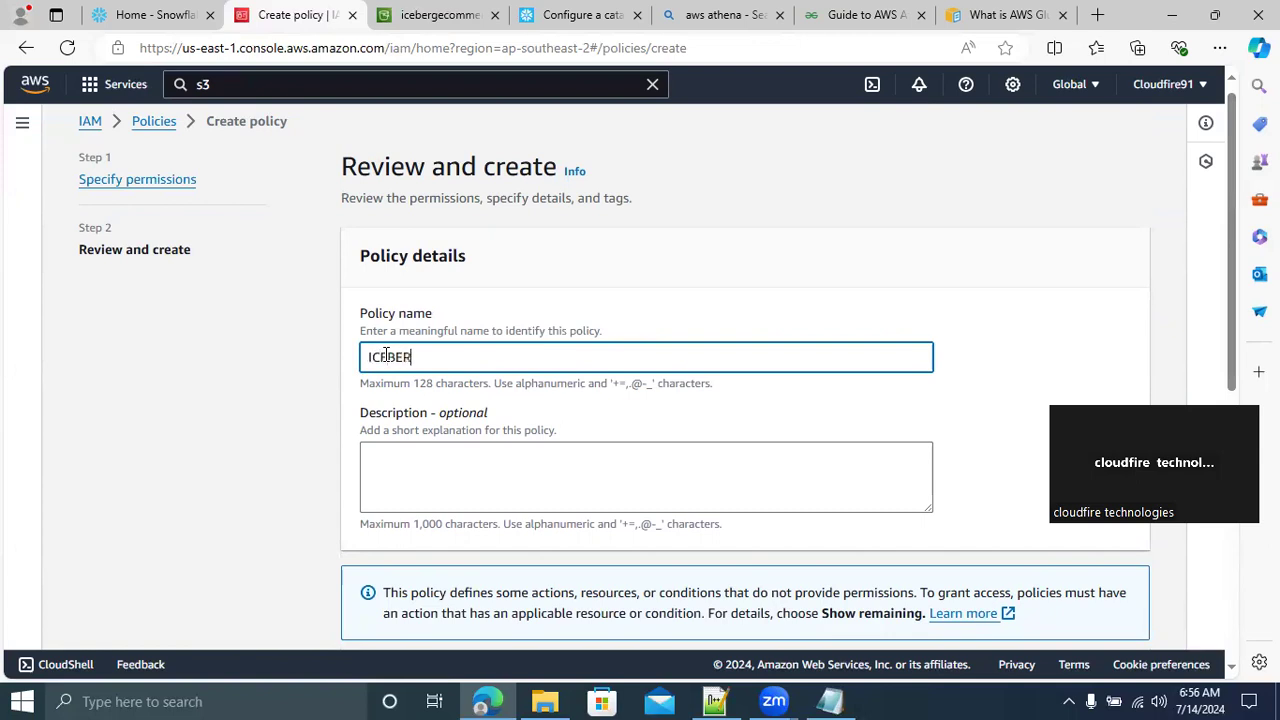
text(G_AWS_GLUE_CATALOGUE)
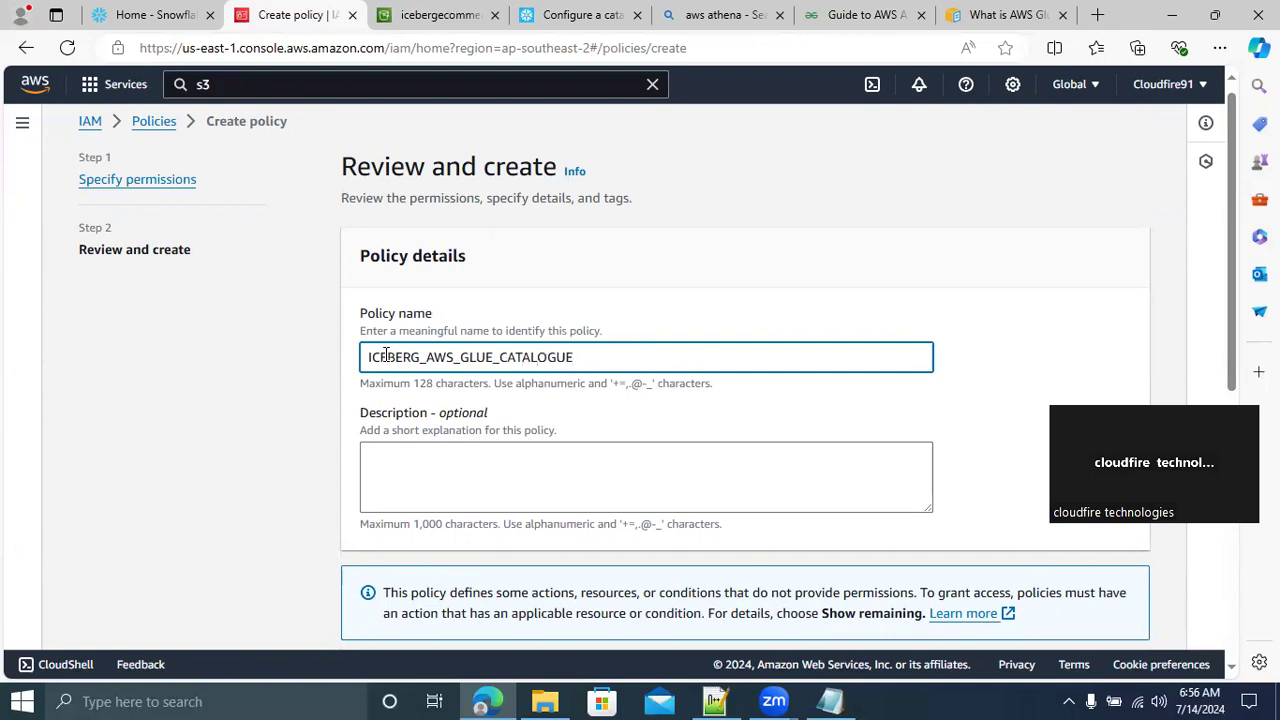
text(_POLICY)
key(ctrl+a)
key(ctrl+c)
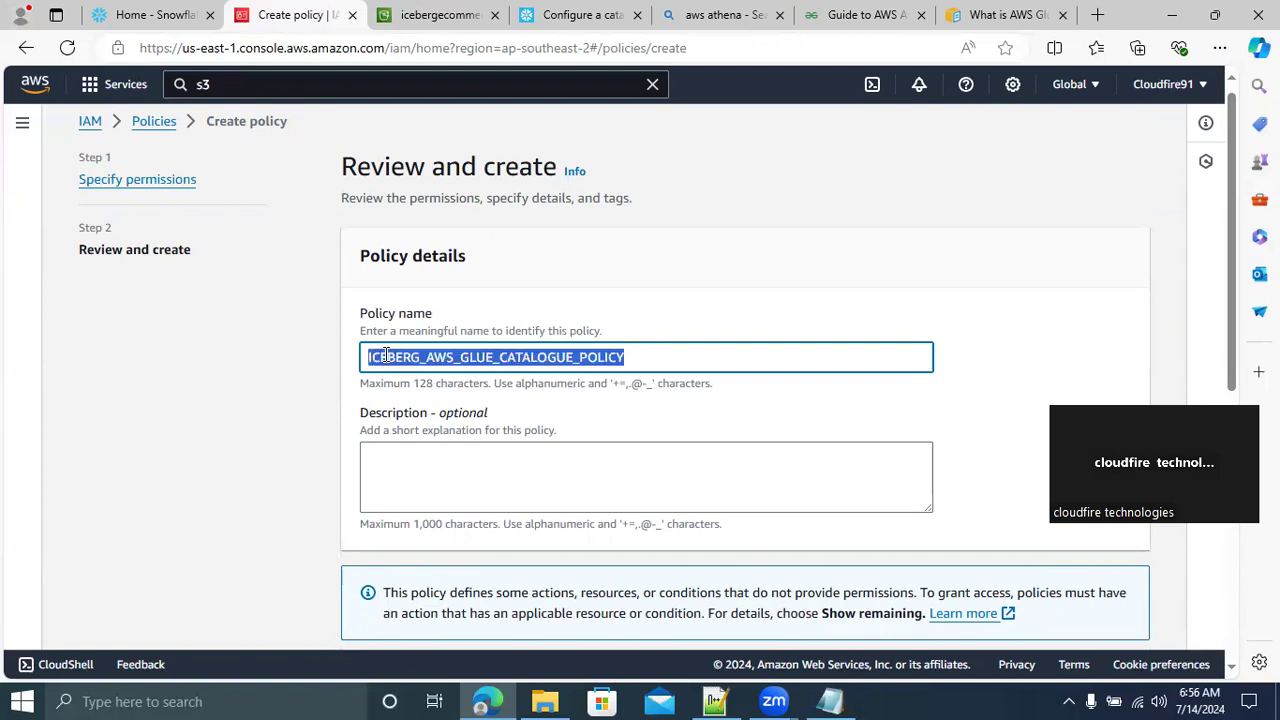
Switch to the Notepad notes and paste the policy name ICEBERG_AWS_GLUE_CATALOGUE_POLICY on its own line above Automatic schema discovery
click(830, 701)
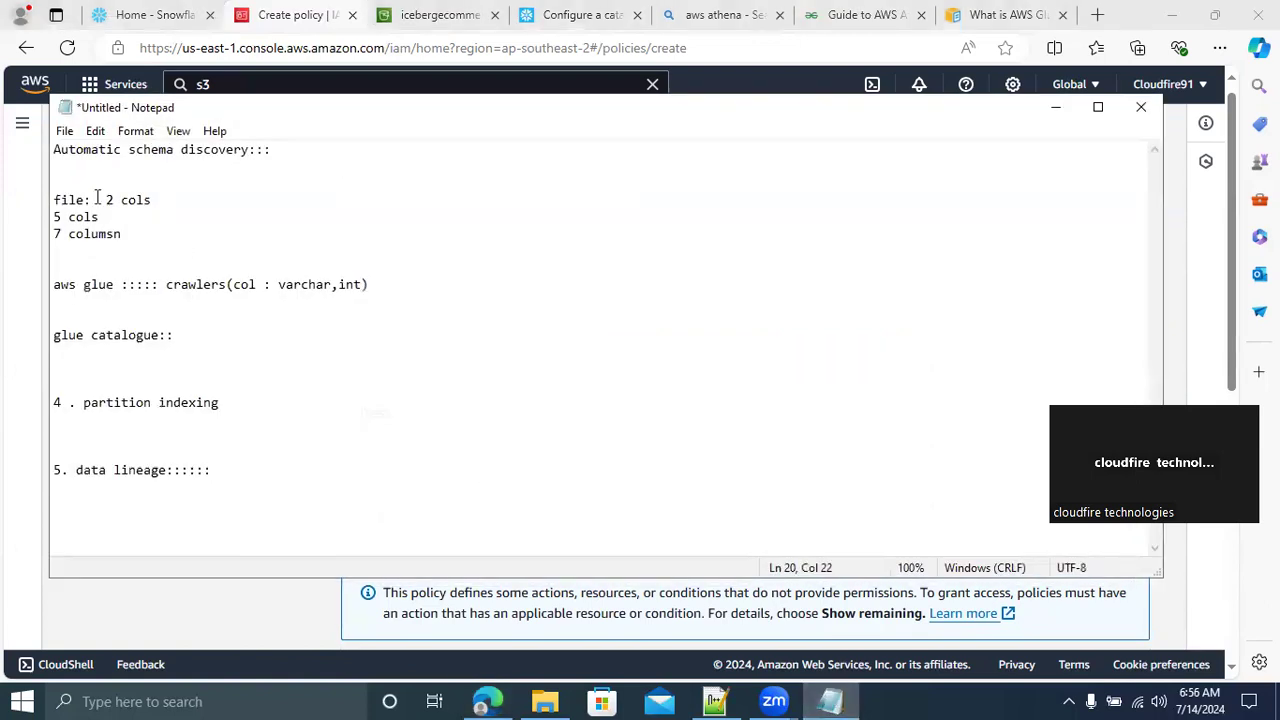
click(55, 150)
key(Return)
key(Return)
key(Return)
click(55, 150)
key(ctrl+v)
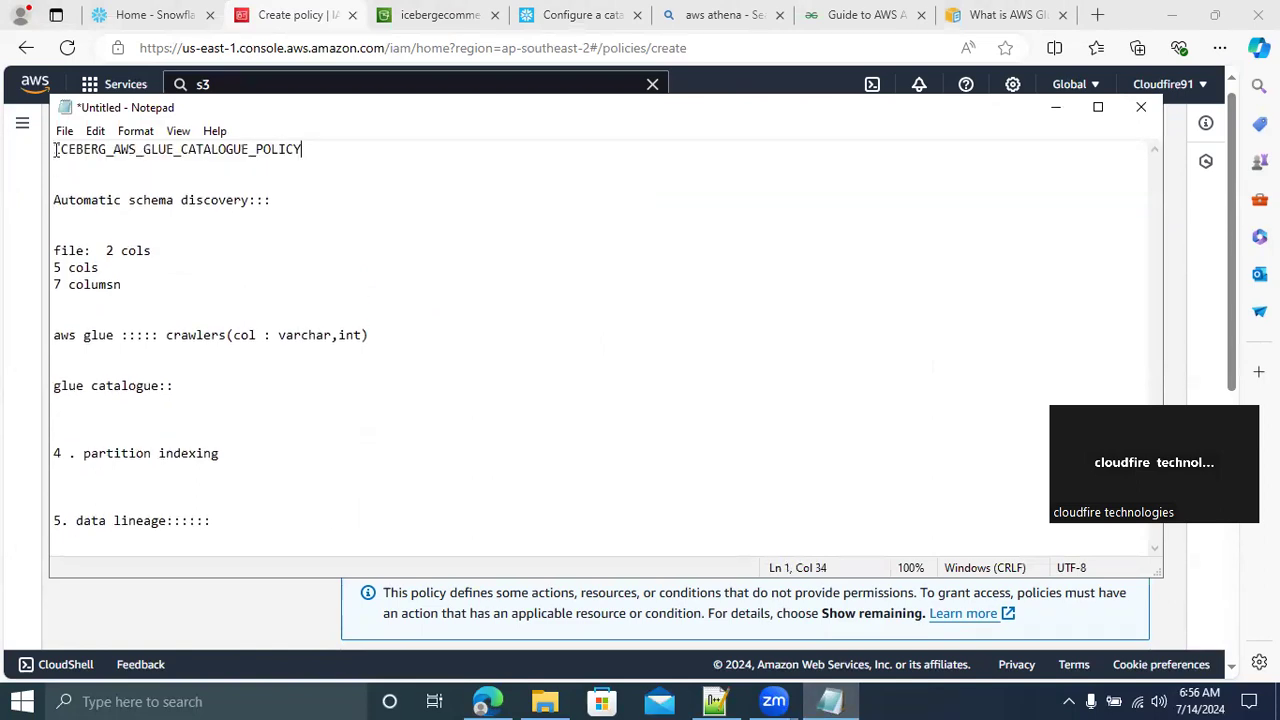
key(Return)
key(Return)
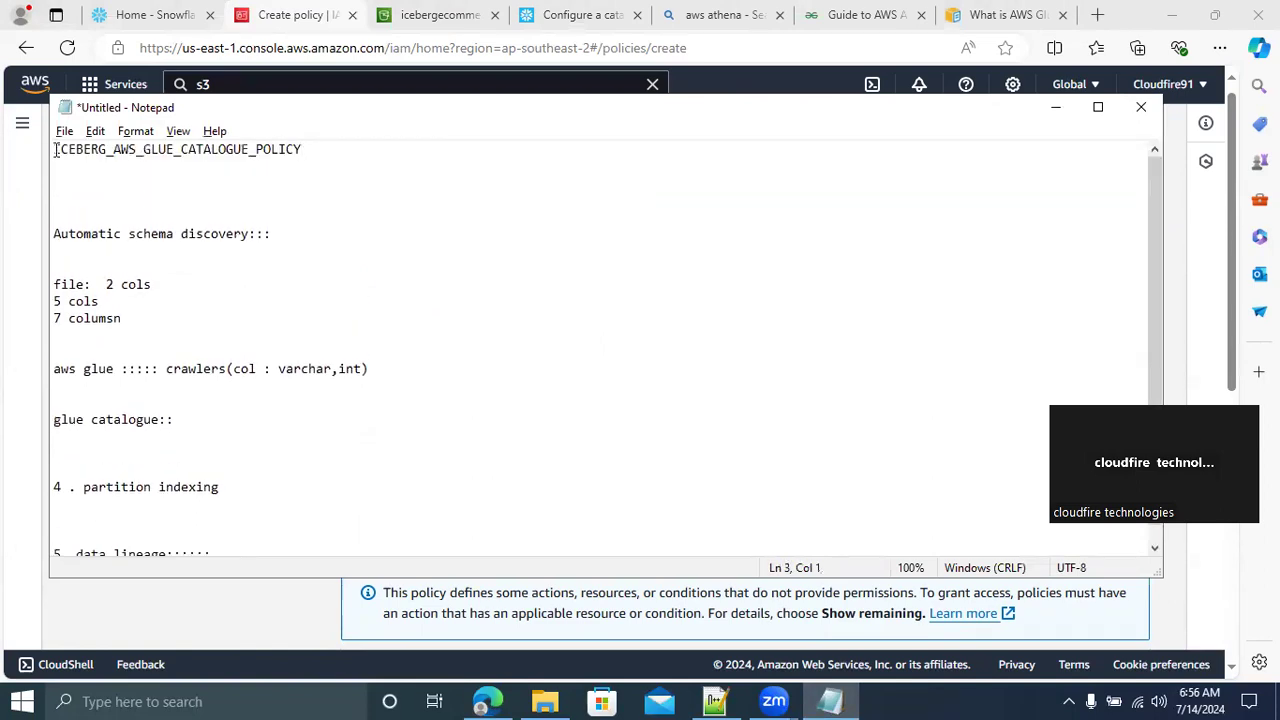
Return to the browser and create the ICEBERG_AWS_GLUE_CATALOGUE_POLICY policy without adding tags
key(alt+Tab)
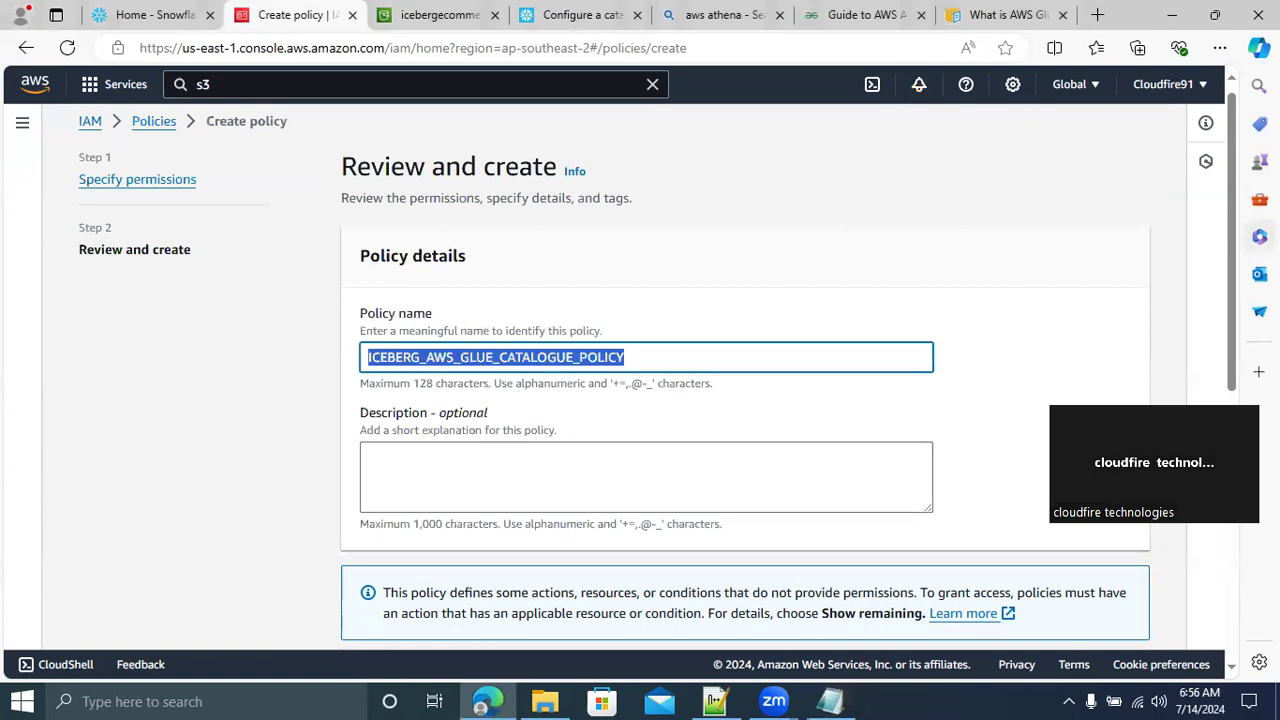
scroll(1236, 335, down, 6)
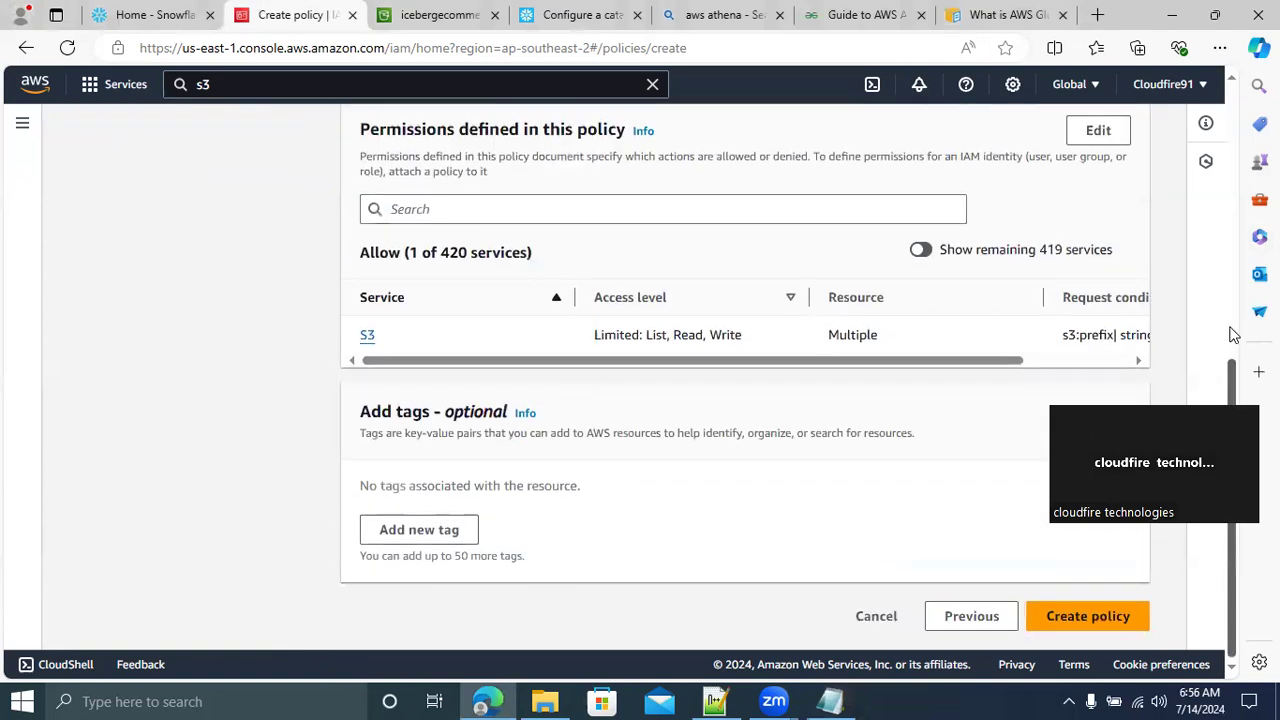
click(1072, 620)
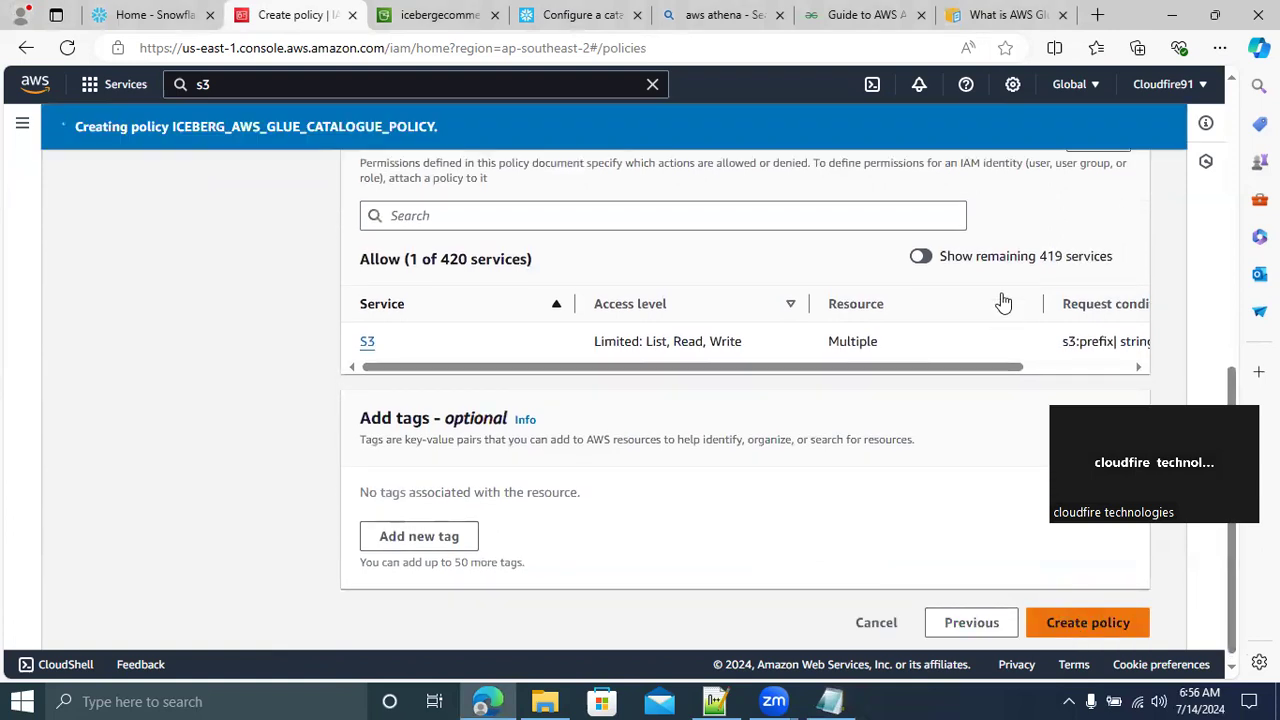
drag(1229, 363, 1195, 333)
scroll(1195, 333, down, 1)
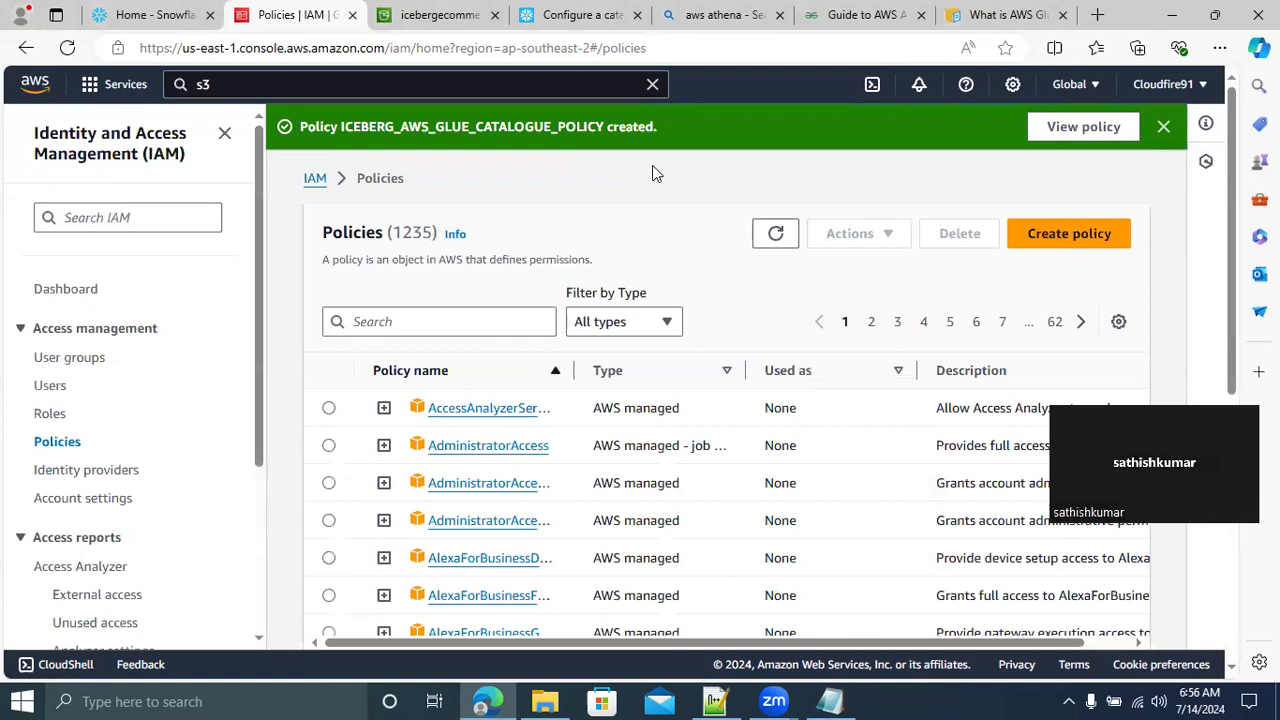
Start creating a new IAM role with AWS account as the trusted entity type
click(48, 420)
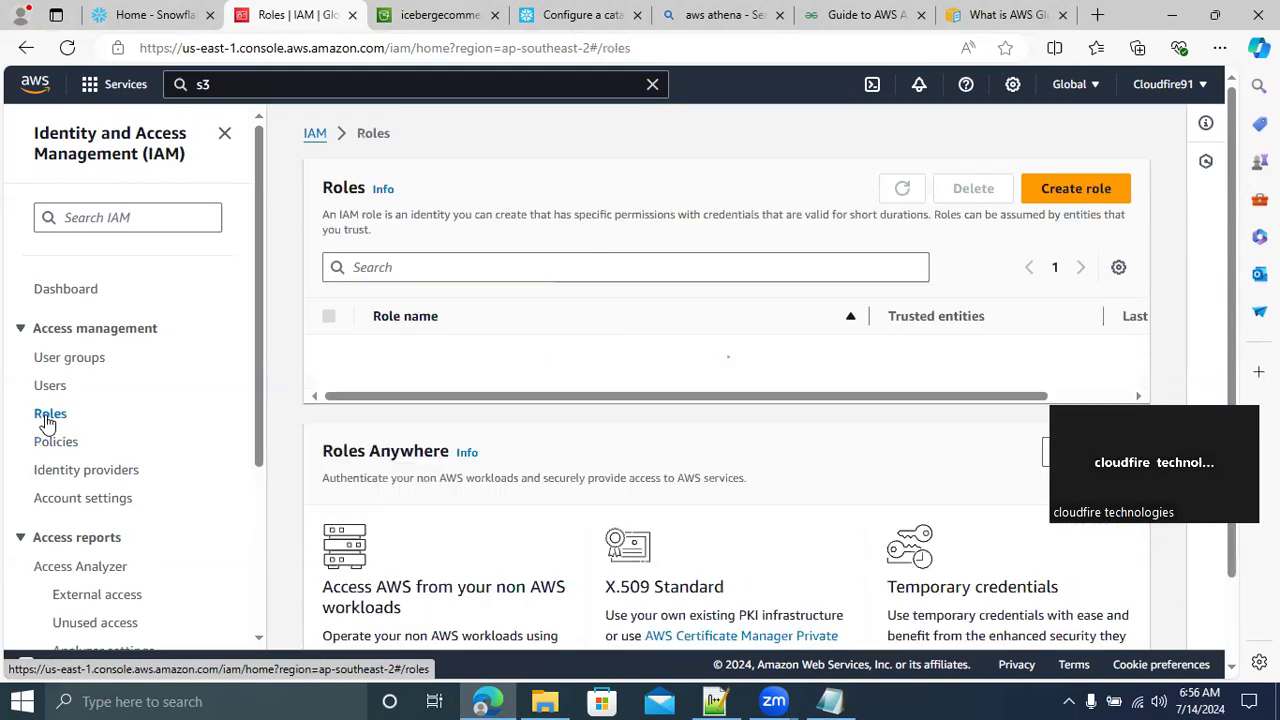
click(1076, 190)
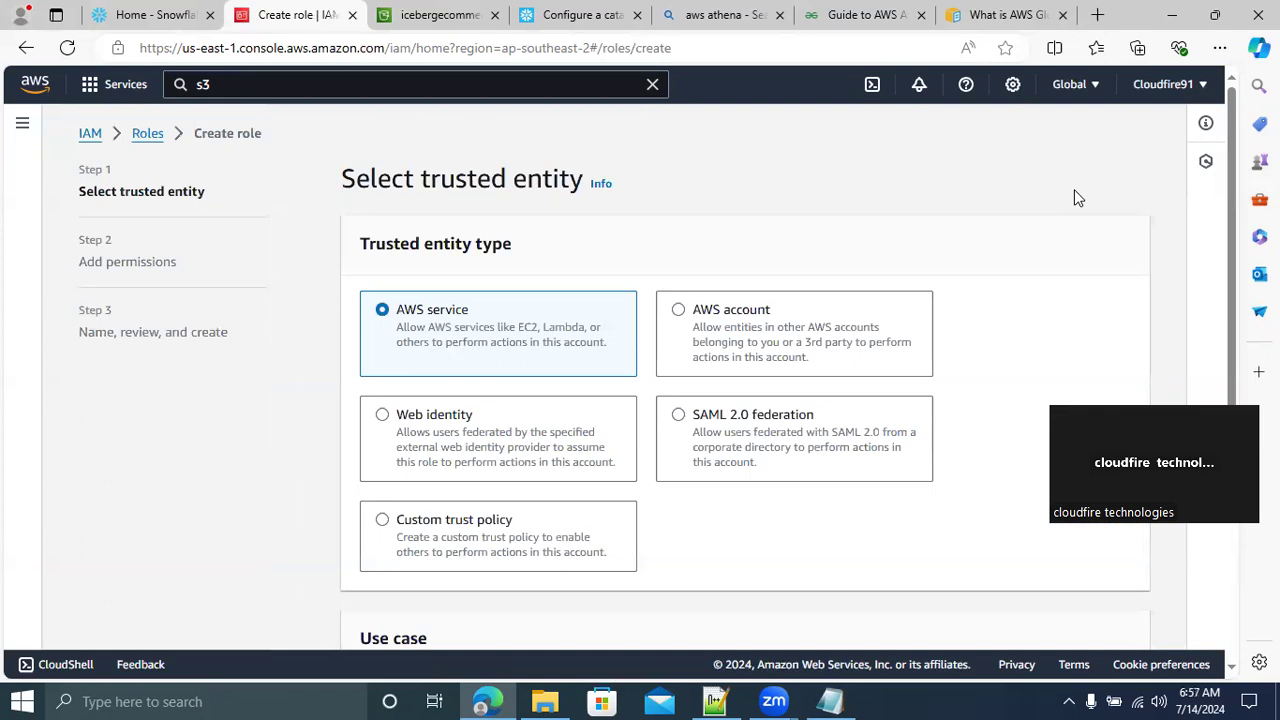
click(678, 311)
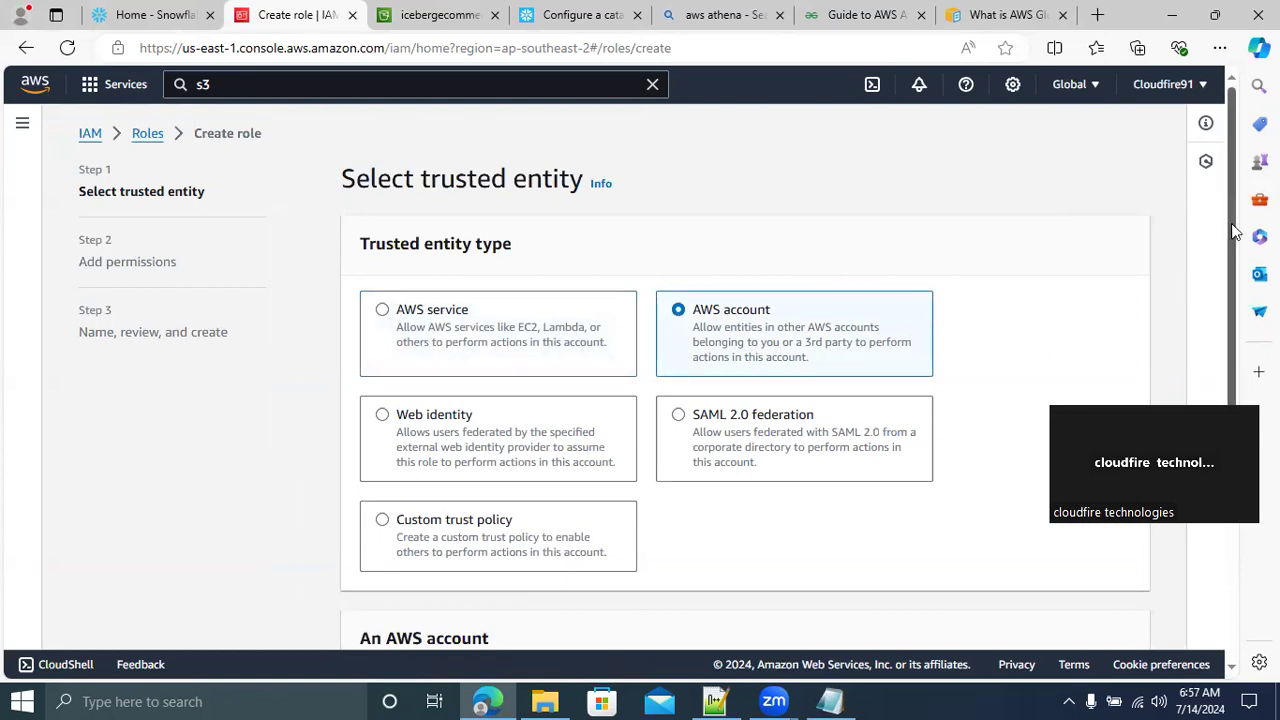
right_click(1220, 257)
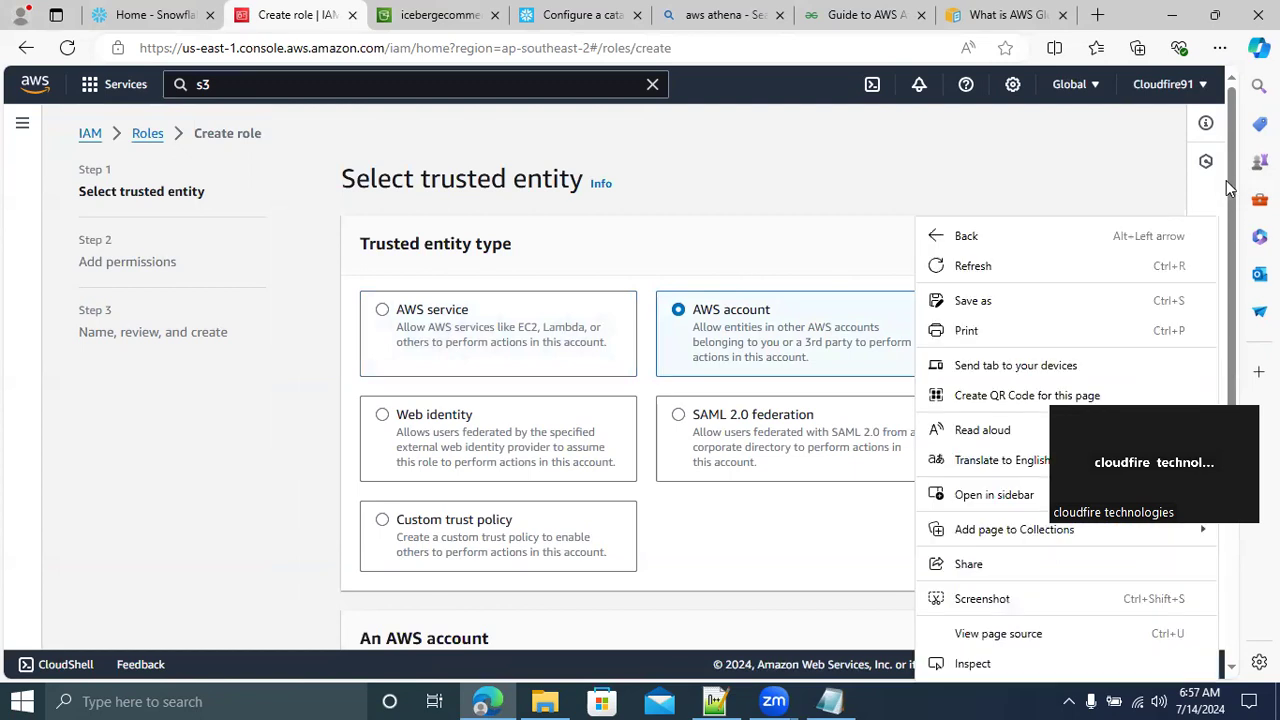
click(1234, 177)
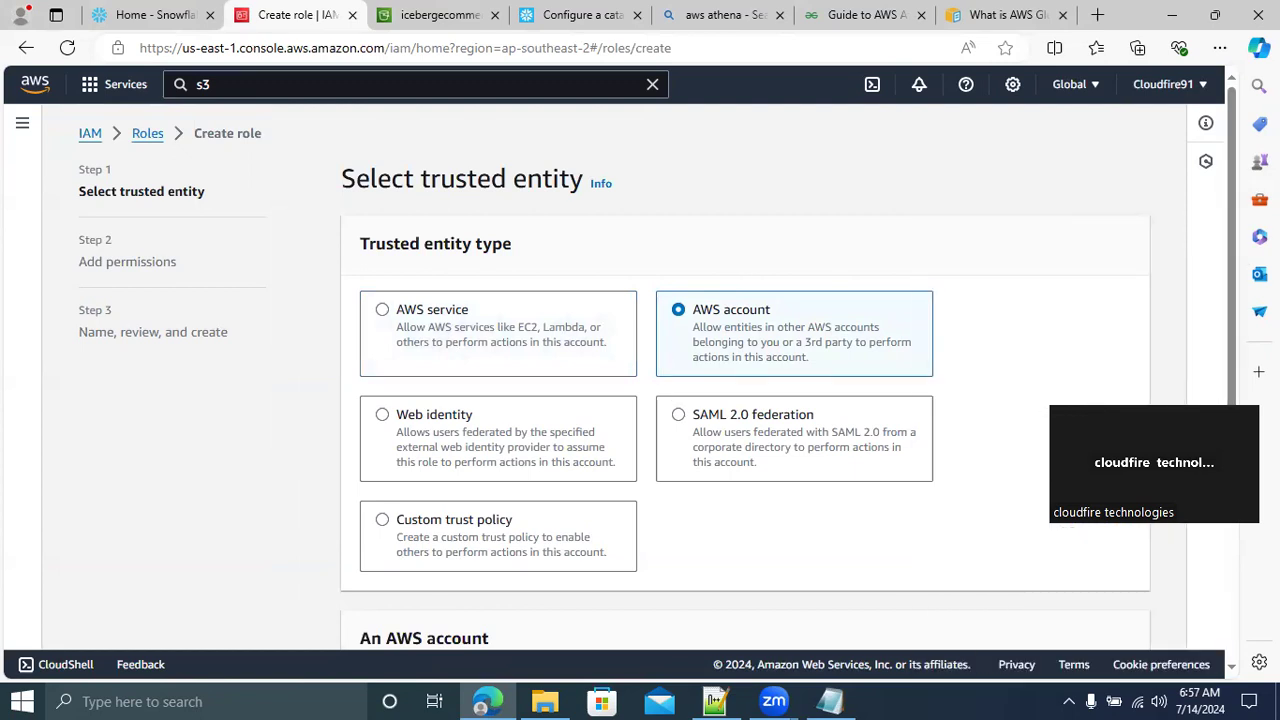
right_click(1236, 216)
click(1172, 198)
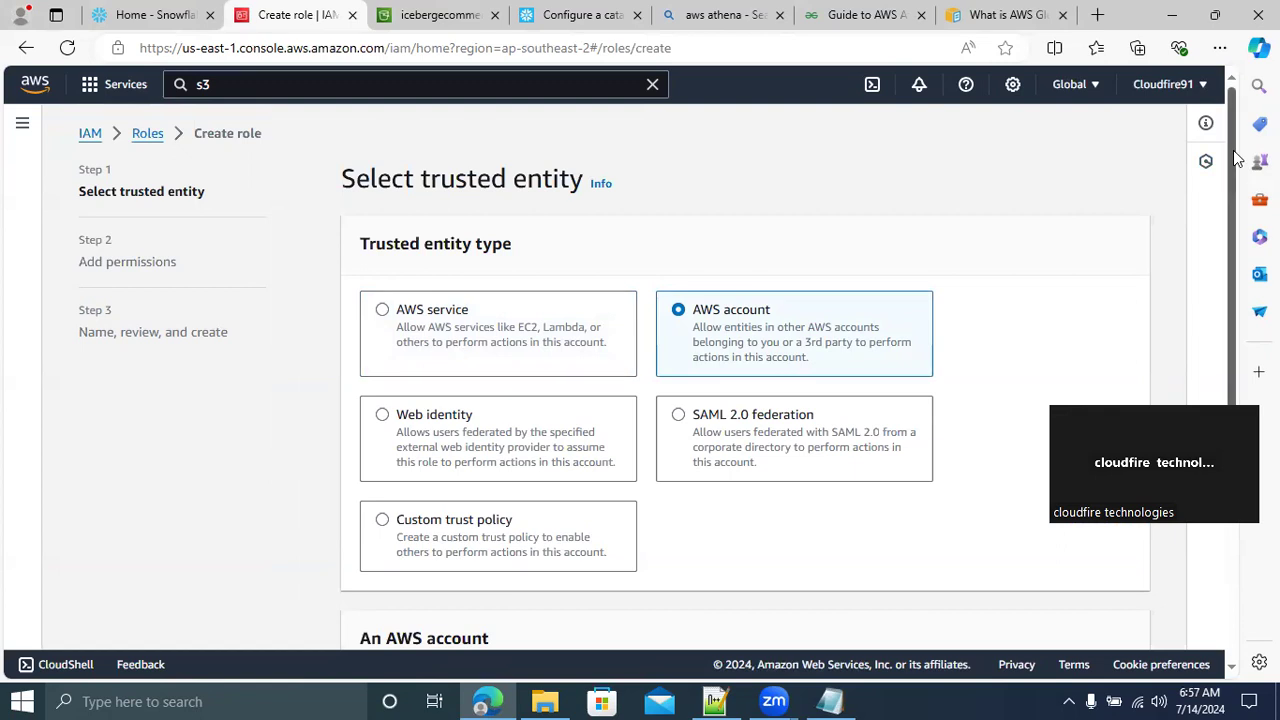
scroll(1236, 200, down, 3)
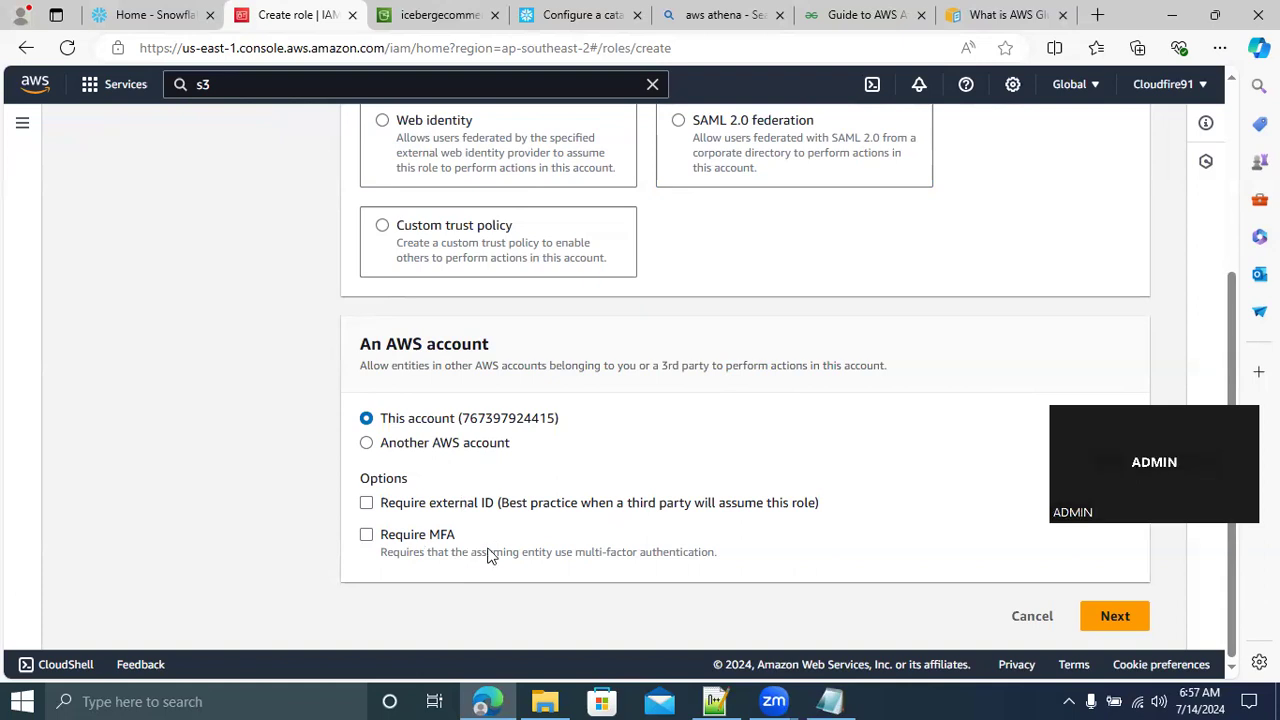
click(367, 508)
click(425, 603)
text(0000000000)
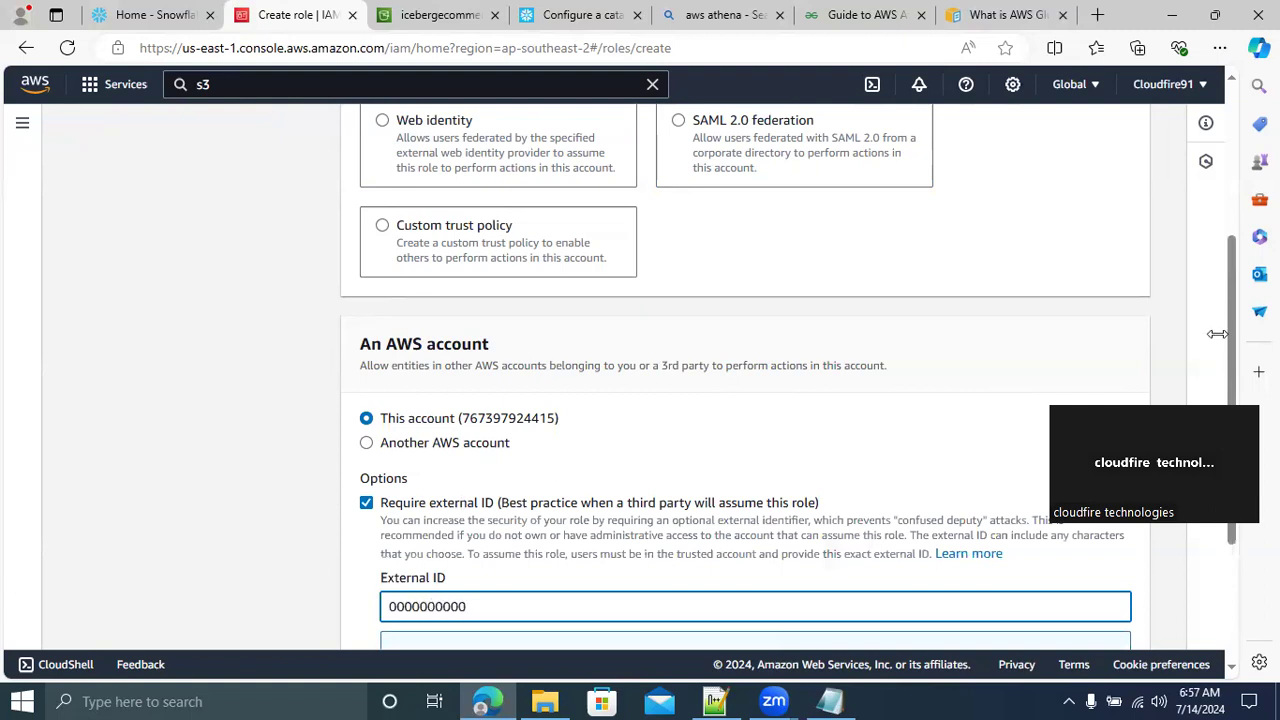
scroll(1233, 387, down, 3)
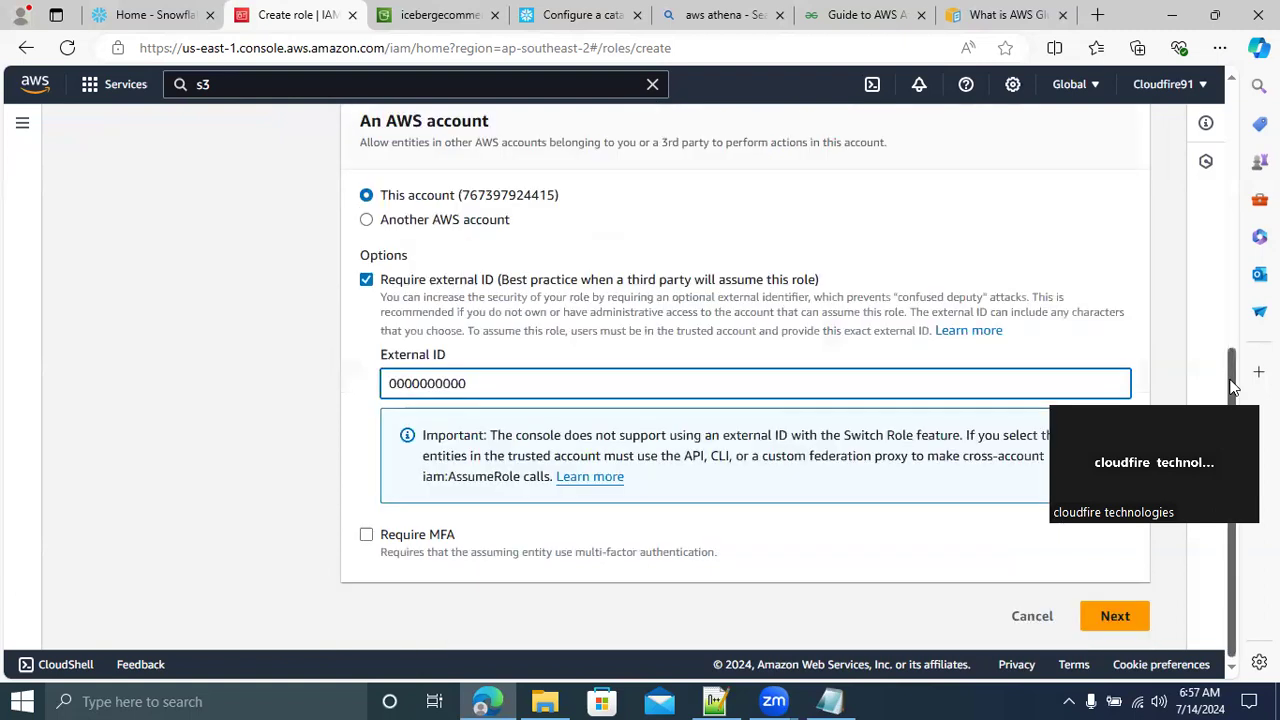
click(1117, 620)
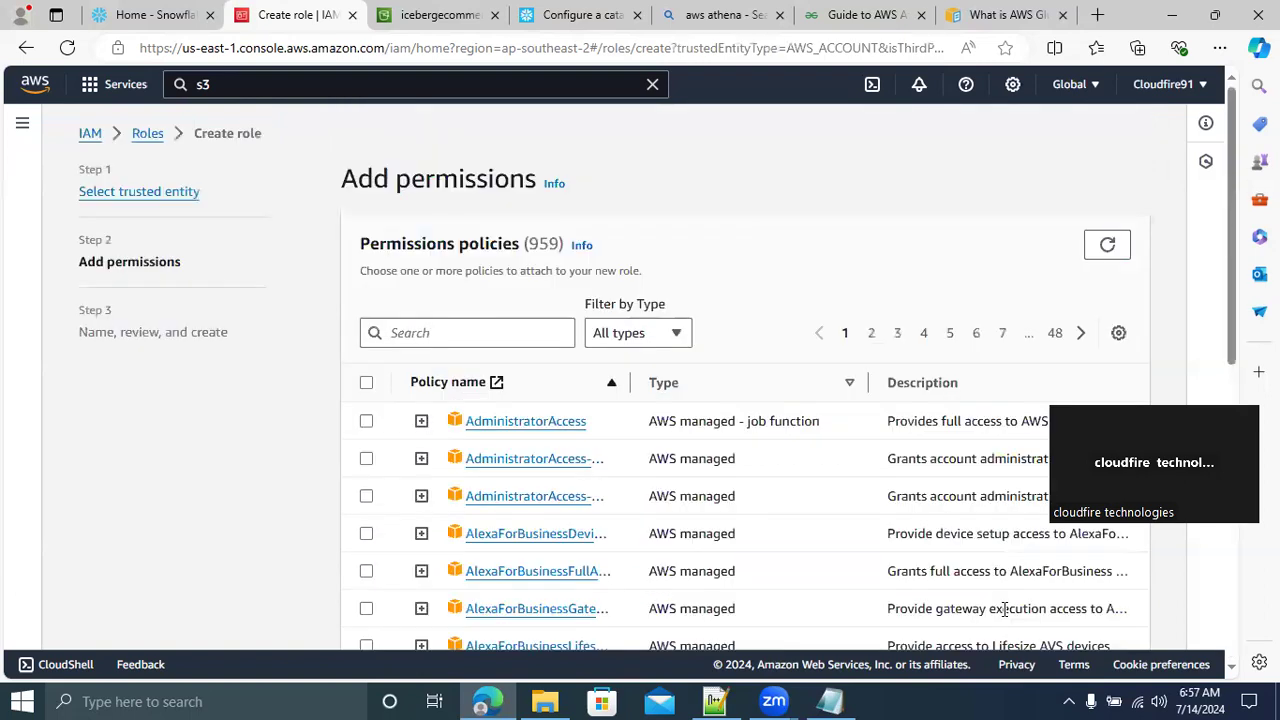
Search the permissions policies for ICEBERG, attach ICEBERG_AWS_GLUE_CATALOGUE_POLICY to the role and proceed to Name, review, and create
click(413, 333)
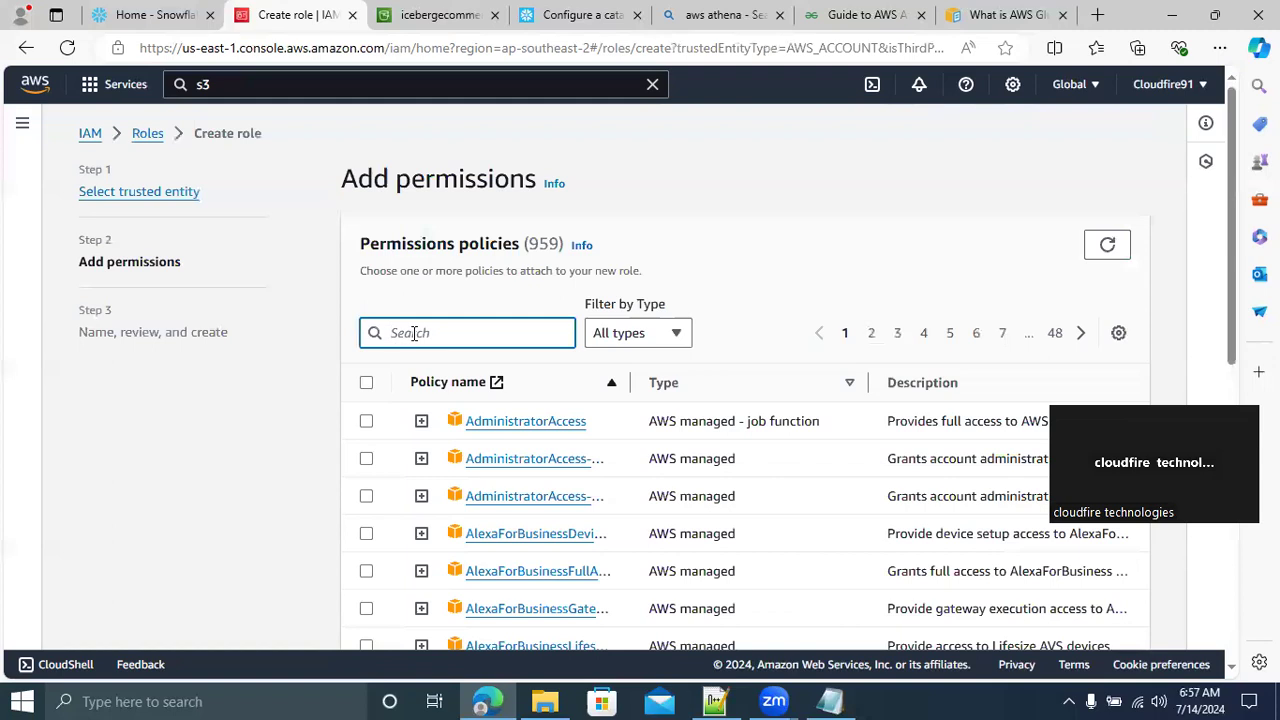
text(I)
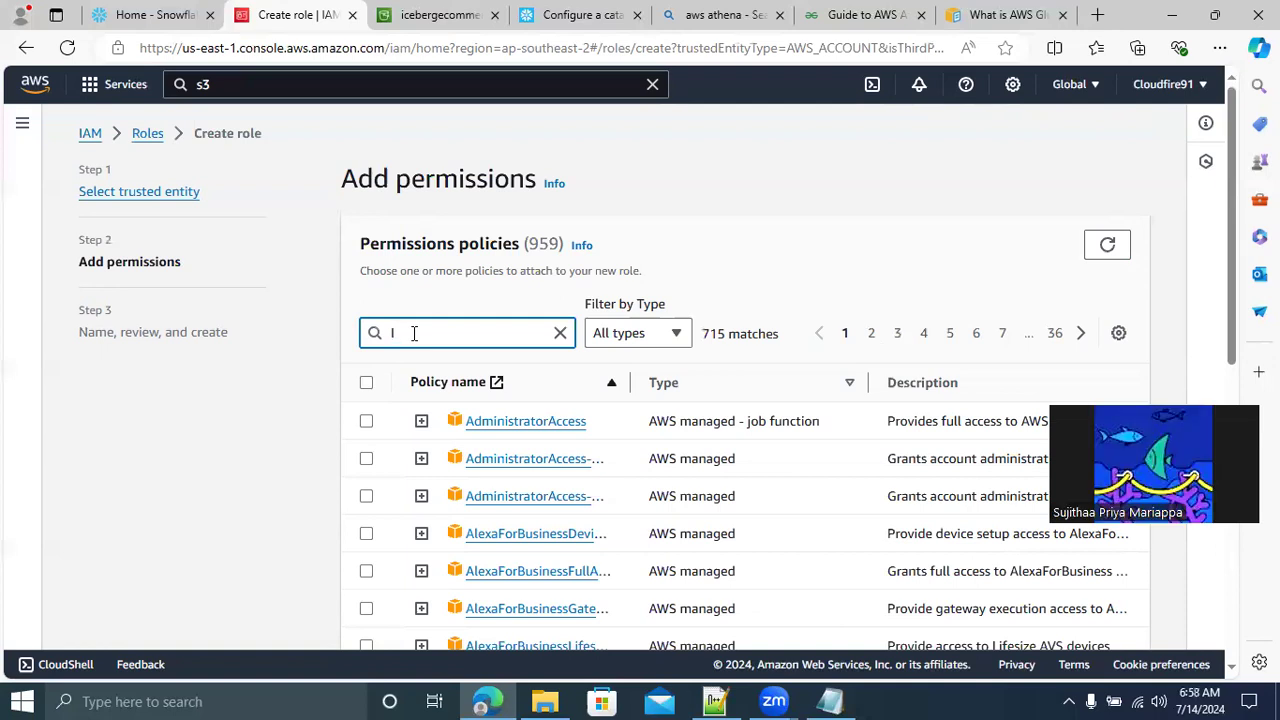
text(CEBERG)
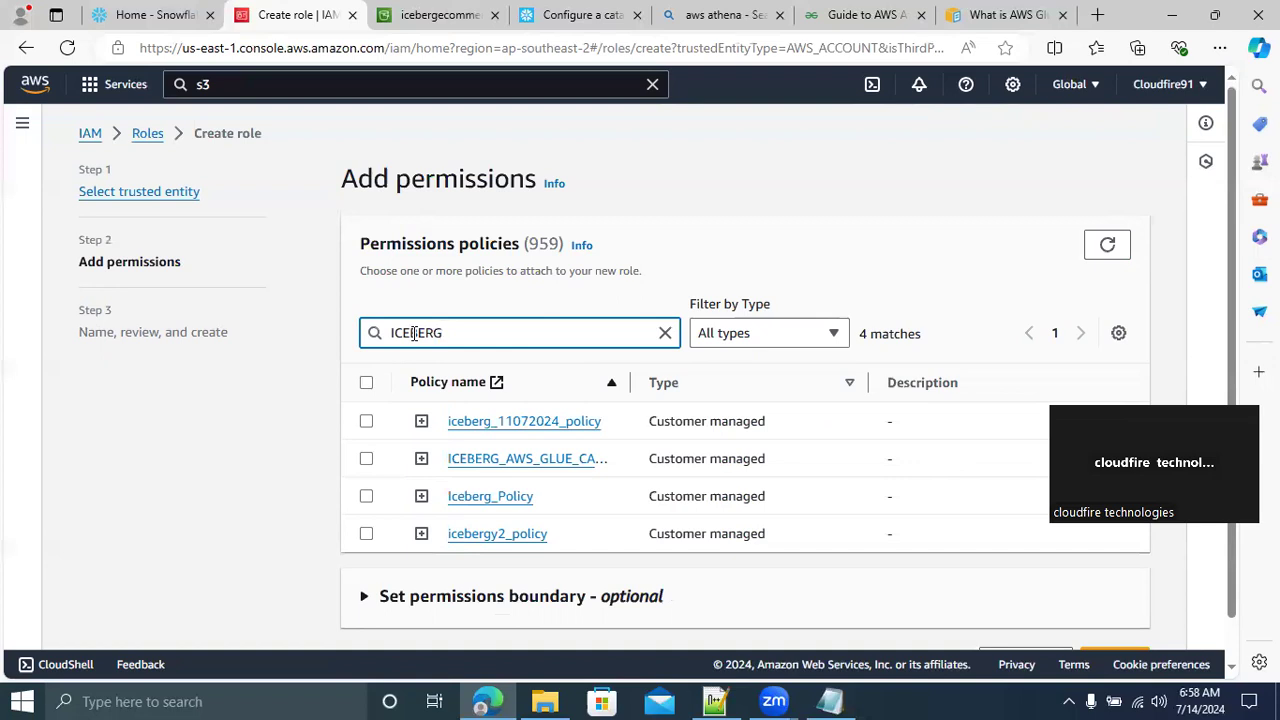
click(366, 459)
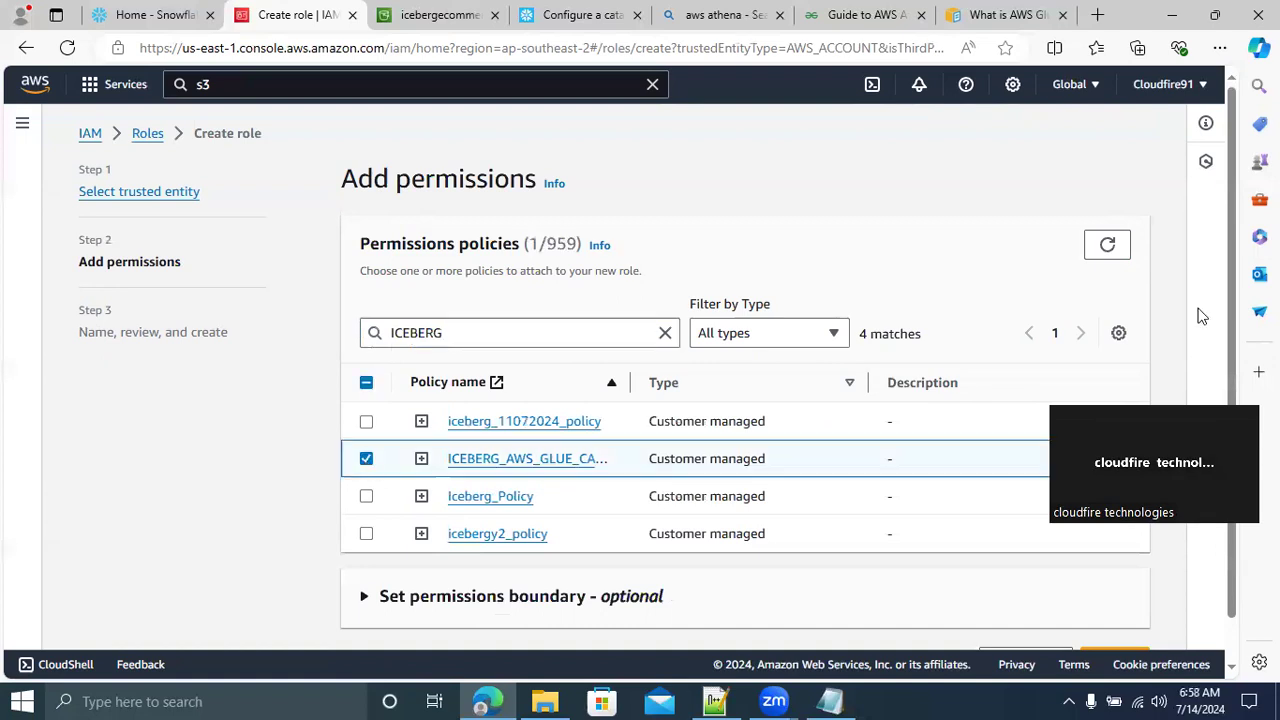
scroll(1231, 249, down, 1)
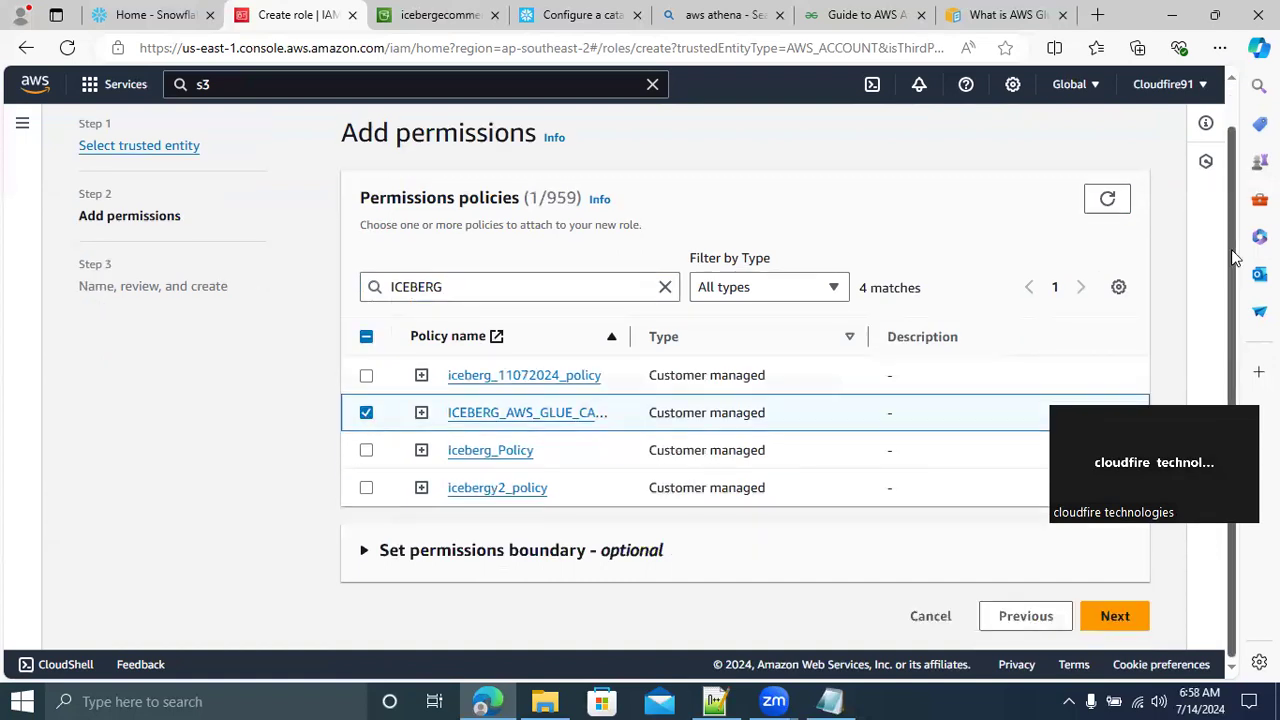
click(1116, 617)
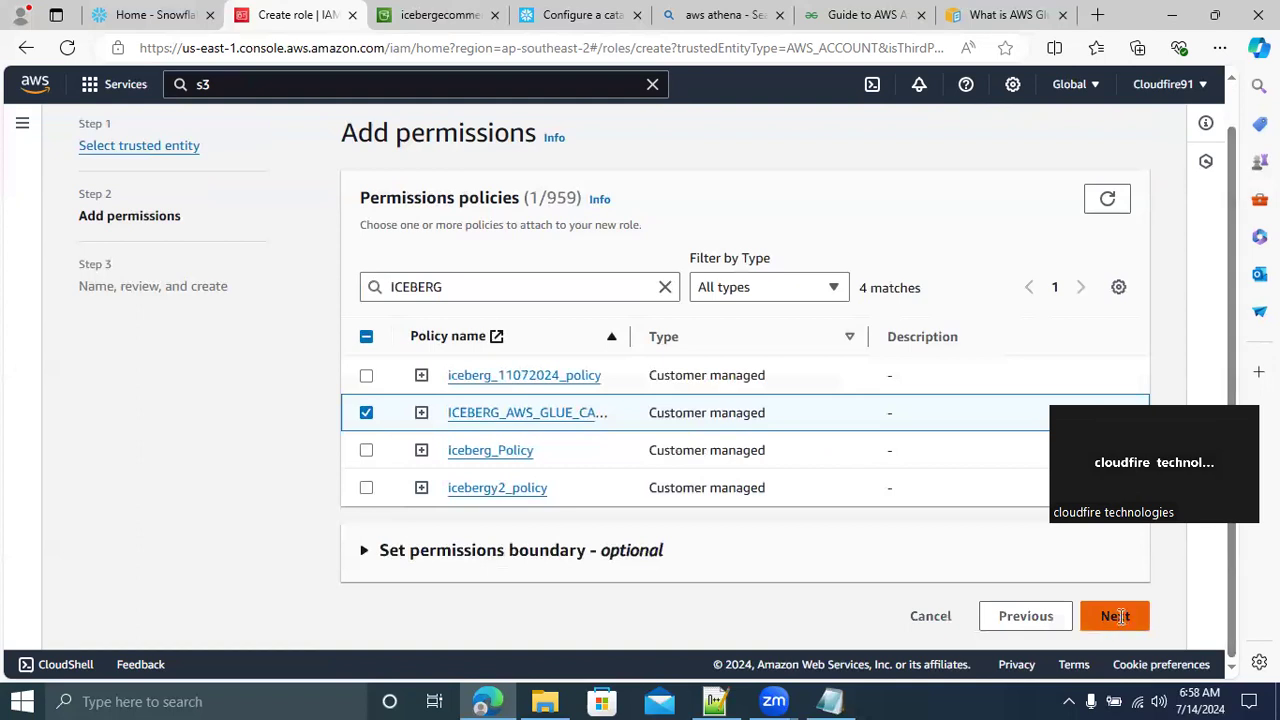
Name the role ICEBERG_AWS_GLUE_CATALOGUE_ROLE
click(400, 301)
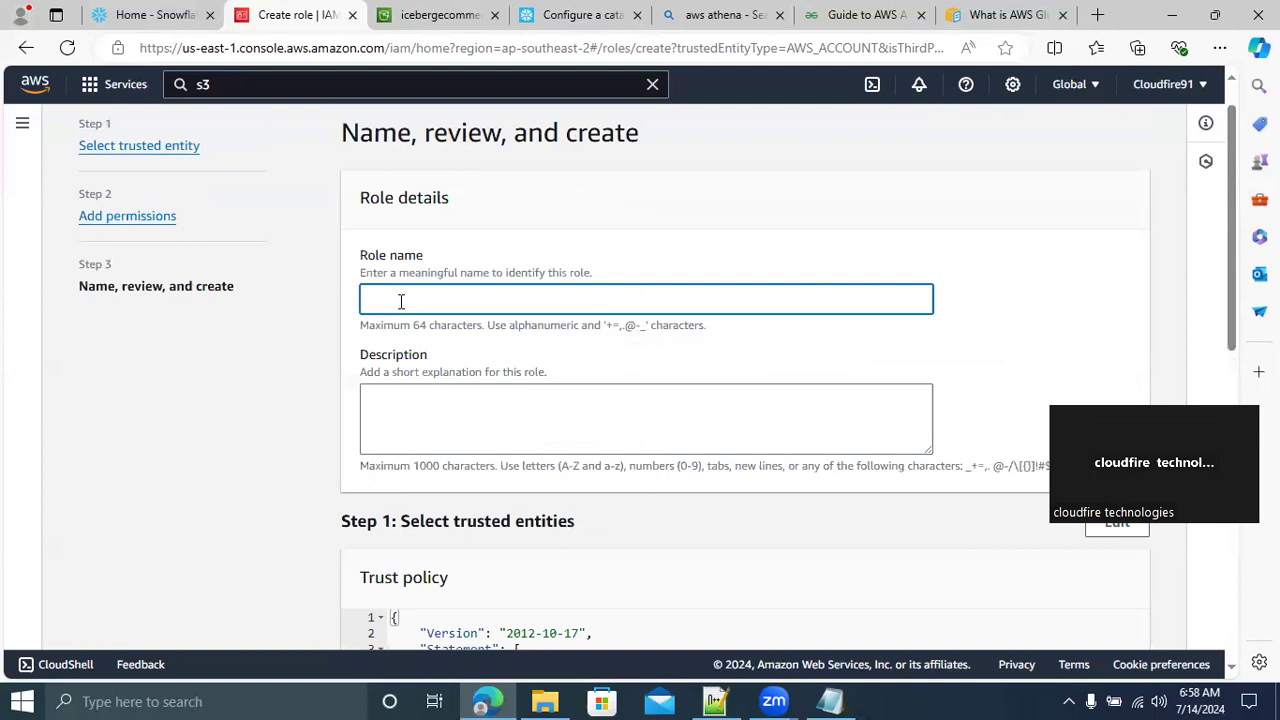
text(ICERB)
key(BackSpace)
text(BERG_AWS_GLUE_CATALOGUE_)
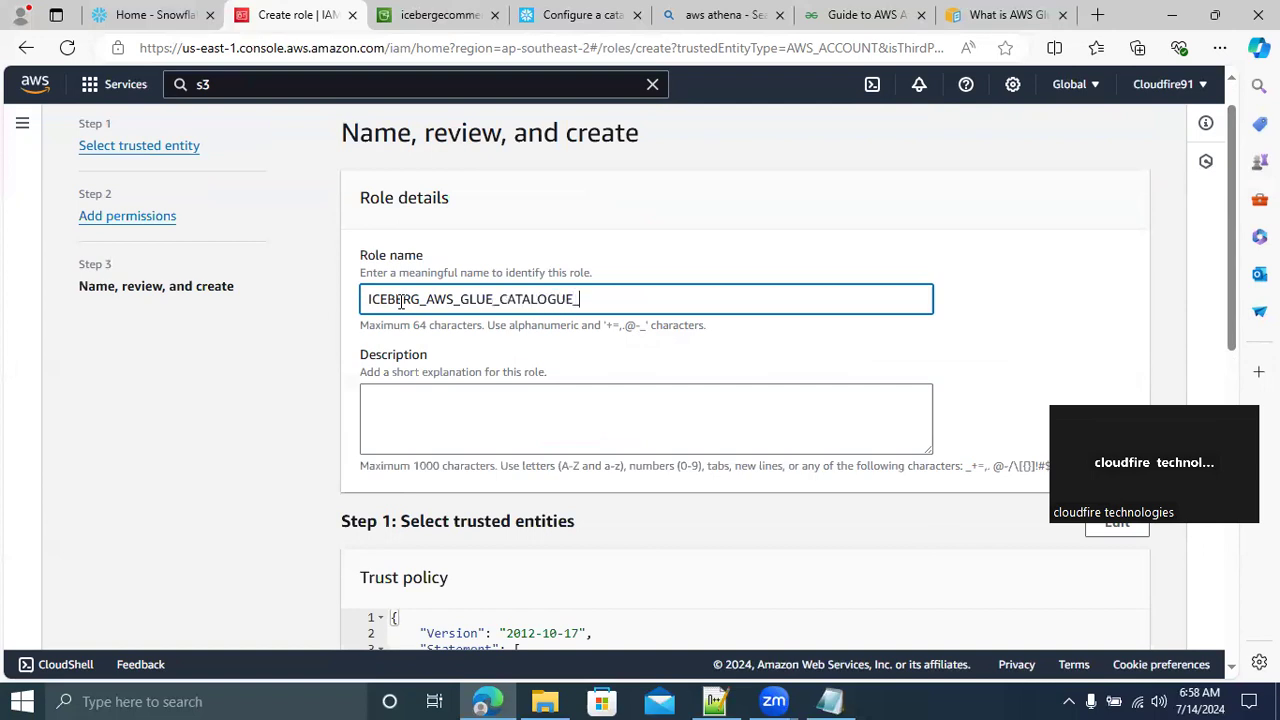
text(ROLE)
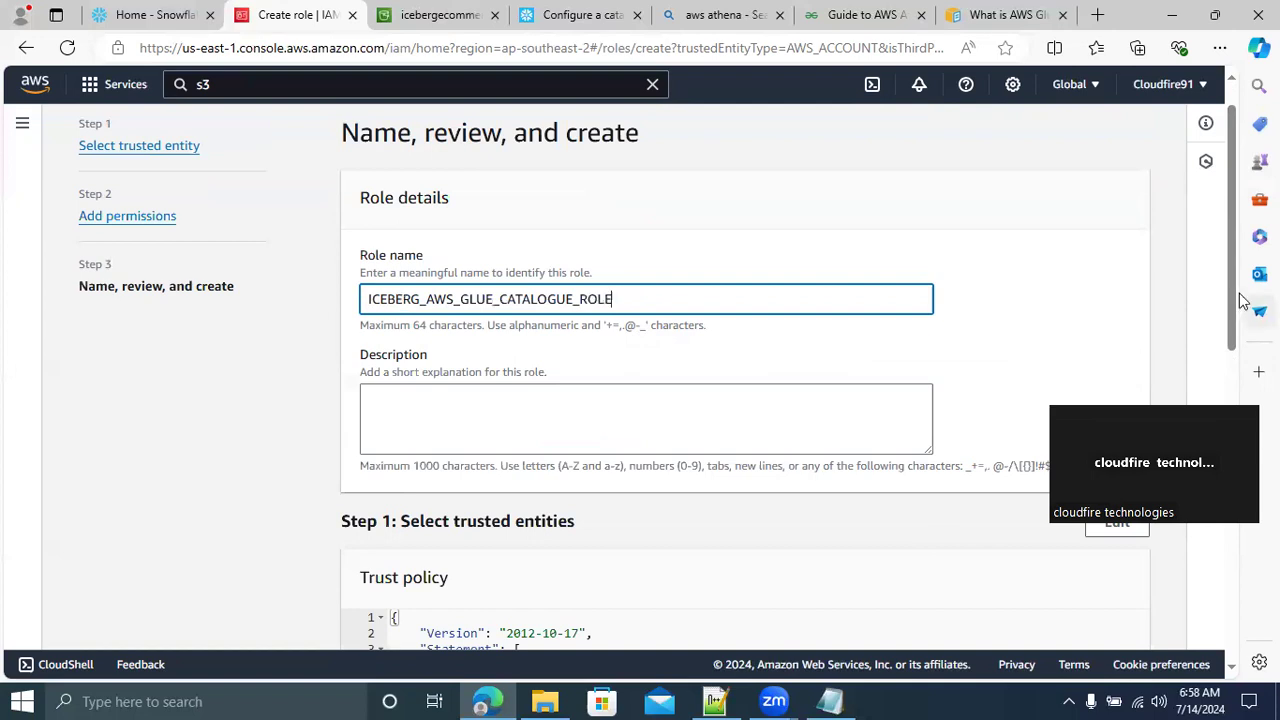
Review the role's trust policy and attached permissions policy, and create the role
scroll(1216, 392, down, 5)
scroll(1190, 385, up, 3)
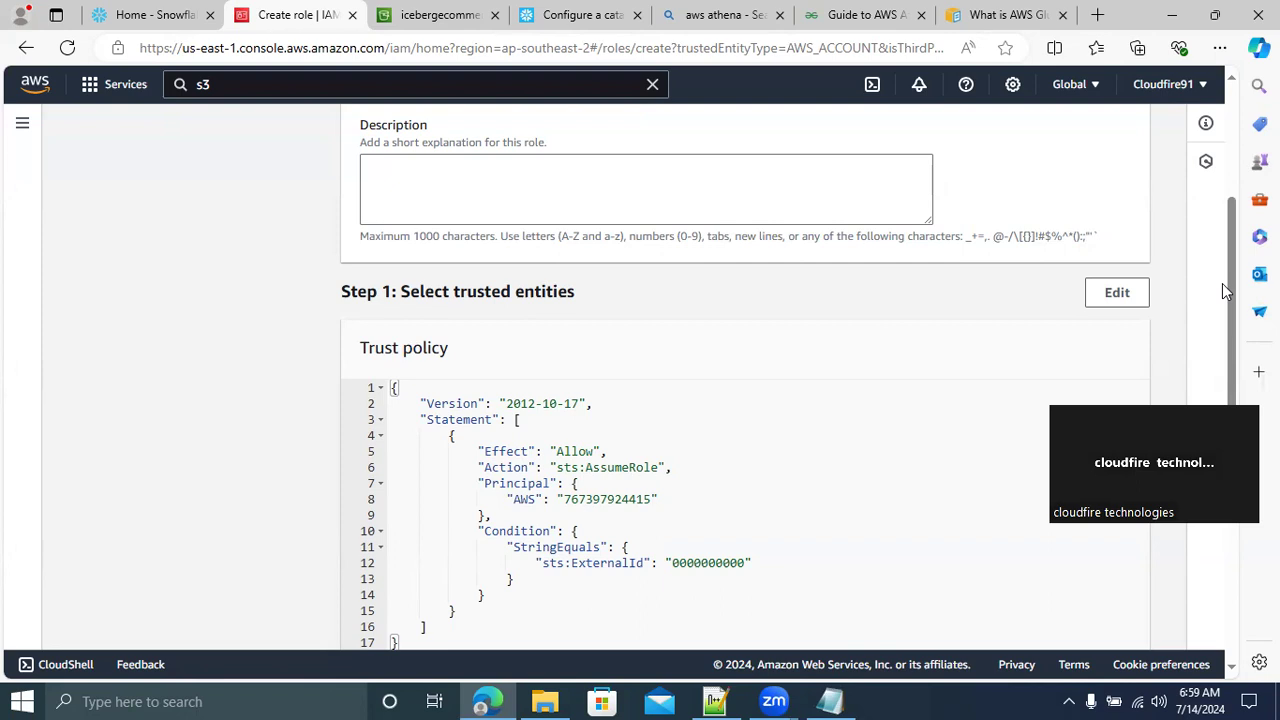
scroll(1235, 318, down, 5)
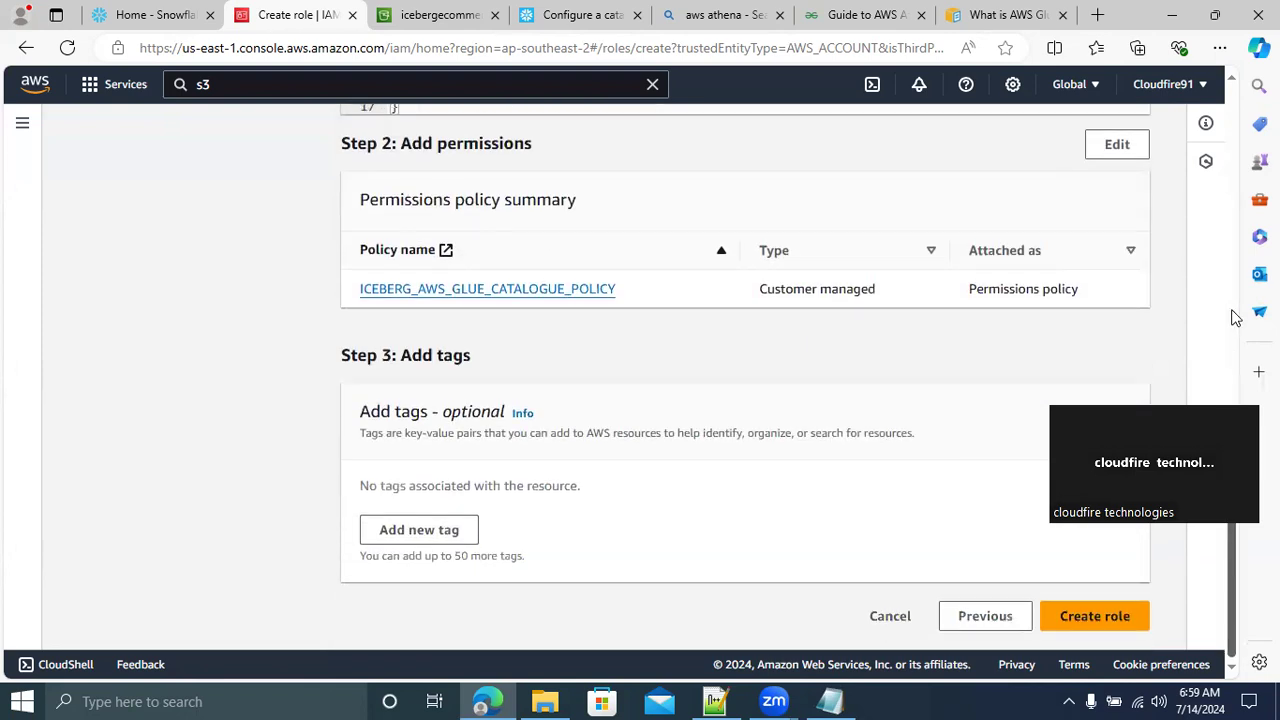
click(1095, 616)
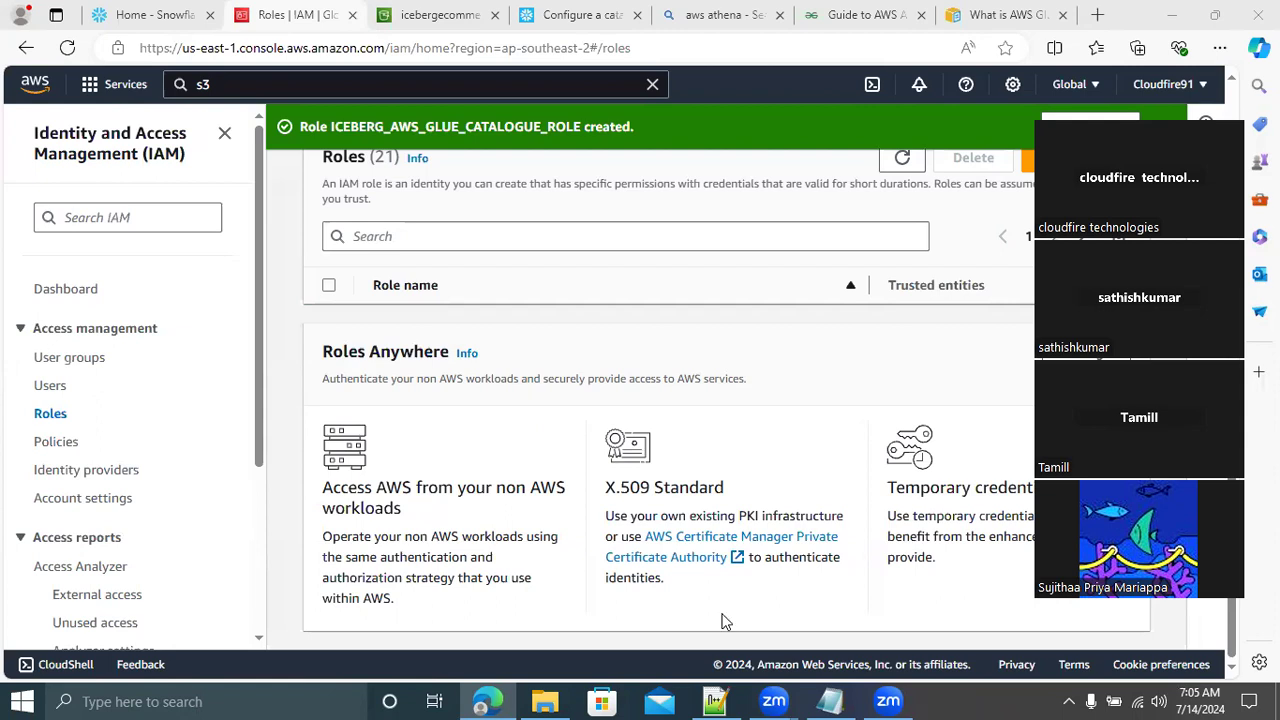
Switch to new 206 in Notepad++ and add the heading "-----EXTERNAL MANAGED ICEBERG TABLES- AWS GLUE" above the external volume section, leaving blank lines between them
click(715, 701)
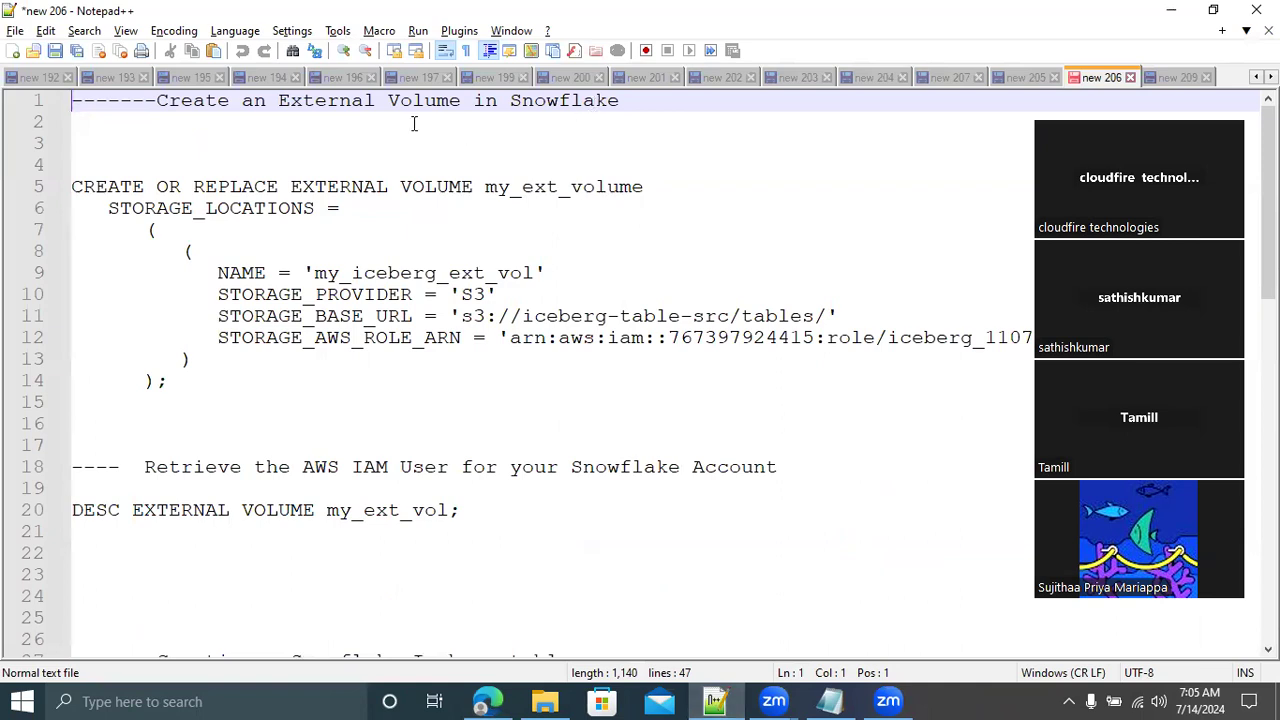
key(Return)
key(Return)
key(Return)
key(Up)
key(Up)
key(Up)
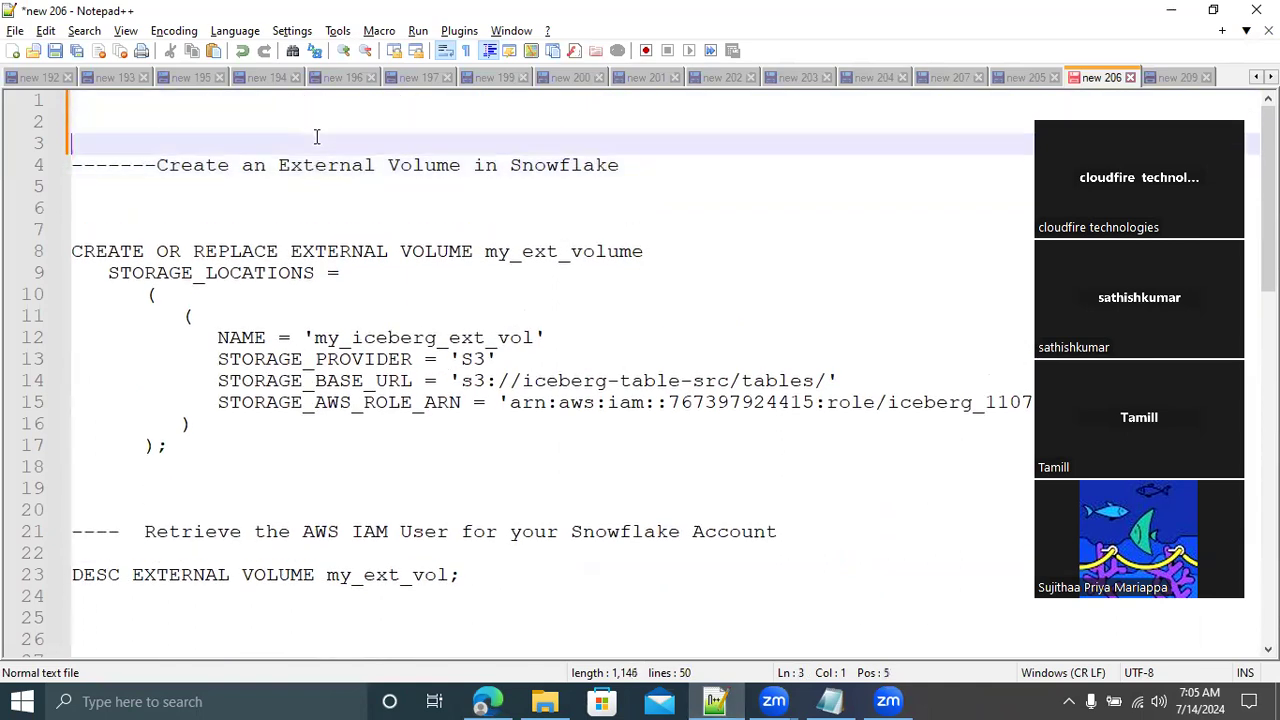
text(-----)
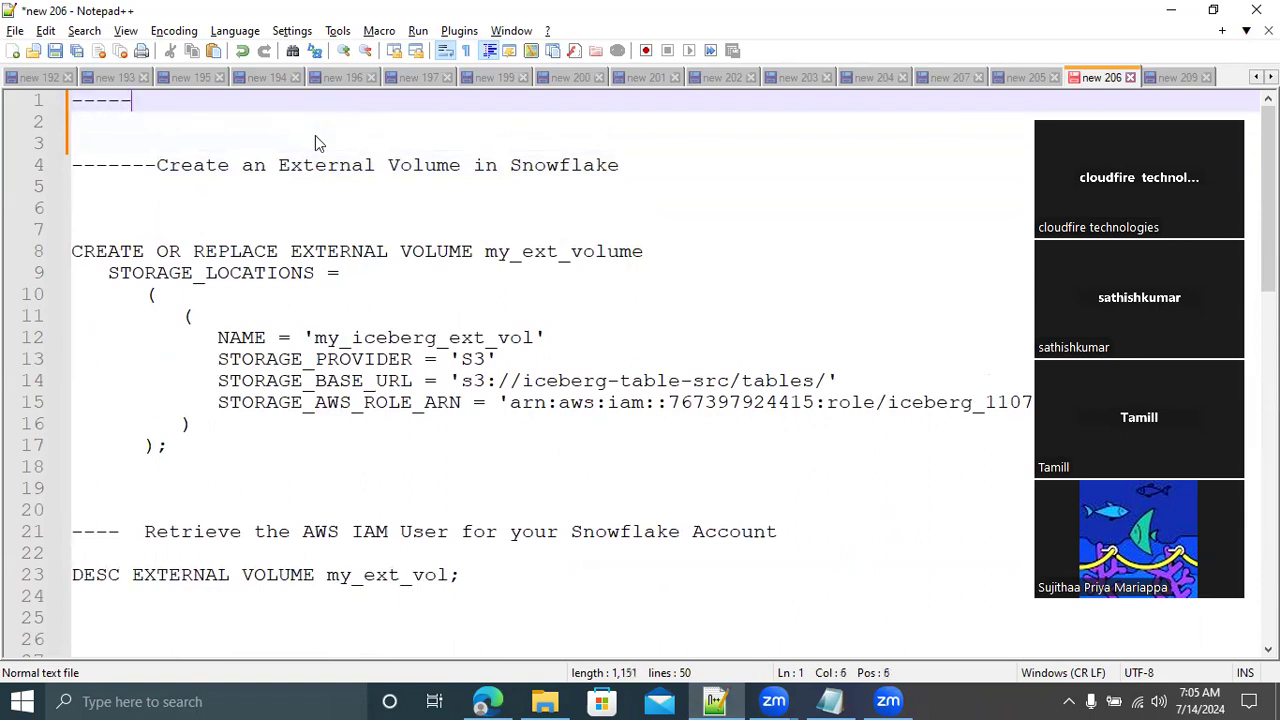
text(EXTERNA)
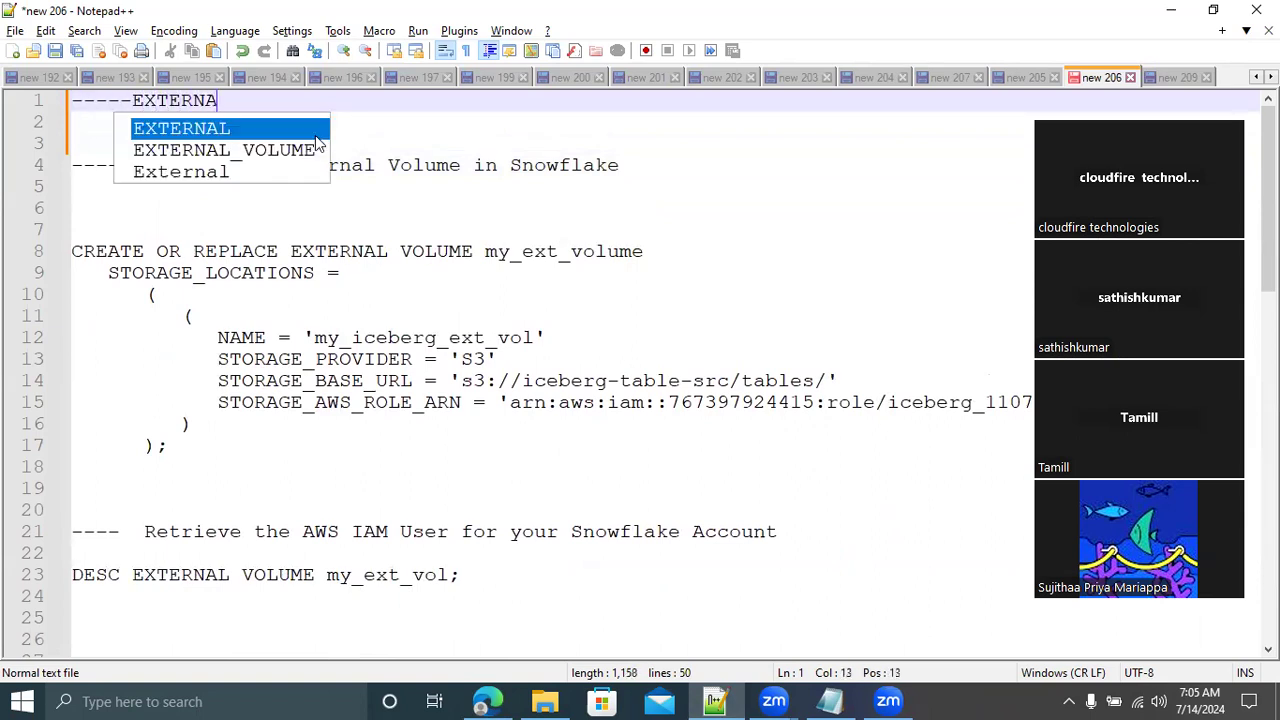
text(L MANAGE)
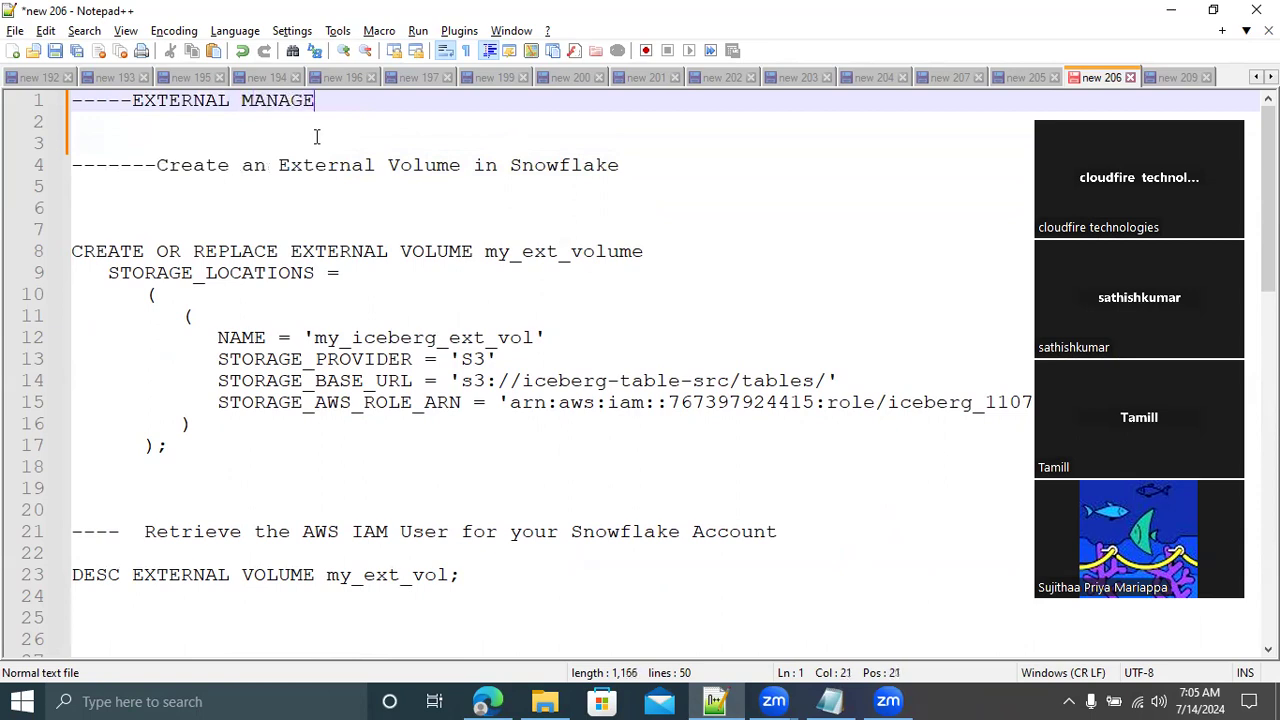
text(D ICEBER)
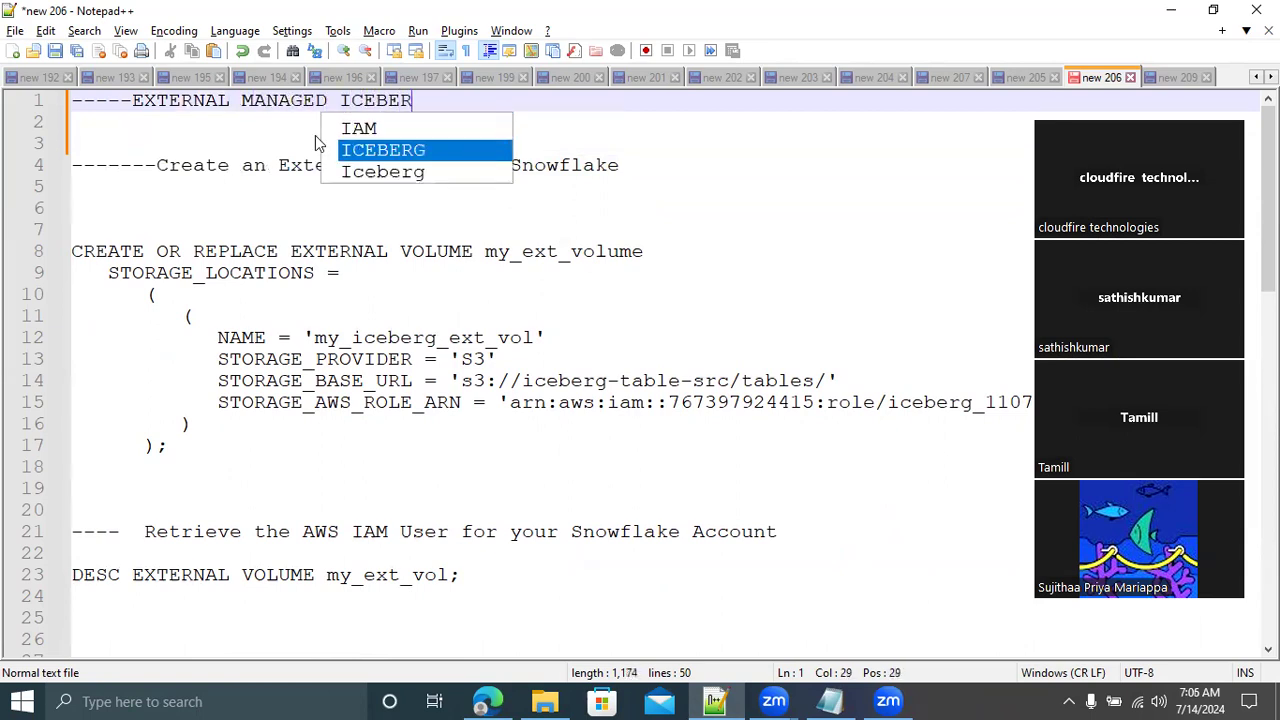
text(G TABLES)
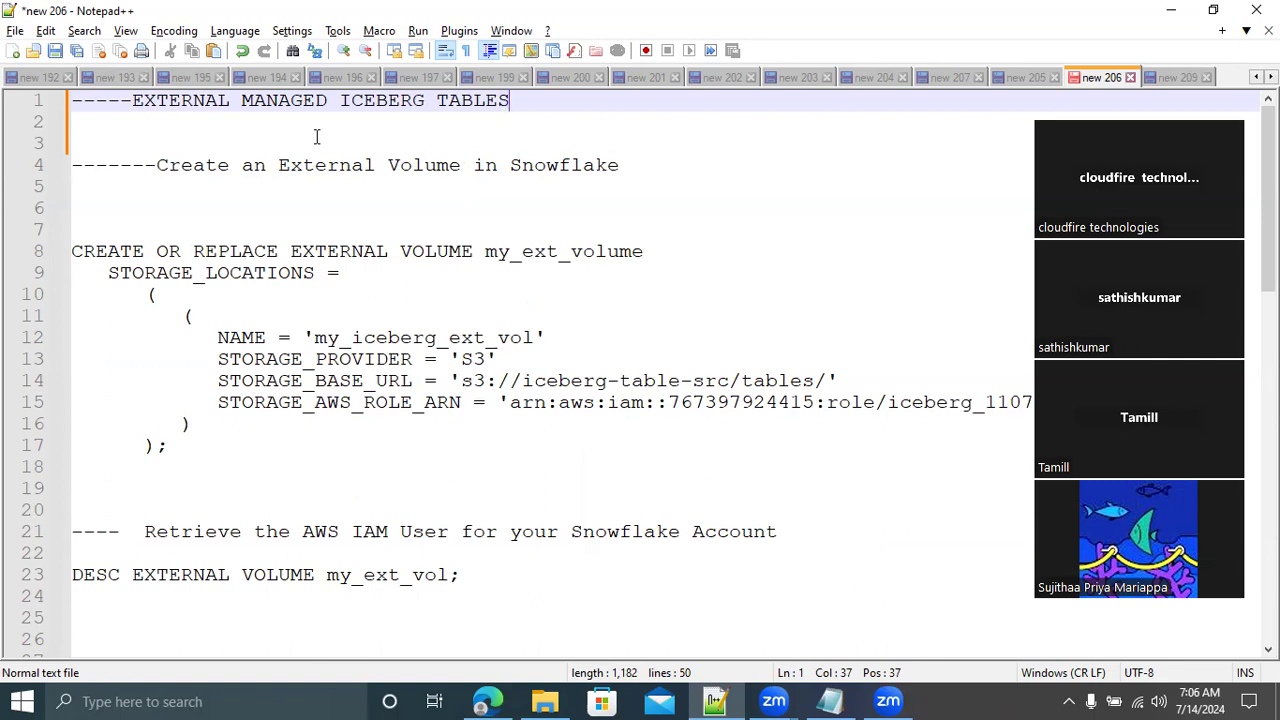
text(- AWS GLUE CATALOGUE)
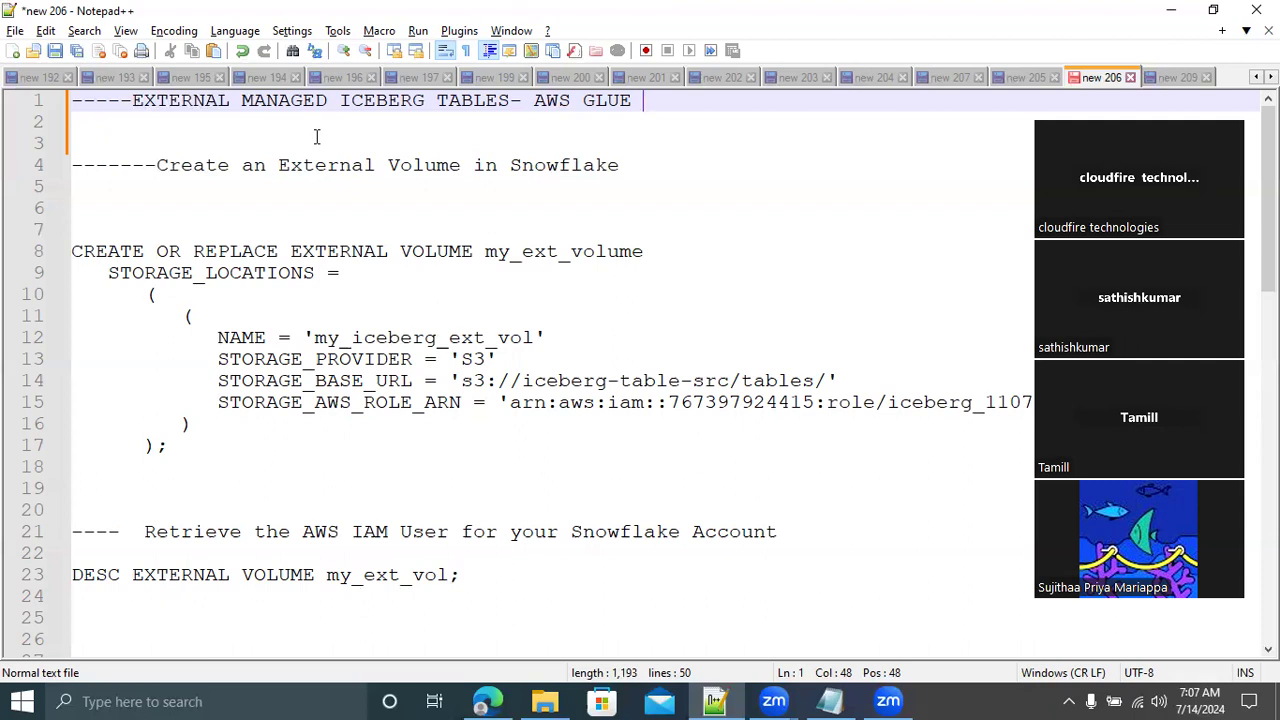
Complete the heading with "CATALOGUE" and add the line "CATALOG INTEGRATION:::::" below it, separated by a blank line
text(CA)
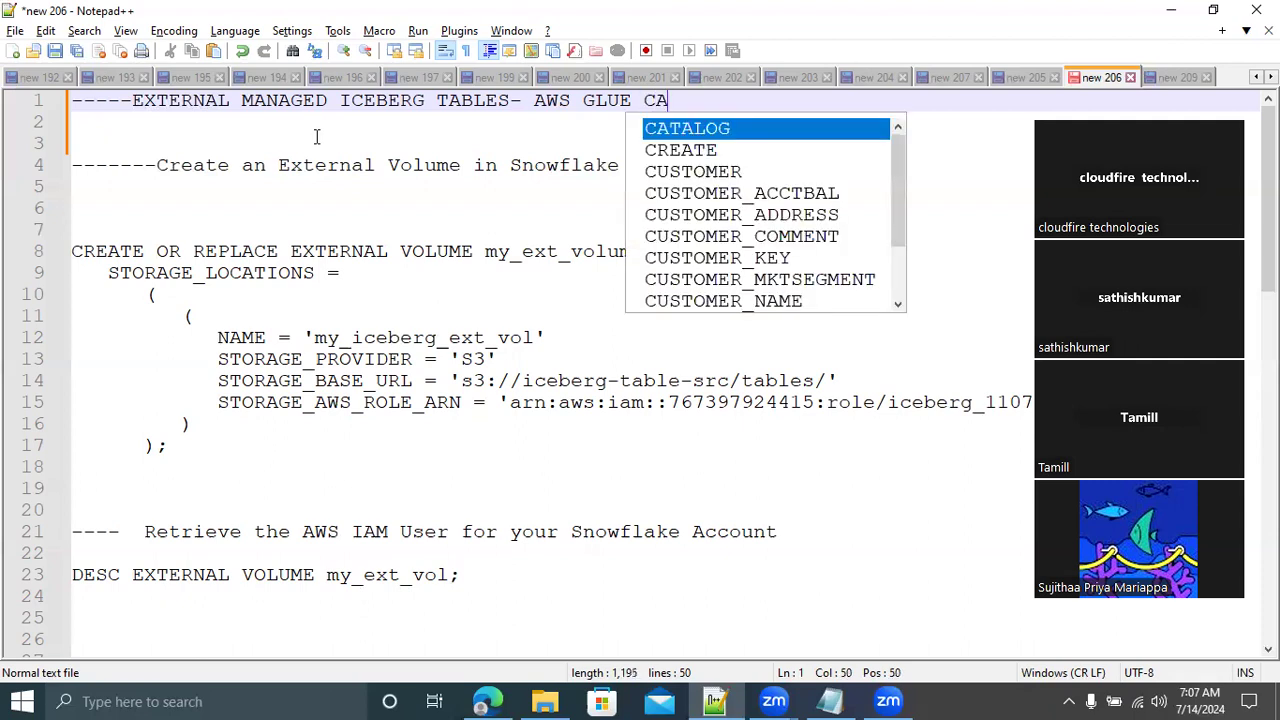
text(TALOGUE)
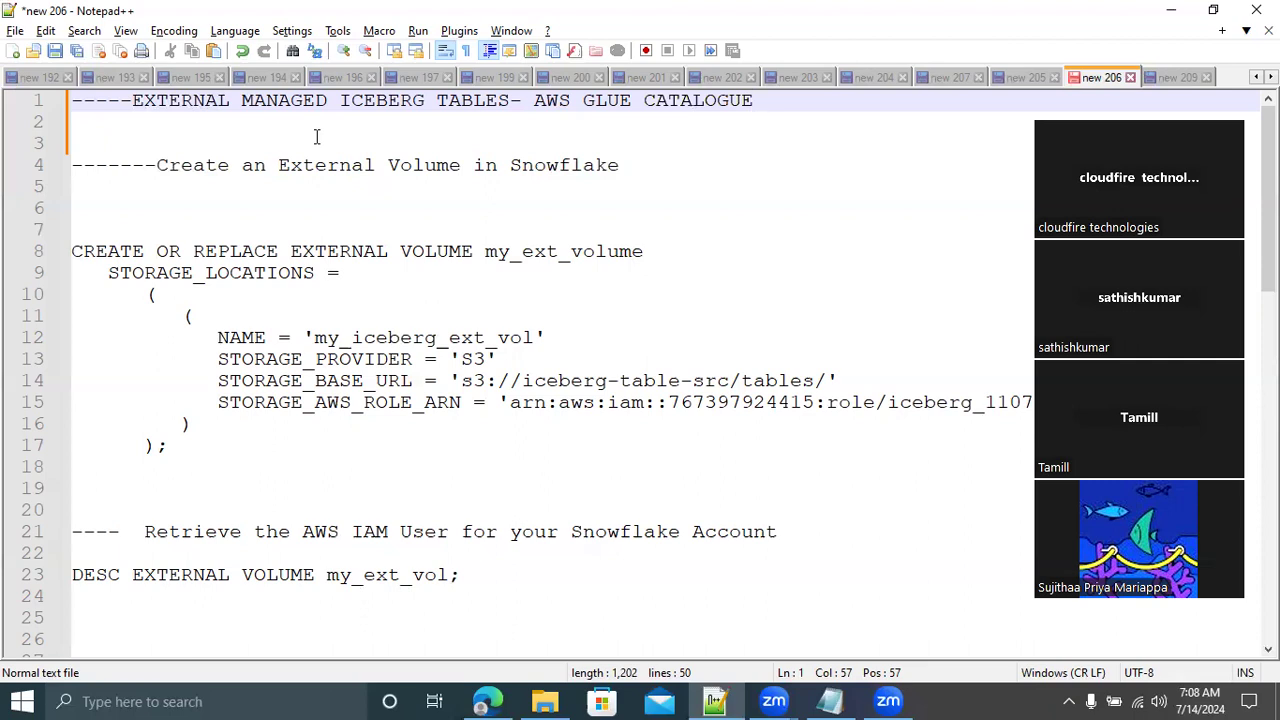
key(Return)
key(Return)
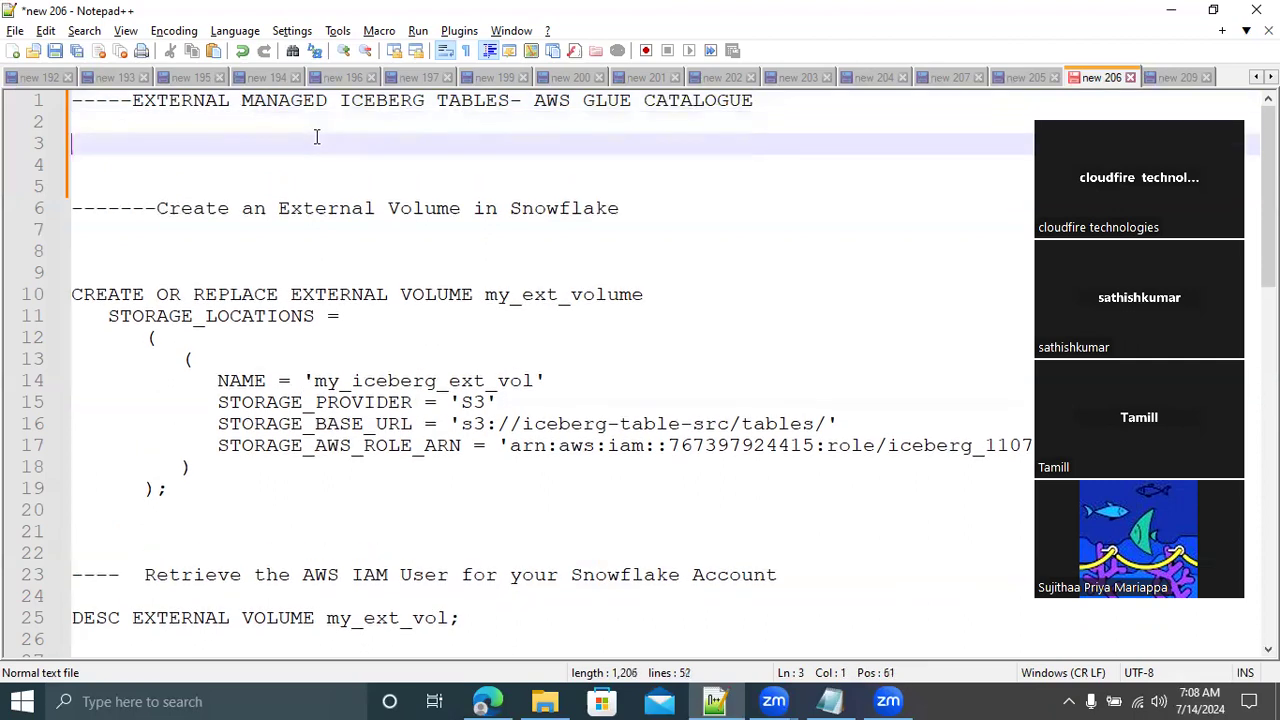
text(CAT)
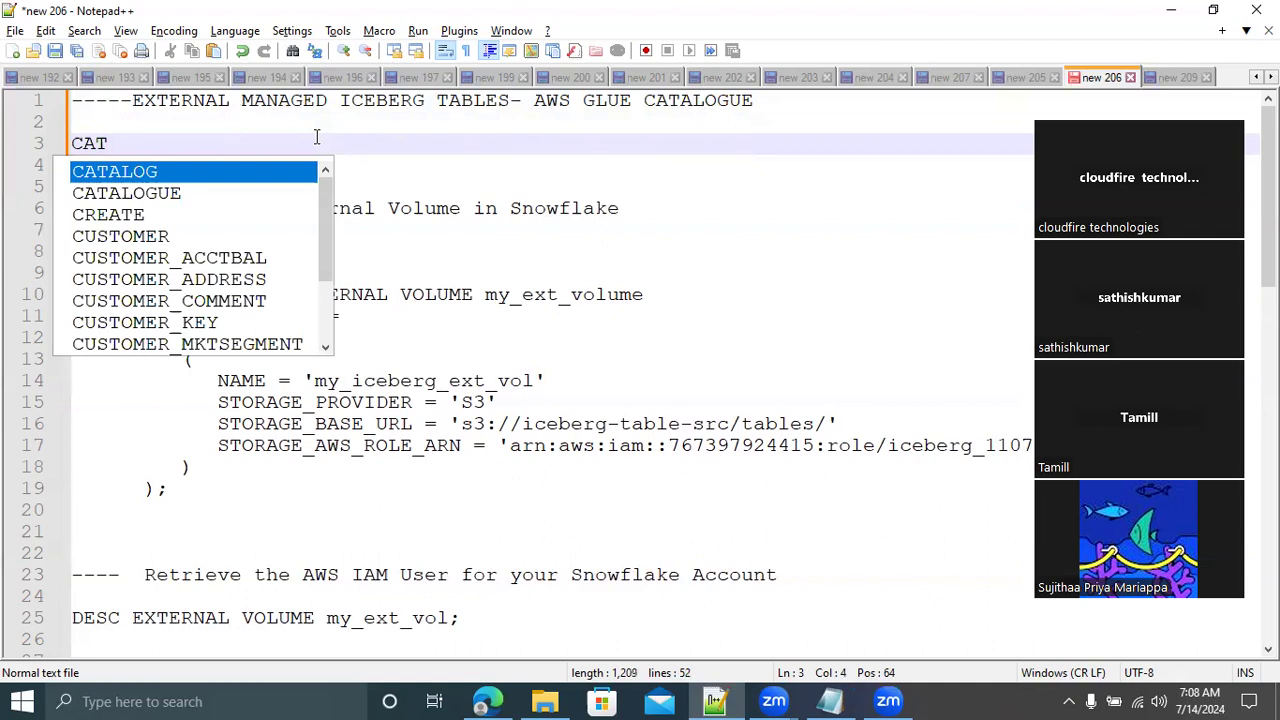
key(Return)
text(NT)
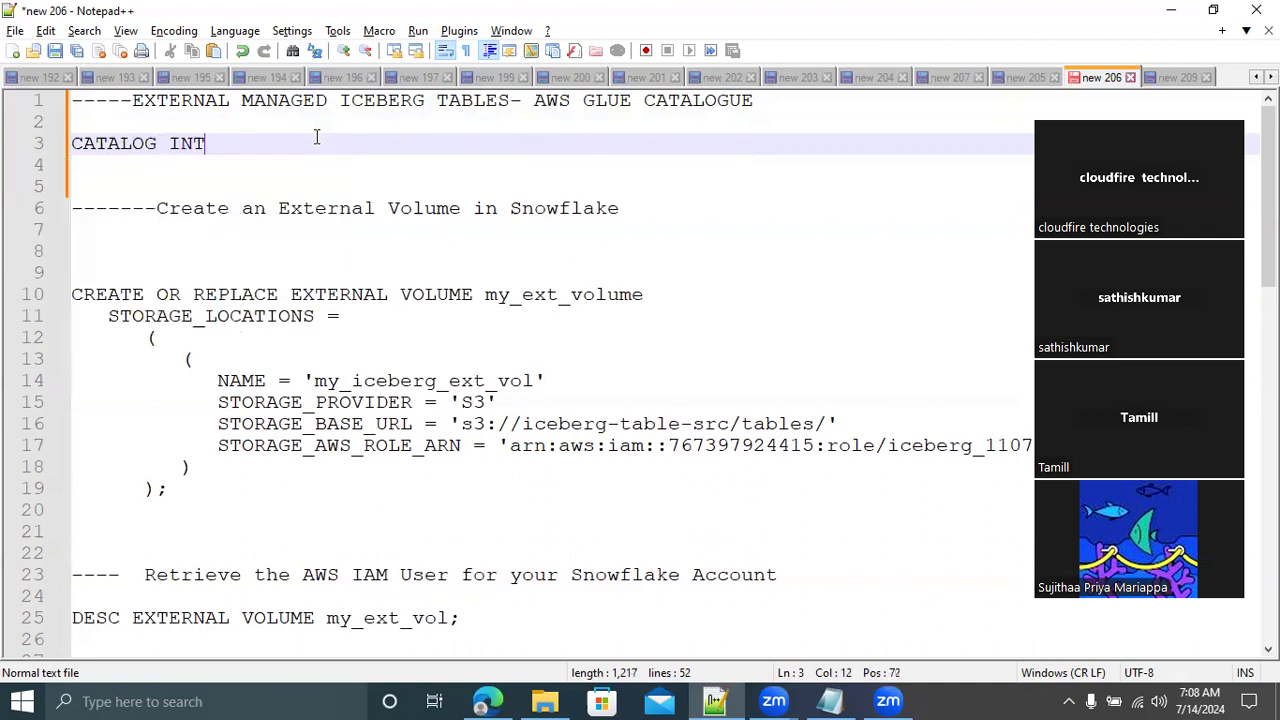
text(EGRATION:::::)
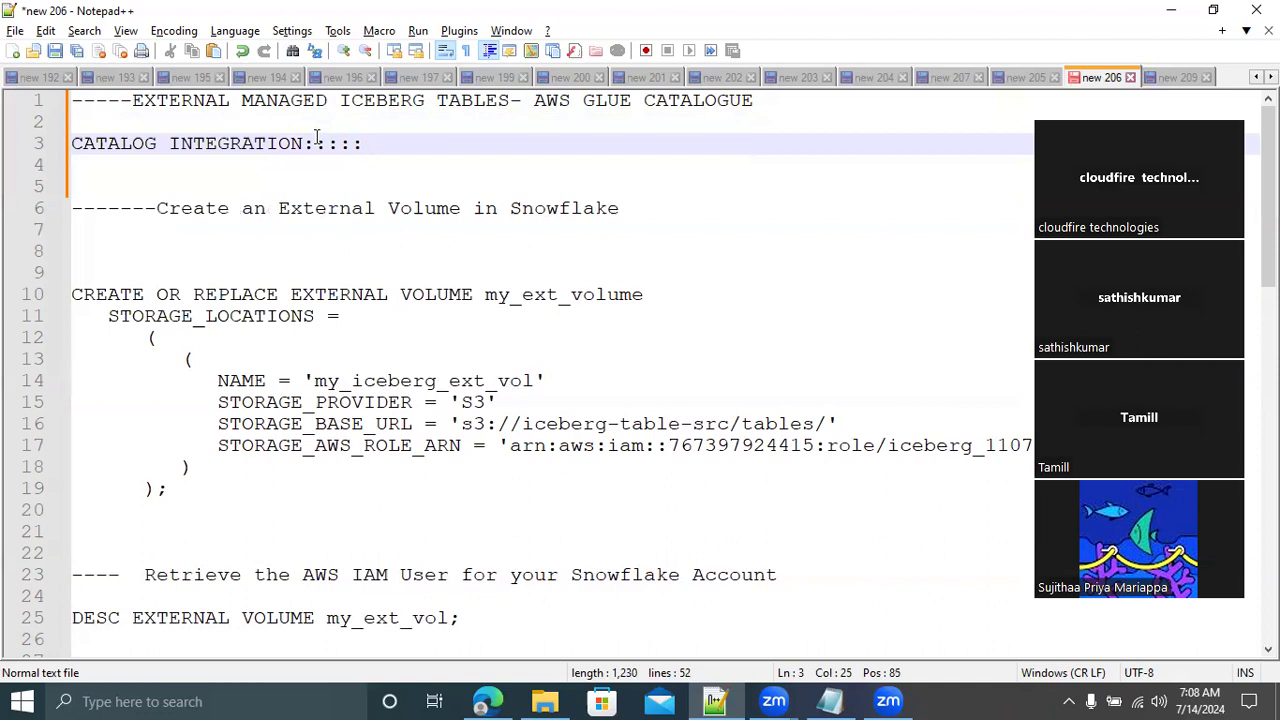
Add the line "EXTERNAL VOLUME:::::" two lines below the catalog integration note
key(Return)
key(Return)
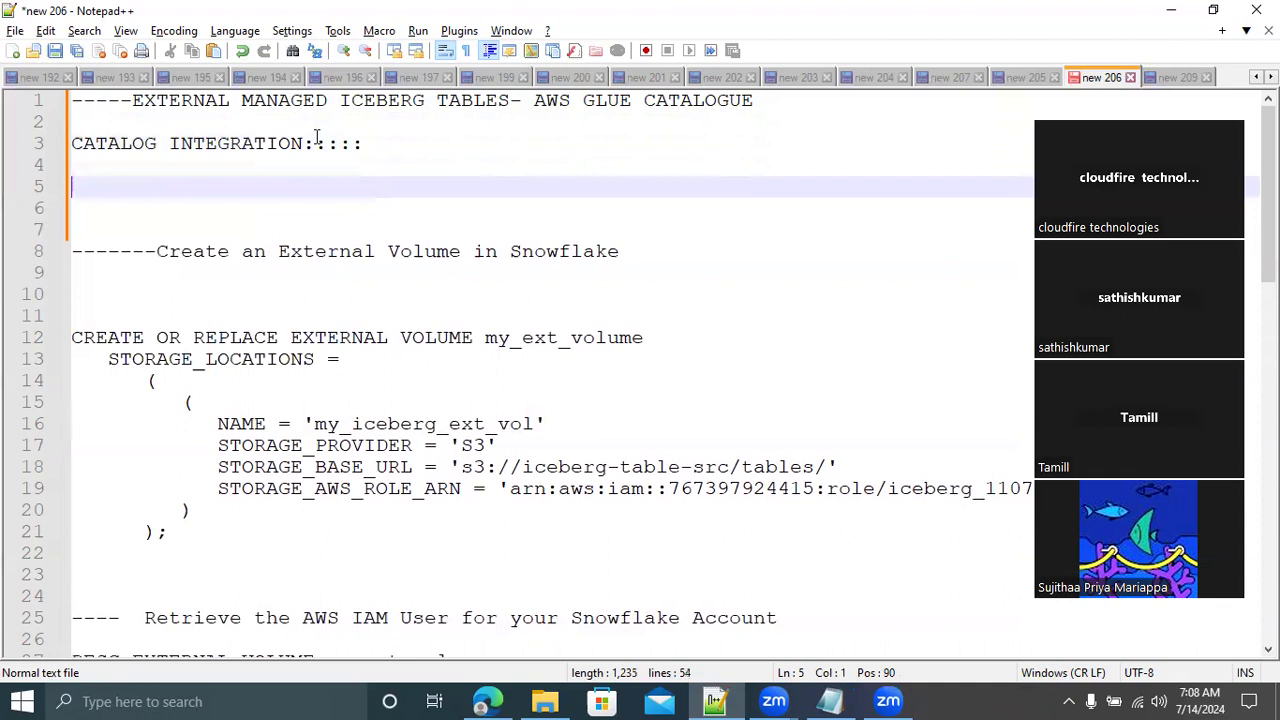
text(VOLUME:::::)
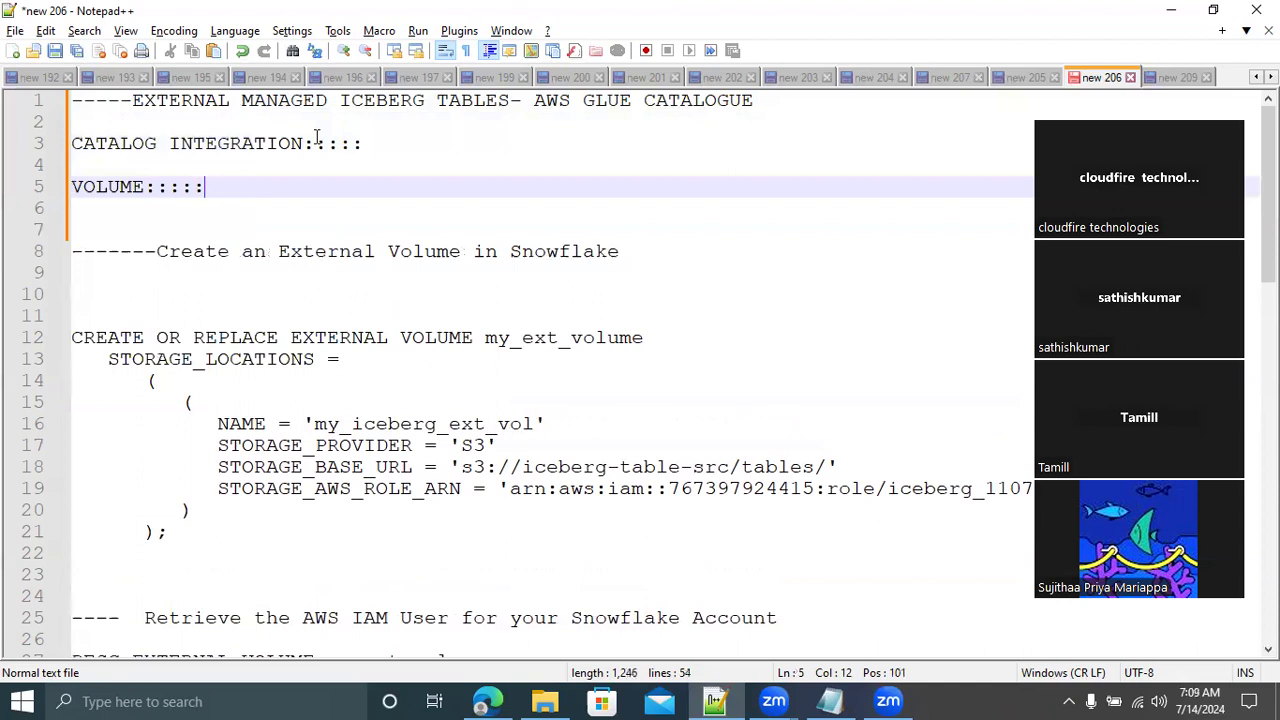
key(Left)
key(Left)
key(Left)
key(Left)
key(Left)
key(Left)
key(Left)
key(Left)
key(Left)
key(Left)
key(Left)
text(EXTERNAL)
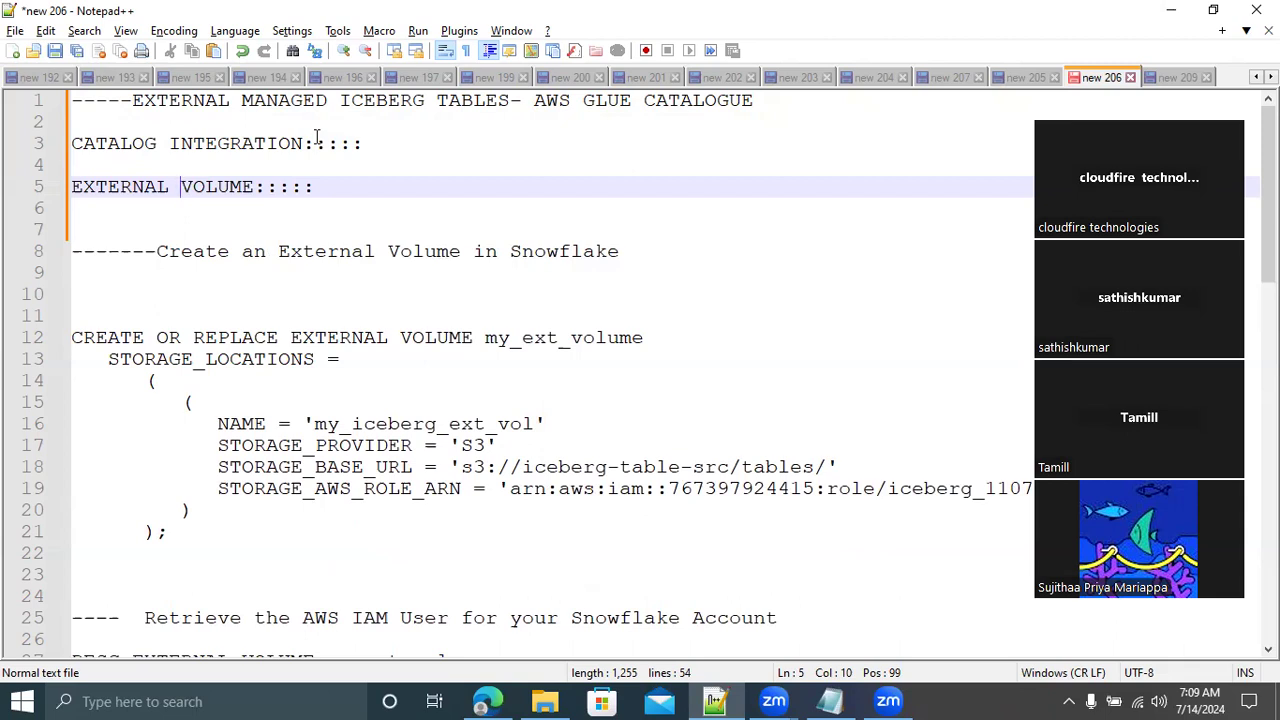
Append "TABLE DATA -----> EXTERNAL CLOUD STORAGE(S3)" to the EXTERNAL VOLUME note line
double_click(238, 145)
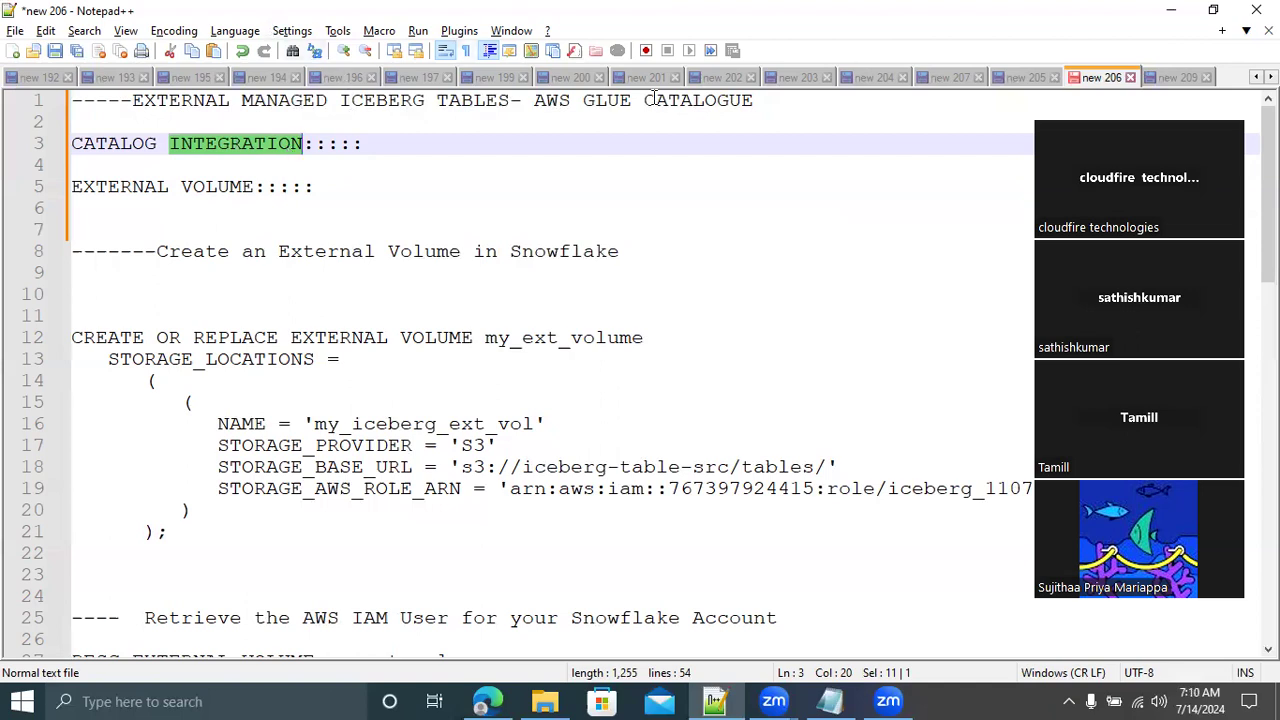
drag(71, 143, 303, 146)
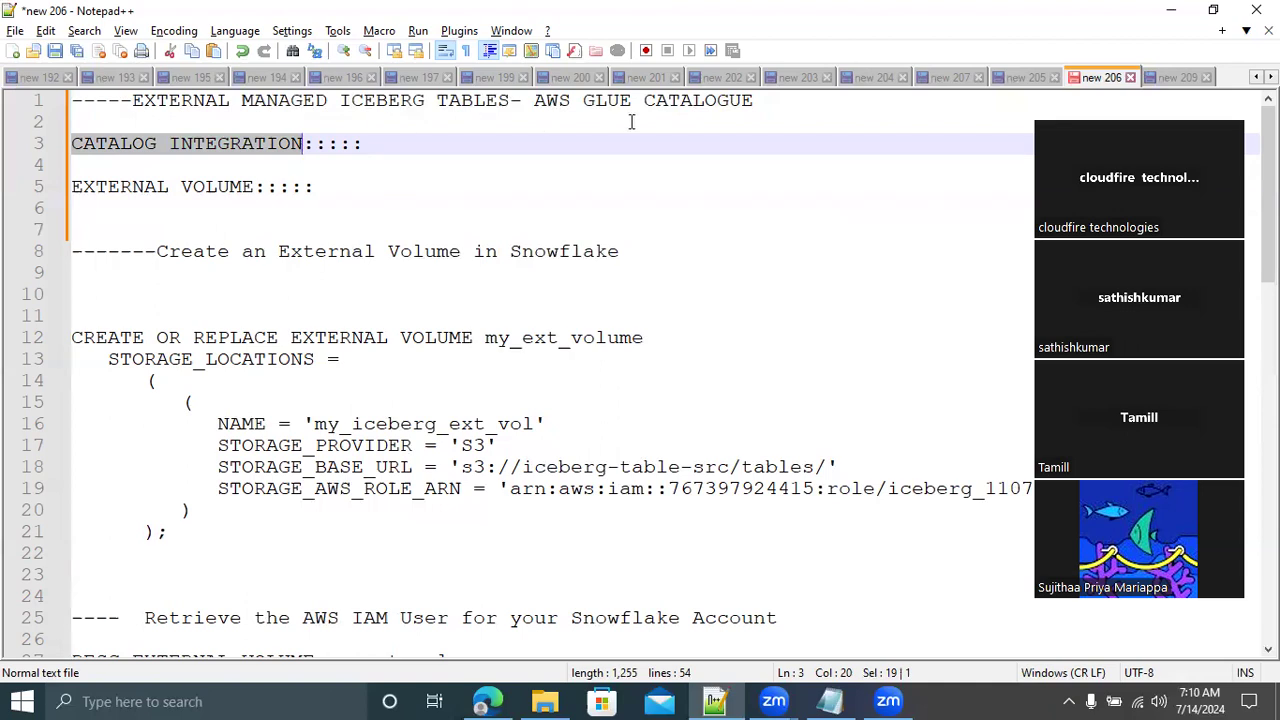
double_click(228, 188)
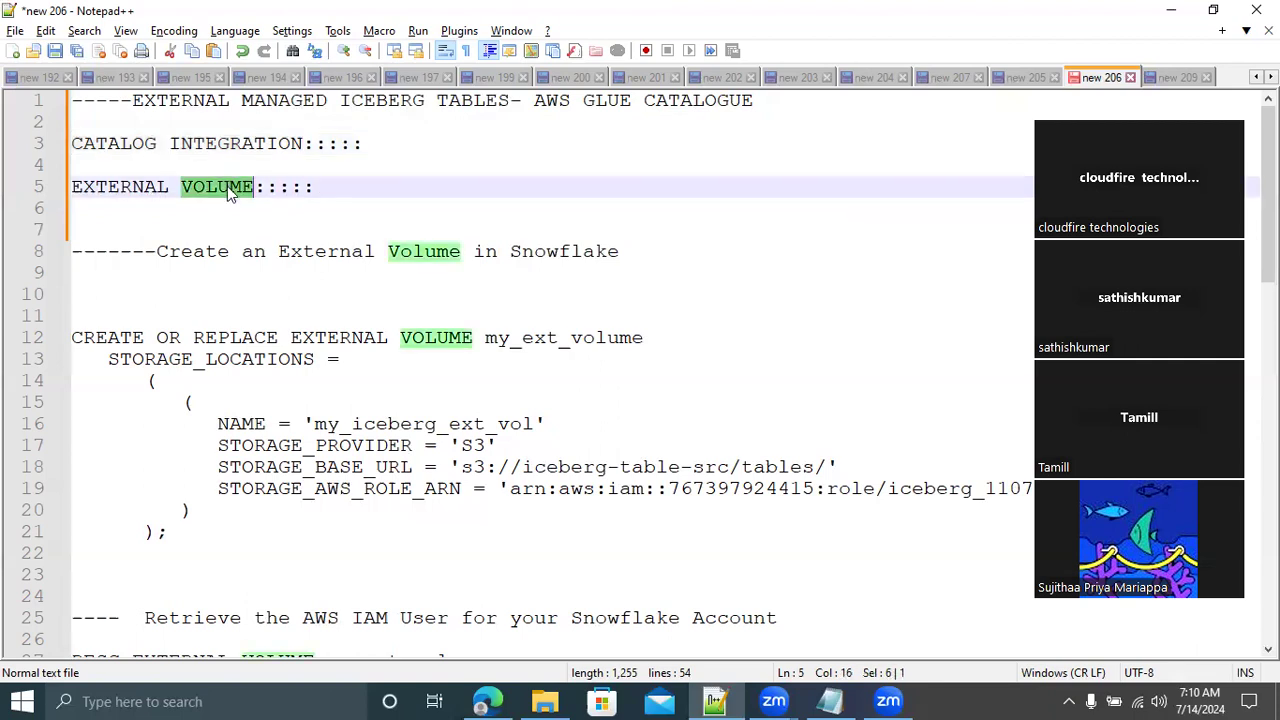
click(344, 188)
text(TABLE DATA)
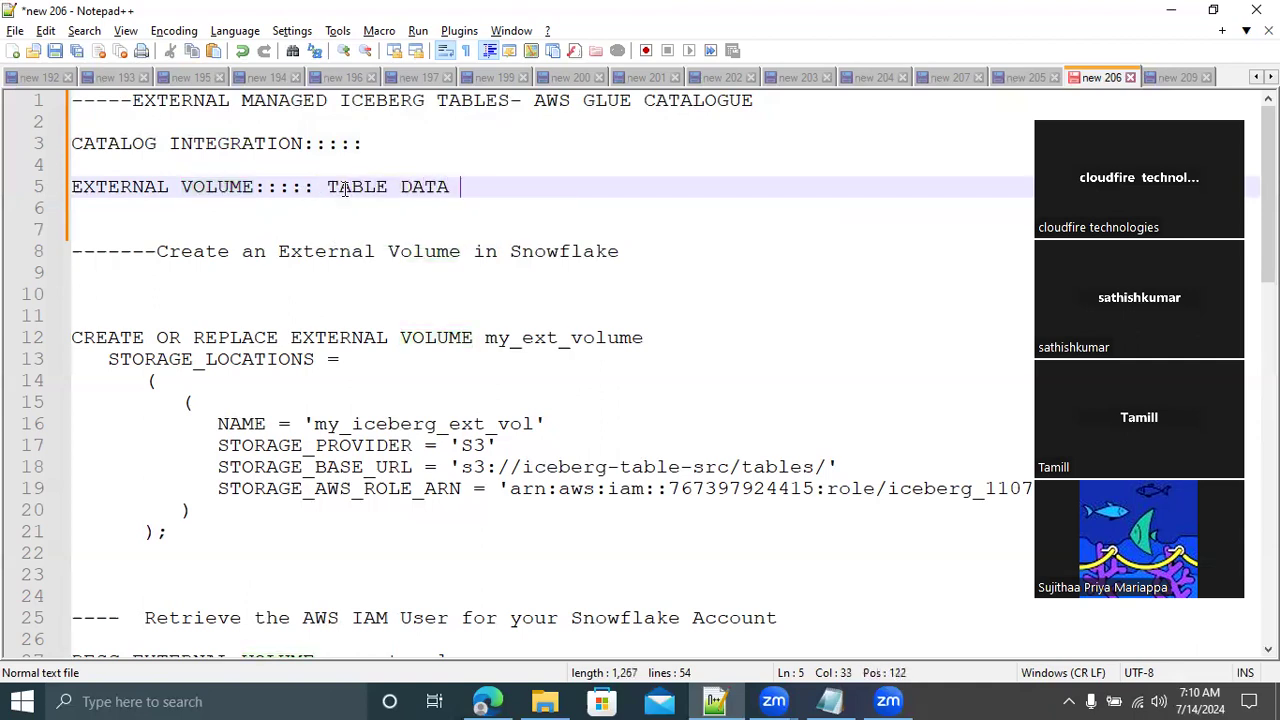
text( -----> EXTERNAL CLOUD STORAGE(S)
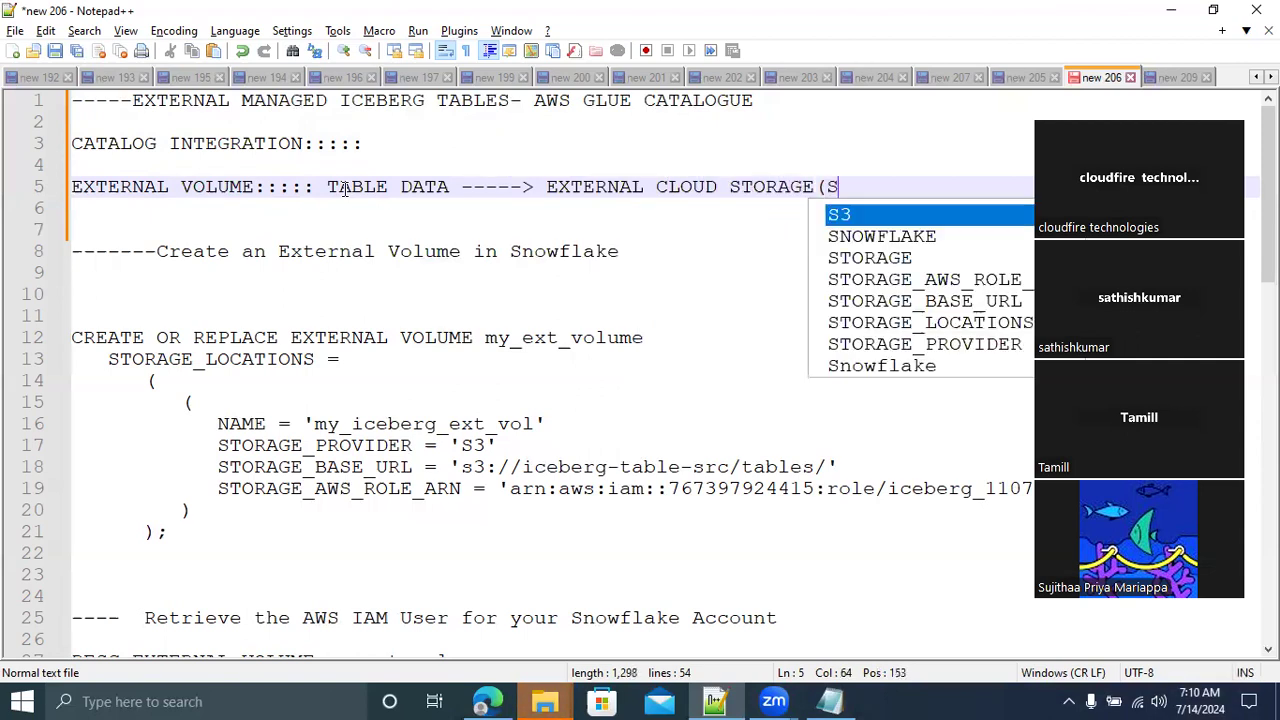
text(3))
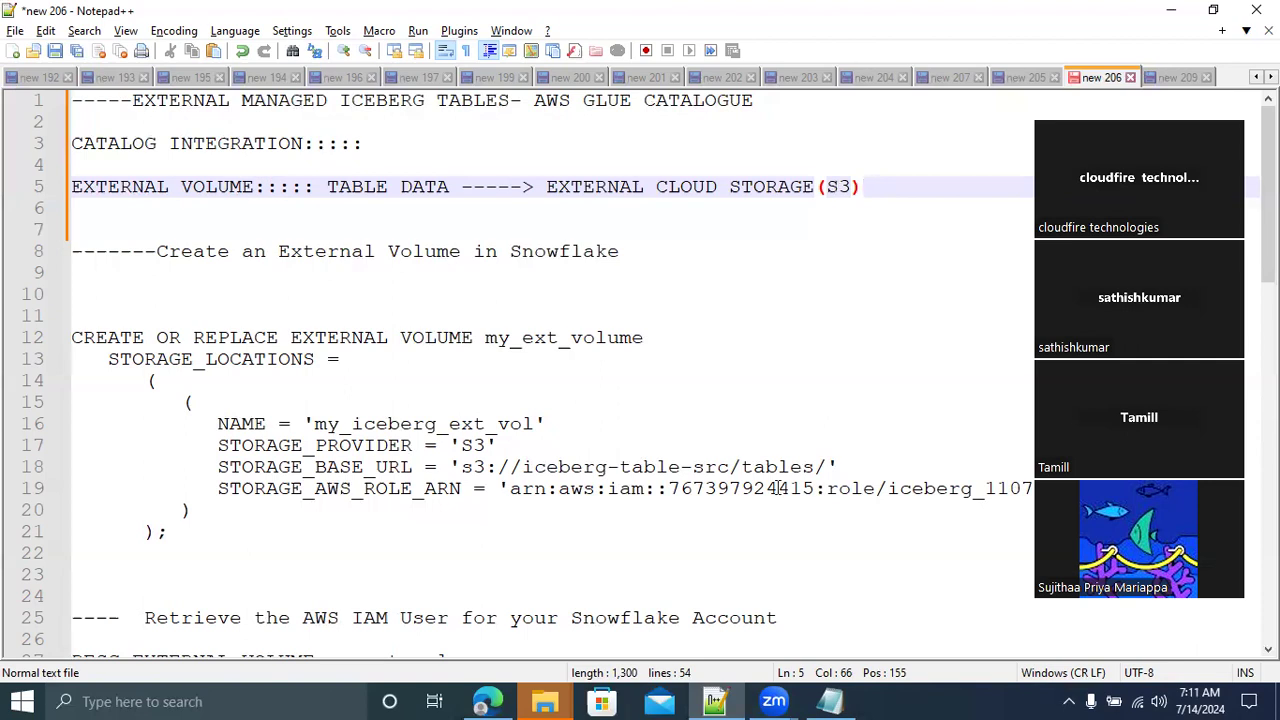
Switch to the AWS console in the browser, search for "AWS GLUE" and open the AWS Glue service in a new tab
click(488, 699)
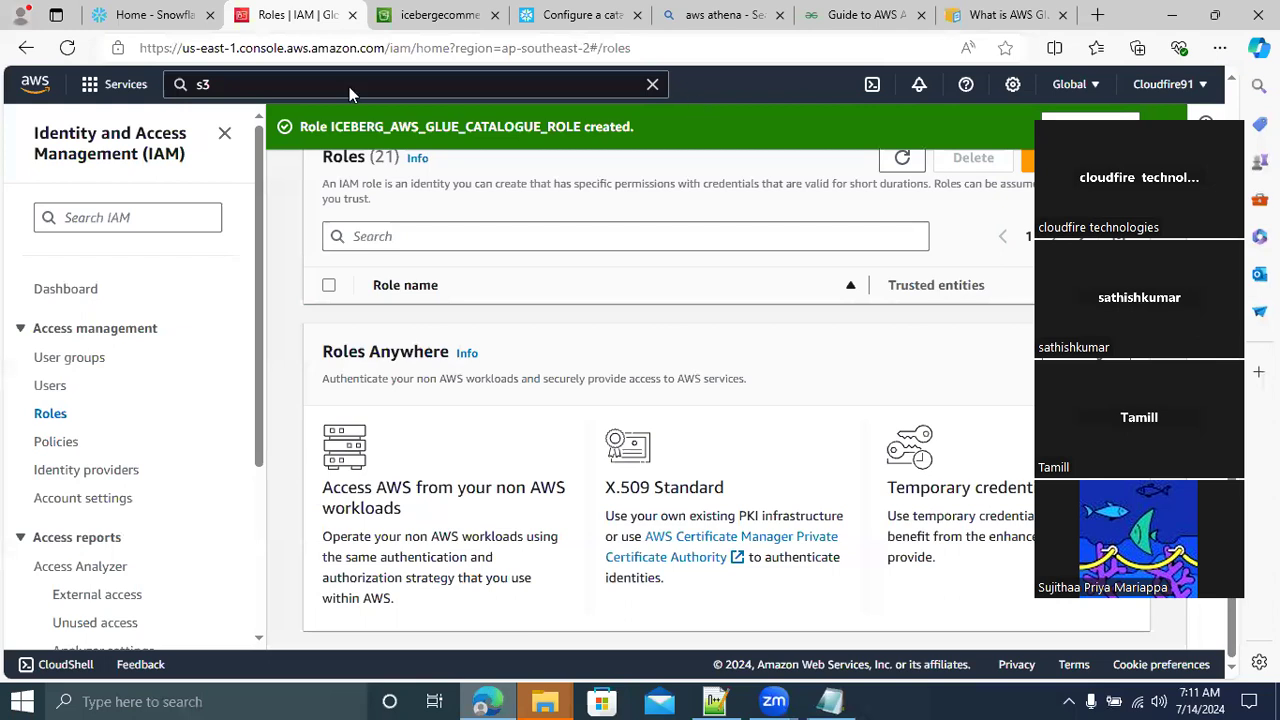
click(233, 84)
text(AWS)
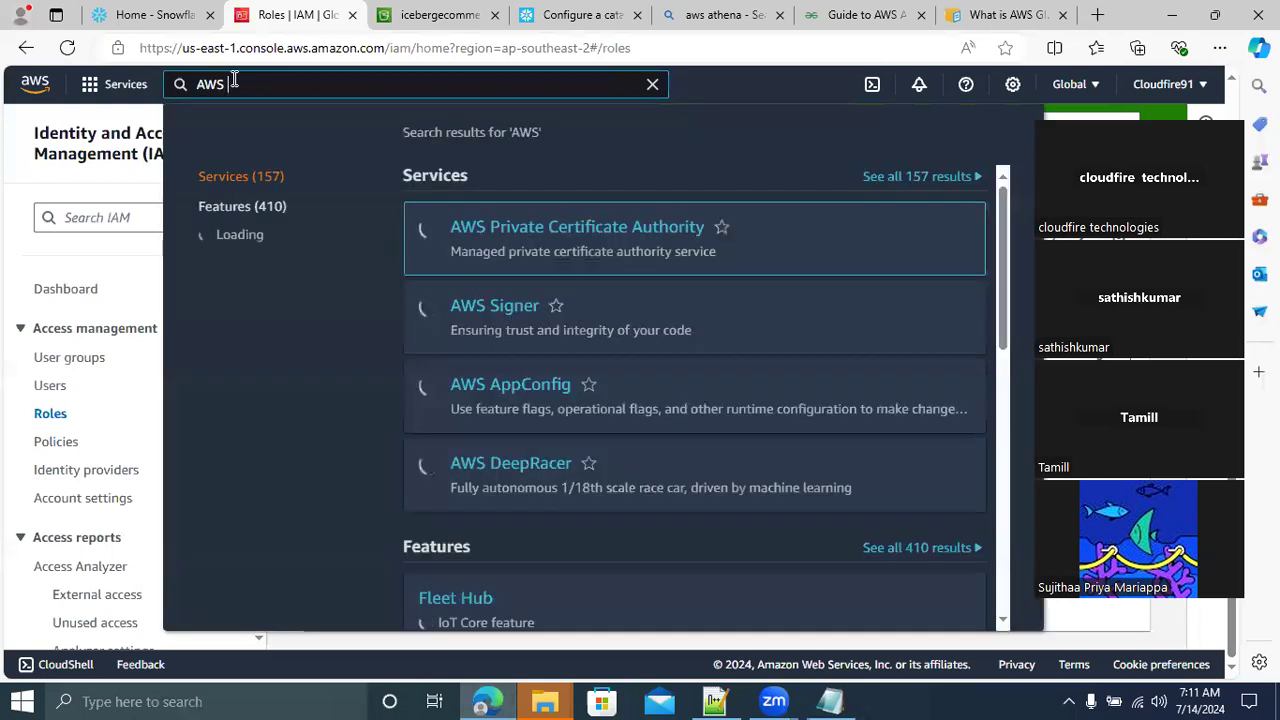
text( GLUE)
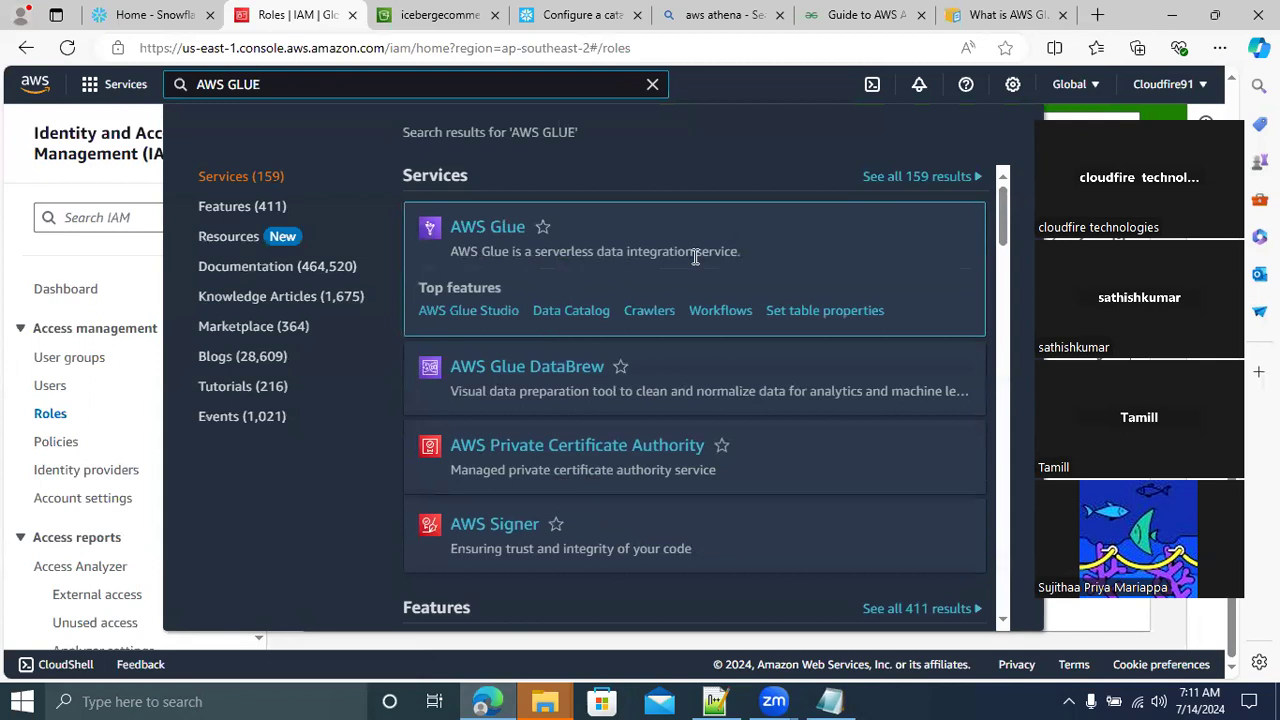
right_click(475, 240)
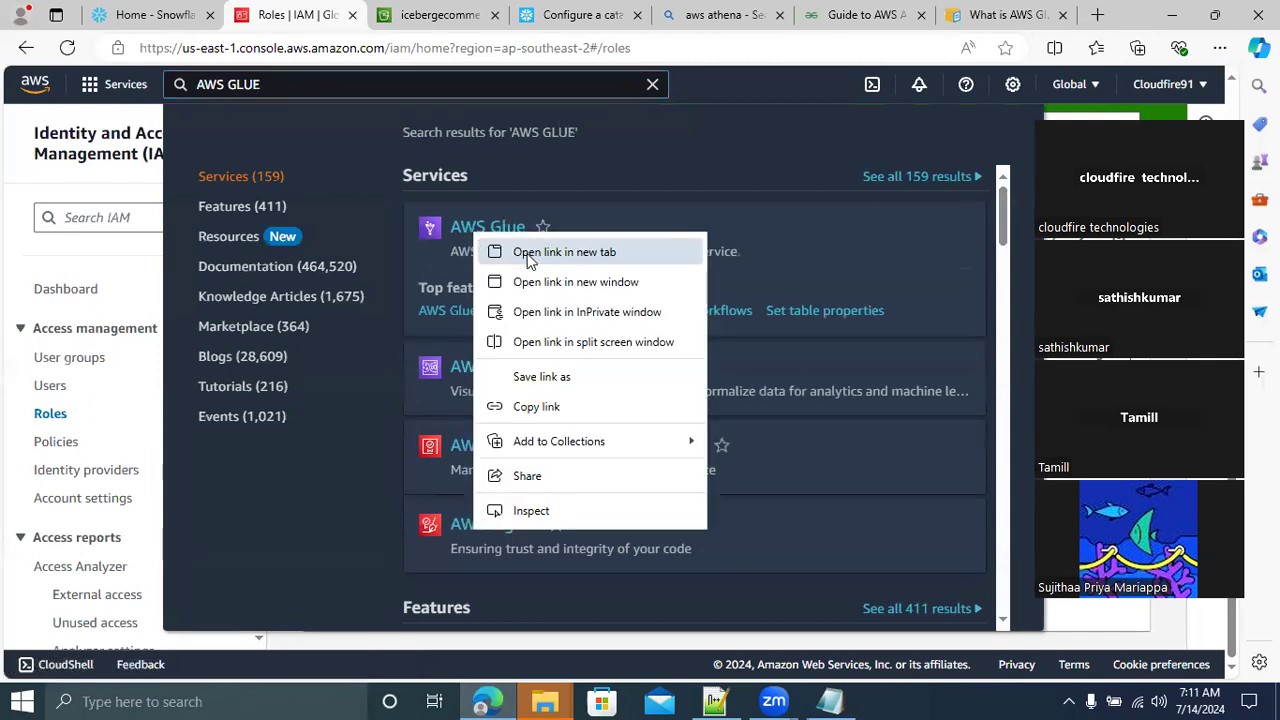
key(Escape)
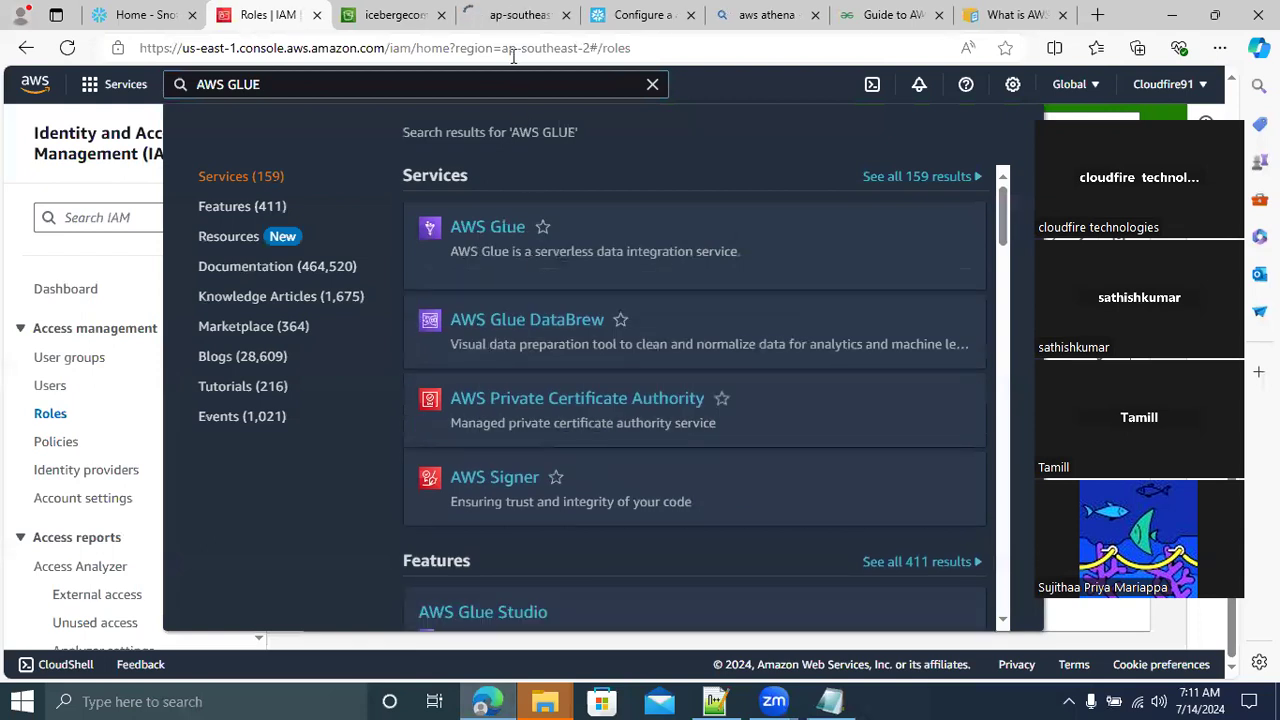
click(508, 22)
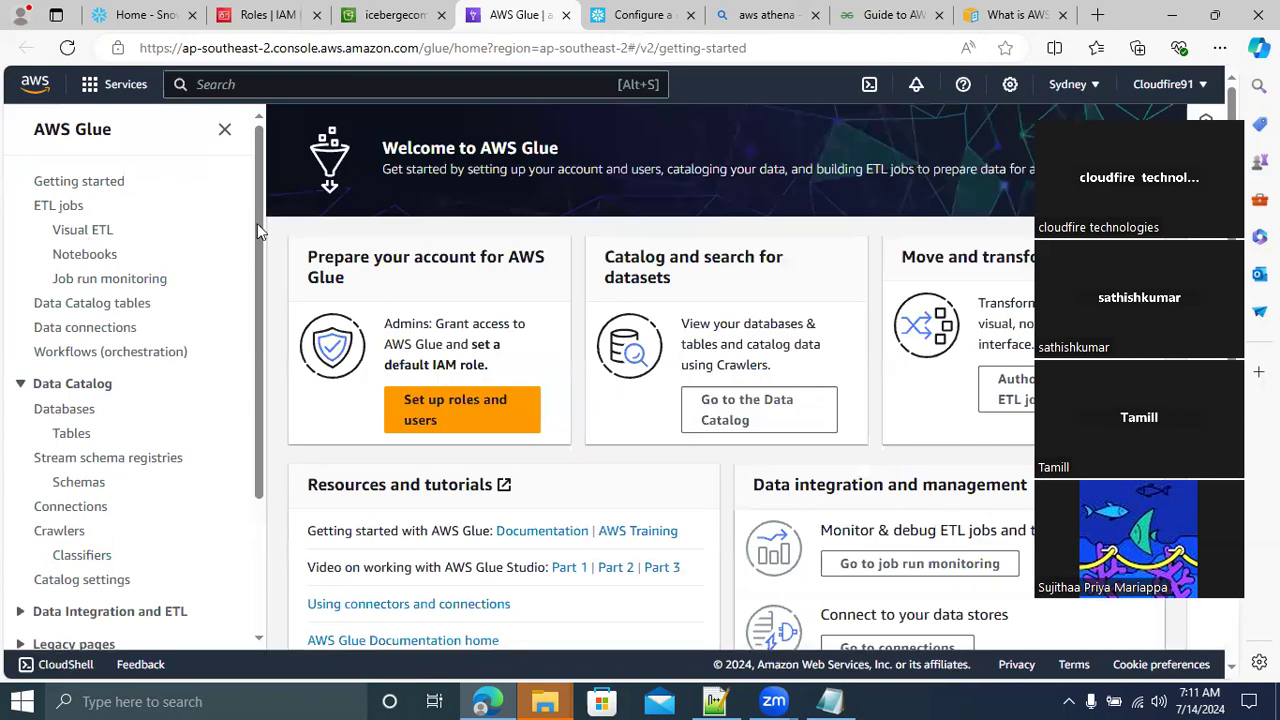
Go to the Data Catalog databases in AWS Glue and start adding a database
drag(257, 223, 260, 292)
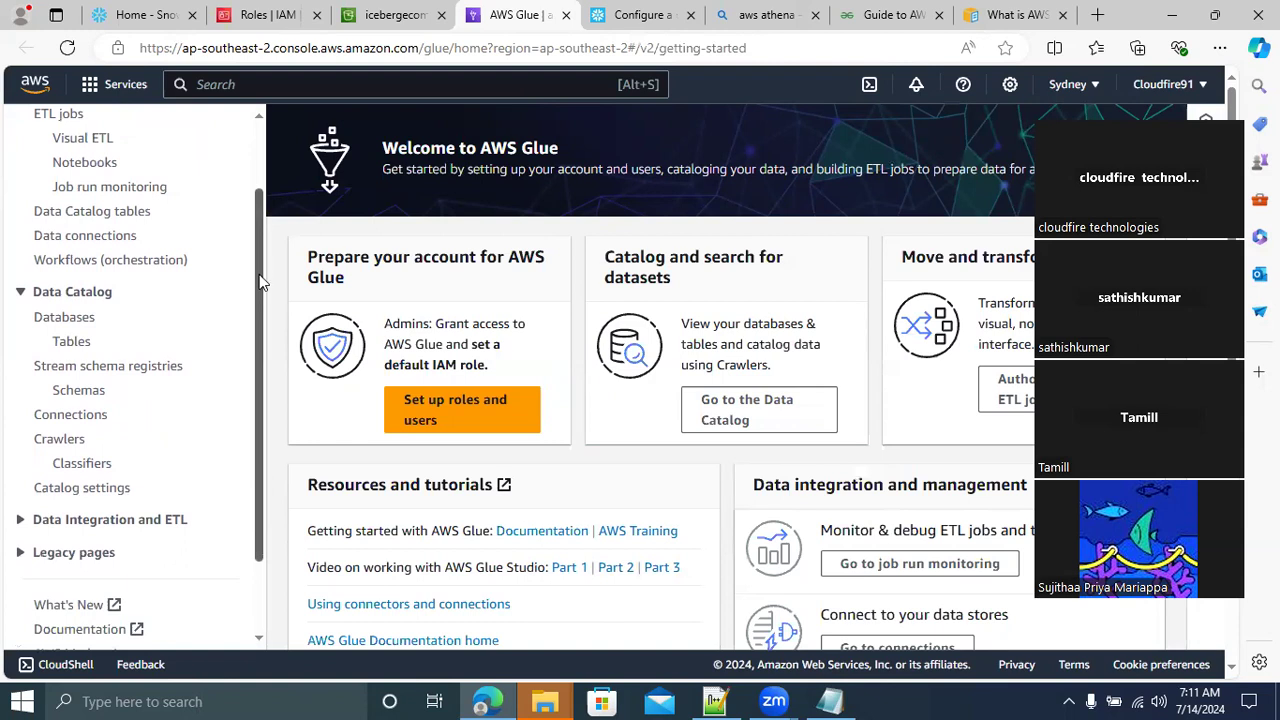
drag(258, 293, 255, 251)
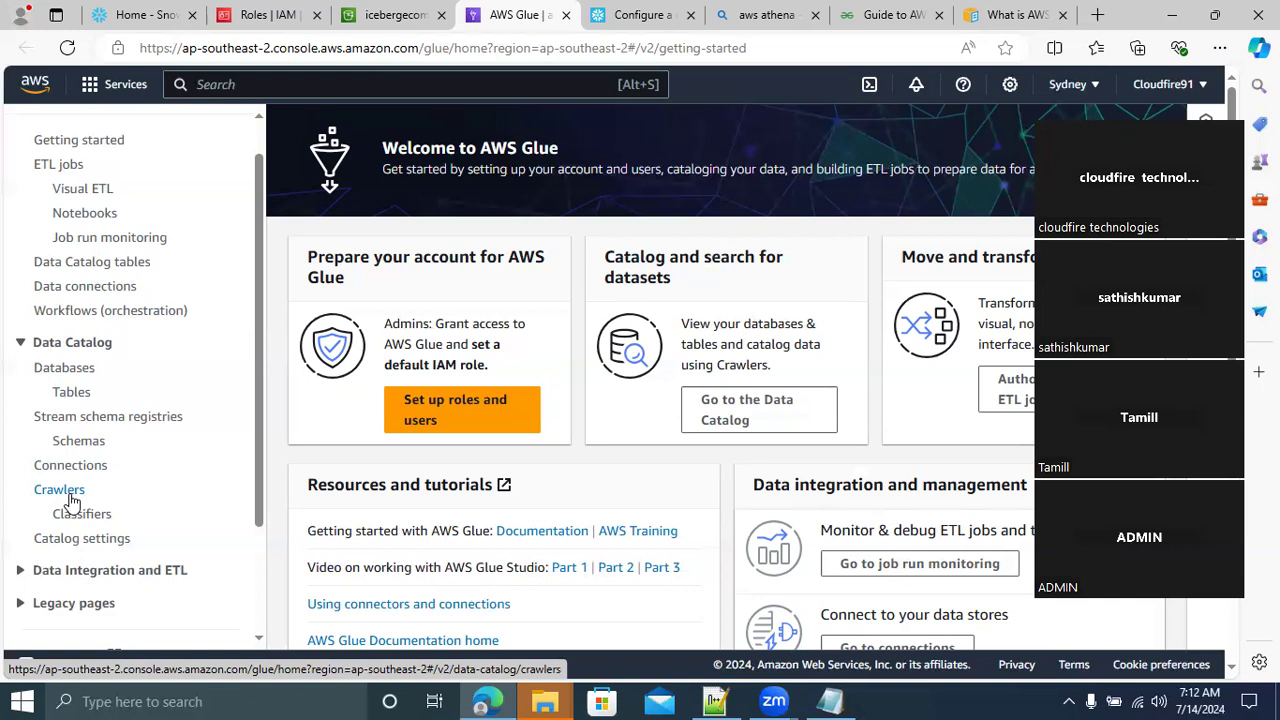
click(68, 372)
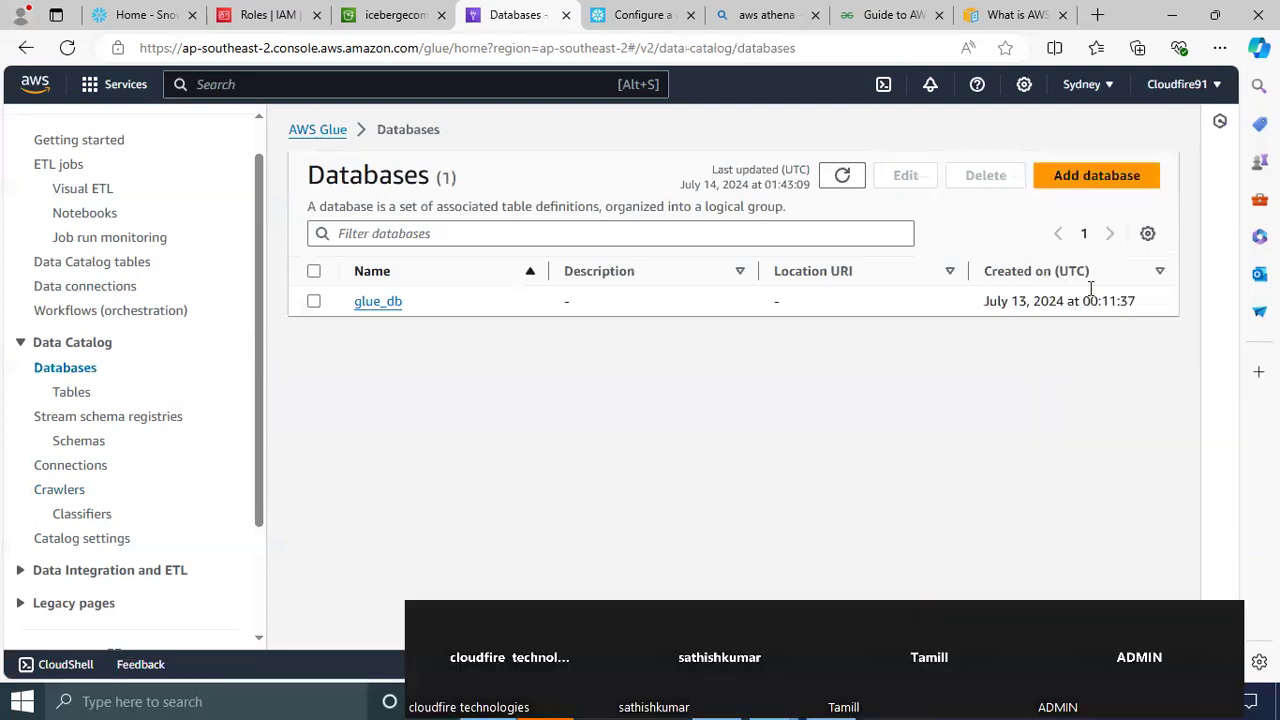
click(1088, 180)
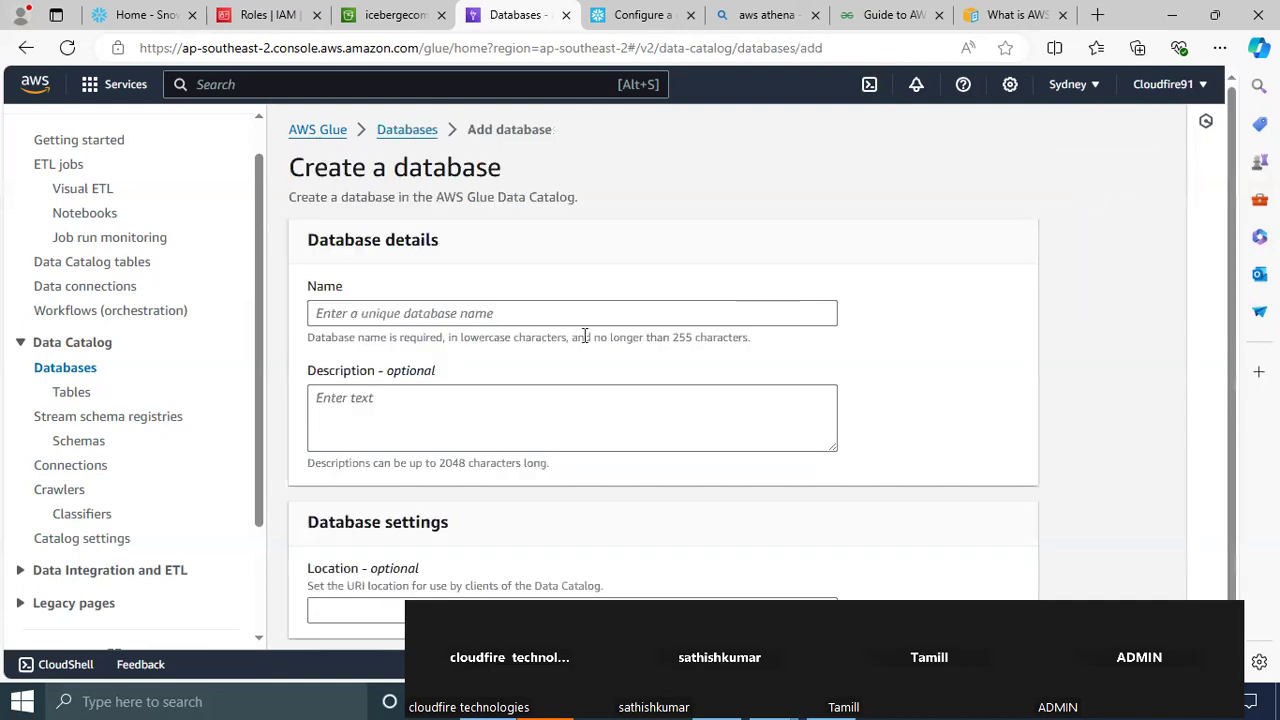
Try to create the database with the uppercase name ICEBERG_DB
click(362, 313)
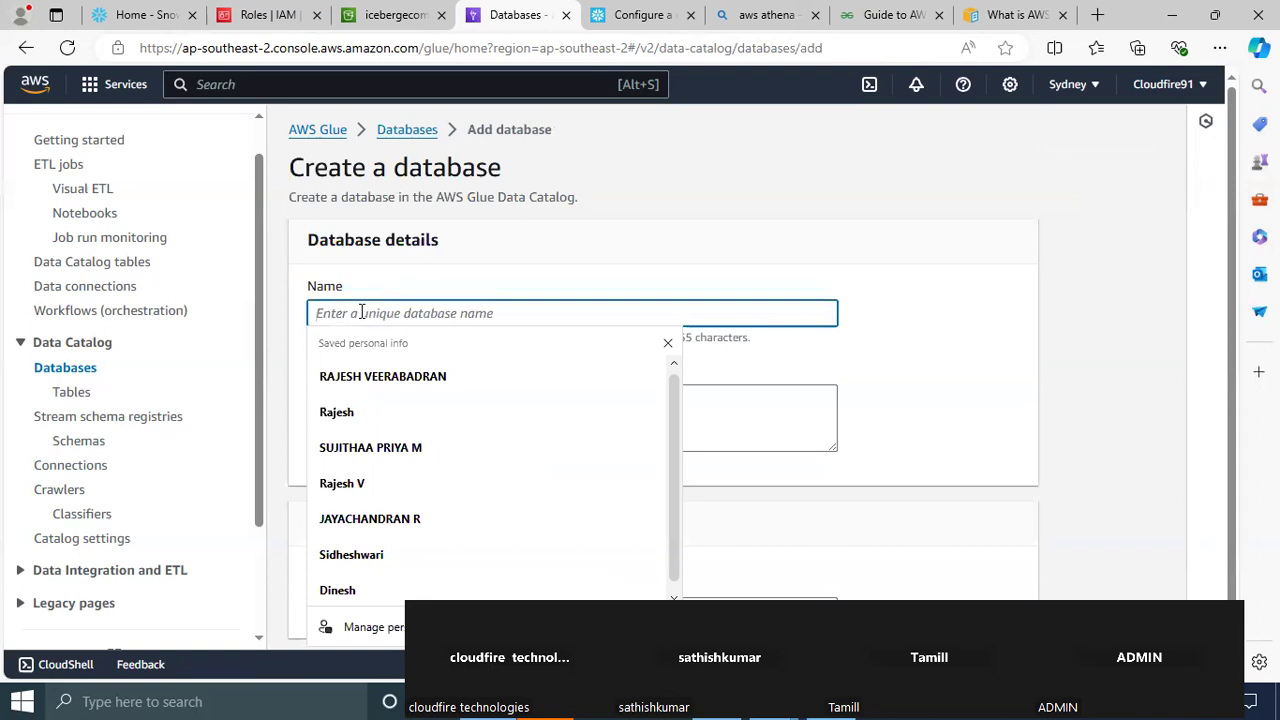
text(ICEBERG)
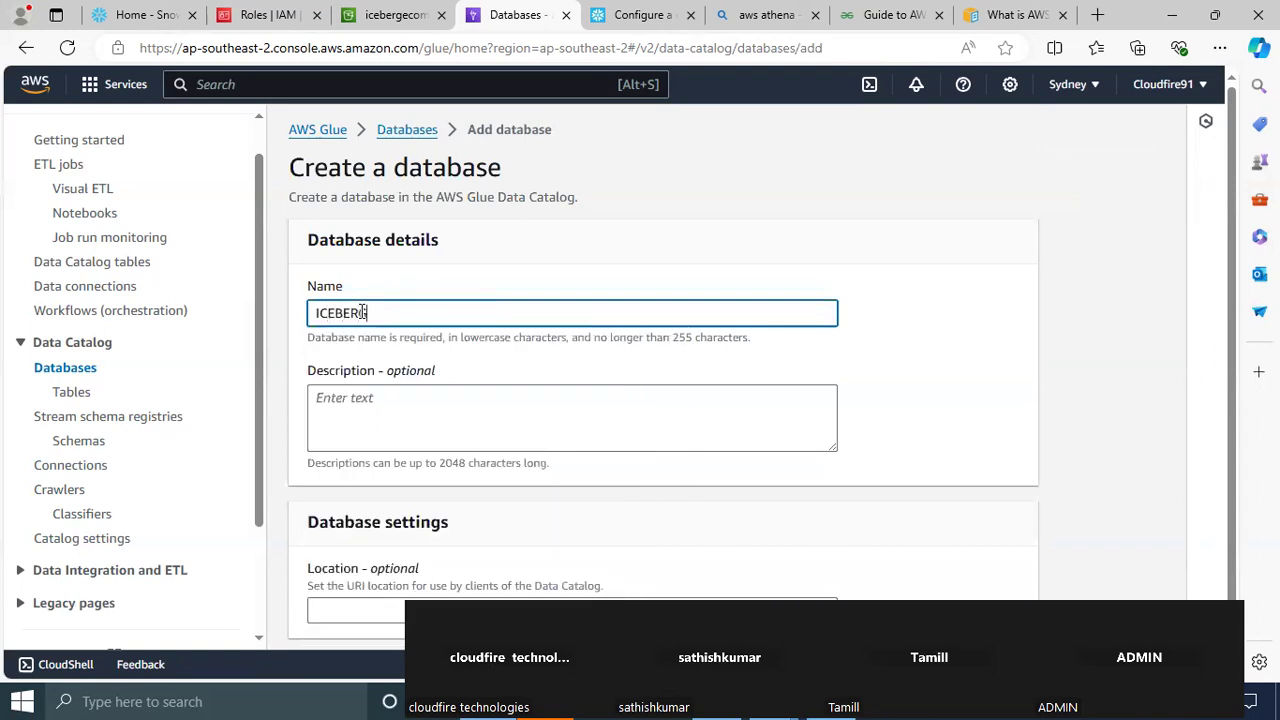
text(_DB)
scroll(1236, 364, down, 1)
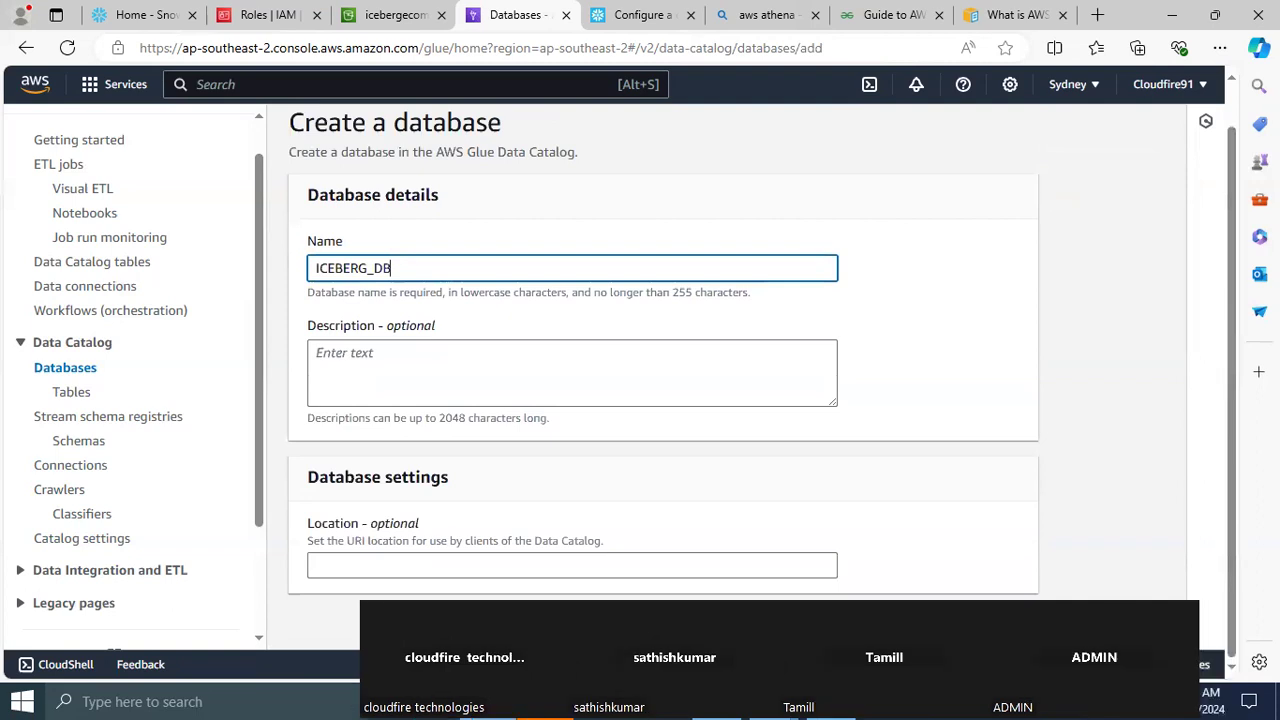
click(969, 628)
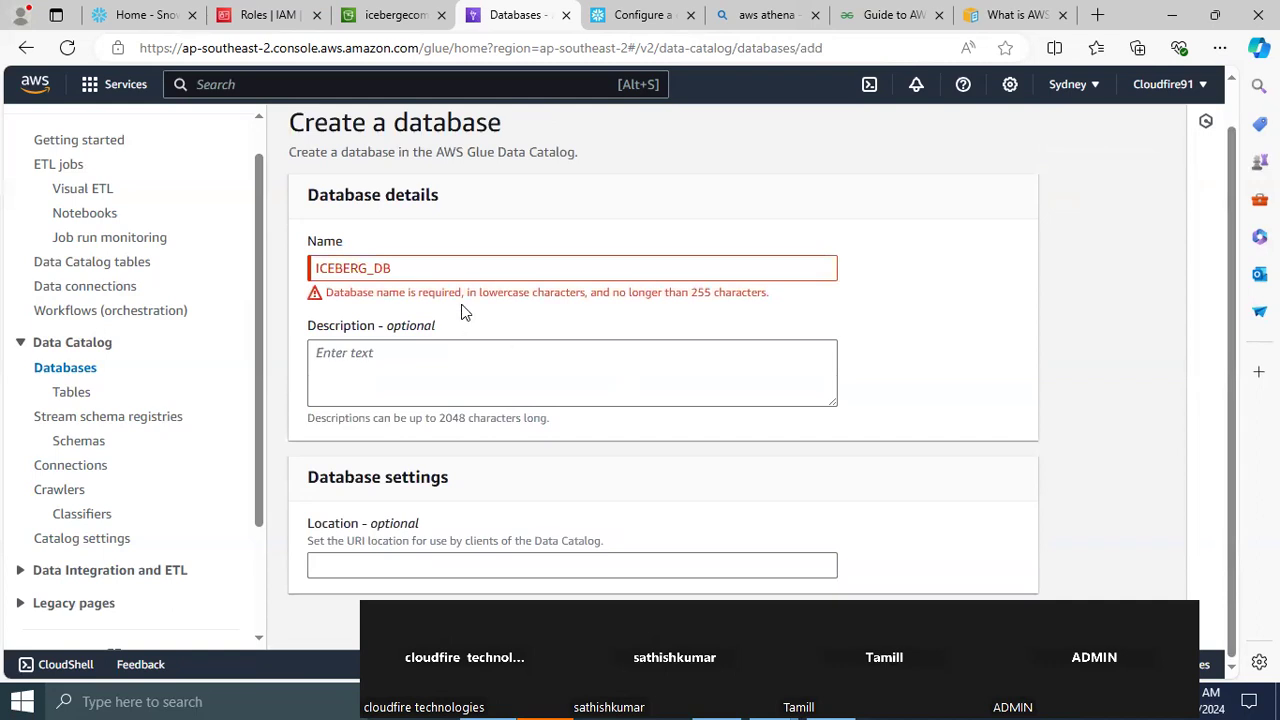
Replace the database name with iceberg_db, create the database and open its details page
click(423, 269)
key(BackSpace)
key(BackSpace)
key(BackSpace)
key(BackSpace)
key(BackSpace)
key(BackSpace)
key(BackSpace)
key(BackSpace)
key(BackSpace)
key(BackSpace)
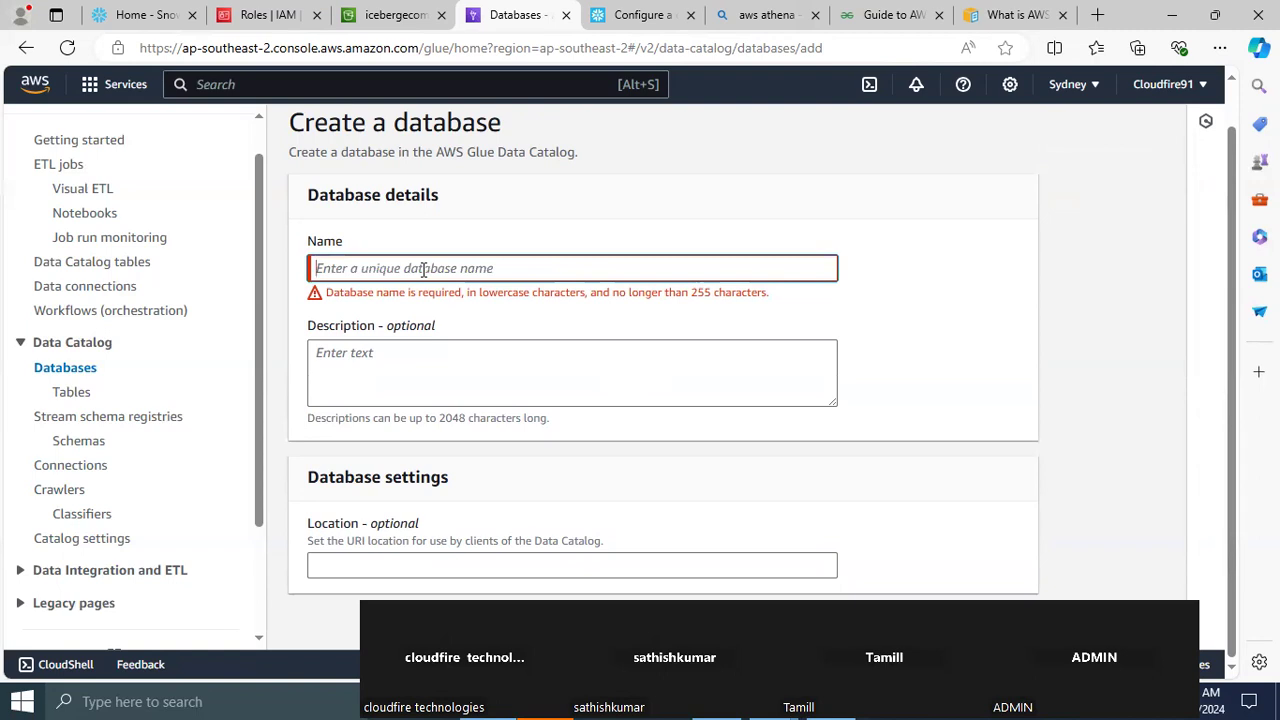
text(iceber)
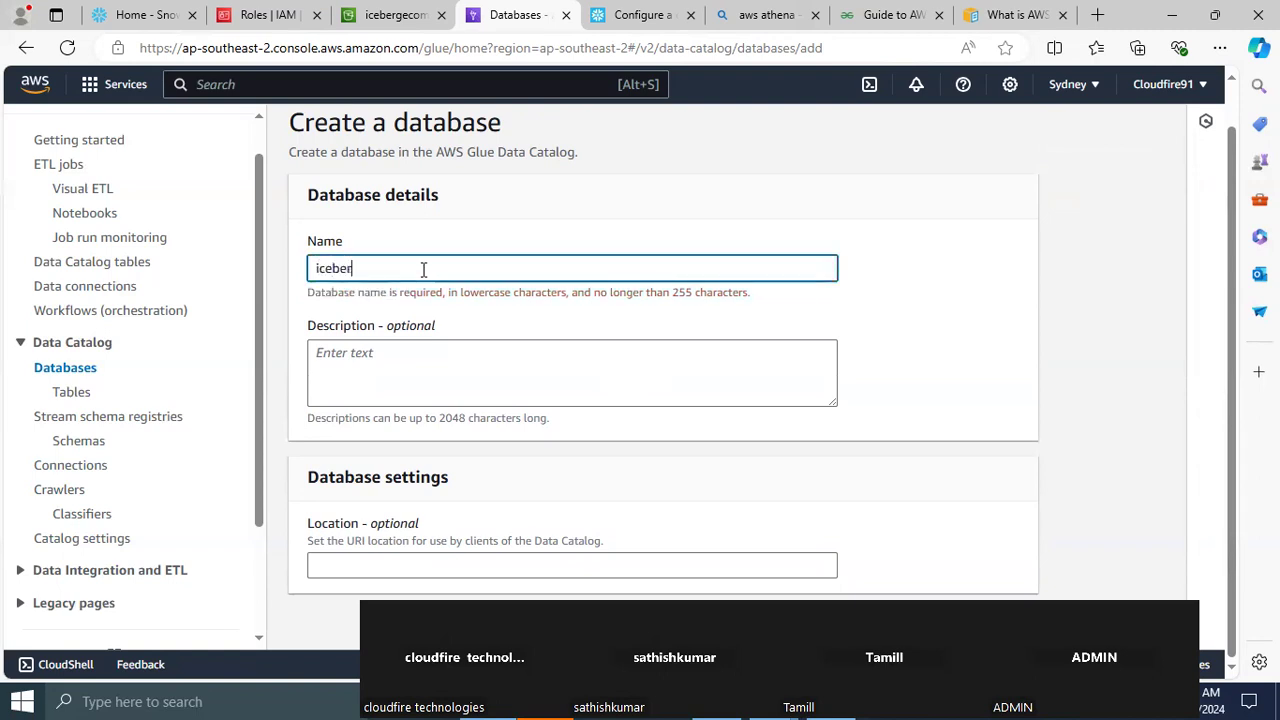
text(g_db)
click(973, 625)
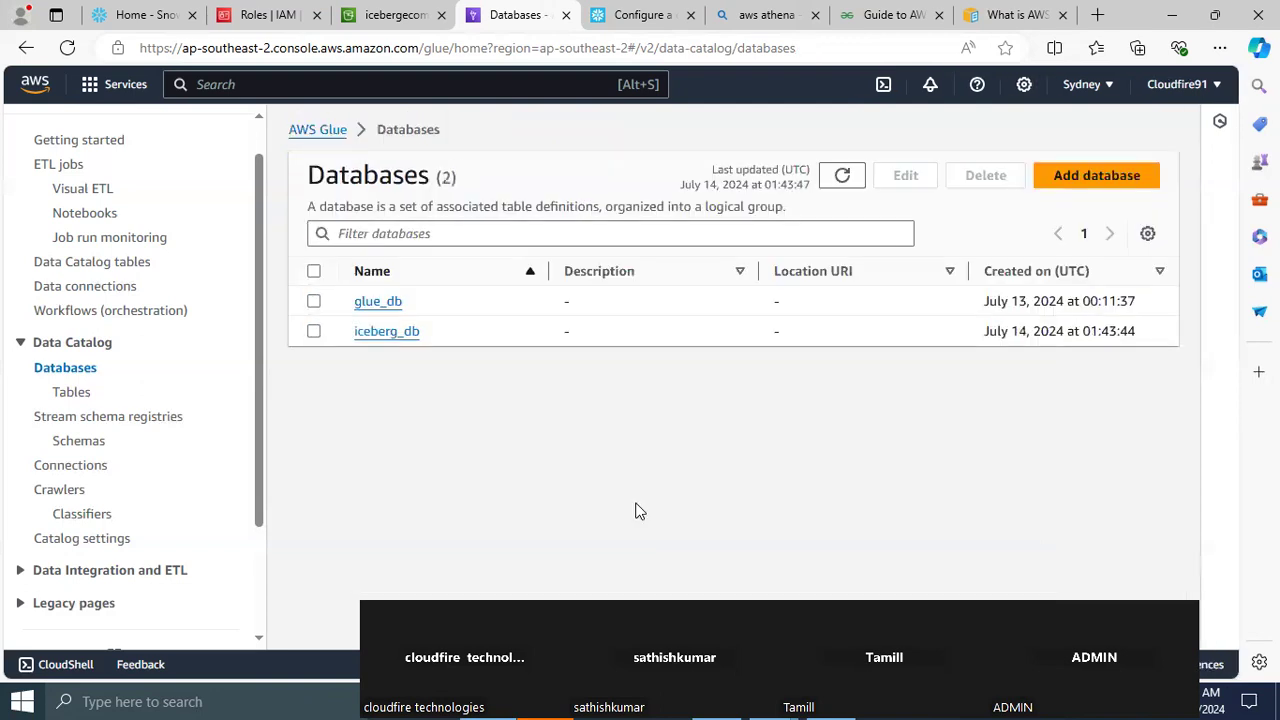
click(381, 337)
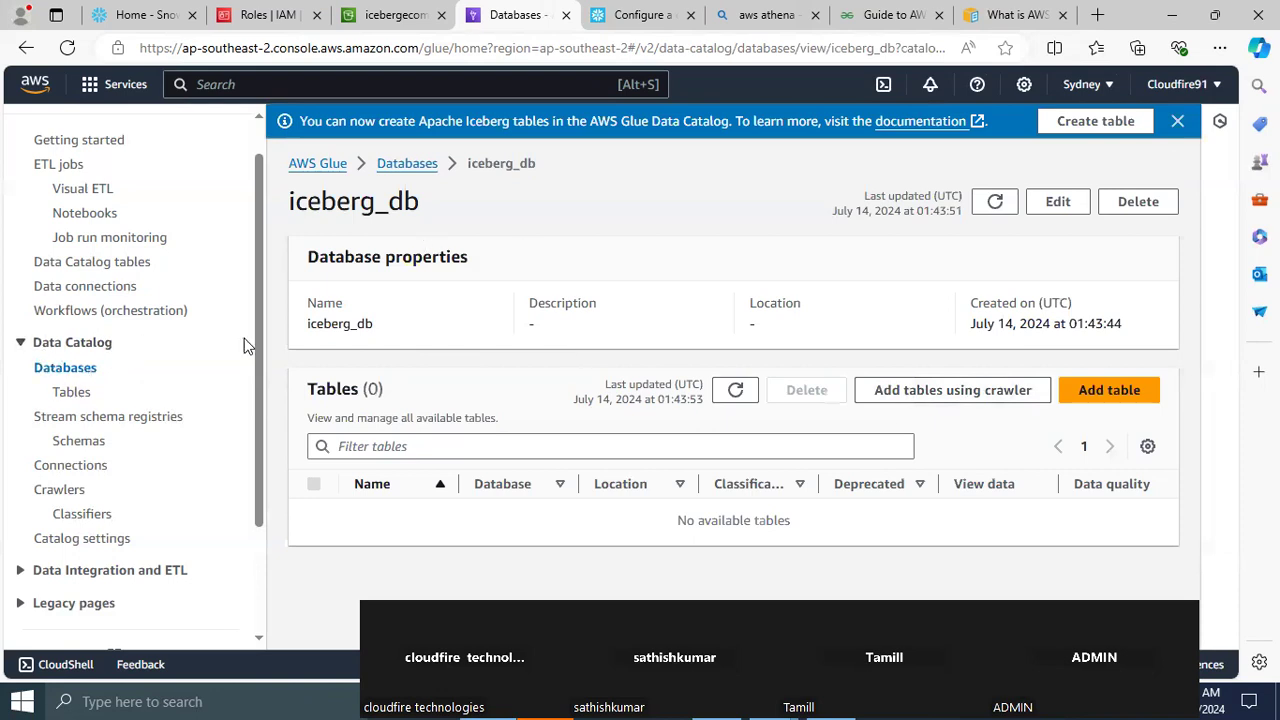
Search the AWS console for "aws athena", open the Athena service in a new tab and switch to it
click(235, 84)
text(aws the)
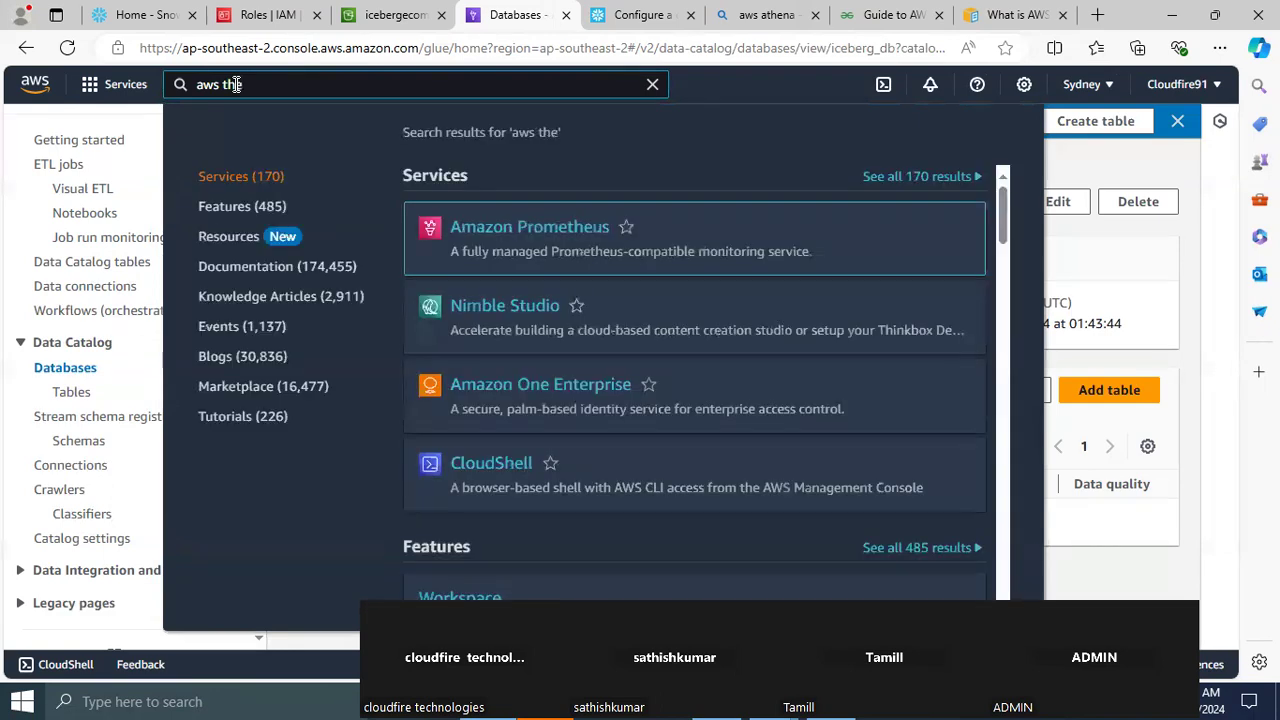
key(BackSpace)
key(BackSpace)
key(BackSpace)
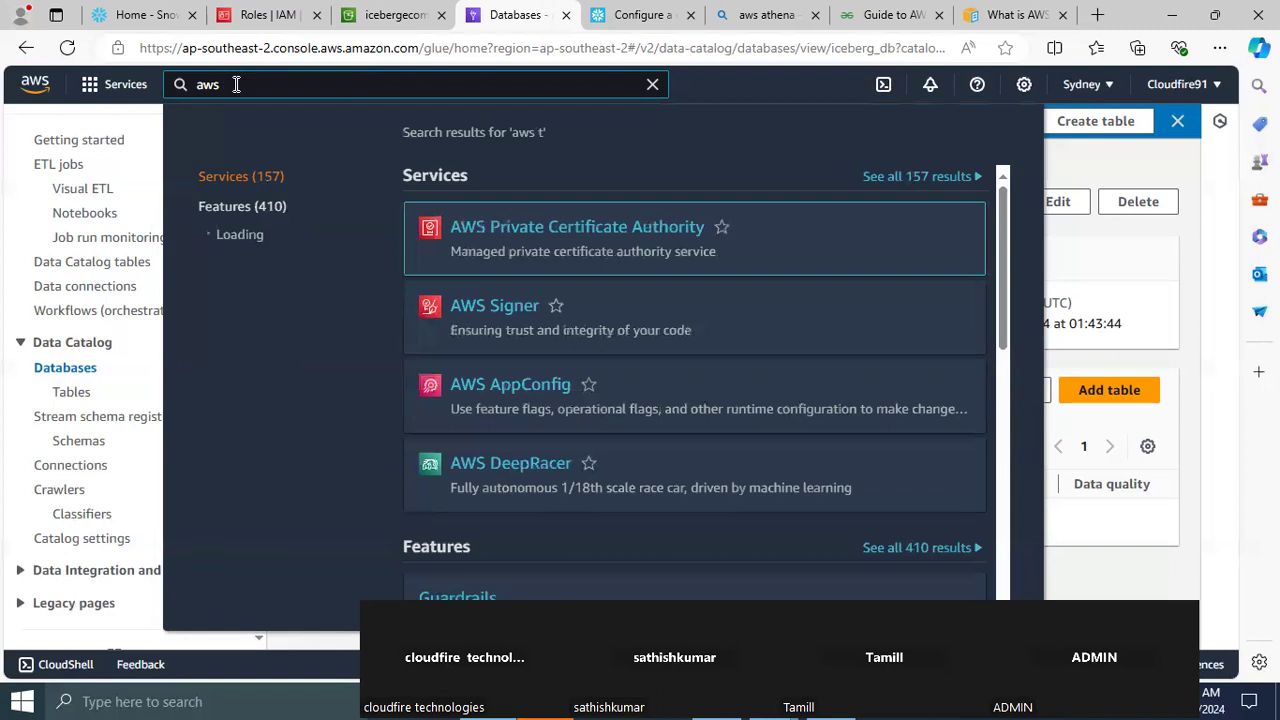
text(athena)
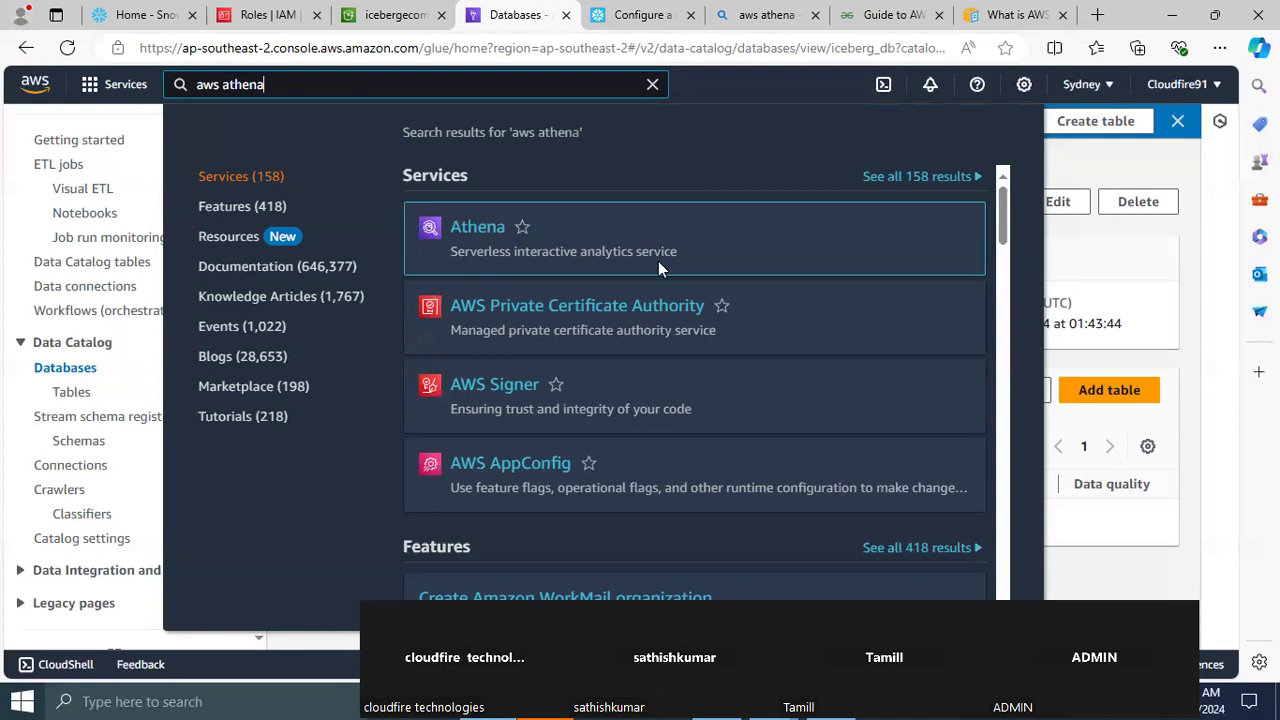
right_click(489, 234)
click(567, 244)
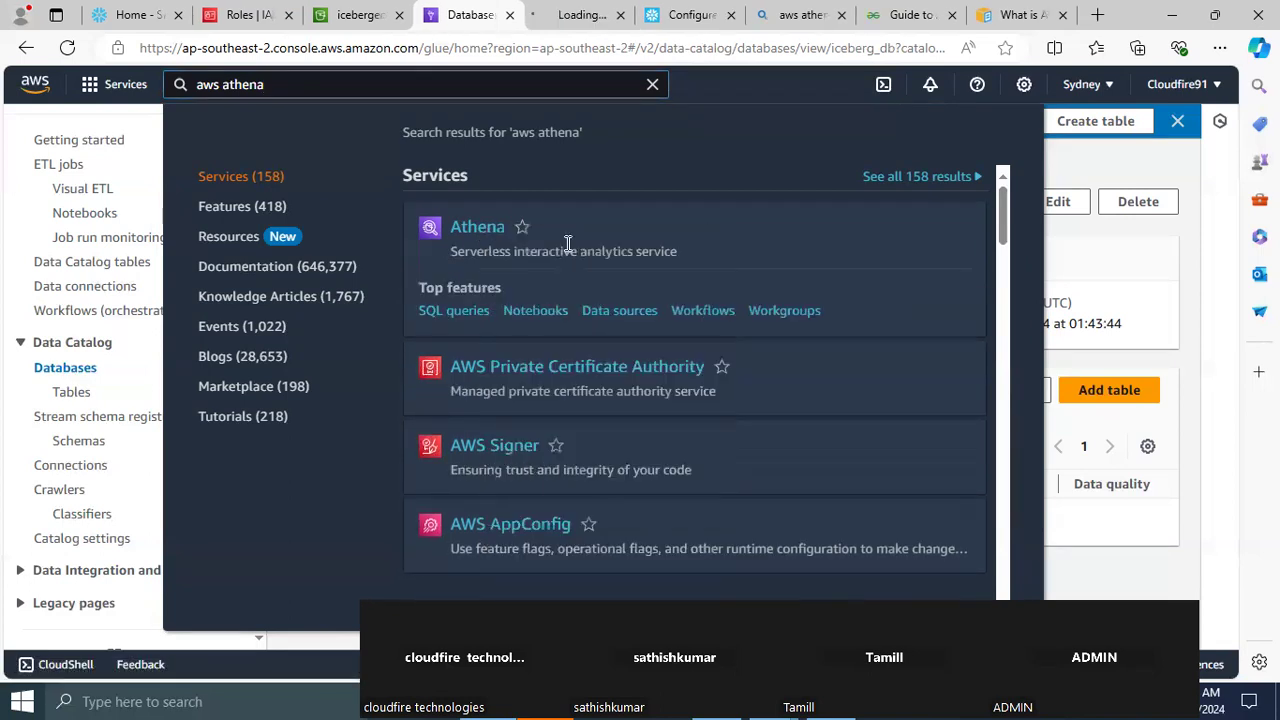
click(556, 18)
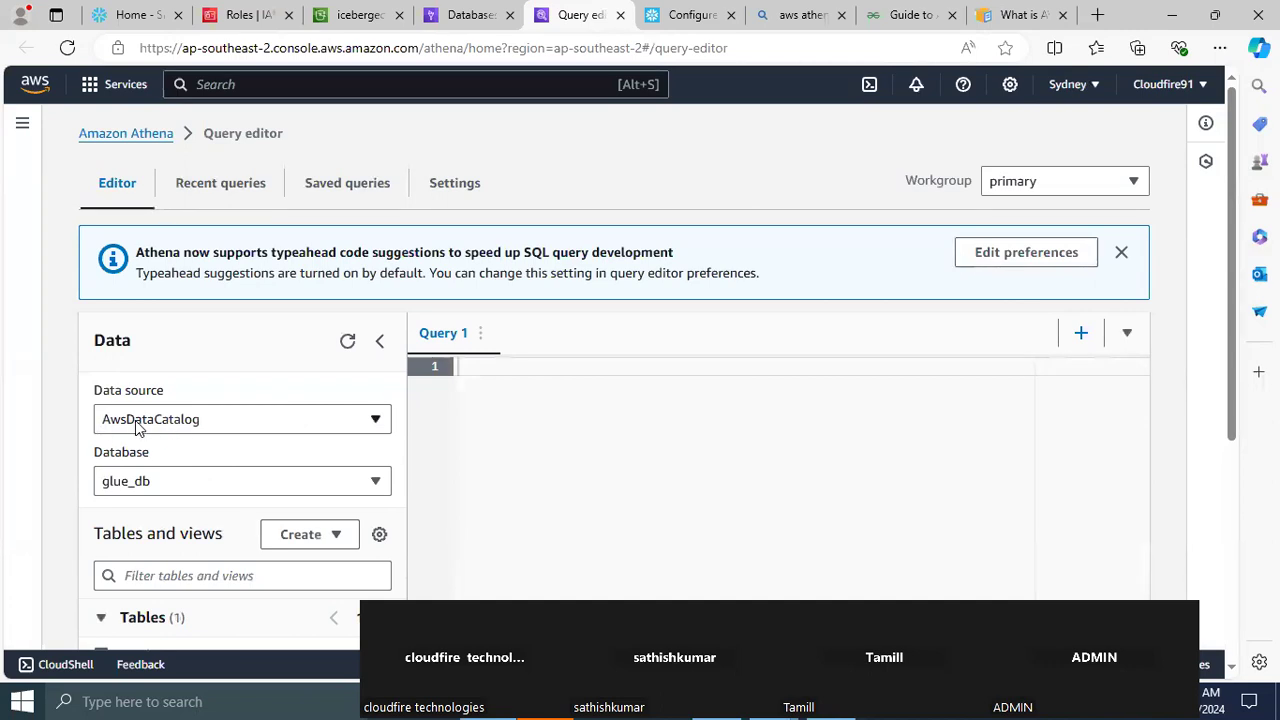
Choose AwsDataCatalog as the data source and iceberg_db as the database in the Athena query editor
click(247, 420)
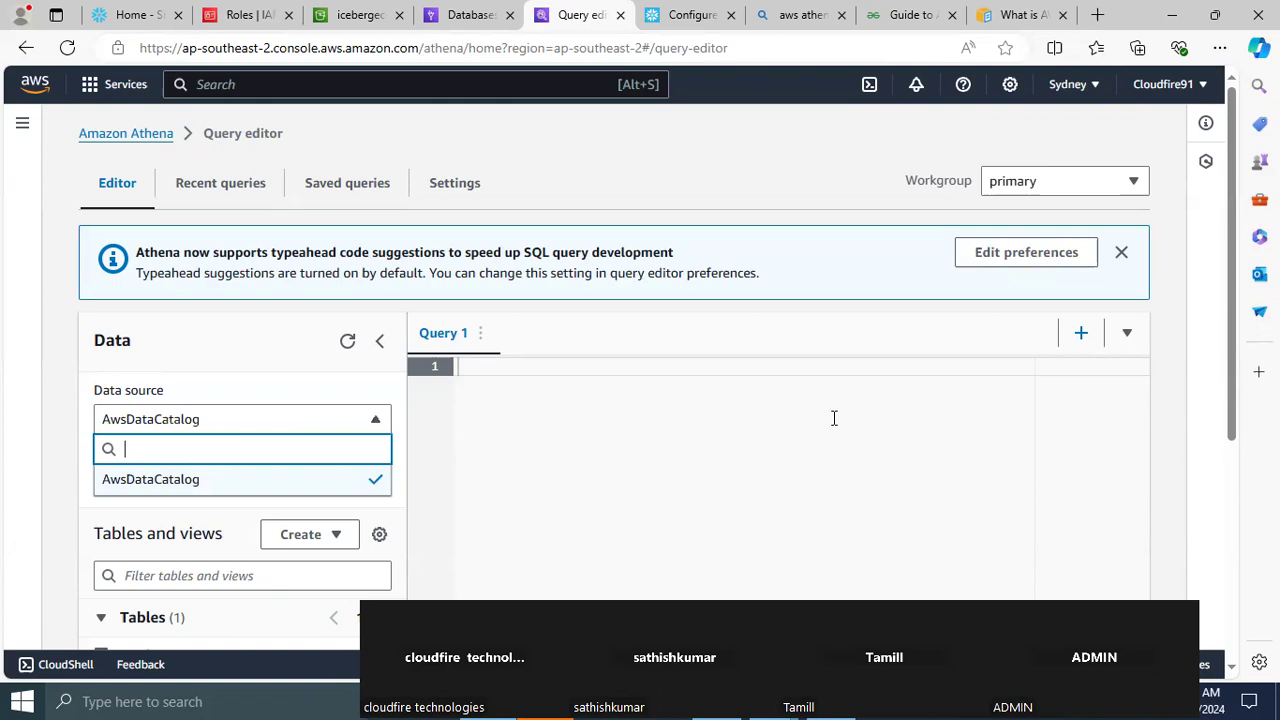
click(152, 486)
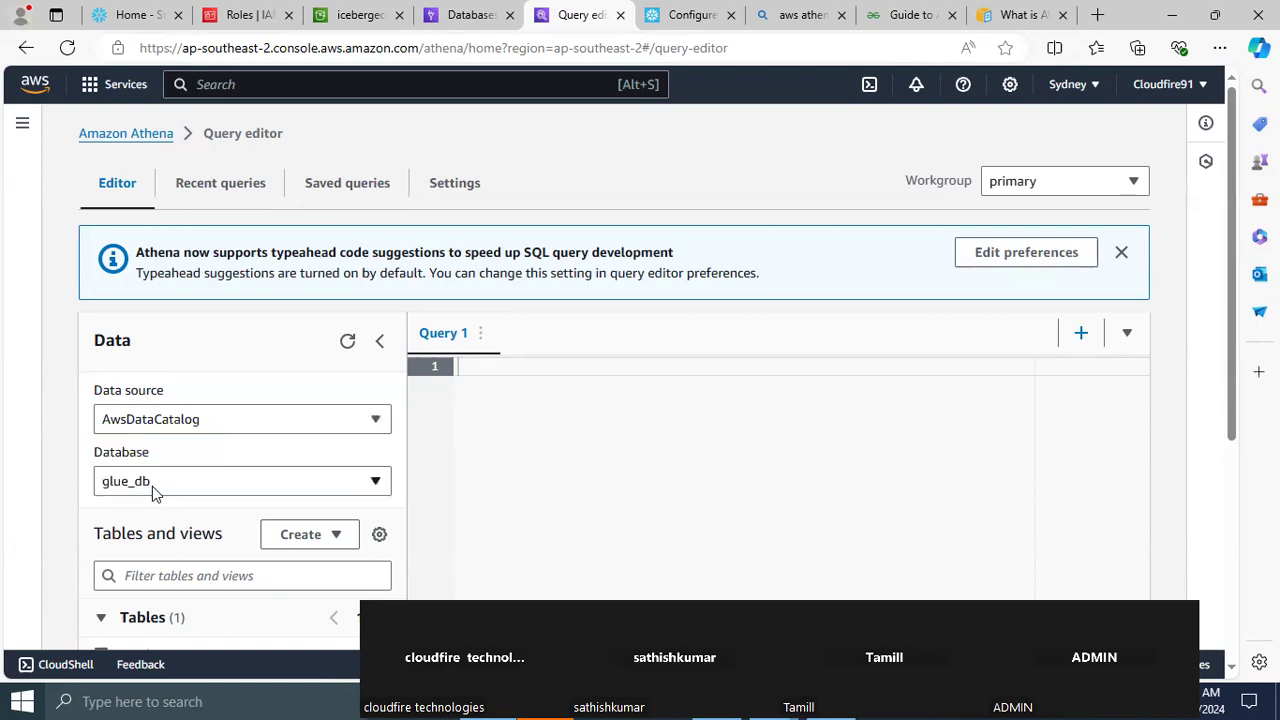
click(299, 484)
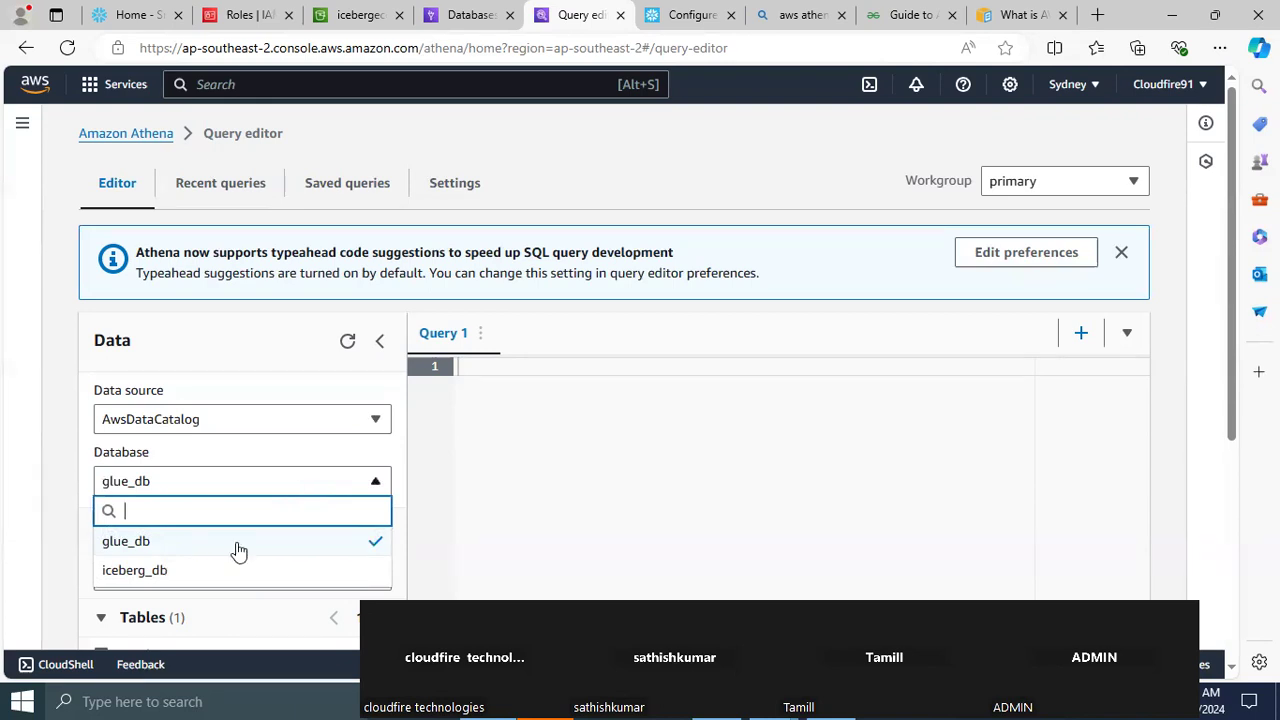
click(140, 570)
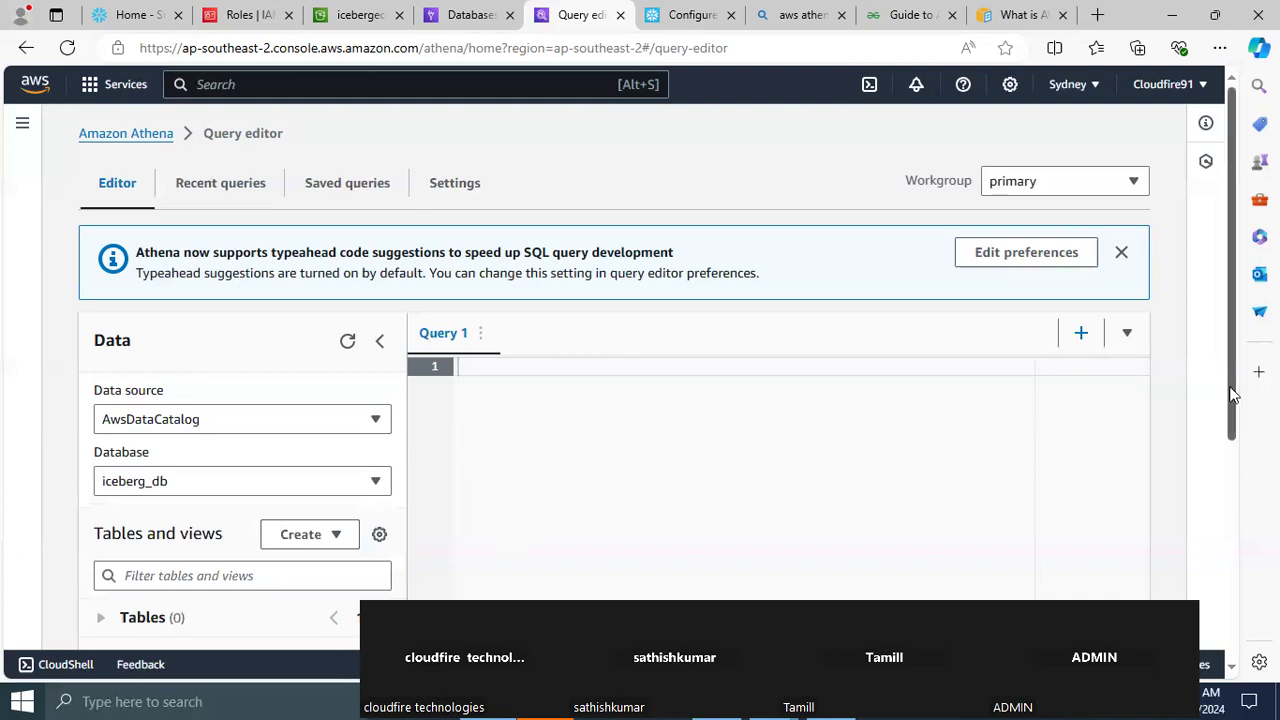
right_click(1238, 472)
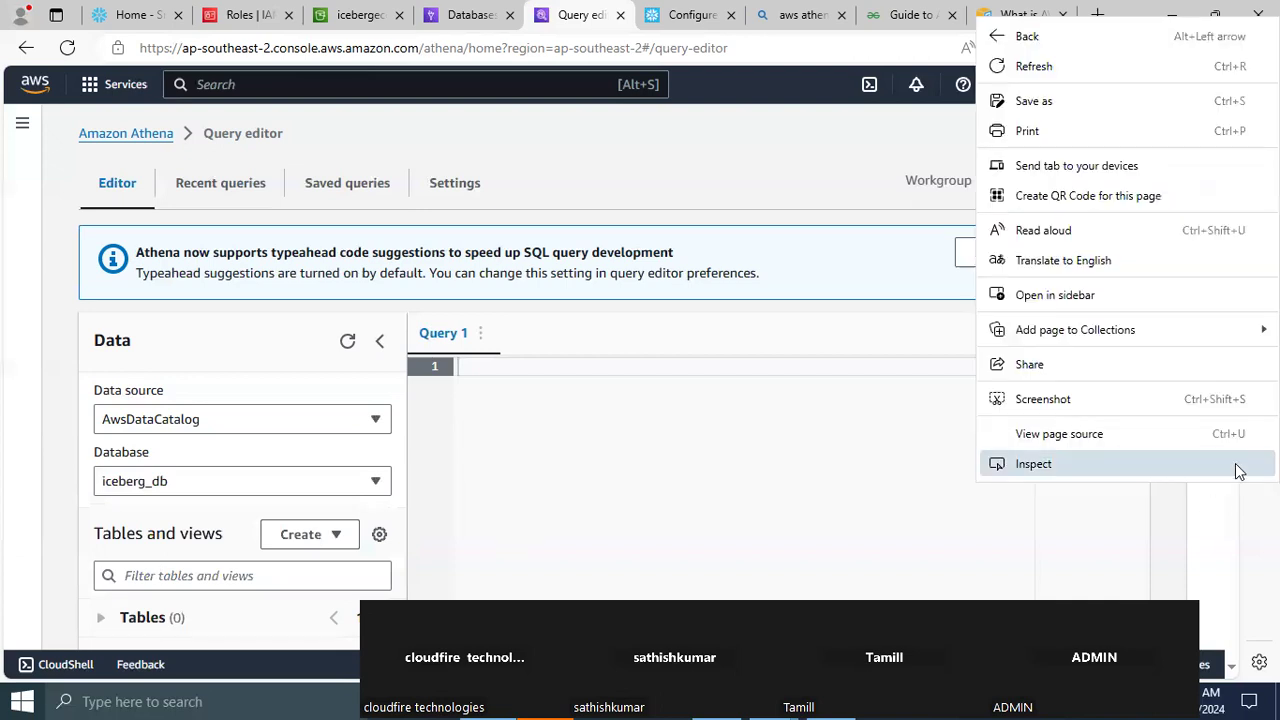
click(1089, 551)
Add several blank lines in the empty Query 1 editor
drag(1238, 385, 1220, 445)
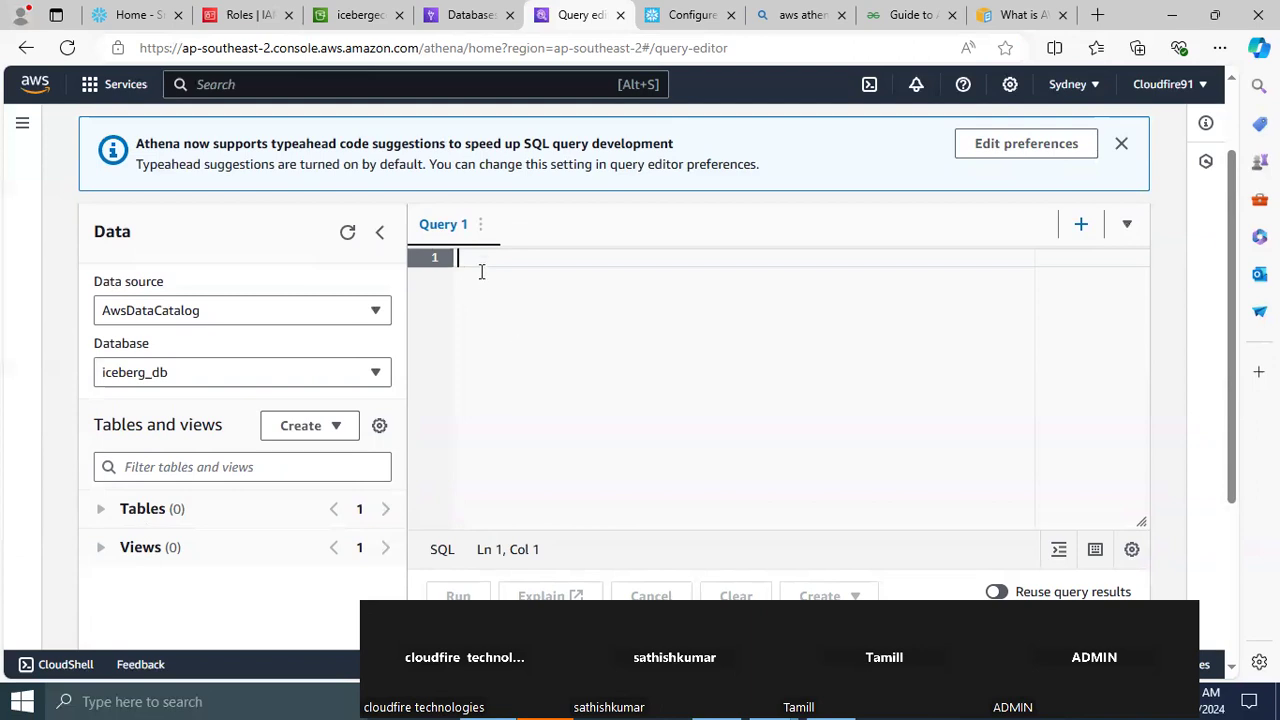
key(Return)
key(Return)
key(Return)
key(Return)
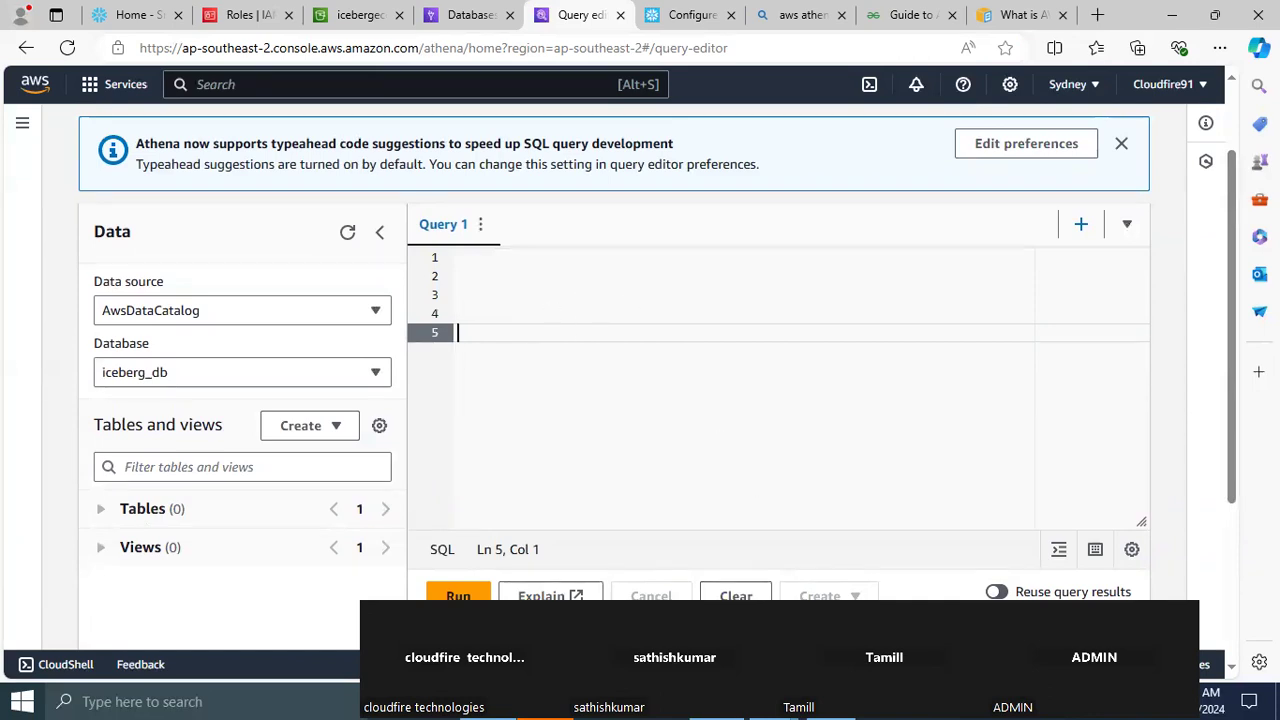
Switch to Notepad++, look through the SQL notes in new 206 and open the new 209 document
key(alt+Tab)
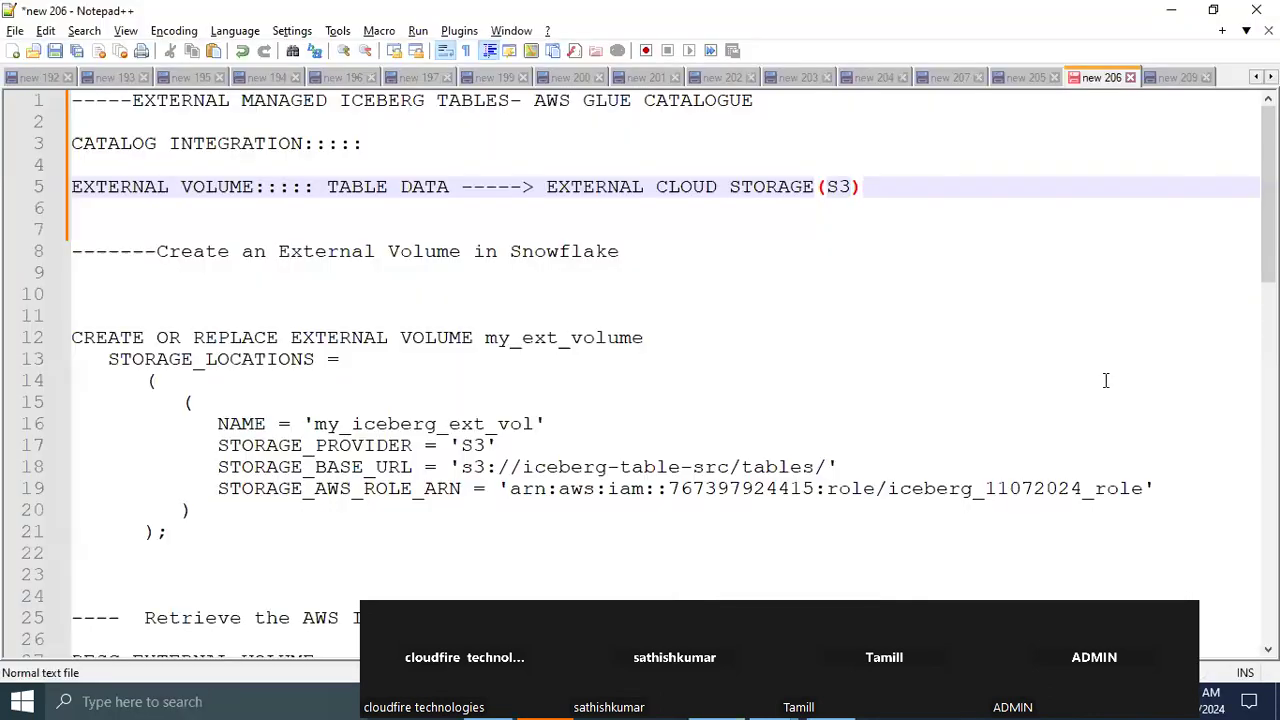
drag(1268, 190, 1268, 370)
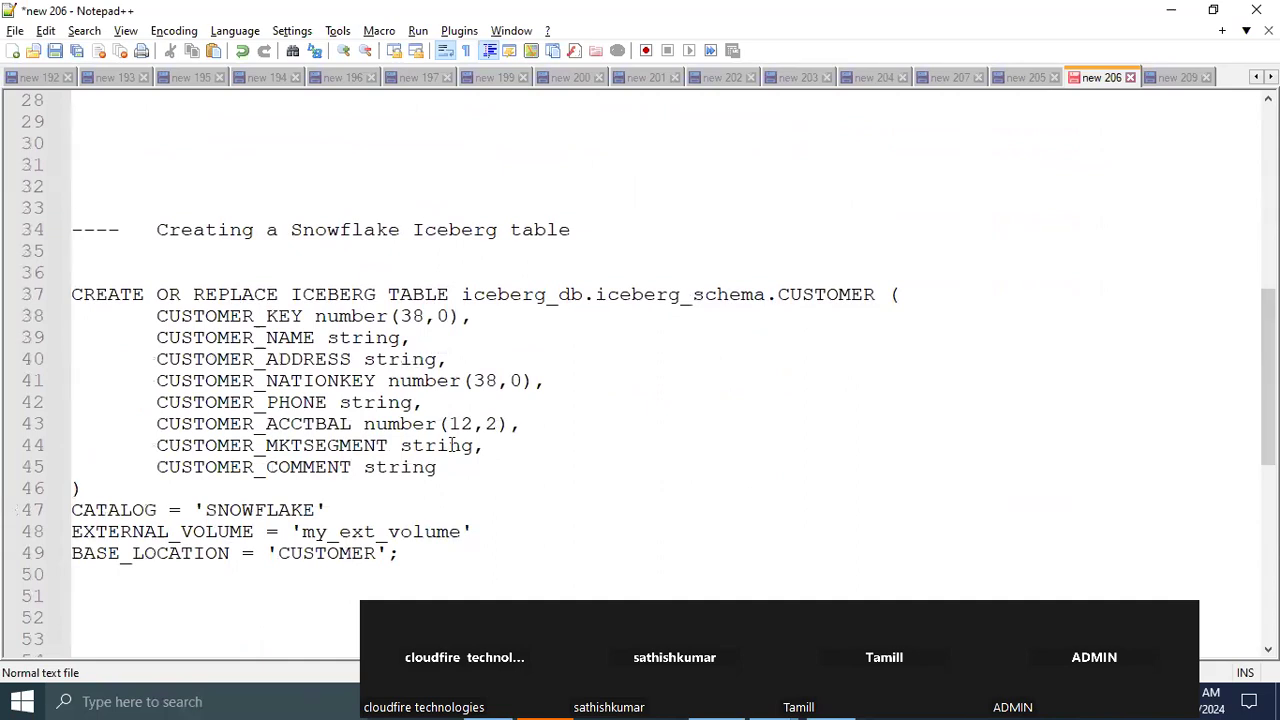
drag(1268, 378, 1268, 190)
click(1175, 80)
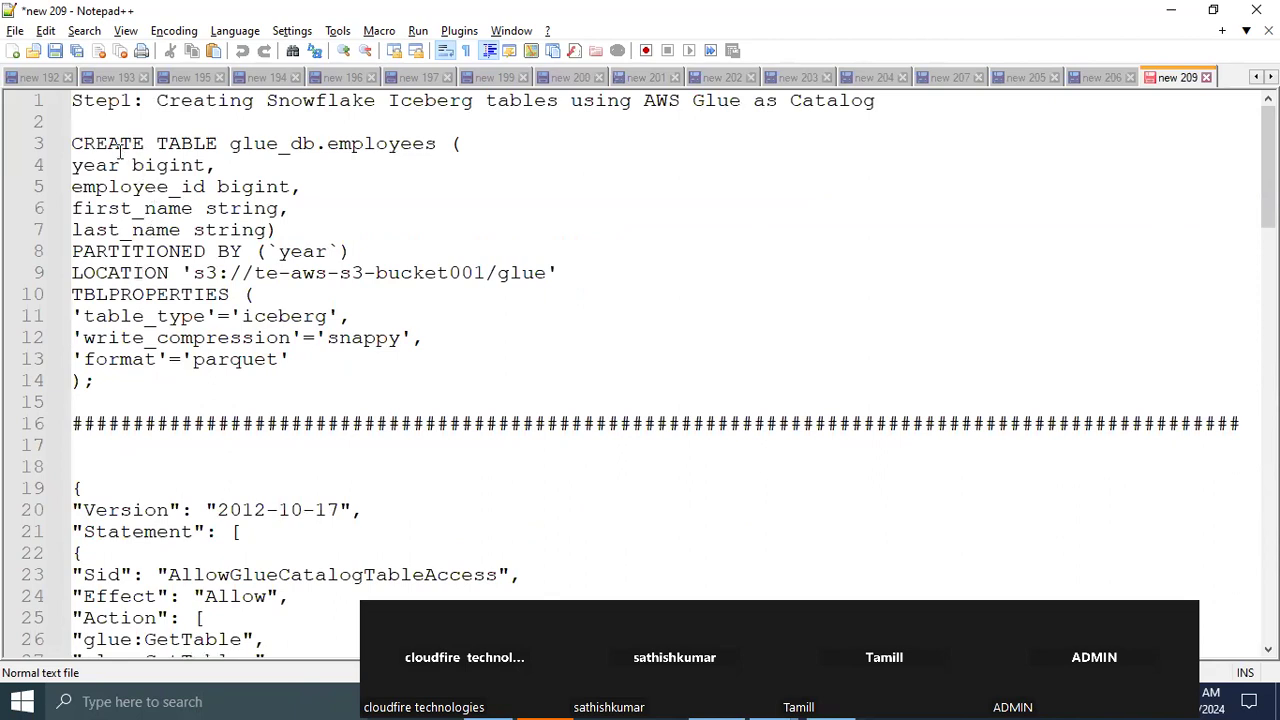
Replace the database name glue_db with iceberg_db in the CREATE TABLE statement for employees
double_click(196, 145)
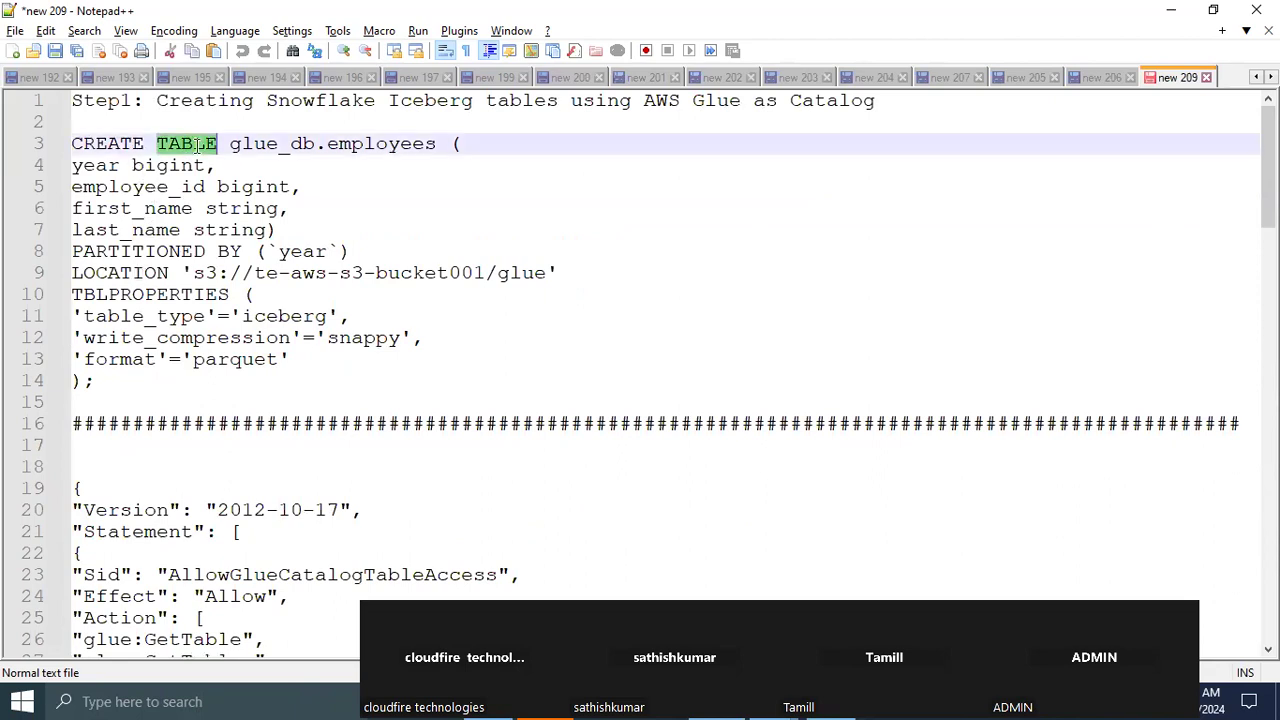
click(313, 145)
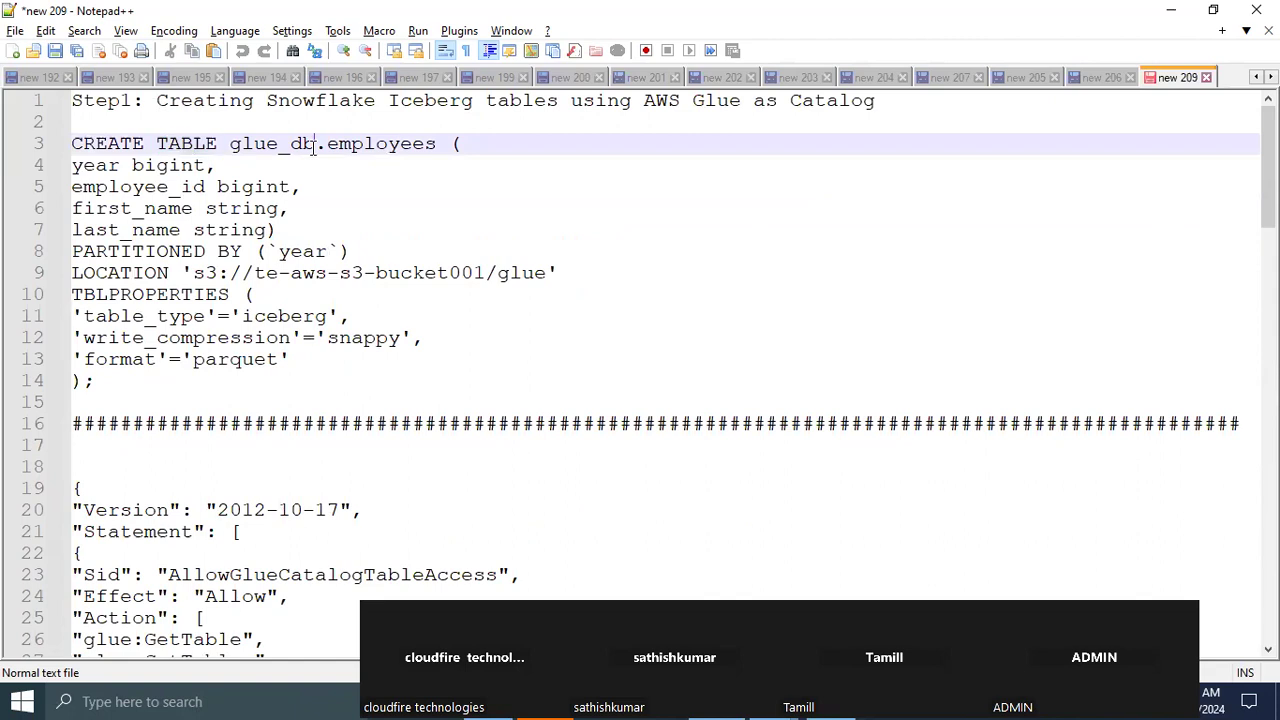
key(BackSpace)
key(BackSpace)
key(BackSpace)
key(BackSpace)
key(BackSpace)
key(BackSpace)
key(BackSpace)
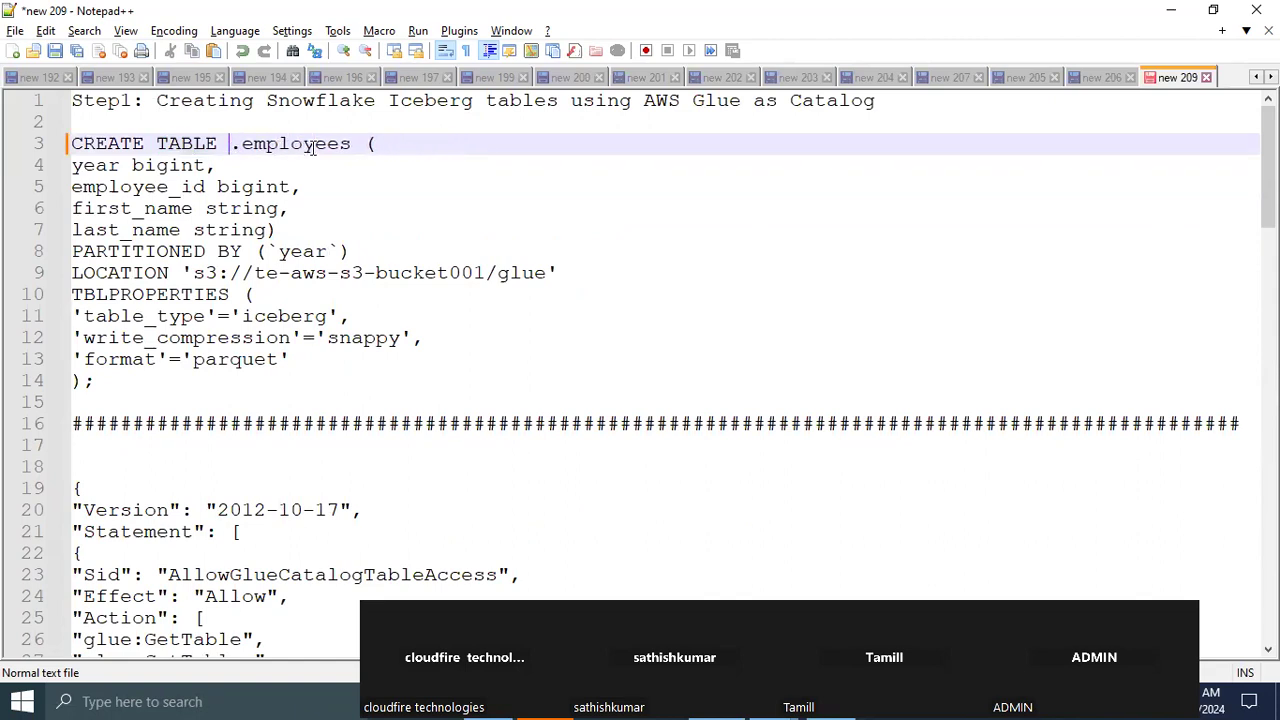
text(iceberg)
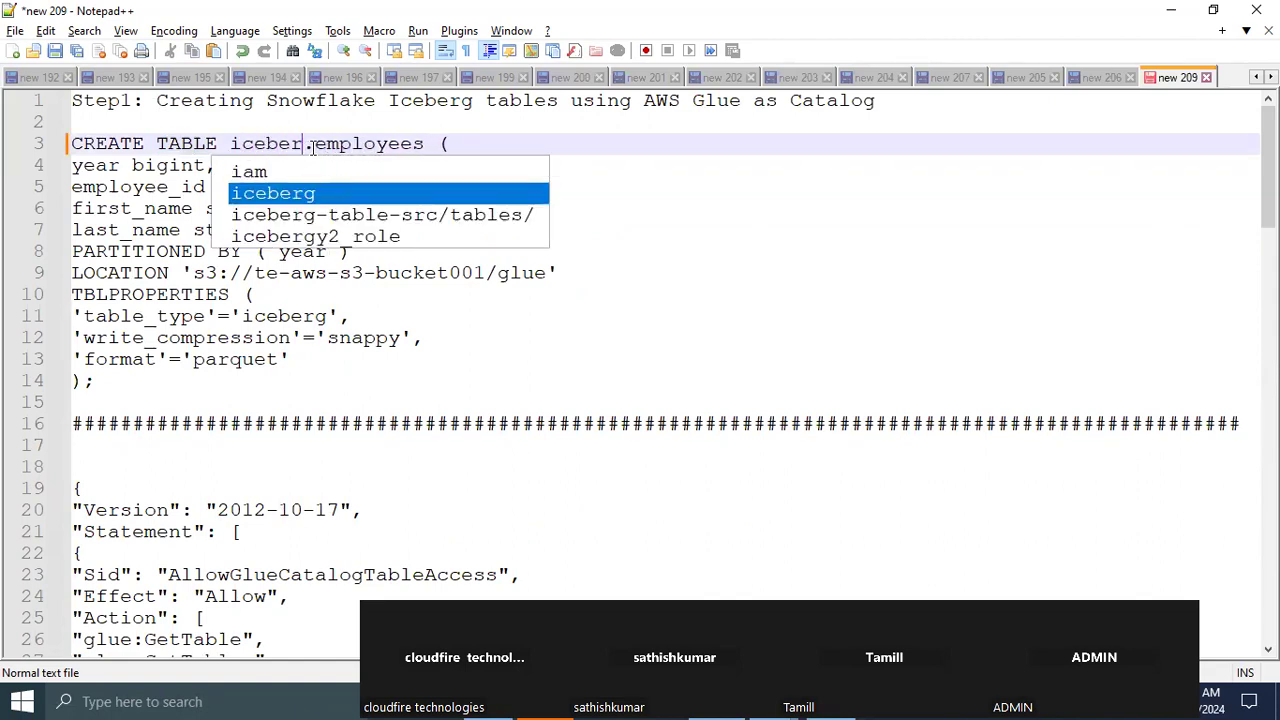
text(_db)
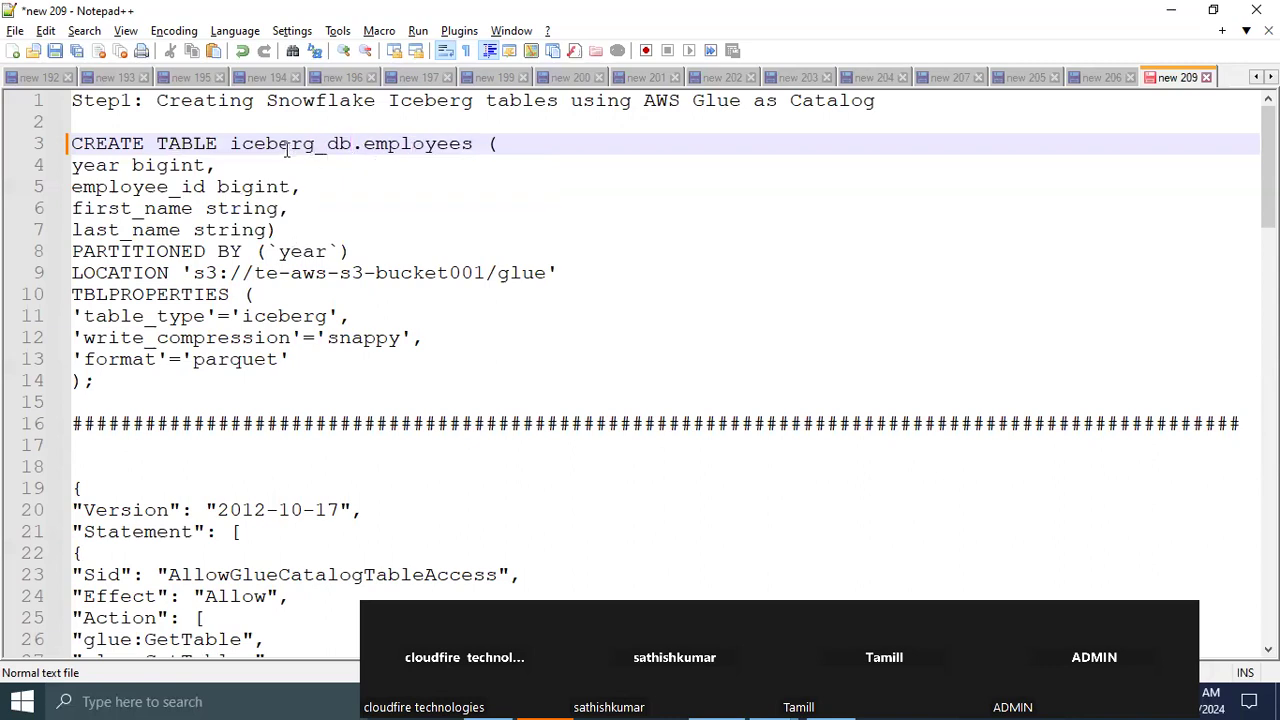
Review the table name, column definitions, partition column and LOCATION clause of the CREATE TABLE statement
double_click(287, 150)
double_click(408, 145)
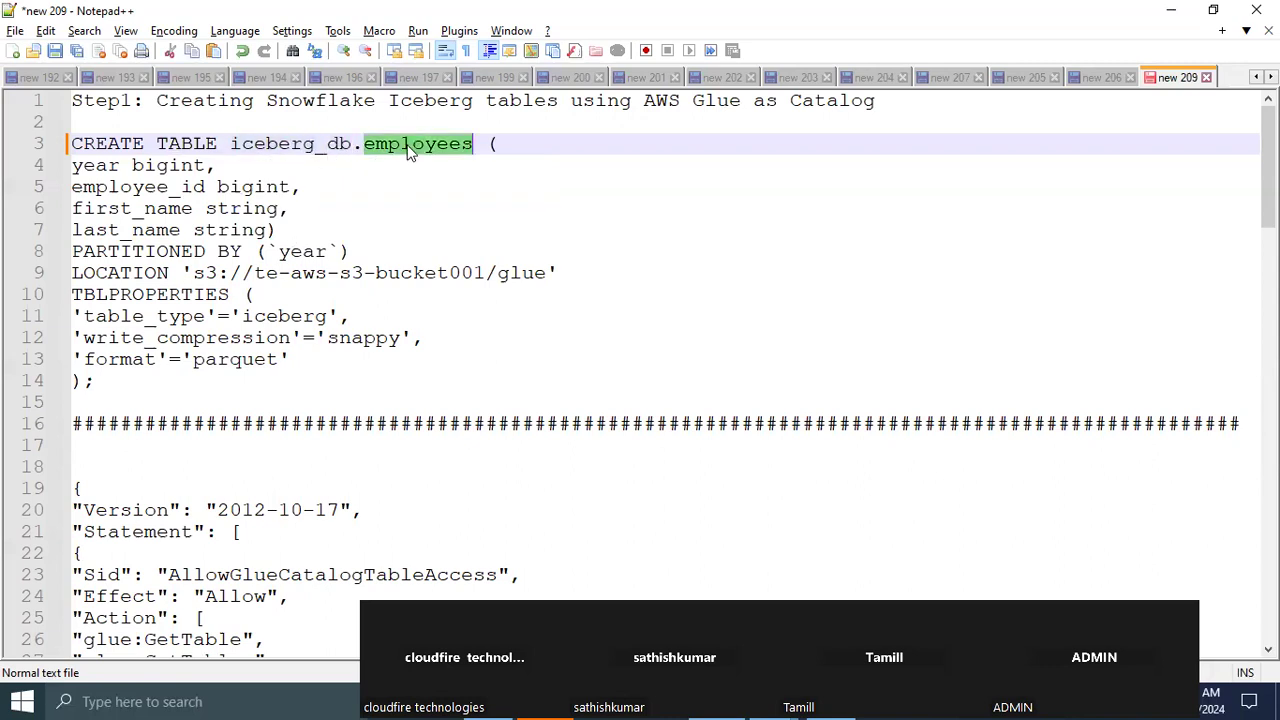
double_click(86, 167)
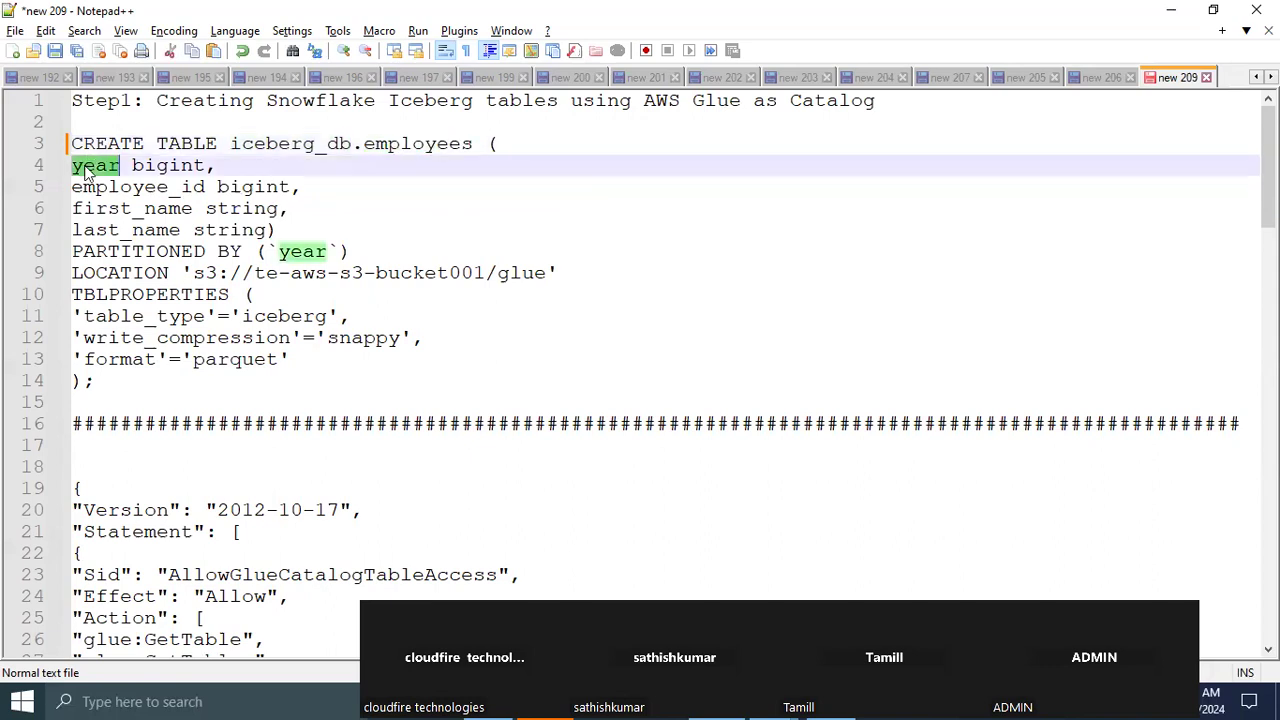
double_click(162, 168)
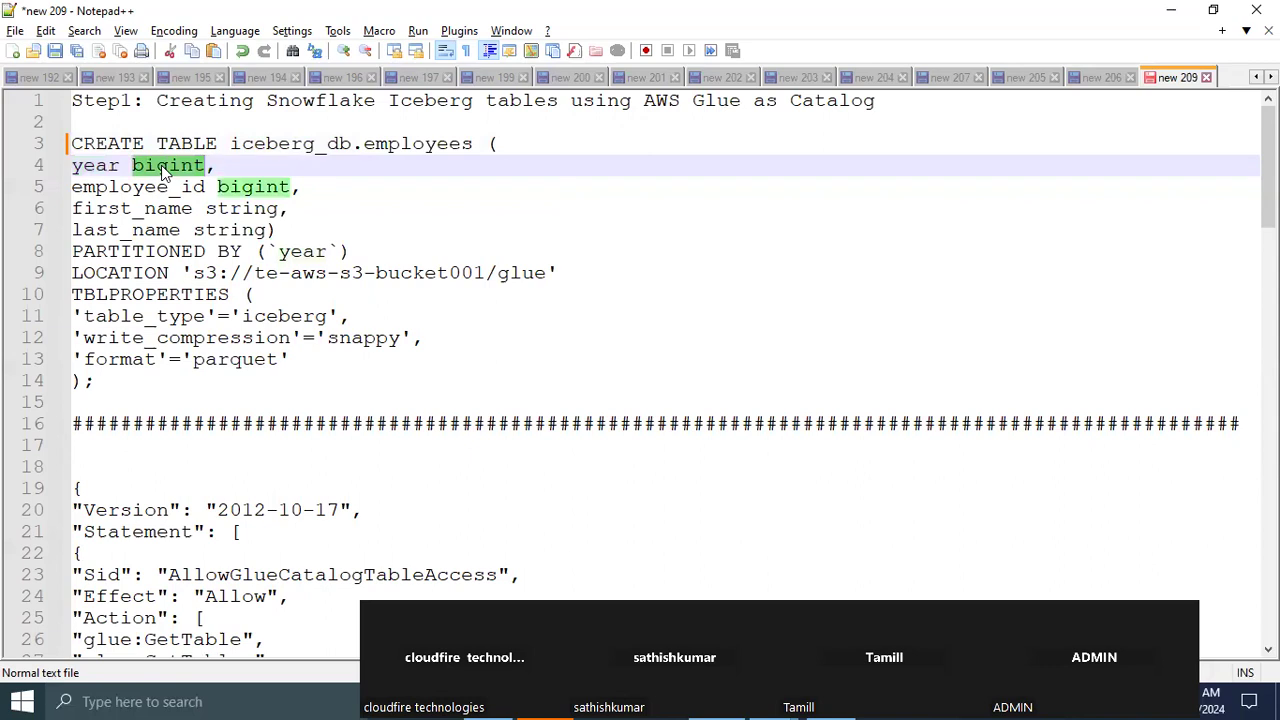
double_click(124, 188)
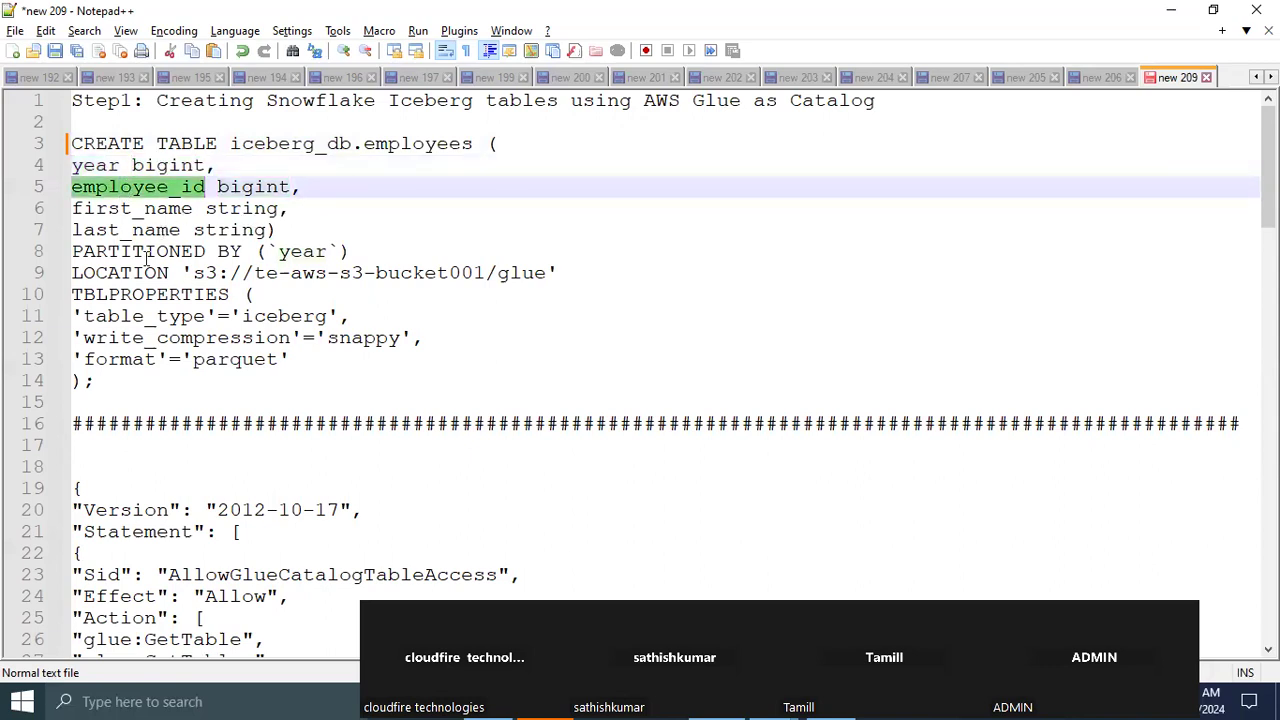
double_click(302, 252)
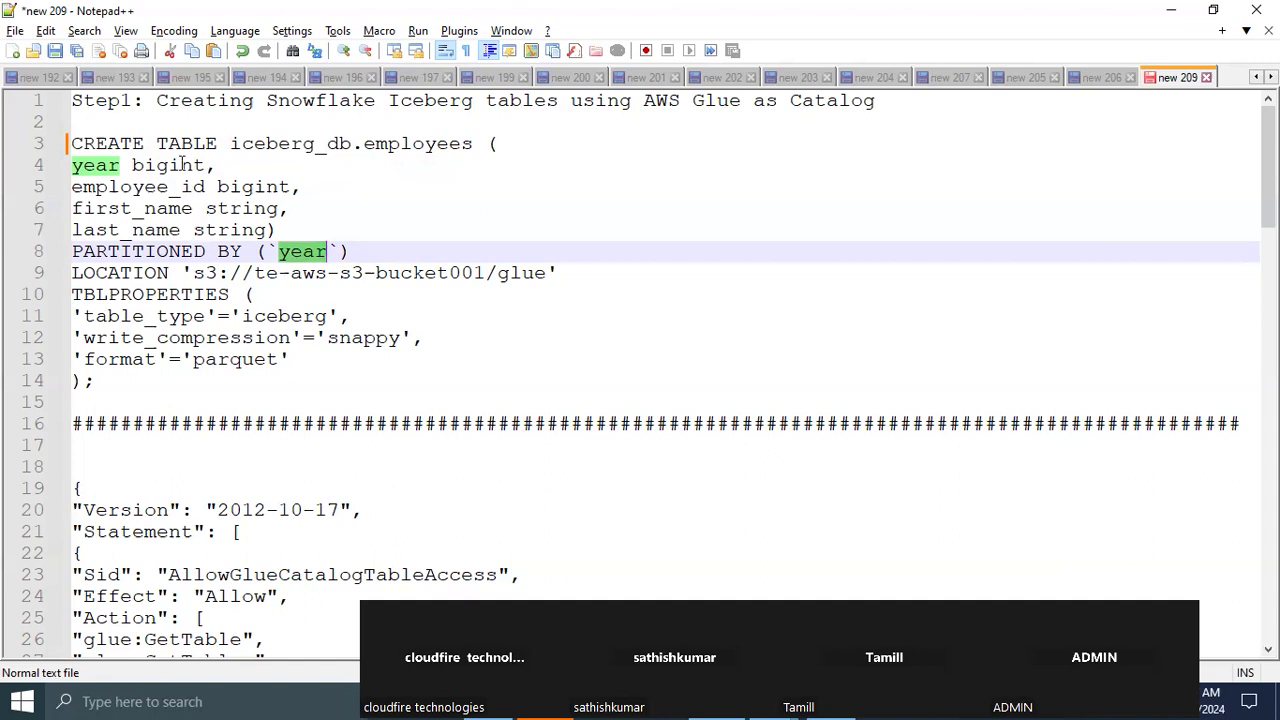
double_click(128, 272)
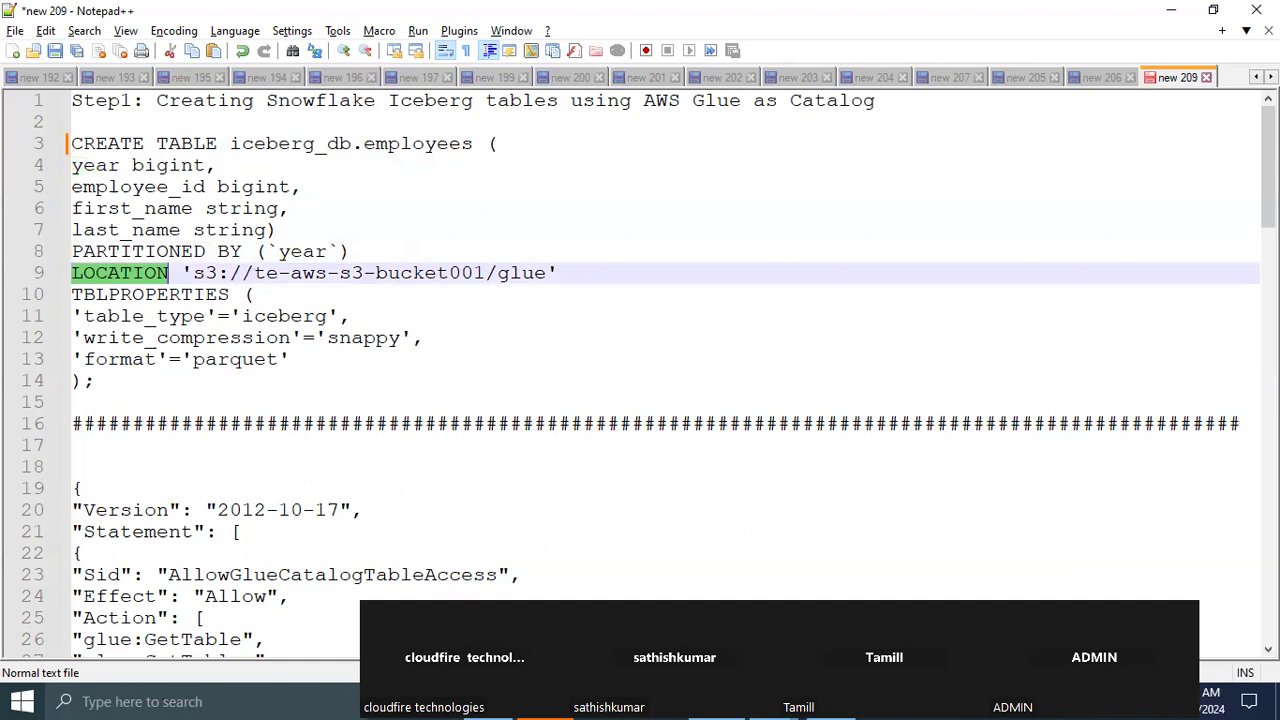
Copy the ECOMMERCE/ folder's S3 URI from the browser and set it as the table's LOCATION in Notepad++: s3://icebergecommercedata/ECOMMERCE/
key(alt+Tab)
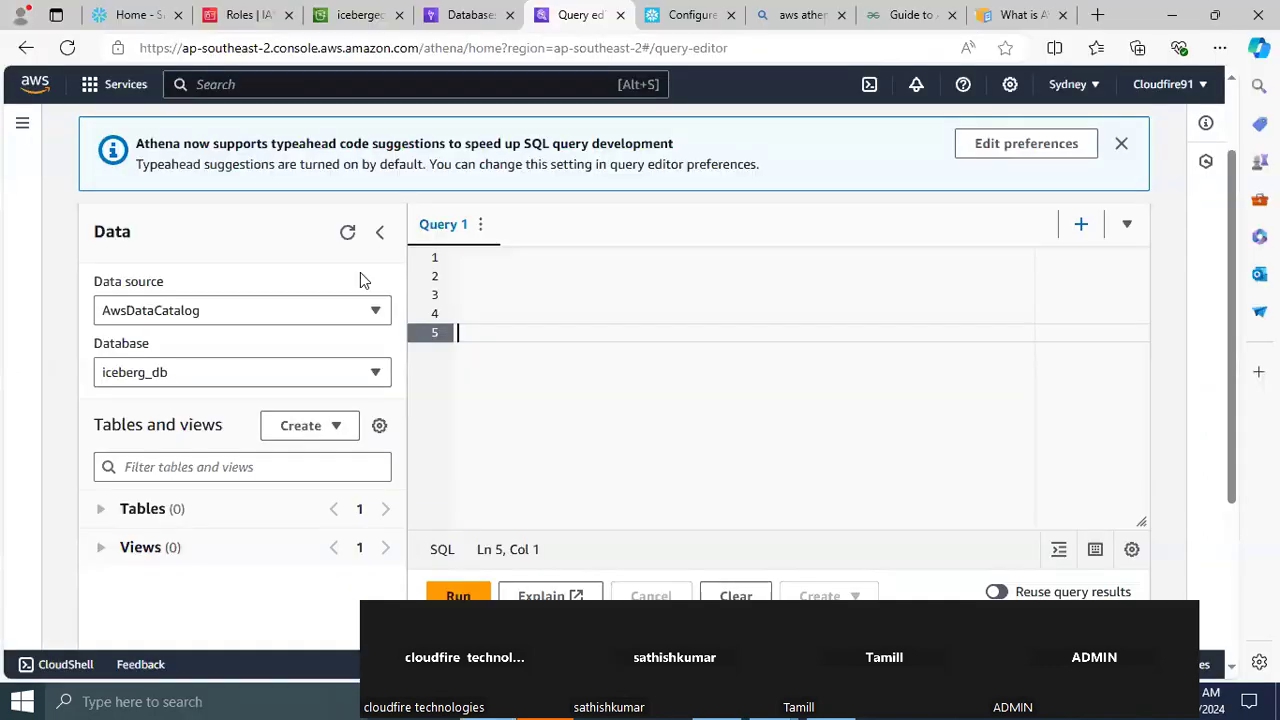
click(352, 20)
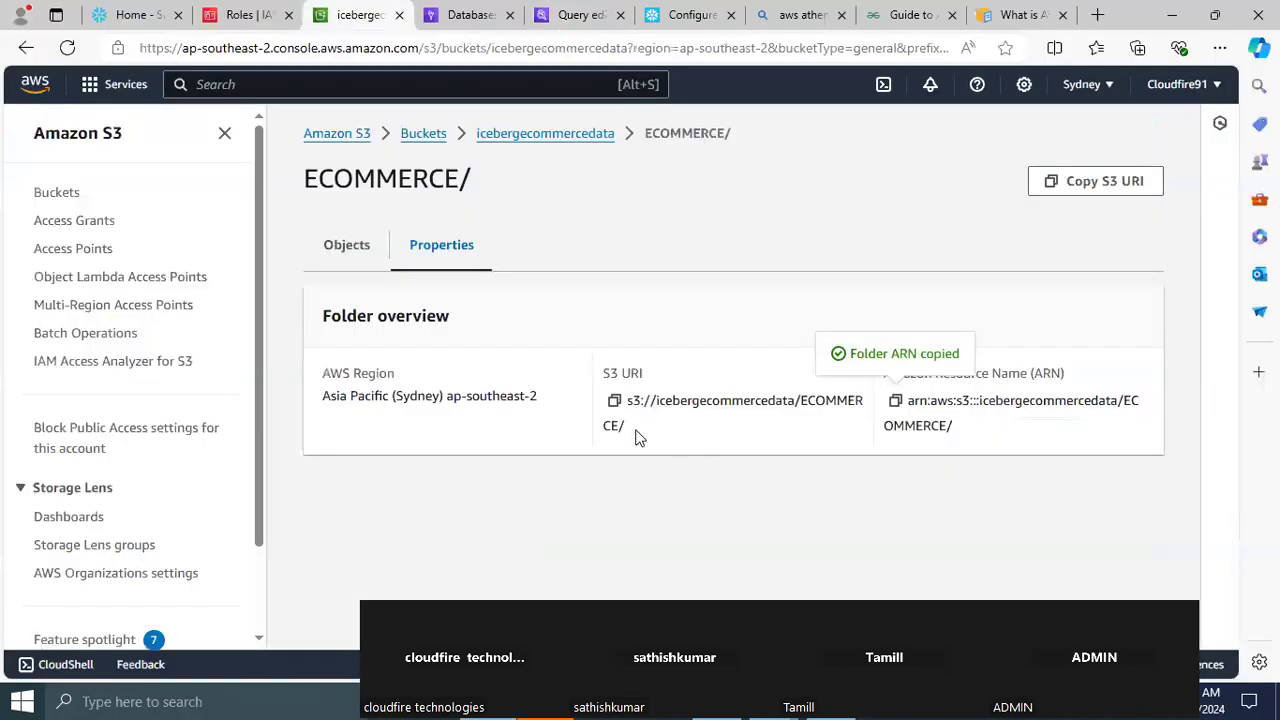
click(614, 402)
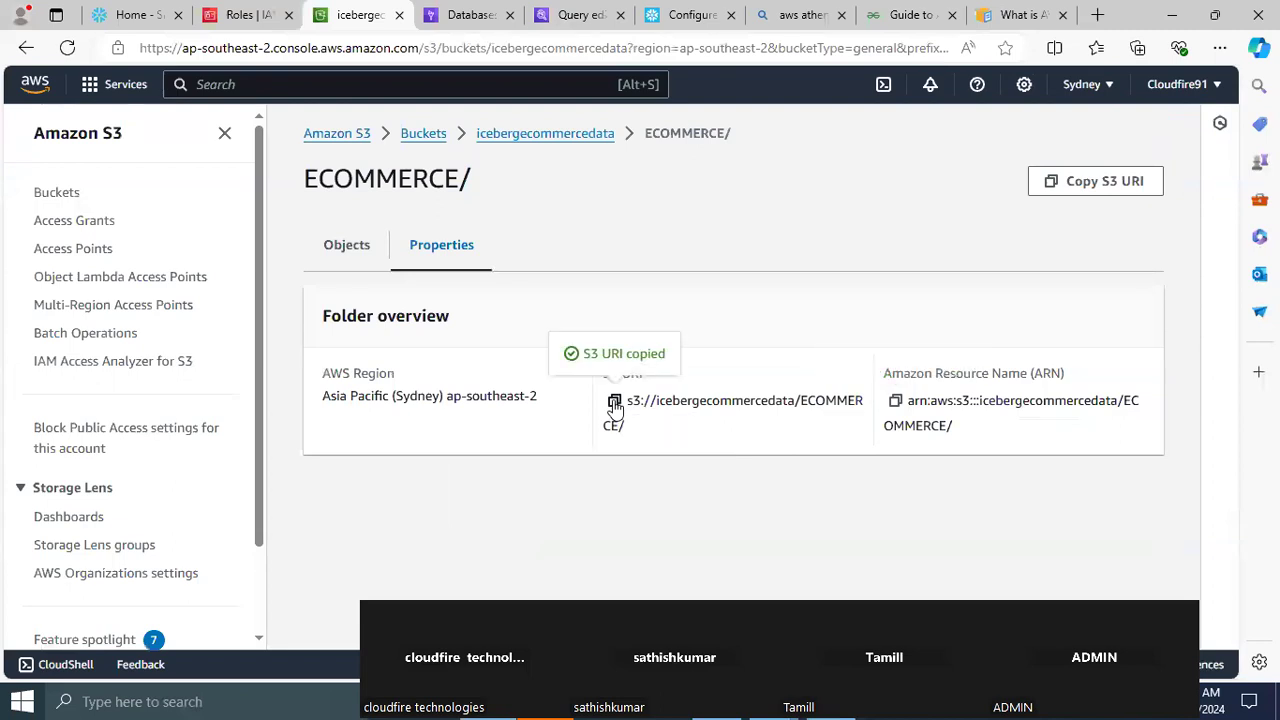
key(alt+Tab)
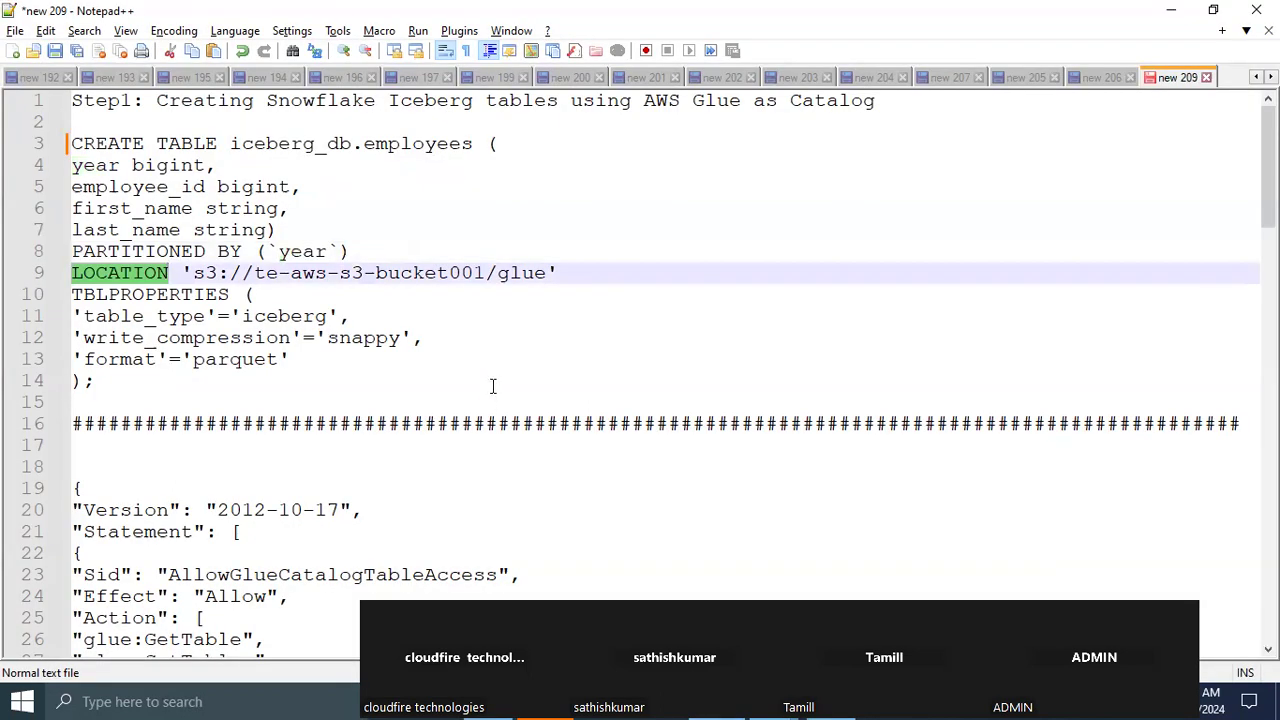
drag(192, 273, 546, 276)
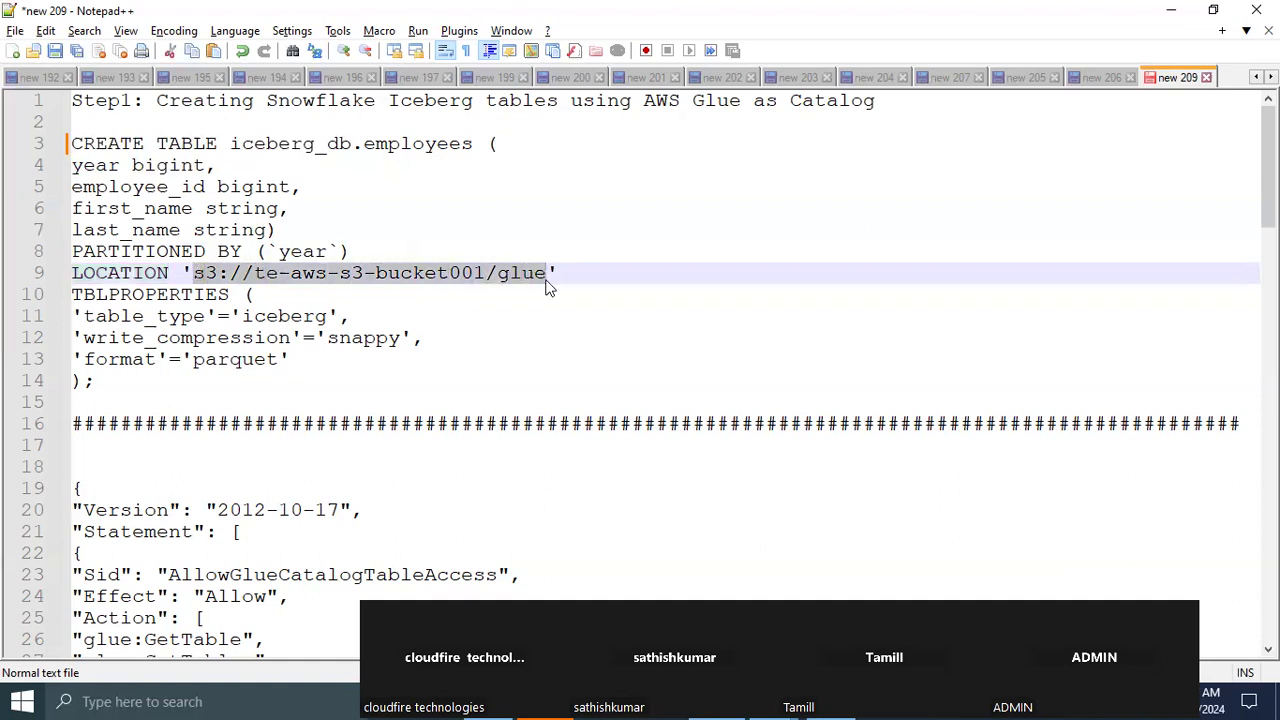
key(ctrl+v)
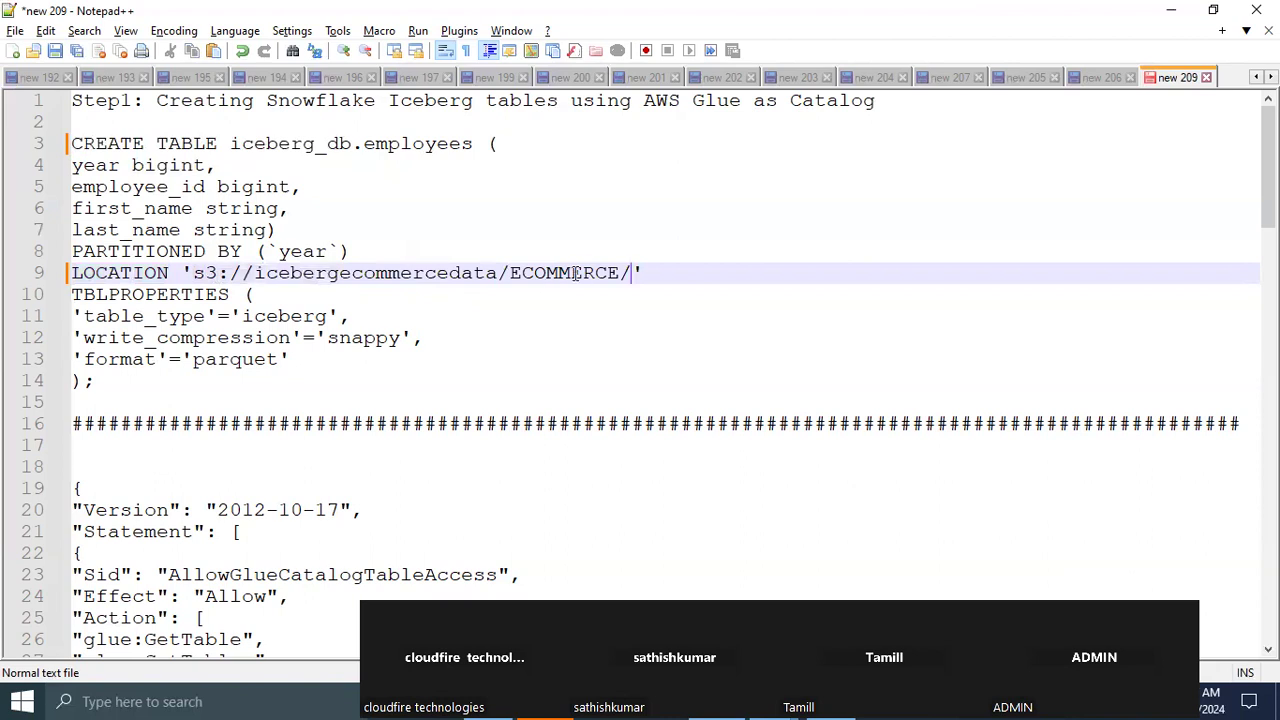
Review the LOCATION folder and the TBLPROPERTIES of the CREATE TABLE statement, including the table type and file format
double_click(575, 275)
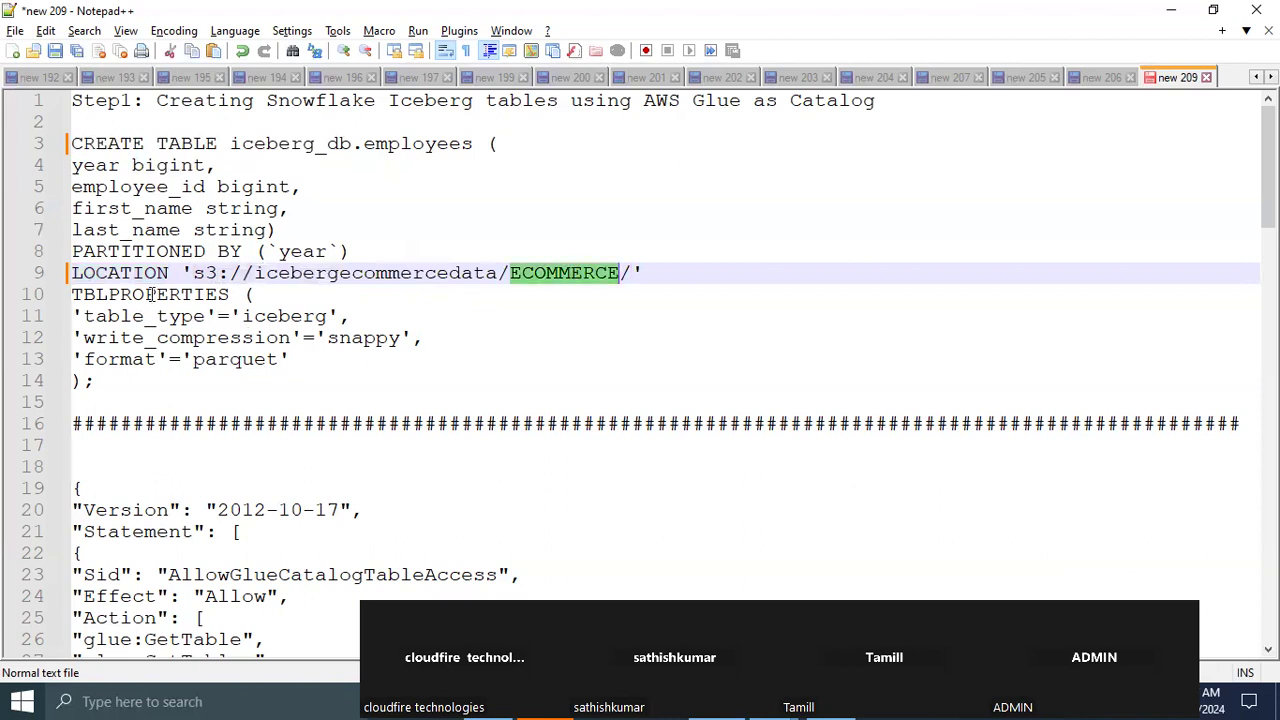
double_click(150, 294)
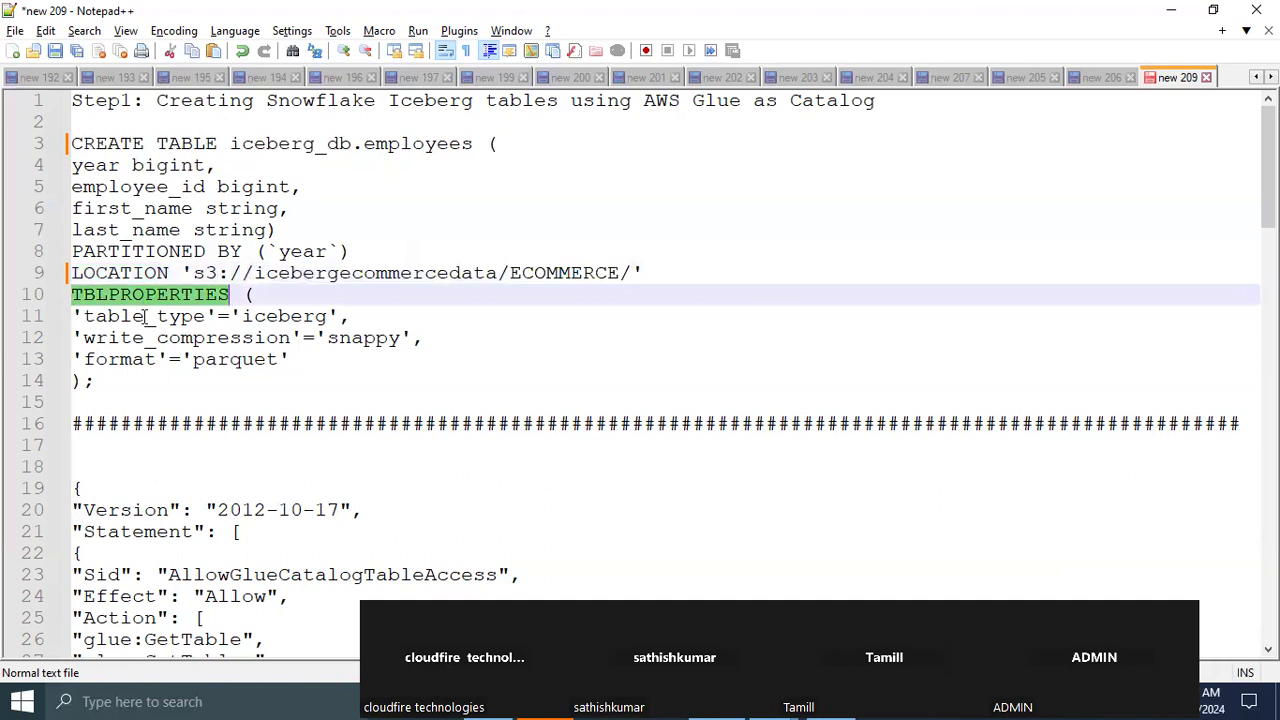
double_click(145, 316)
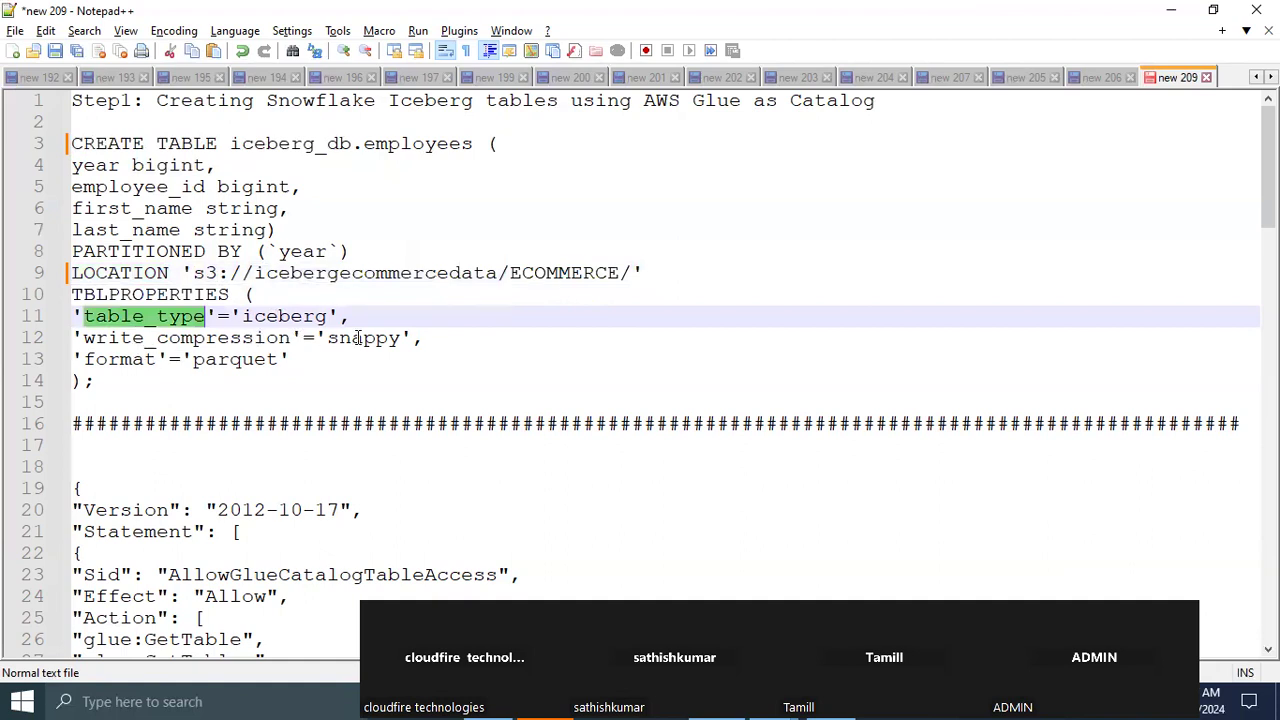
double_click(239, 360)
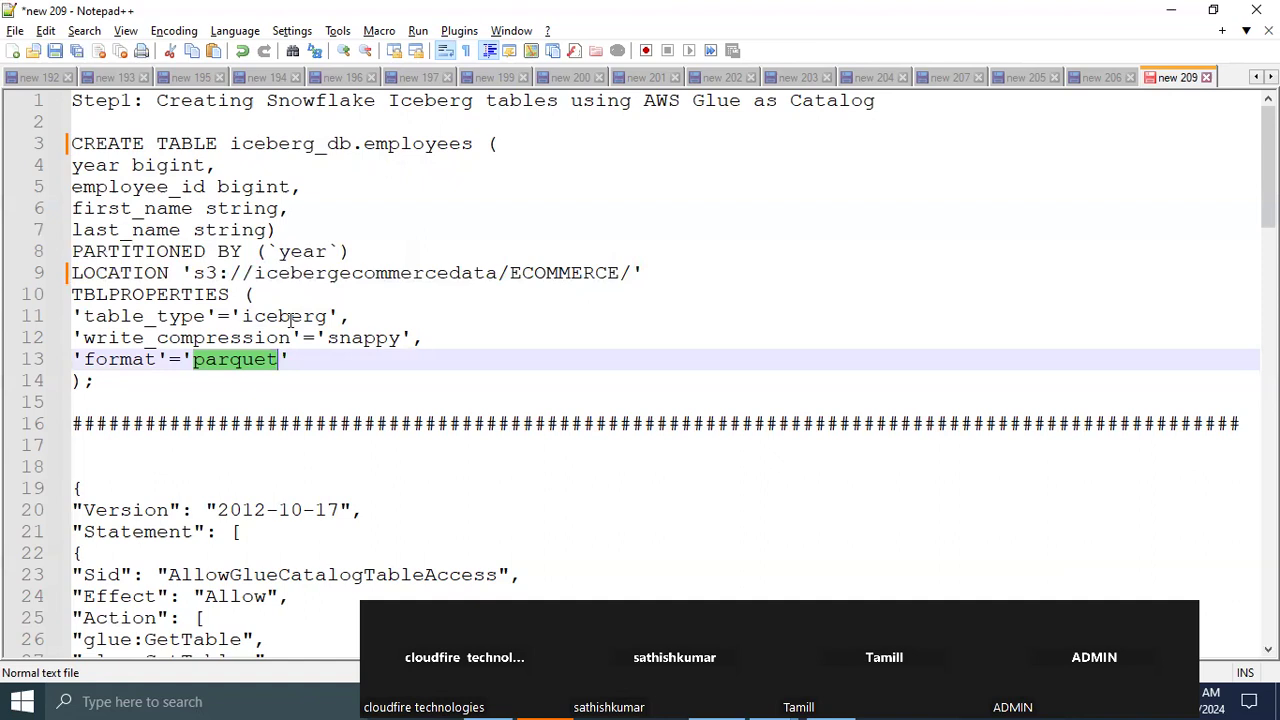
drag(110, 386, 52, 162)
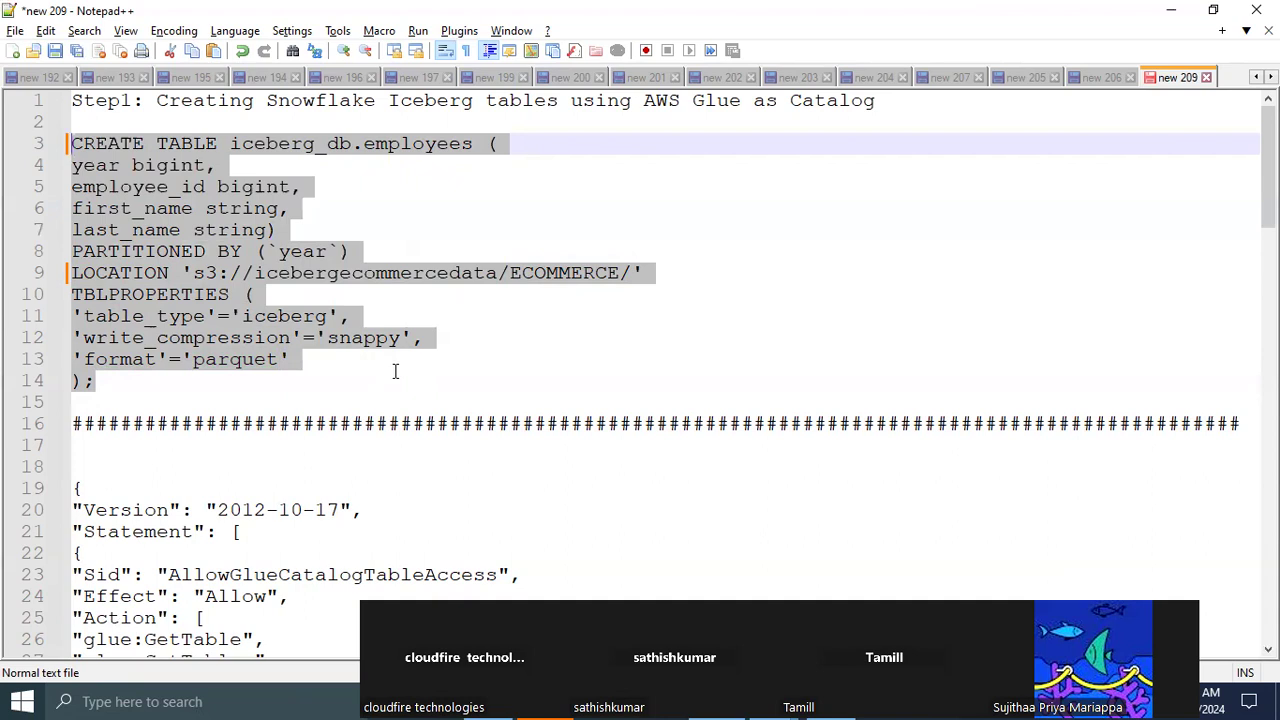
Remove the word "as" before Catalog in the Step1 heading of the notes
click(778, 104)
key(BackSpace)
key(BackSpace)
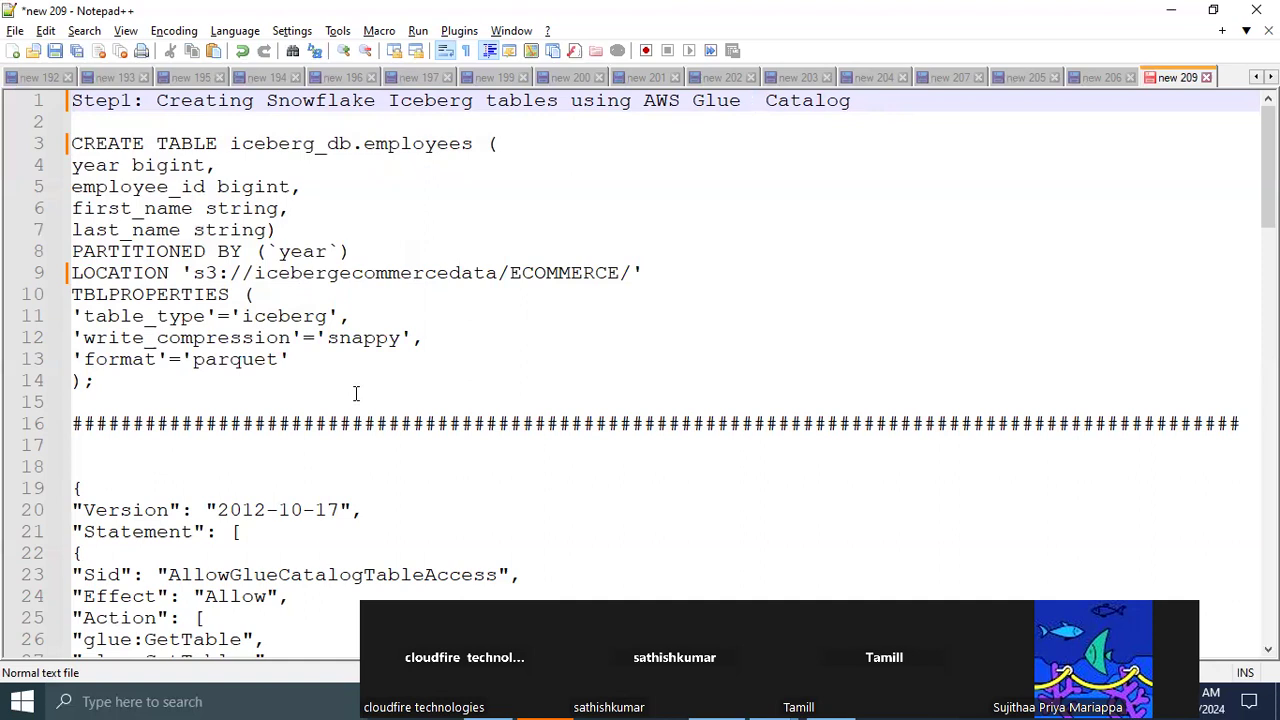
Copy the full CREATE TABLE iceberg_db.employees statement from Notepad++ into the Athena query editor in the browser and run it
drag(195, 273, 630, 272)
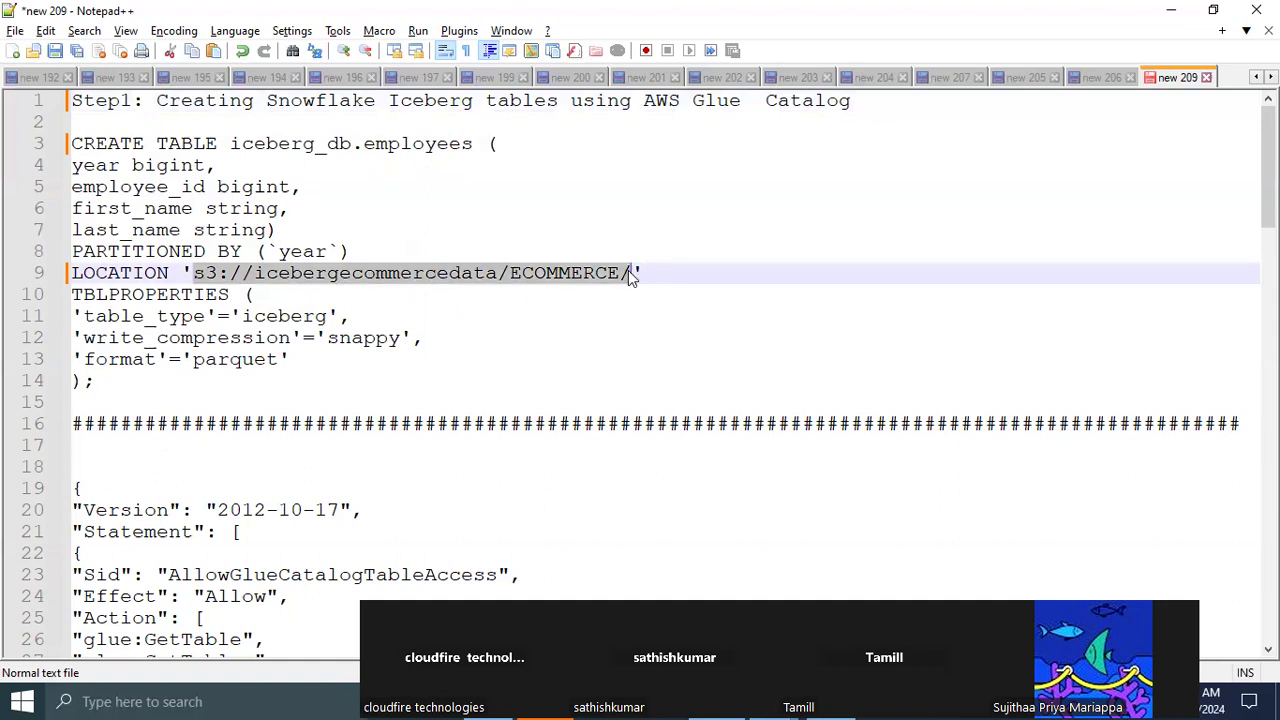
click(115, 387)
drag(115, 387, 34, 155)
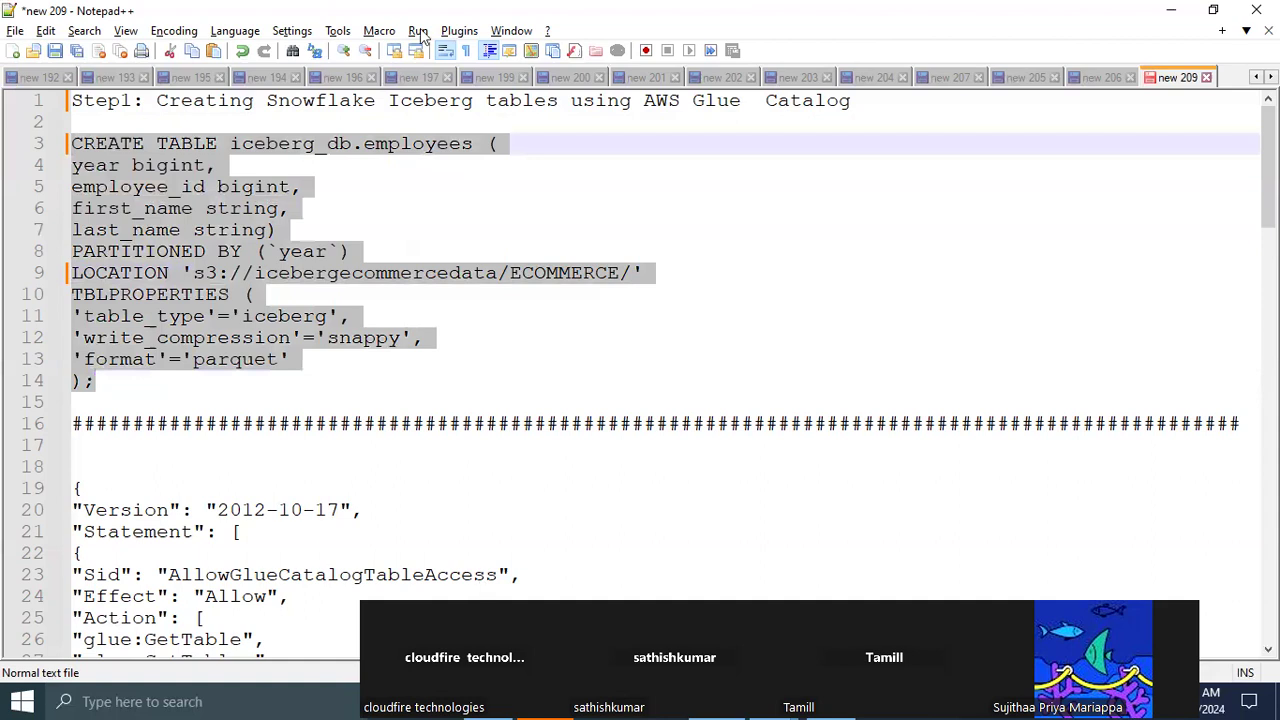
key(alt+Tab)
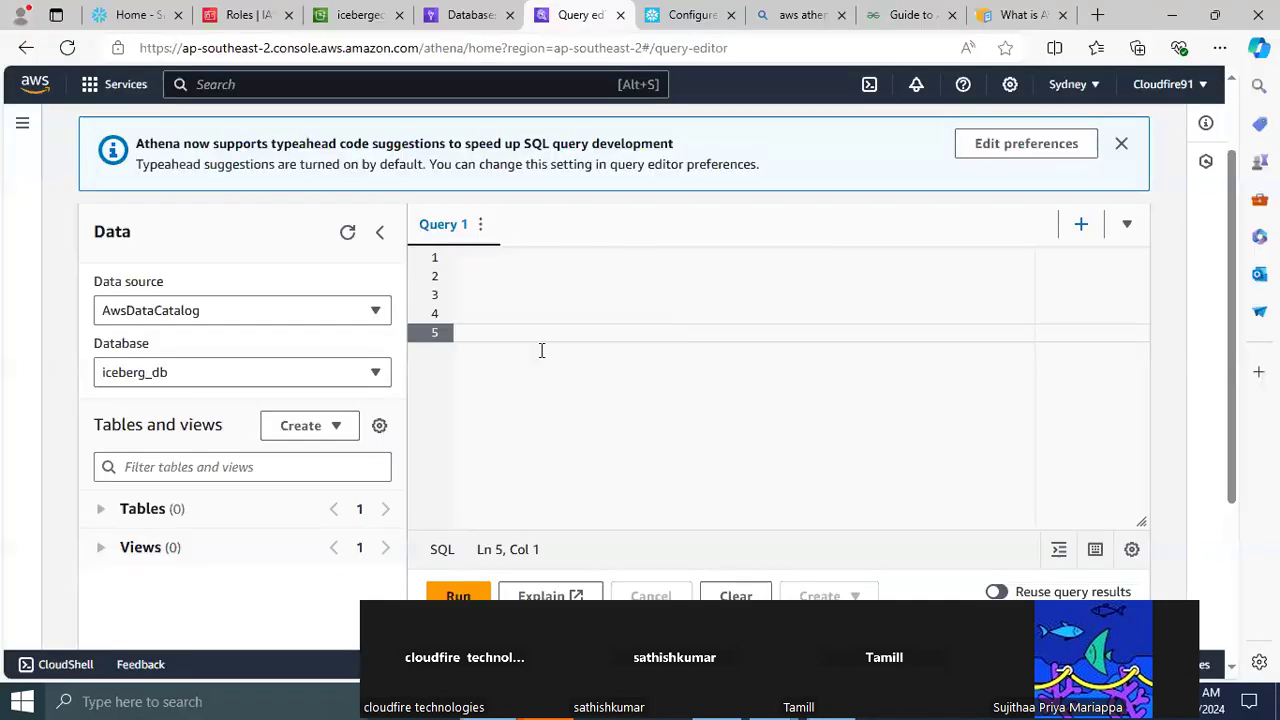
click(494, 270)
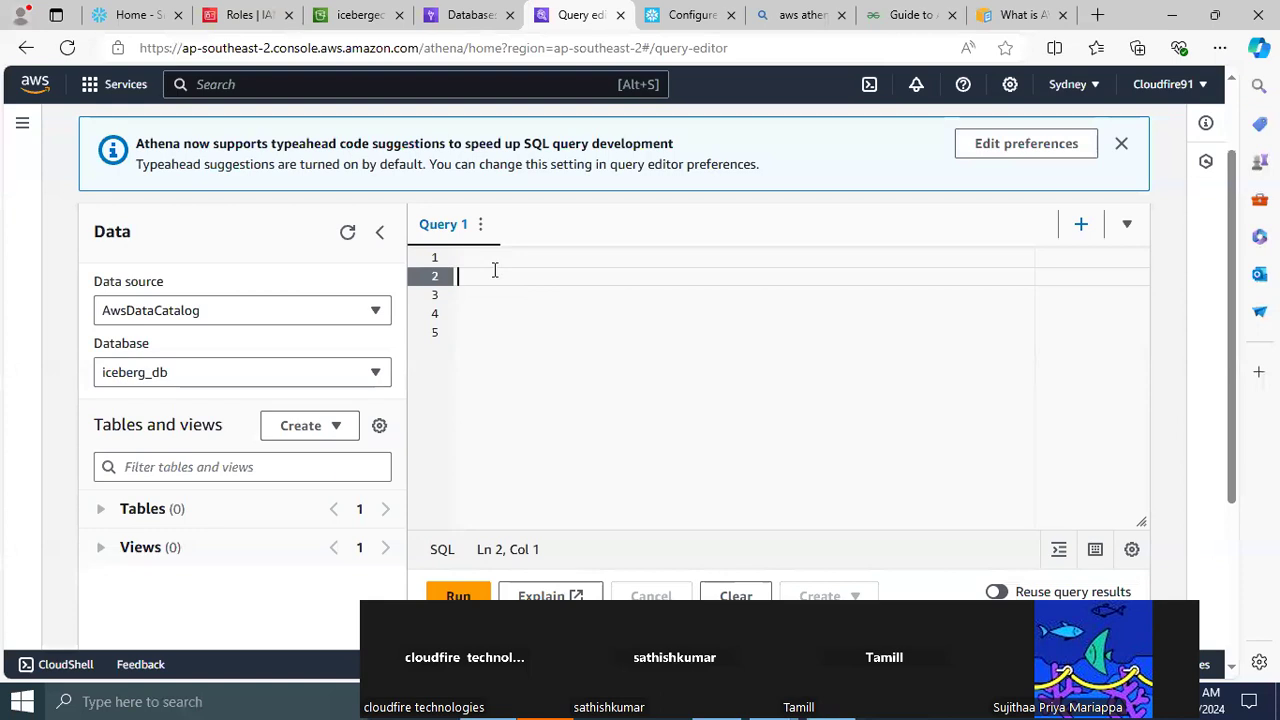
key(ctrl+v)
key(ctrl+a)
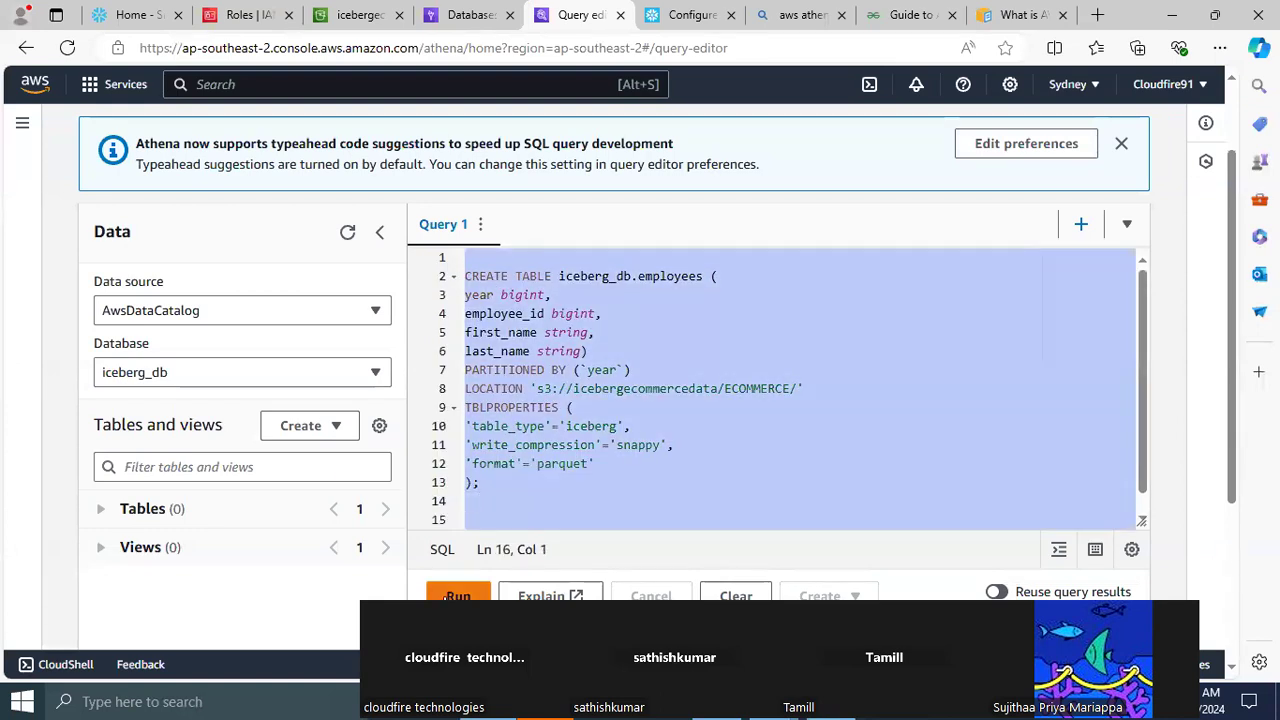
click(446, 596)
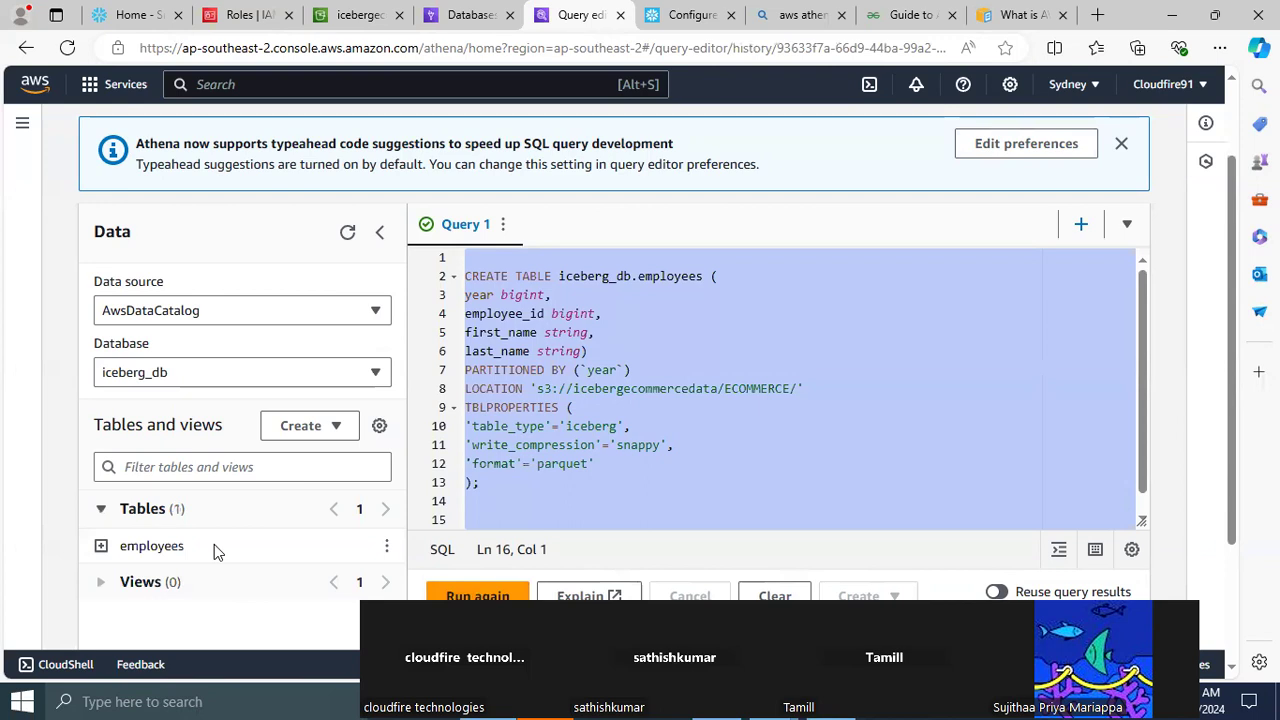
Expand the employees table's columns in Athena and refresh the table list of iceberg_db in AWS Glue
click(101, 546)
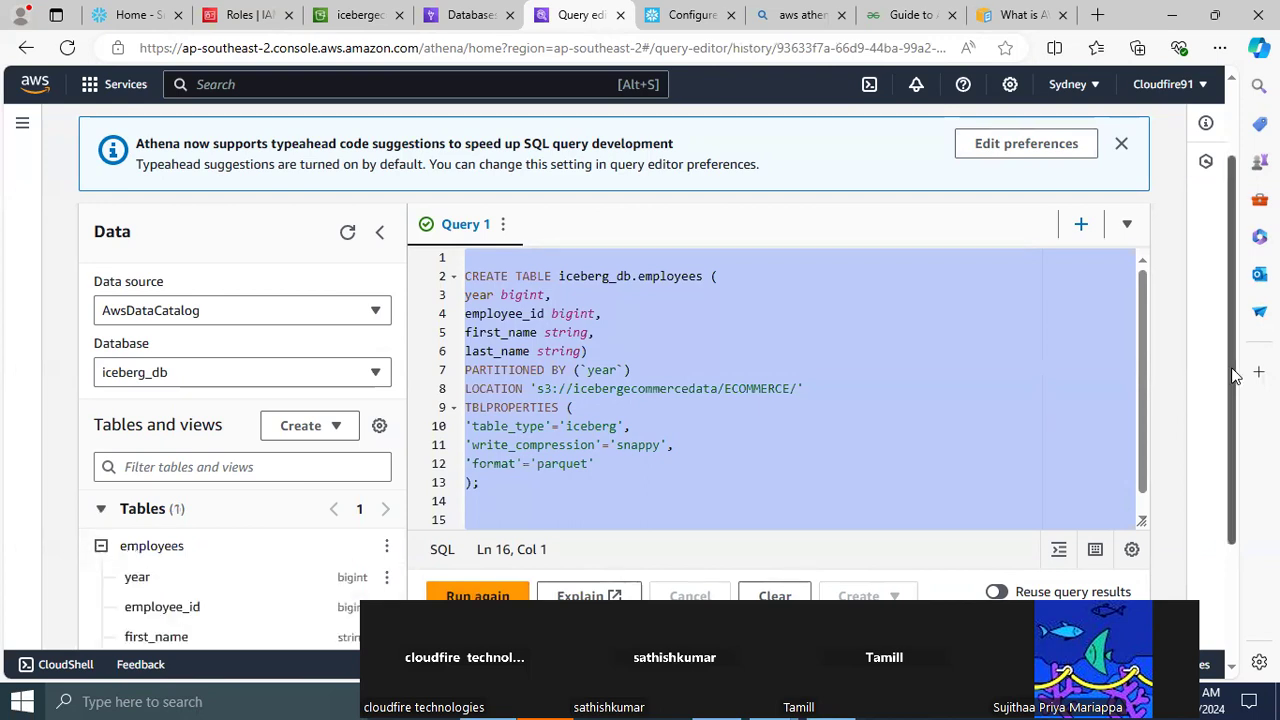
scroll(1237, 375, down, 3)
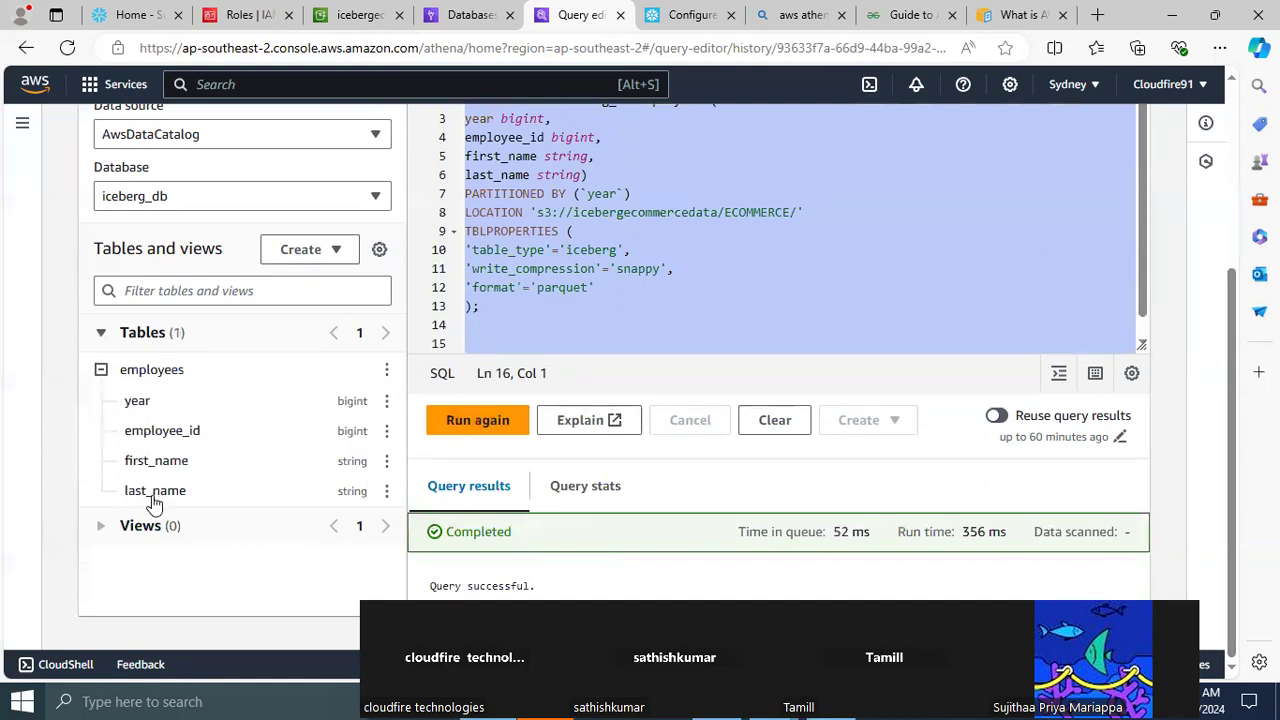
click(465, 15)
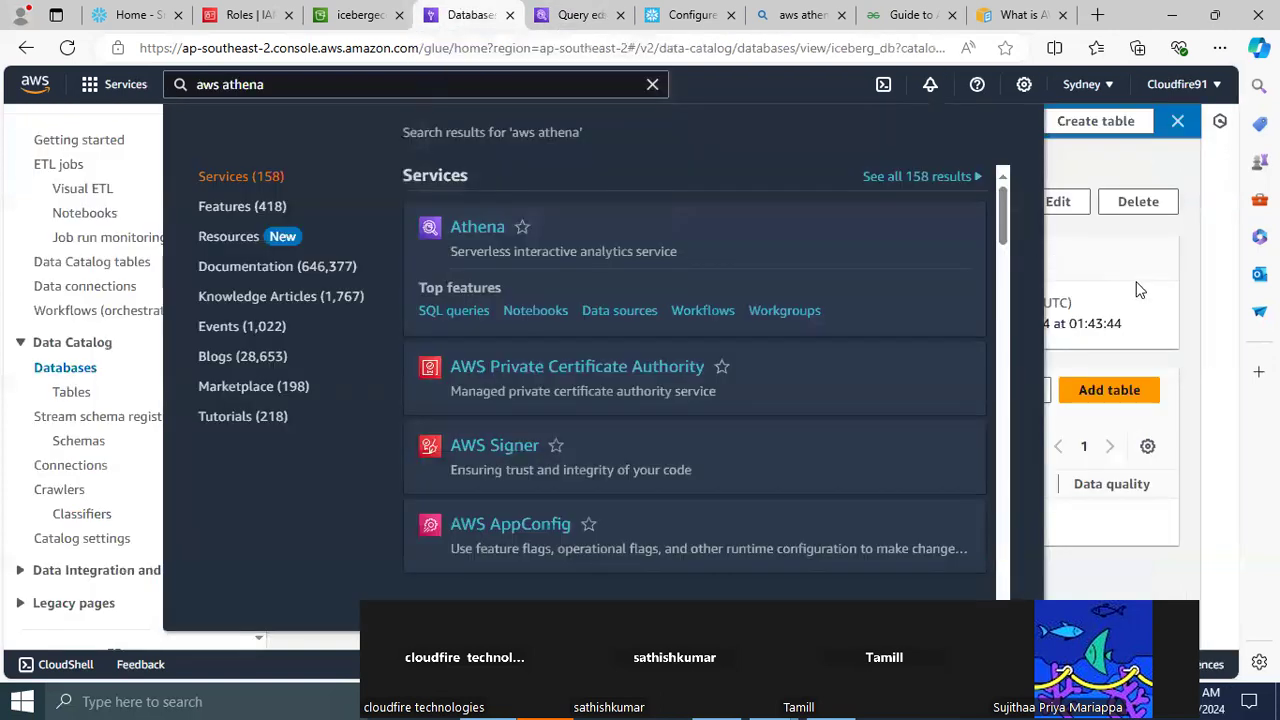
click(1173, 281)
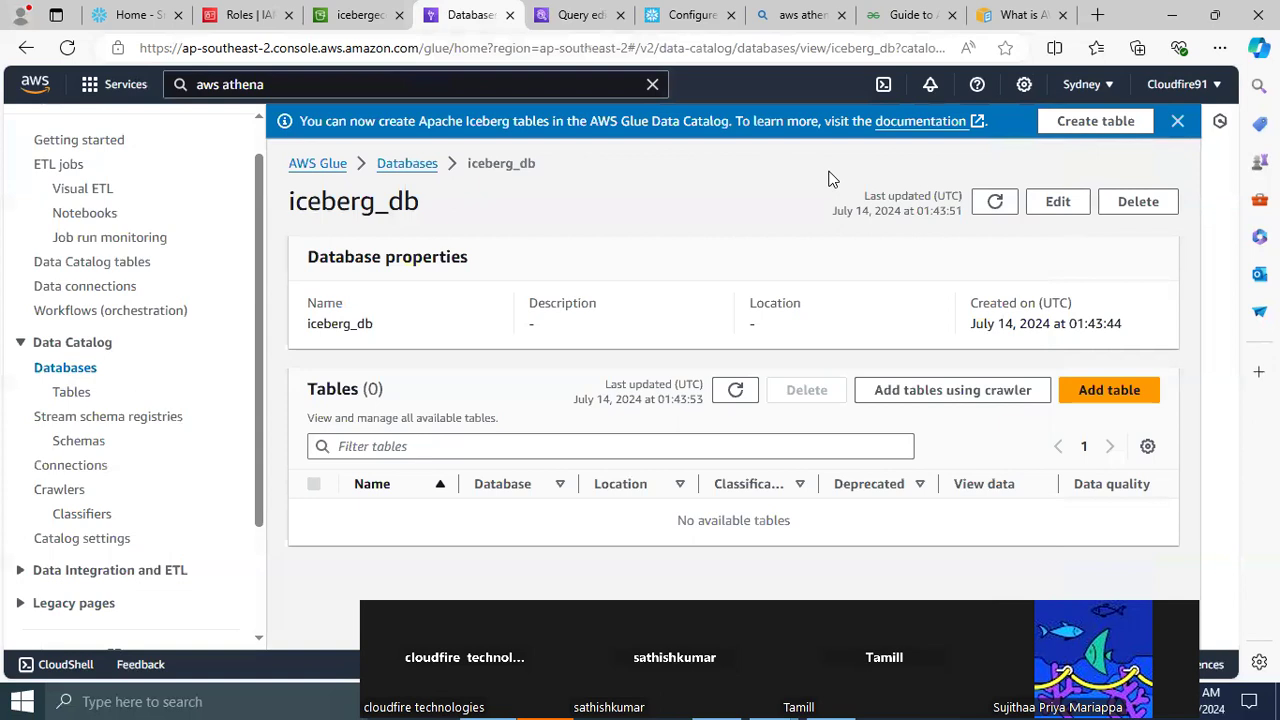
click(731, 391)
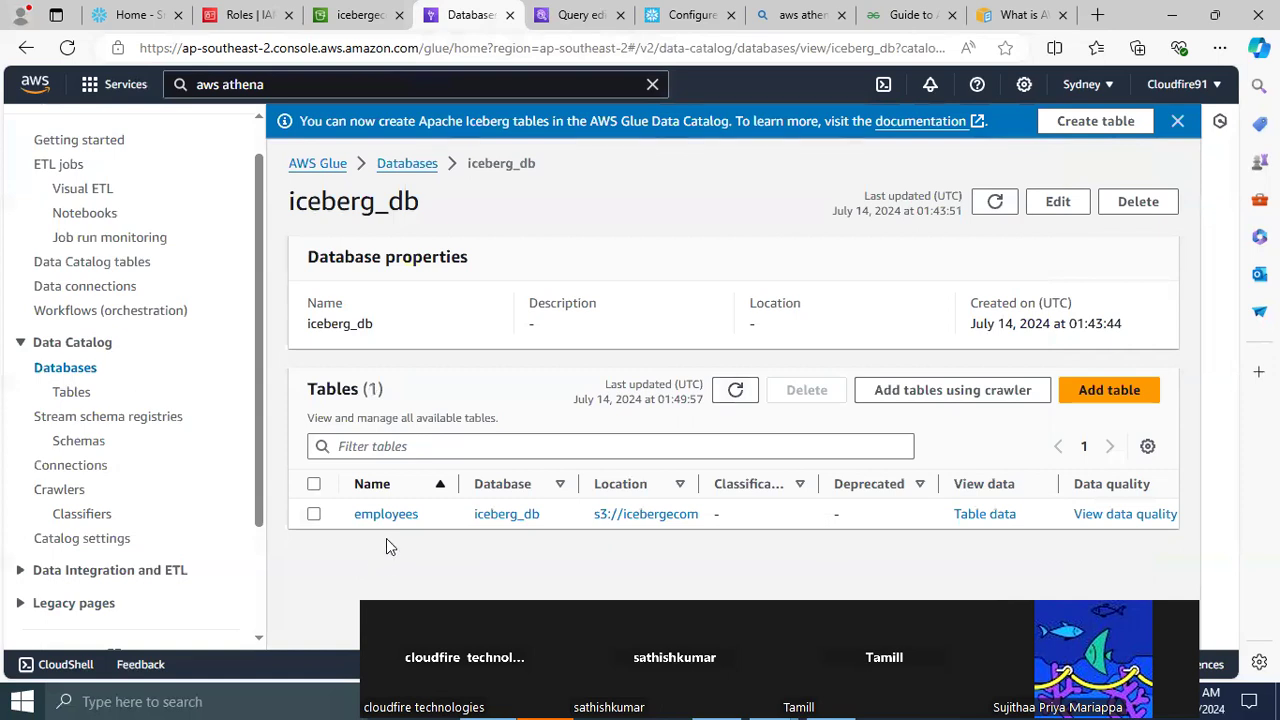
Compare Athena's data source options, employees columns and query results with the iceberg_db database page in AWS Glue
click(578, 16)
click(461, 16)
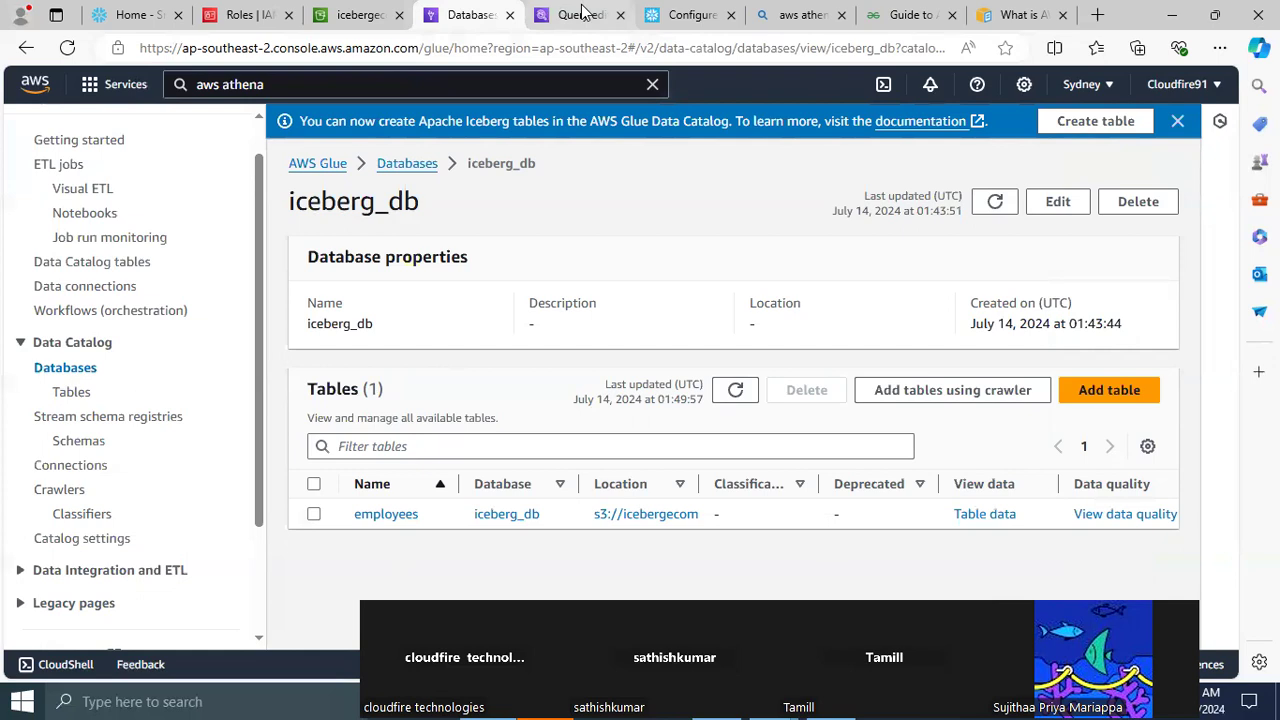
click(572, 15)
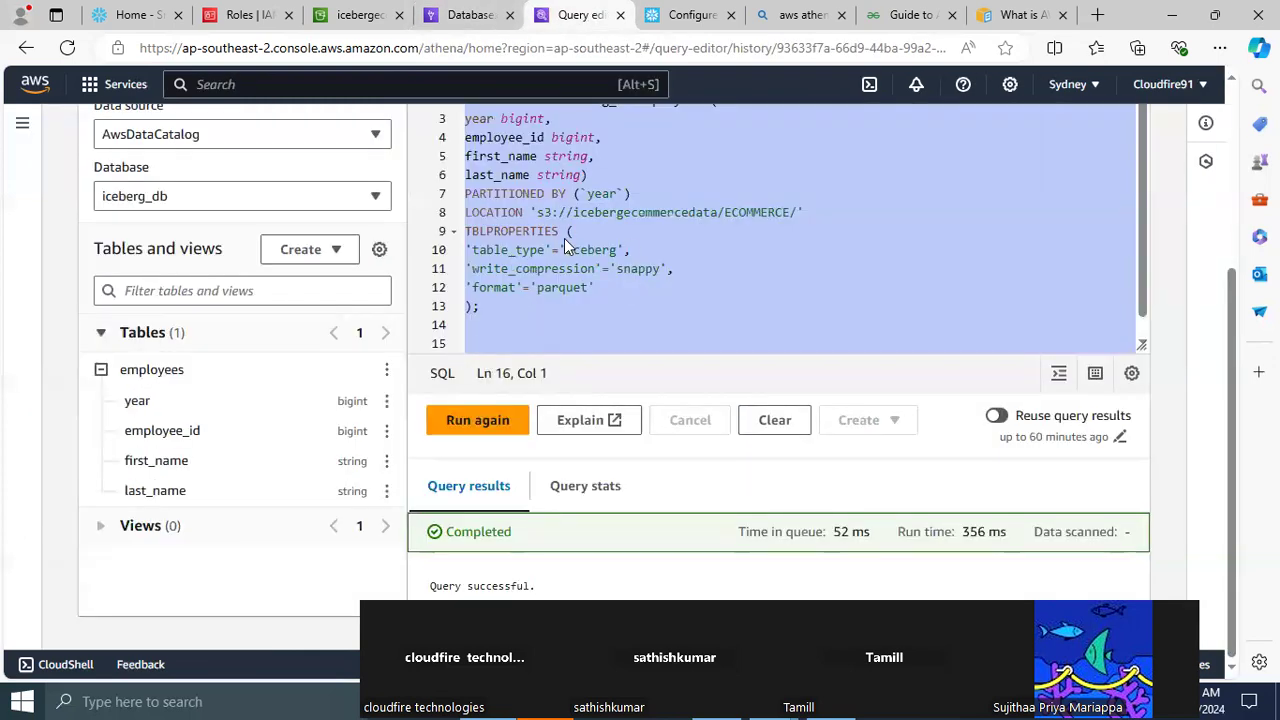
click(466, 15)
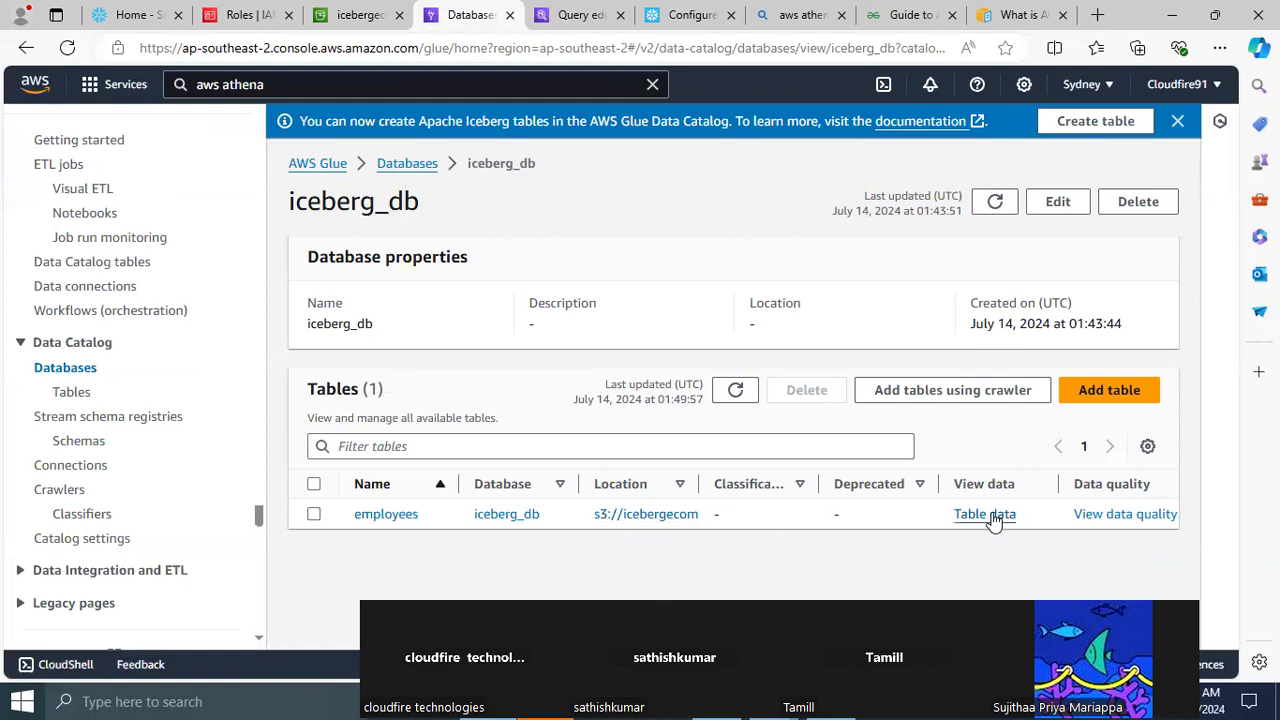
click(559, 16)
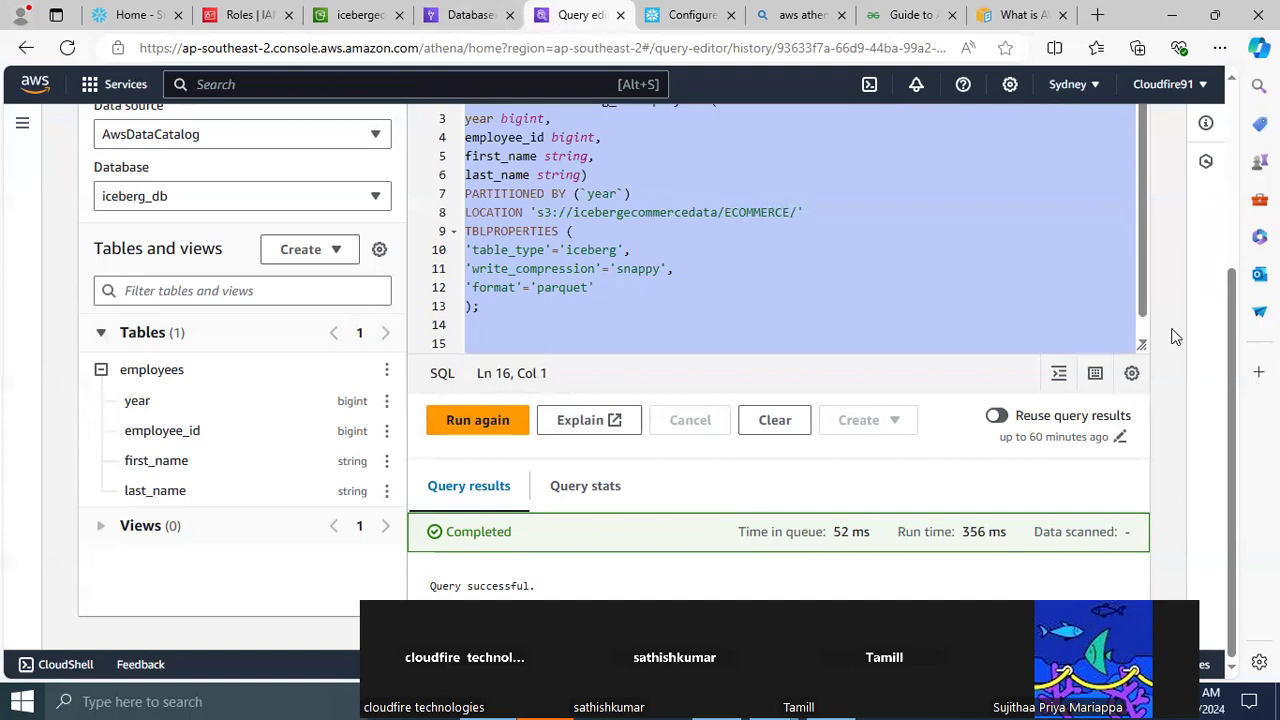
drag(1236, 345, 1236, 267)
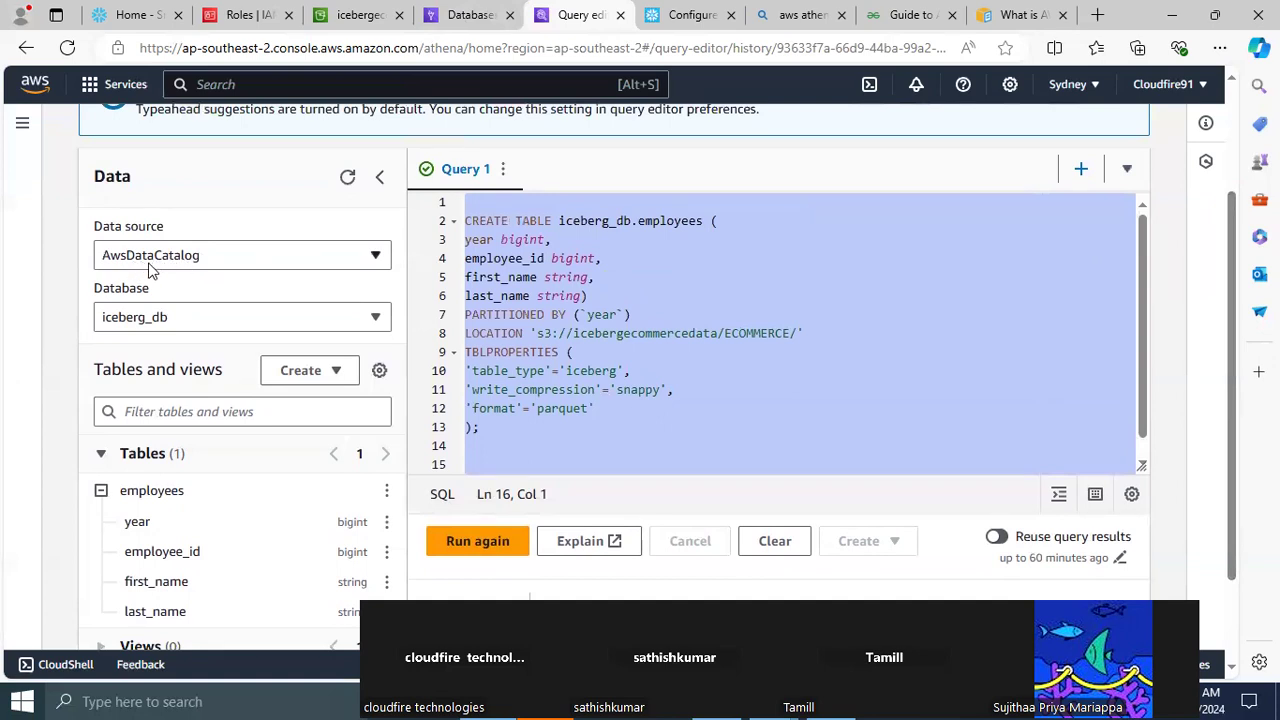
click(306, 262)
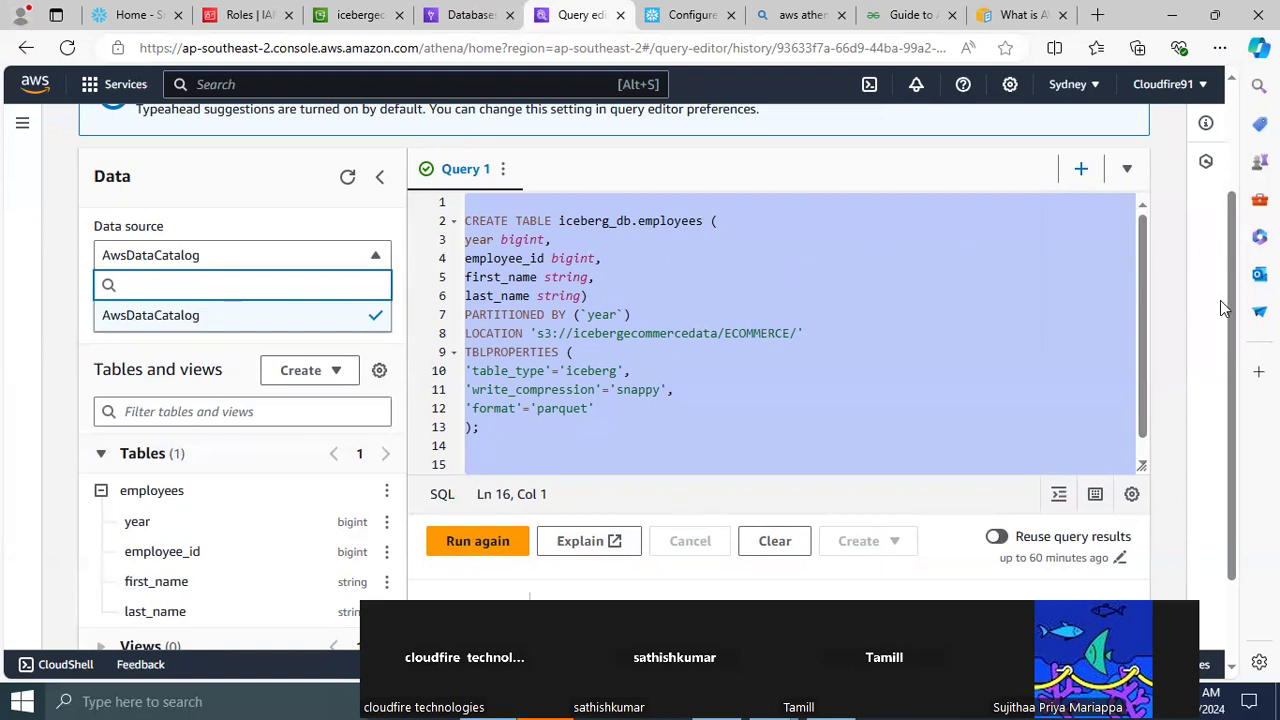
drag(1228, 287, 1239, 348)
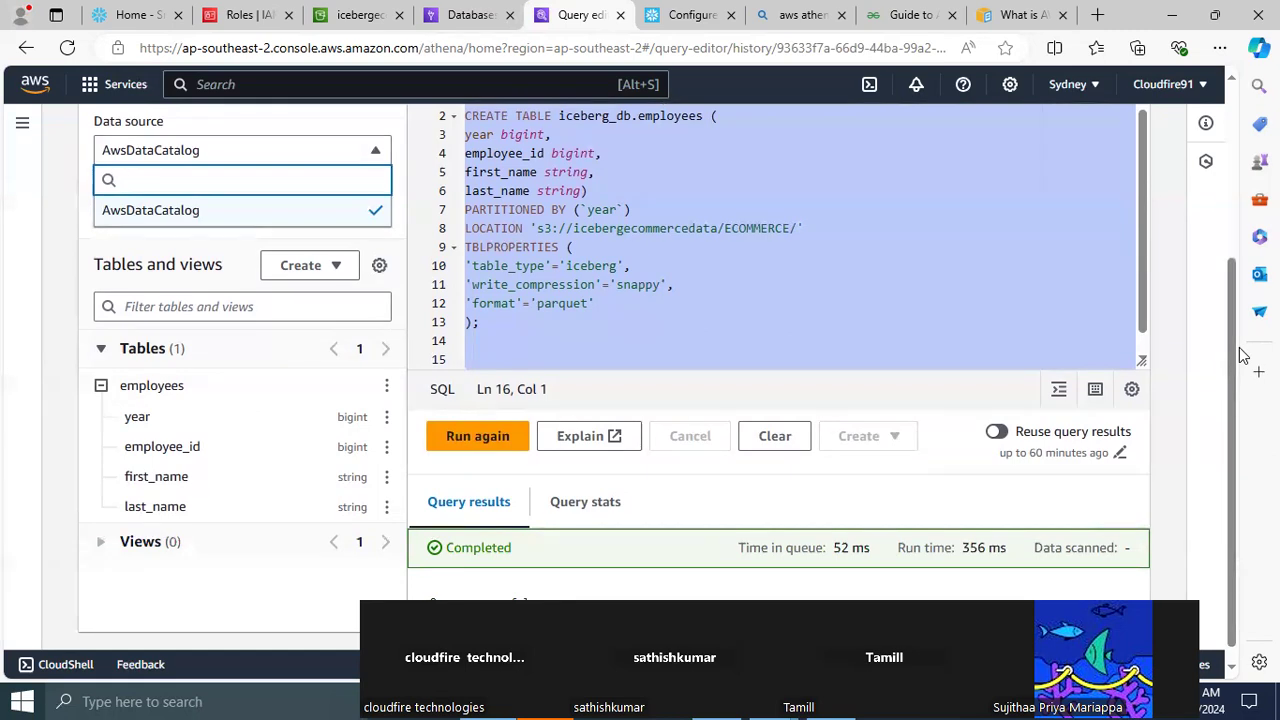
drag(1231, 316, 1223, 216)
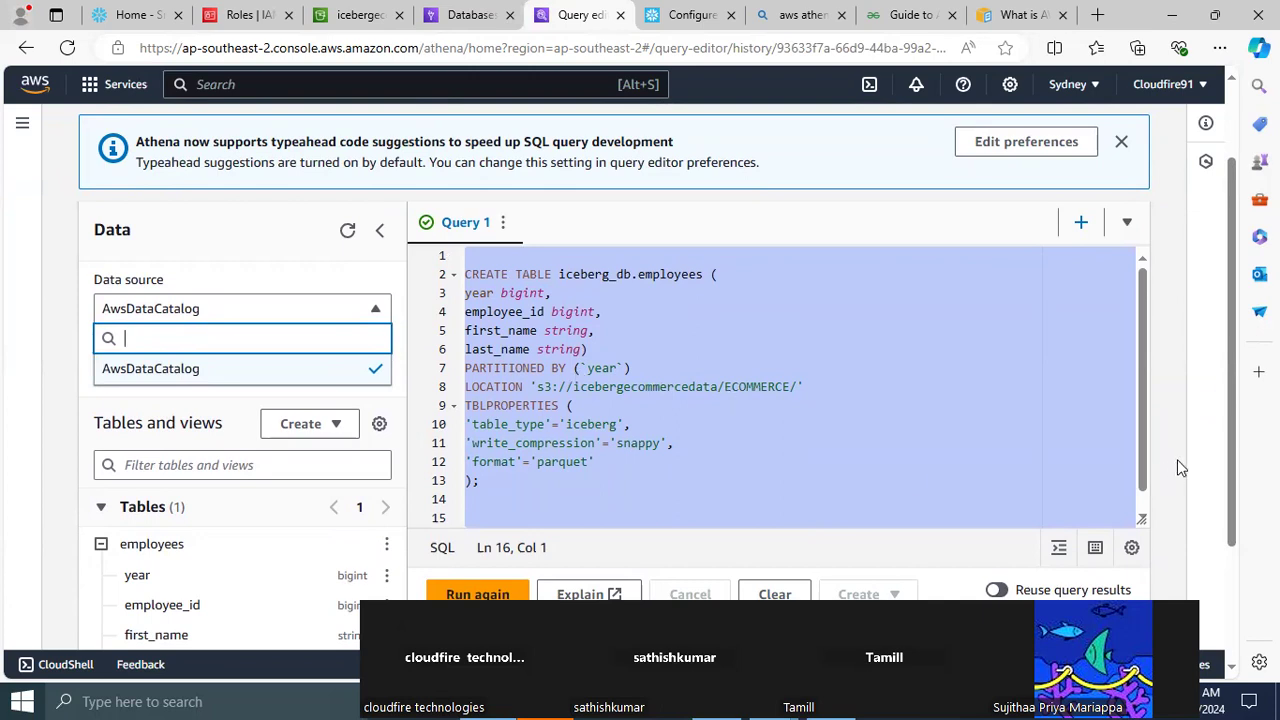
click(465, 22)
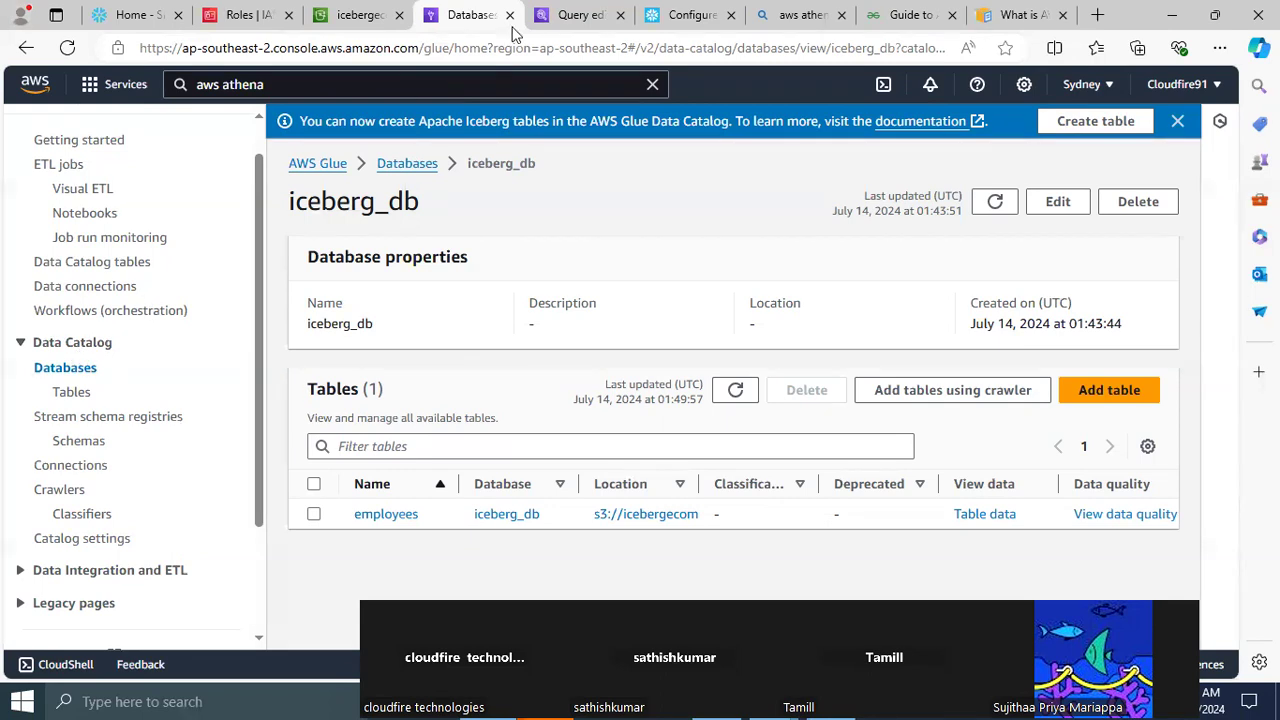
Return to the Athena query editor and begin an insert into iceberg_db.employees statement below the CREATE TABLE statement
click(563, 18)
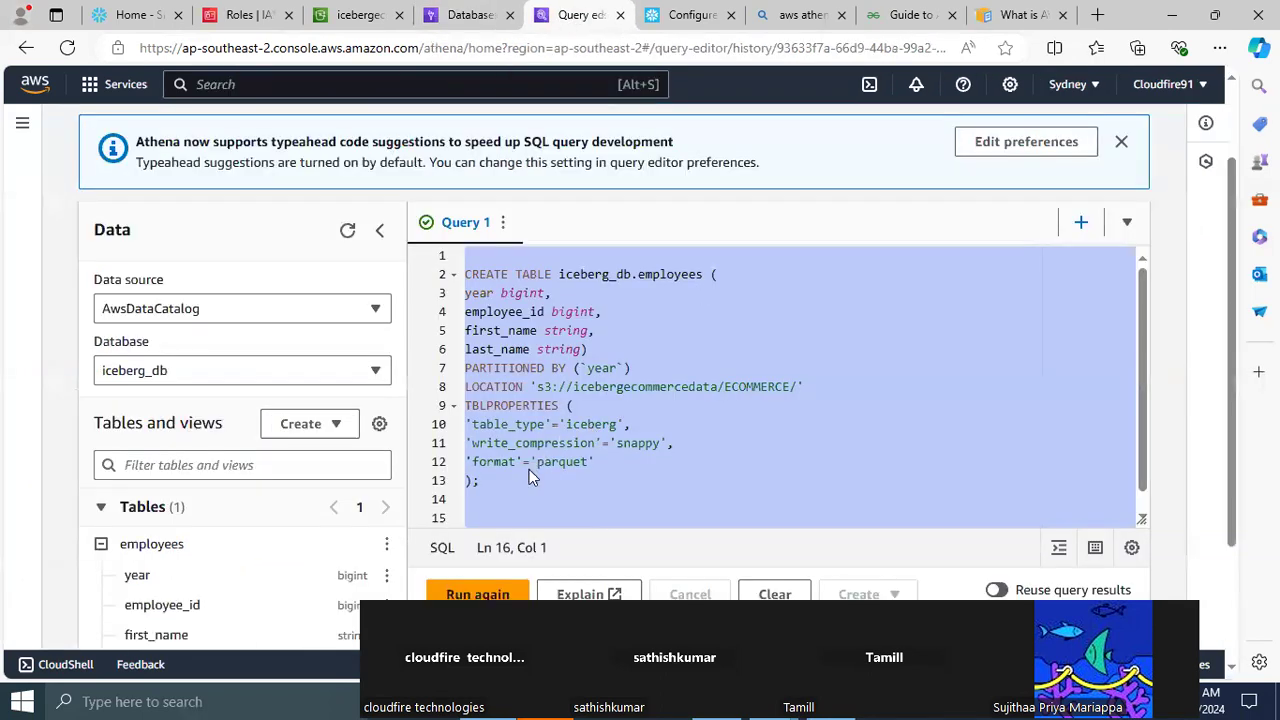
click(503, 487)
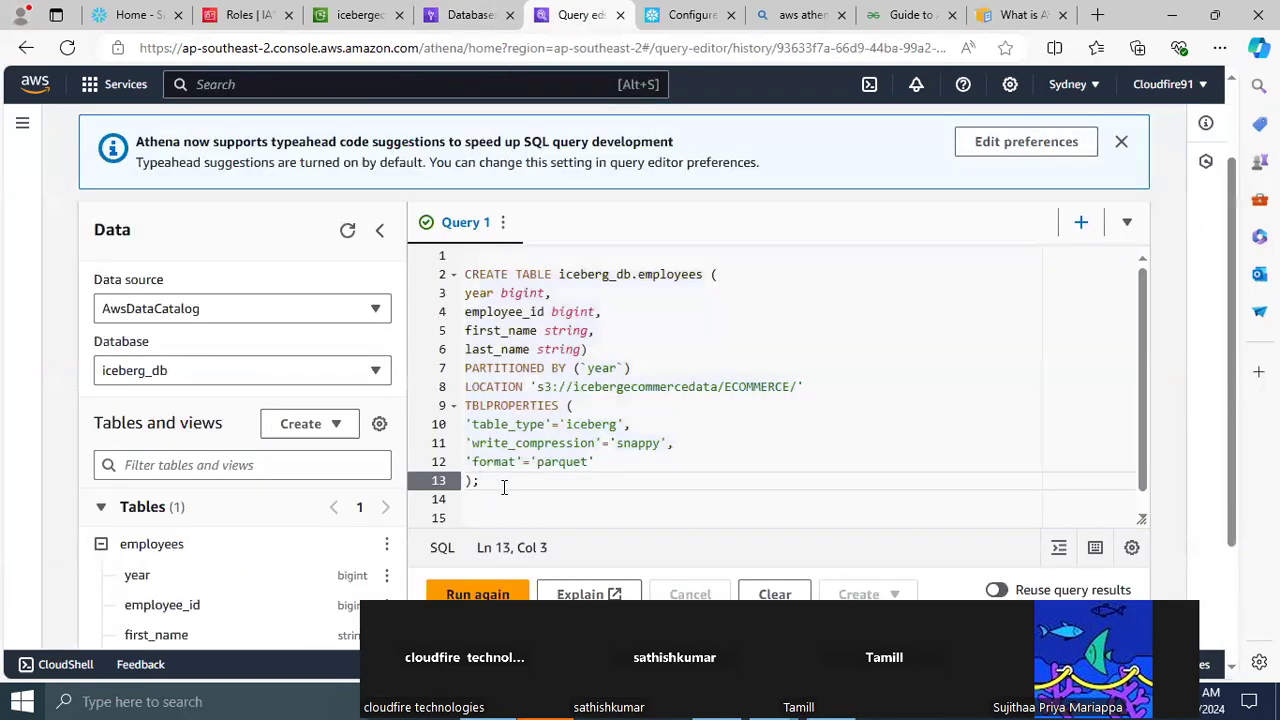
key(Down)
key(Down)
text(inse)
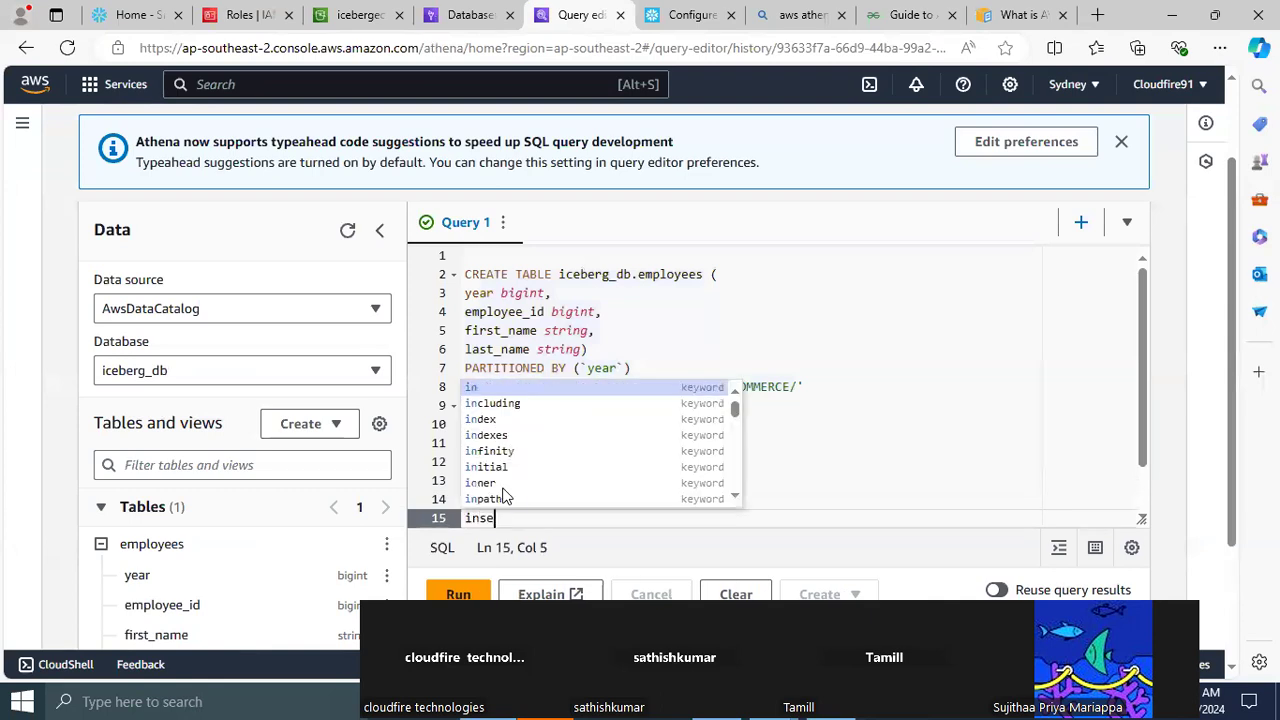
text(rt into)
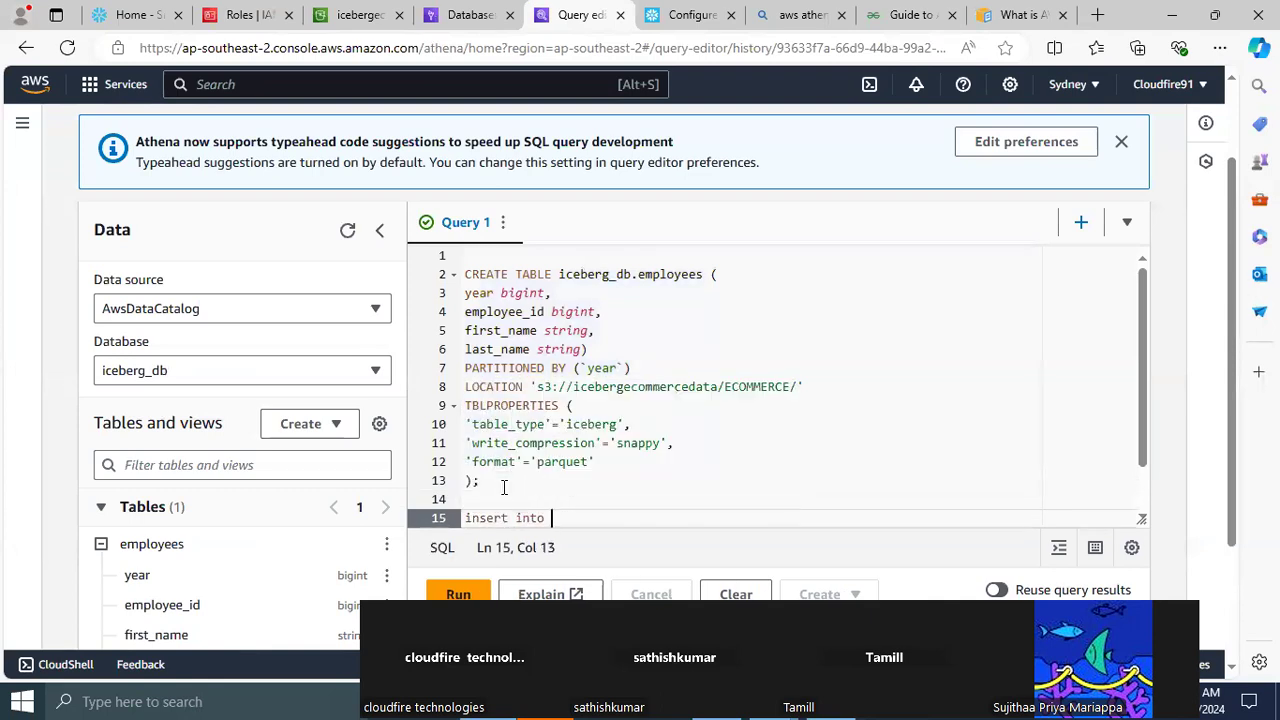
drag(558, 274, 706, 275)
key(ctrl+c)
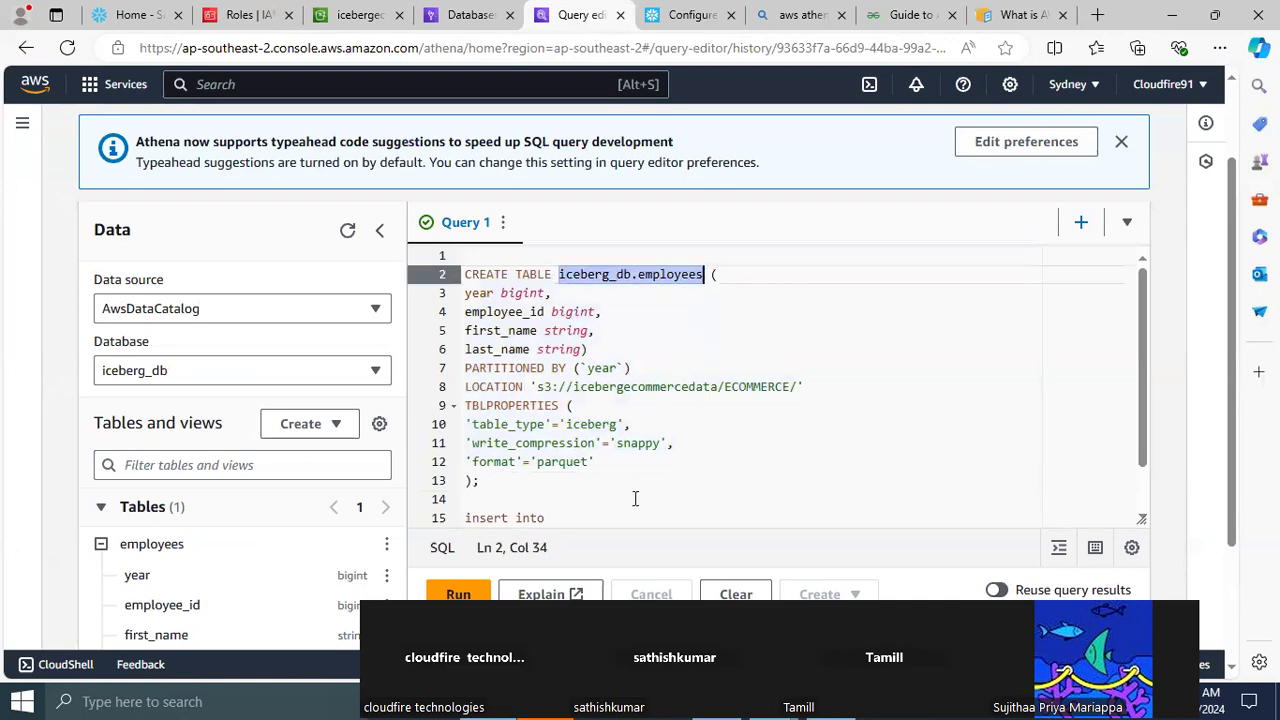
click(587, 515)
key(ctrl+v)
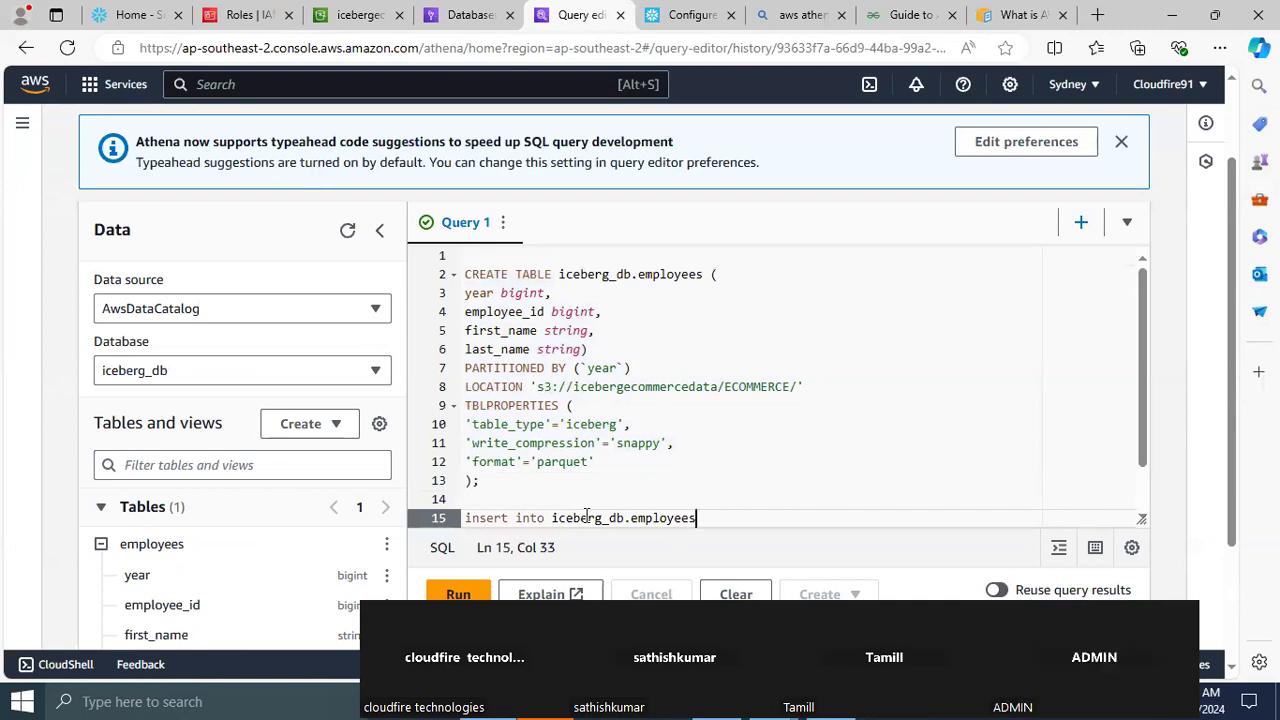
Start the column list of the insert into iceberg_db.employees statement with year and employee_id, copied from the CREATE TABLE definition
text(())
double_click(478, 295)
key(ctrl+c)
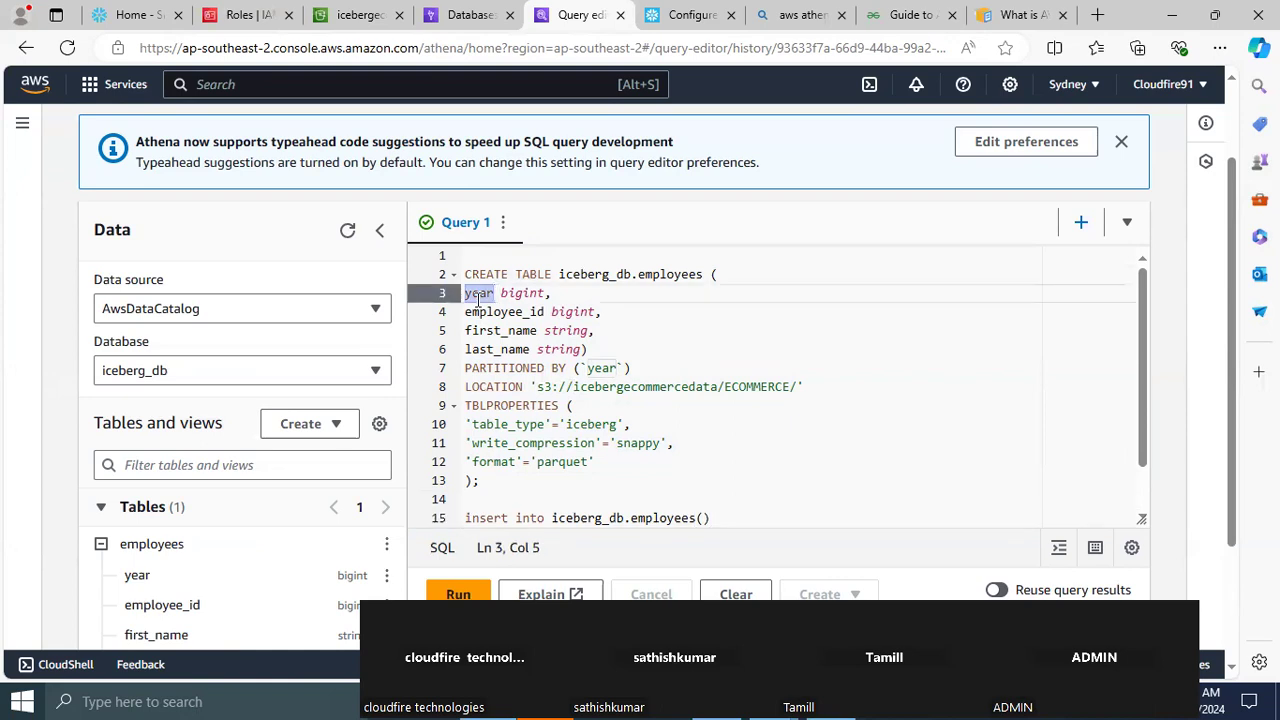
click(703, 518)
key(ctrl+v)
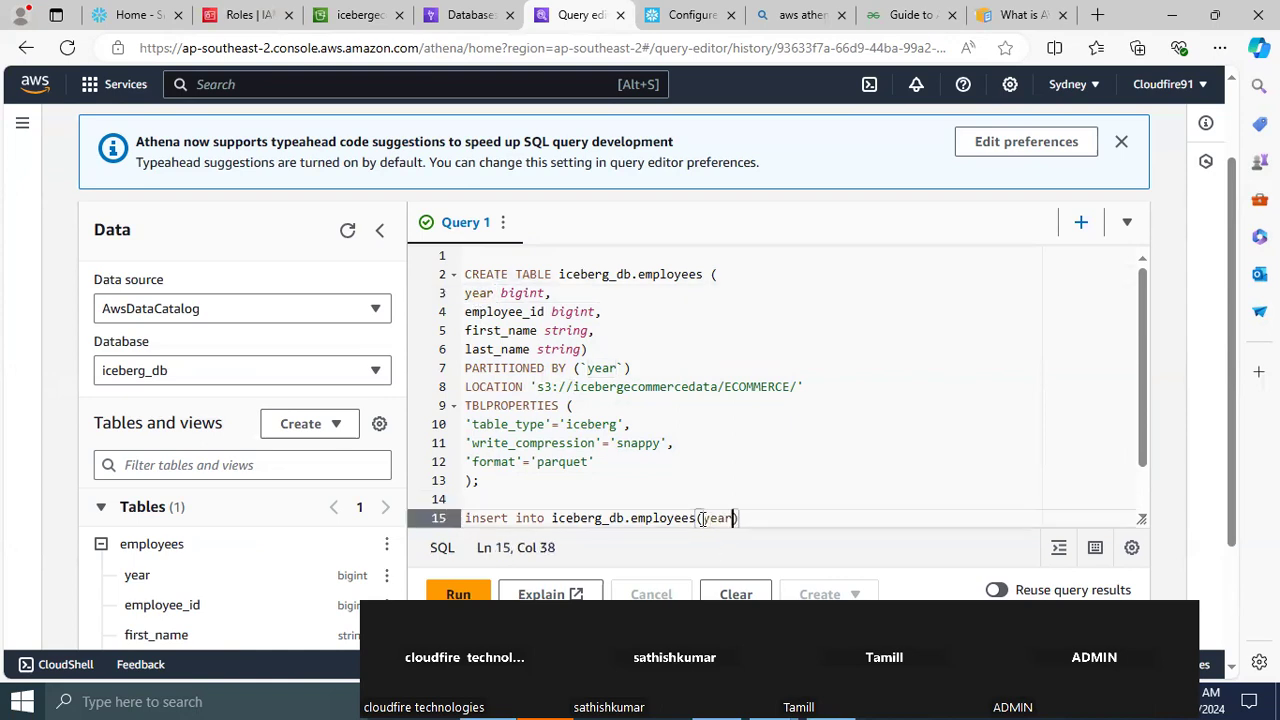
text(,)
double_click(498, 313)
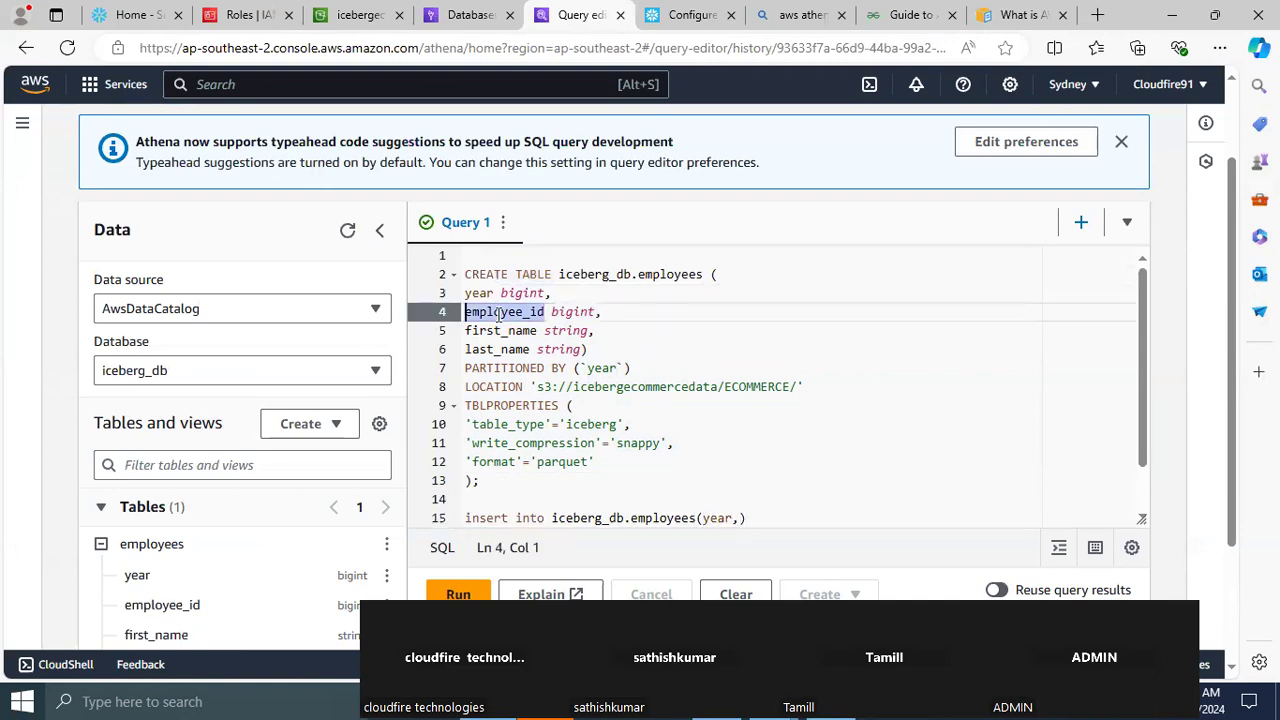
click(740, 518)
text(employee_id)
text(,)
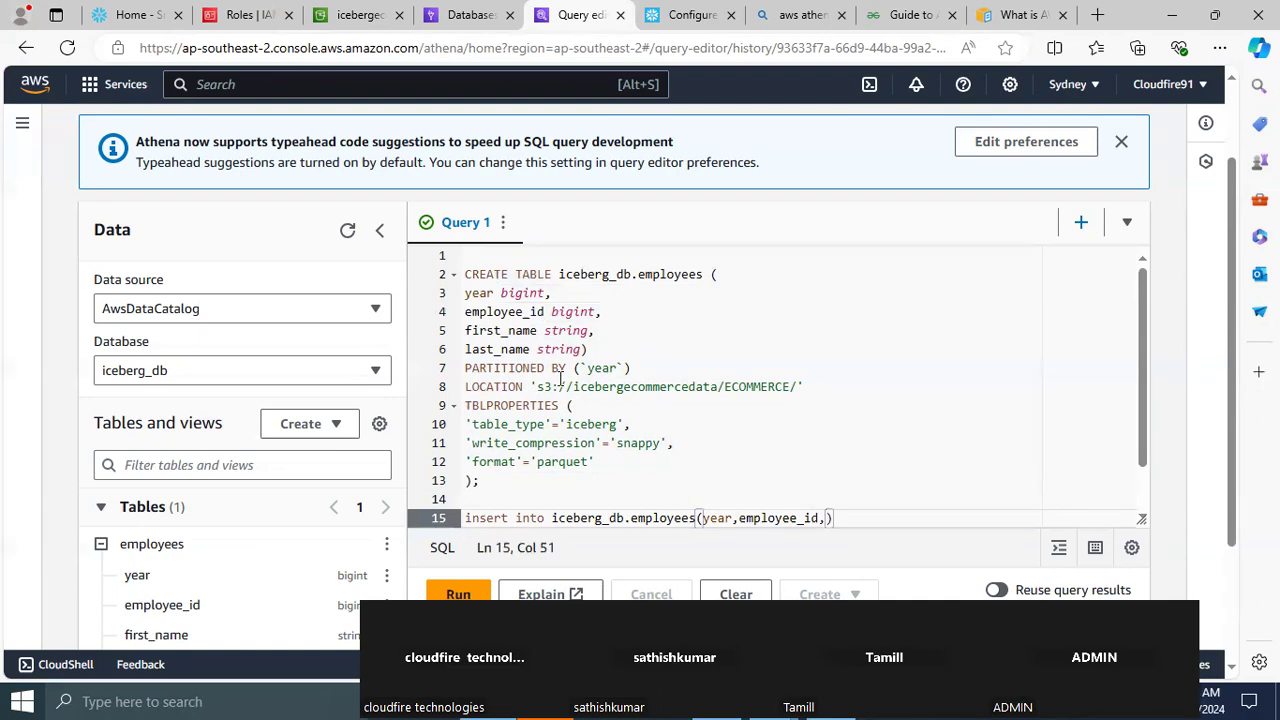
Complete the insert statement's column list with first_name and last_name, copied from the CREATE TABLE definition
double_click(495, 331)
key(ctrl+c)
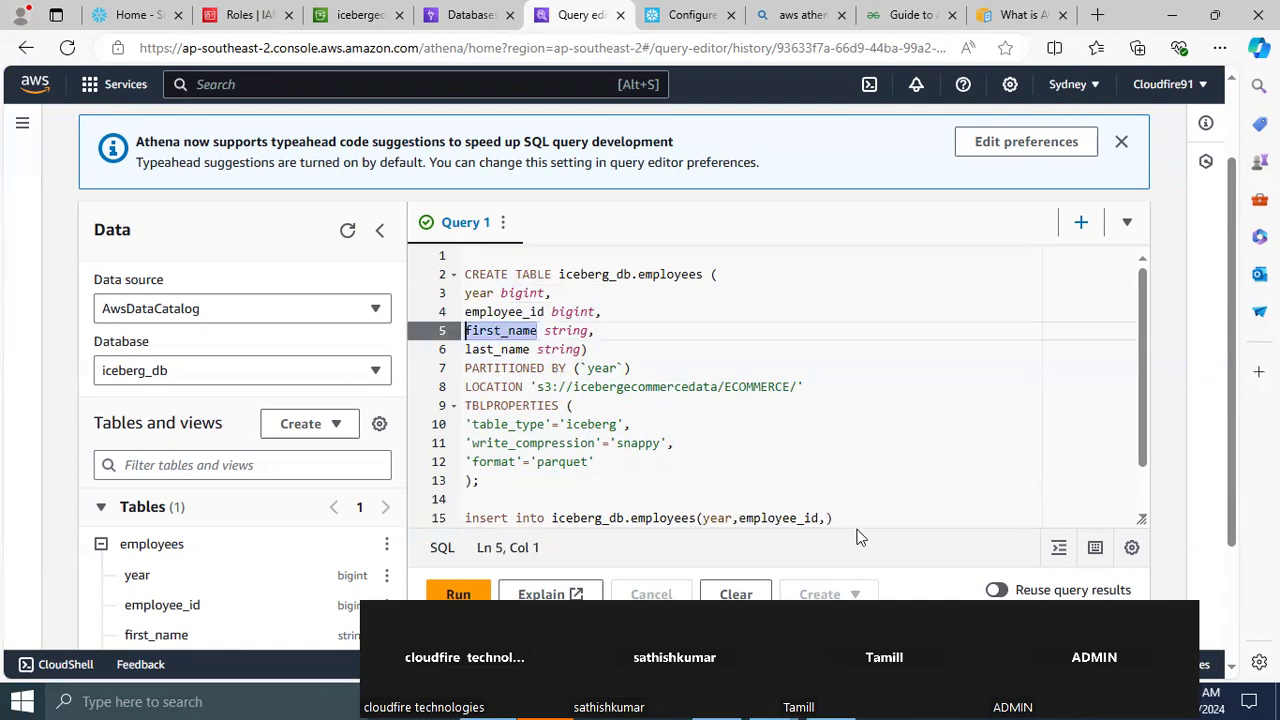
click(828, 519)
key(ctrl+v)
text(,)
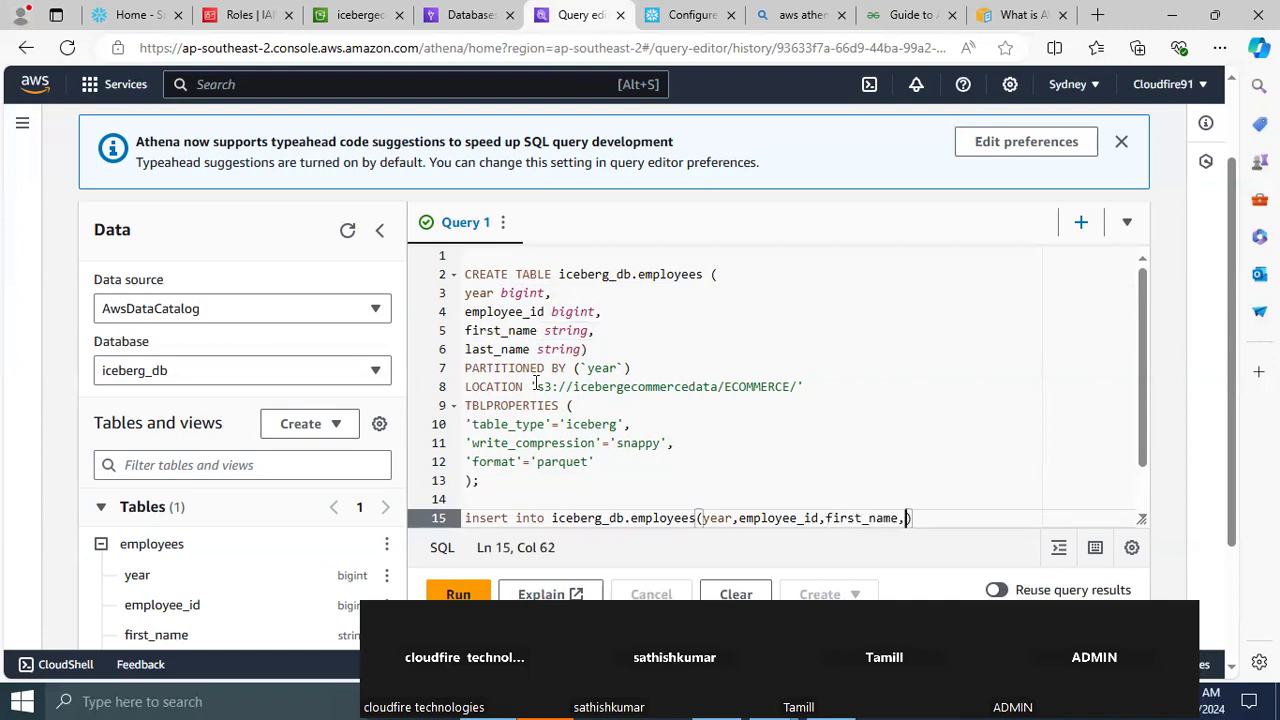
double_click(497, 349)
key(ctrl+c)
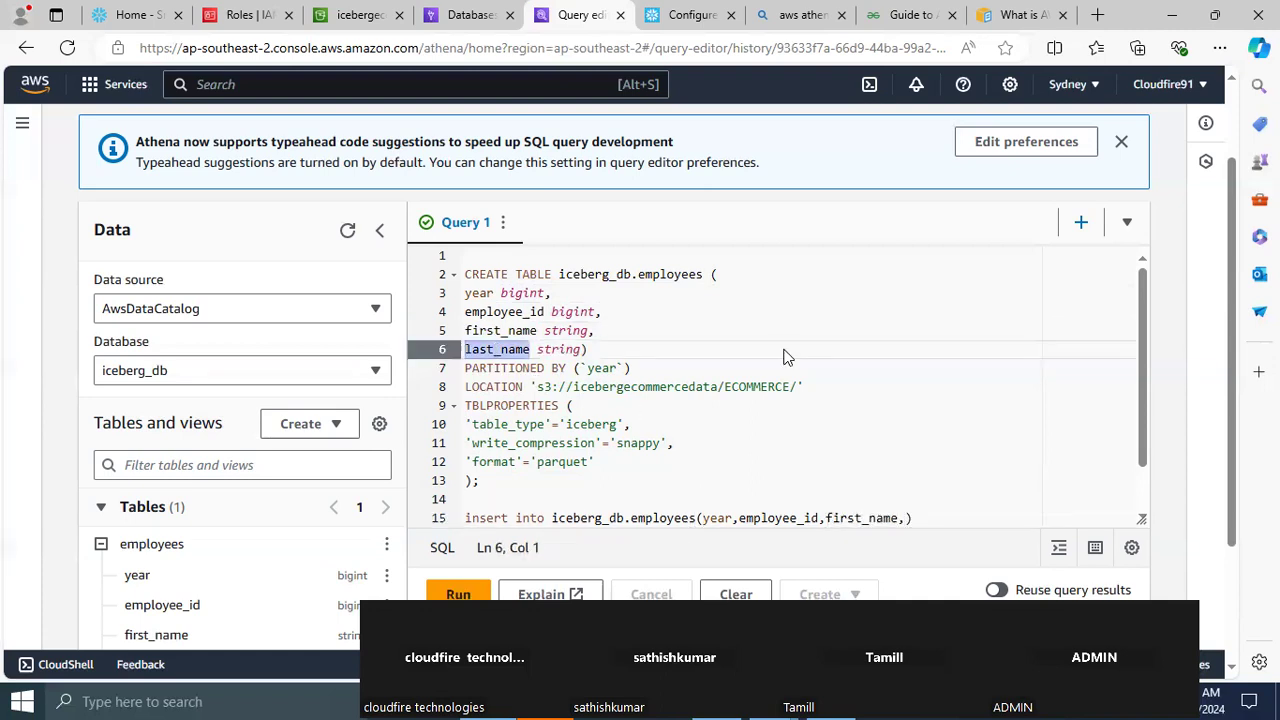
click(904, 518)
key(ctrl+v)
key(End)
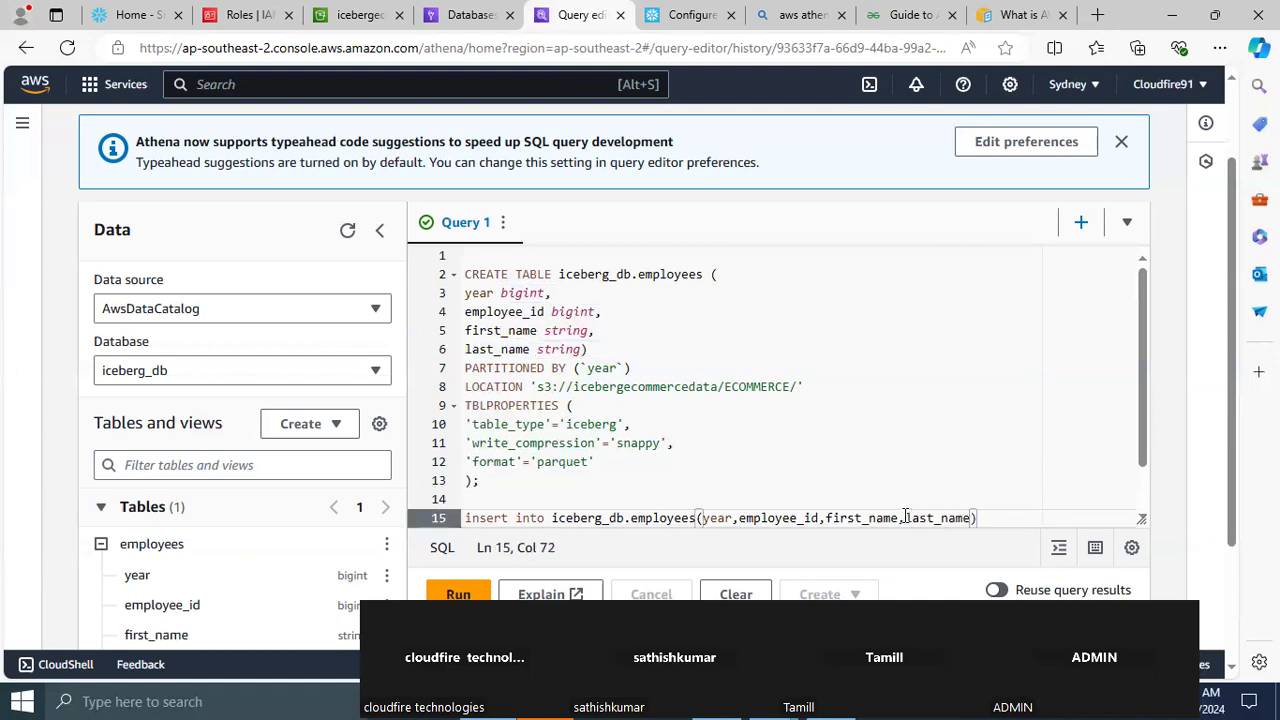
Add a values clause to the insert statement with year 2020, the employee's ID, first name and last-name initial, and end it with a semicolon
text(values())
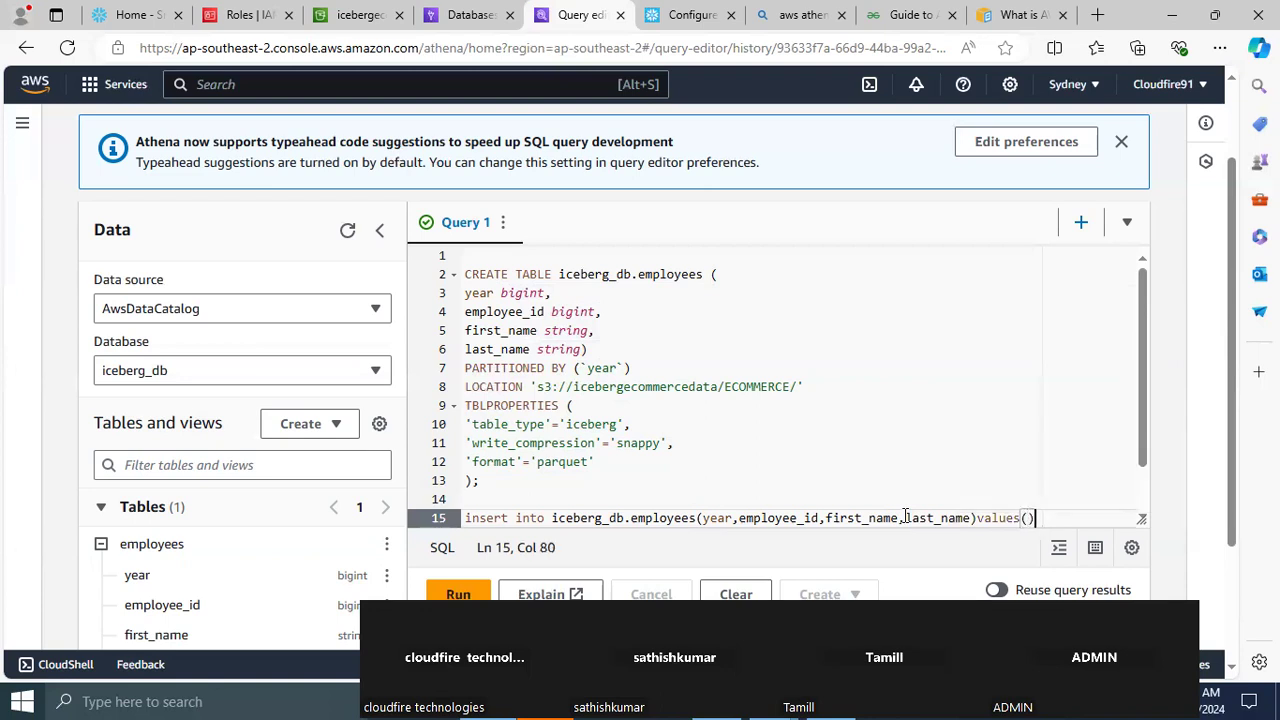
key(Left)
text(')
key(BackSpace)
key(BackSpace)
text(2020,101,'anand')
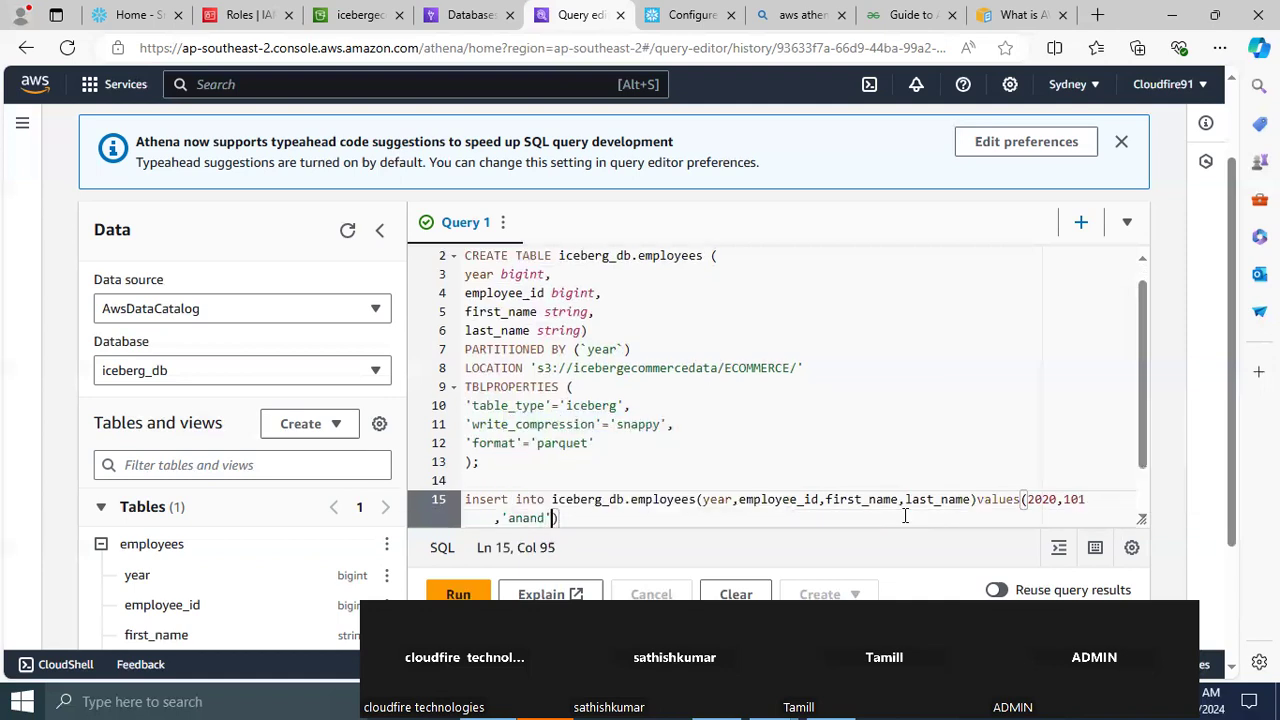
text(,'s',)
key(BackSpace)
text();)
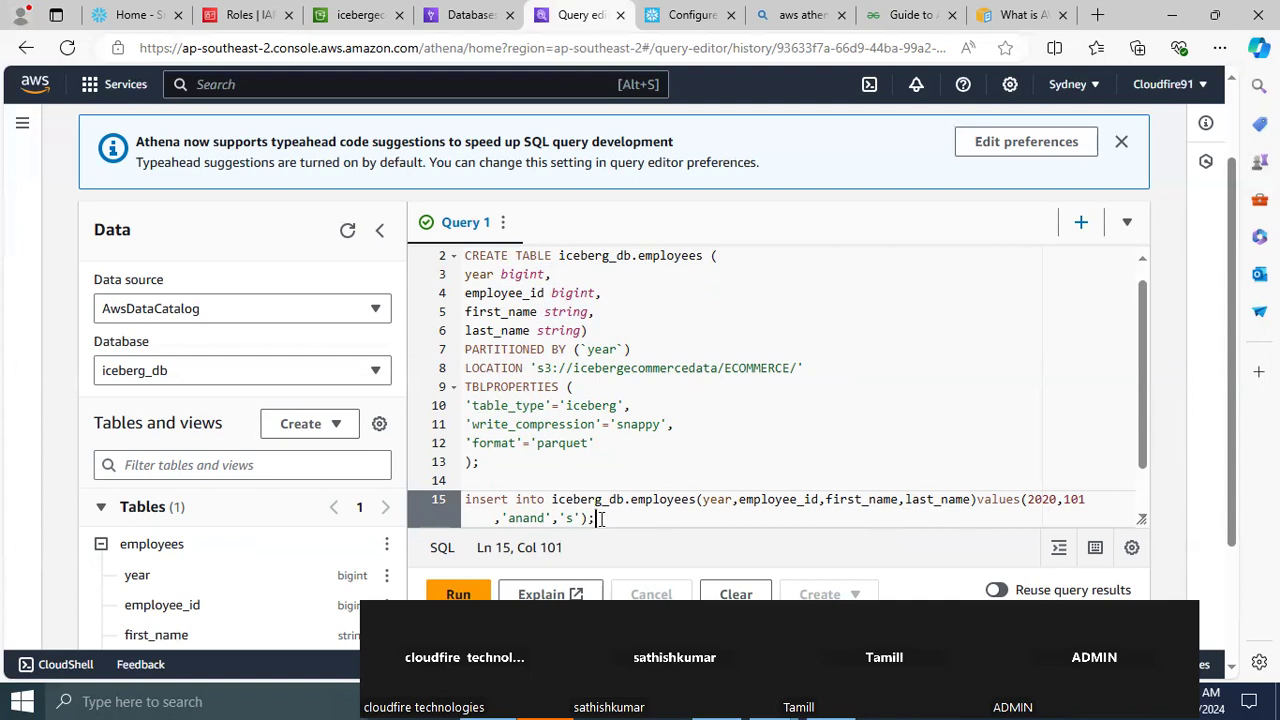
Run only the insert statement for year 2020 and check its query result
drag(598, 518, 458, 508)
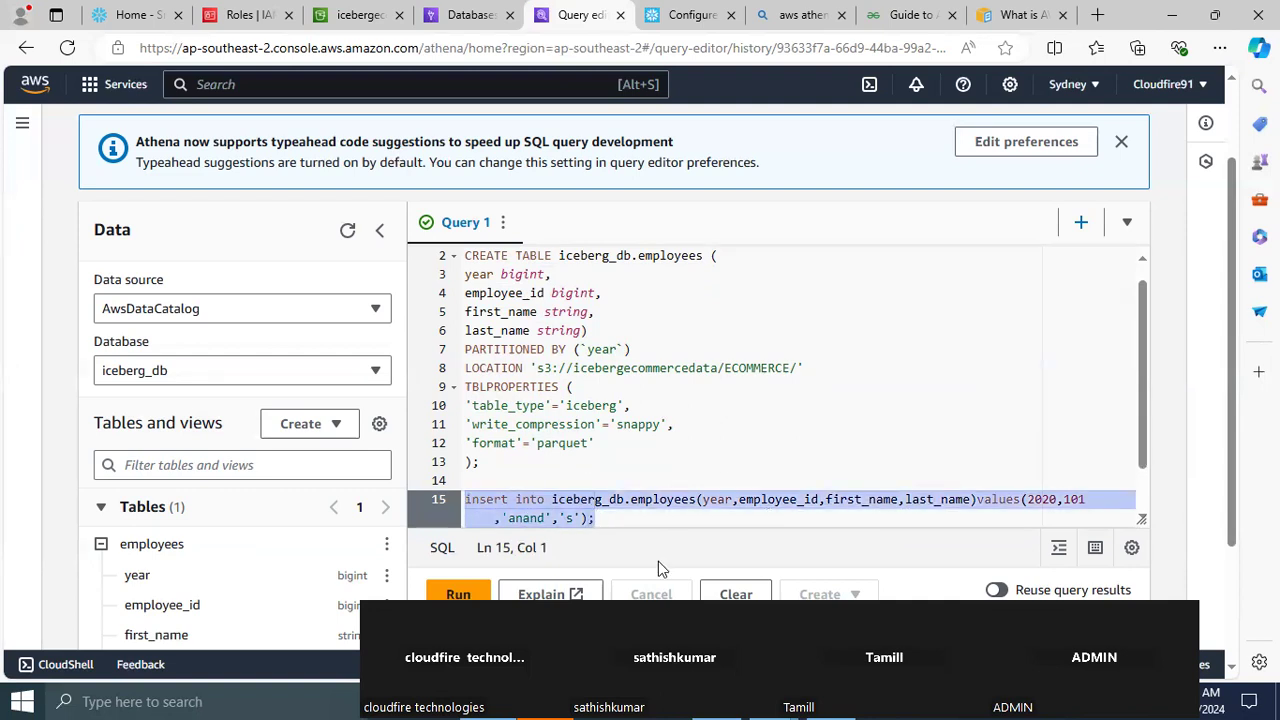
click(458, 594)
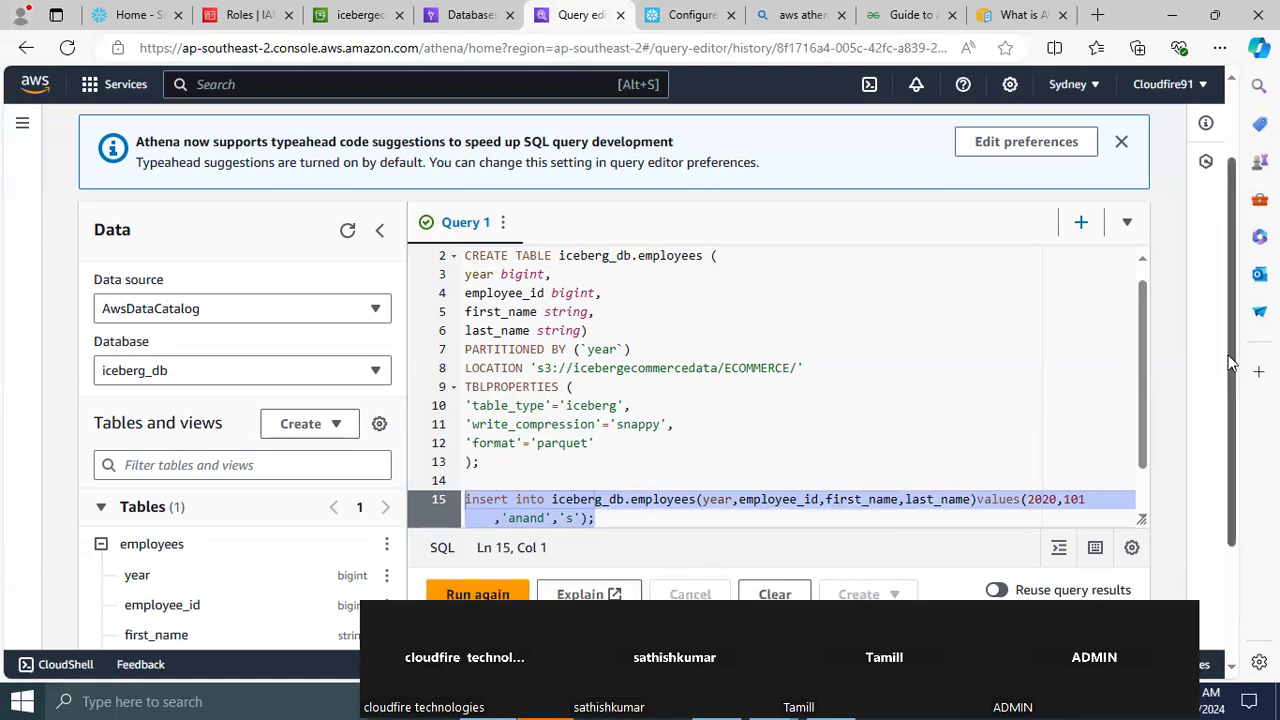
scroll(1228, 469, down, 2)
scroll(1228, 469, up, 1)
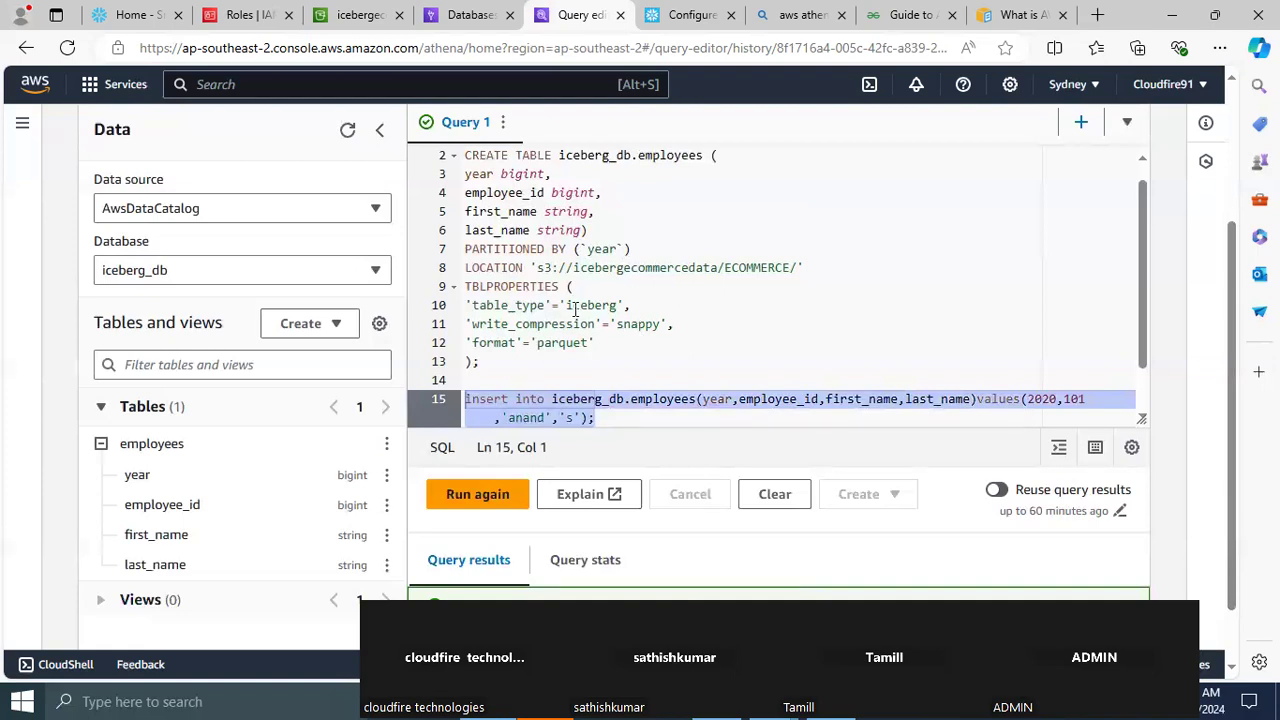
Refresh the ECOMMERCE/ objects in S3 and examine the file stored under data/ in the year=2020/ partition folder
click(360, 18)
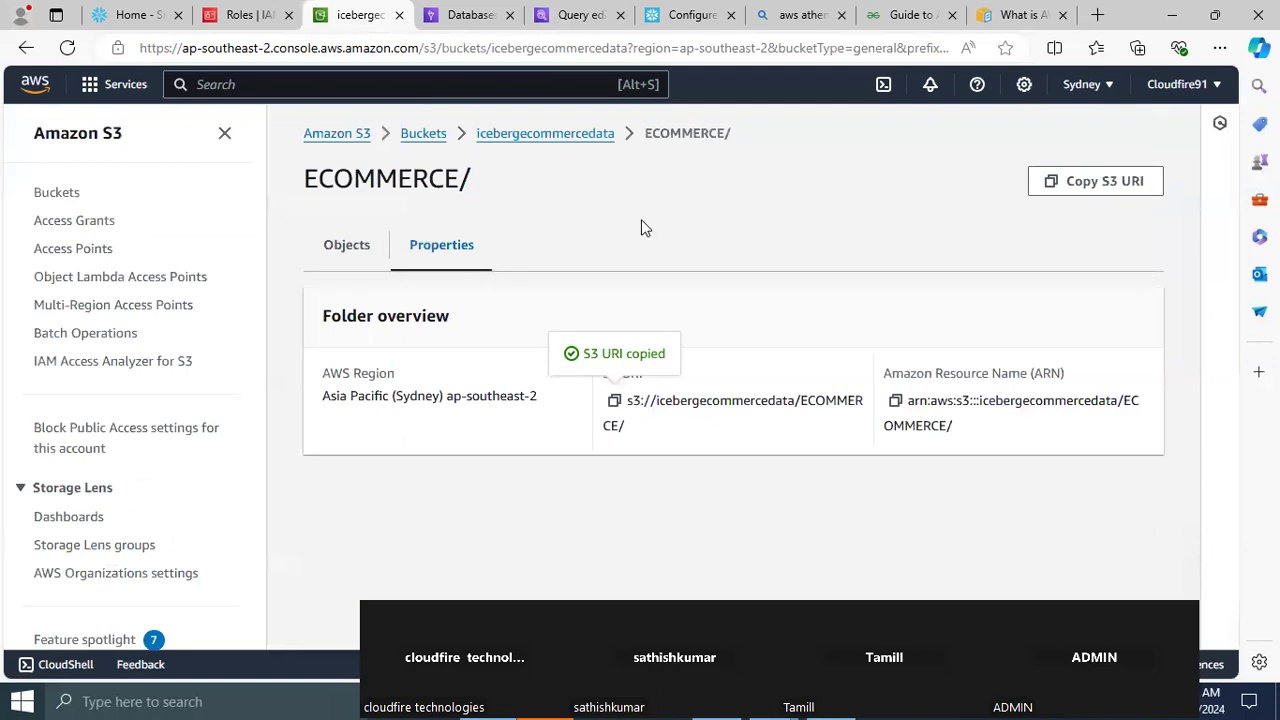
click(347, 246)
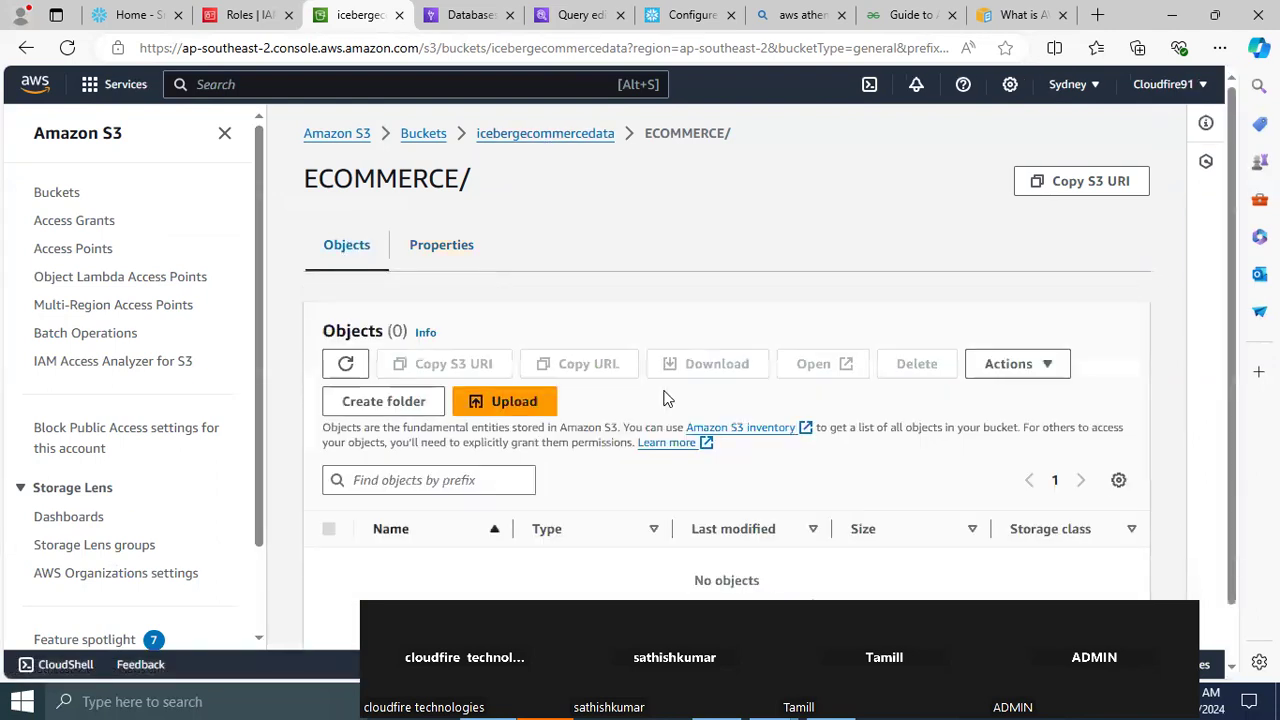
click(345, 364)
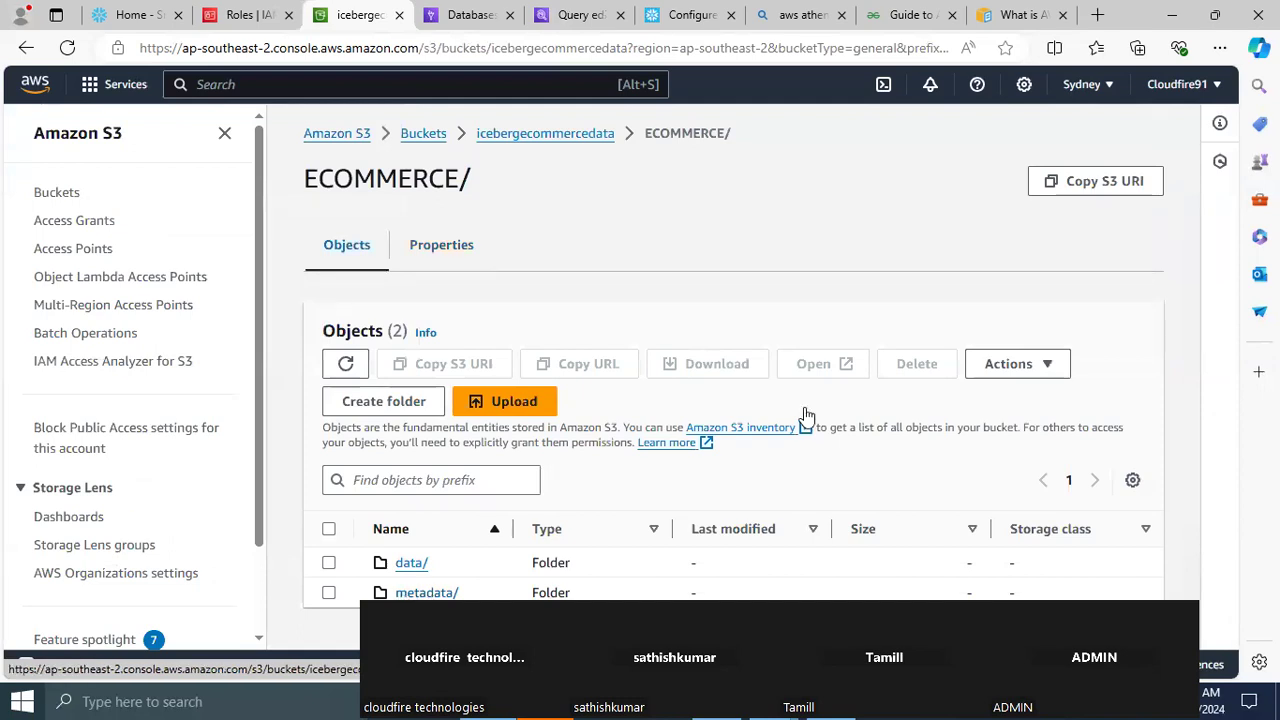
click(405, 565)
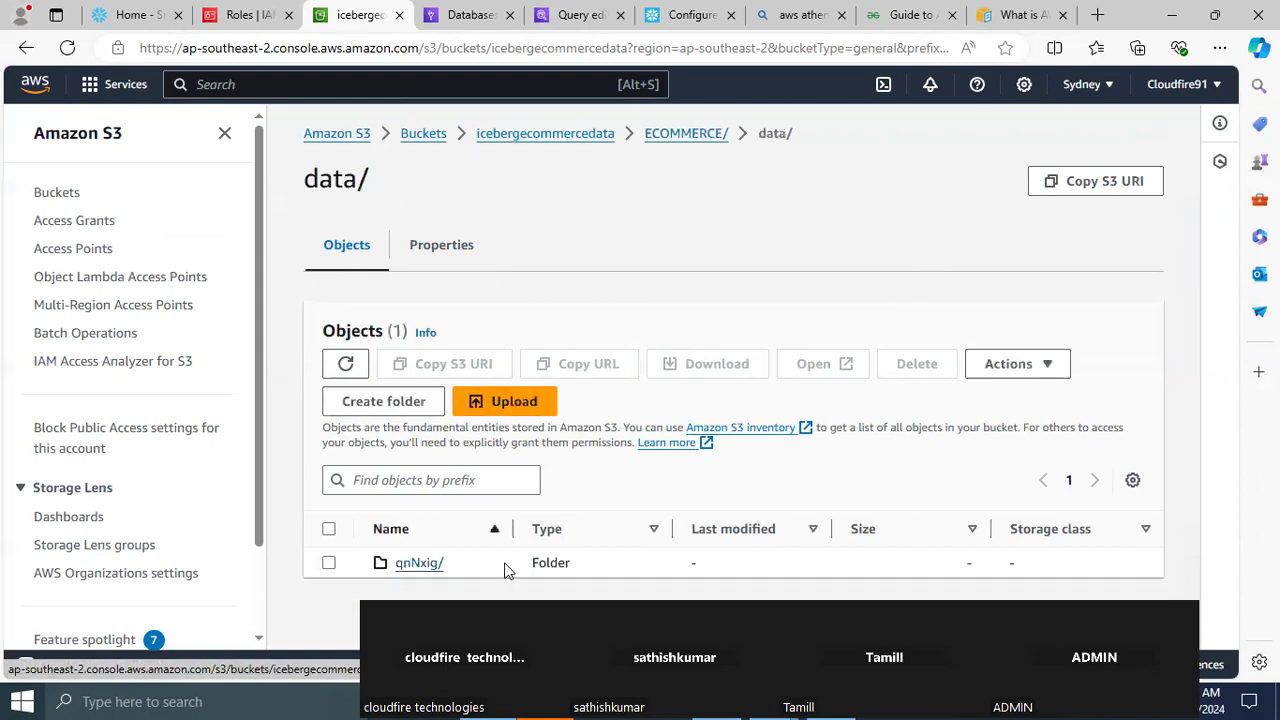
click(425, 566)
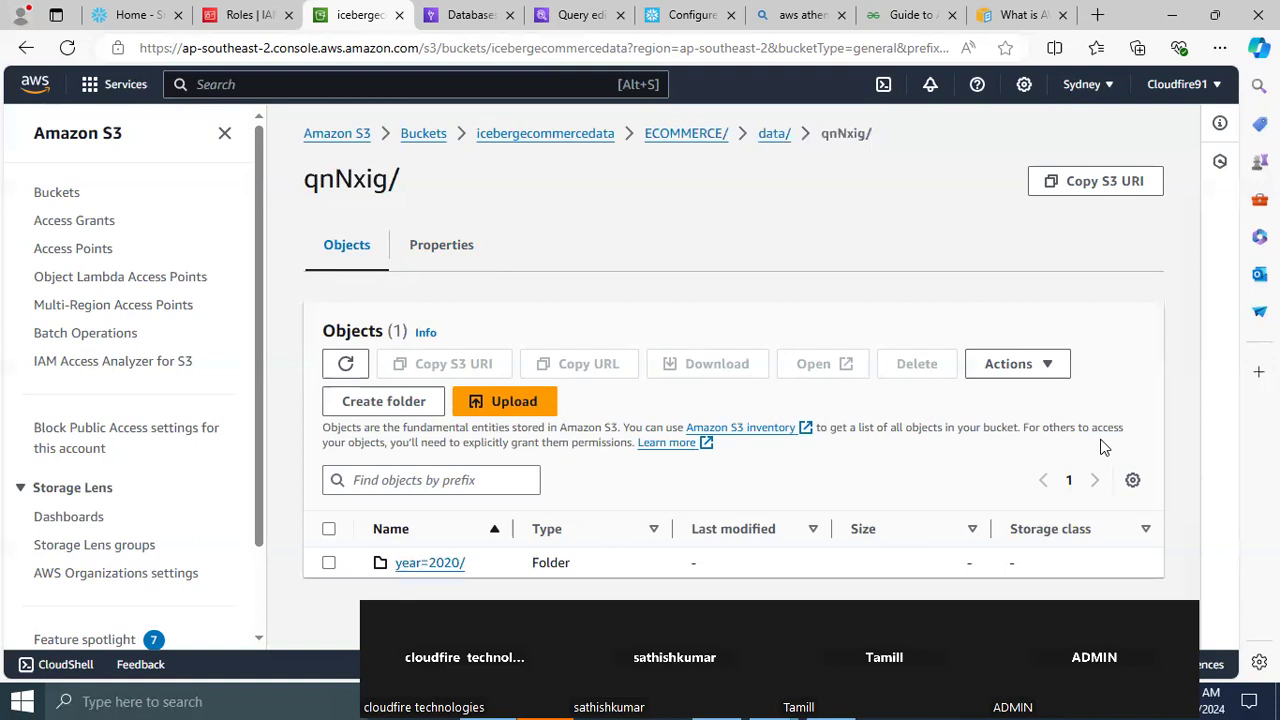
click(437, 562)
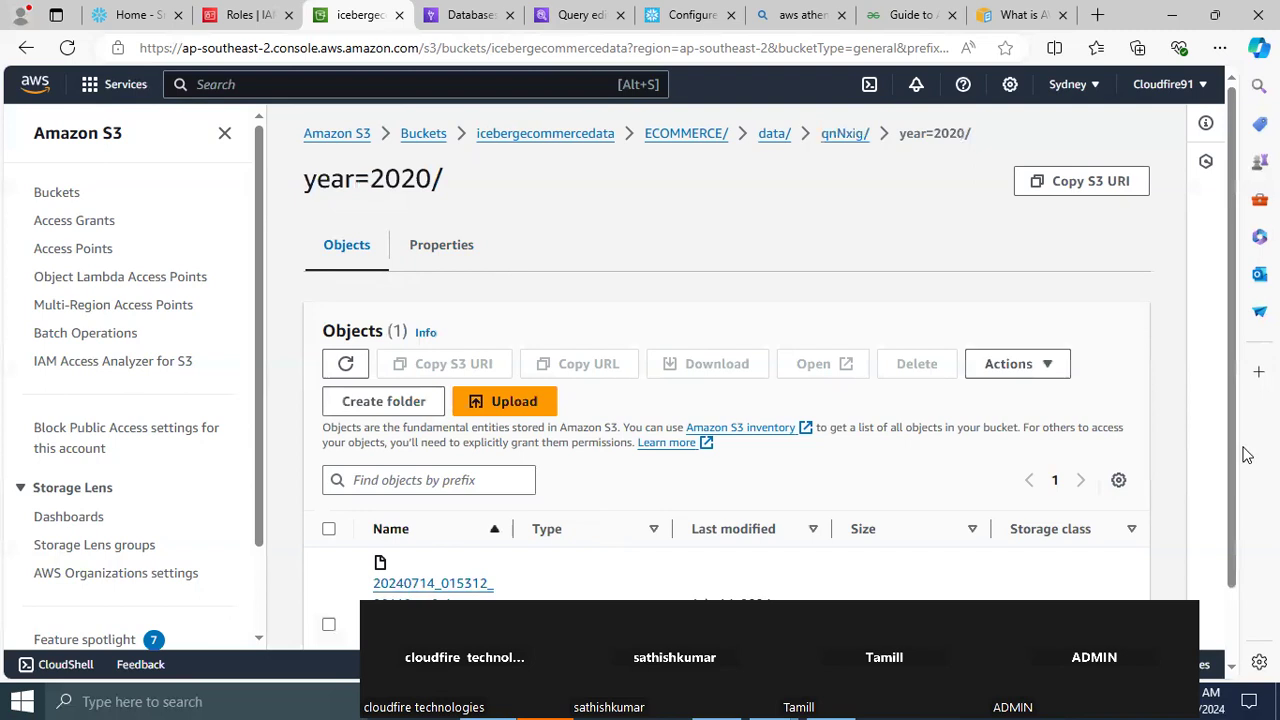
scroll(1232, 447, down, 2)
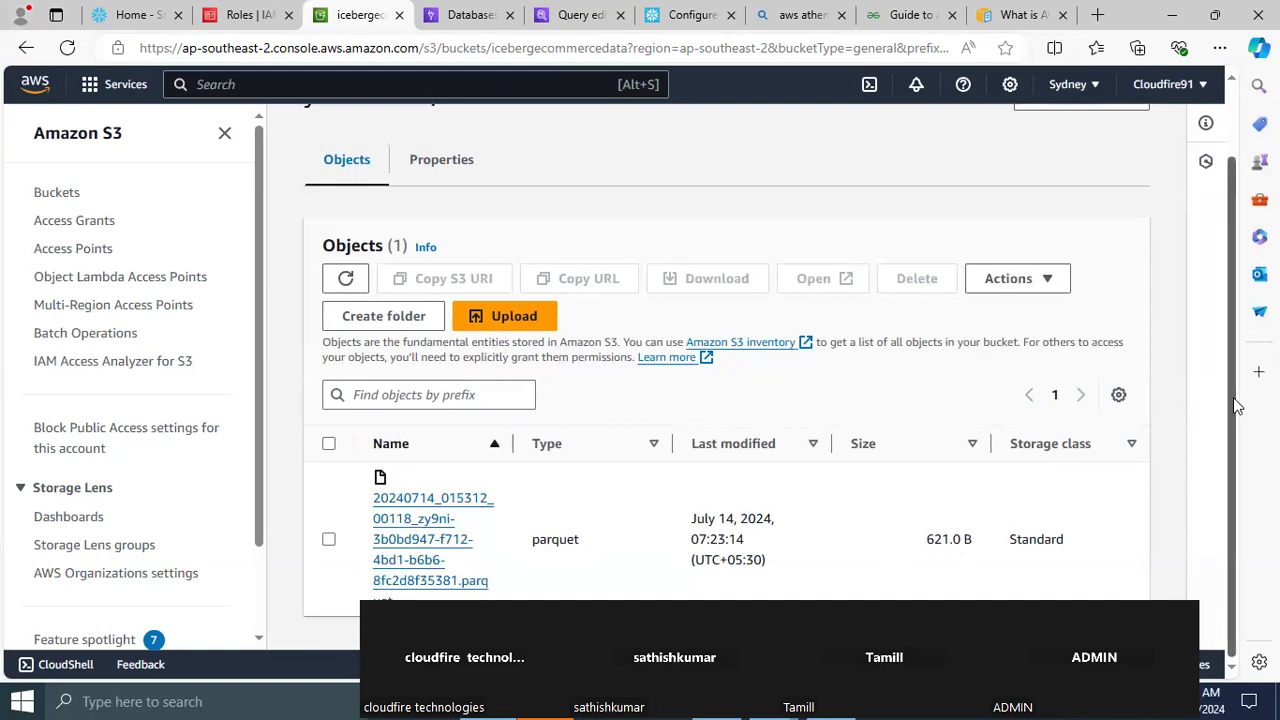
scroll(1209, 285, up, 2)
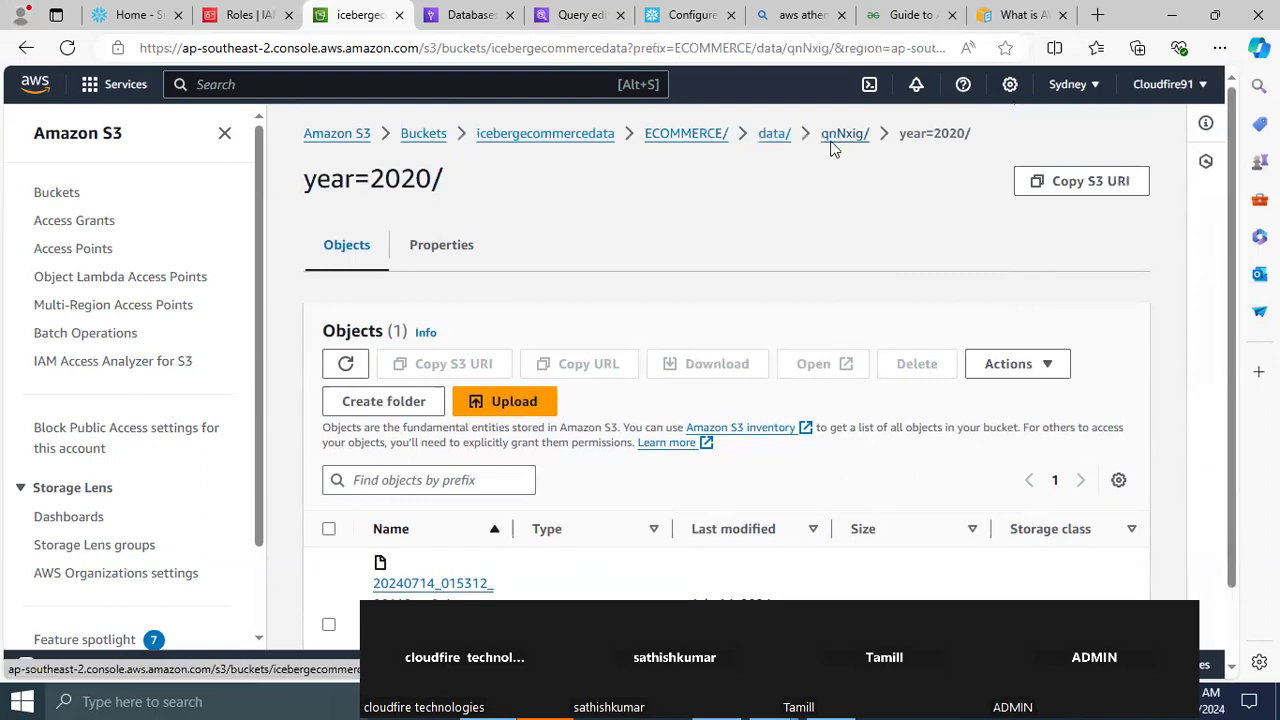
Go back up to the data/ folder in S3 and reopen its qnNxig/ subfolder
click(834, 143)
click(773, 140)
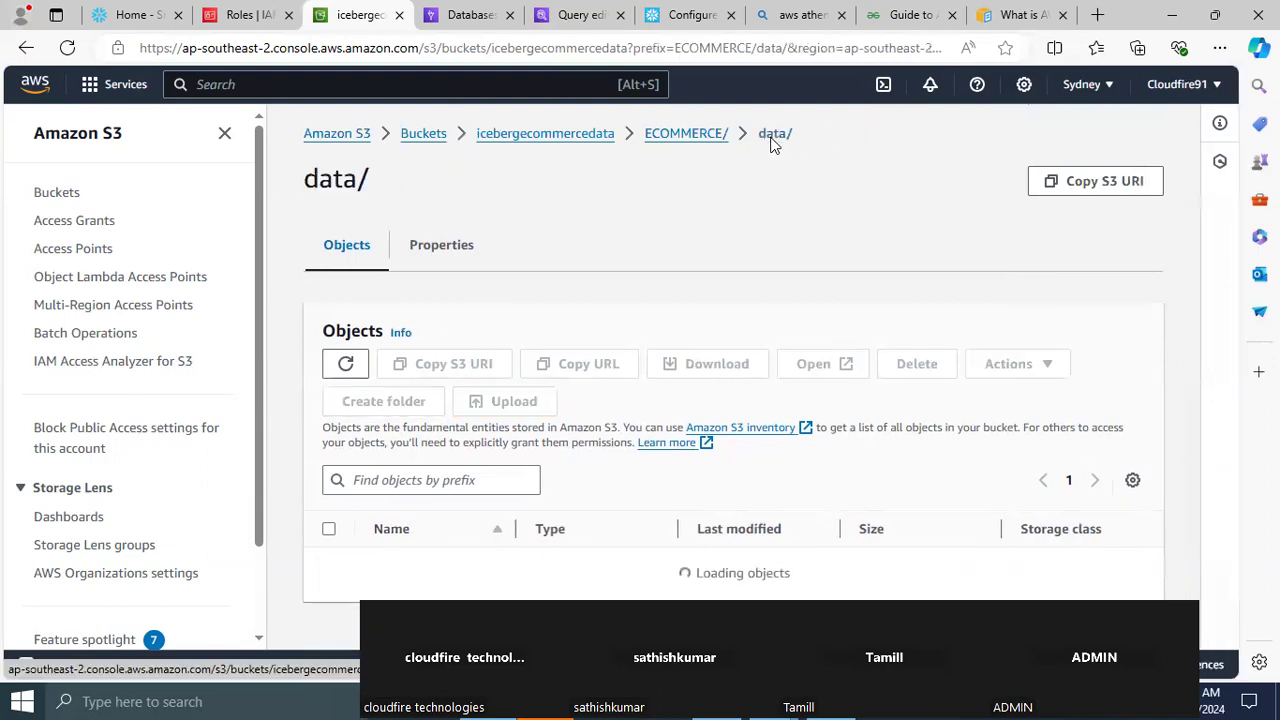
click(412, 566)
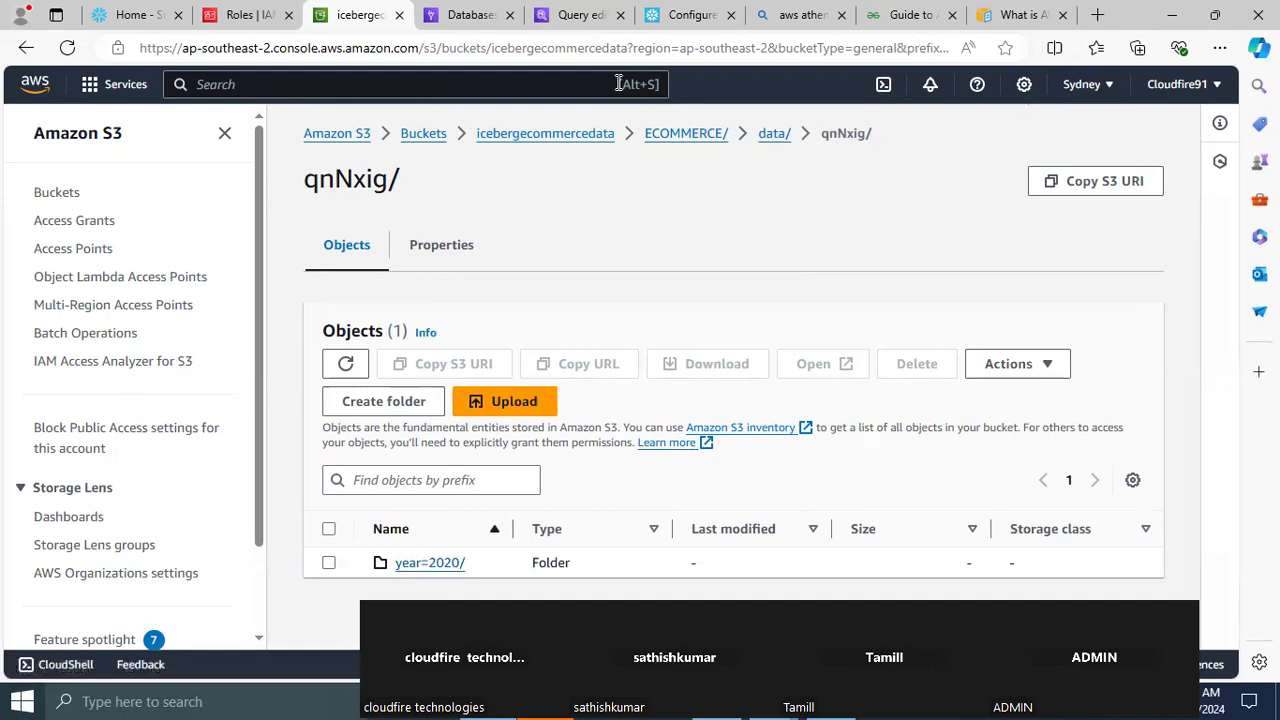
Return to the Athena query editor and duplicate the insert statement on a new line below the original
click(569, 16)
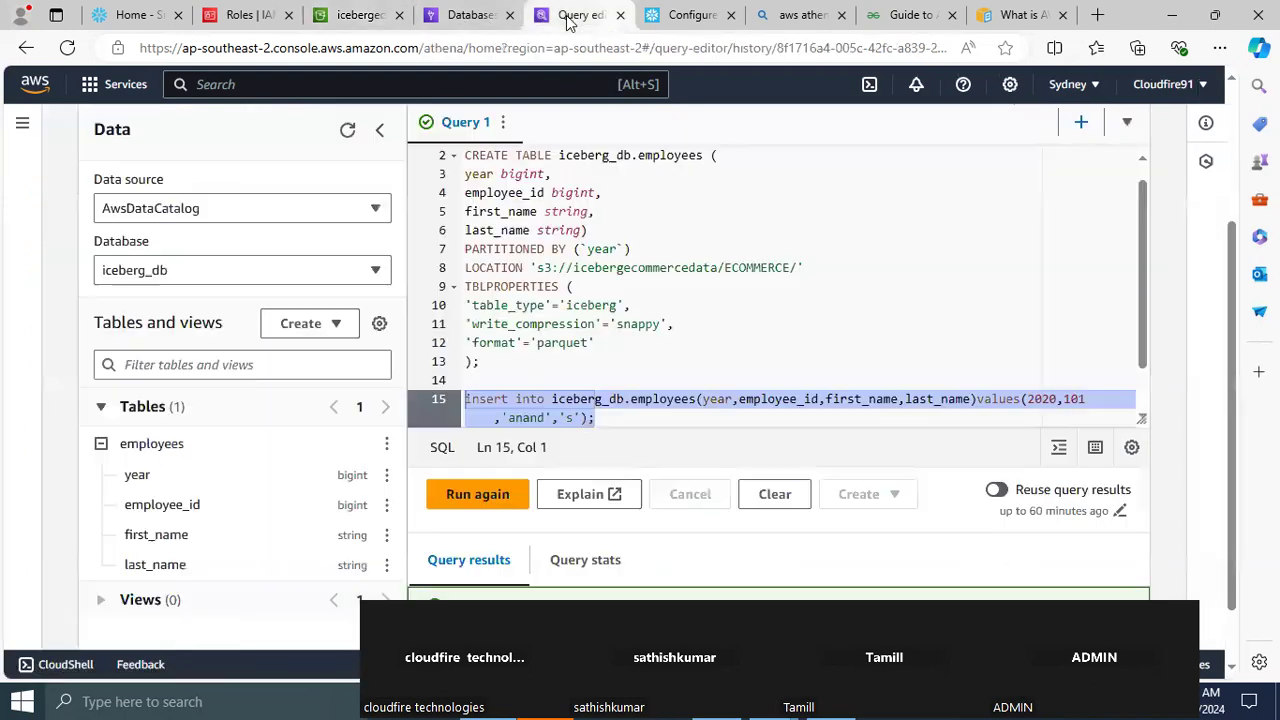
click(604, 417)
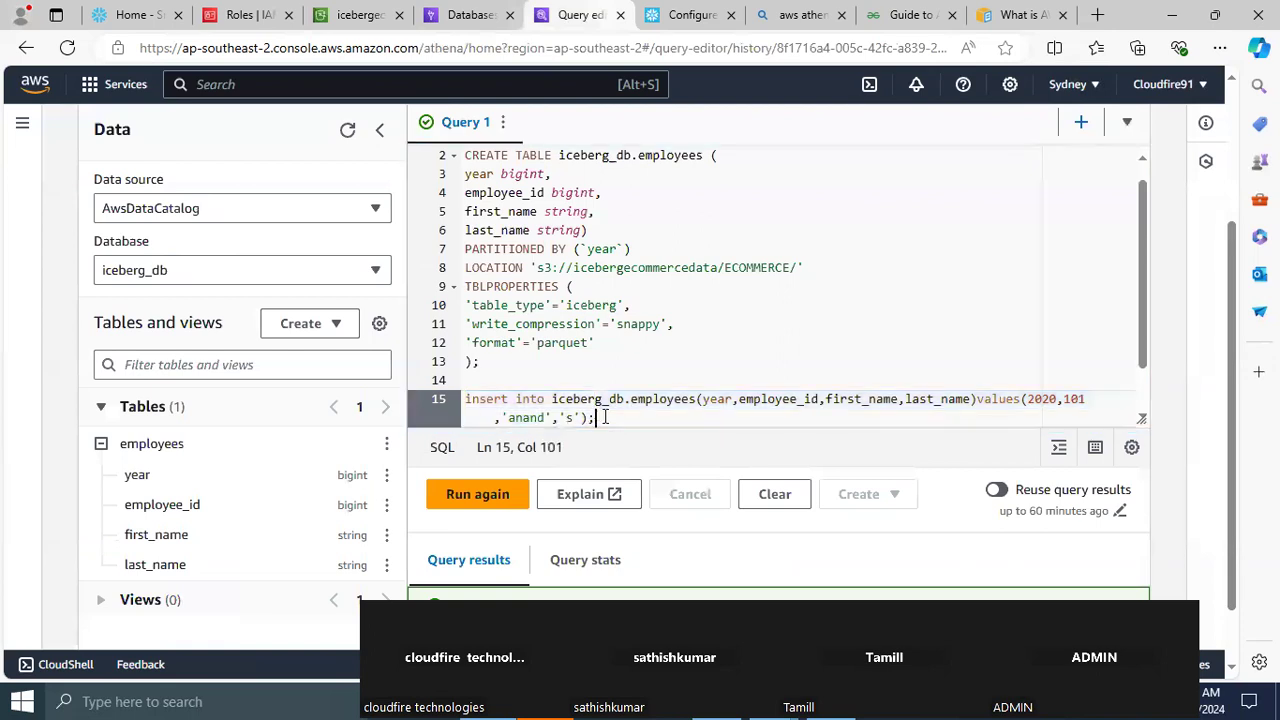
shift+click(458, 401)
key(ctrl+c)
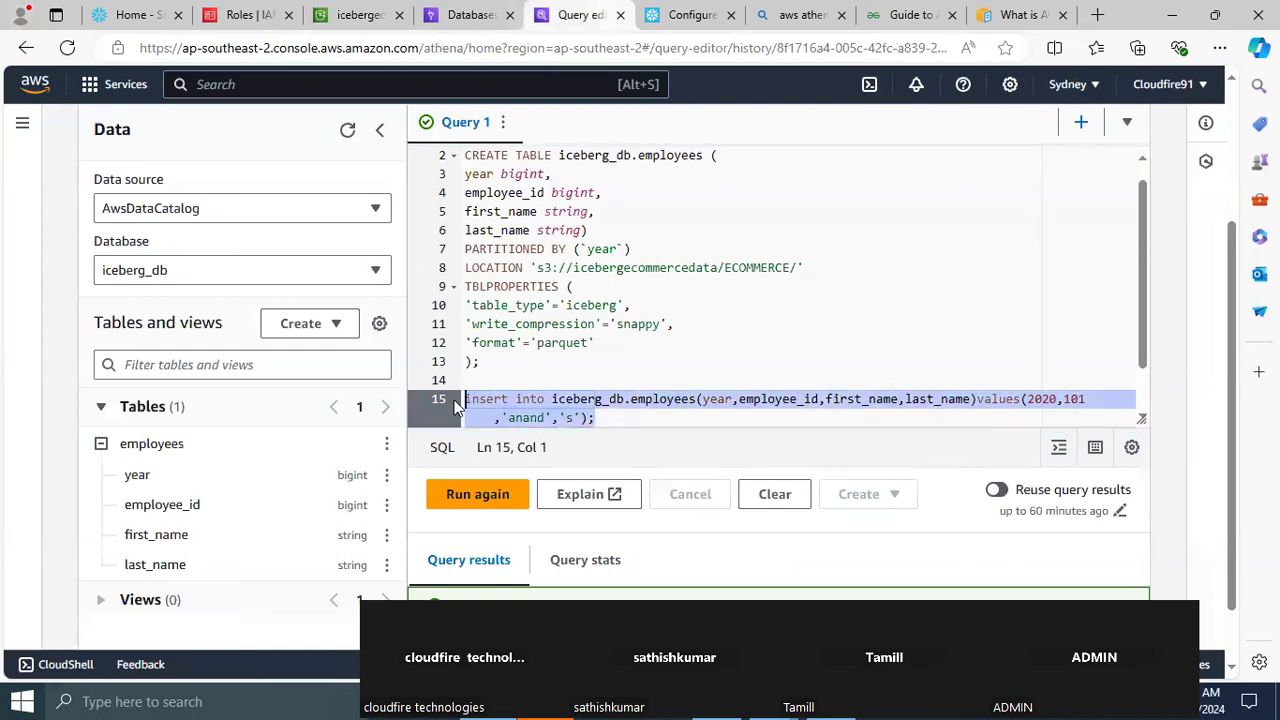
click(634, 420)
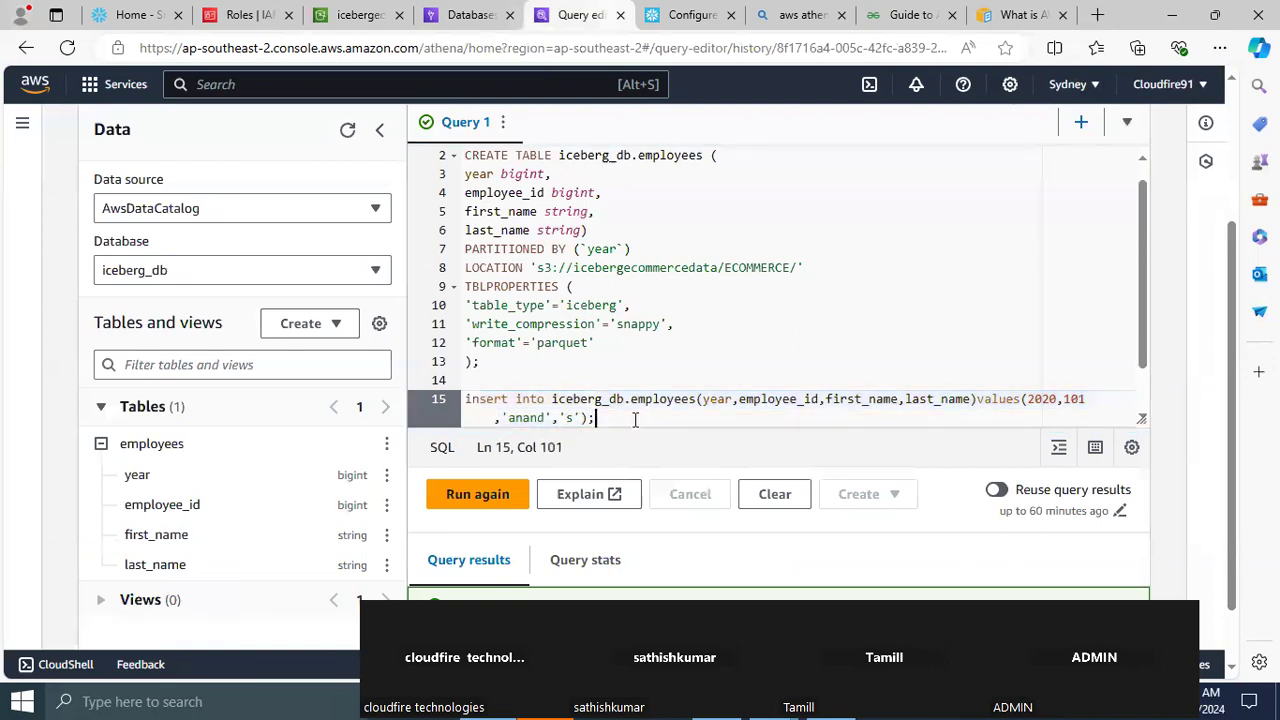
key(Return)
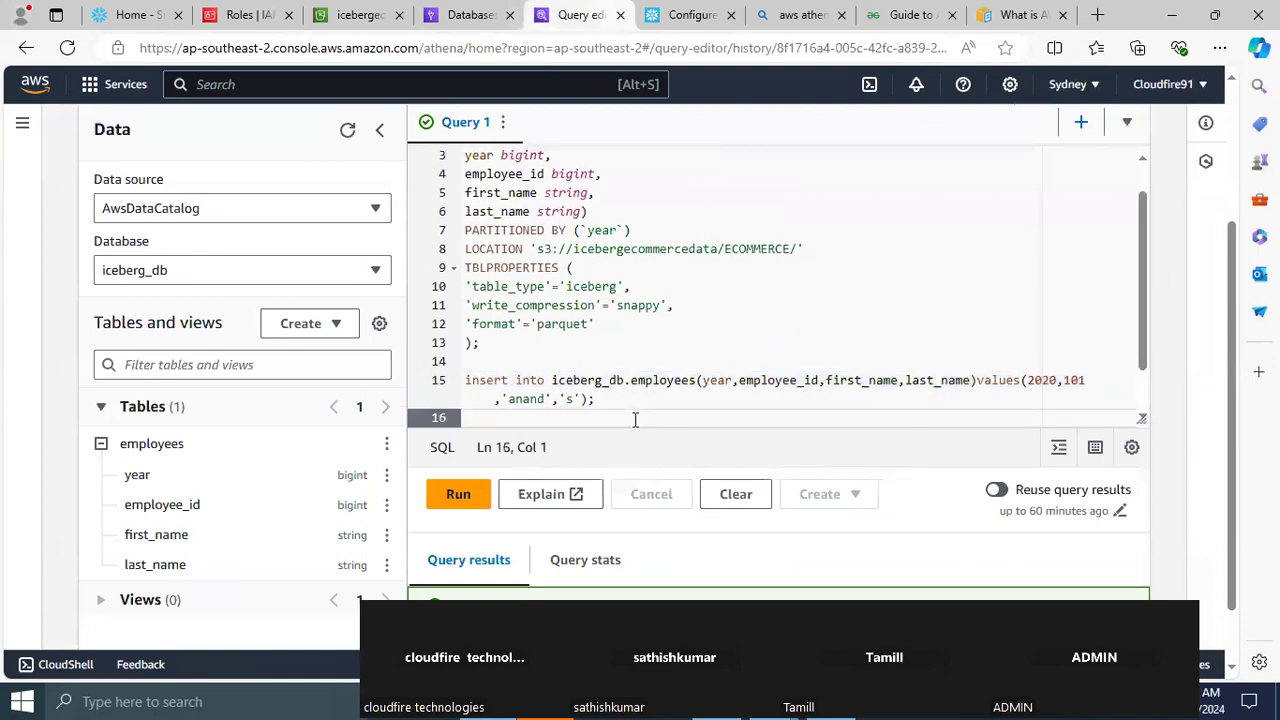
key(ctrl+v)
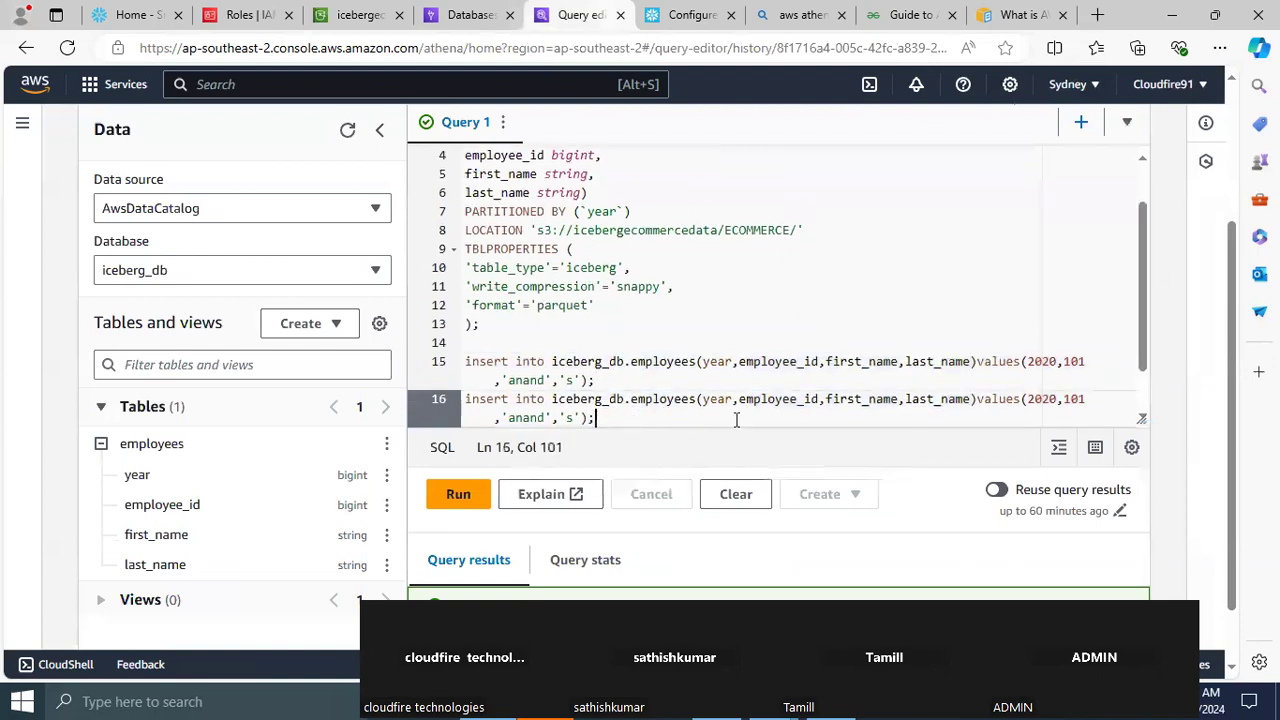
Change the year in the duplicated insert statement to 2018 and run only that statement
click(1058, 401)
key(BackSpace)
key(BackSpace)
text(18)
drag(607, 421, 466, 400)
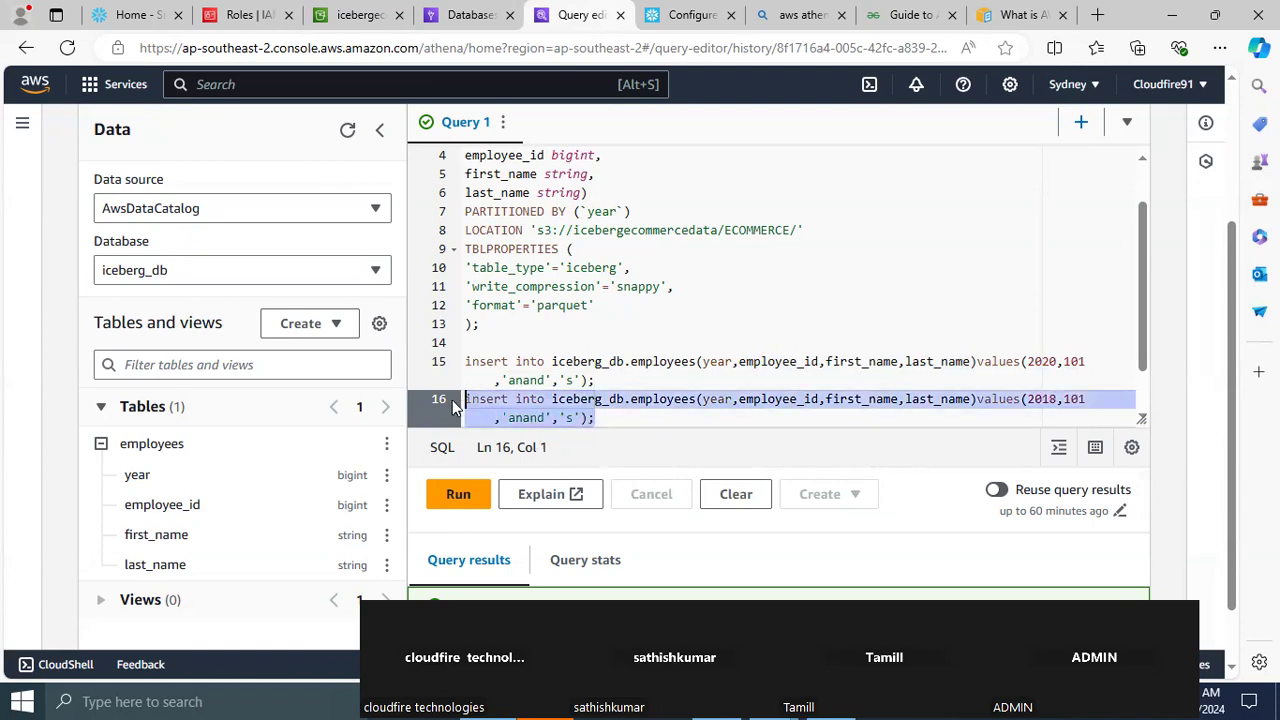
click(459, 493)
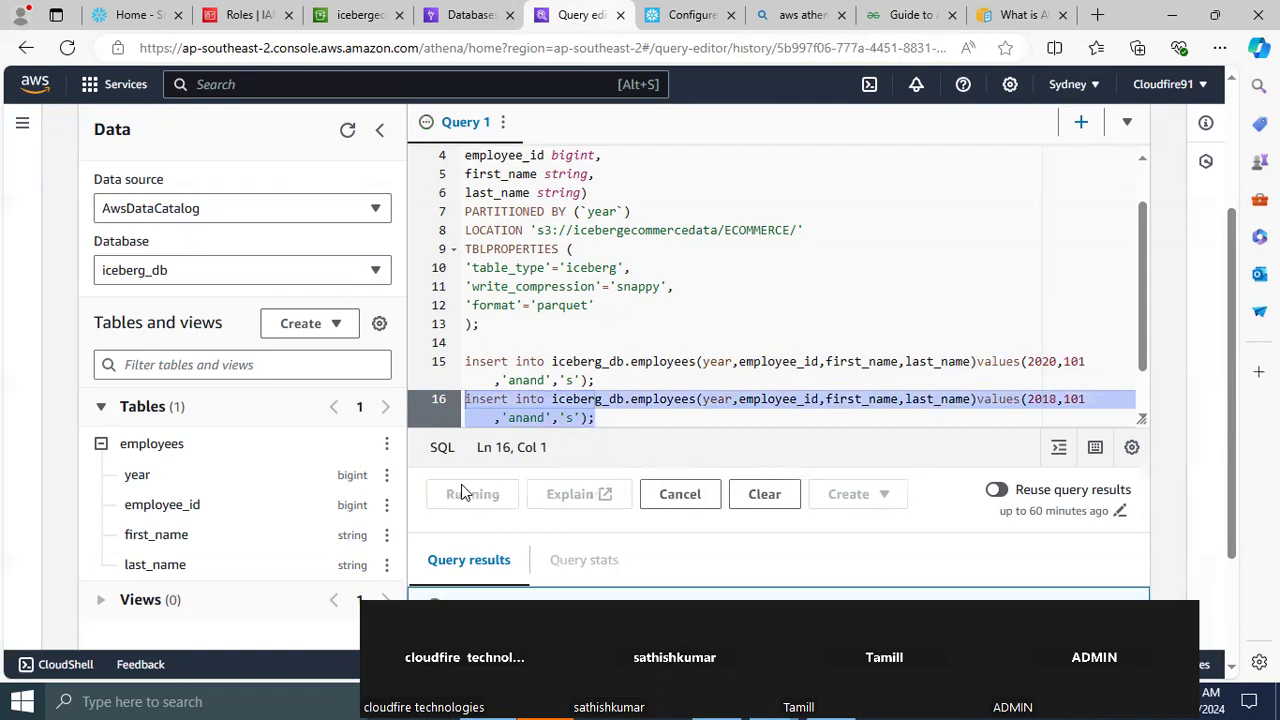
Refresh the S3 objects under data/ and examine the Parquet file in the 9pTIGw/ subfolder's year=2018/ partition
click(352, 16)
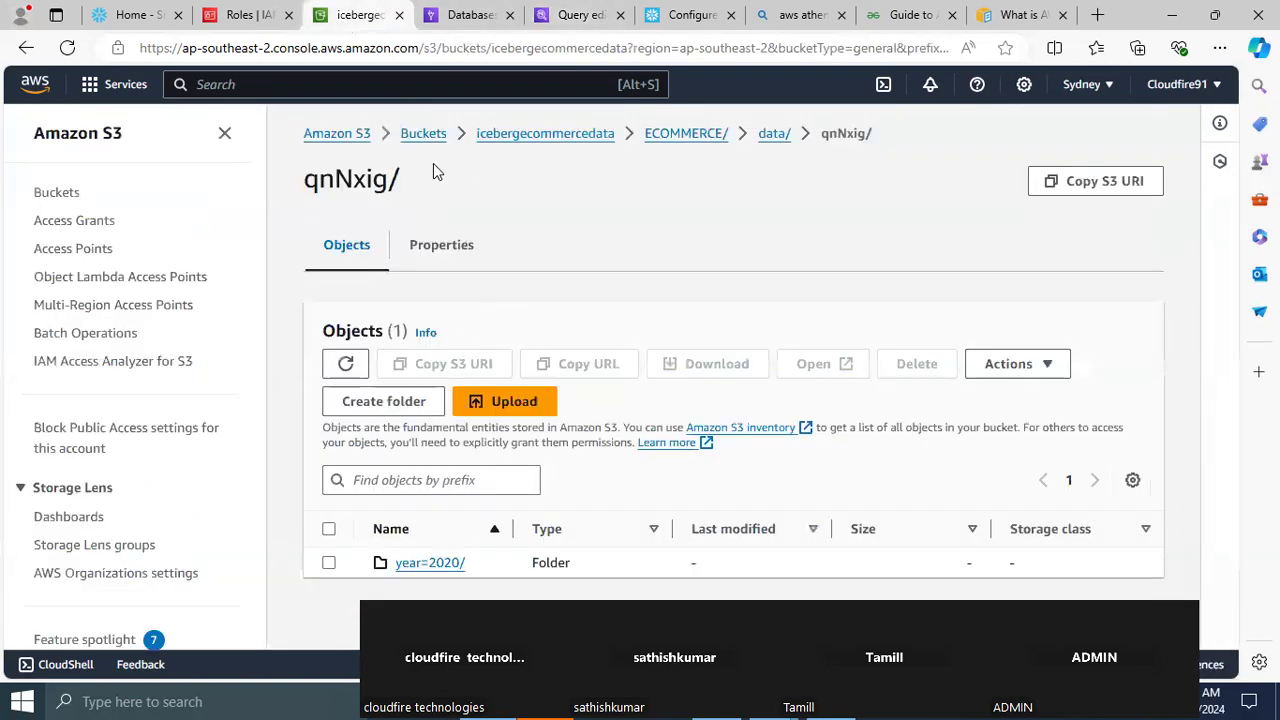
click(343, 366)
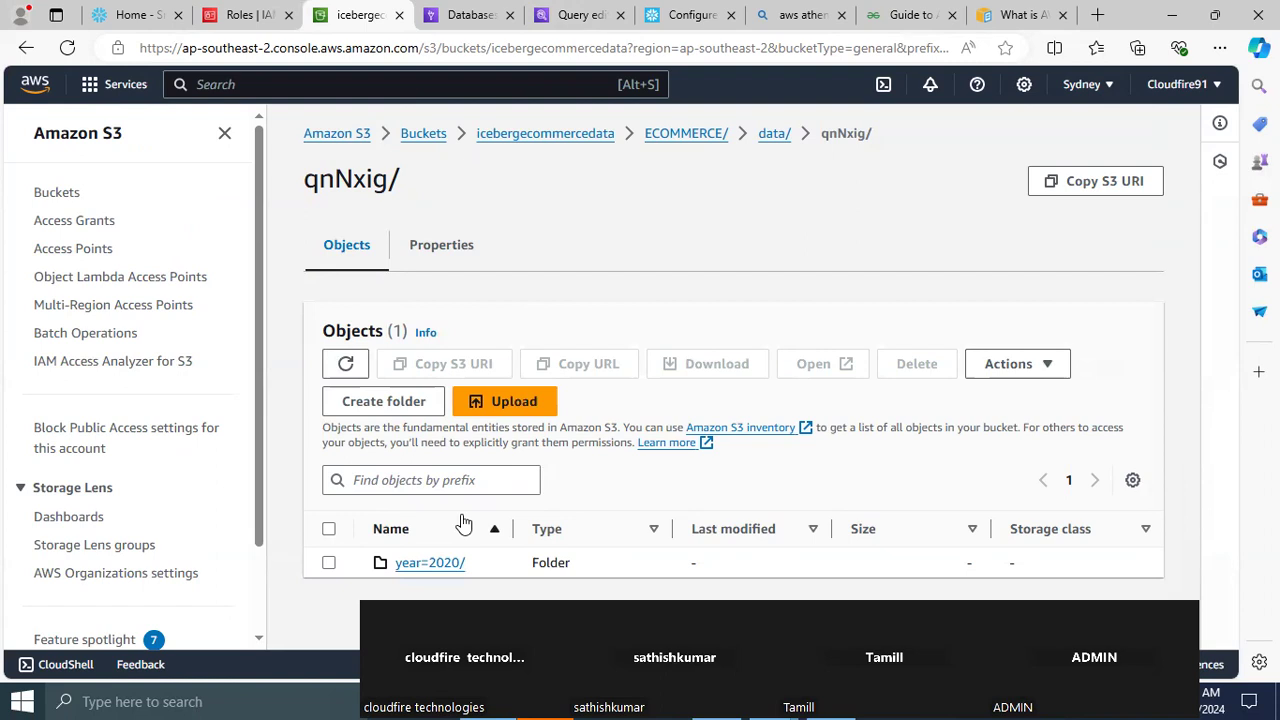
click(770, 138)
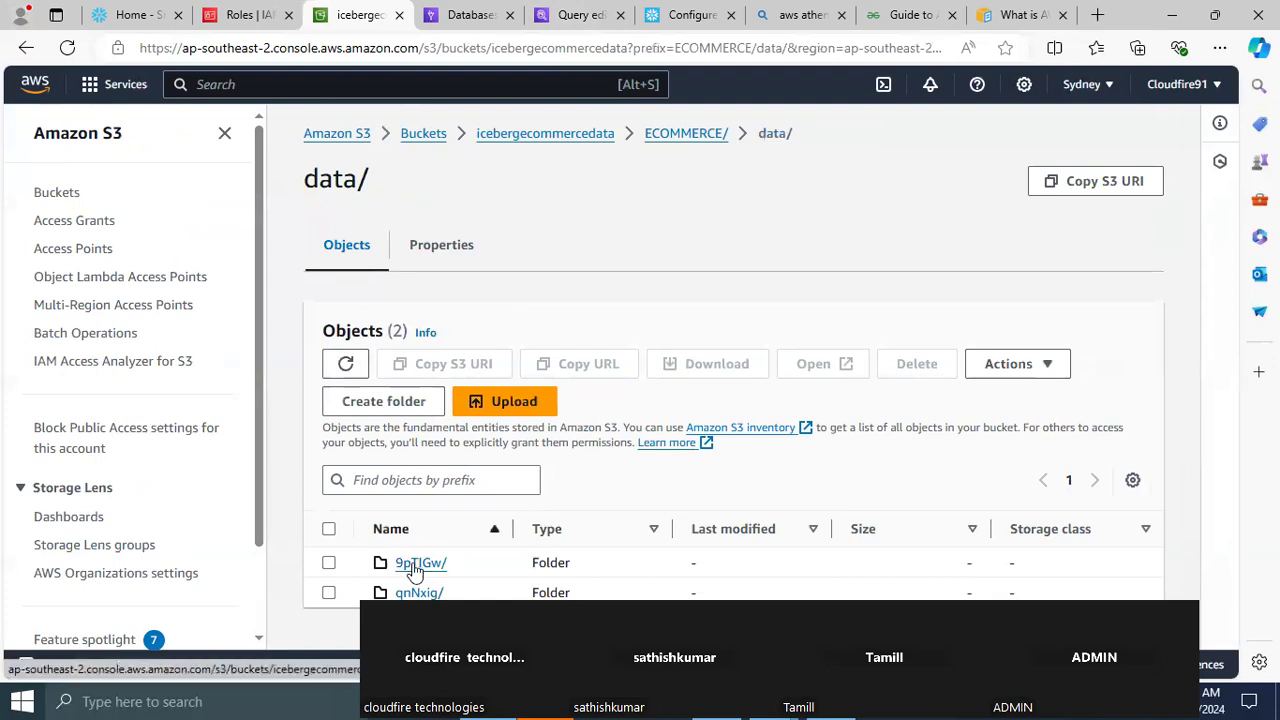
click(414, 568)
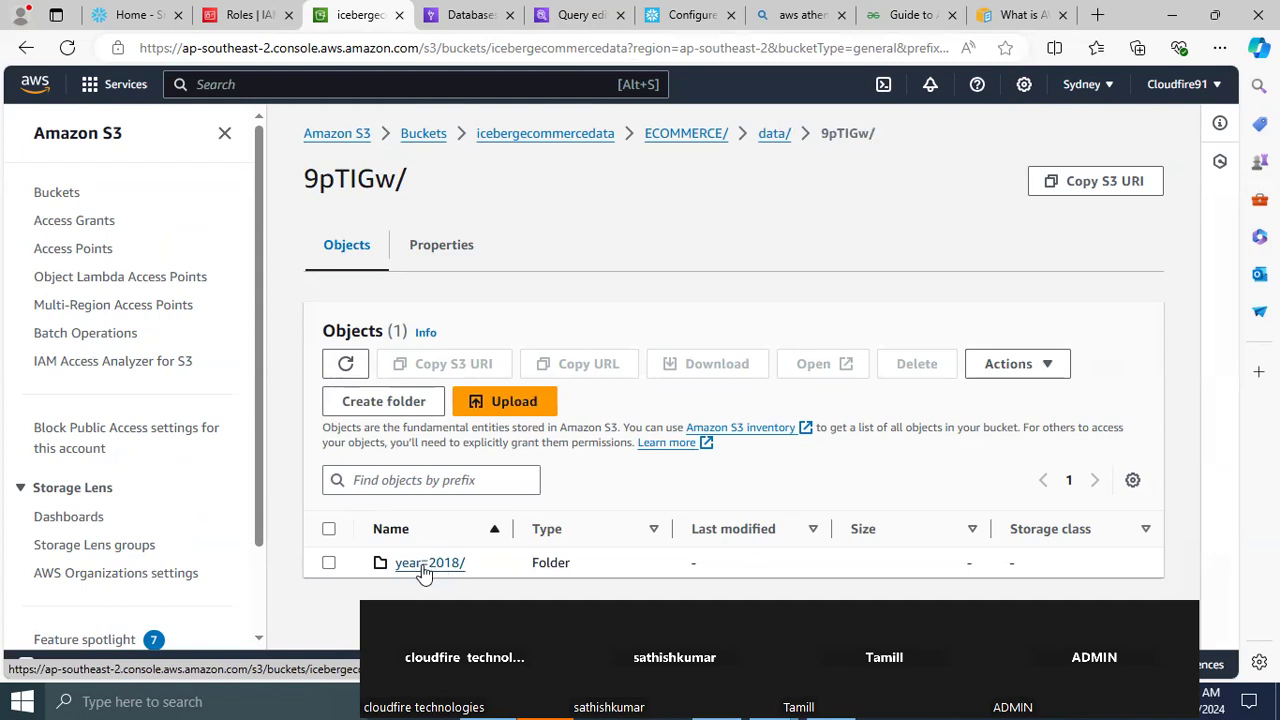
click(430, 566)
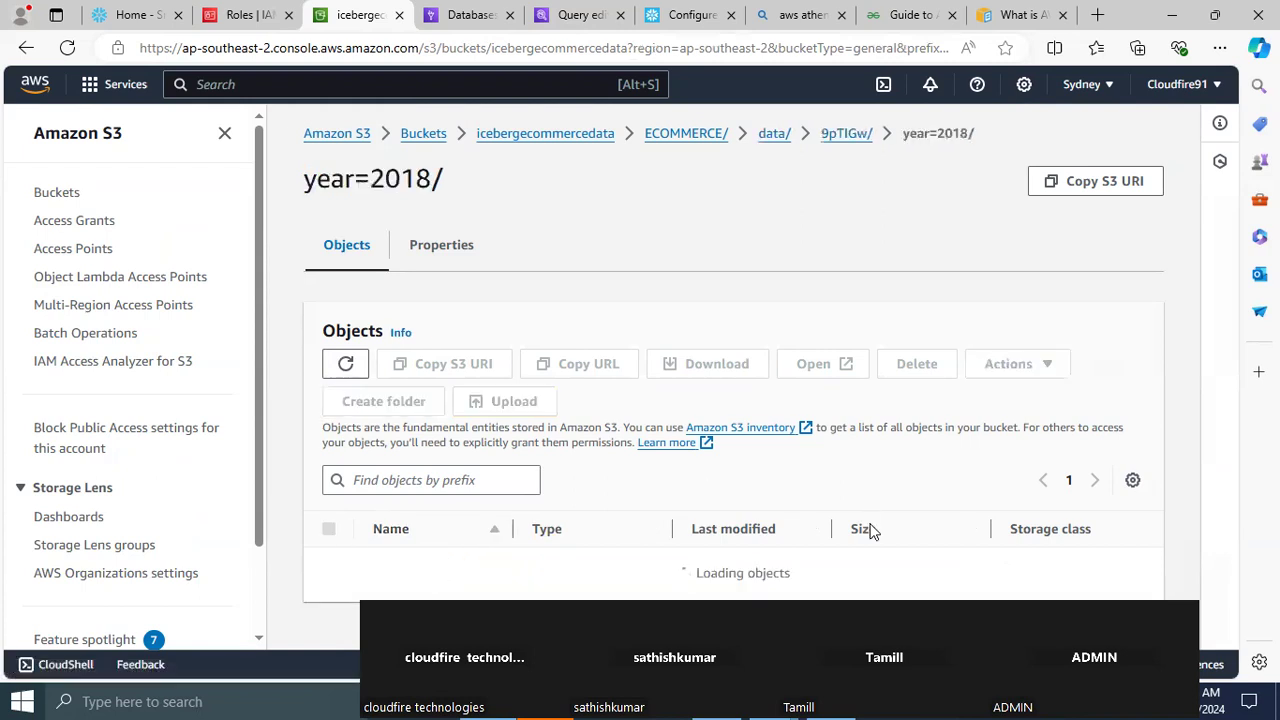
scroll(1226, 334, down, 1)
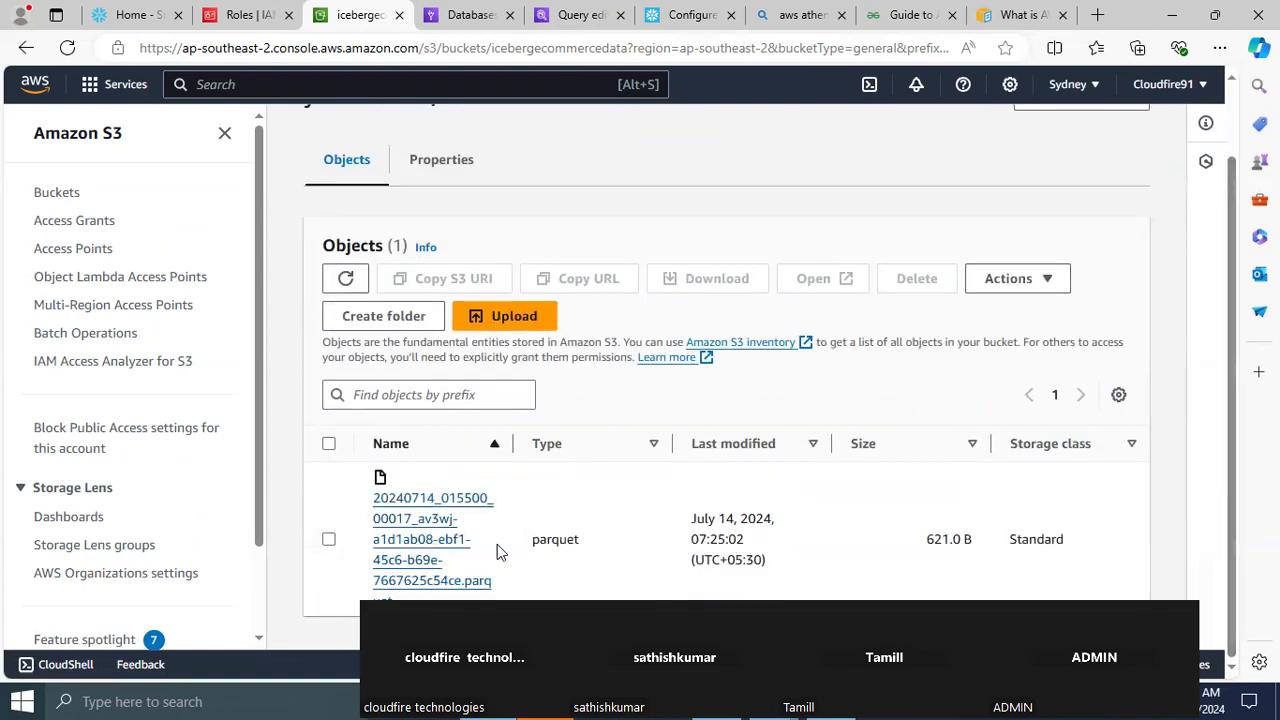
drag(1232, 408, 1231, 200)
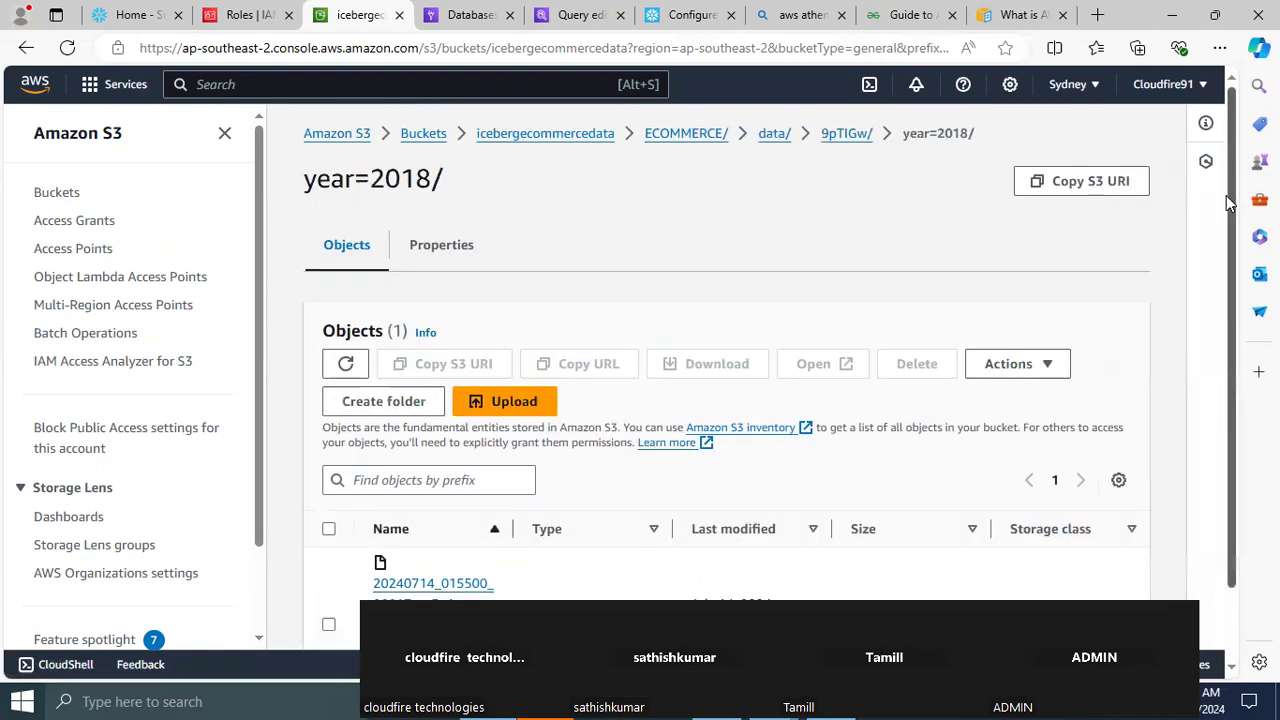
Switch to the Notepad++ notes and add a "STEP2:" heading above the CREATE TABLE statement
mouse_move(463, 12)
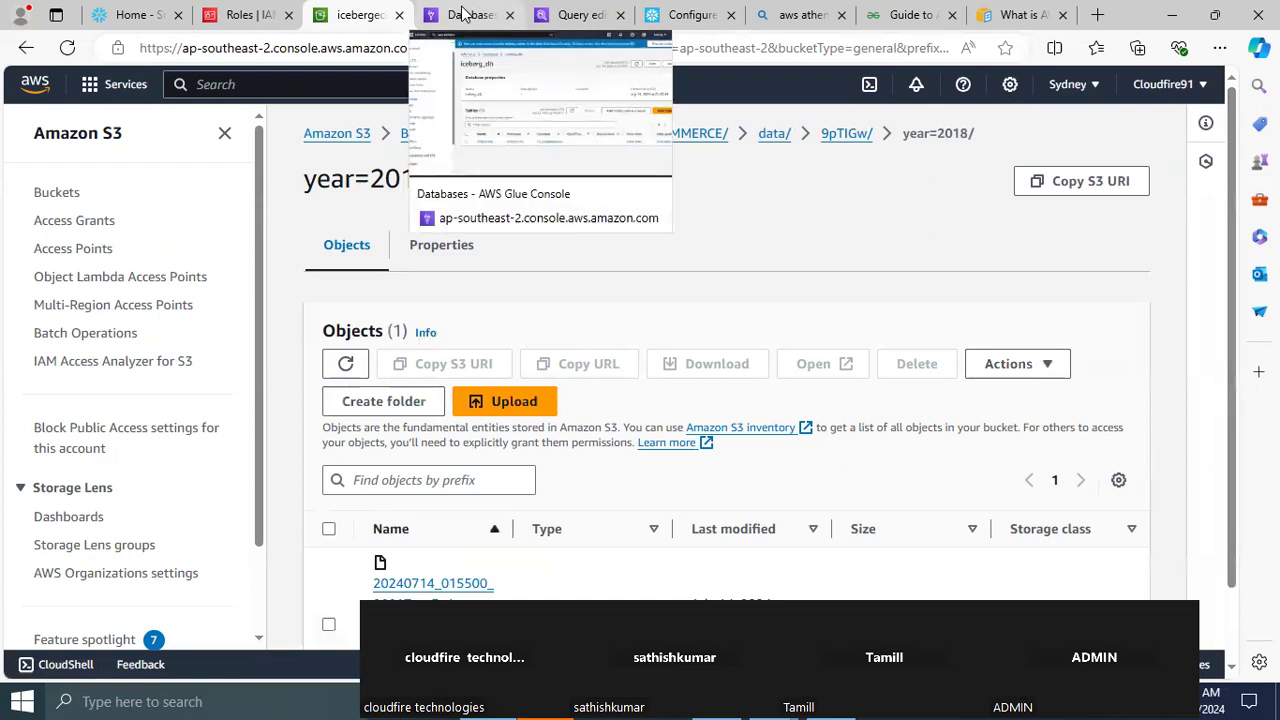
click(566, 14)
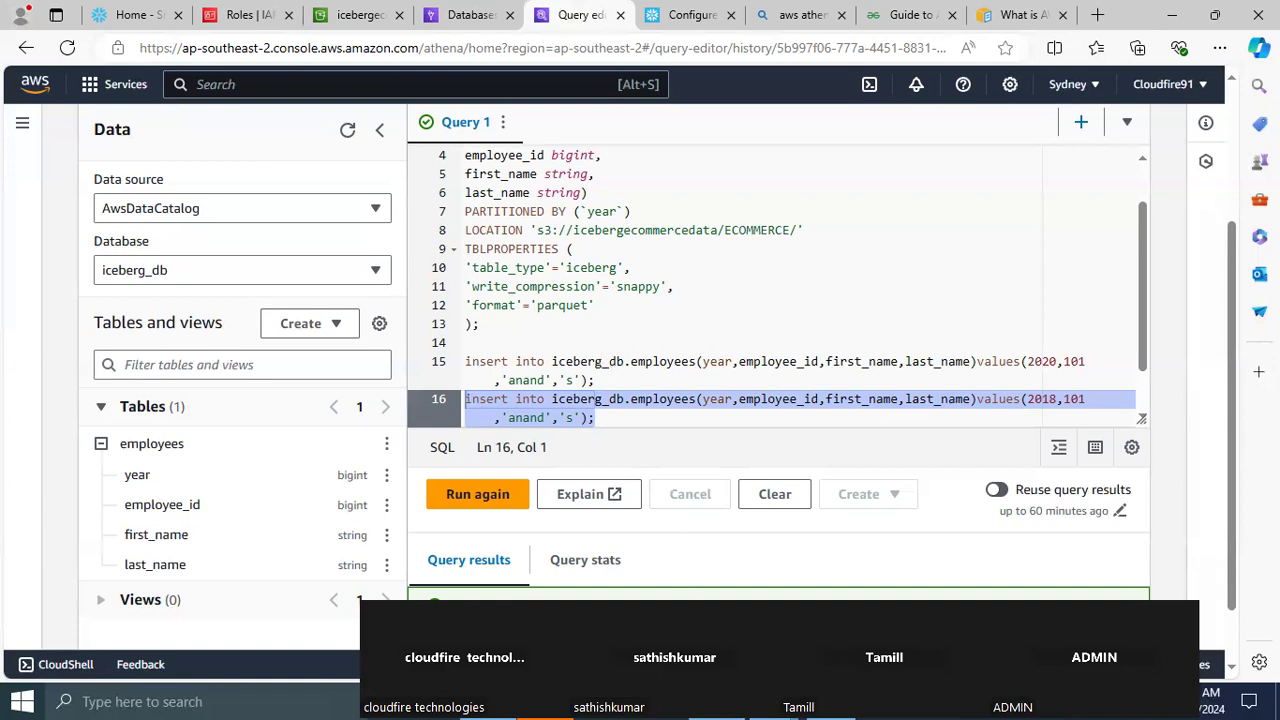
key(alt+Tab)
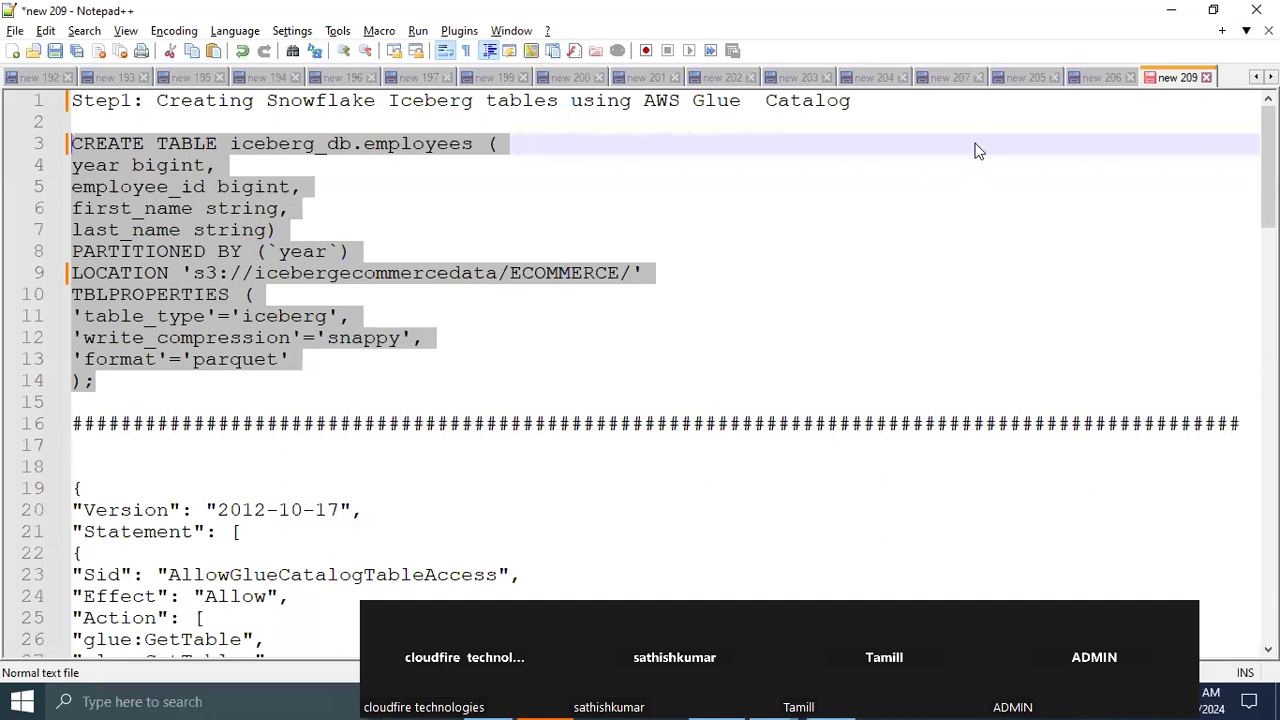
click(922, 106)
key(Return)
key(Return)
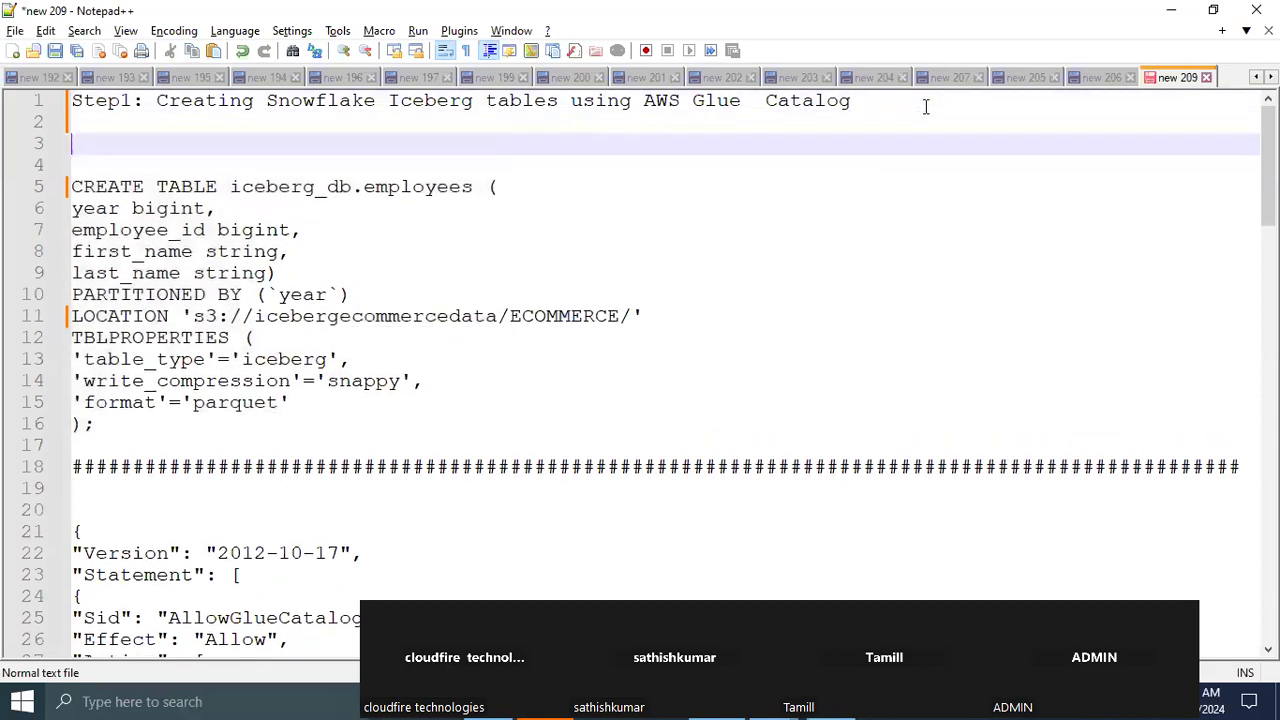
text(STEP2:)
Add the heading "STEP 3: CATALOGUE INTEGRATION::::::" below the CREATE TABLE statement, with blank lines around it
click(126, 440)
key(Return)
key(Return)
key(Return)
key(Up)
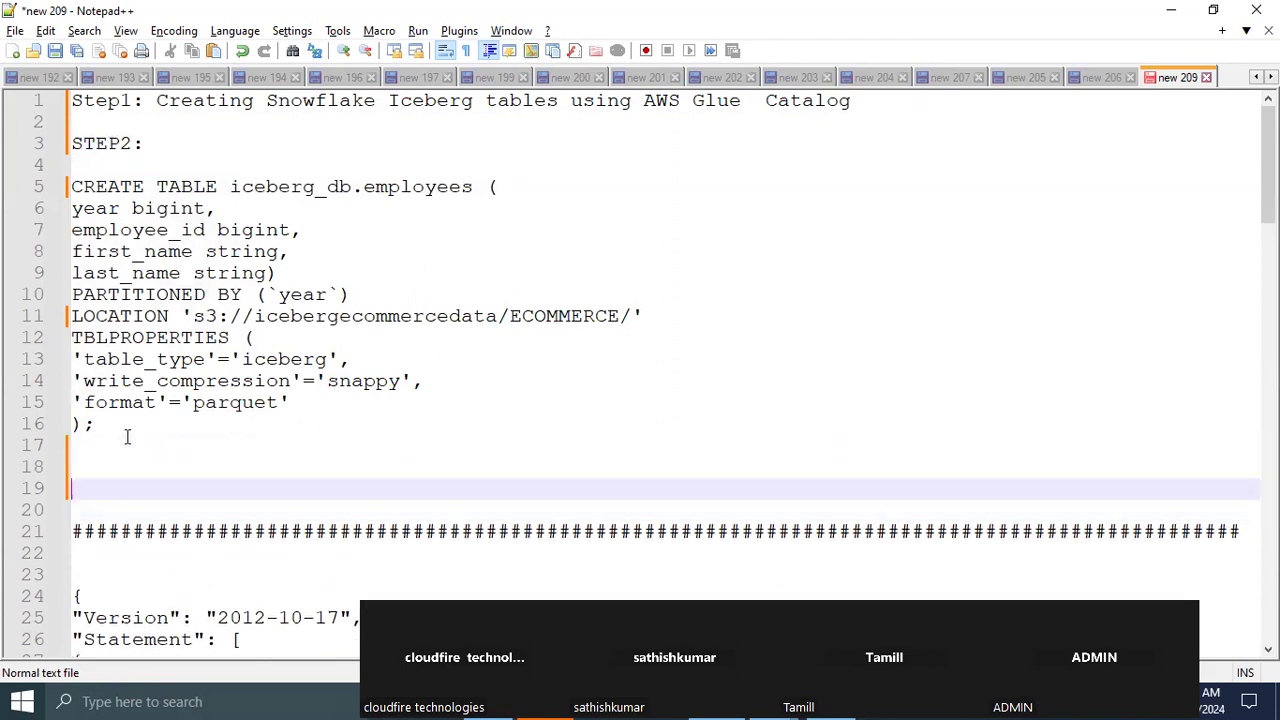
text(STEP 3: CATALOGUE INTEGRATION)
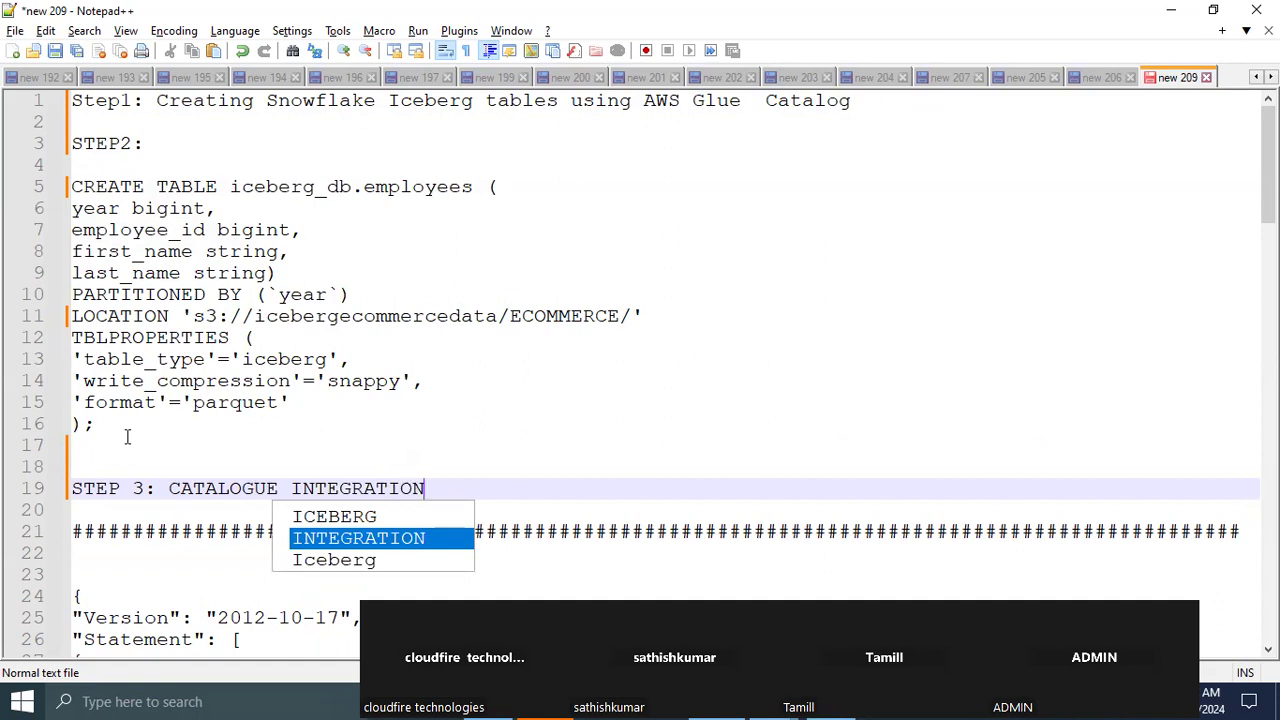
text(::::::)
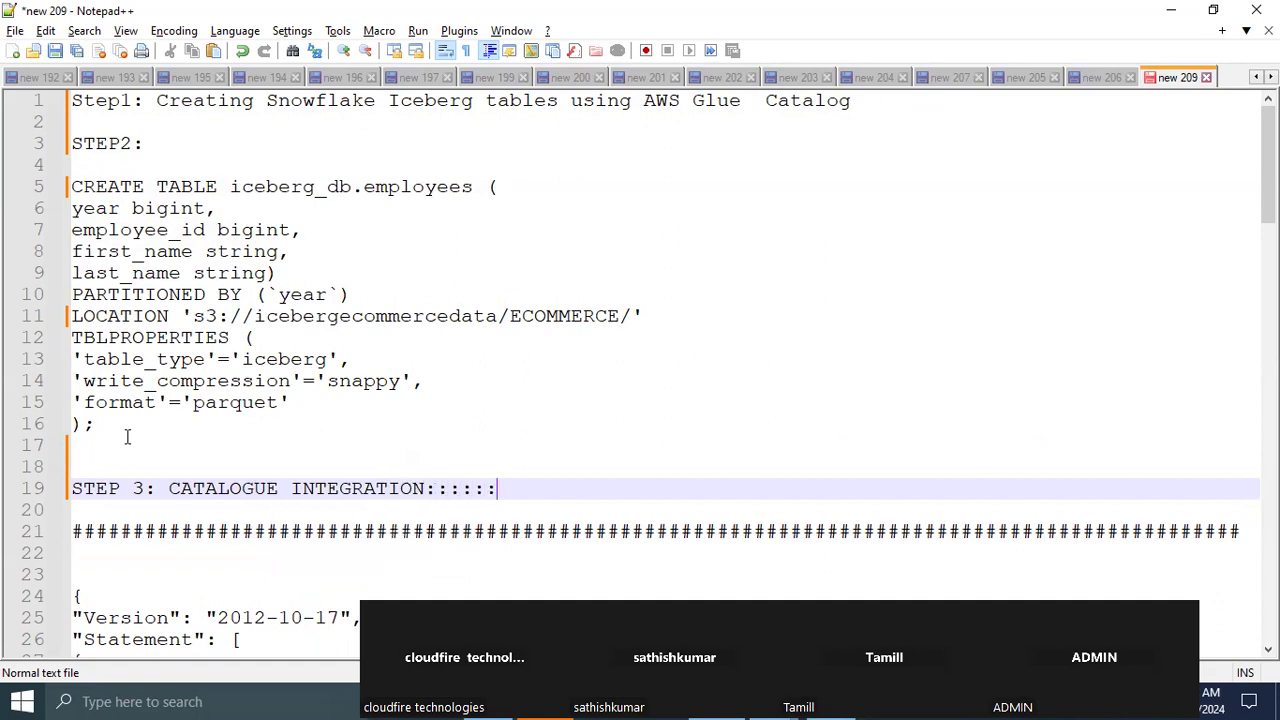
key(Return)
key(Return)
key(Return)
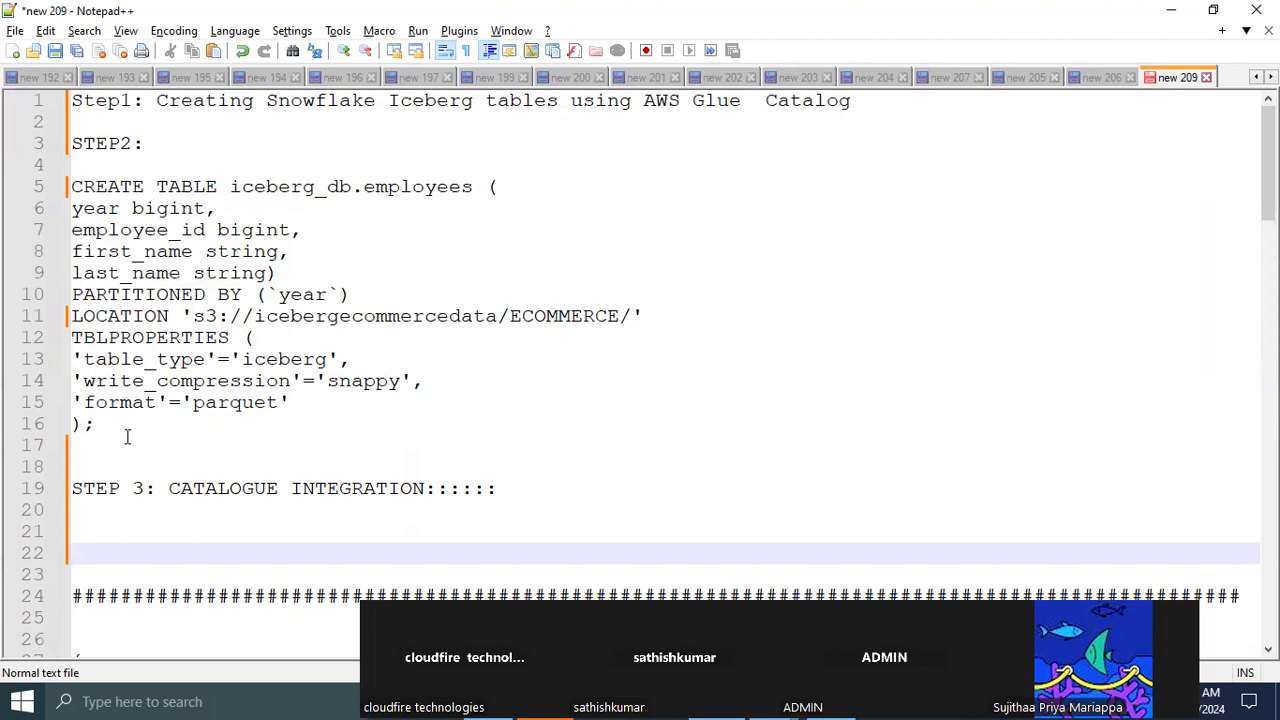
double_click(330, 496)
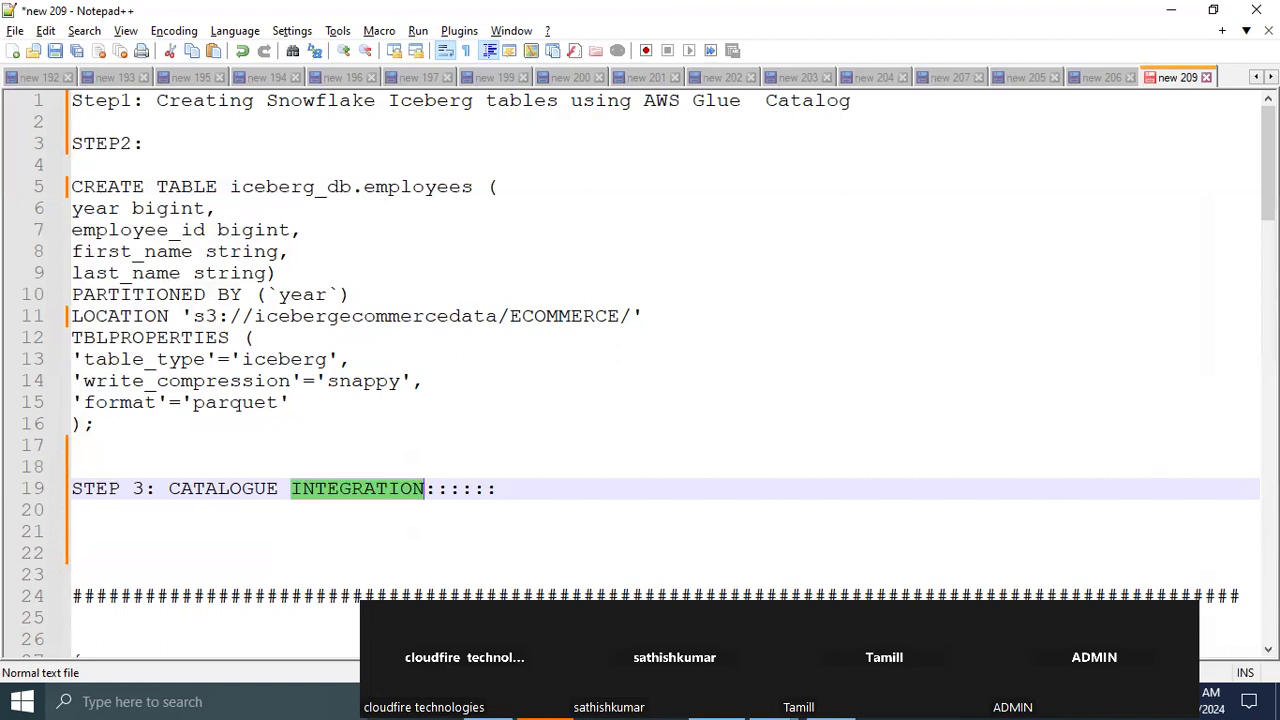
Return to IAM in the browser, start a new policy in the JSON editor and clear its default content
key(alt+Tab)
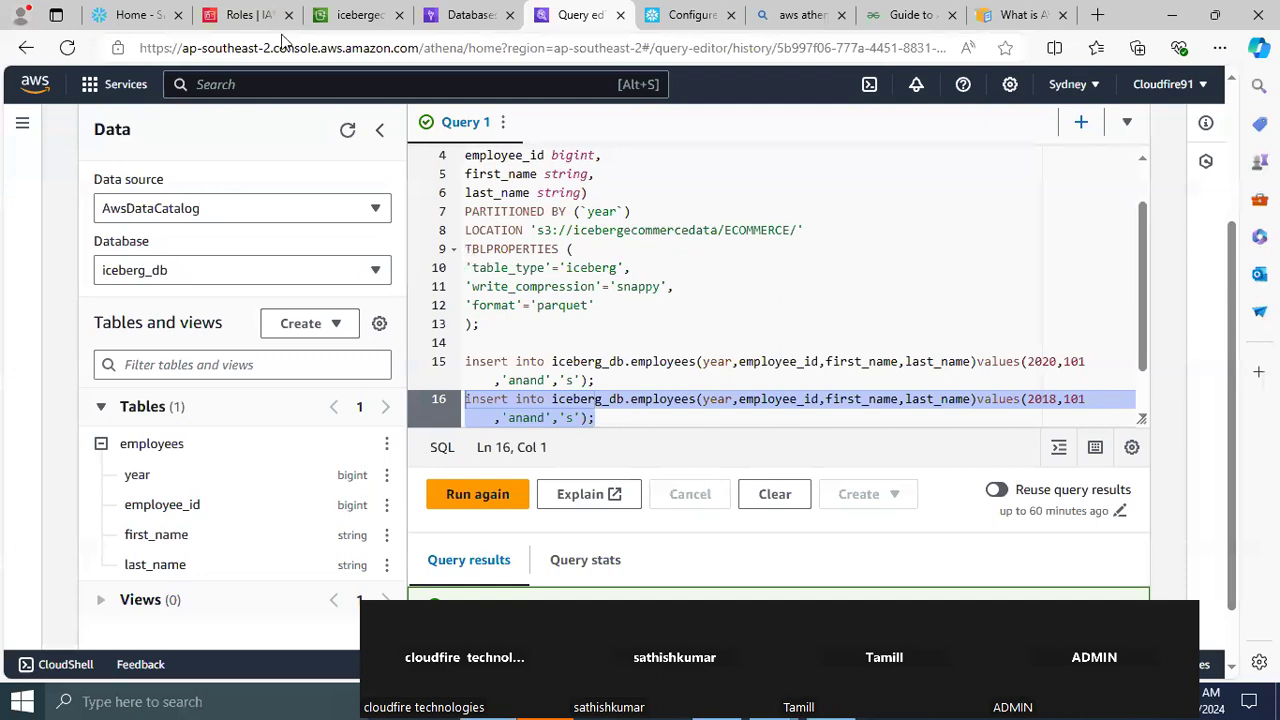
click(248, 14)
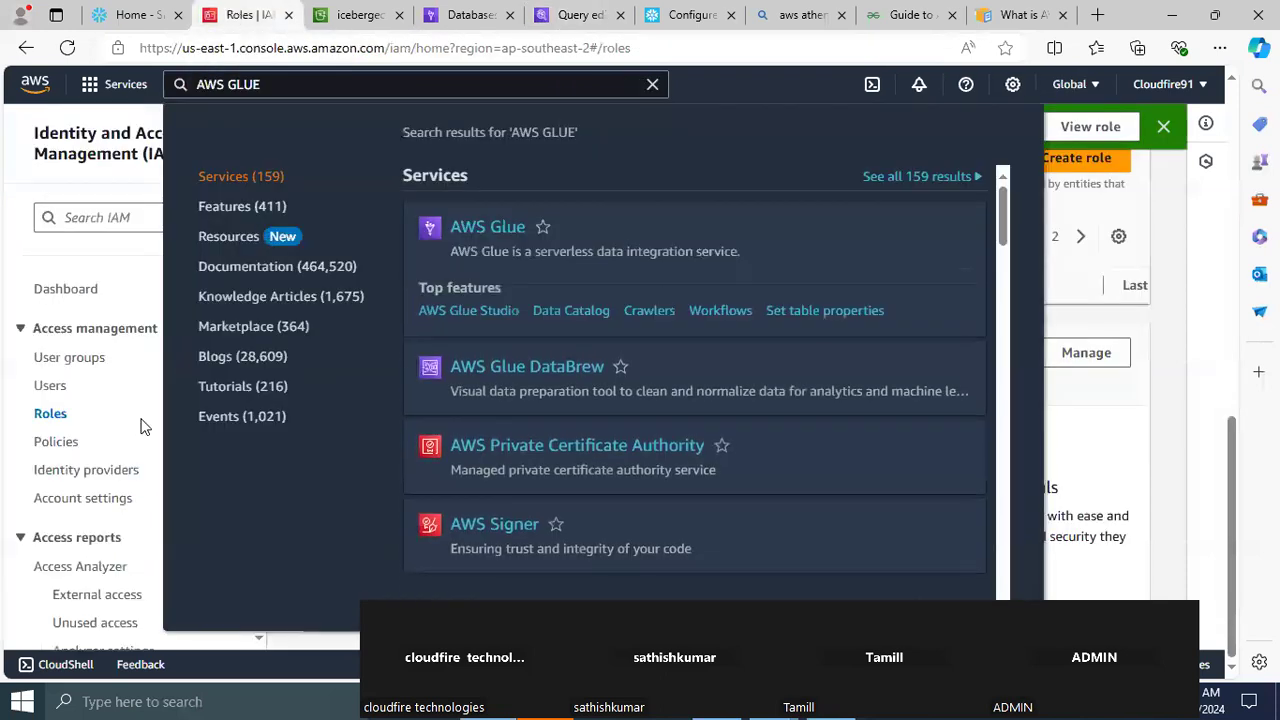
click(50, 443)
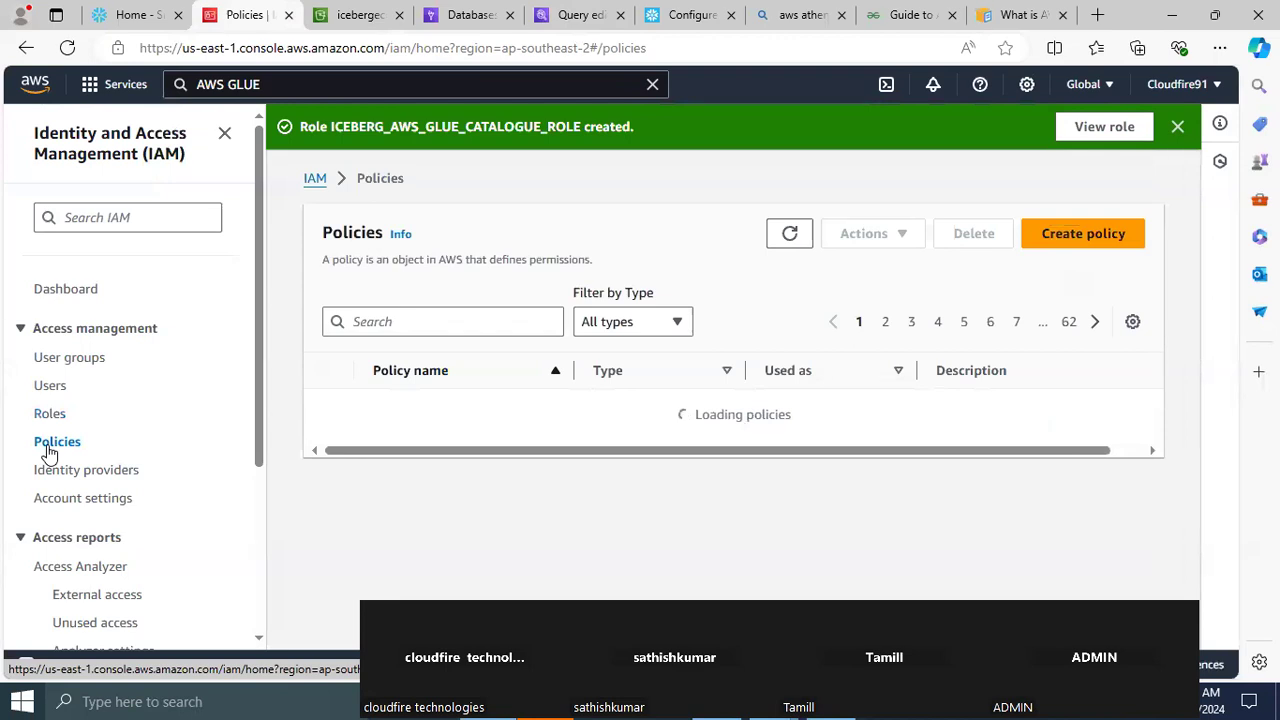
click(1072, 241)
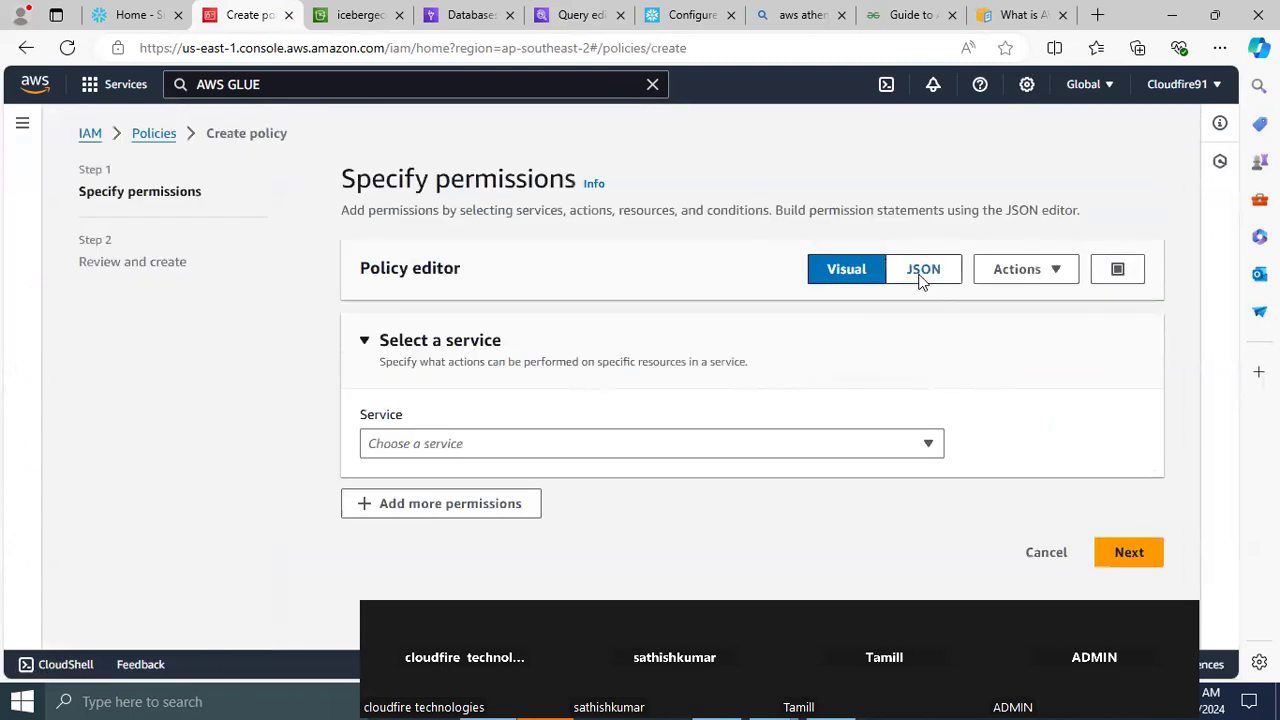
click(922, 276)
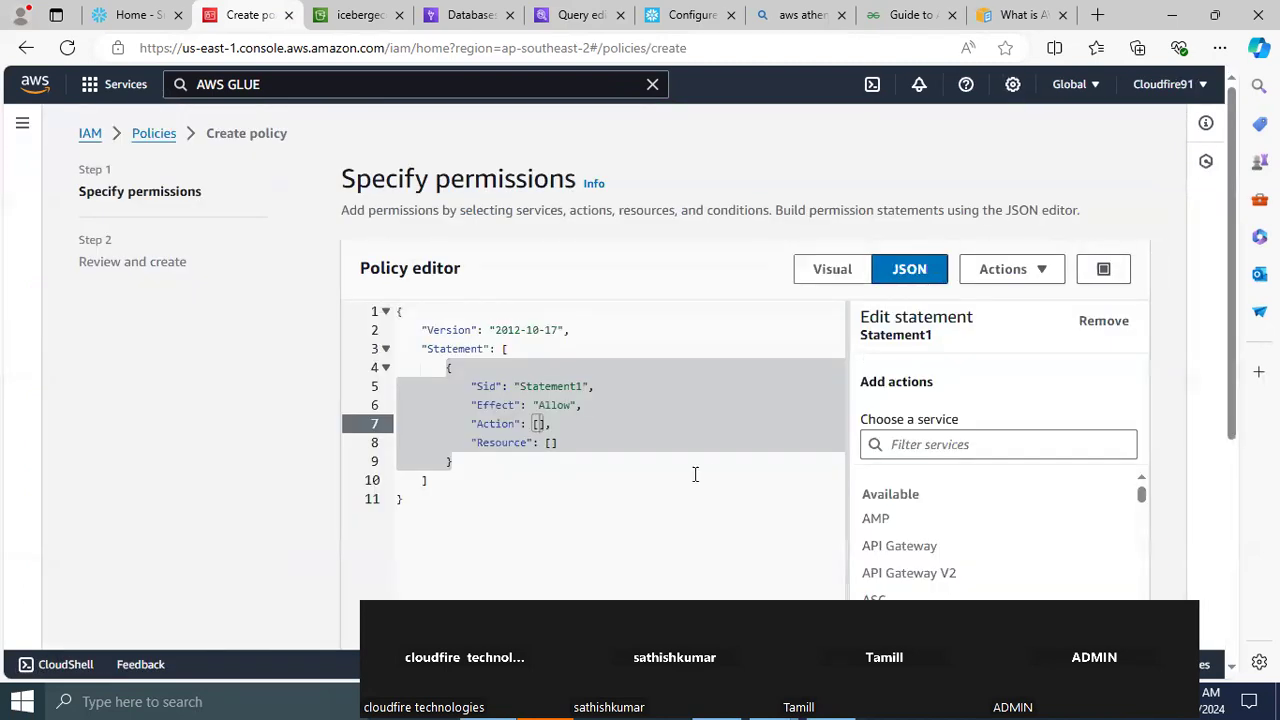
drag(487, 526, 398, 322)
key(Delete)
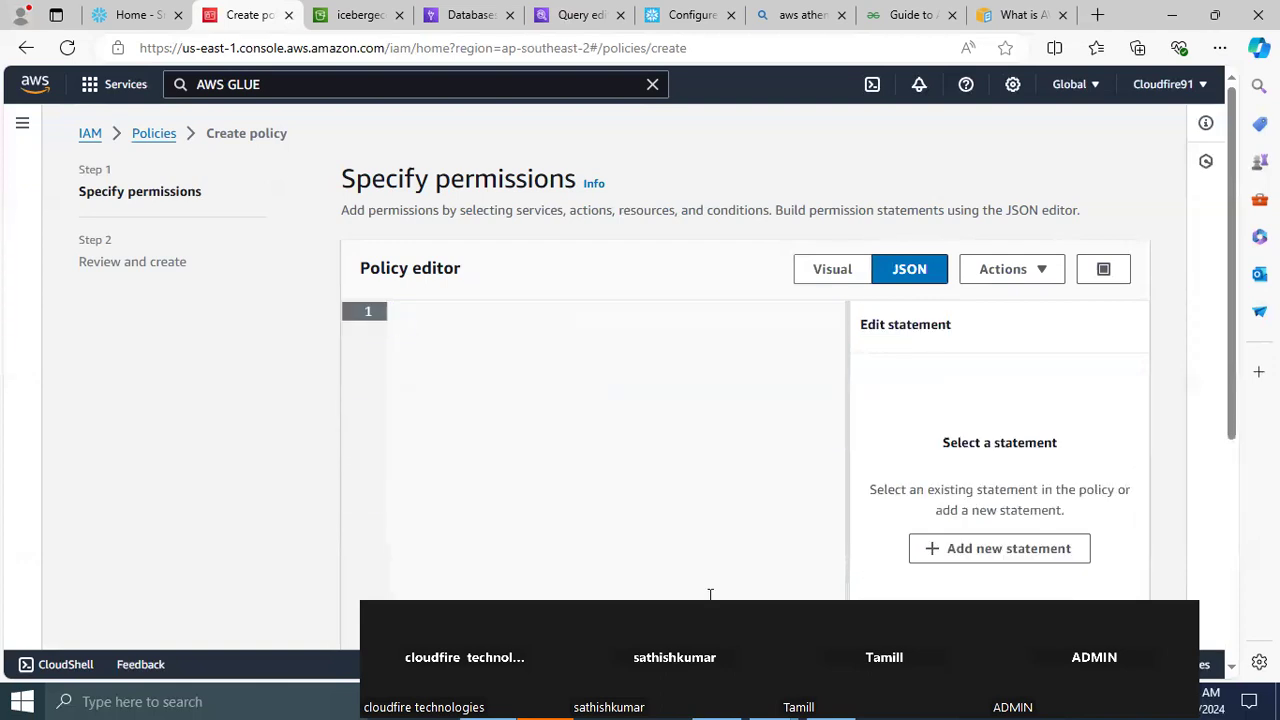
Switch to the Notepad++ notes and examine the Glue policy JSON's Sid, GetTable and GetTables actions, and Resource entries
key(alt+Tab)
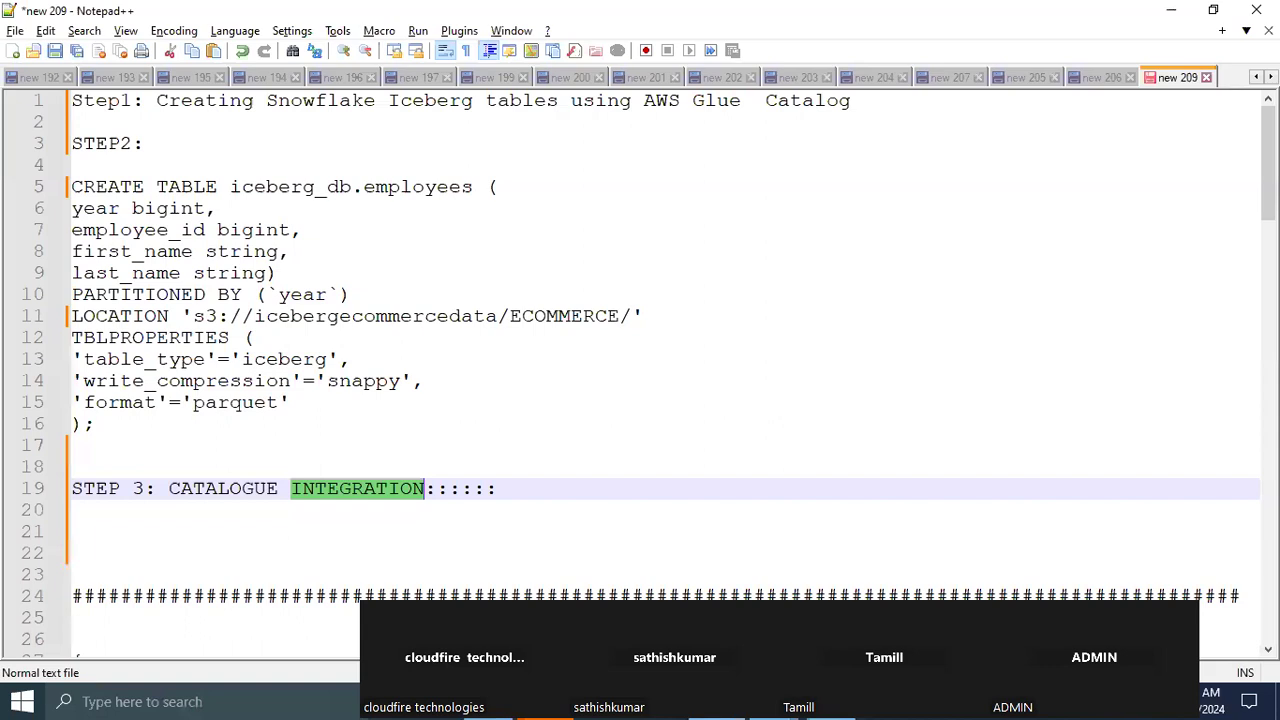
scroll(640, 375, down, 9)
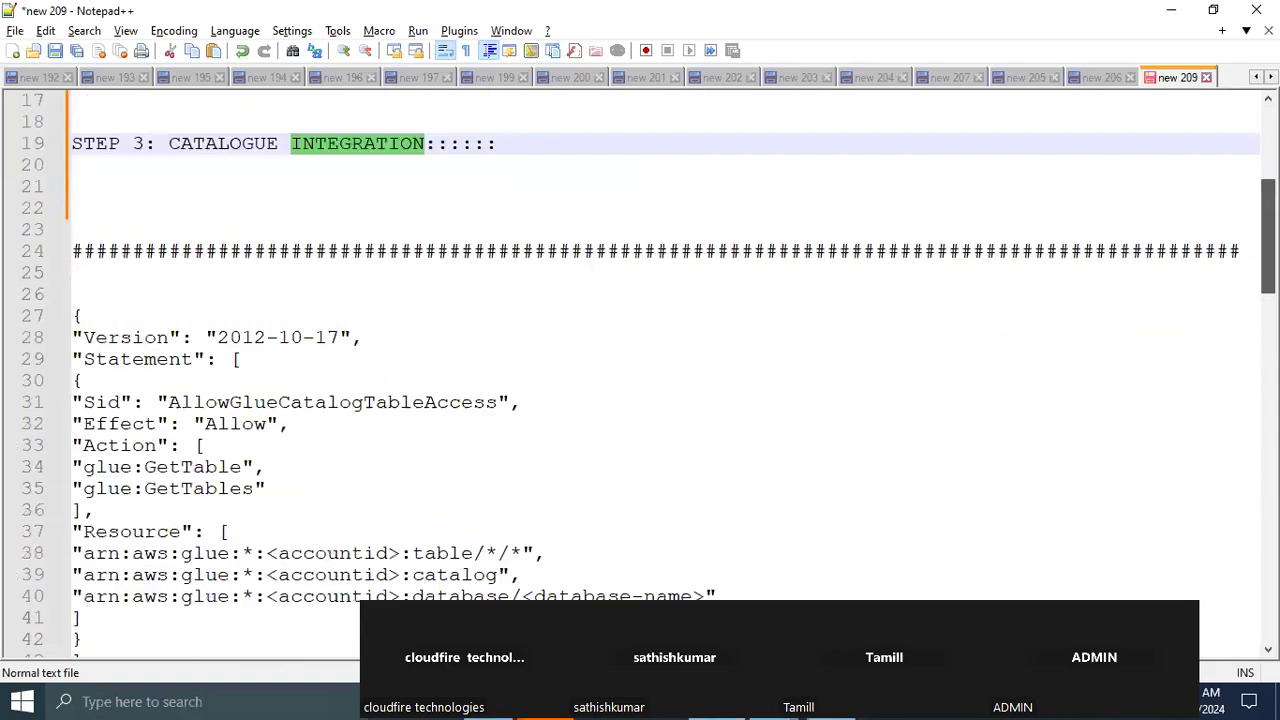
scroll(640, 375, up, 1)
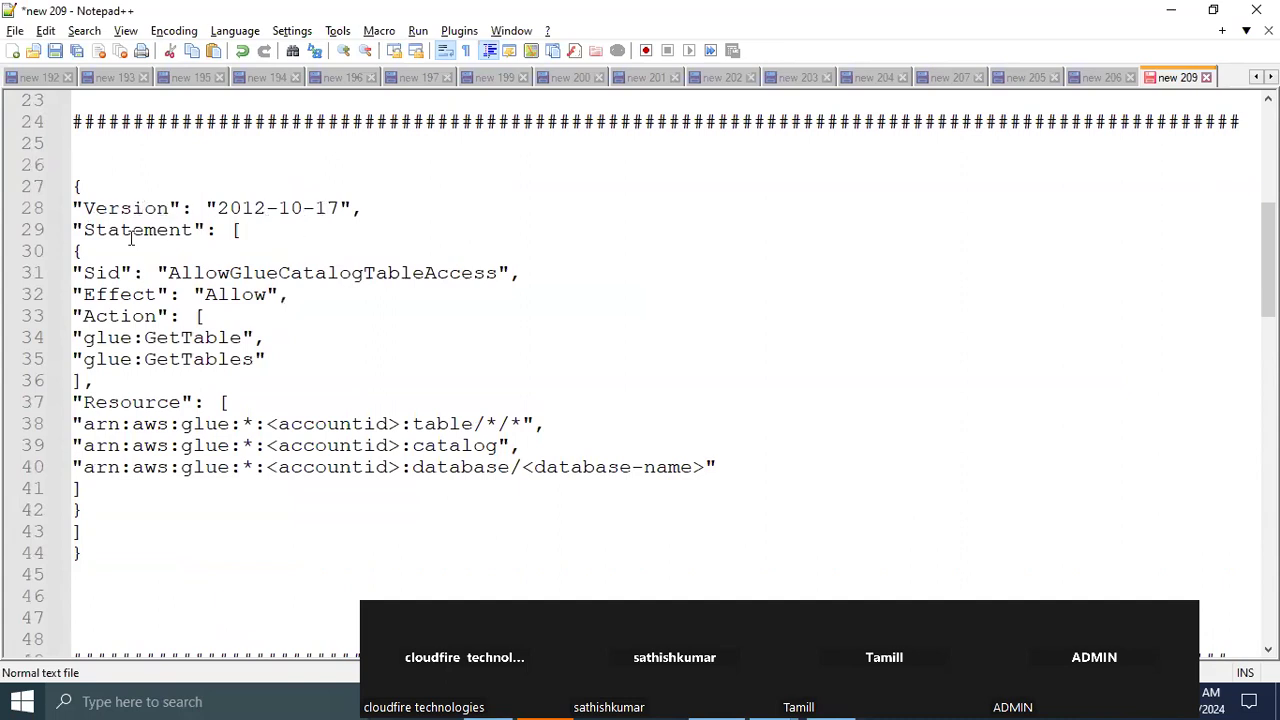
double_click(109, 272)
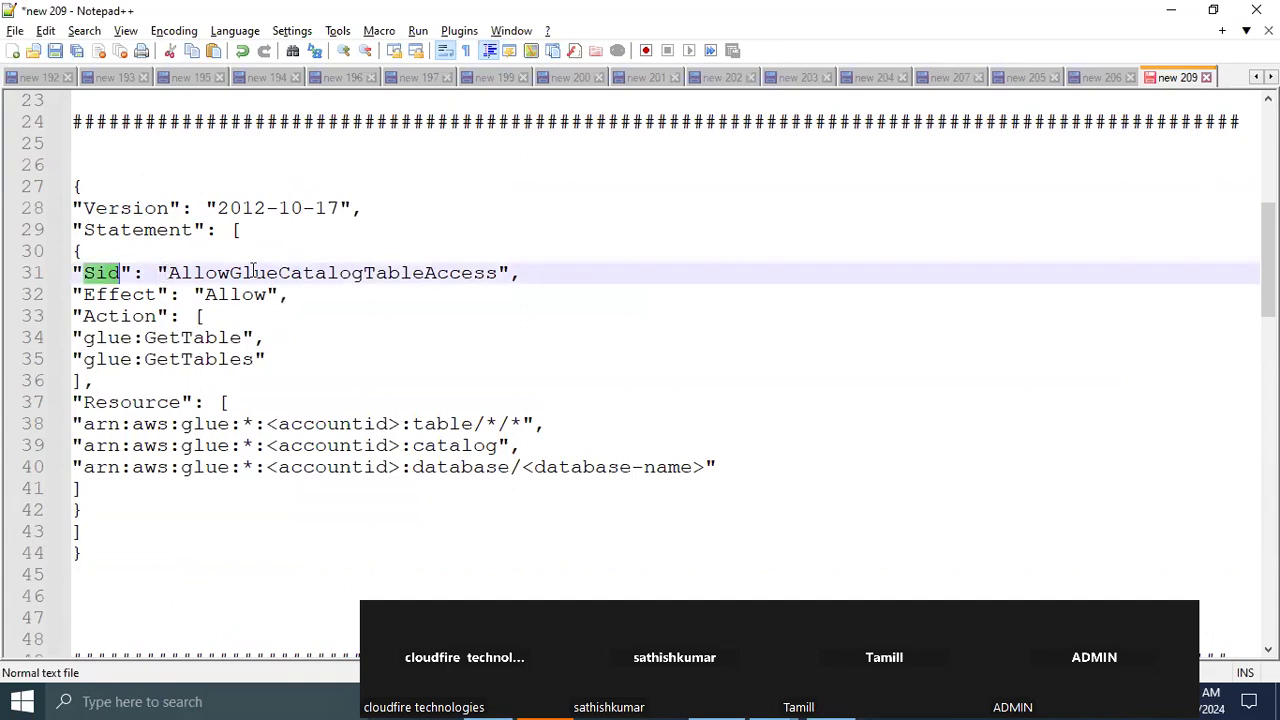
double_click(371, 277)
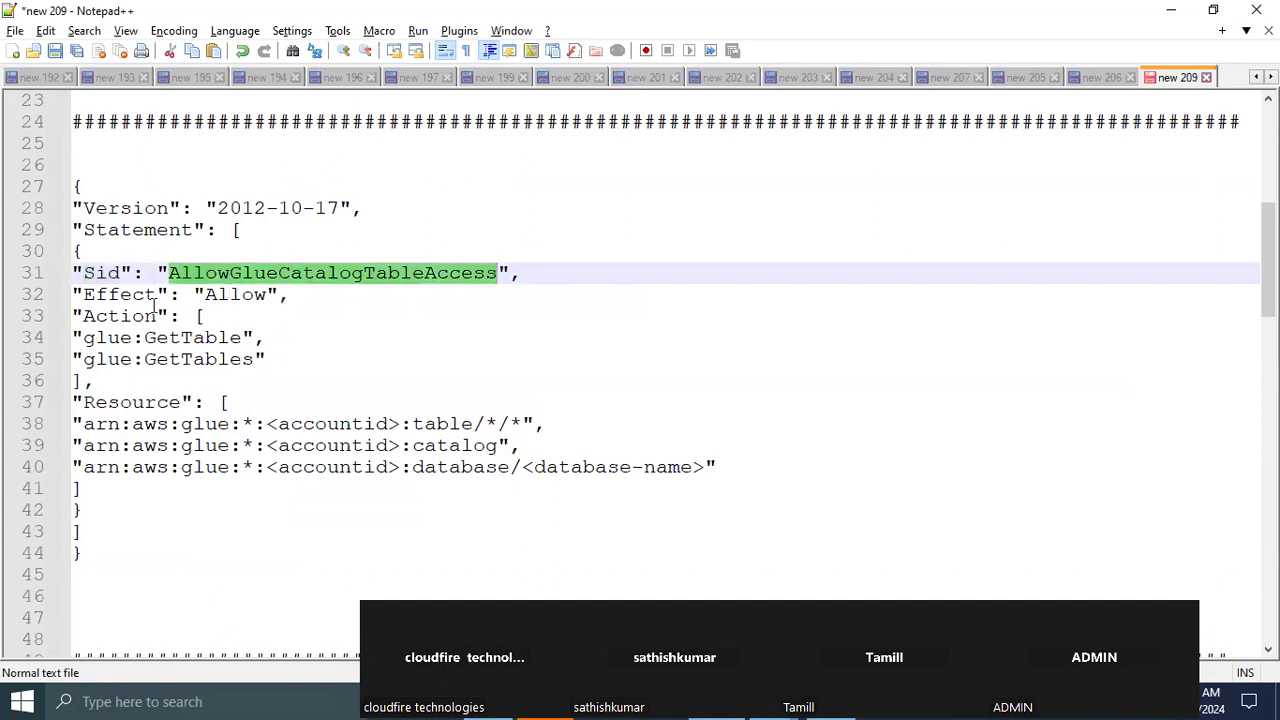
double_click(208, 338)
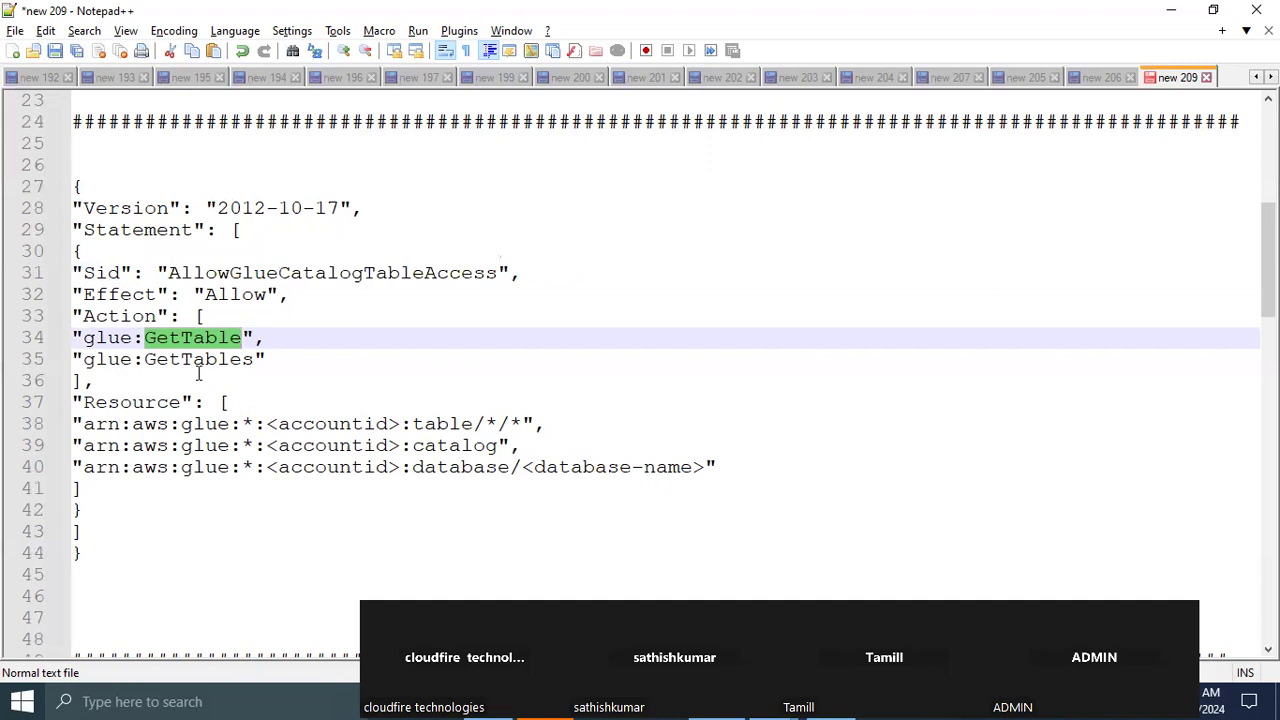
double_click(184, 362)
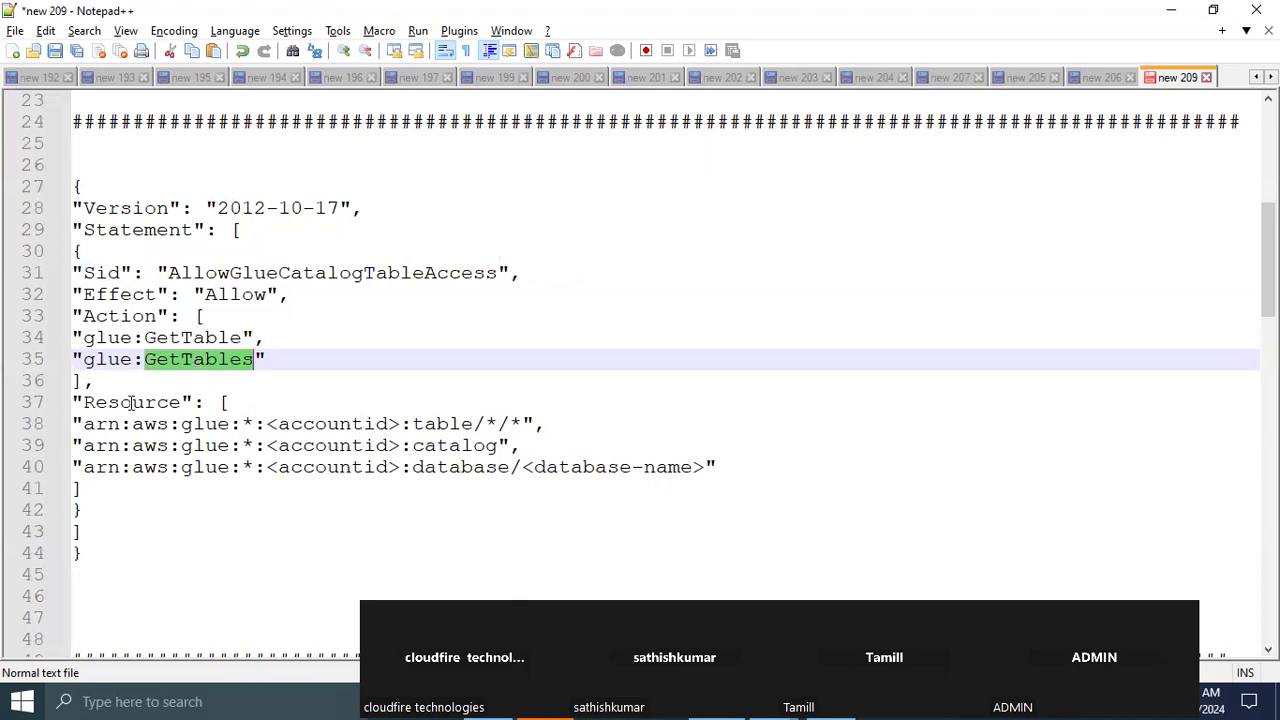
double_click(131, 406)
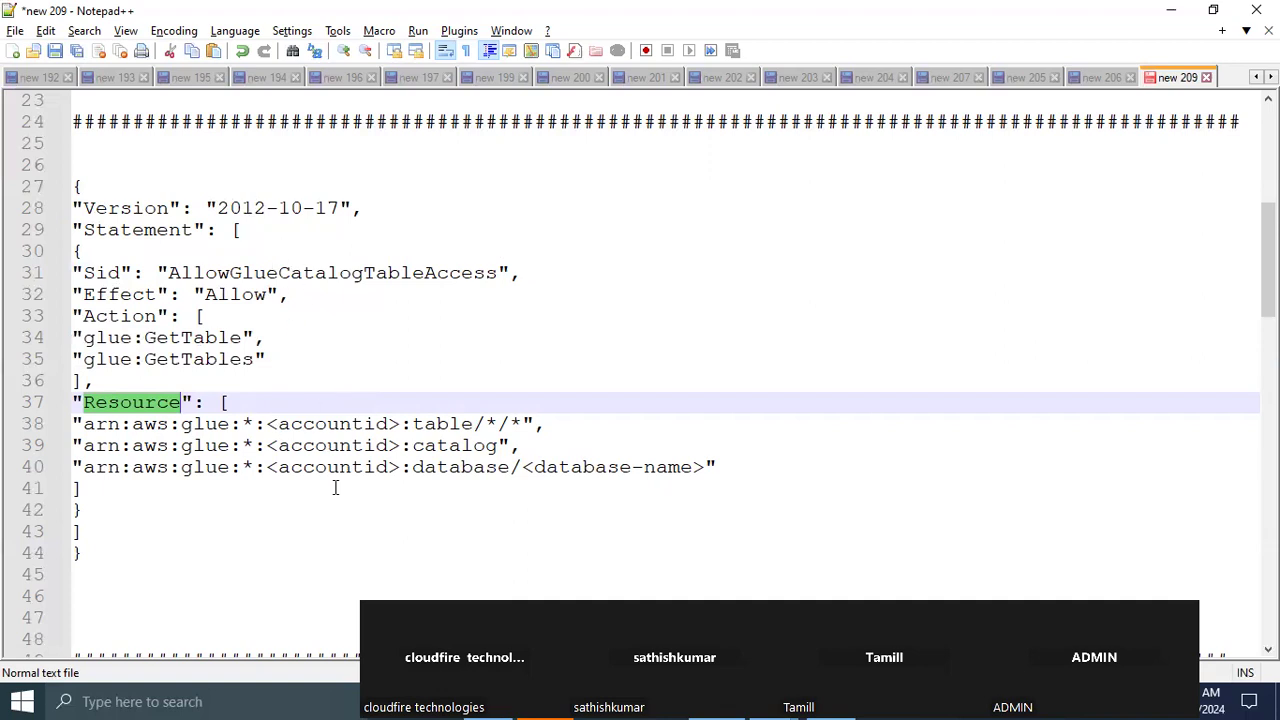
Copy the whole AllowGlueCatalogTableAccess policy JSON from the notes into the empty IAM policy editor
drag(106, 553, 53, 196)
key(ctrl+c)
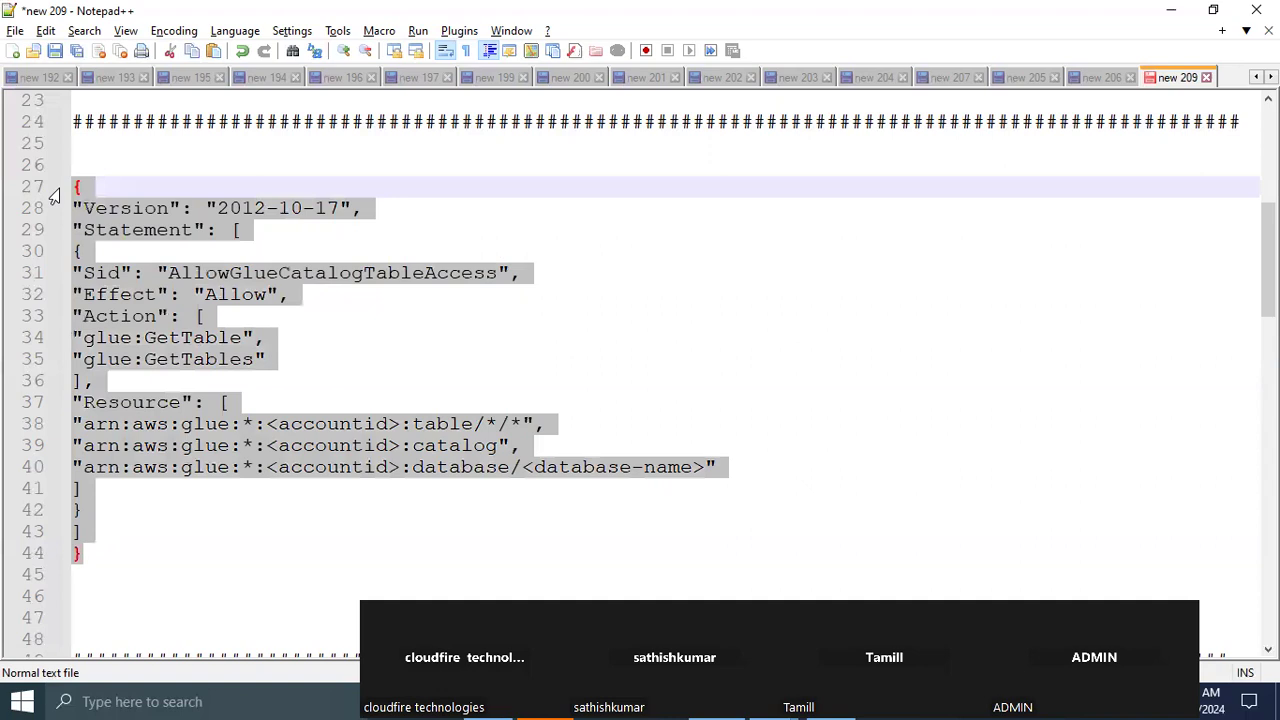
key(alt+Tab)
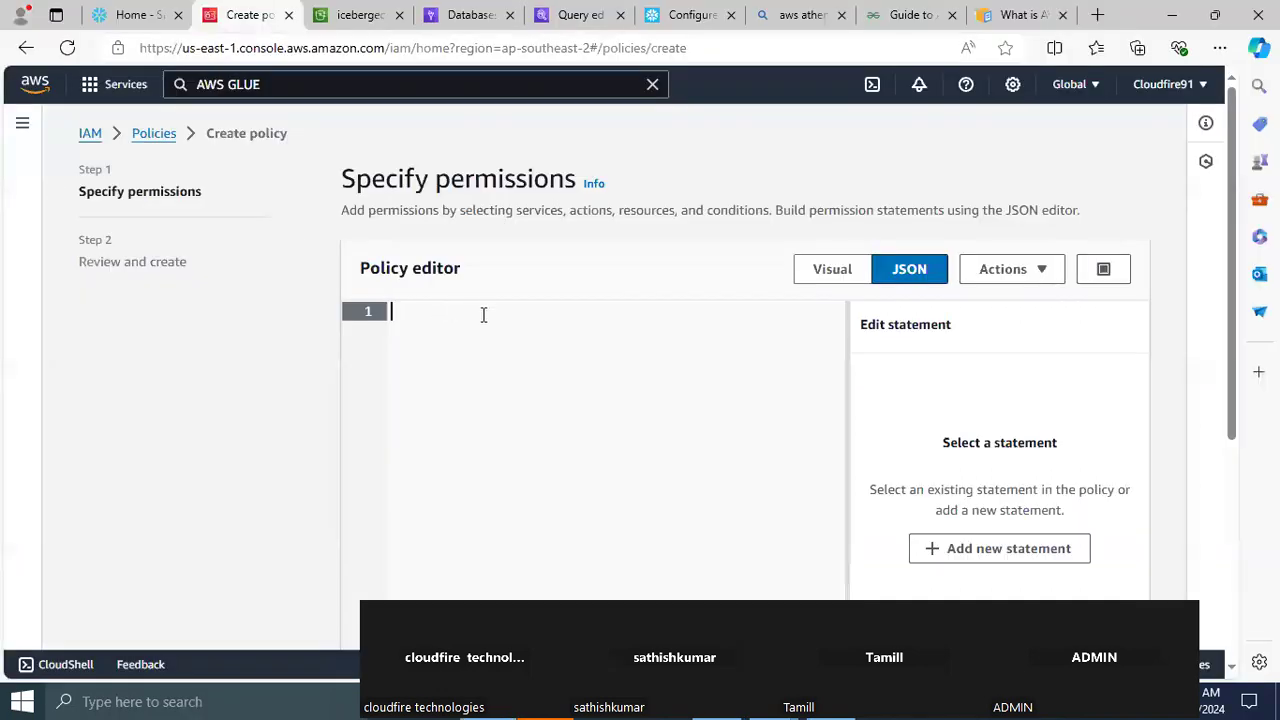
key(ctrl+v)
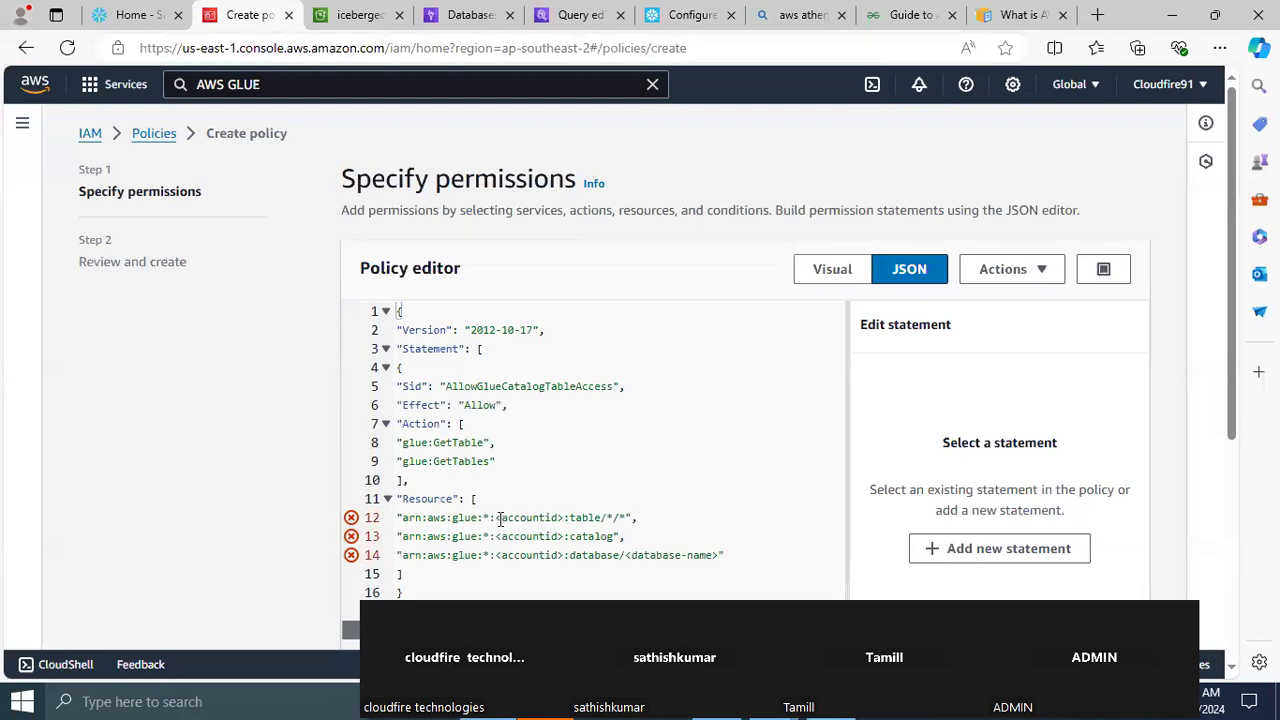
Replace the account ID placeholder in all three Glue resource ARNs with the account ID copied from the AWS account details
drag(496, 517, 540, 517)
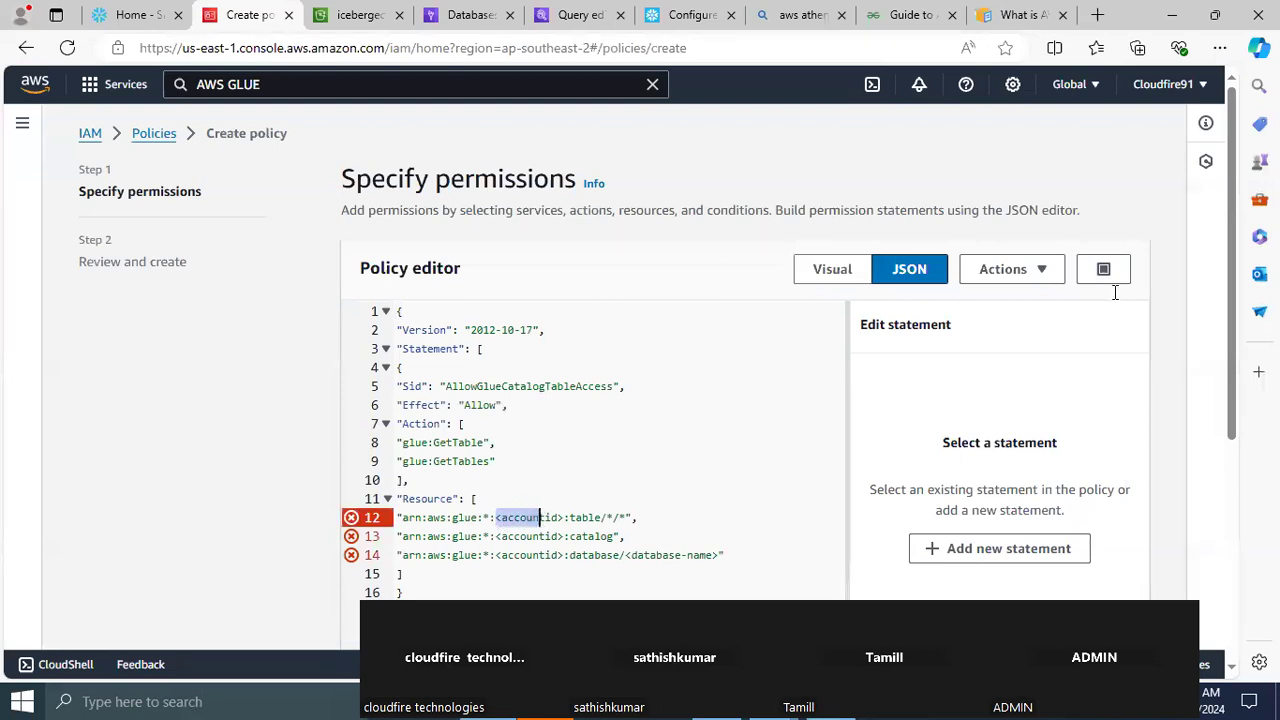
click(1200, 86)
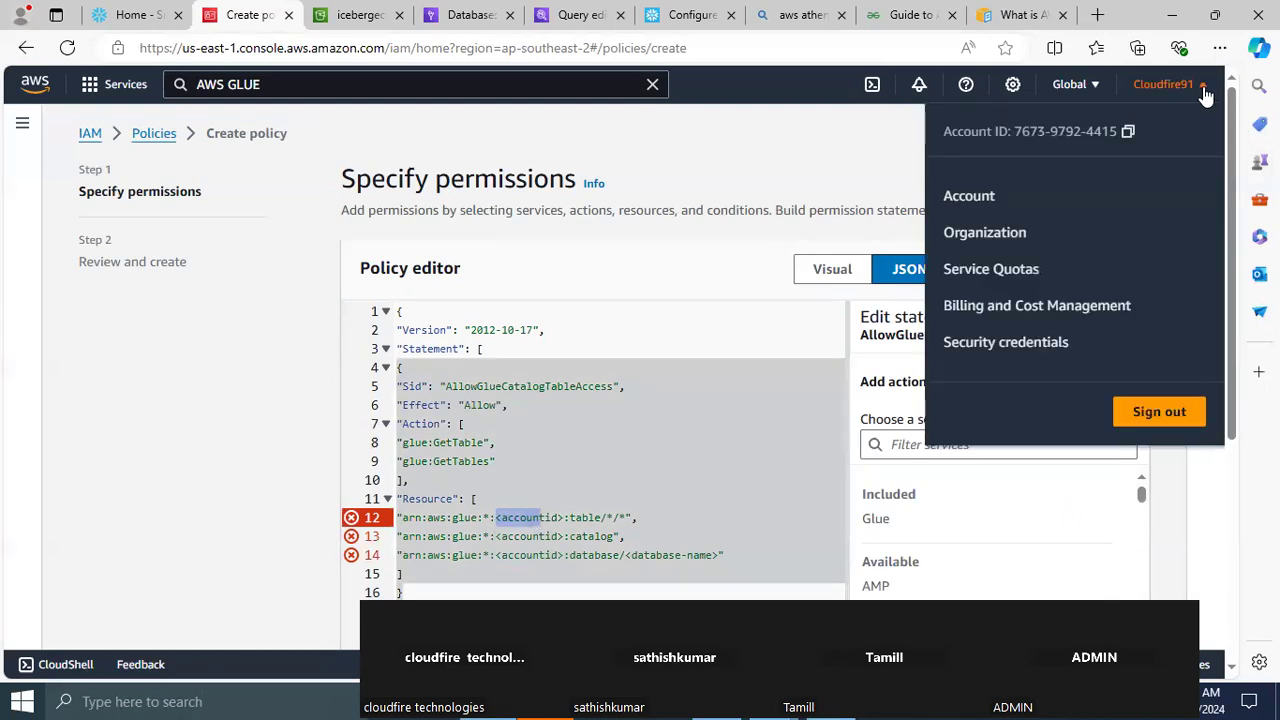
click(1127, 134)
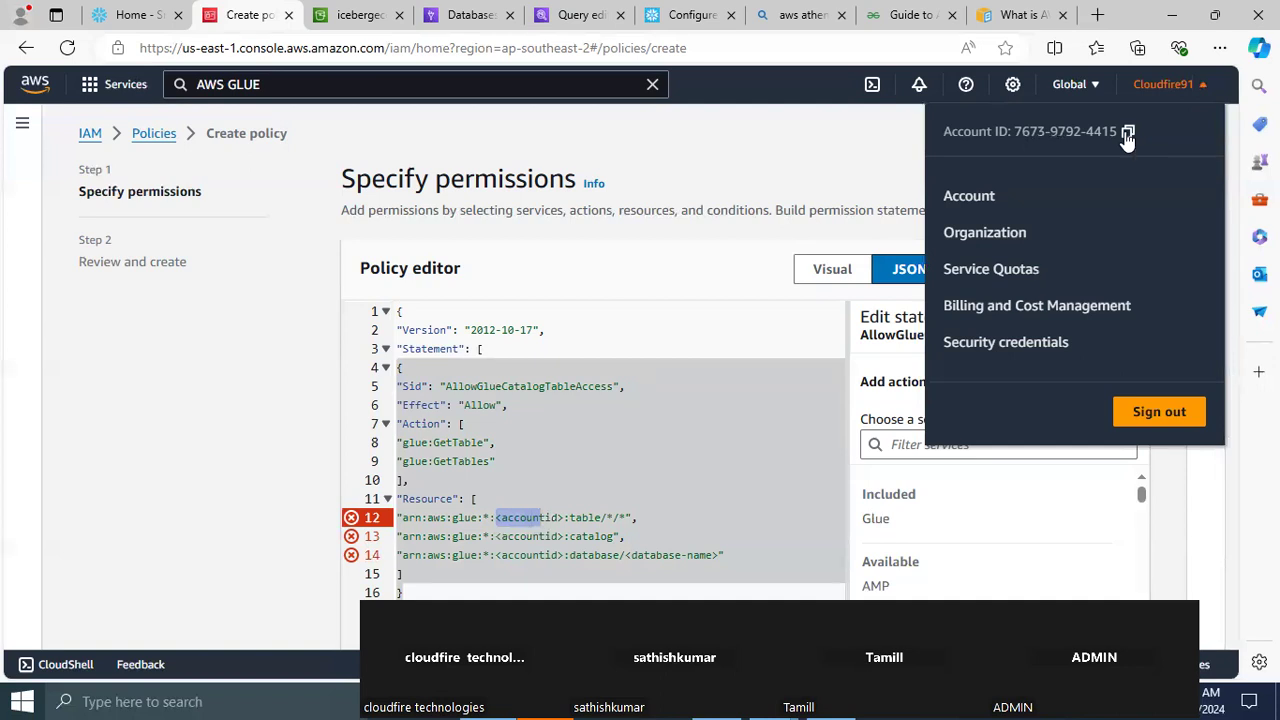
click(504, 523)
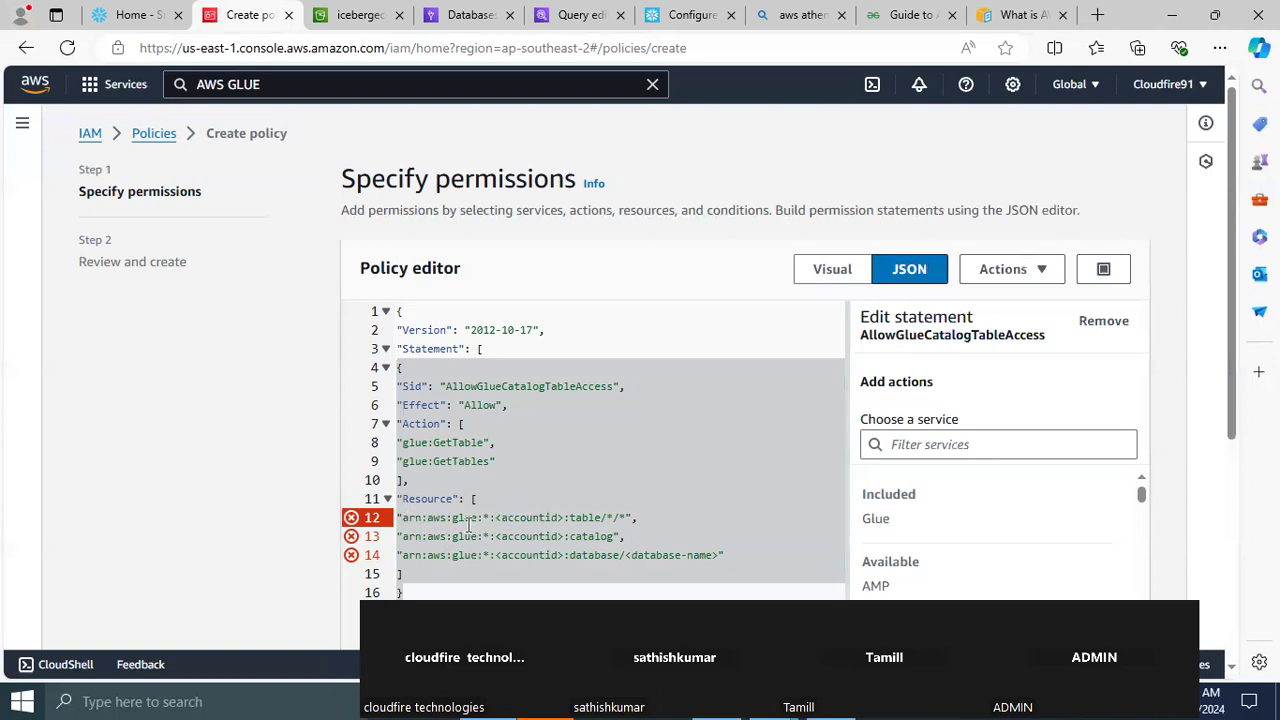
drag(498, 518, 568, 518)
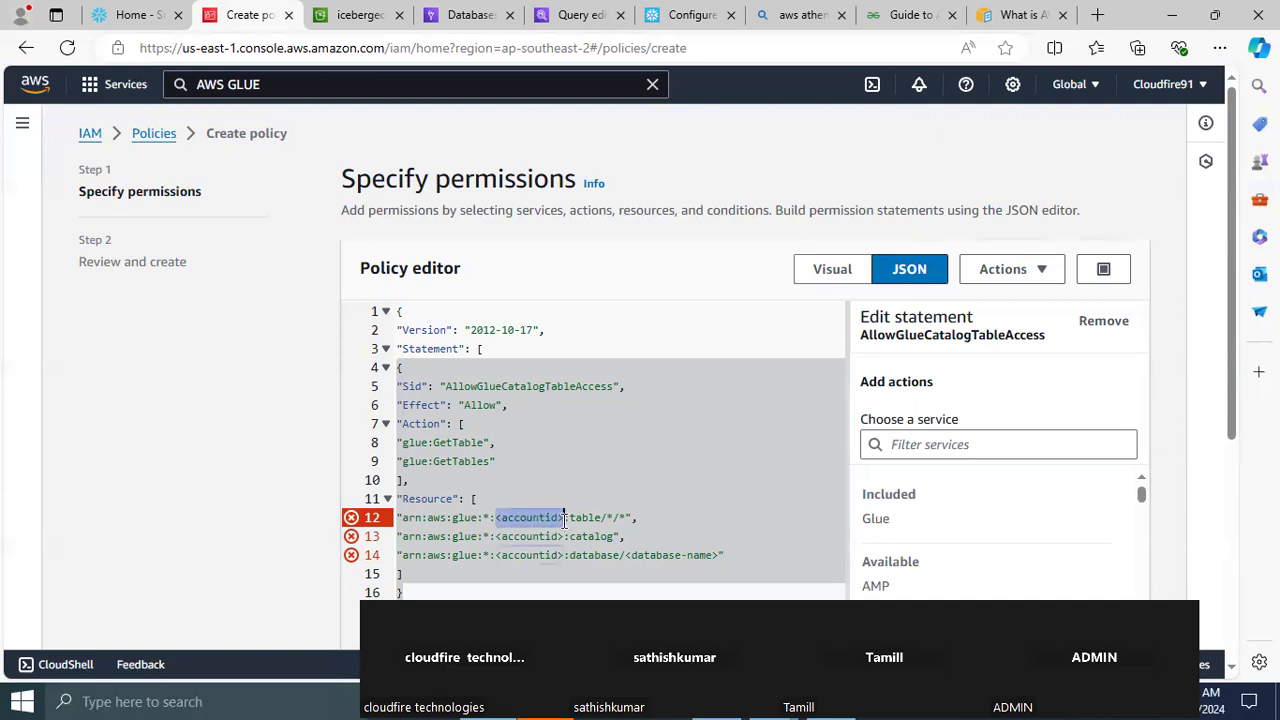
key(ctrl+v)
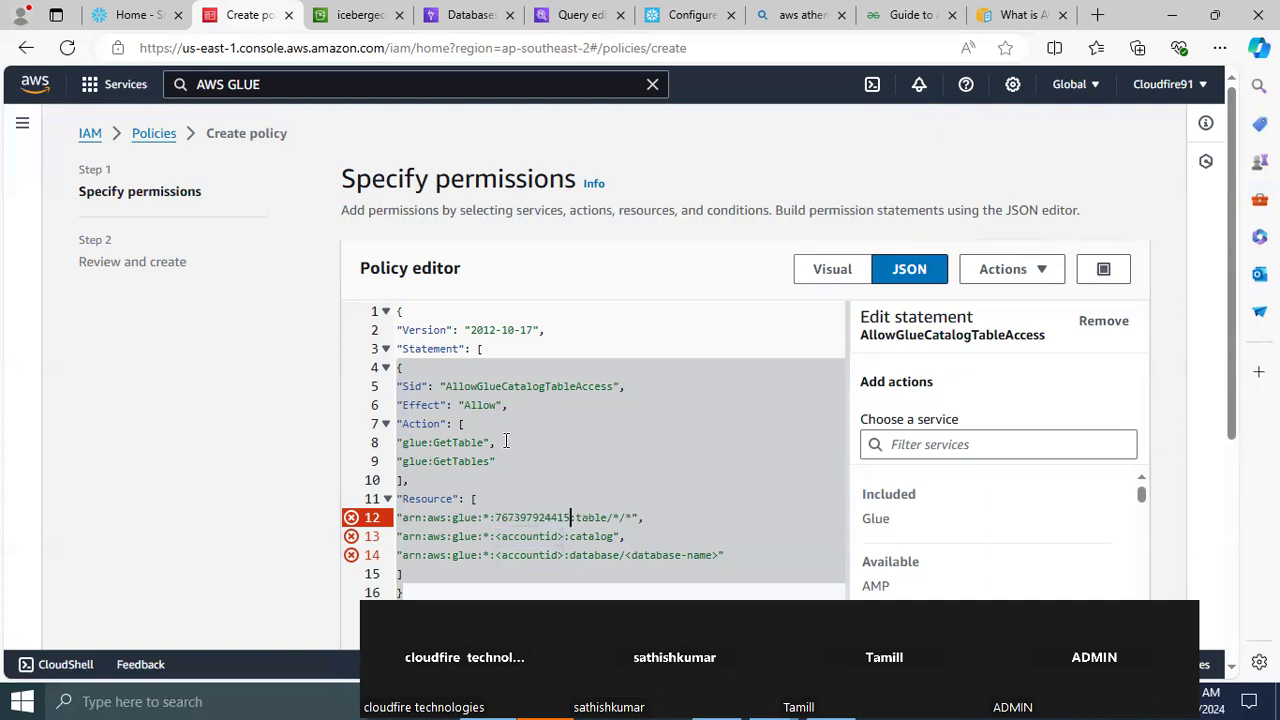
drag(495, 536, 566, 538)
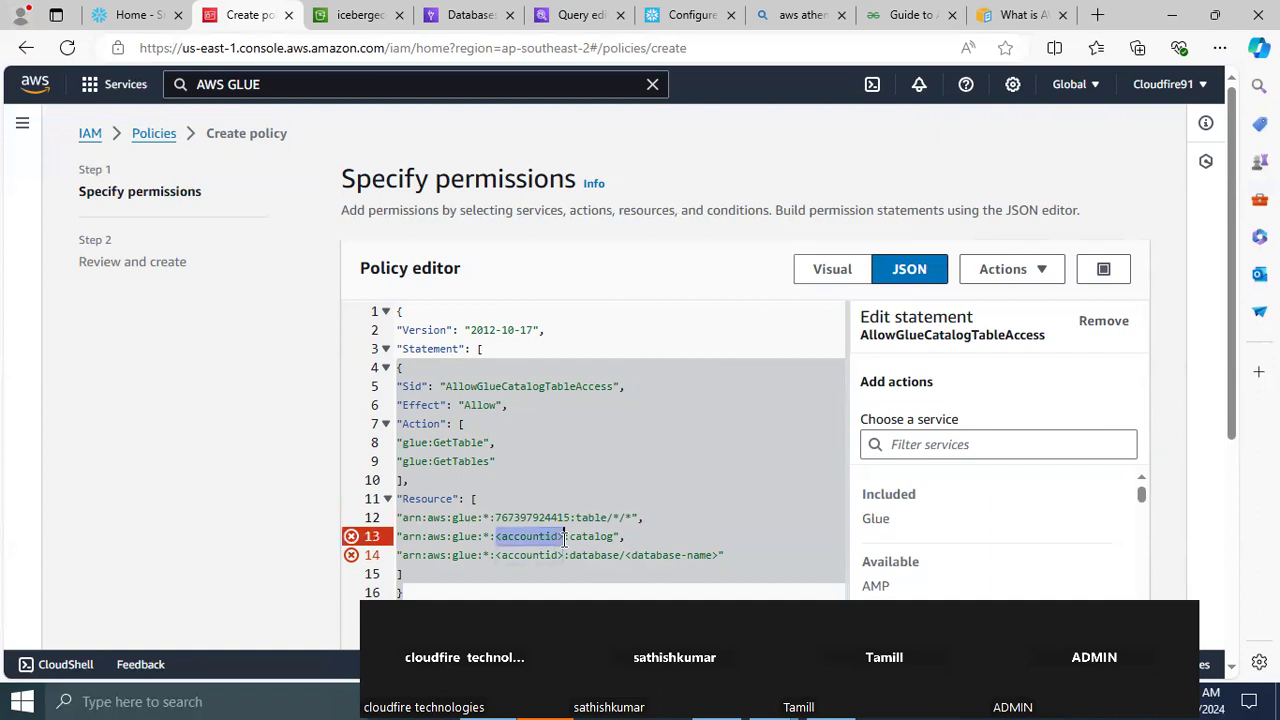
key(ctrl+v)
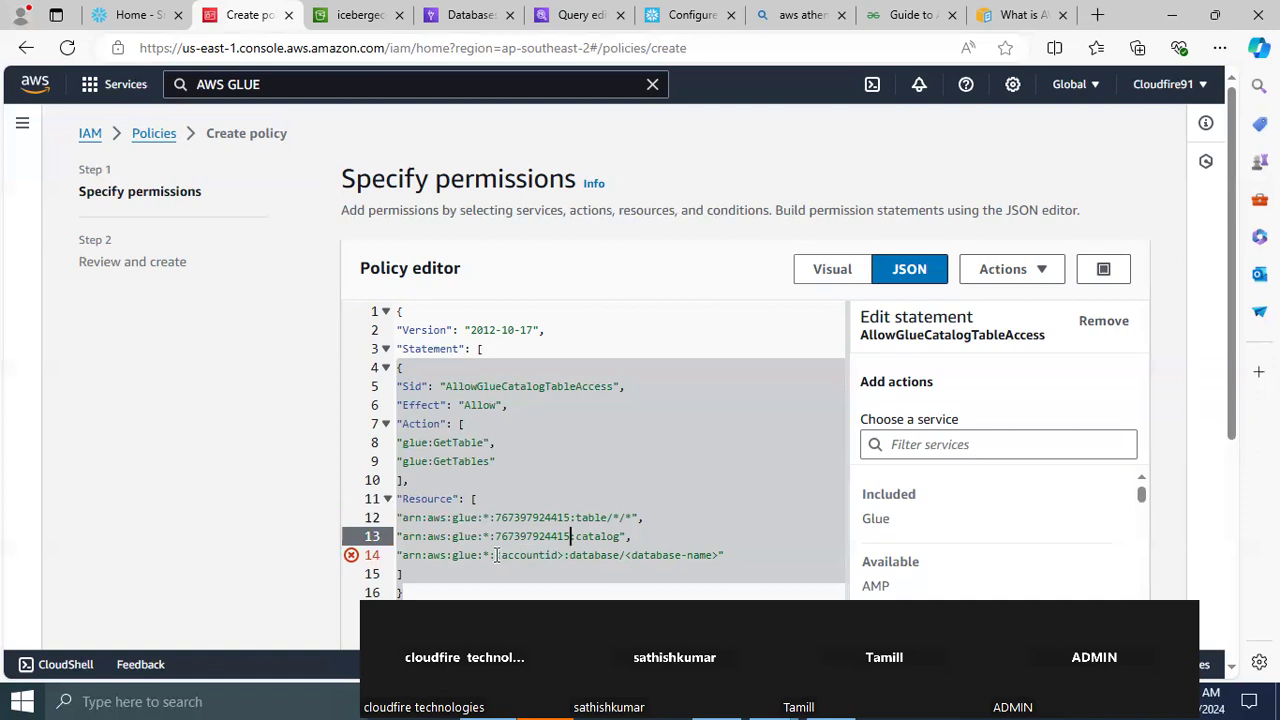
drag(494, 558, 566, 556)
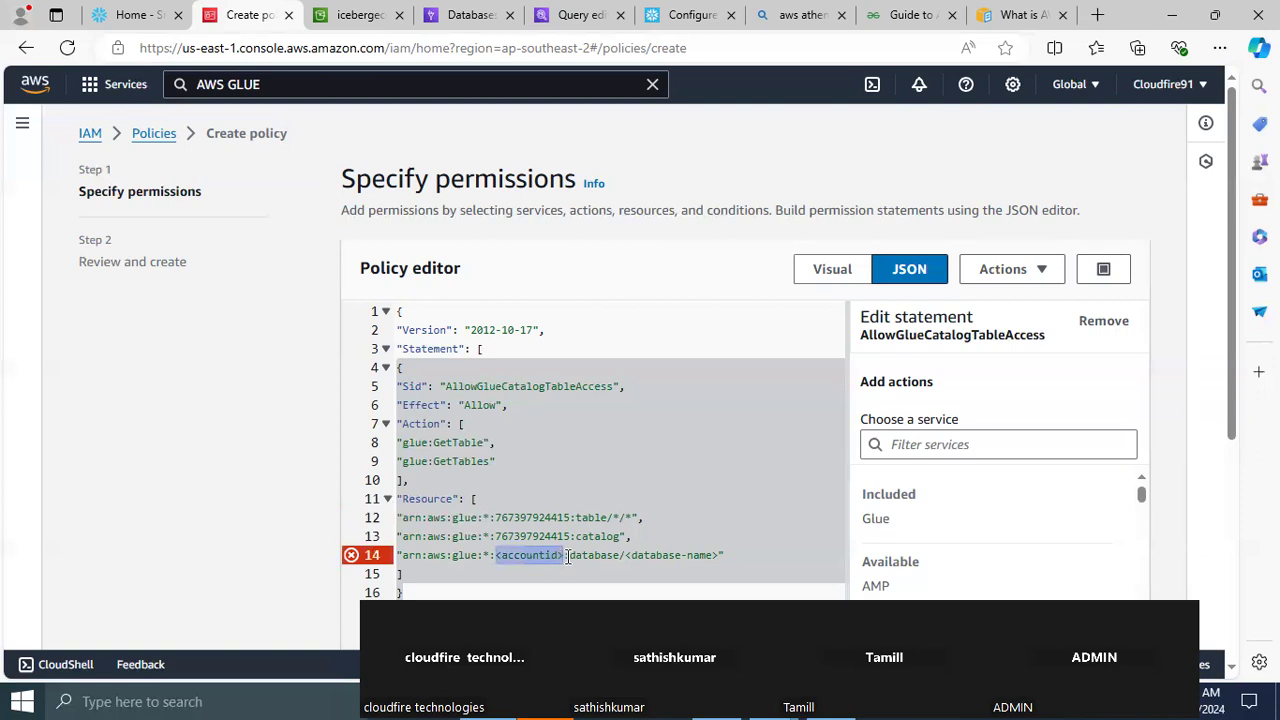
key(ctrl+v)
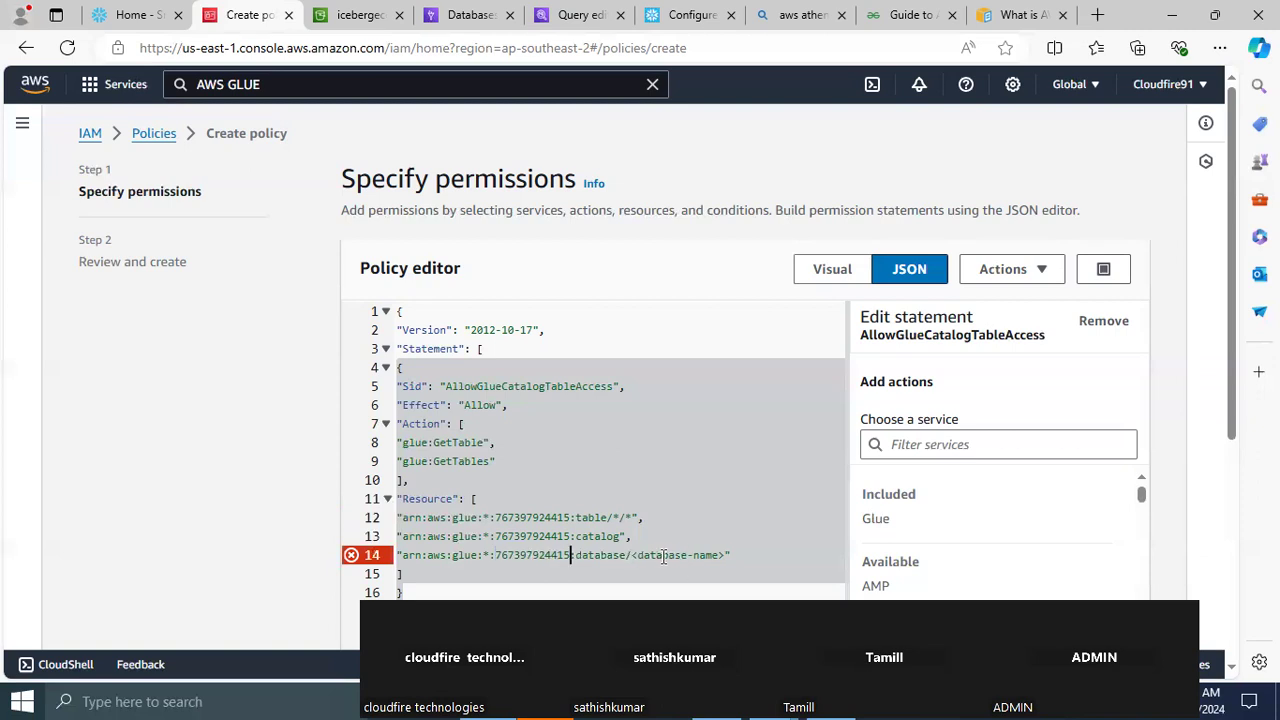
Set the database name in the last resource ARN to iceberg_db, check it against the Glue database, and continue to the policy review
drag(632, 557, 725, 557)
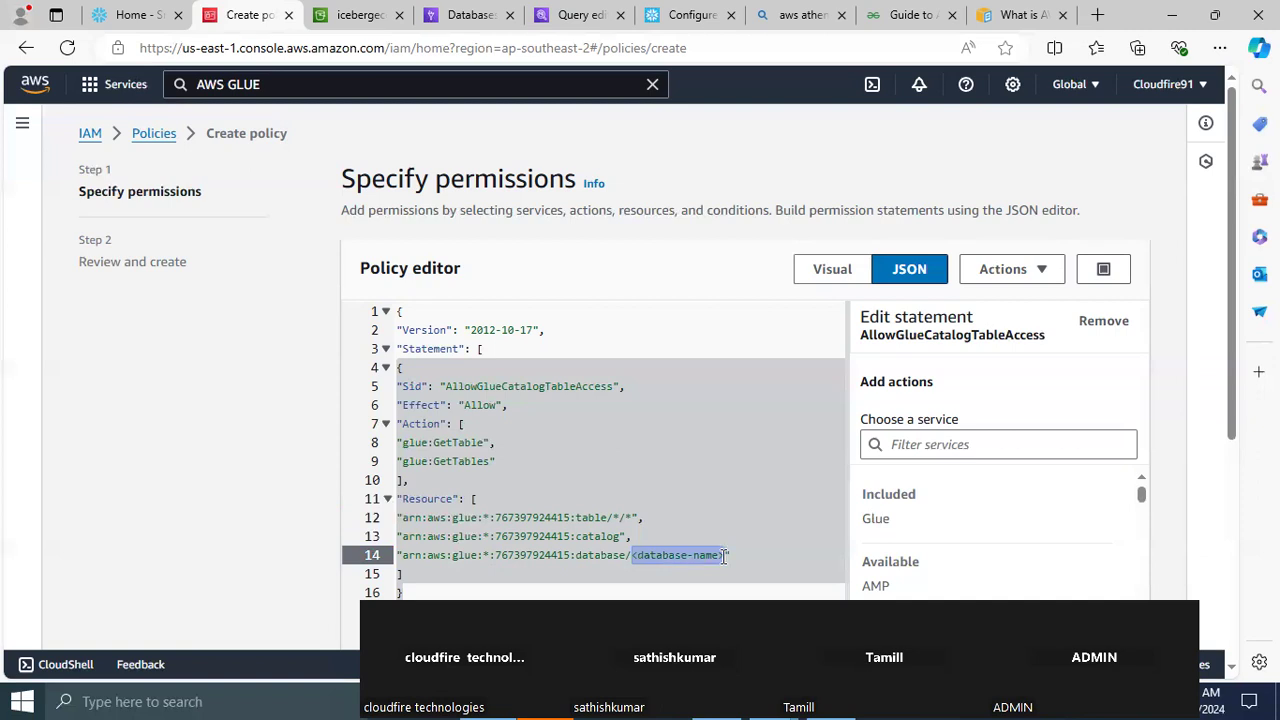
text(iceberg)
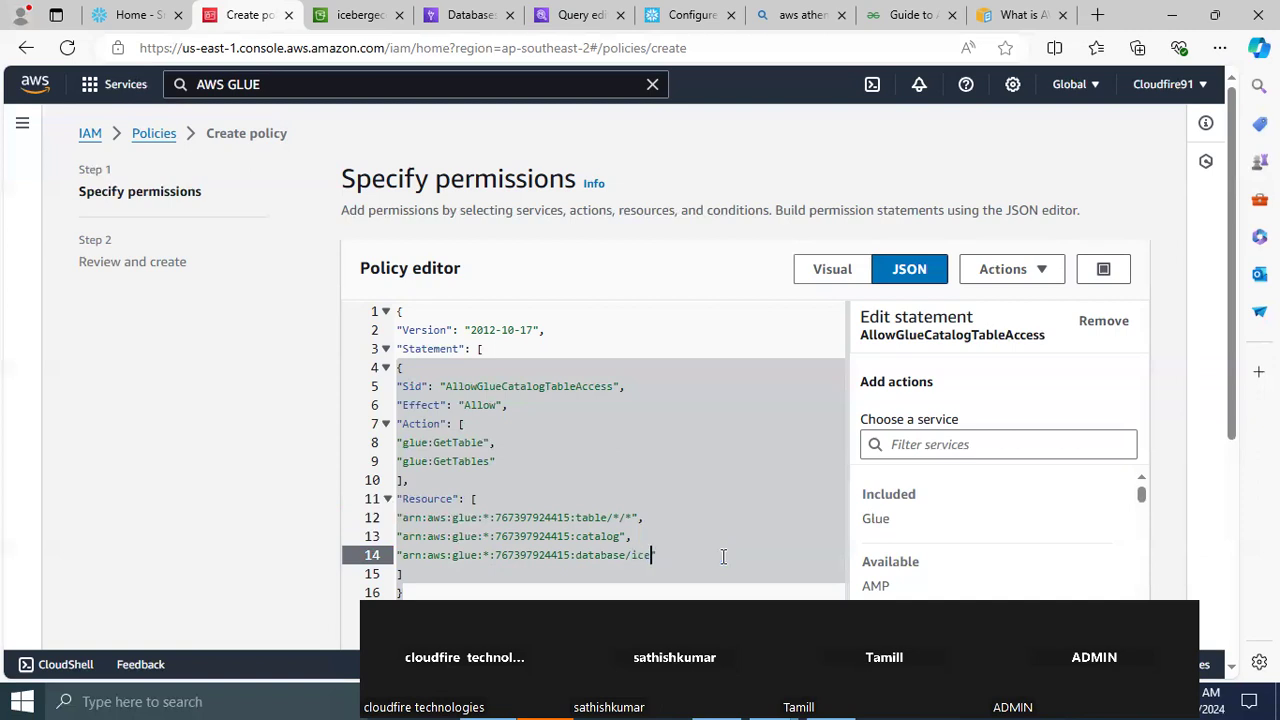
text(_db)
click(460, 18)
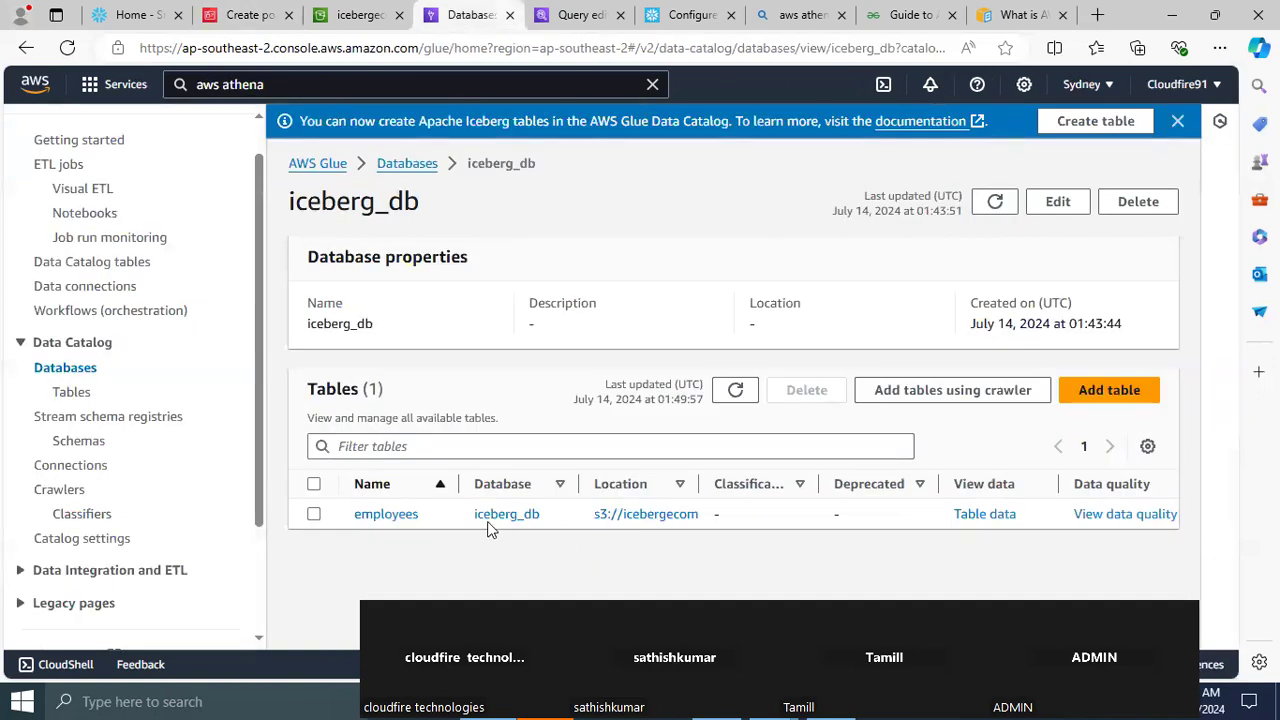
click(240, 18)
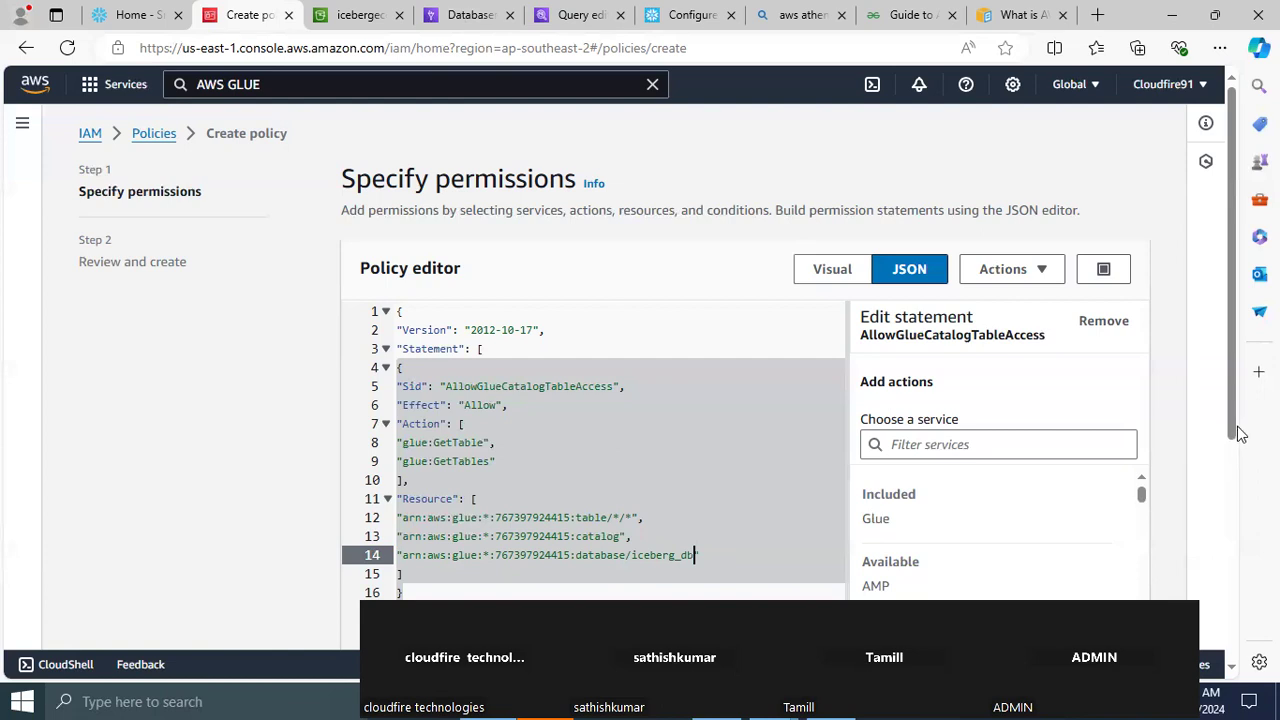
scroll(1246, 614, down, 4)
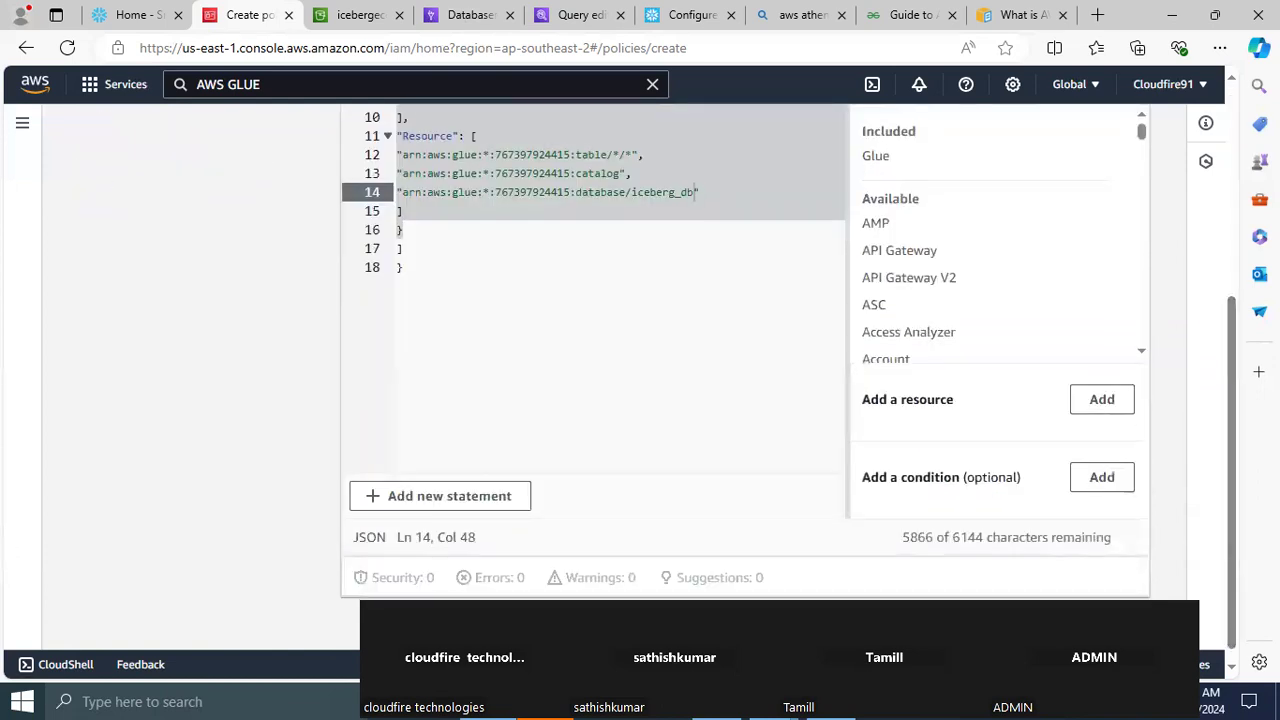
click(1122, 628)
Name the policy ICEBERG_CATLOG_INT_POLICY and create it
scroll(716, 443, down, 3)
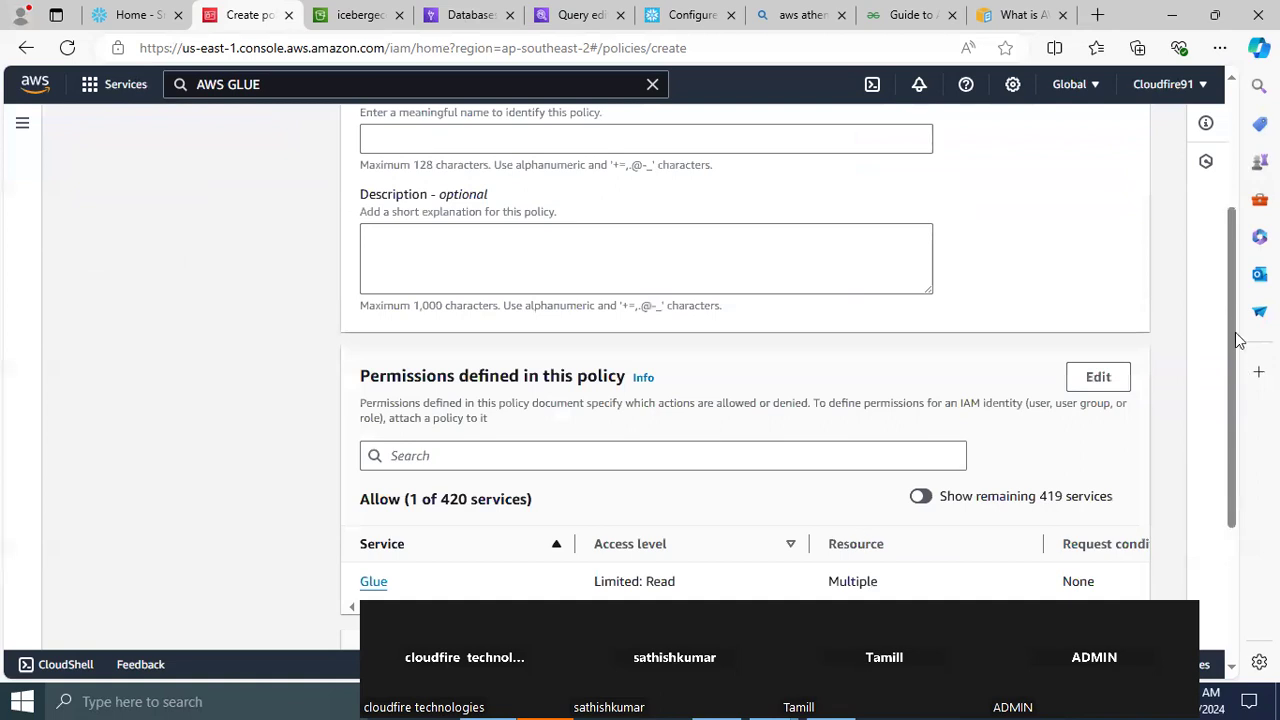
drag(1240, 338, 1228, 160)
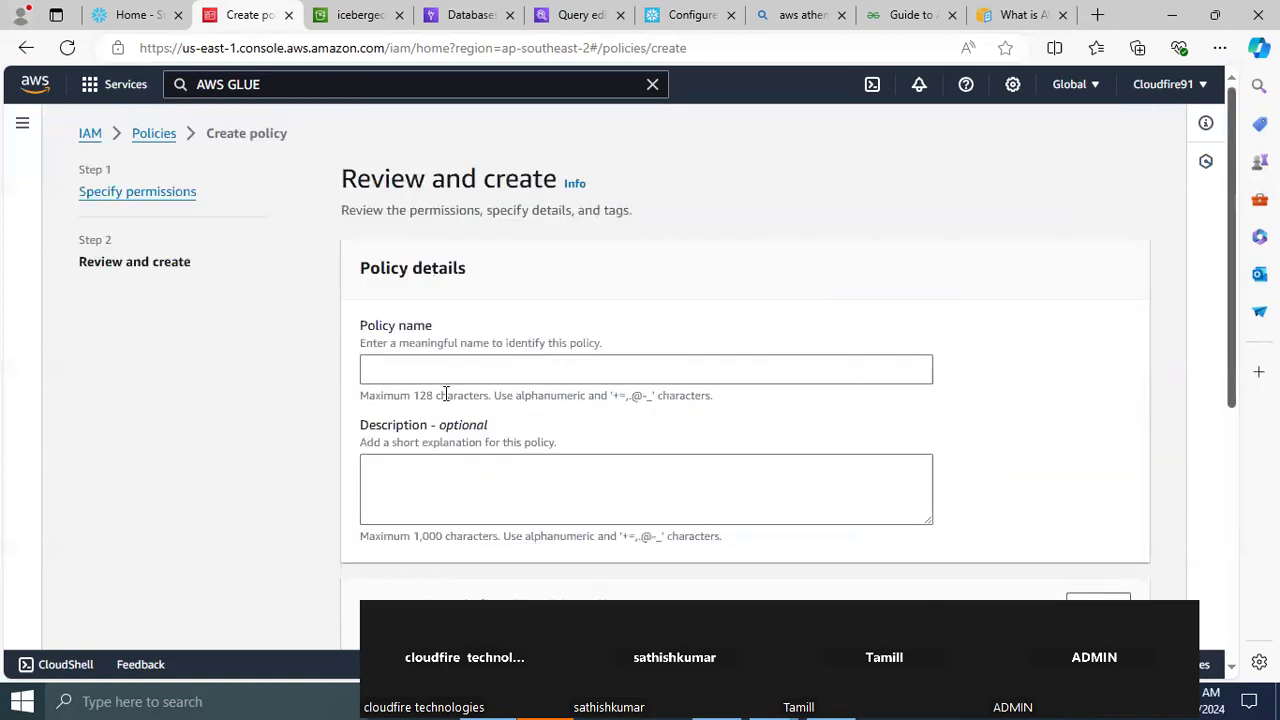
click(410, 371)
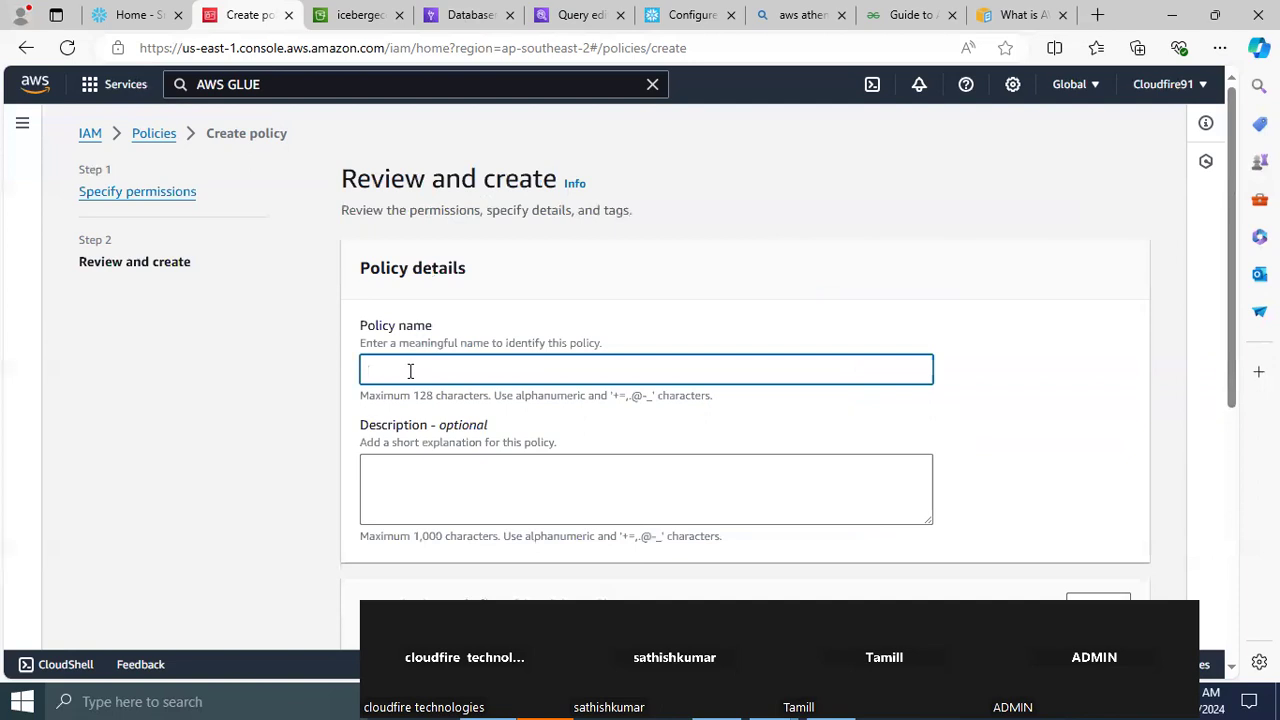
text(ICEBERG_CATLOG_INTPOLICY)
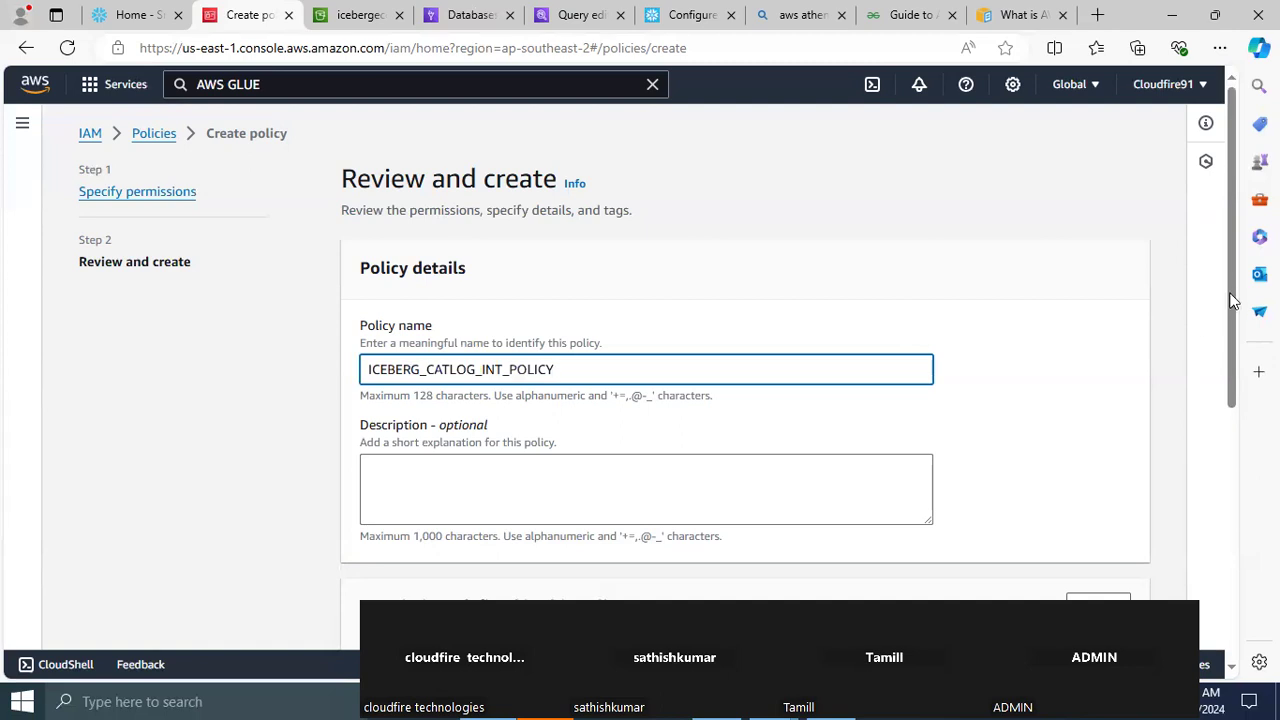
drag(1230, 292, 1200, 615)
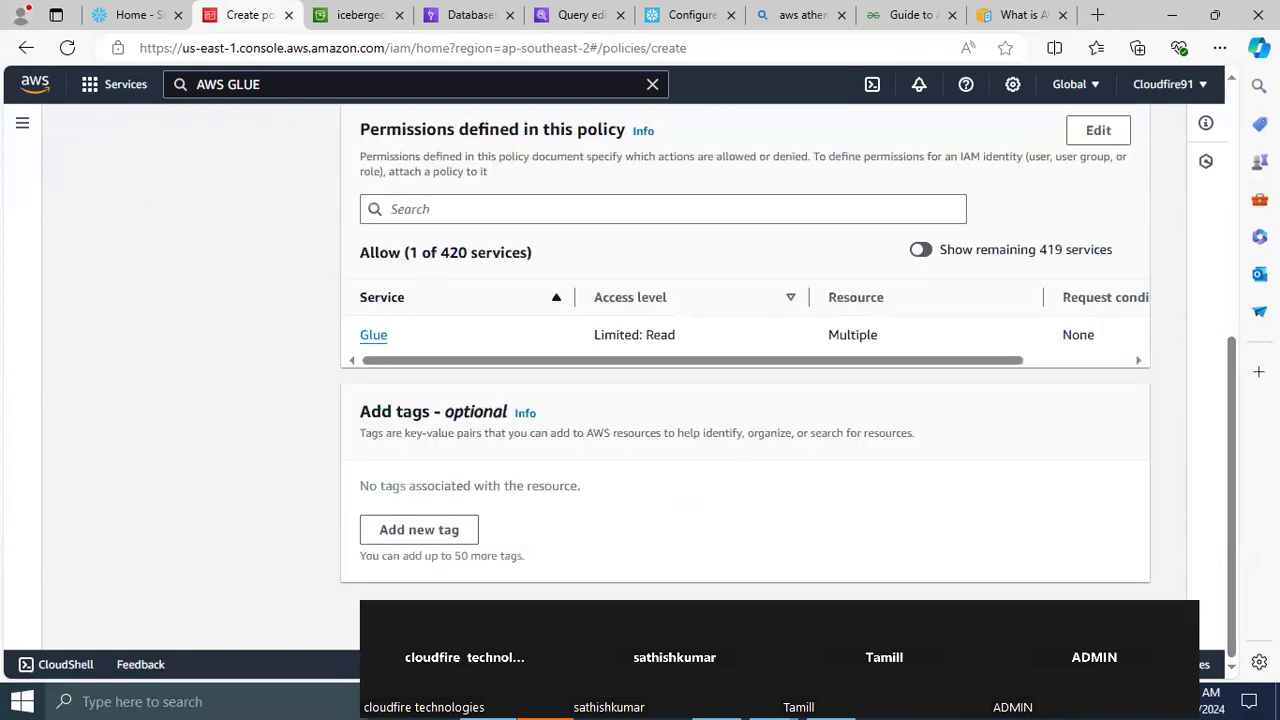
click(1092, 618)
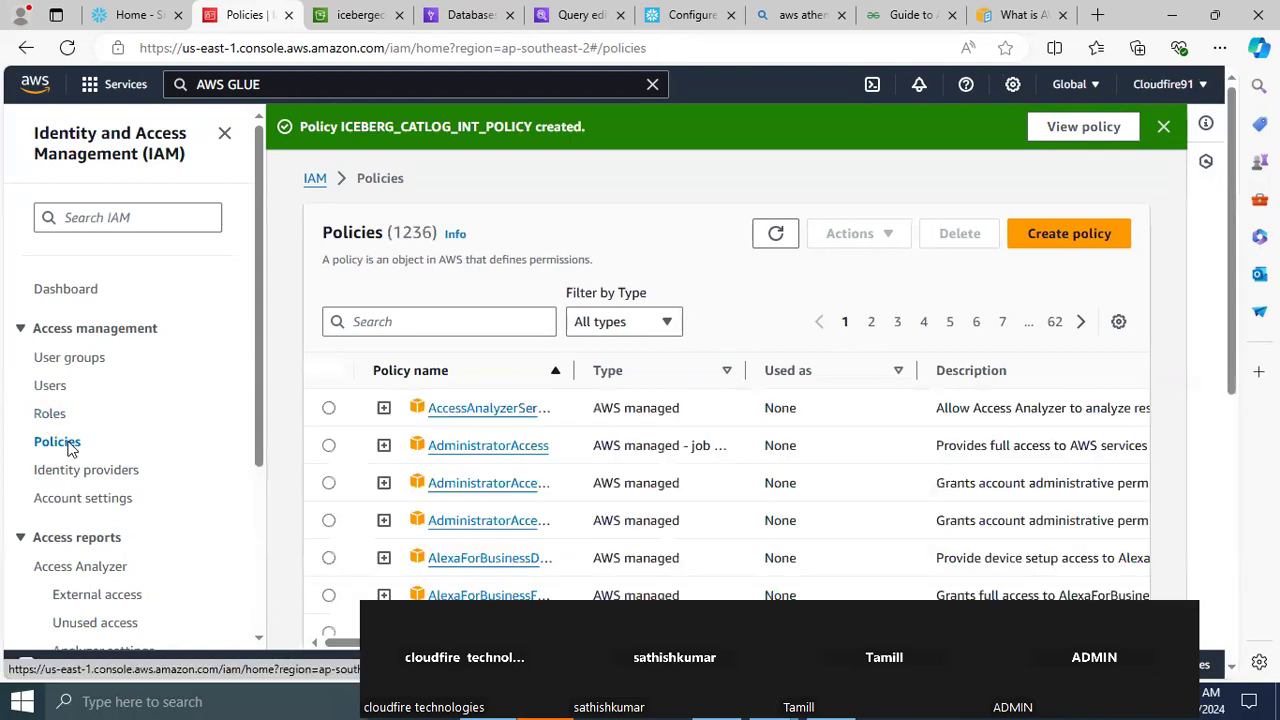
Start a new IAM role trusting this AWS account, require the external ID 00000000, and continue to the permissions
click(44, 419)
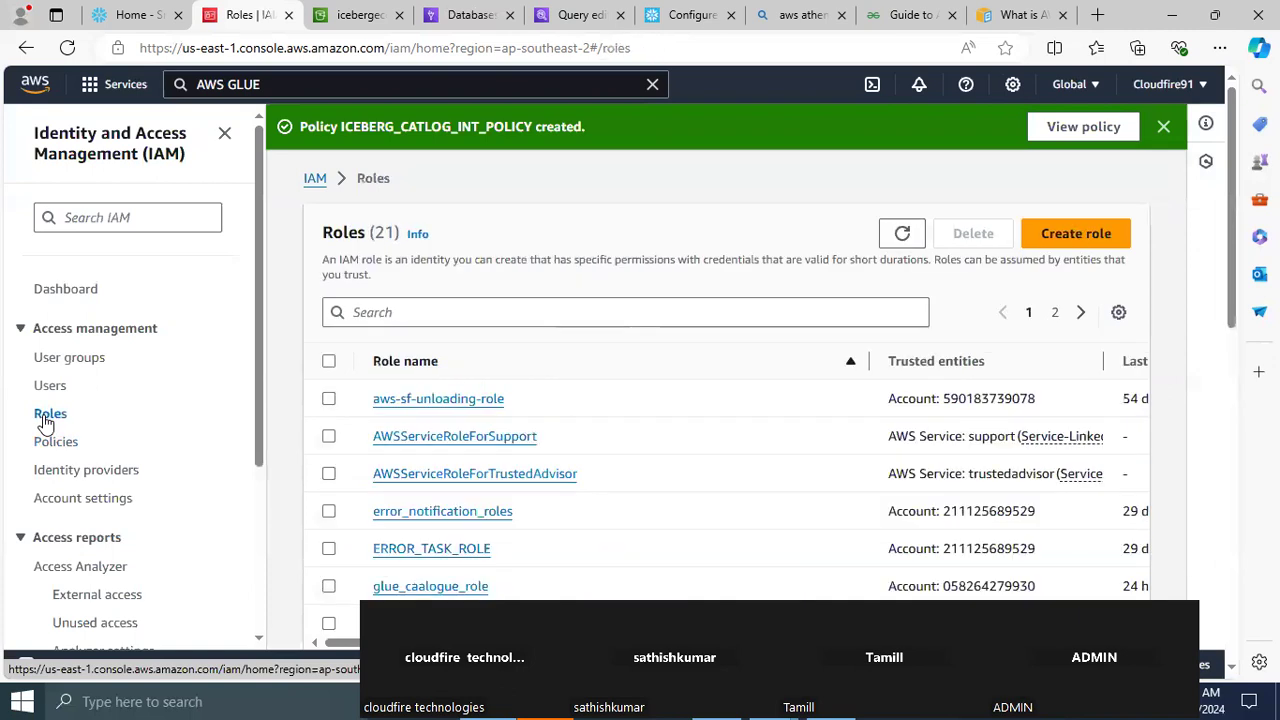
click(1062, 246)
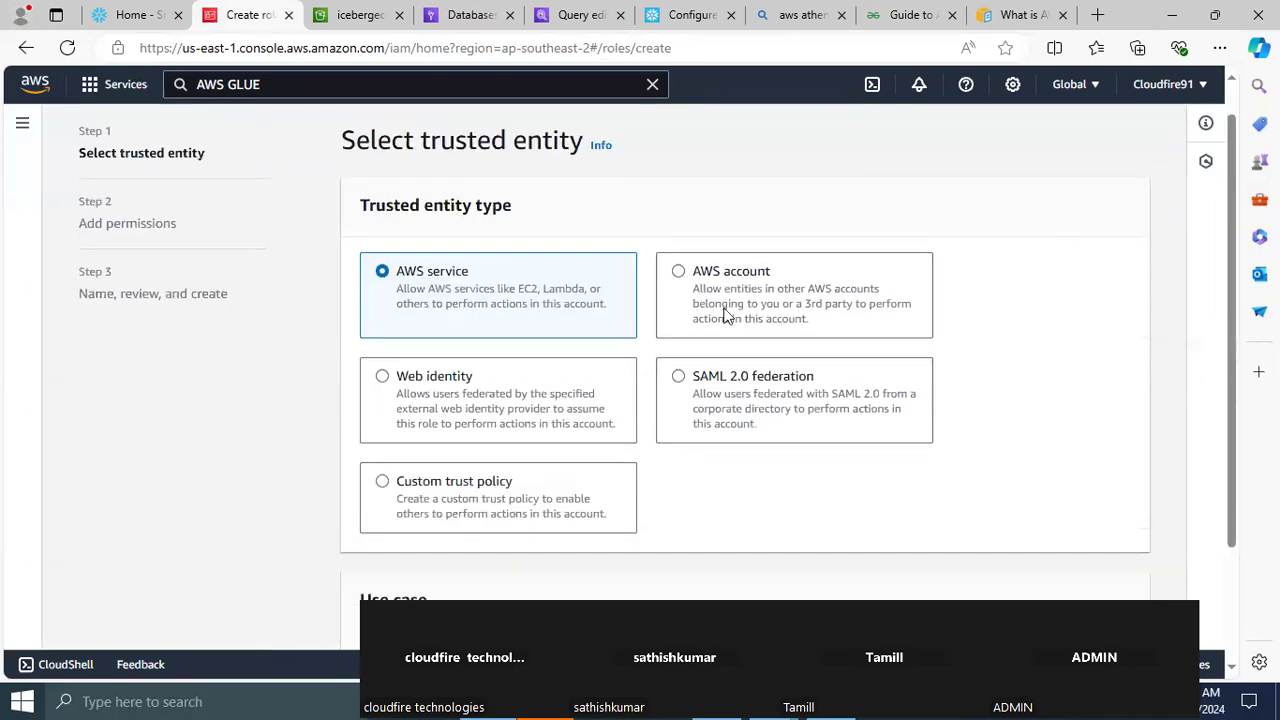
click(679, 273)
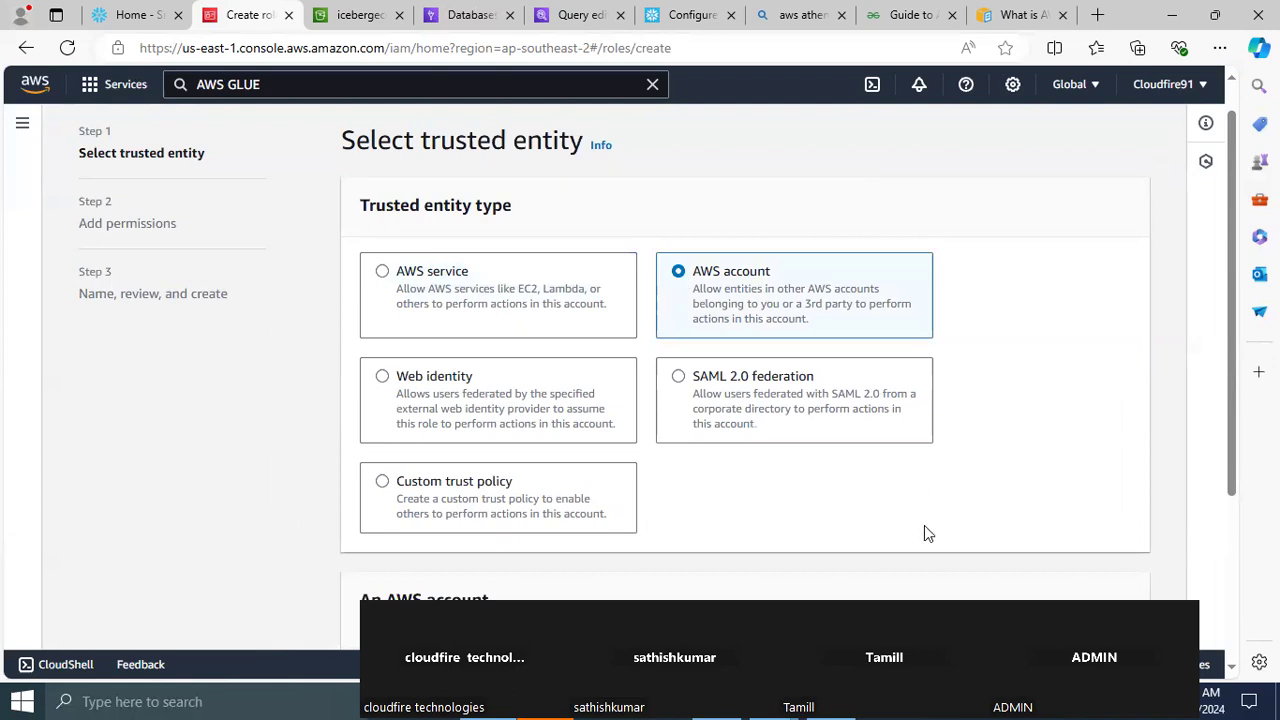
scroll(1220, 583, down, 2)
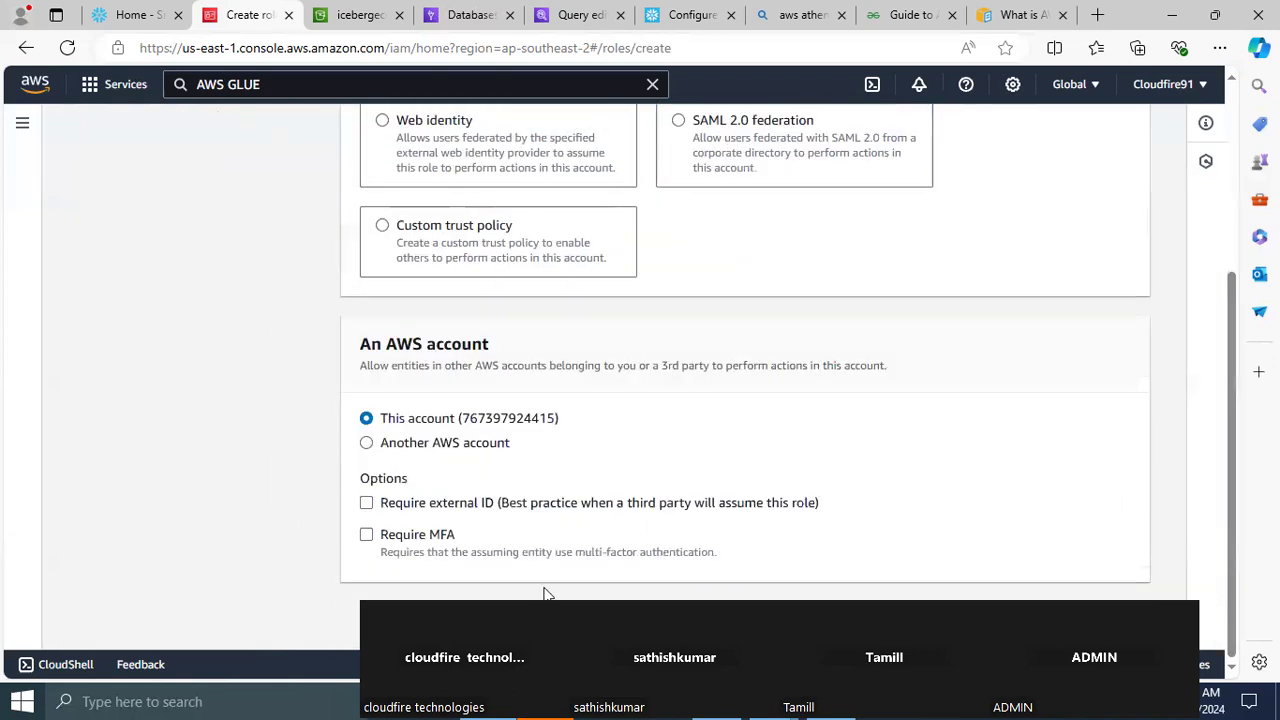
click(366, 504)
click(430, 597)
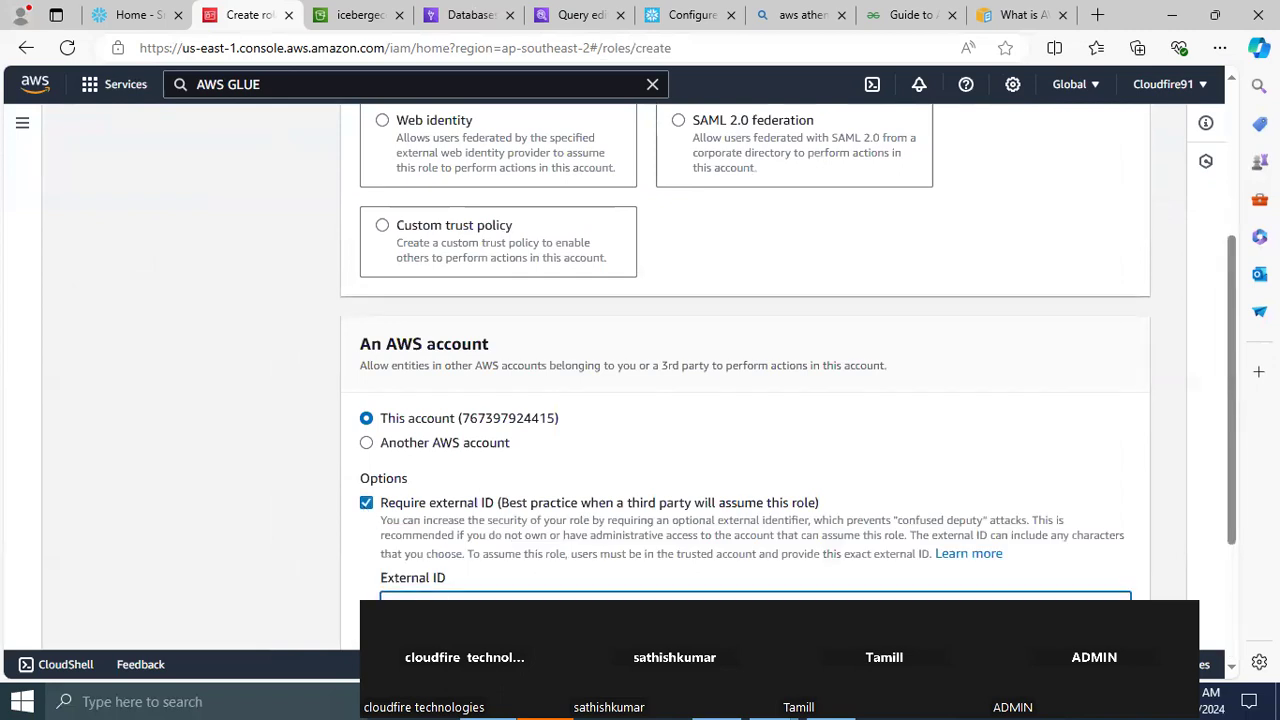
text(00000000)
scroll(1228, 499, down, 2)
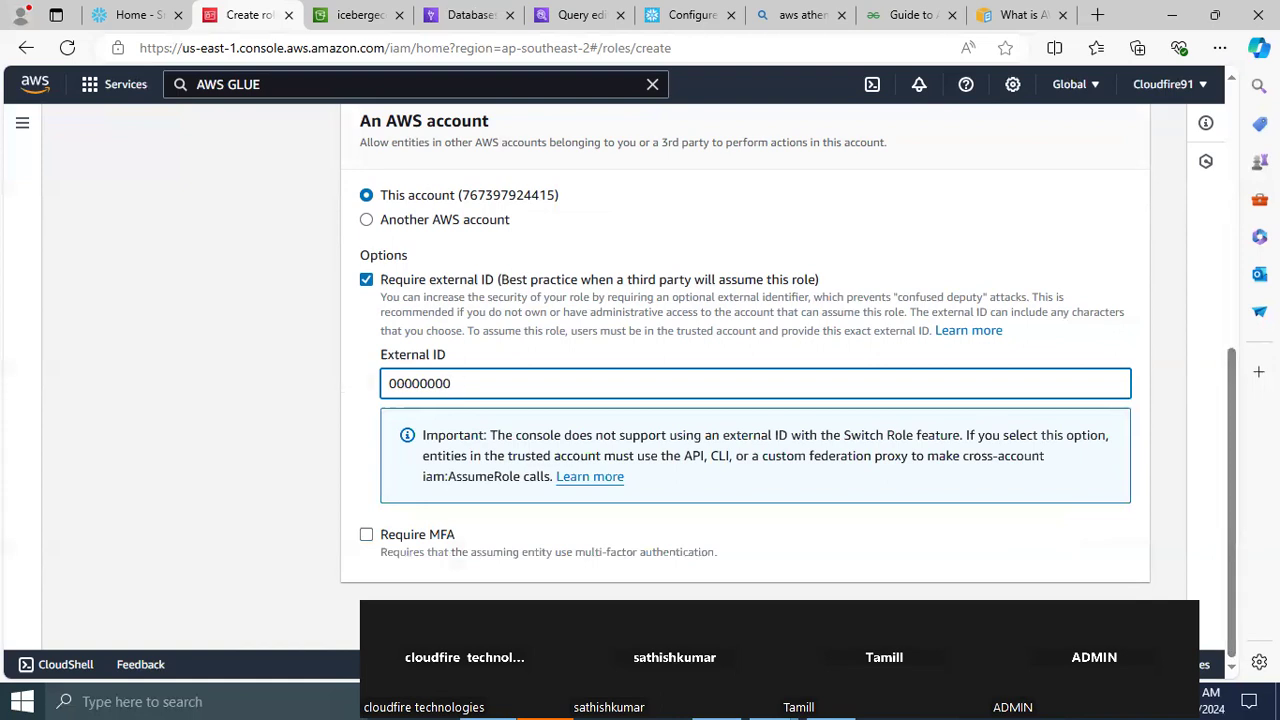
click(1117, 618)
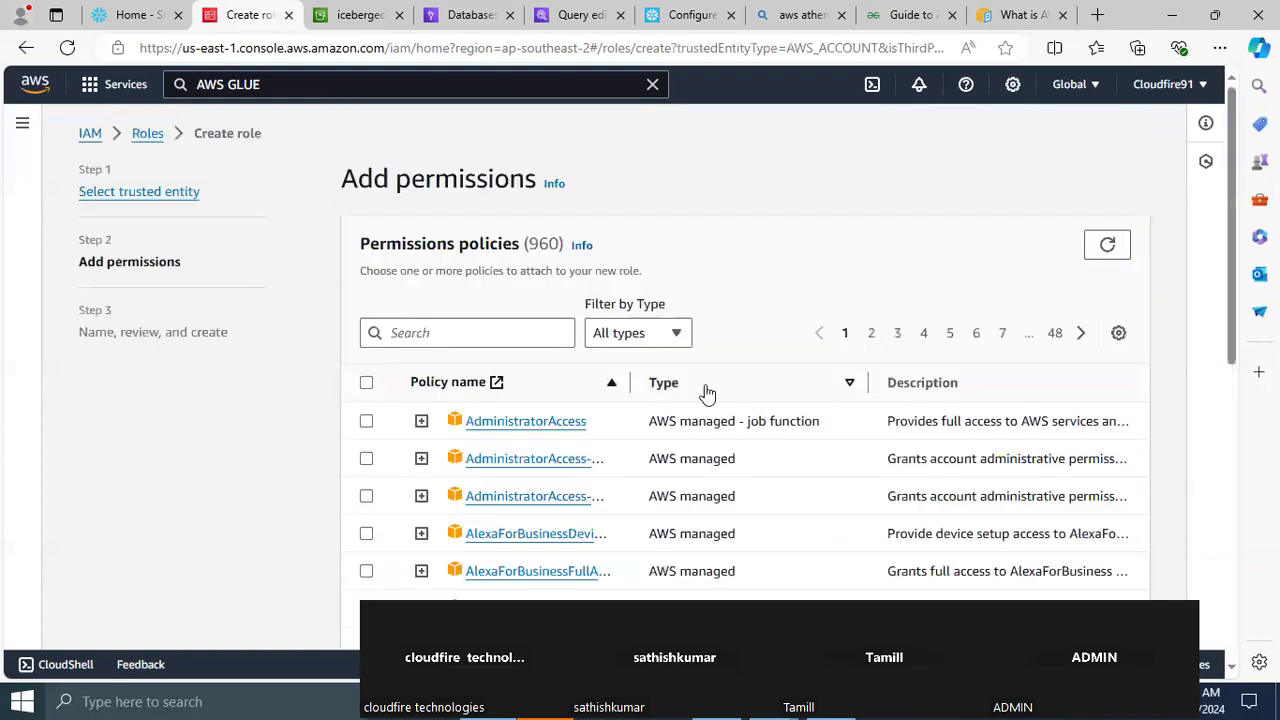
Find the policies matching "iceberg", attach ICEBERG_CATLOG_INT_POLICY to the role, and continue to the role details
click(448, 336)
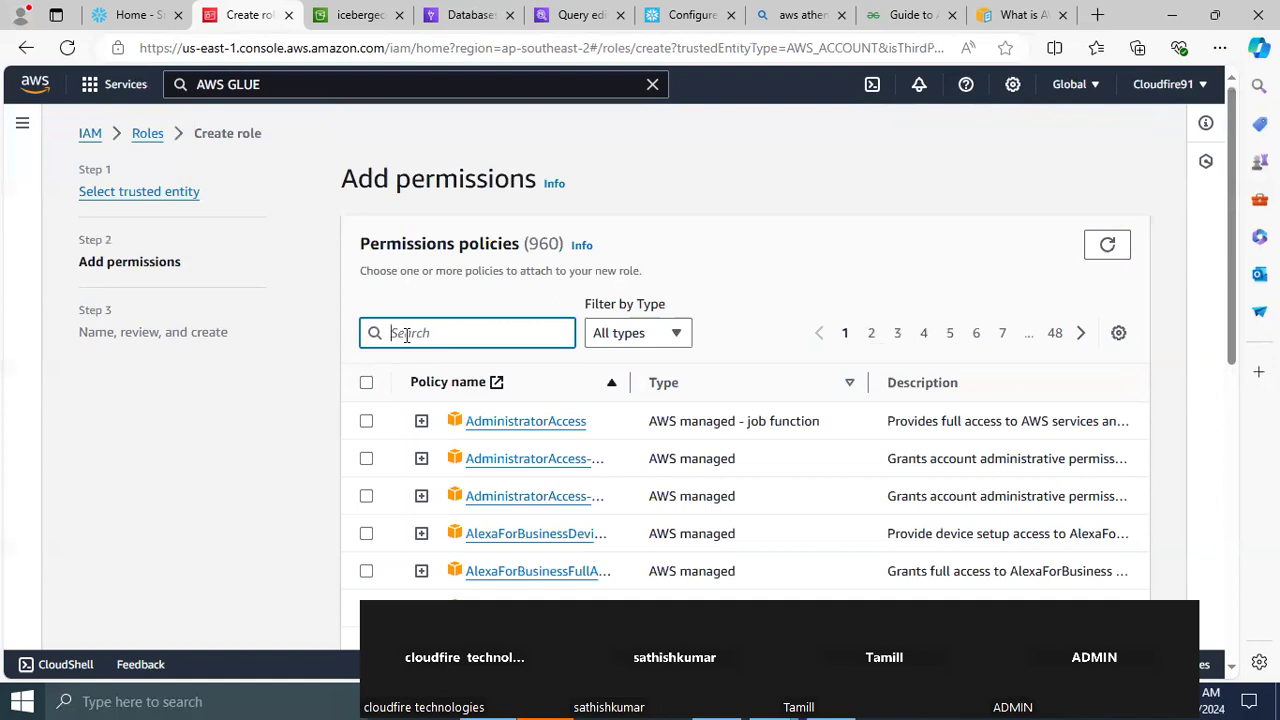
text(iceberg)
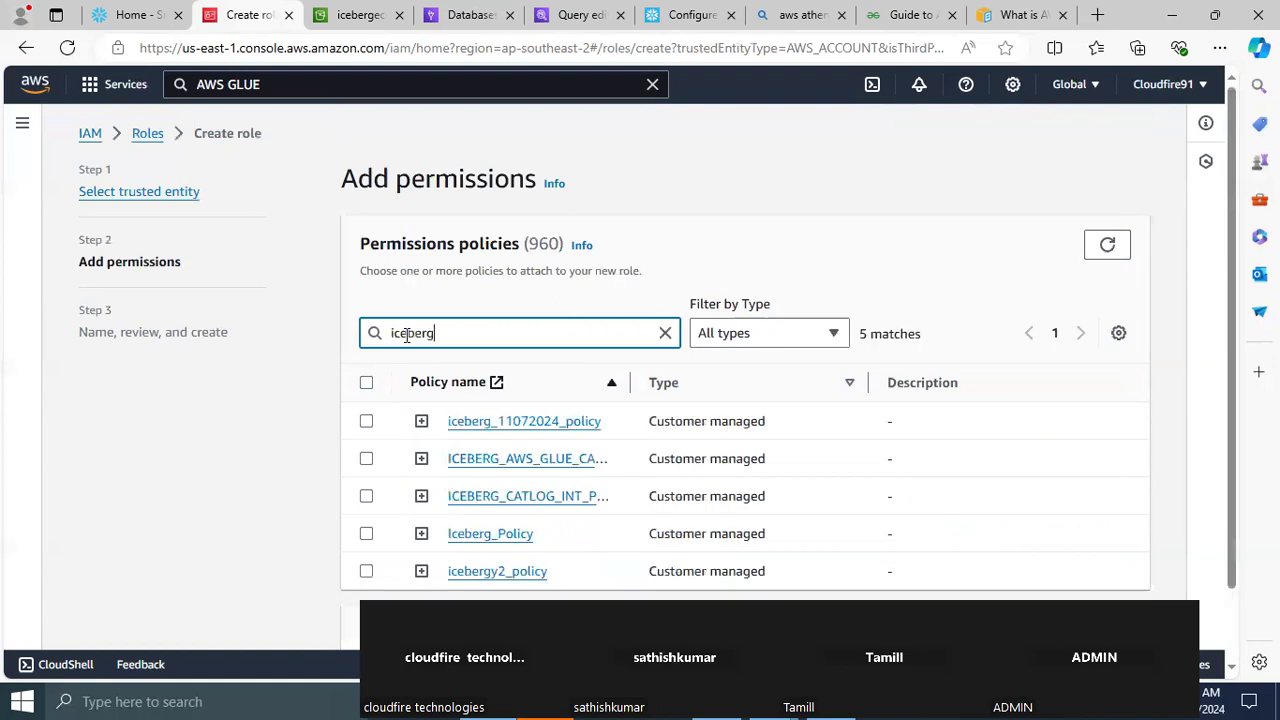
click(366, 498)
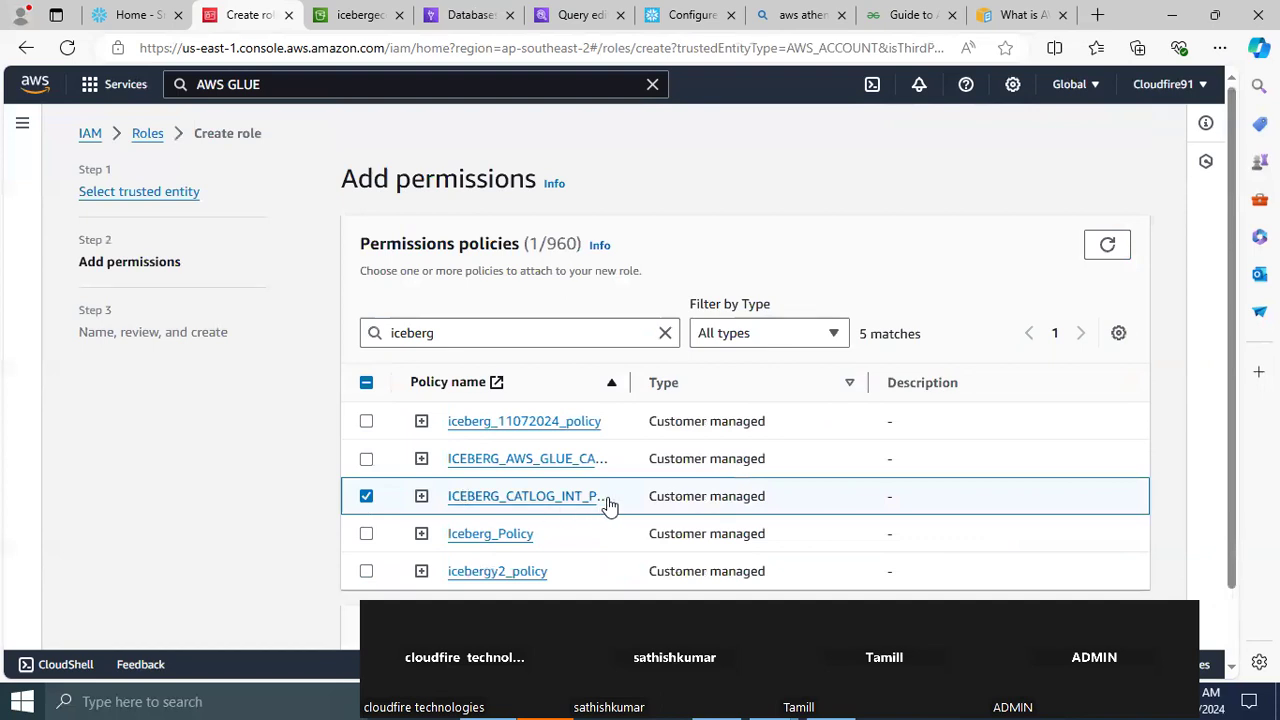
scroll(1207, 446, down, 1)
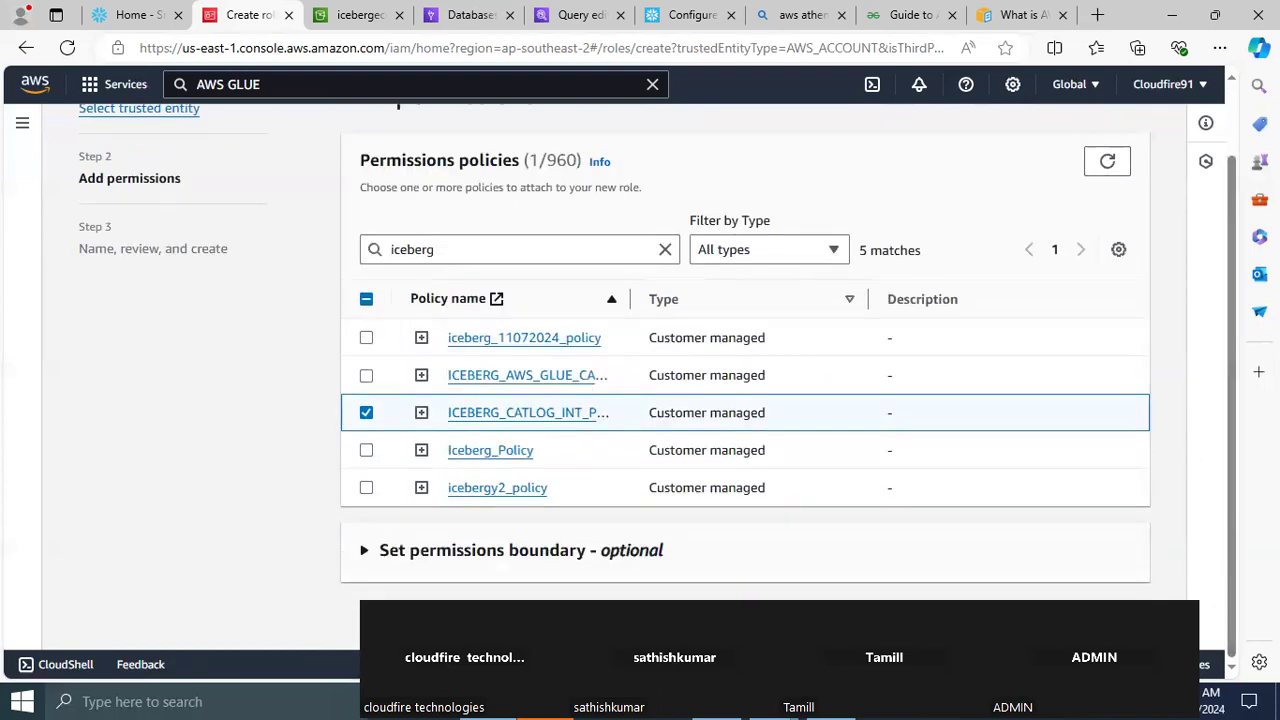
click(1121, 618)
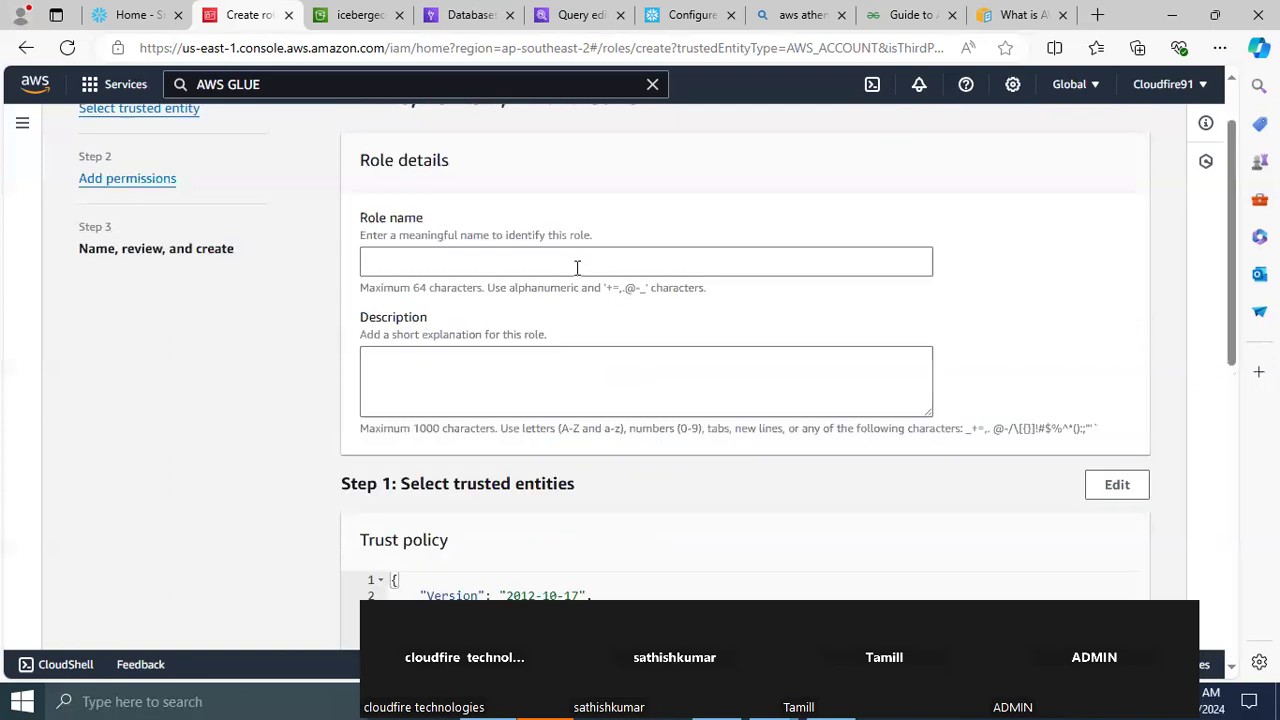
Name the role ICEBERG_CATALOG_INT_ROLE and create it with the reviewed trust policy and permissions
click(431, 260)
text(iceberg)
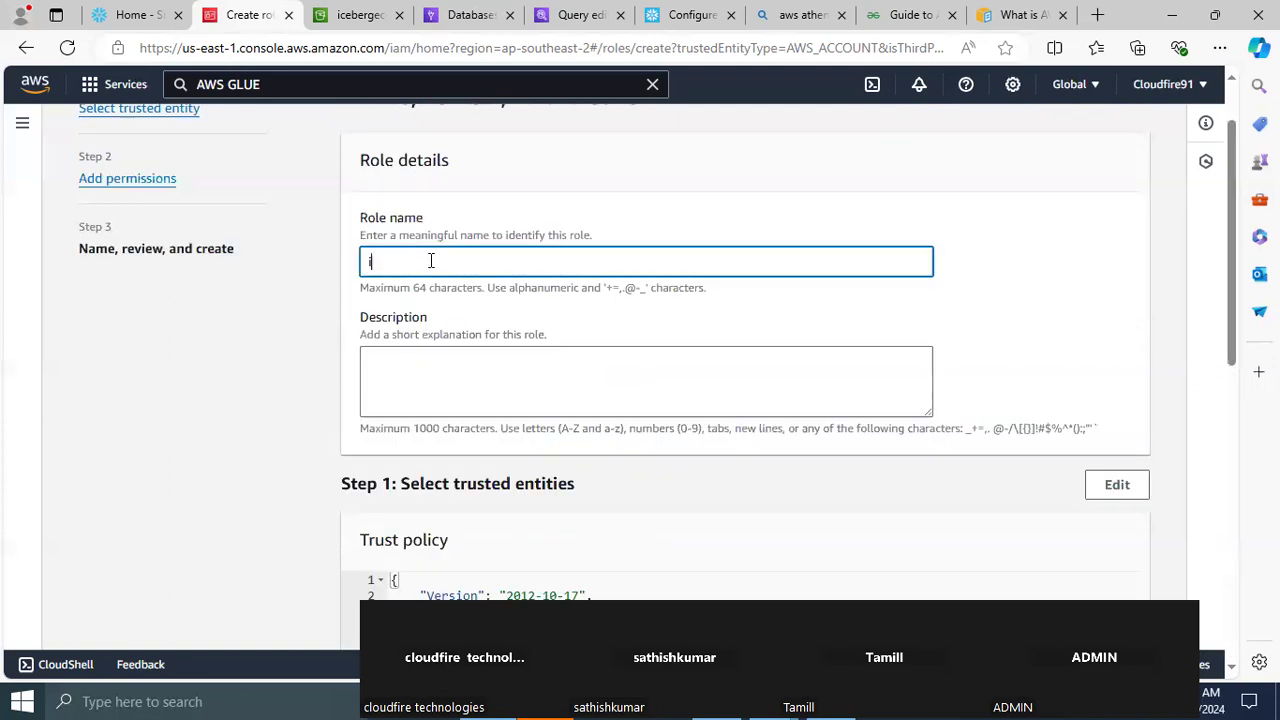
text(_)
key(BackSpace)
key(BackSpace)
key(BackSpace)
key(BackSpace)
key(BackSpace)
key(BackSpace)
key(BackSpace)
key(BackSpace)
text(ICEBERG)
text(_)
text(DATA)
text(LOG)
text(_INT)
text(_ROLE)
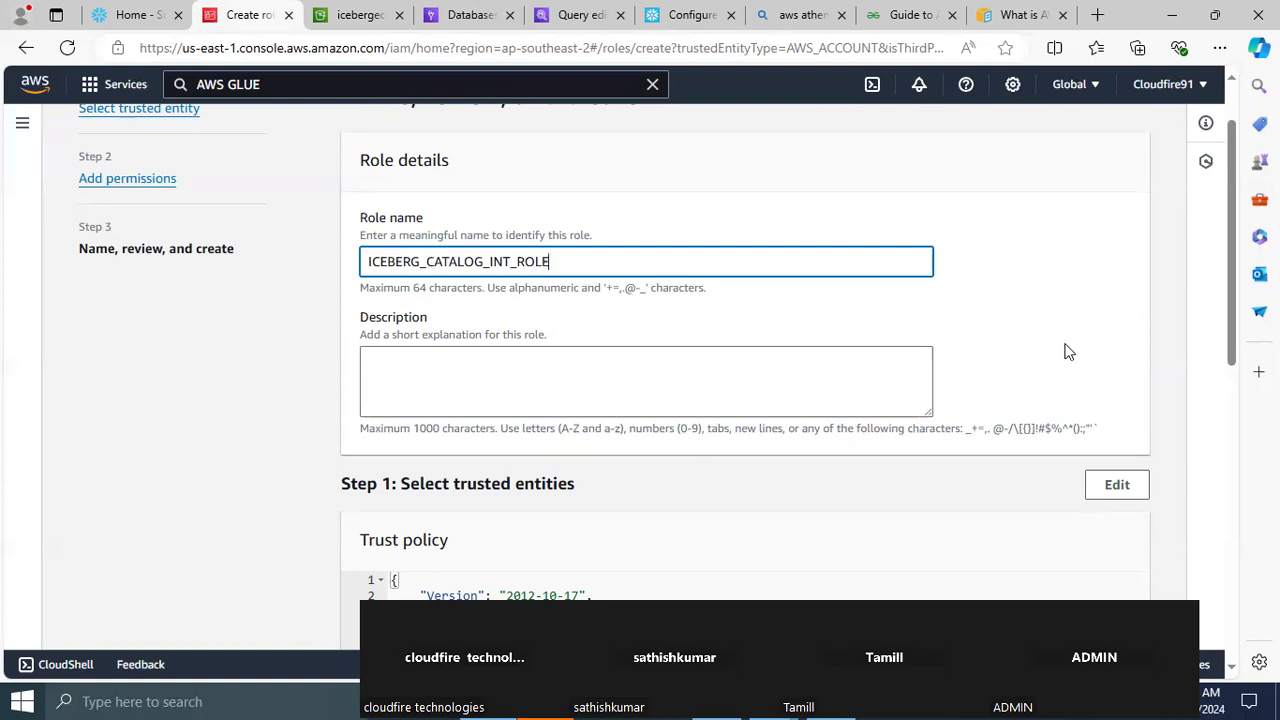
scroll(1222, 416, down, 3)
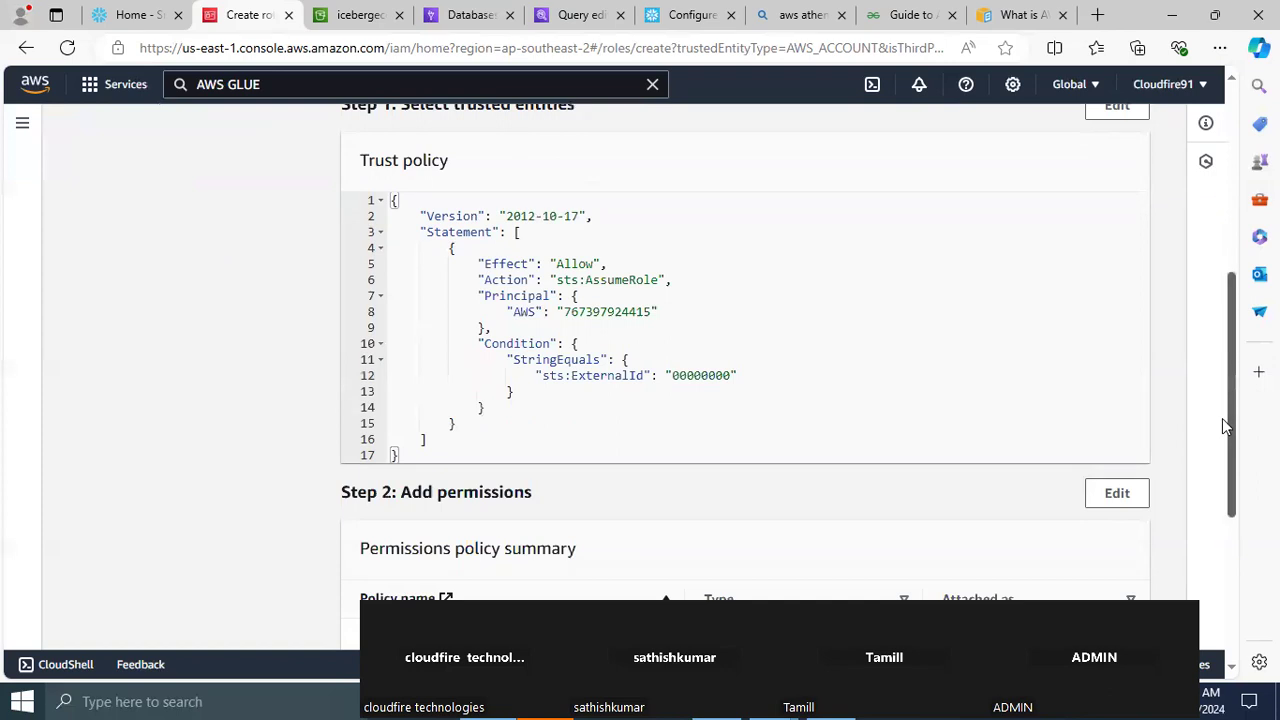
drag(1222, 418, 1218, 583)
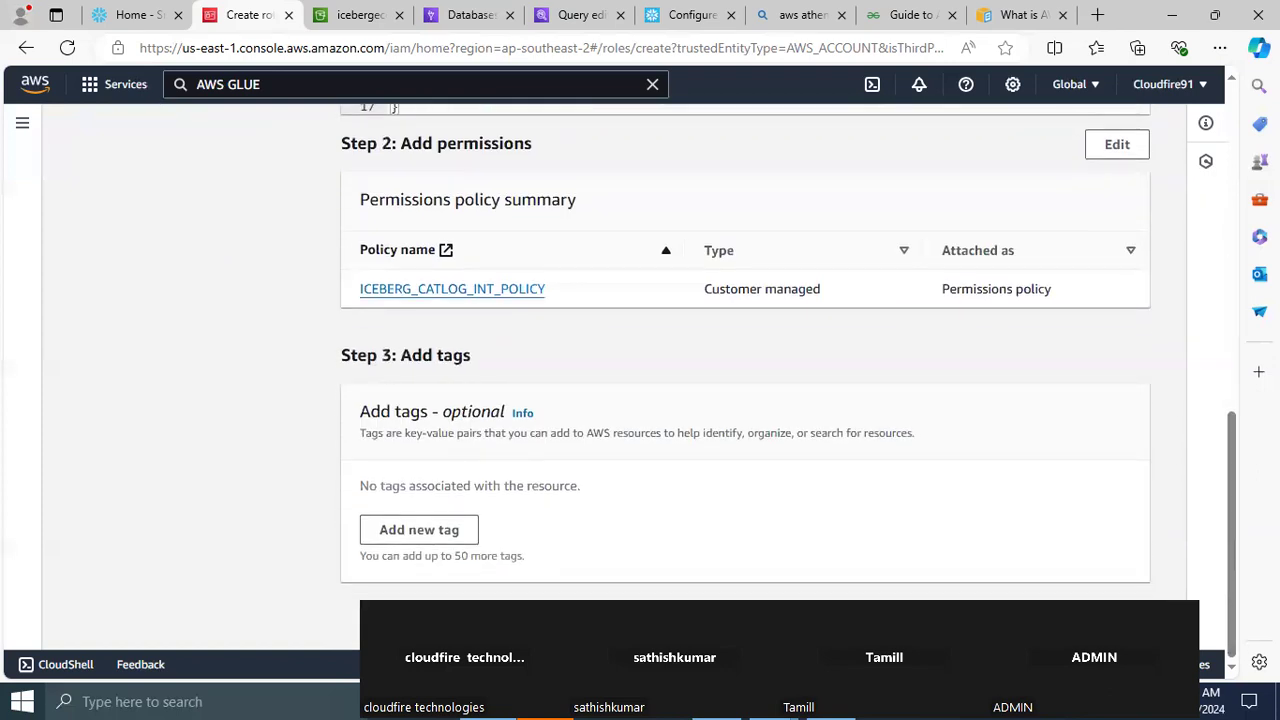
click(1103, 617)
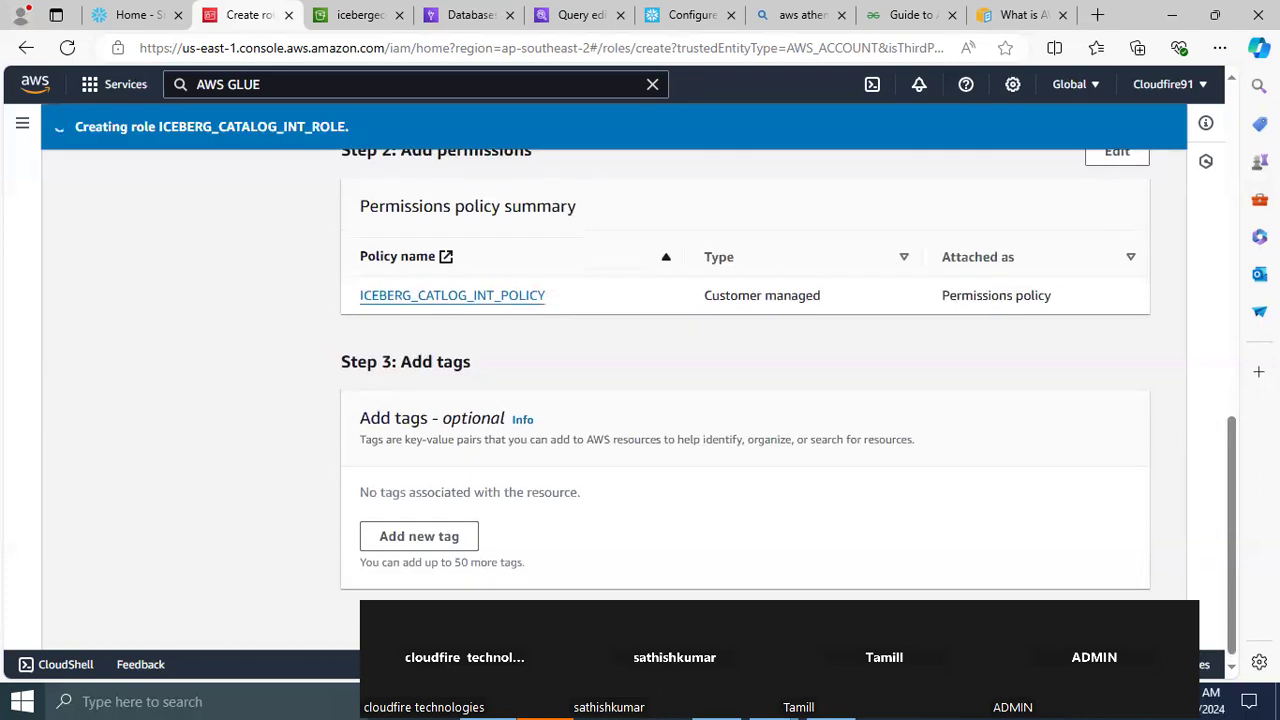
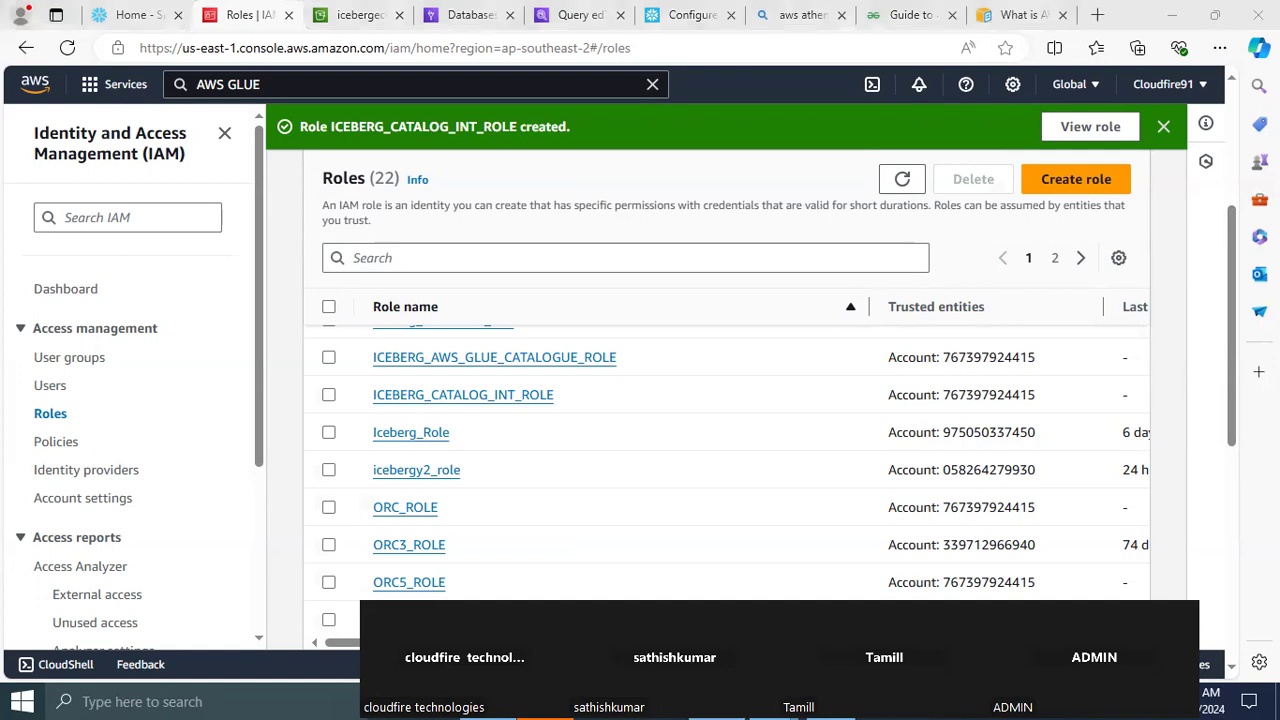
Switch to the Notepad++ notes and review the CREATE CATALOG INTEGRATION glueCatalogInt statement, including its catalog source and table format
key(alt+Tab)
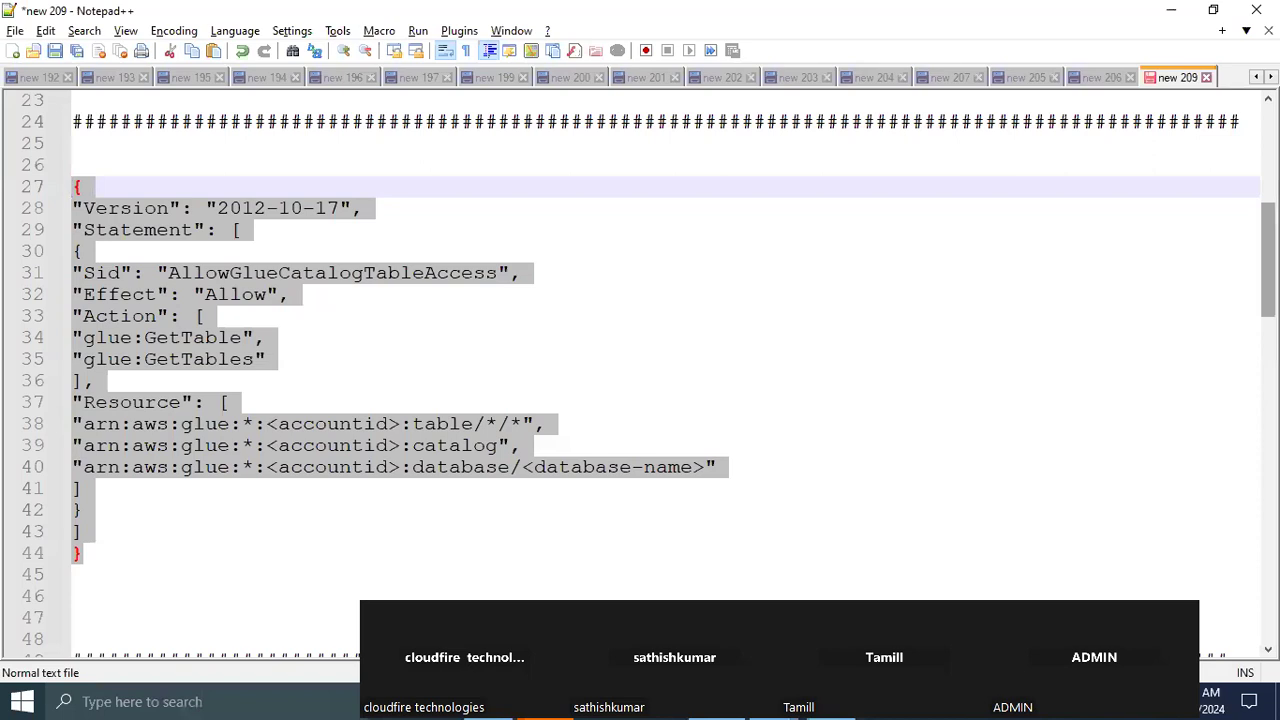
scroll(640, 370, down, 7)
scroll(640, 370, down, 1)
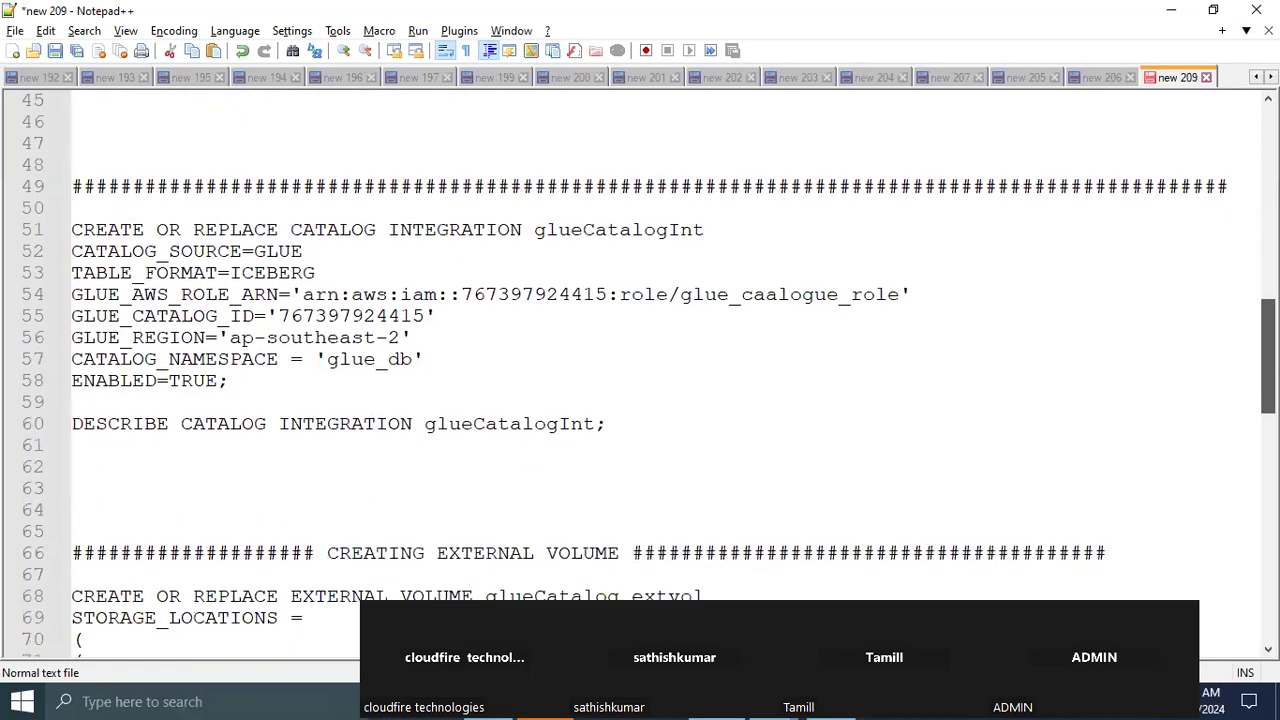
scroll(640, 370, up, 9)
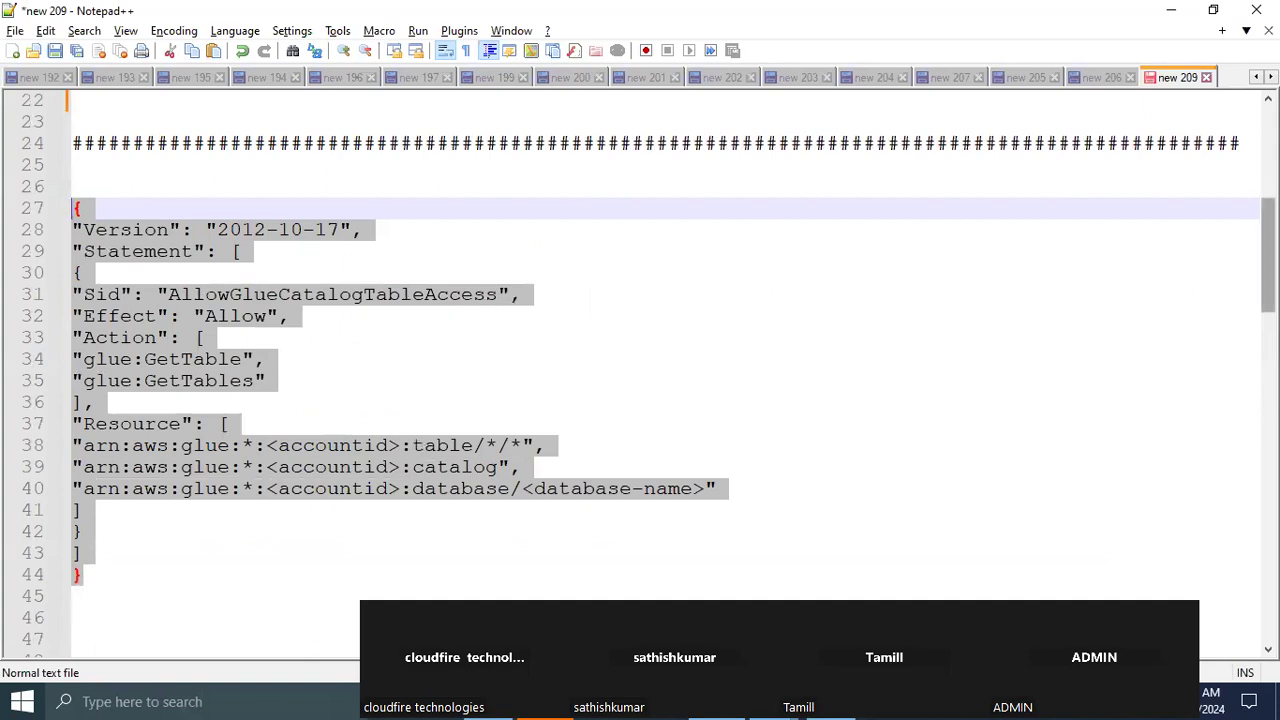
scroll(1268, 260, down, 8)
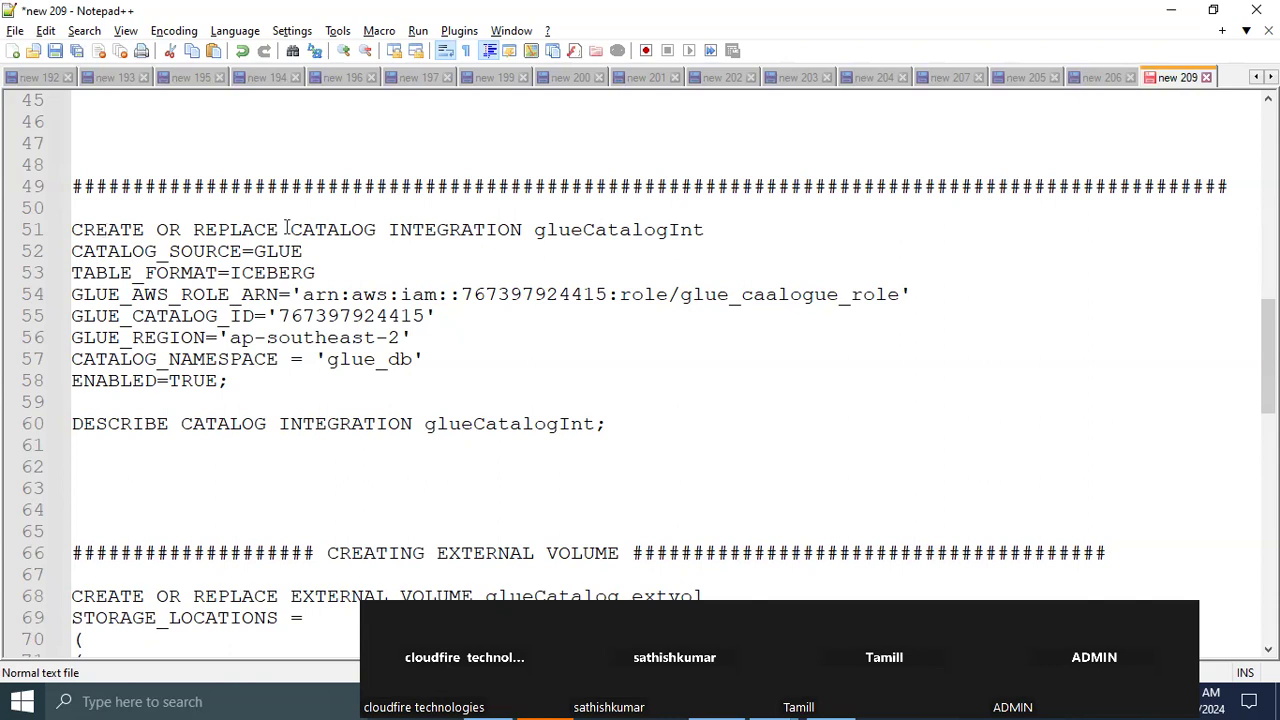
double_click(322, 231)
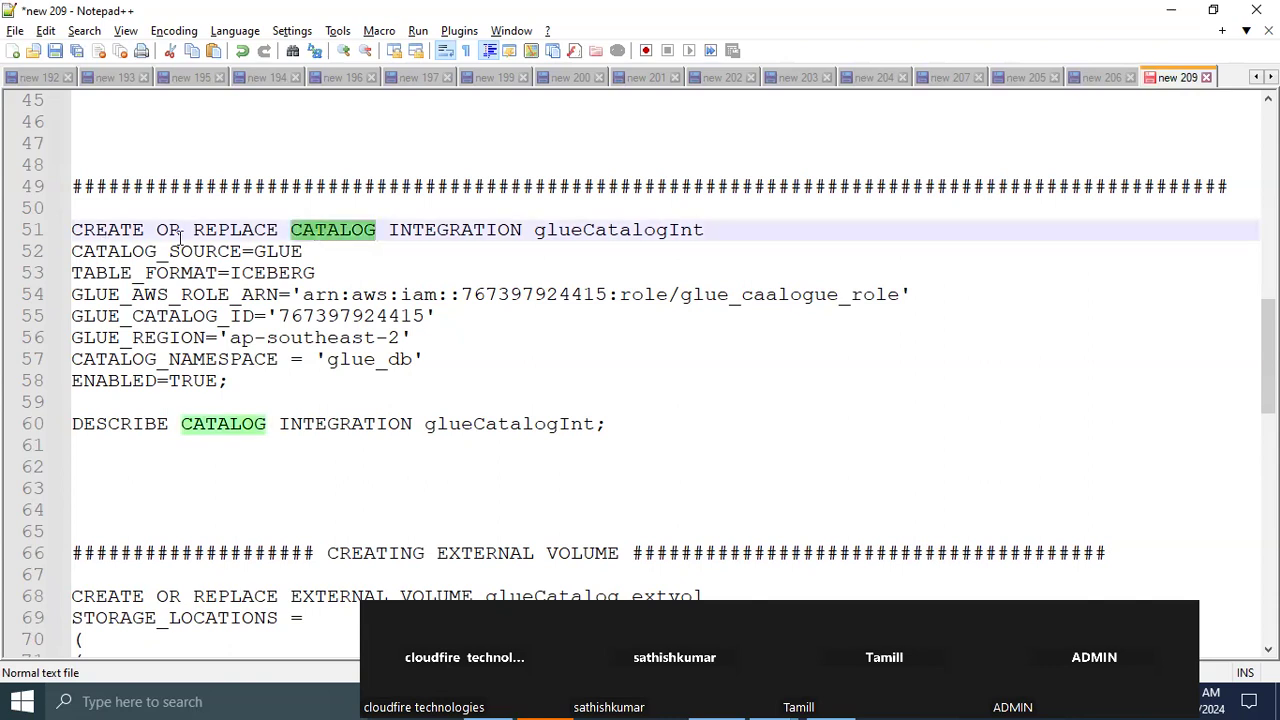
double_click(505, 231)
click(655, 231)
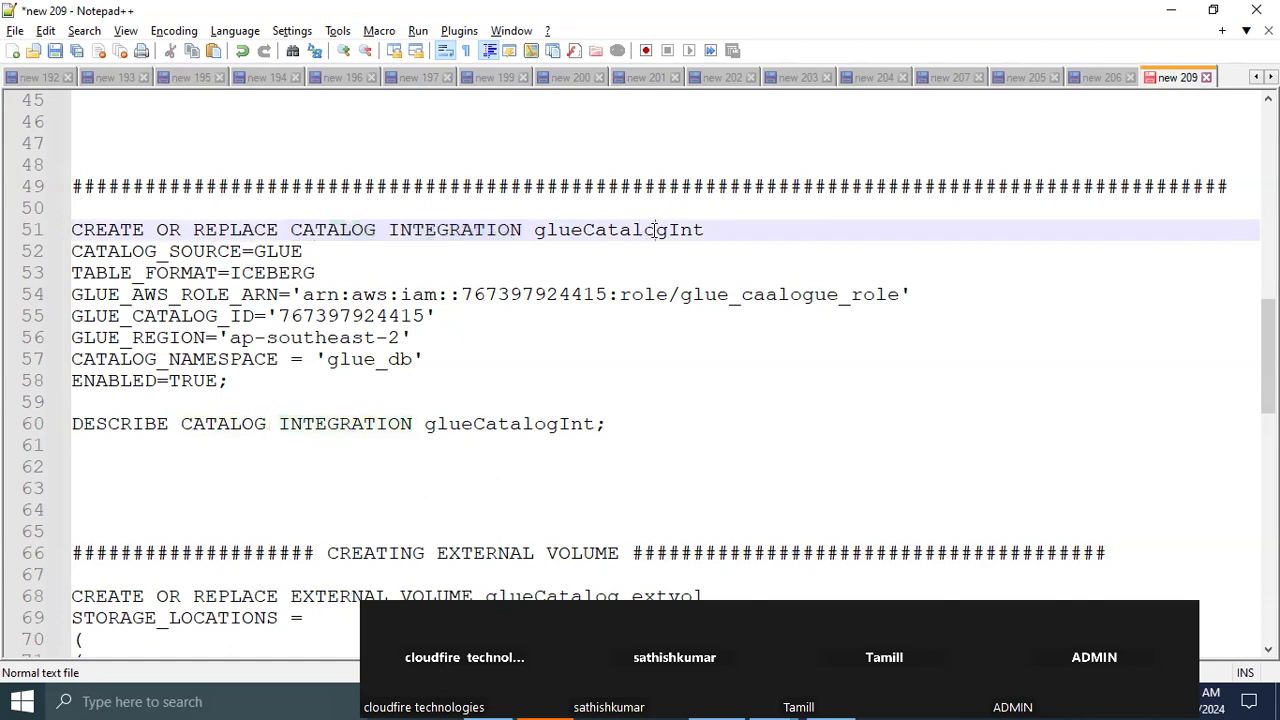
double_click(655, 230)
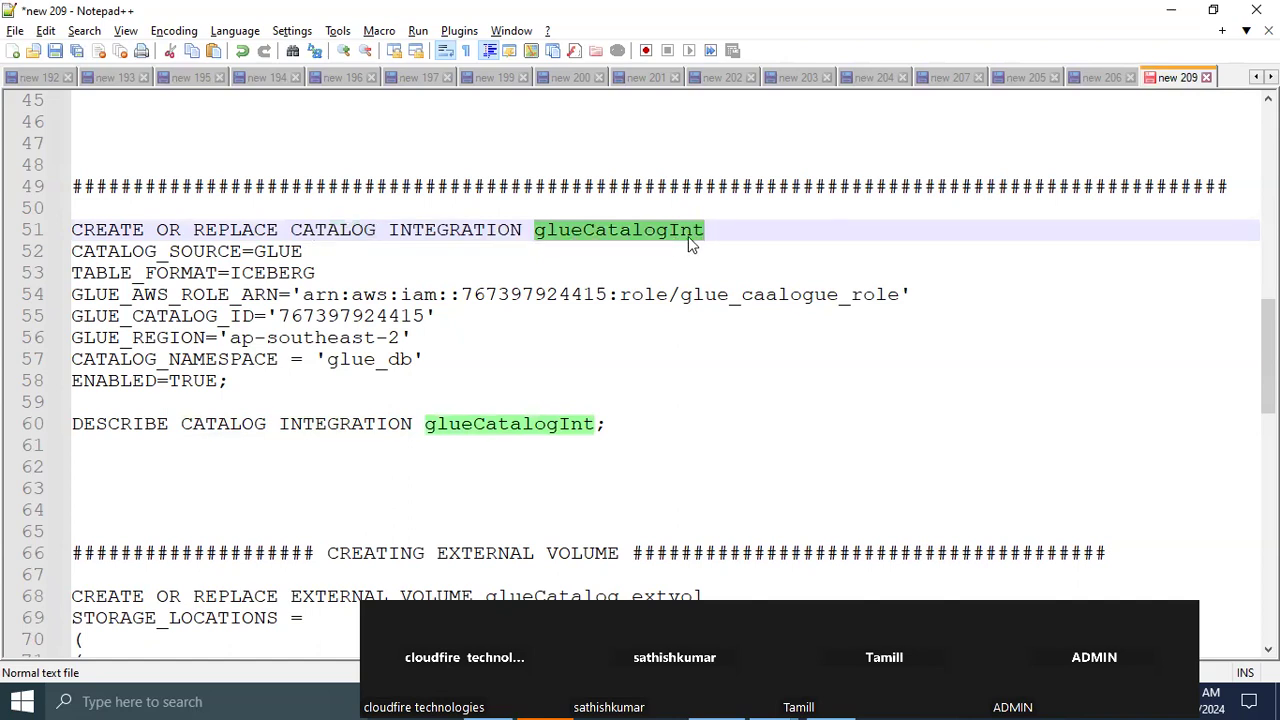
double_click(285, 252)
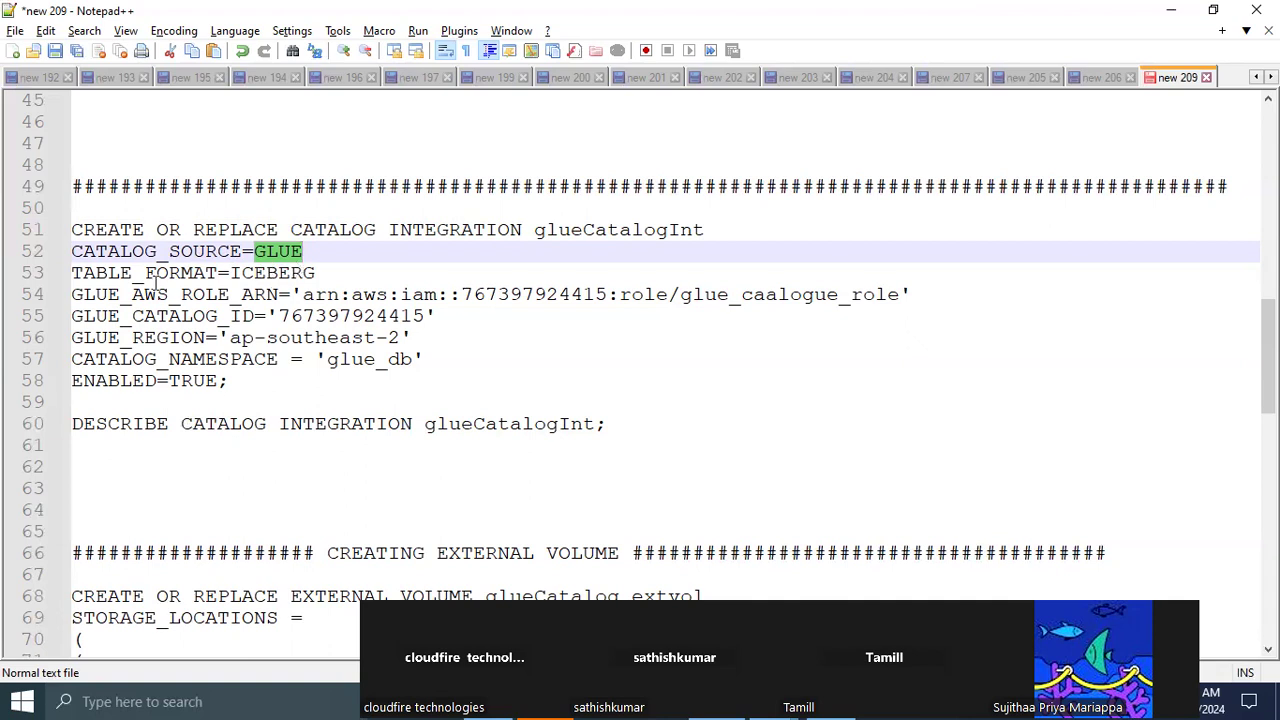
double_click(290, 278)
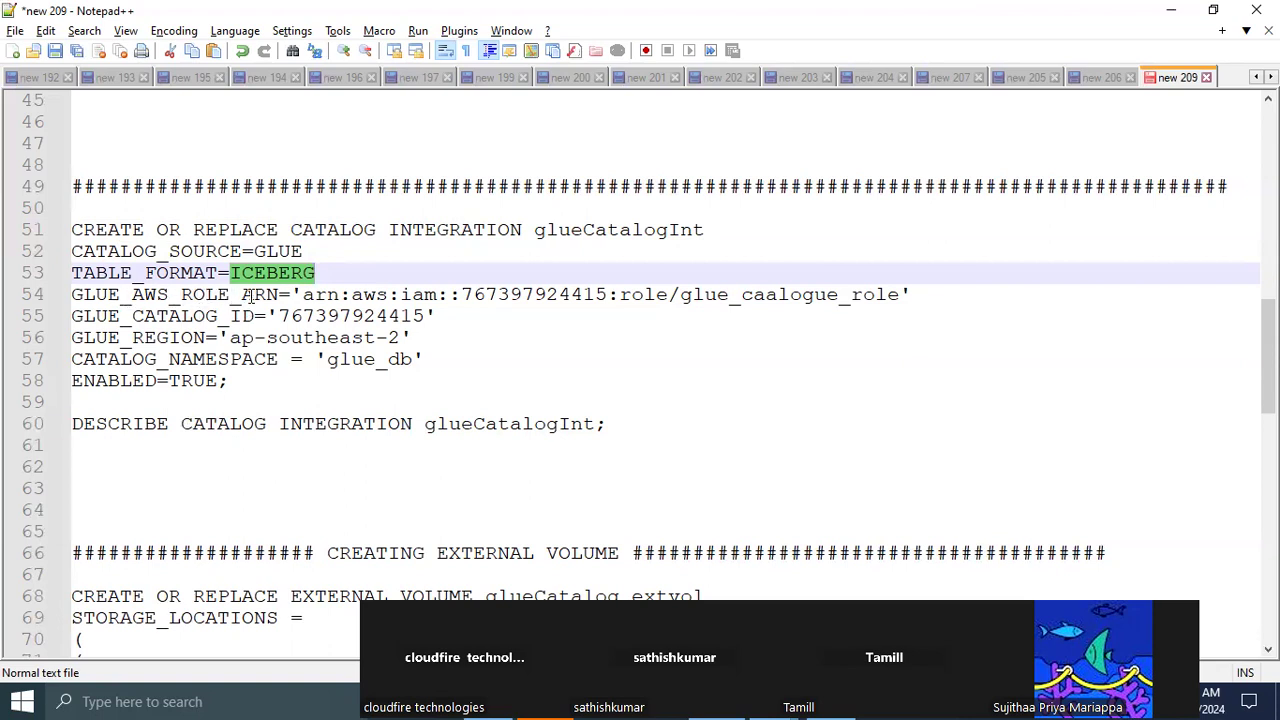
Select the role ARN in the GLUE_AWS_ROLE_ARN line, then find ICEBERG_CATALOG_INT_ROLE in the AWS IAM roles and copy its ARN
click(302, 294)
drag(302, 294, 897, 294)
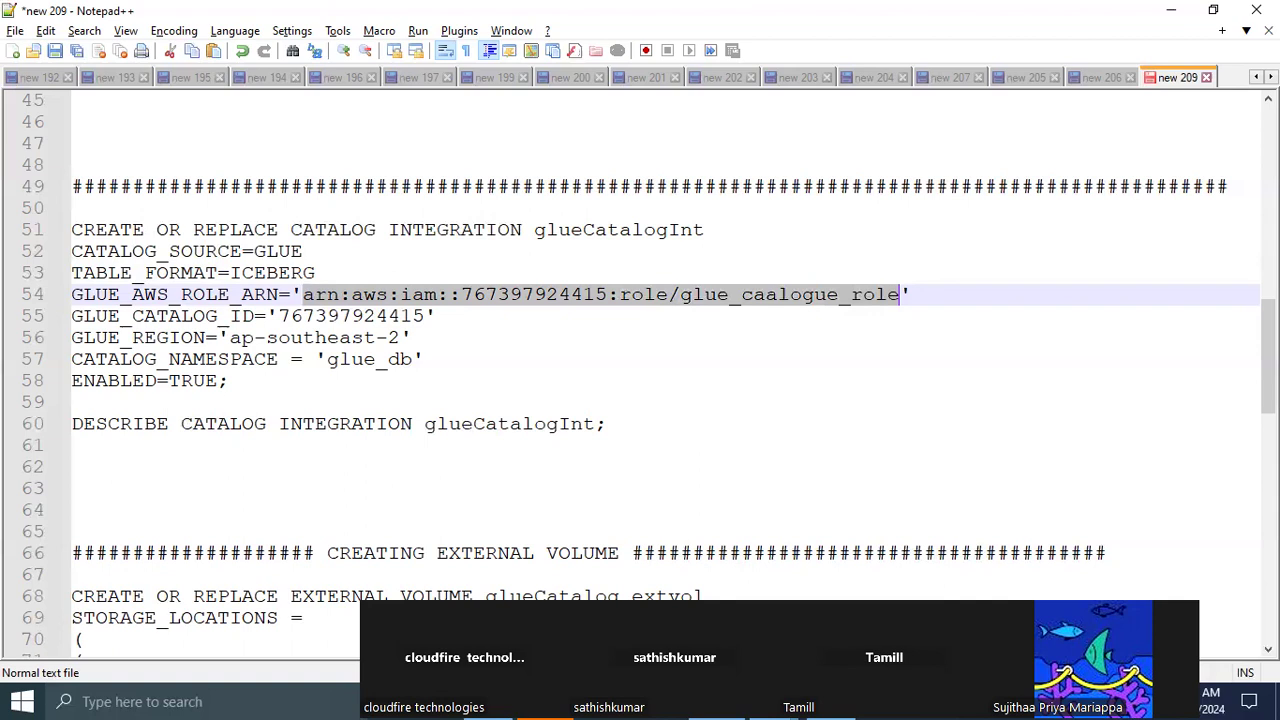
key(alt+Tab)
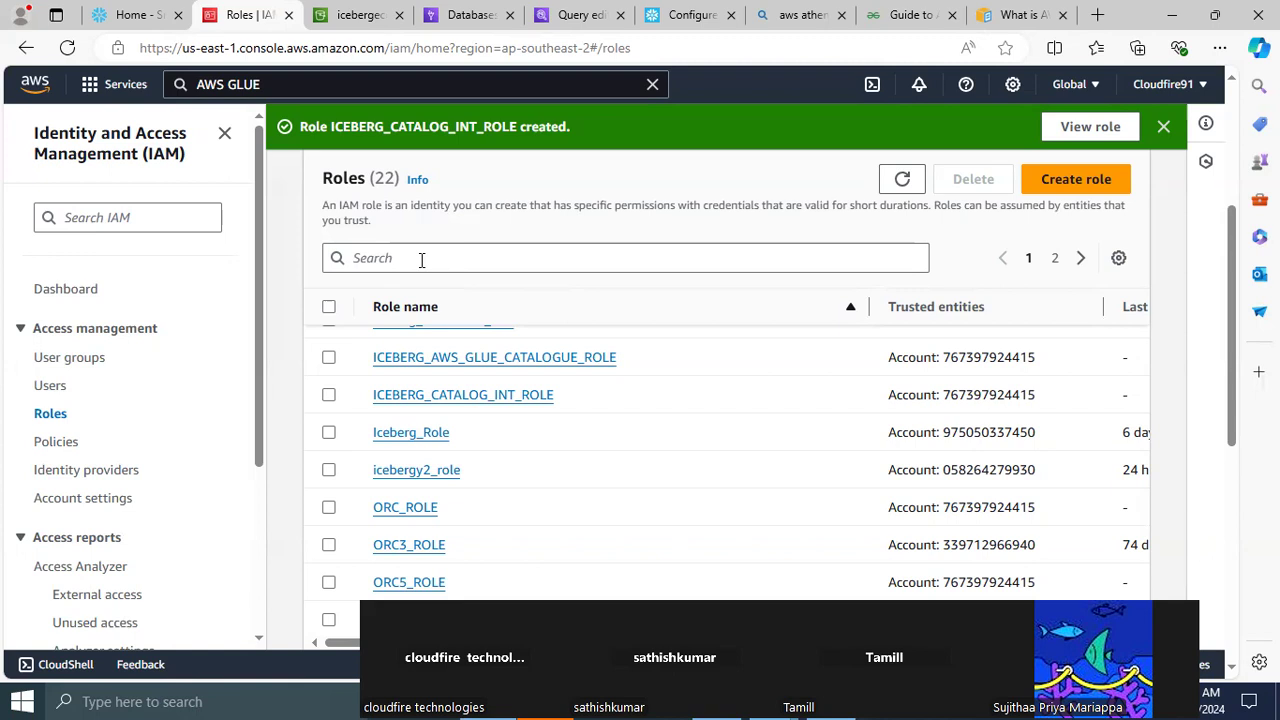
drag(331, 127, 517, 129)
key(ctrl+c)
click(376, 259)
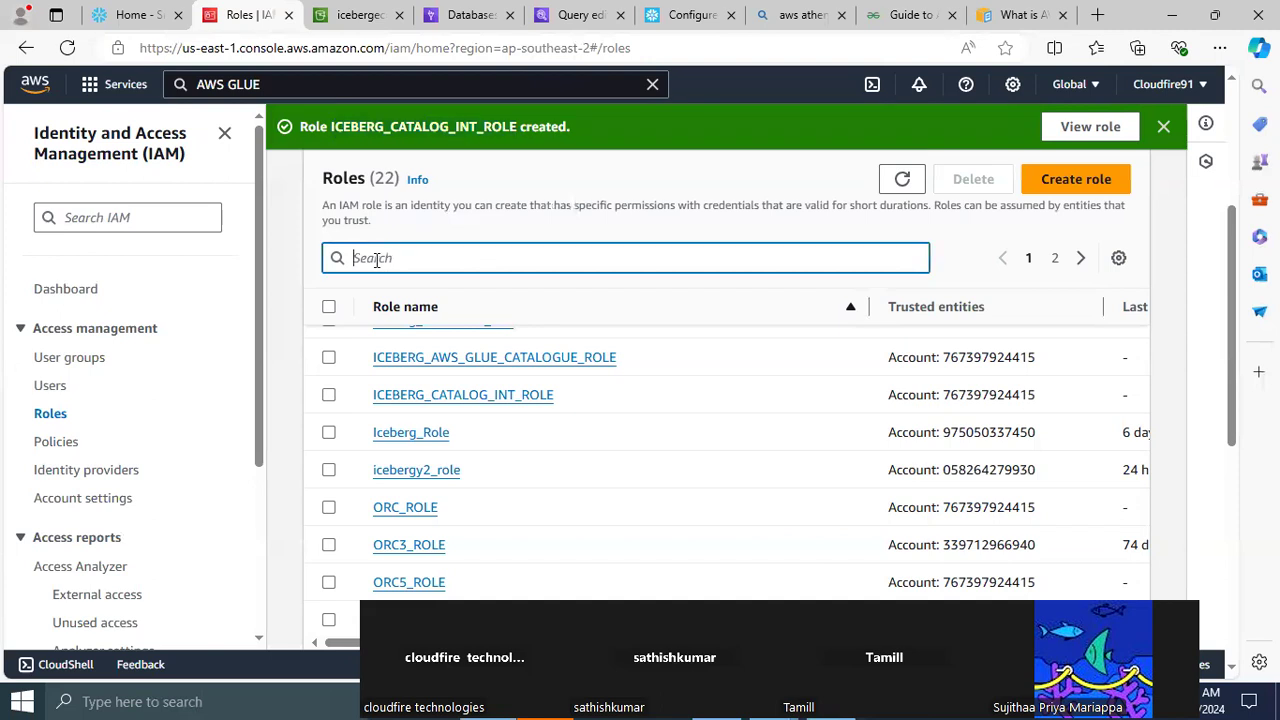
key(ctrl+v)
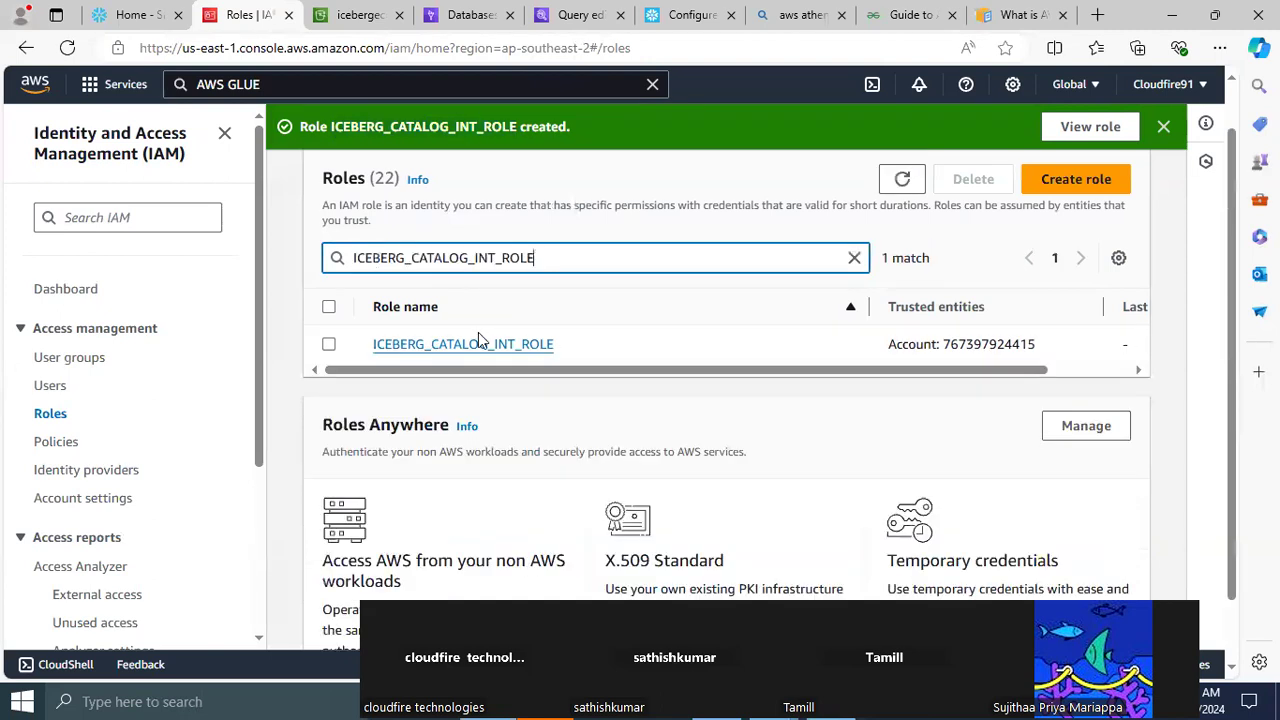
click(474, 345)
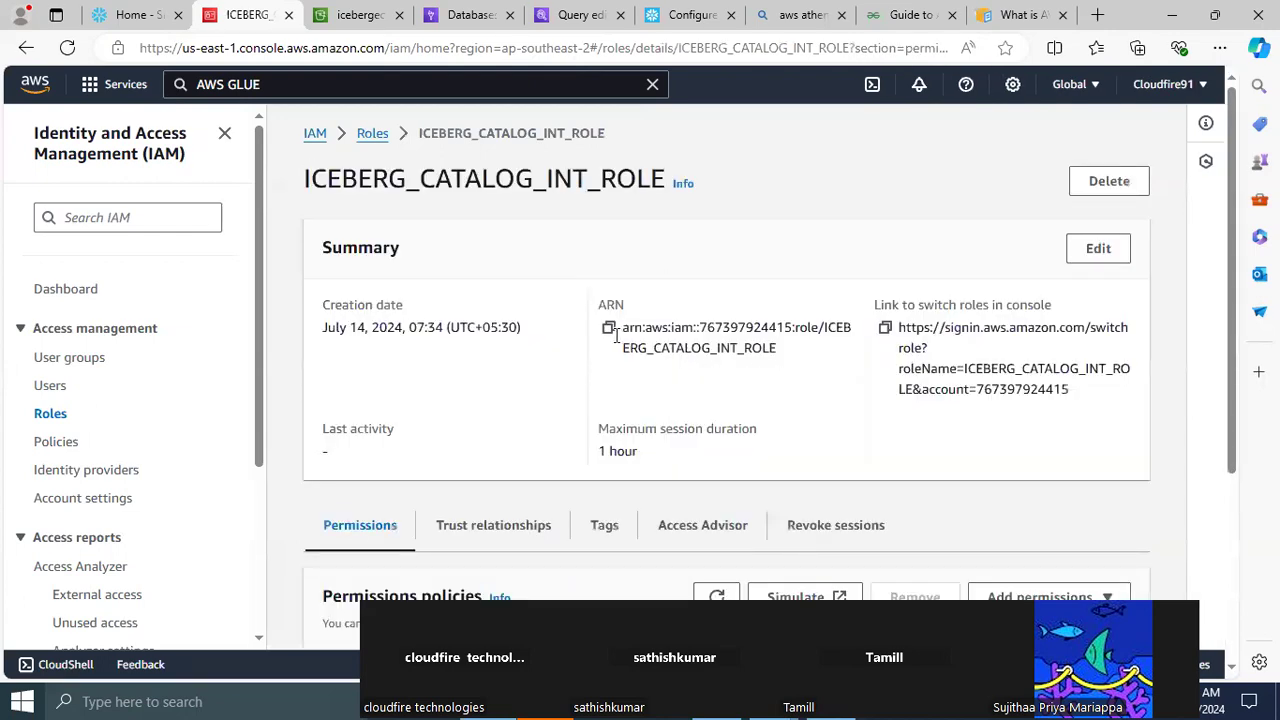
click(609, 335)
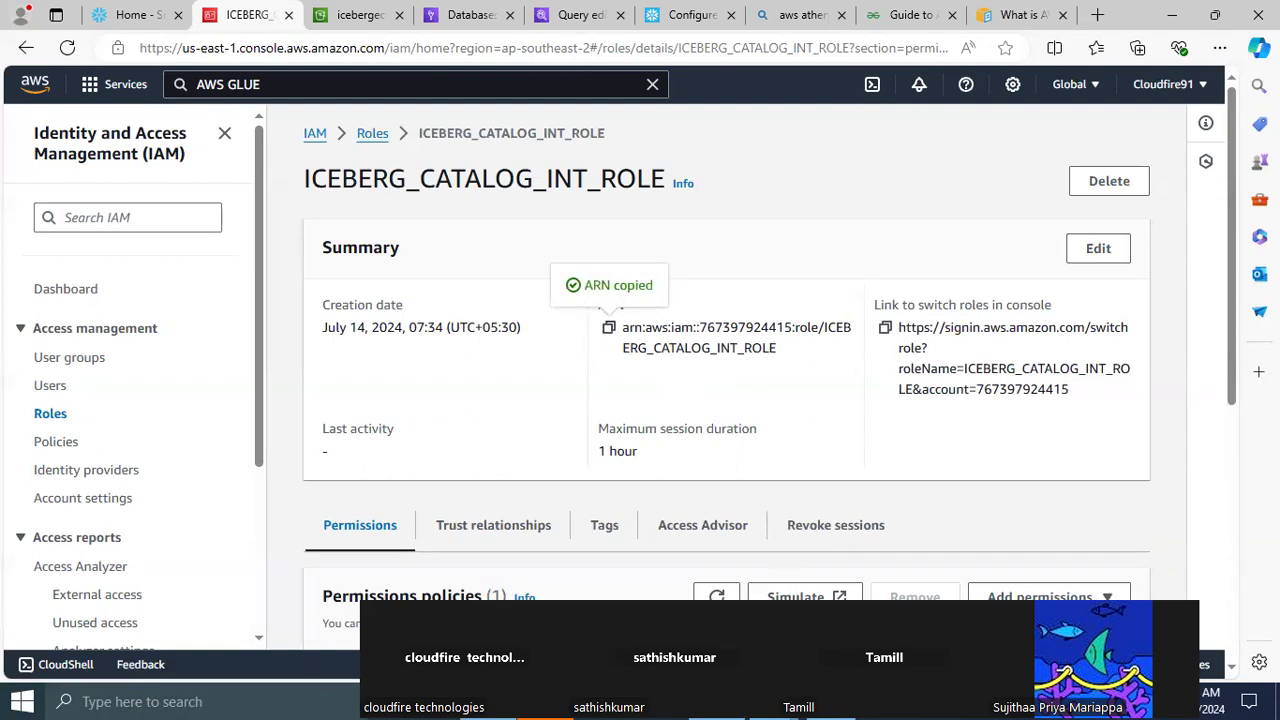
In the Notepad++ statement, set GLUE_AWS_ROLE_ARN to the copied ICEBERG_CATALOG_INT_ROLE ARN and GLUE_CATALOG_ID to the AWS account ID from that ARN
key(alt+Tab)
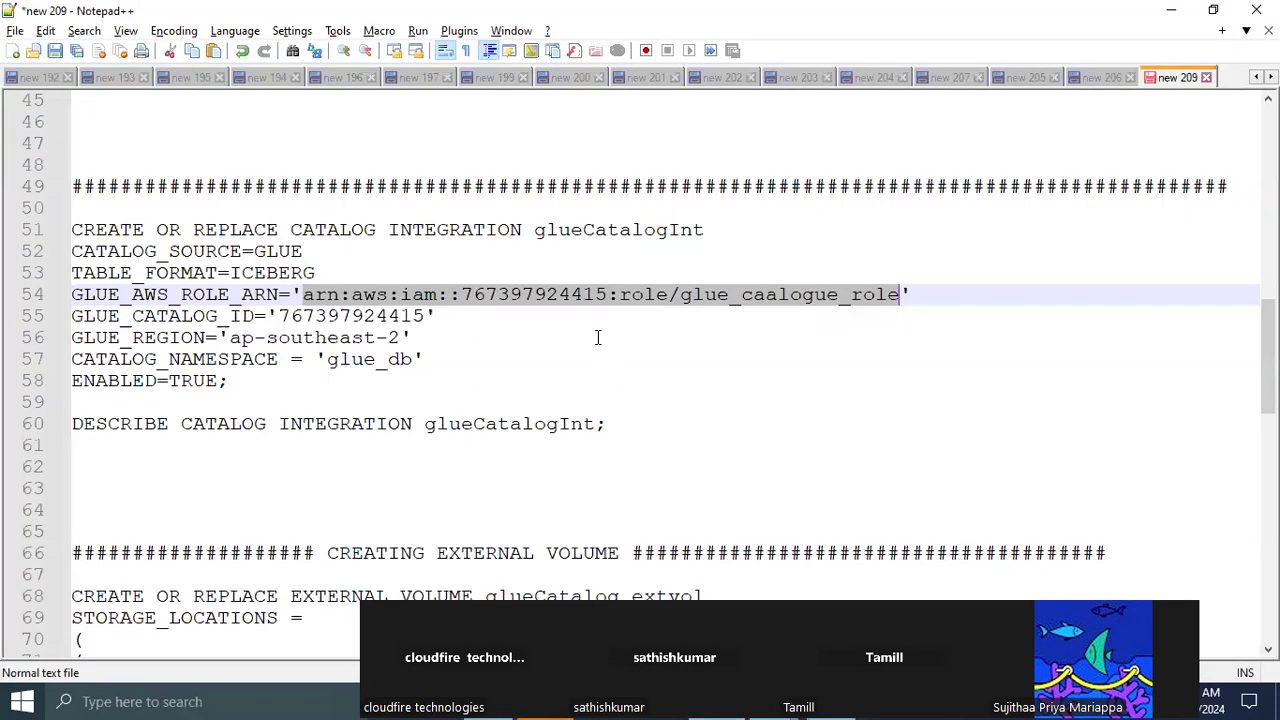
key(ctrl+v)
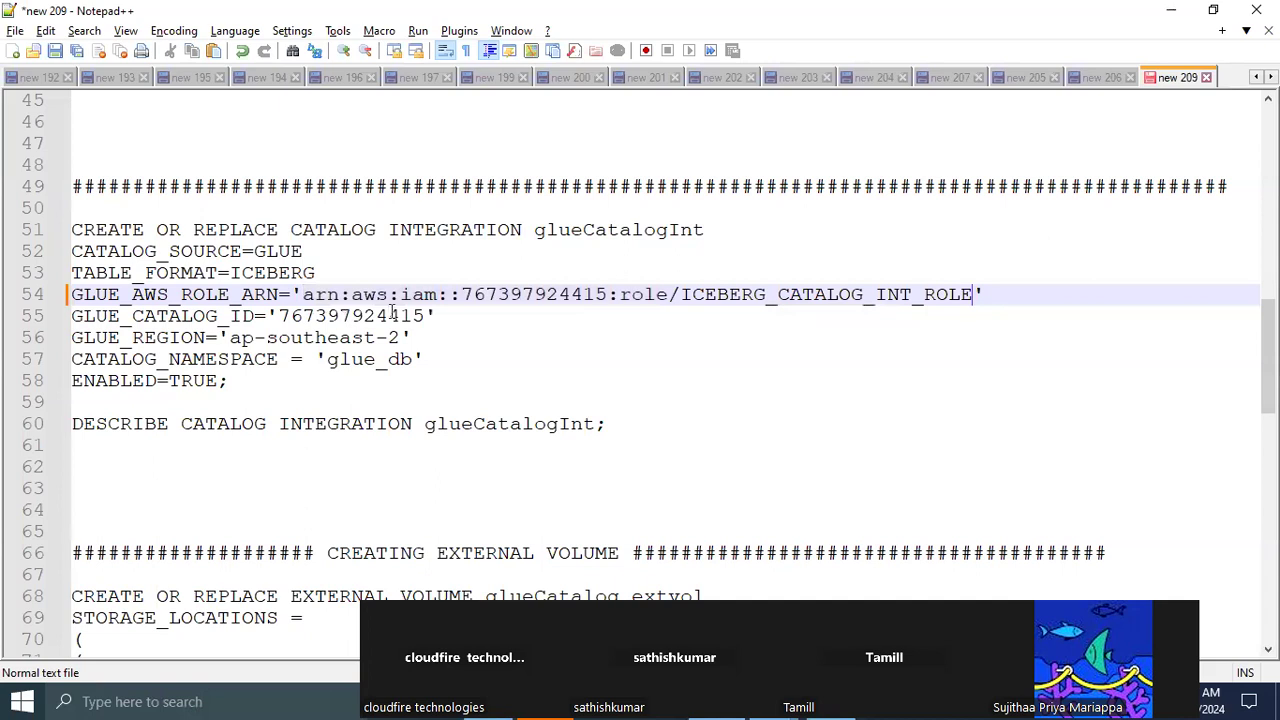
double_click(528, 294)
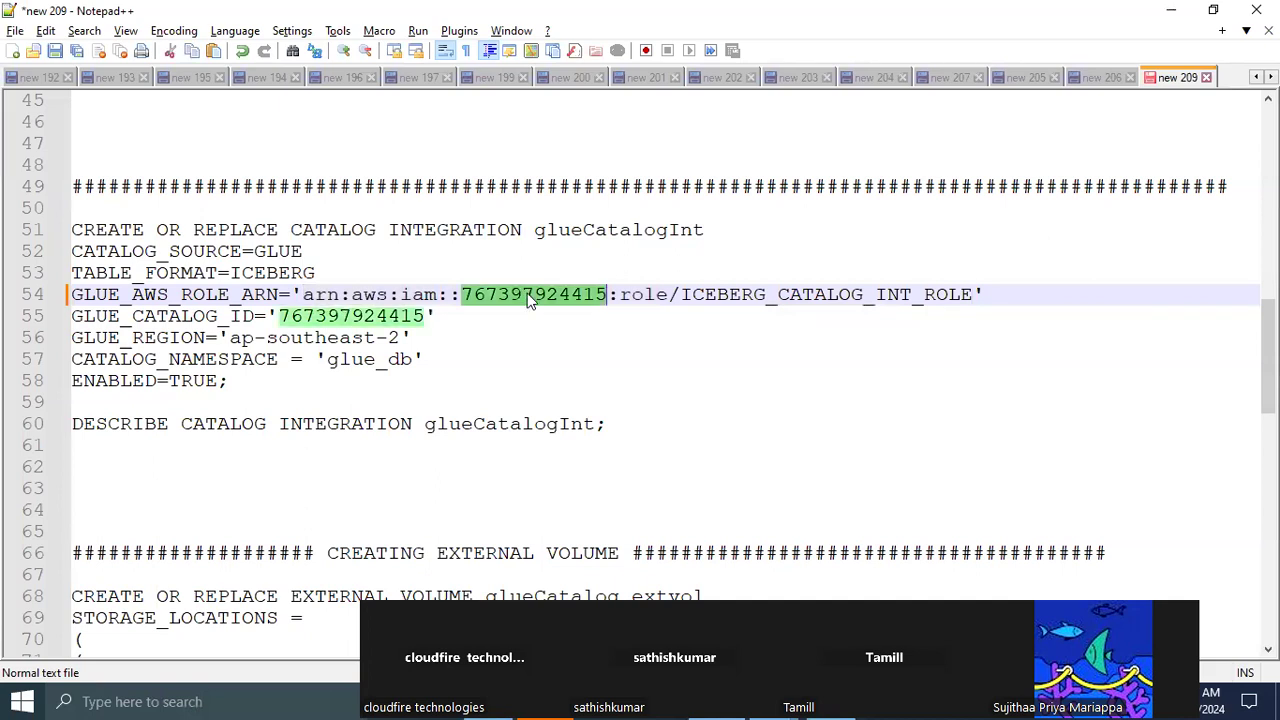
double_click(342, 316)
key(ctrl+v)
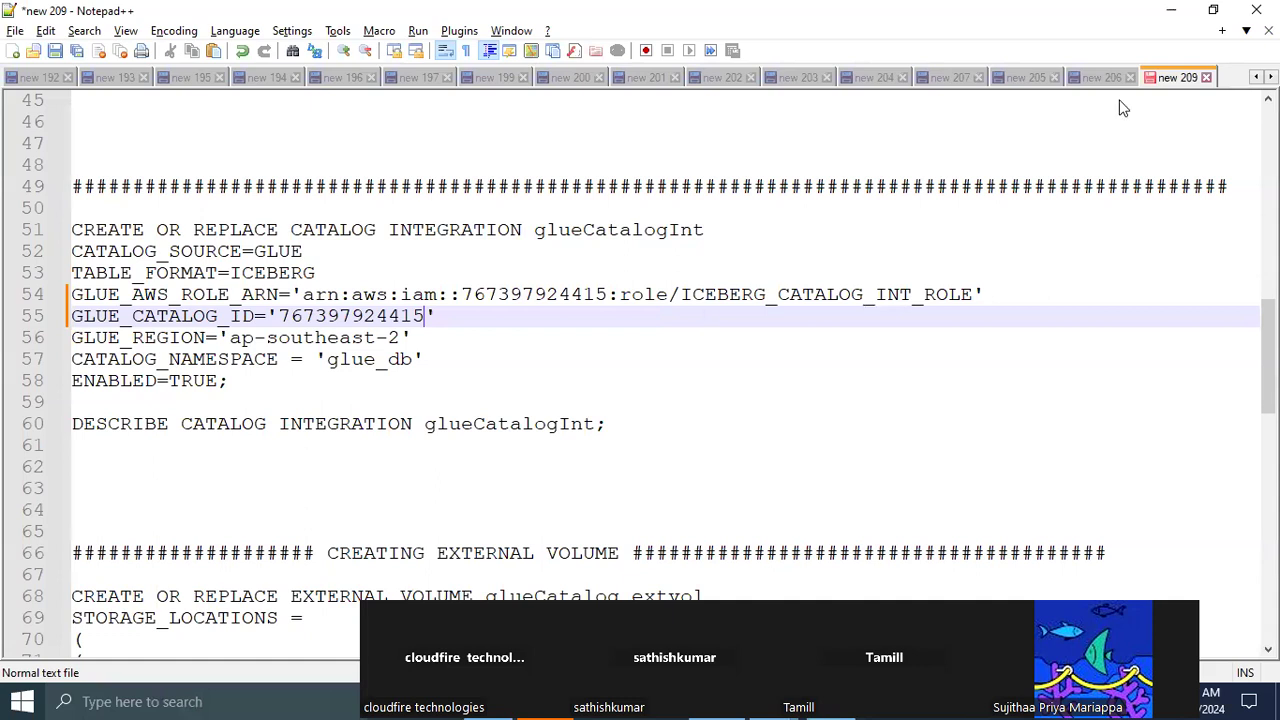
Check the region code of the iceberg_db database in the AWS Glue console's region list
key(alt+Tab)
click(1095, 87)
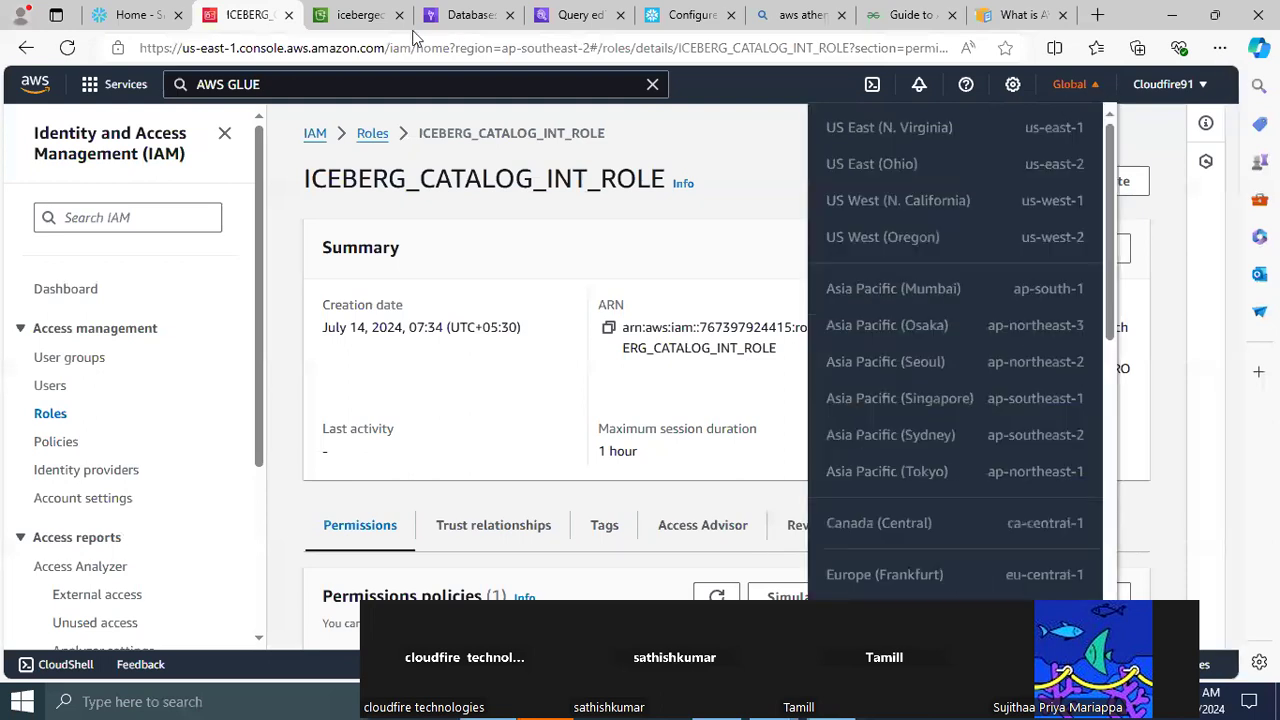
click(456, 28)
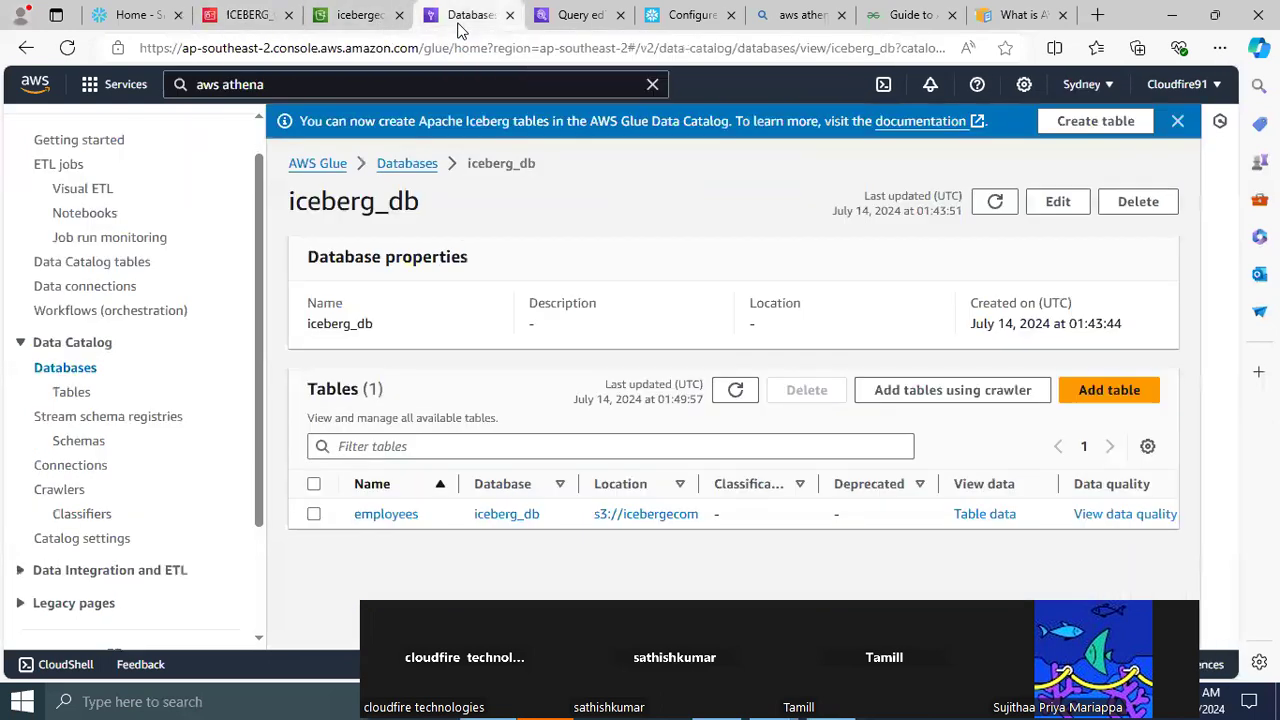
click(1107, 84)
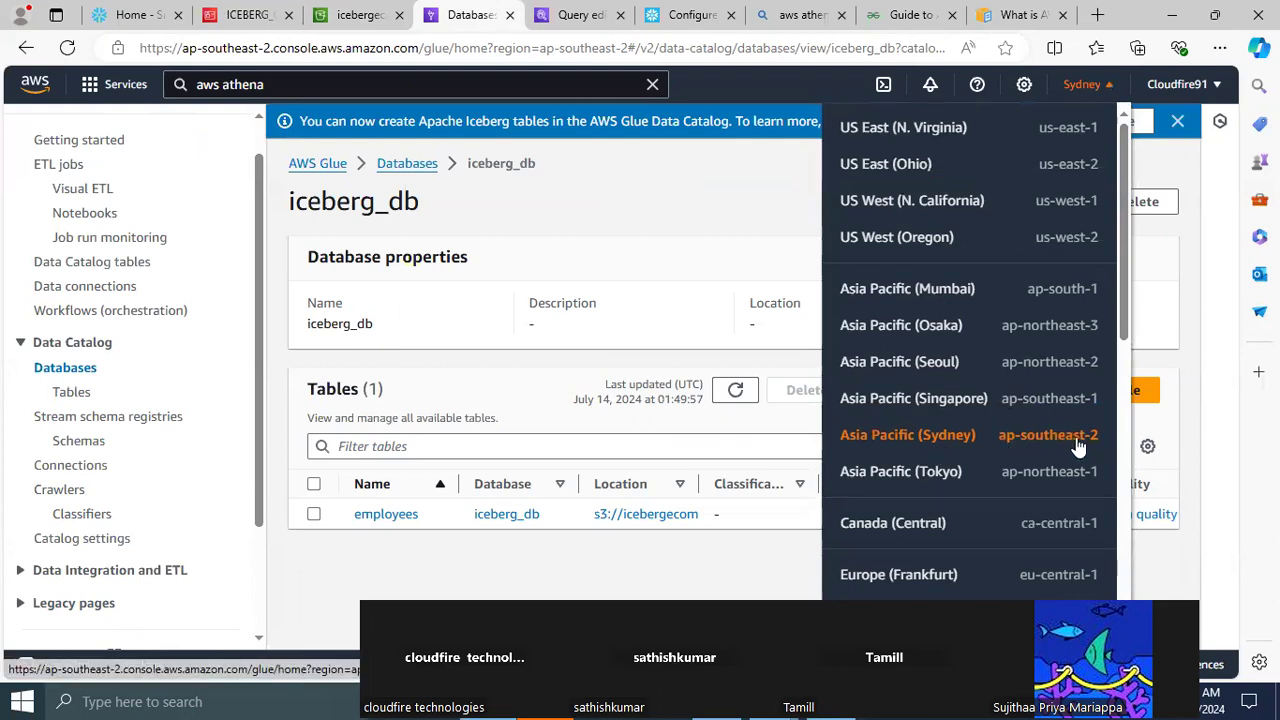
Set CATALOG_NAMESPACE to 'iceberg_db' in the catalog integration statement in Notepad++
key(alt+Tab)
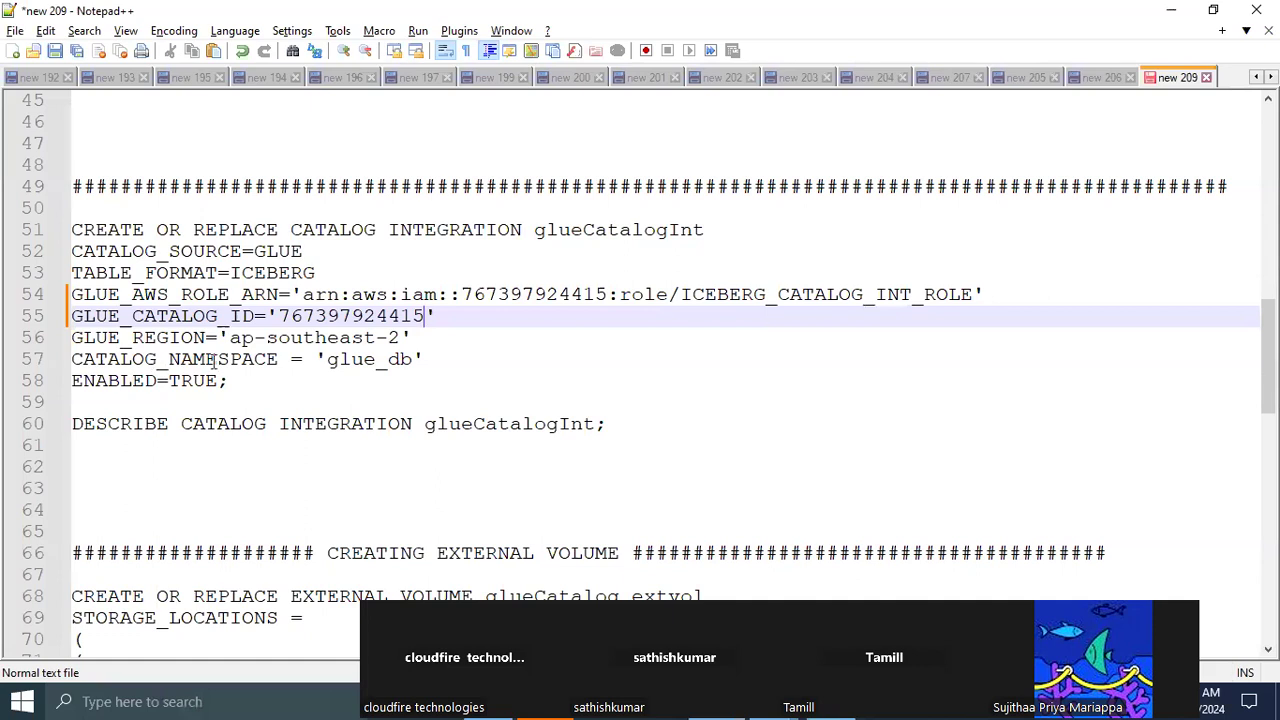
click(414, 359)
key(BackSpace)
key(BackSpace)
key(BackSpace)
key(BackSpace)
key(BackSpace)
key(BackSpace)
key(BackSpace)
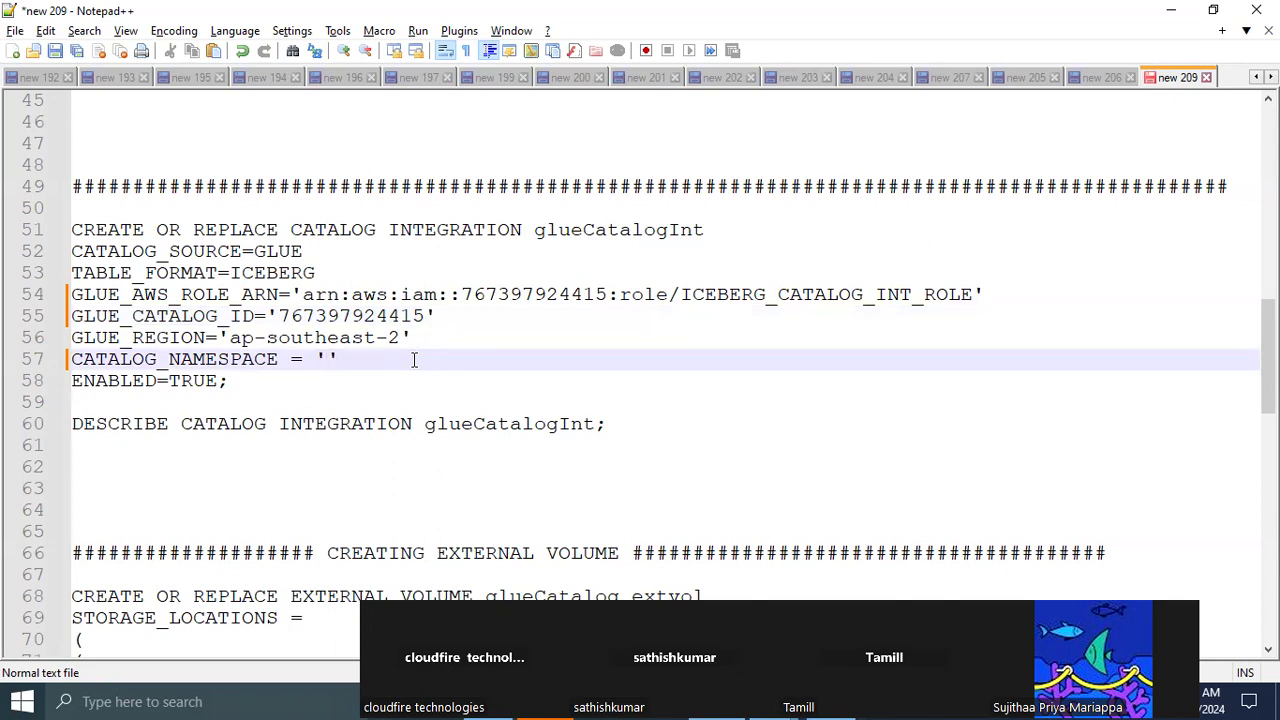
text(ICEBERG)
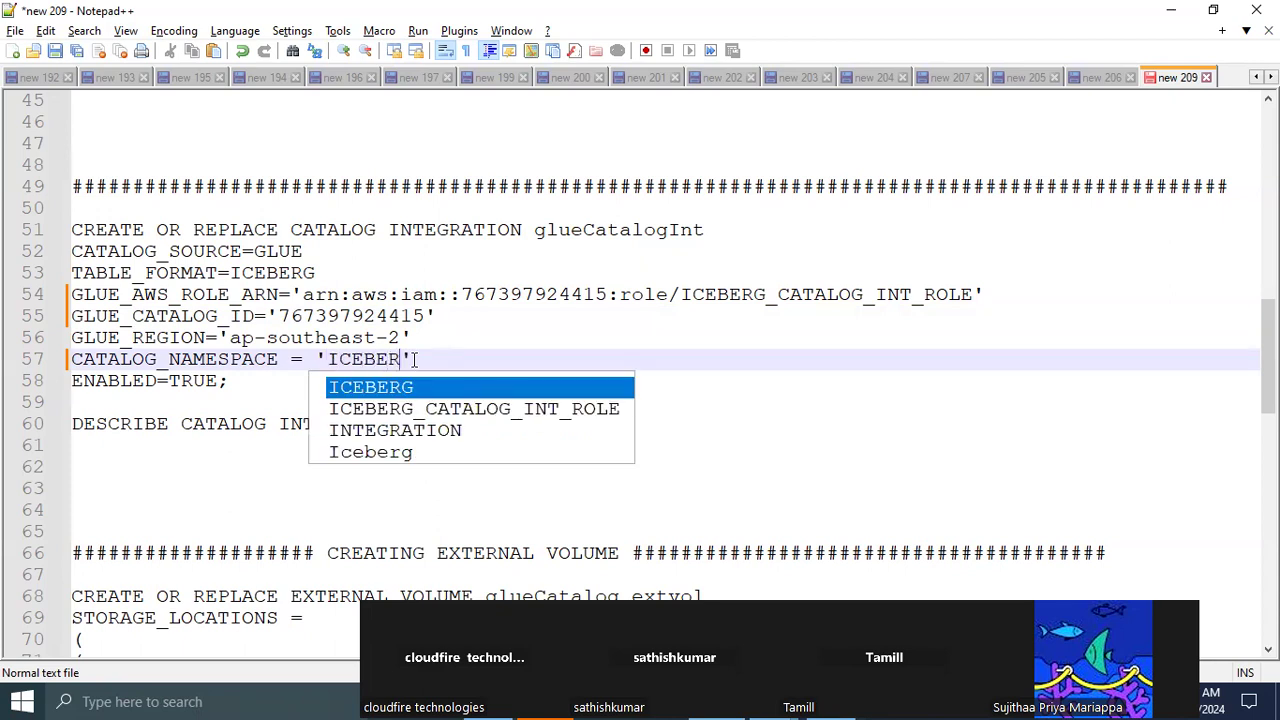
key(Down)
text(_DB)
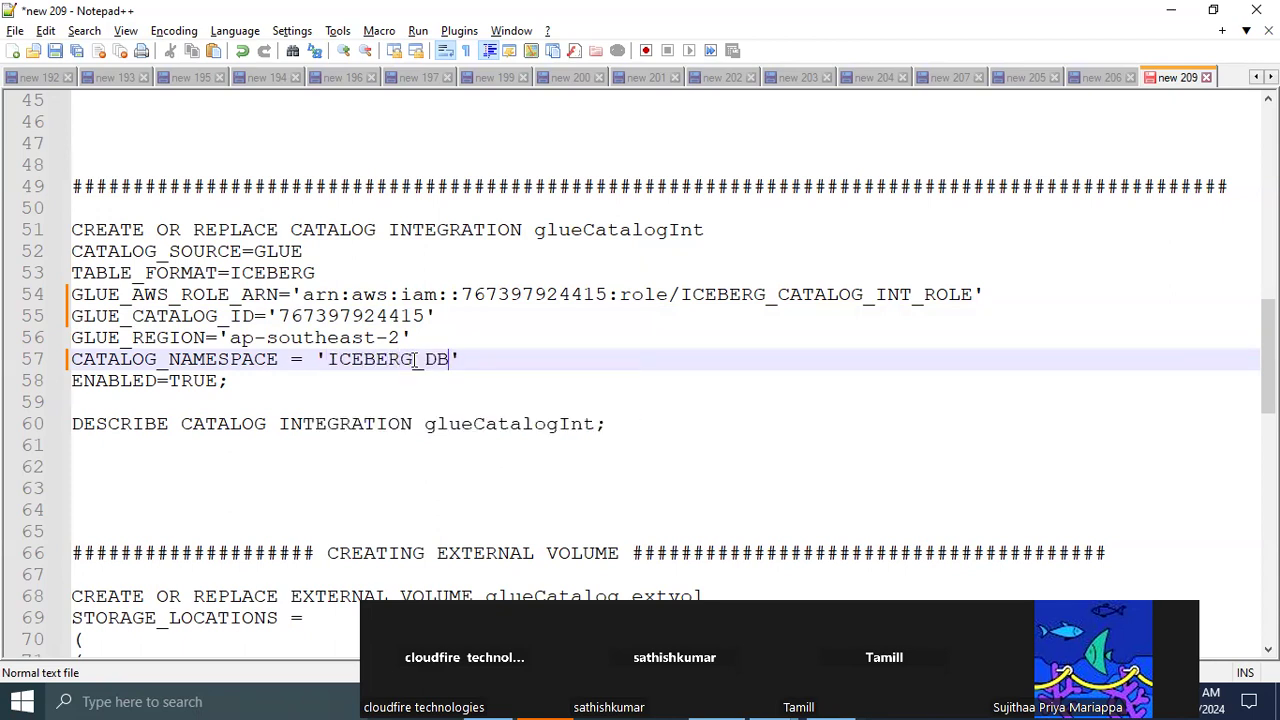
key(BackSpace)
key(BackSpace)
key(BackSpace)
key(BackSpace)
key(BackSpace)
key(BackSpace)
key(BackSpace)
key(BackSpace)
key(BackSpace)
key(BackSpace)
text(iceberg)
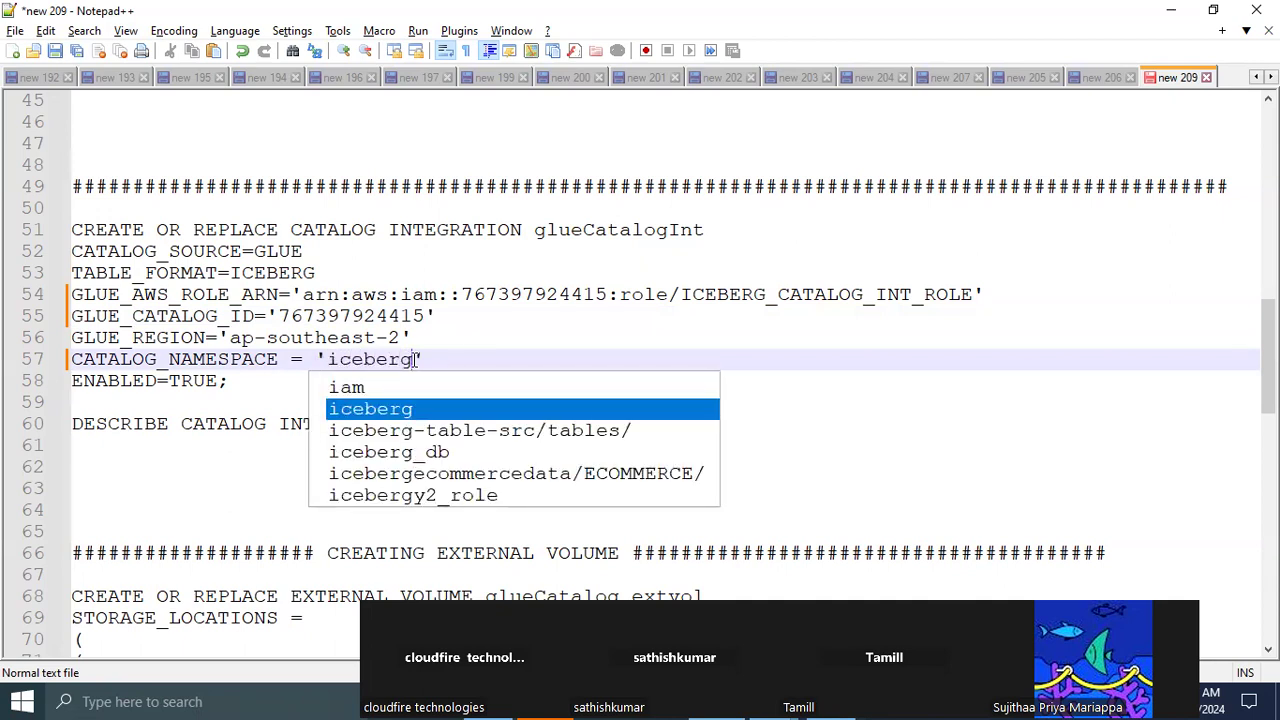
text(_db)
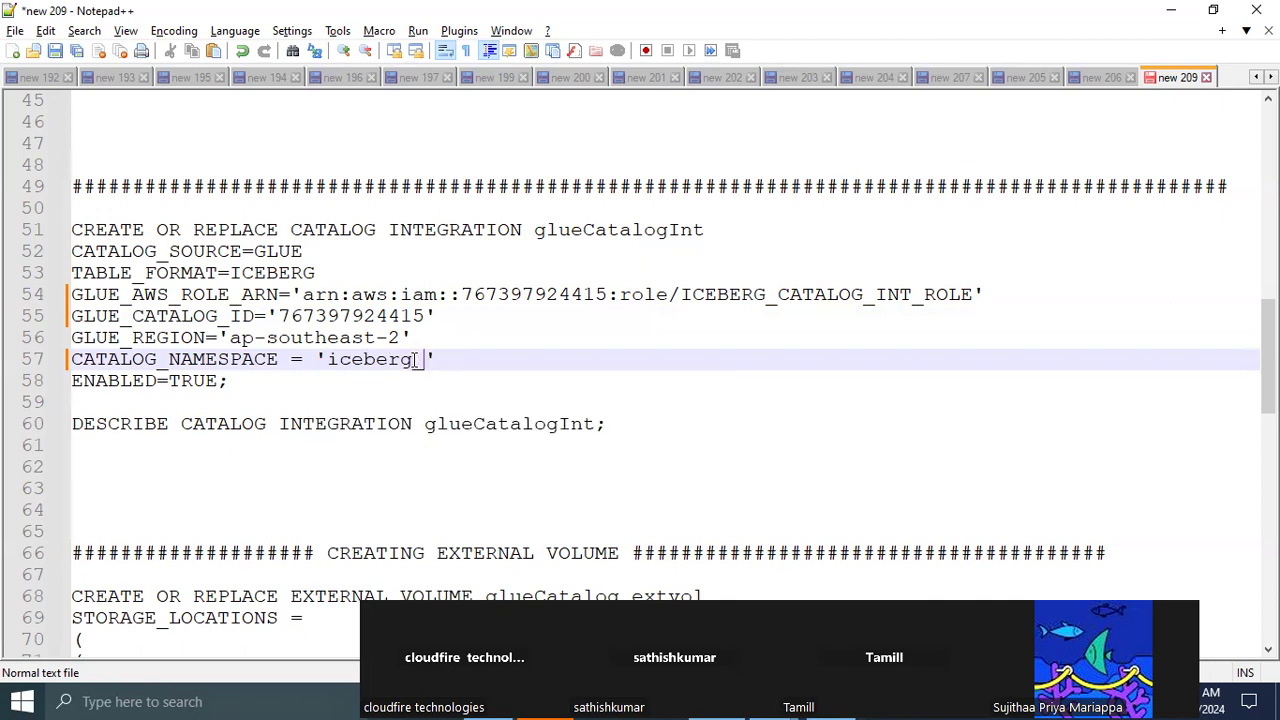
click(669, 357)
Copy the whole CREATE CATALOG INTEGRATION statement through ENABLED=TRUE and open a new SQL worksheet in Snowflake
double_click(102, 384)
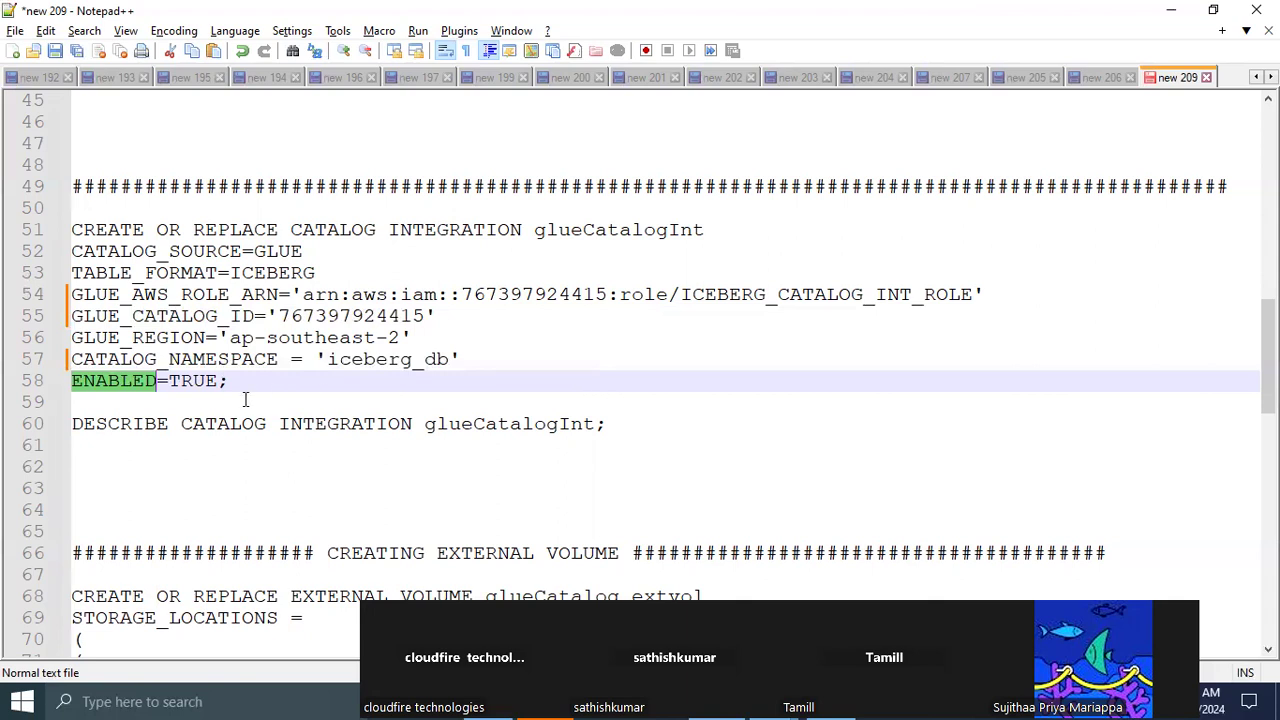
drag(230, 382, 45, 232)
key(ctrl+c)
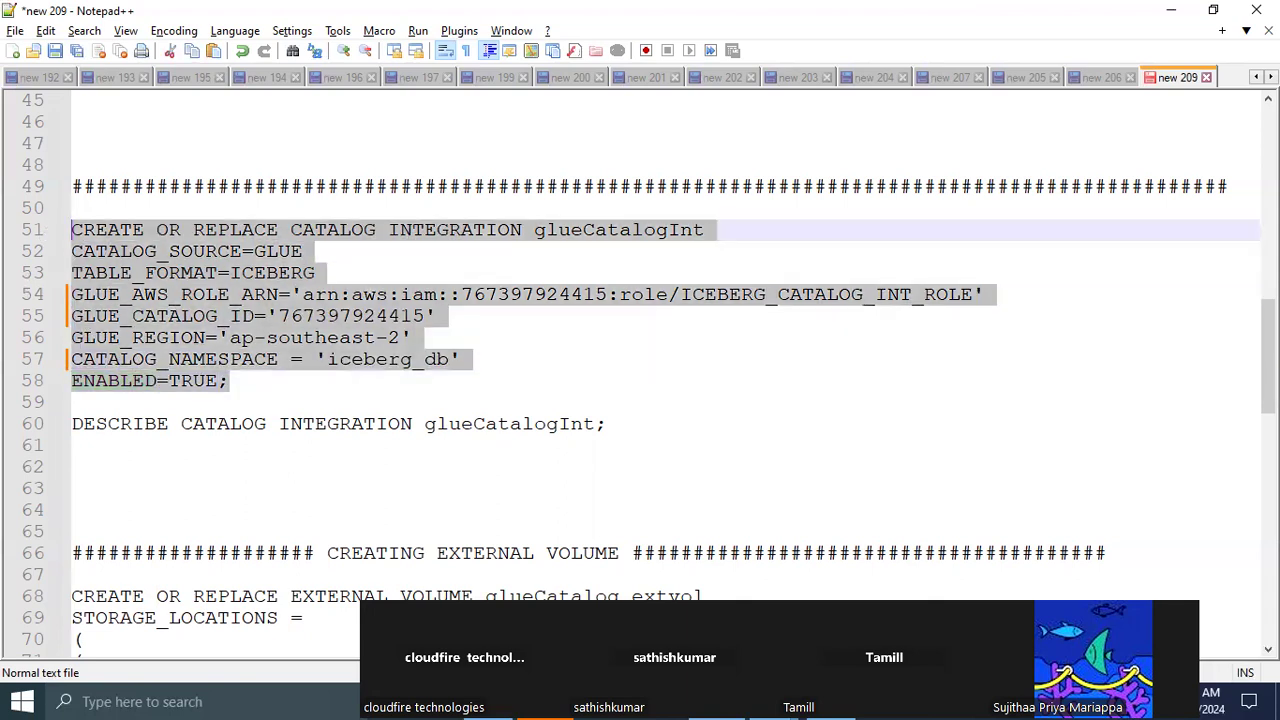
mouse_move(488, 702)
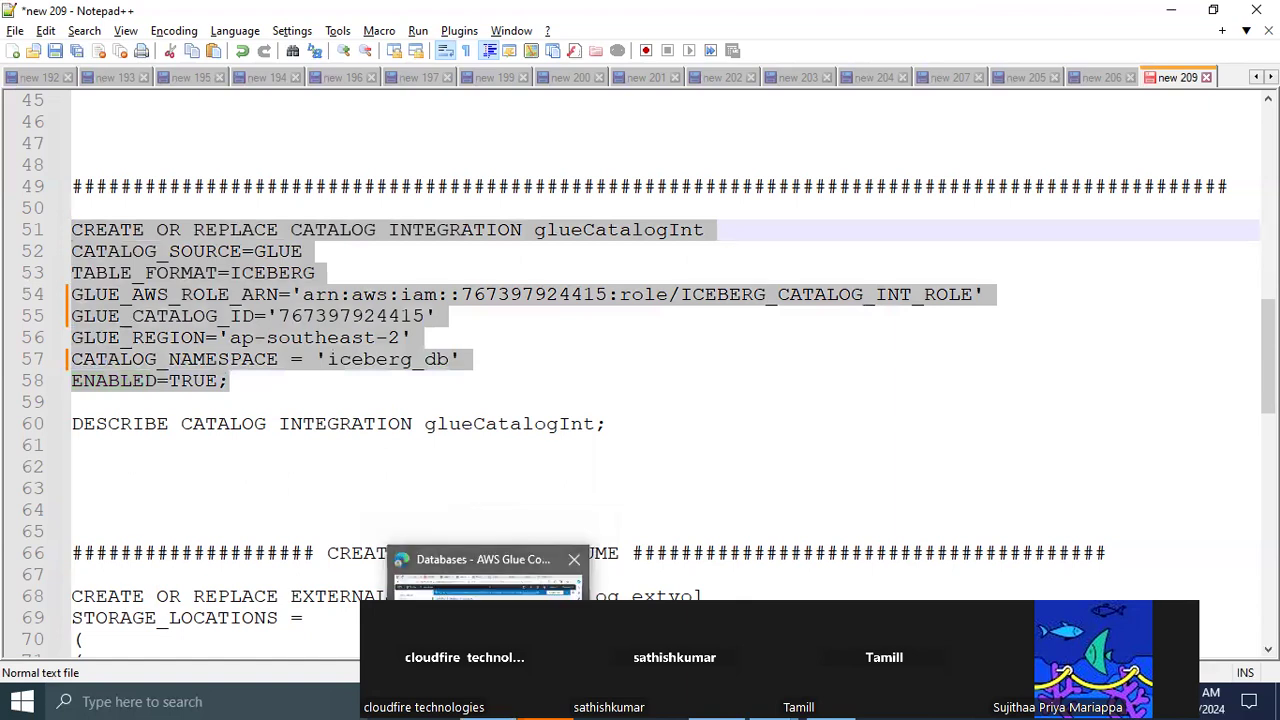
click(488, 630)
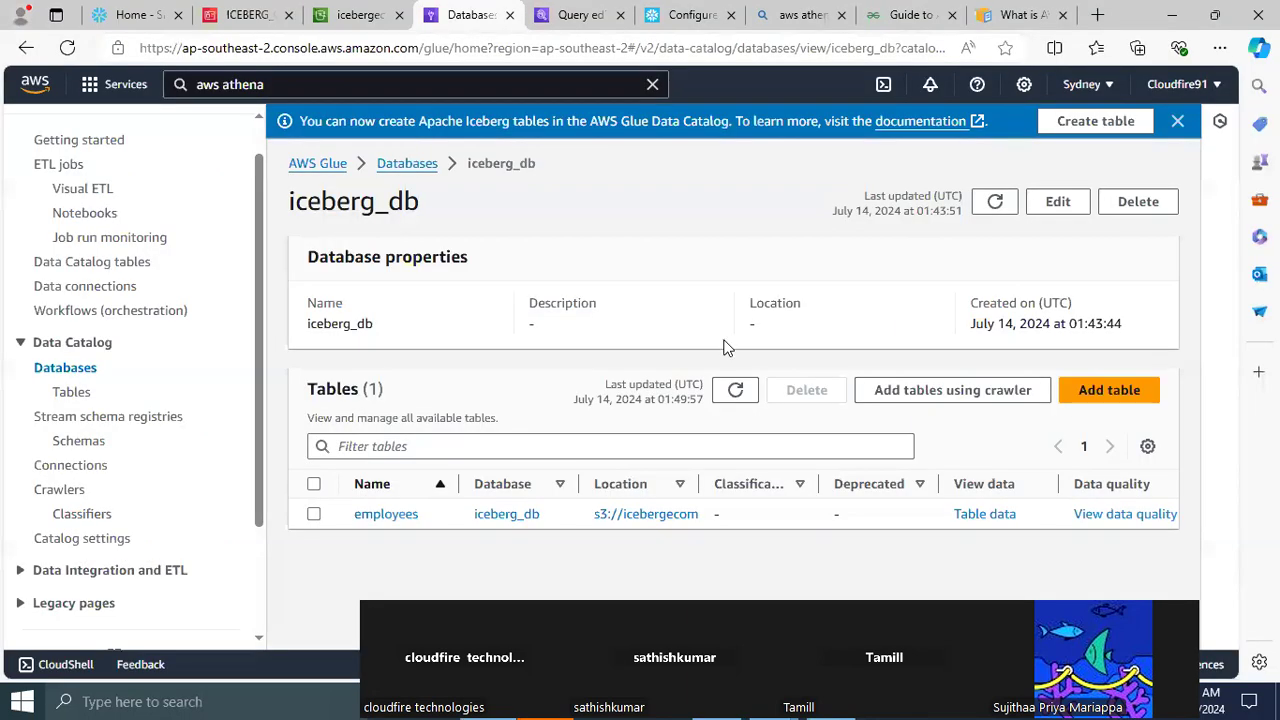
click(138, 18)
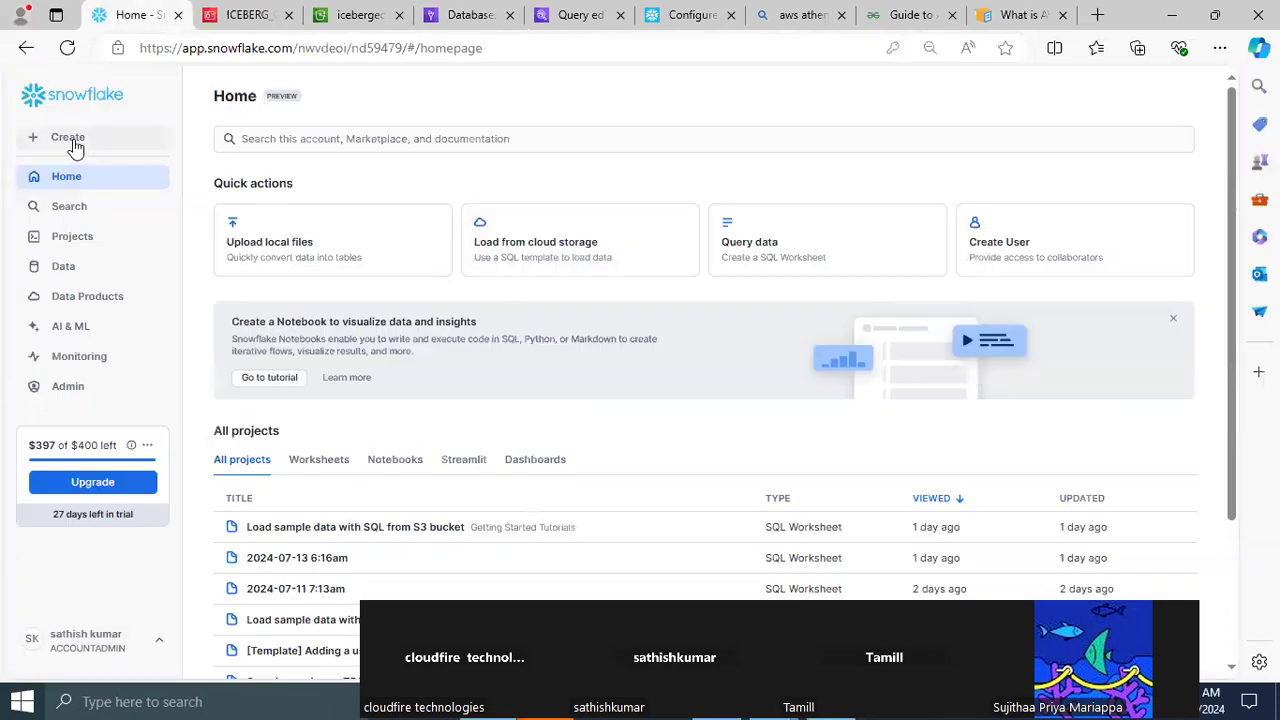
click(76, 148)
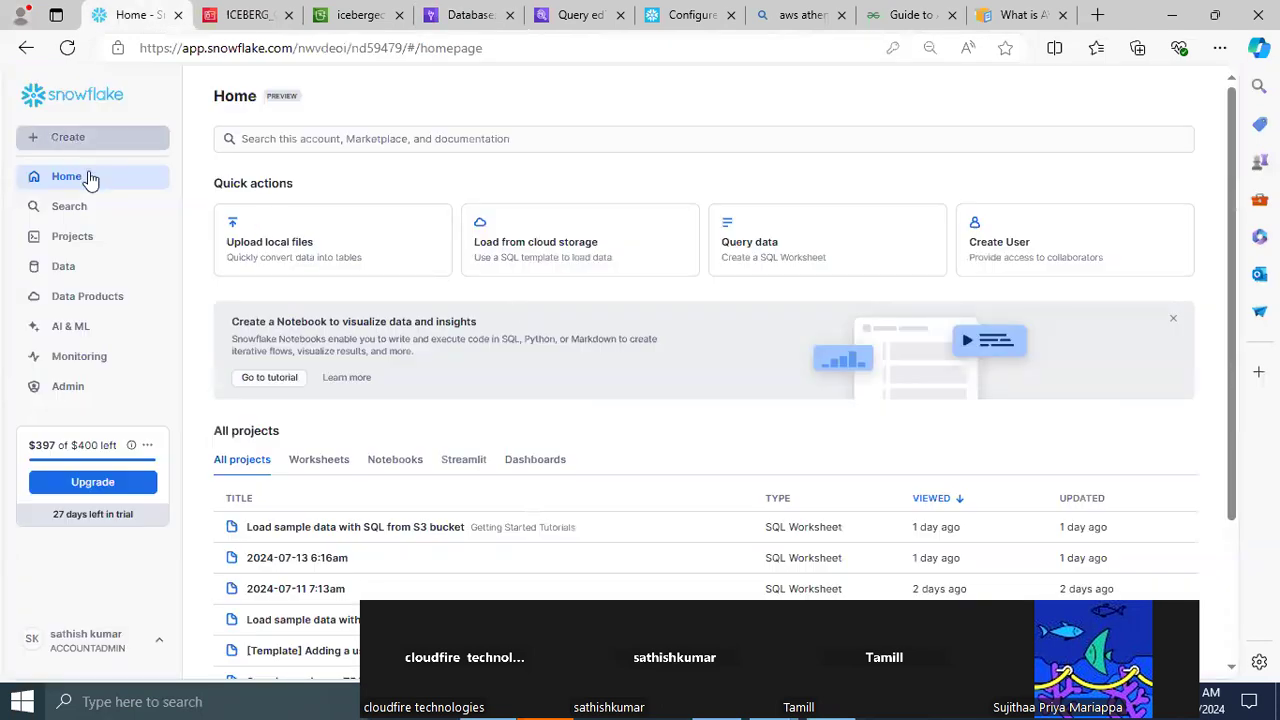
click(90, 178)
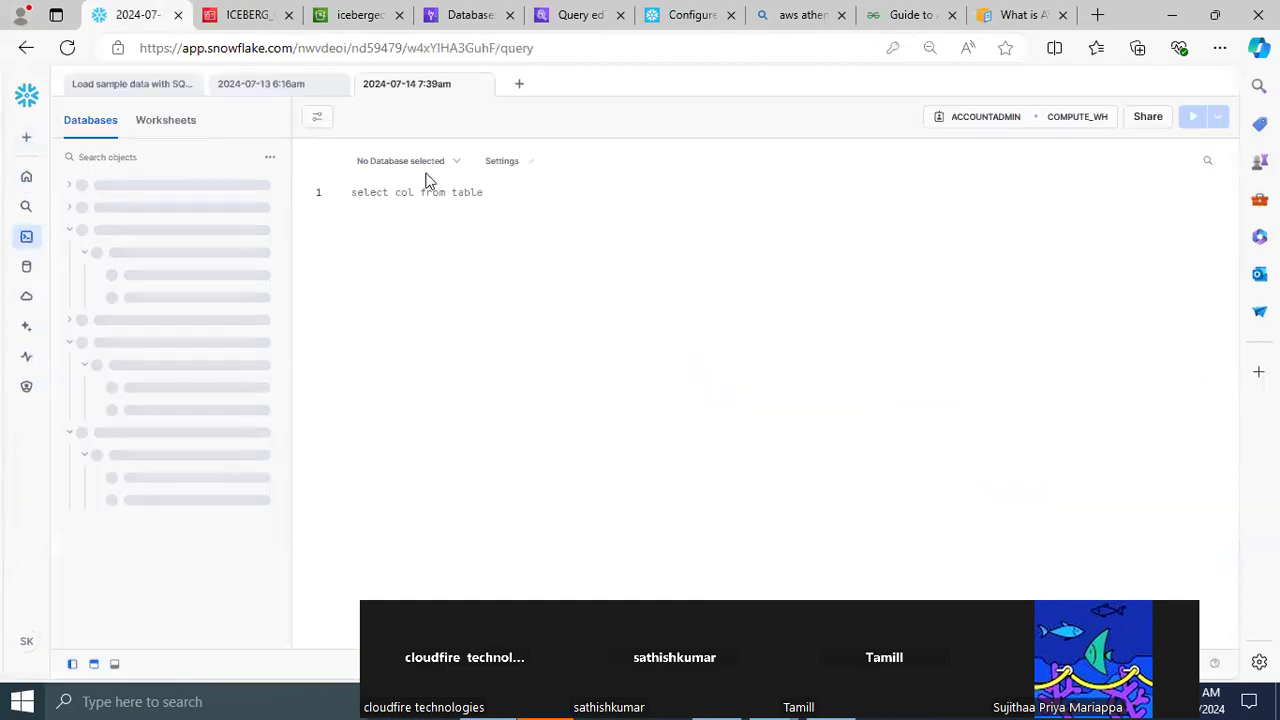
Set the new worksheet's context to database ICEBERG_DB and schema ICEBERG_SCHEMA, and check its role and warehouse options
click(443, 162)
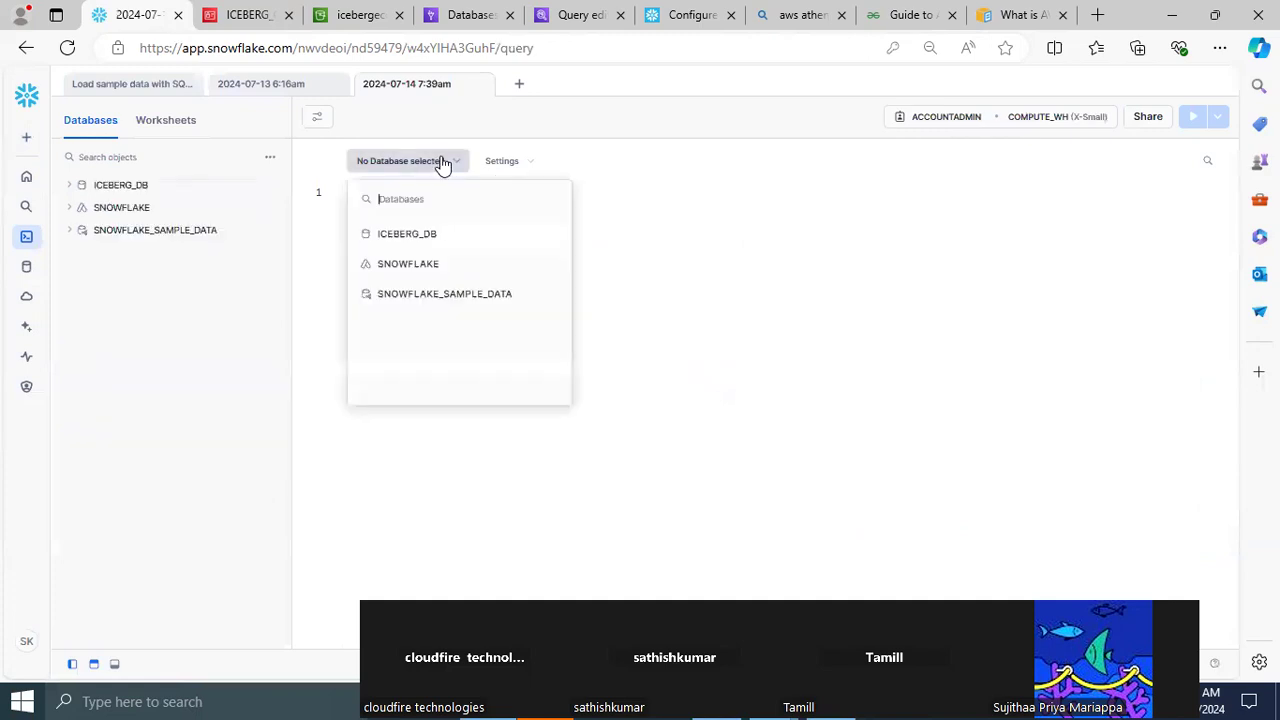
click(428, 238)
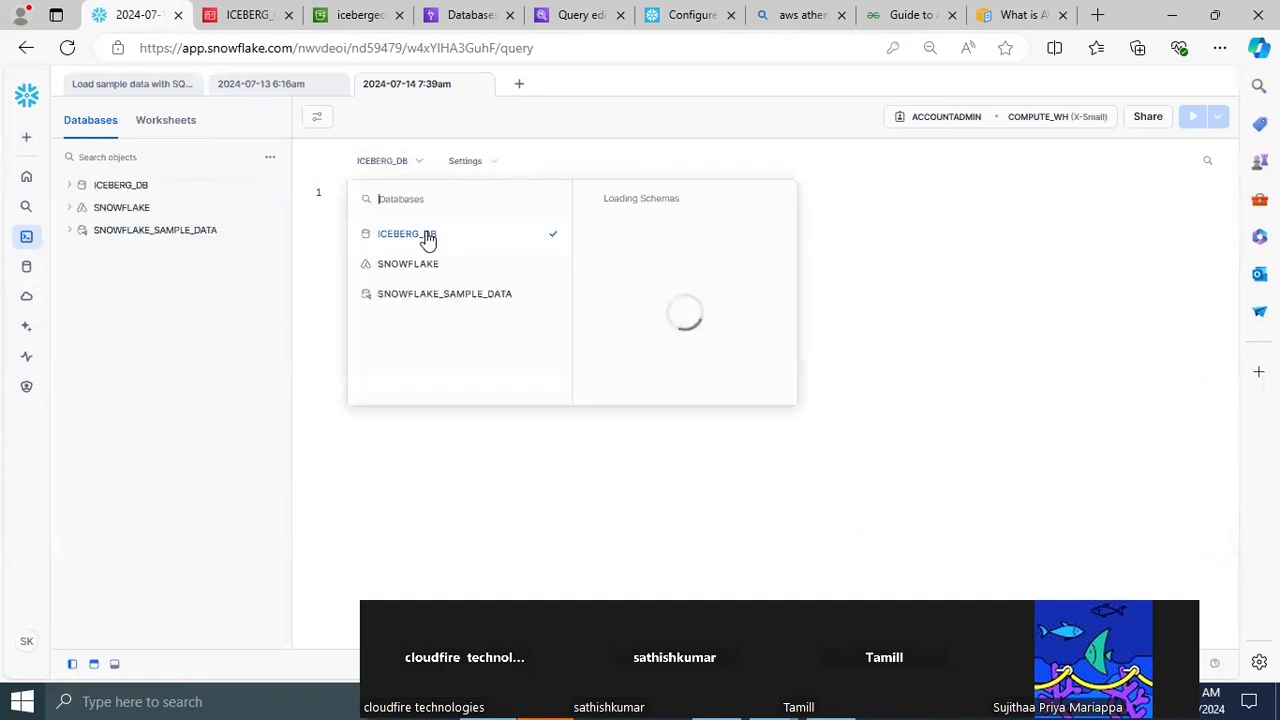
click(655, 268)
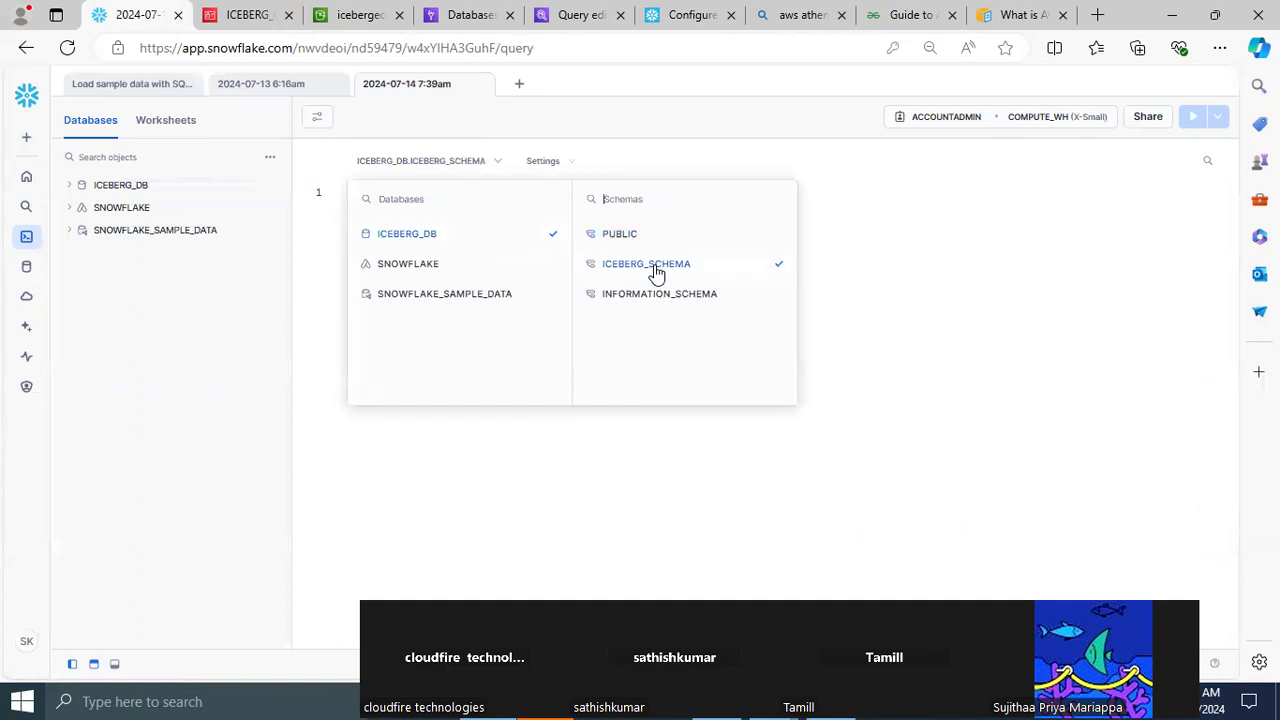
click(900, 280)
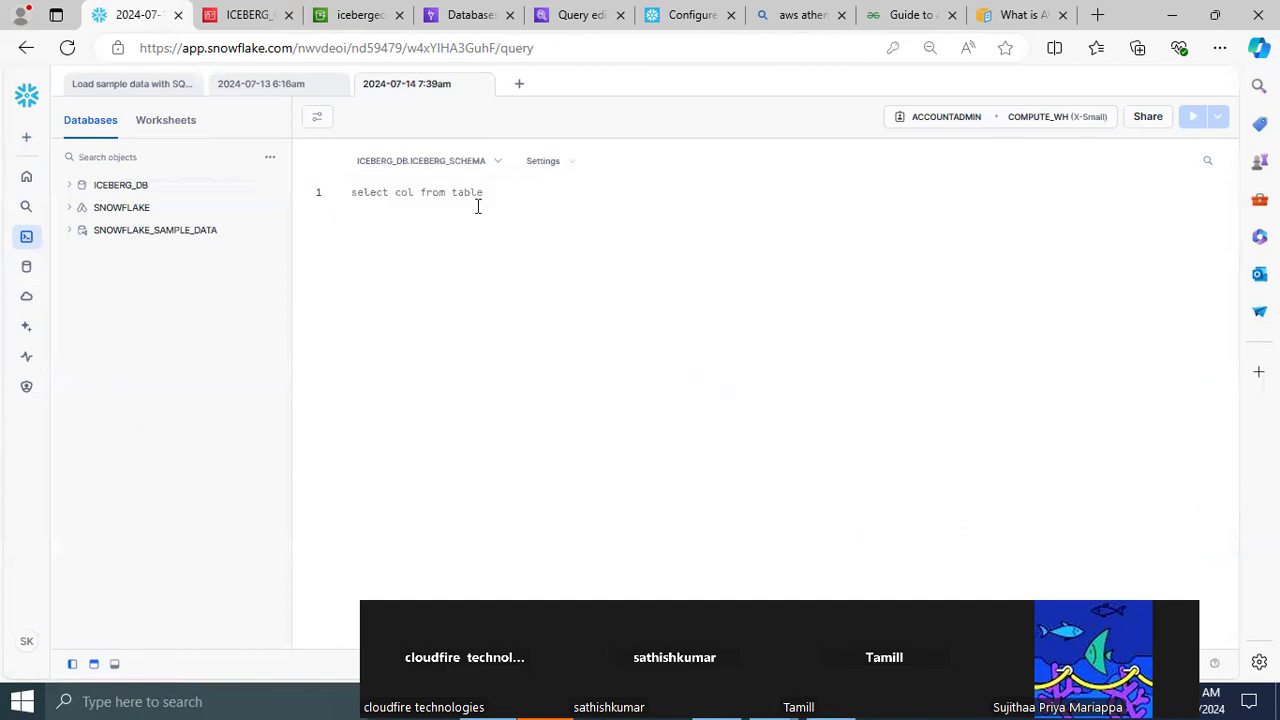
click(1063, 122)
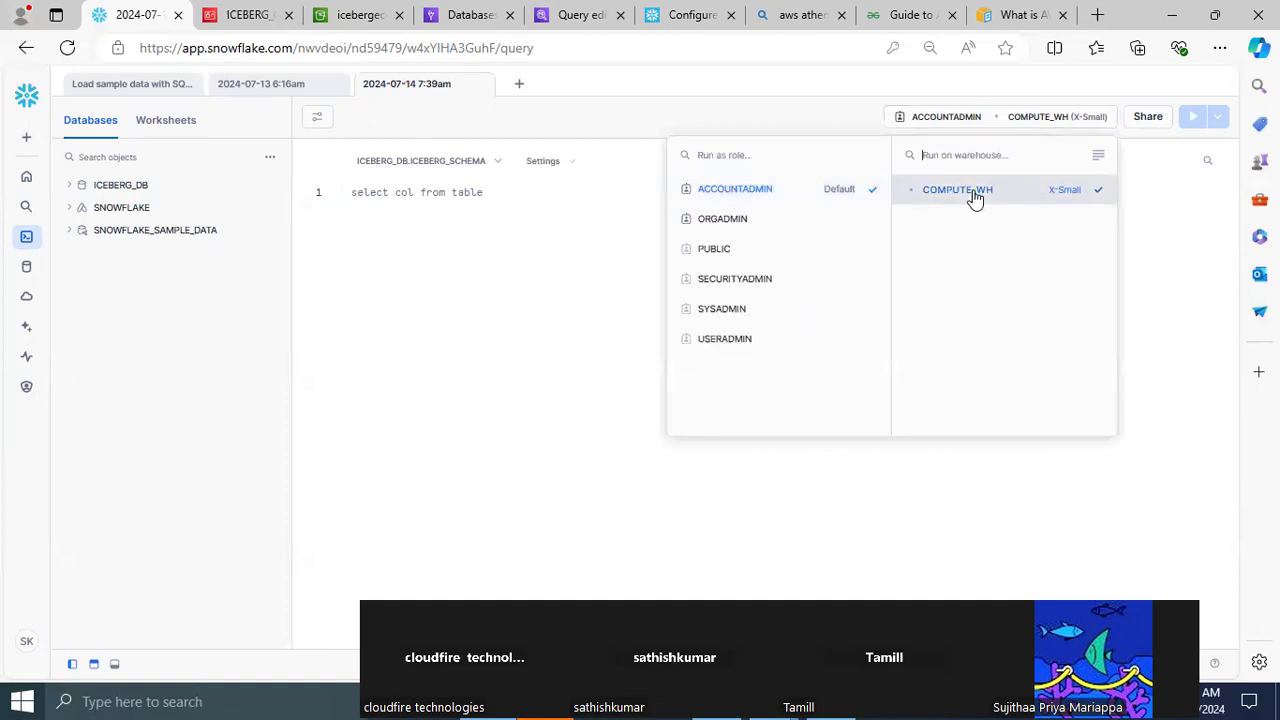
Paste the copied CREATE OR REPLACE CATALOG INTEGRATION glueCatalogInt statement below some blank lines in the worksheet and try to run it
click(676, 577)
key(Return)
key(Return)
key(Return)
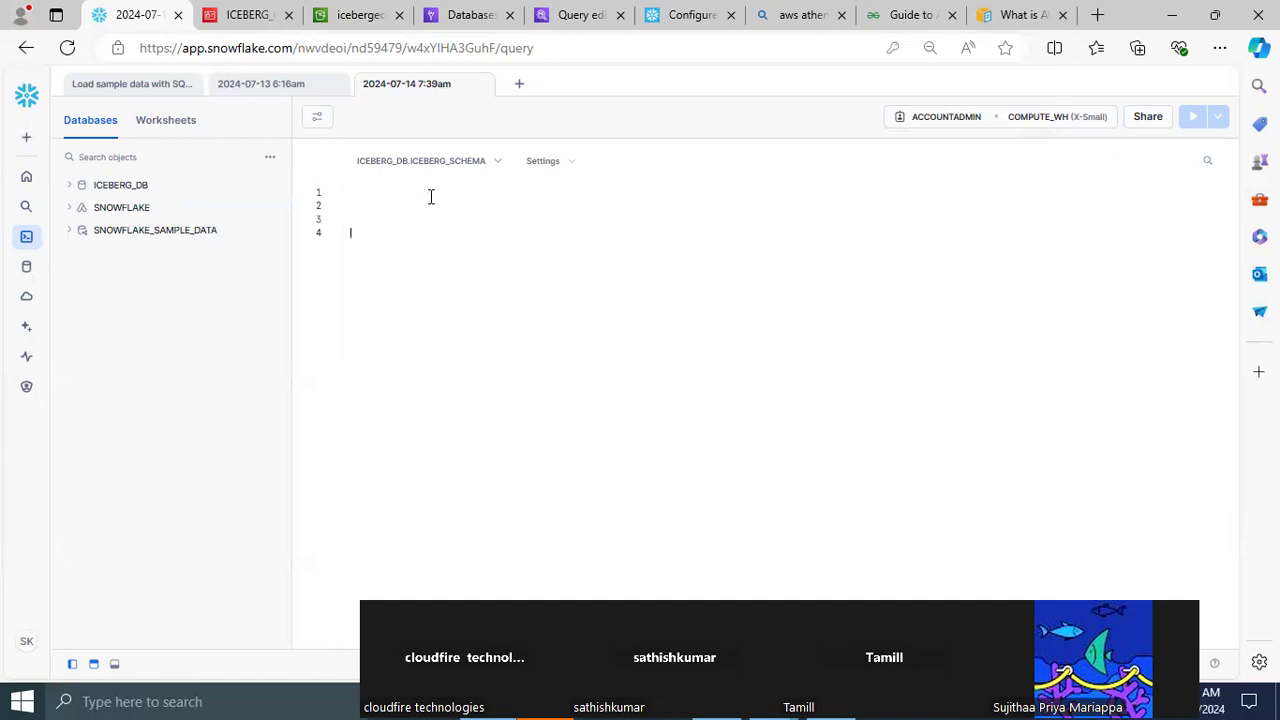
key(ctrl+v)
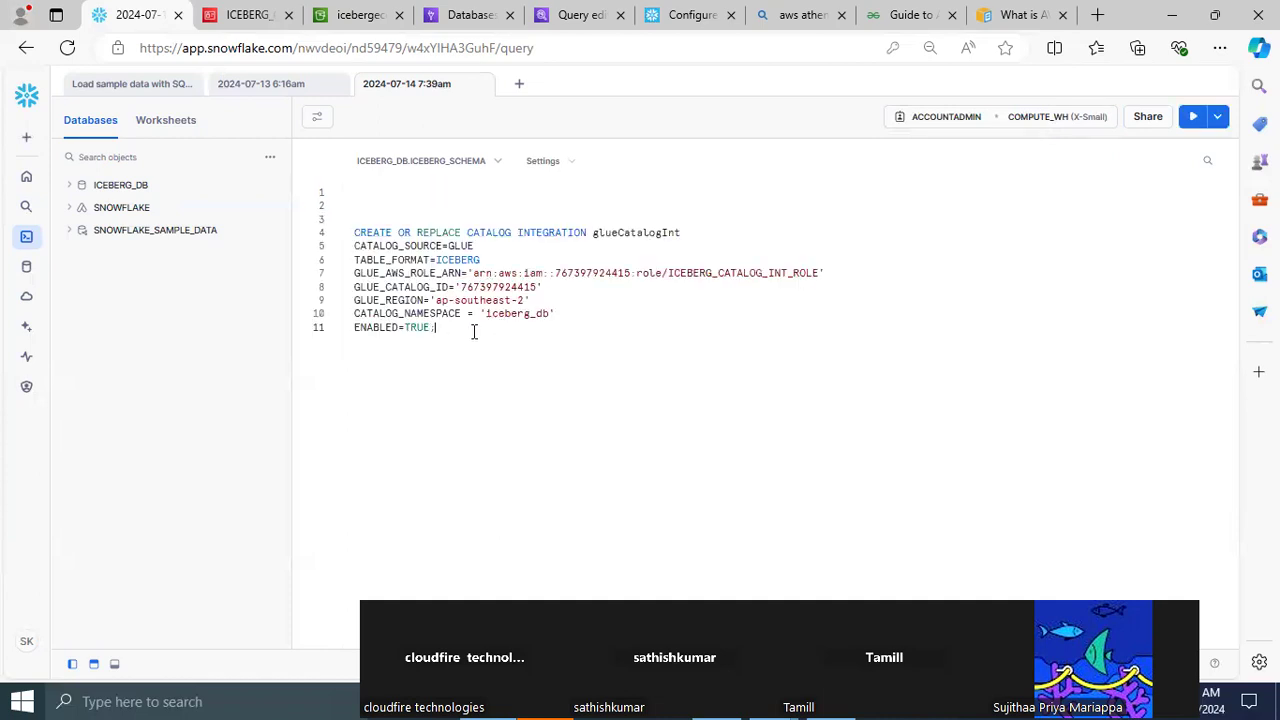
drag(363, 224, 350, 222)
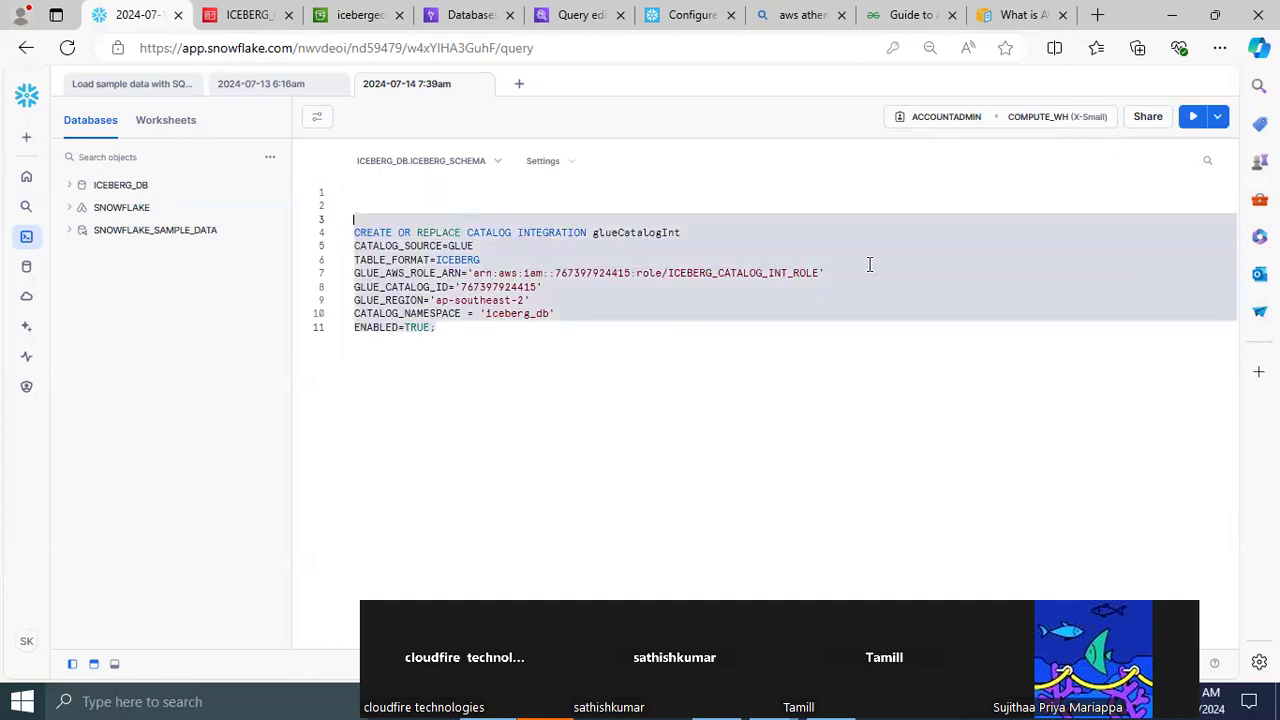
click(1190, 118)
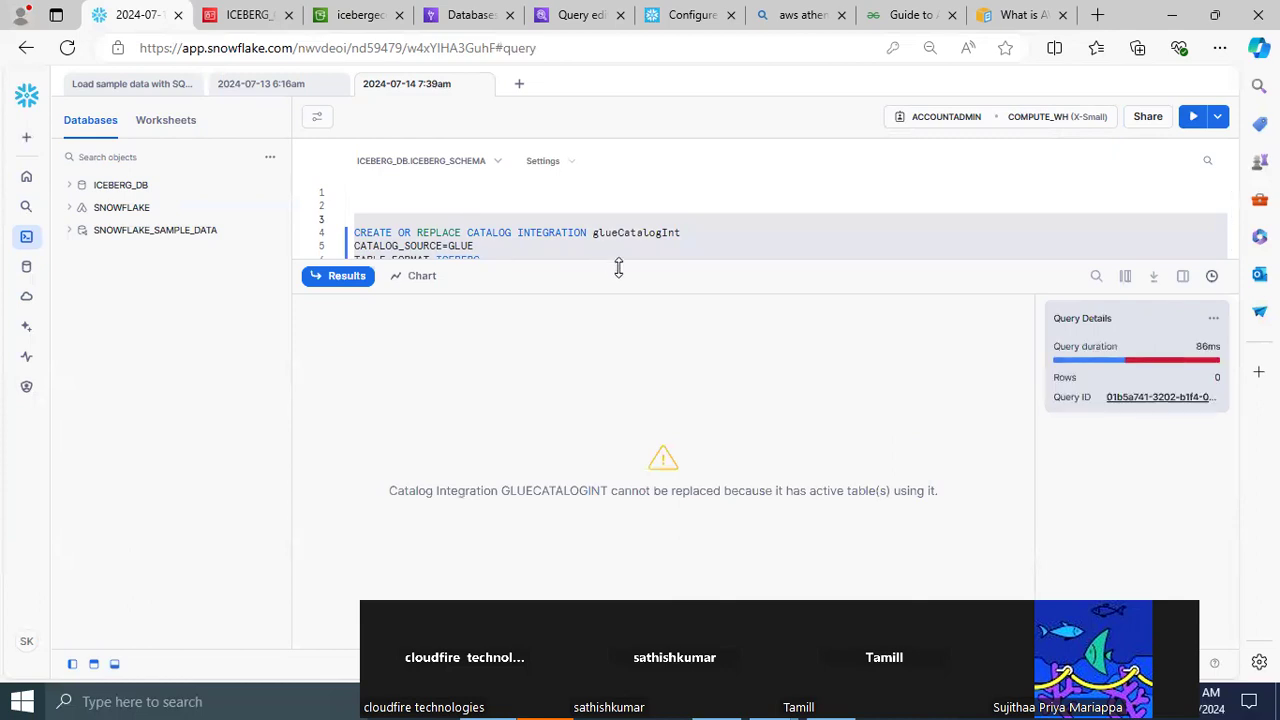
Rename the integration in the worksheet statement to glueCatalogInt_01 and run the whole CREATE statement
drag(605, 289, 607, 378)
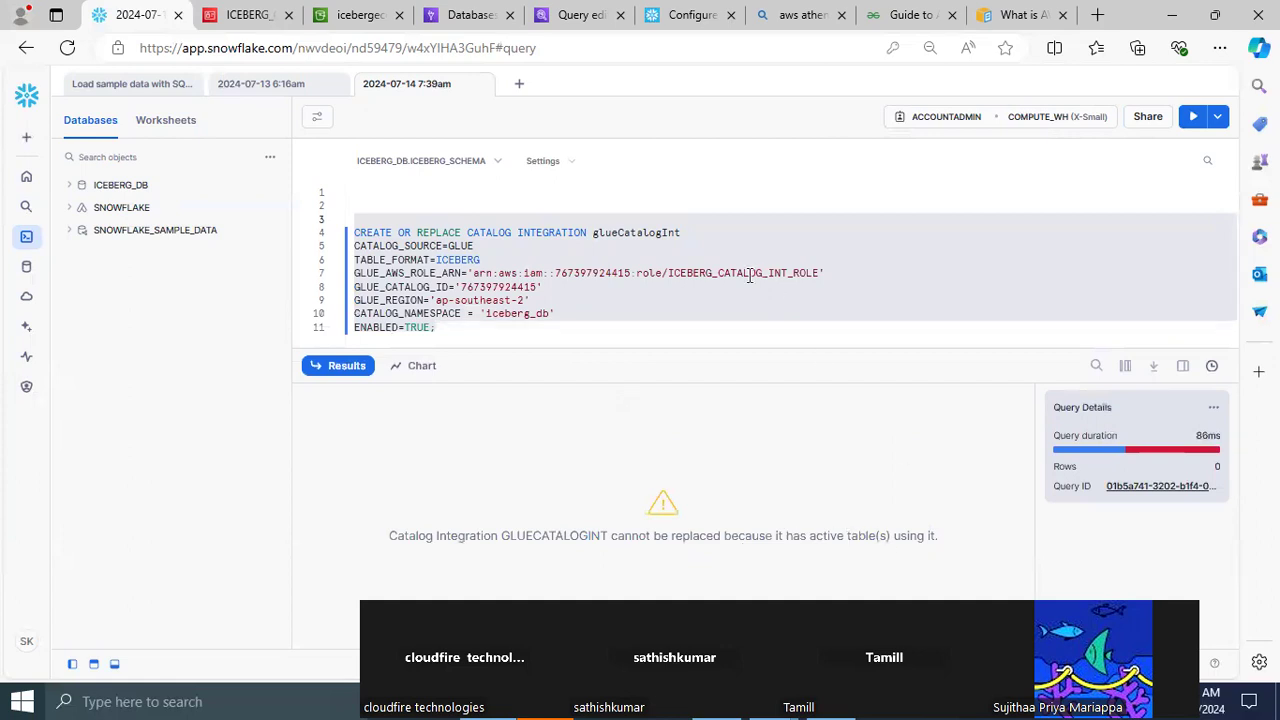
click(687, 232)
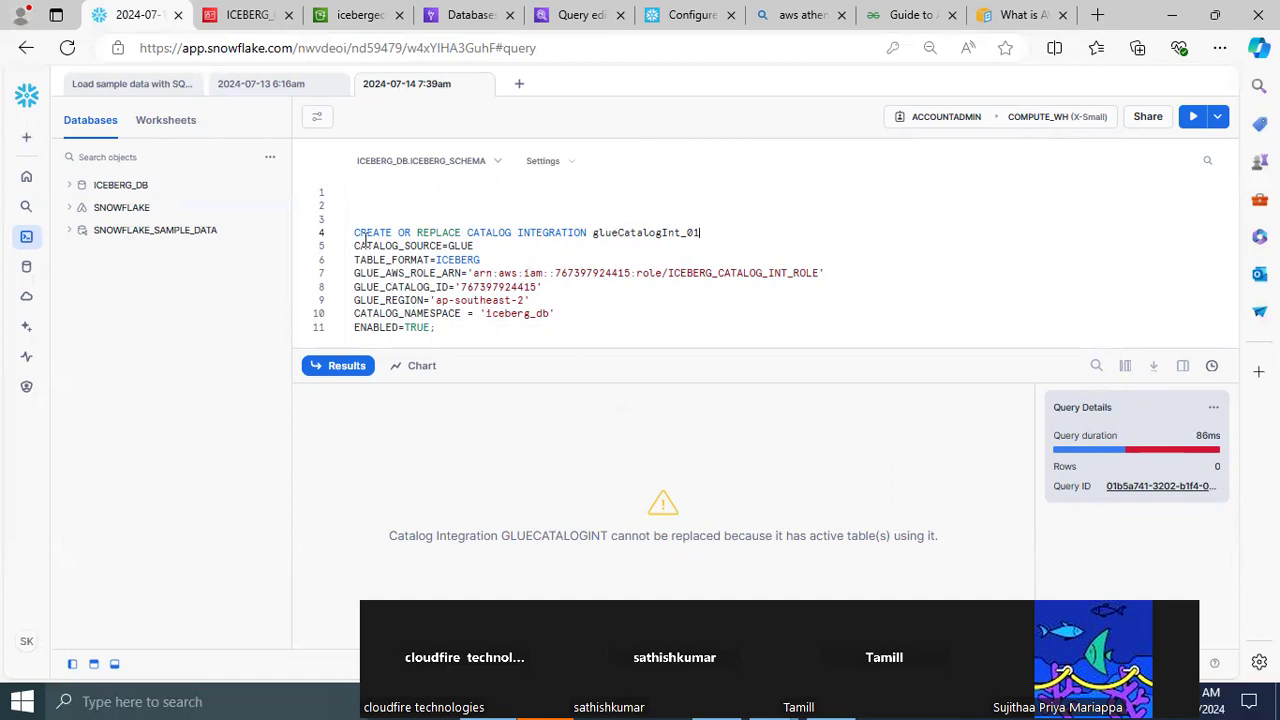
drag(357, 232, 519, 327)
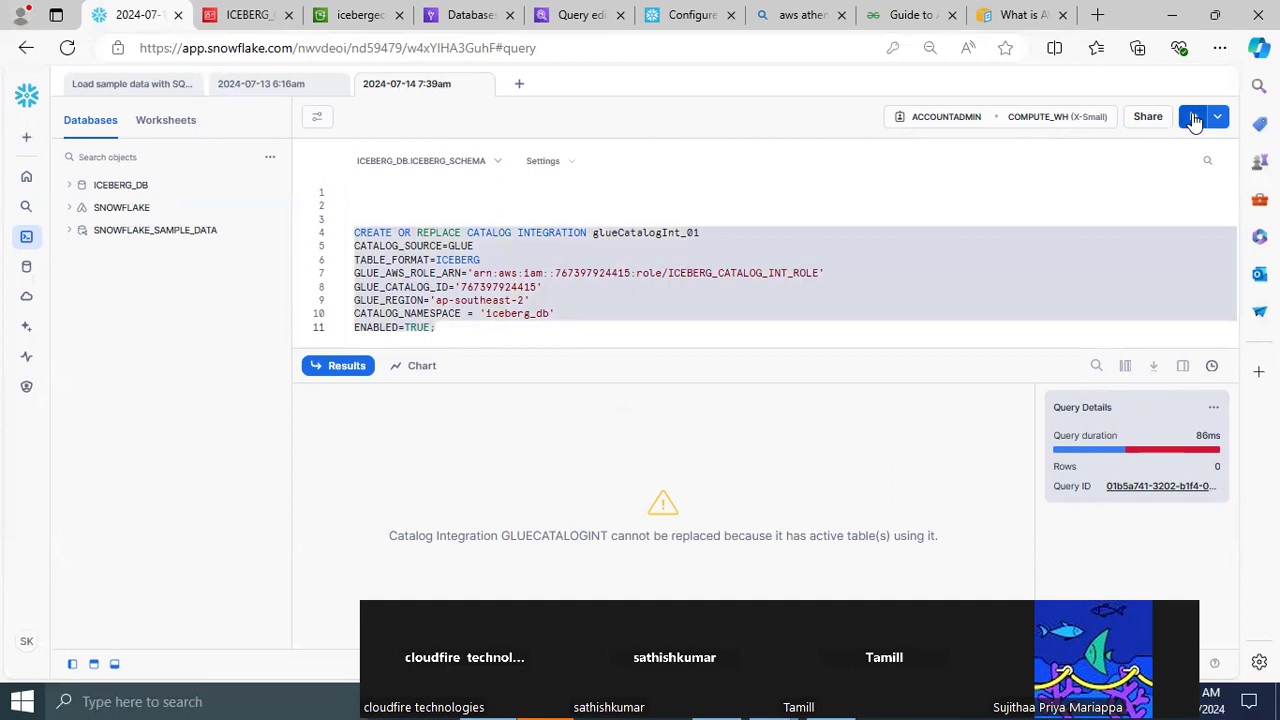
key(ctrl+Return)
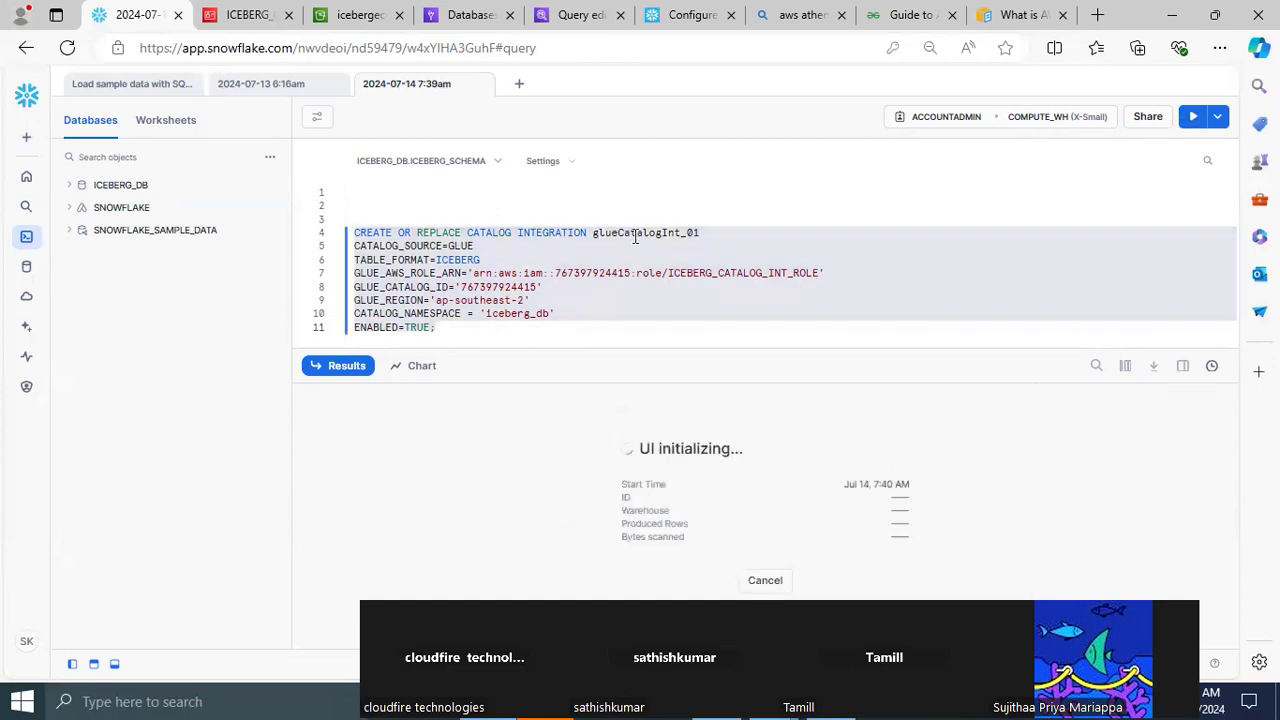
Copy the name glueCatalogInt_01 and replace glueCatalogInt with it in the CREATE and DESCRIBE statements in Notepad++
double_click(634, 233)
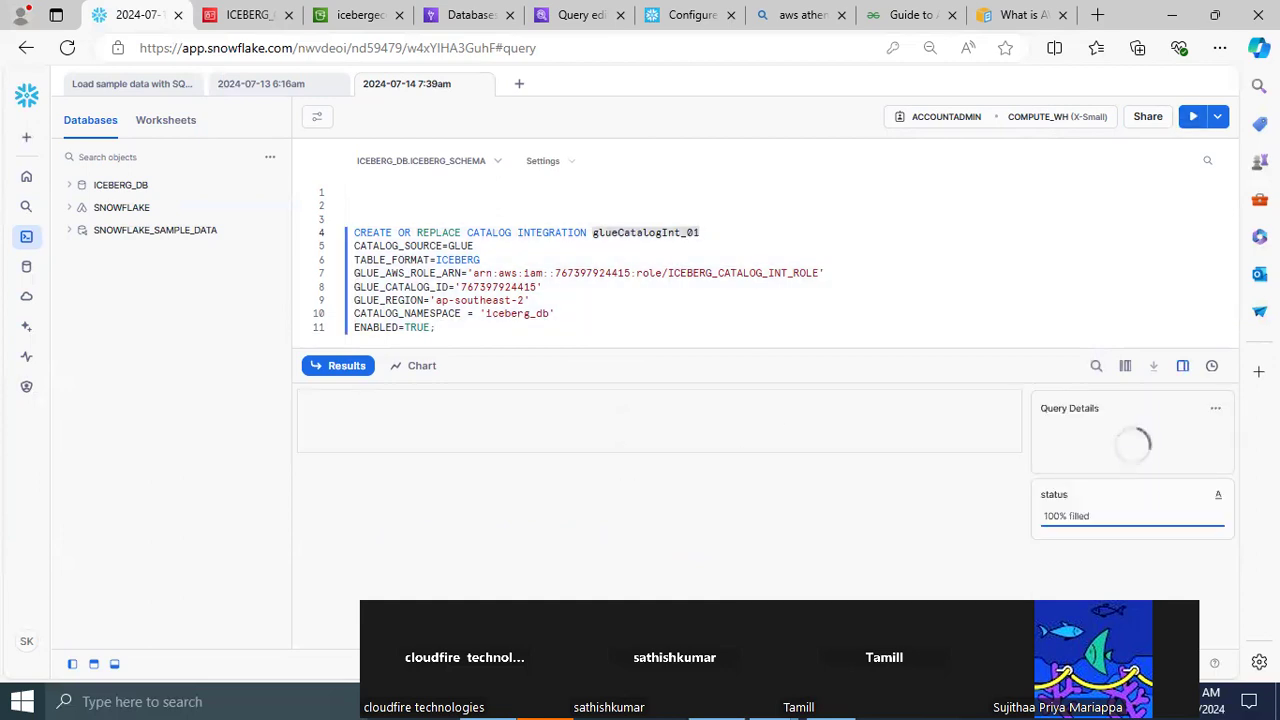
key(alt+Tab)
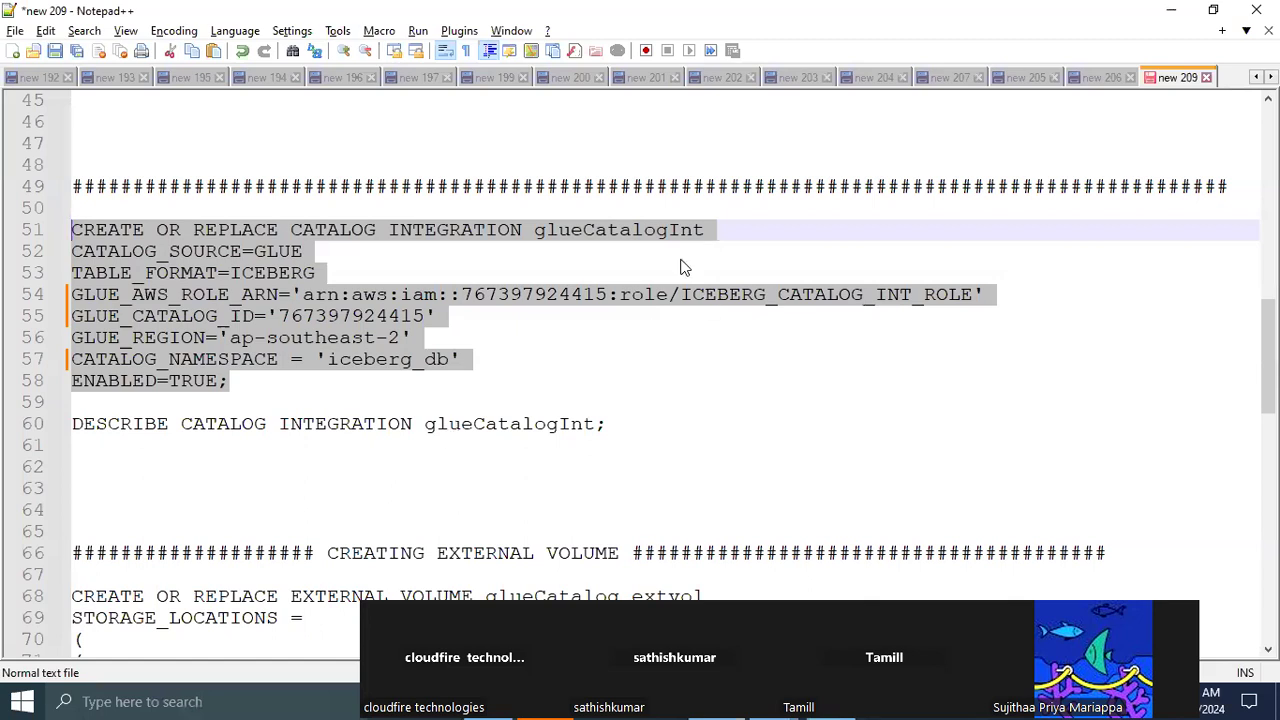
double_click(608, 231)
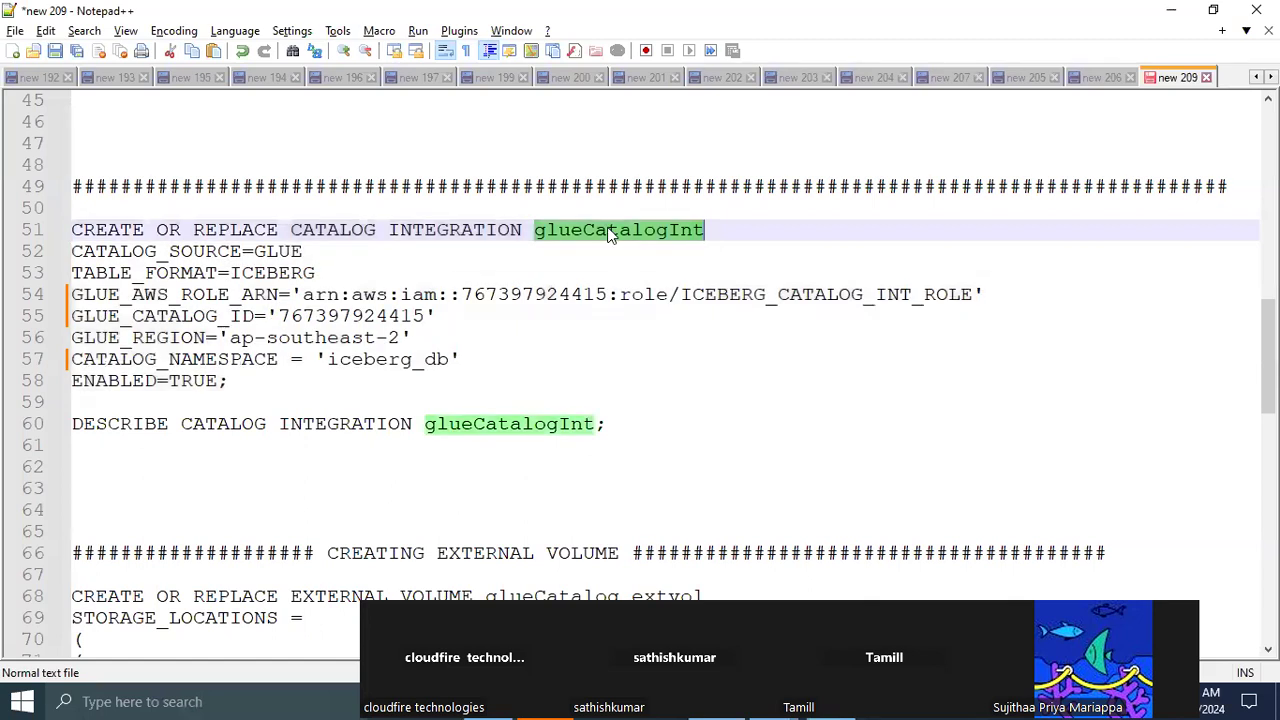
text(glueCatalogInt_01)
double_click(634, 233)
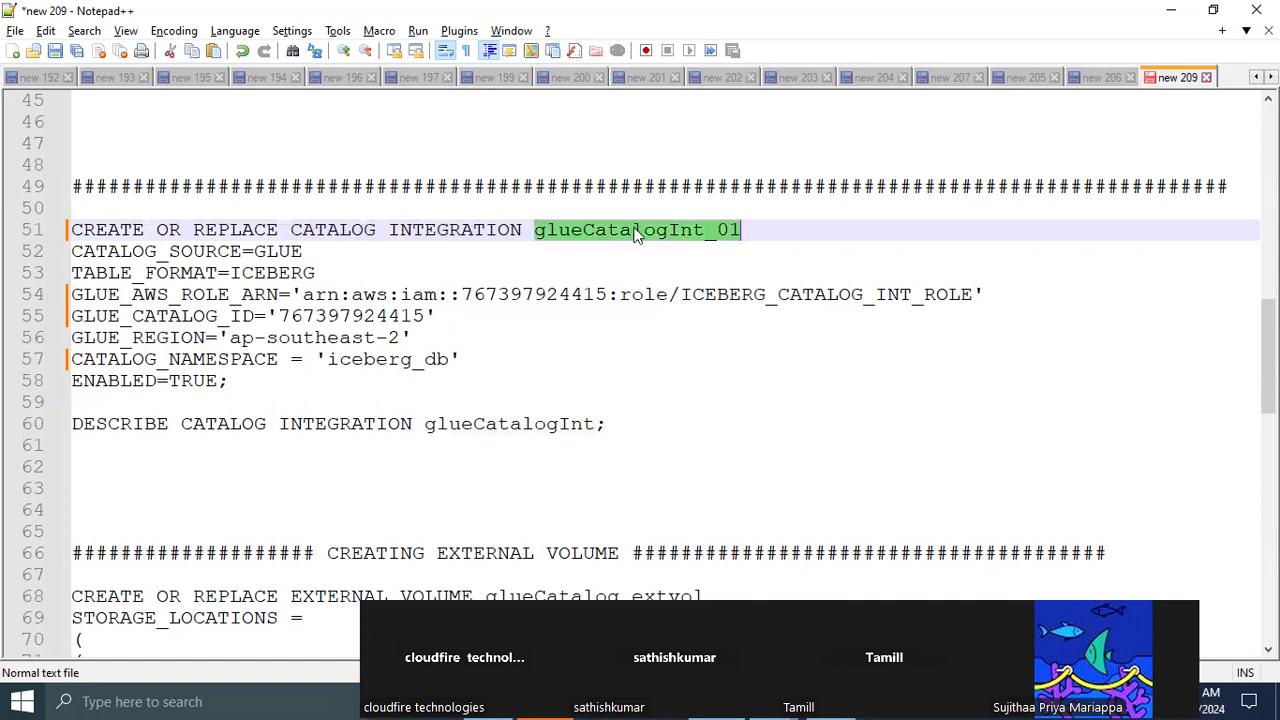
double_click(490, 423)
text(glueCatalogInt_01)
Copy the DESCRIBE CATALOG INTEGRATION glueCatalogInt_01 statement from Notepad++ into the Snowflake worksheet, a few lines below the CREATE statement
drag(688, 430, 48, 441)
key(ctrl+c)
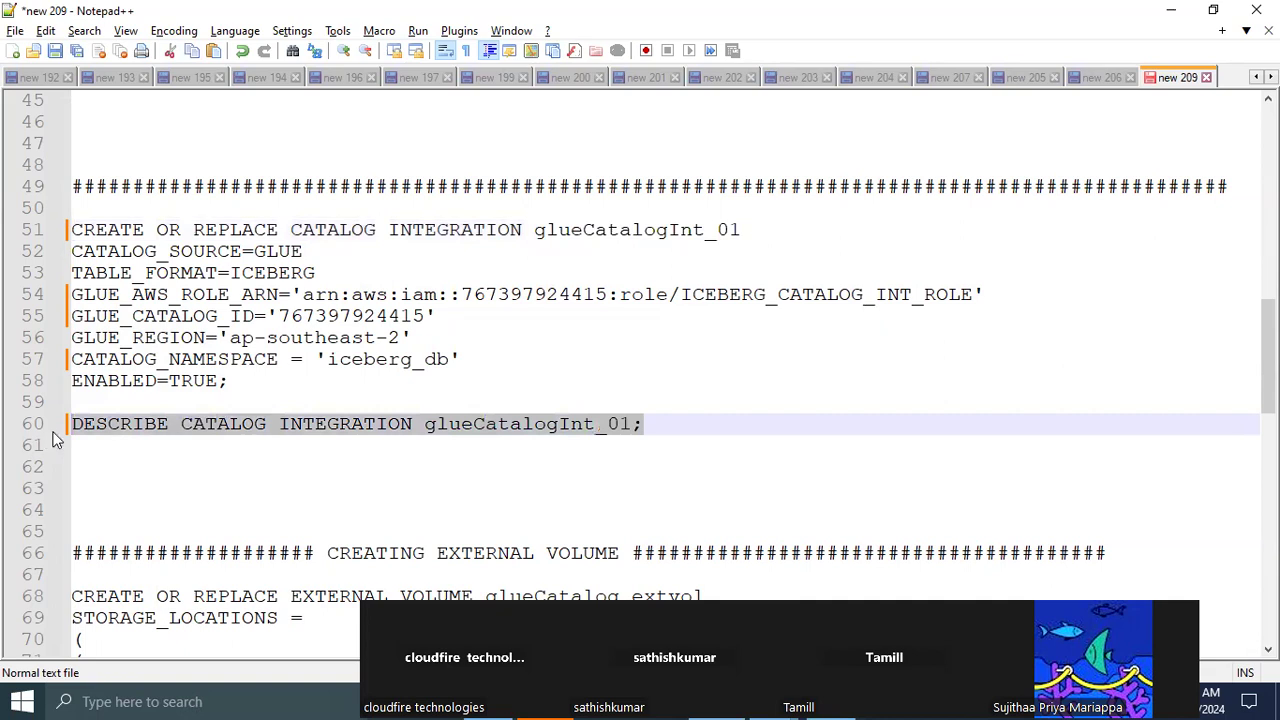
key(alt+Tab)
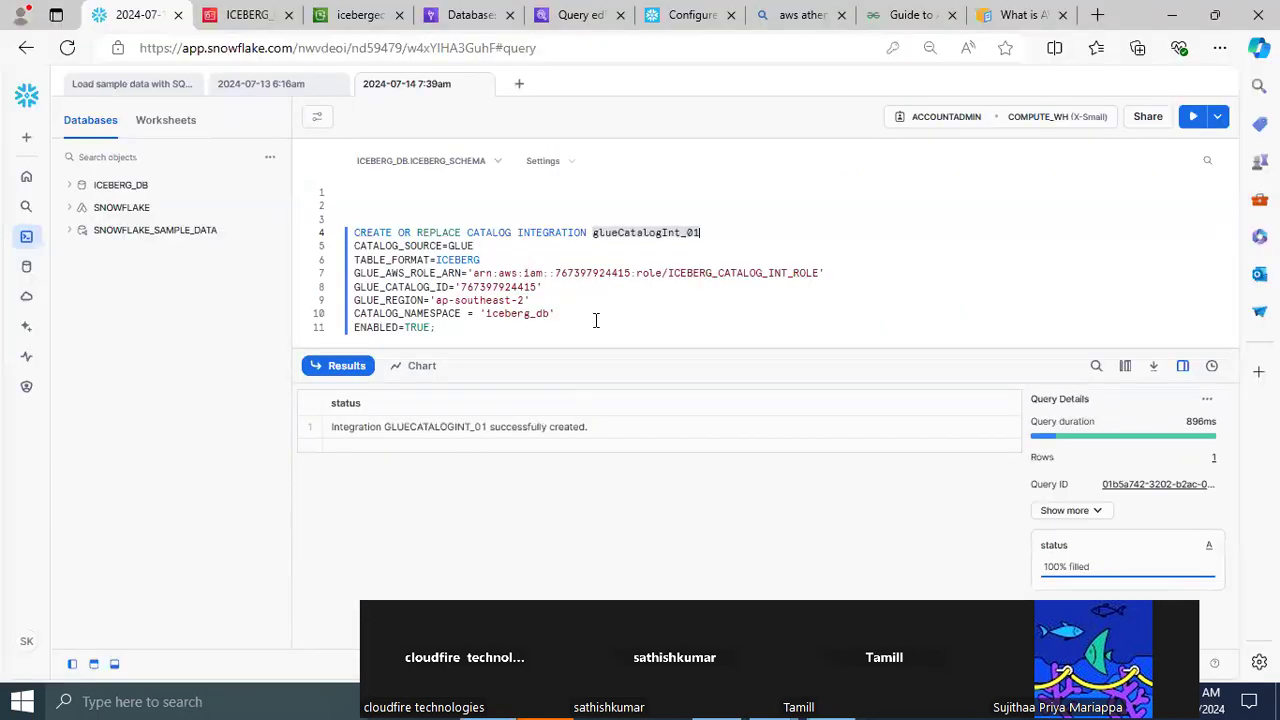
click(469, 333)
key(Return)
key(Return)
key(Return)
key(Return)
key(Return)
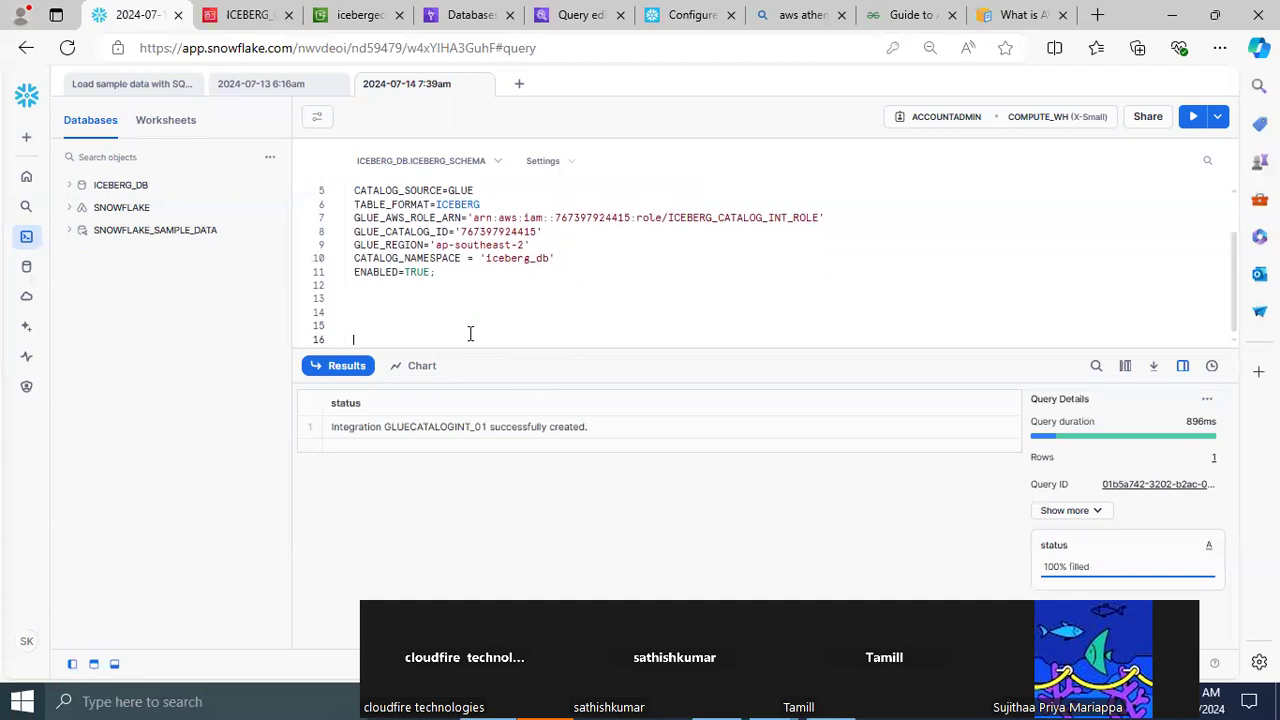
key(ctrl+v)
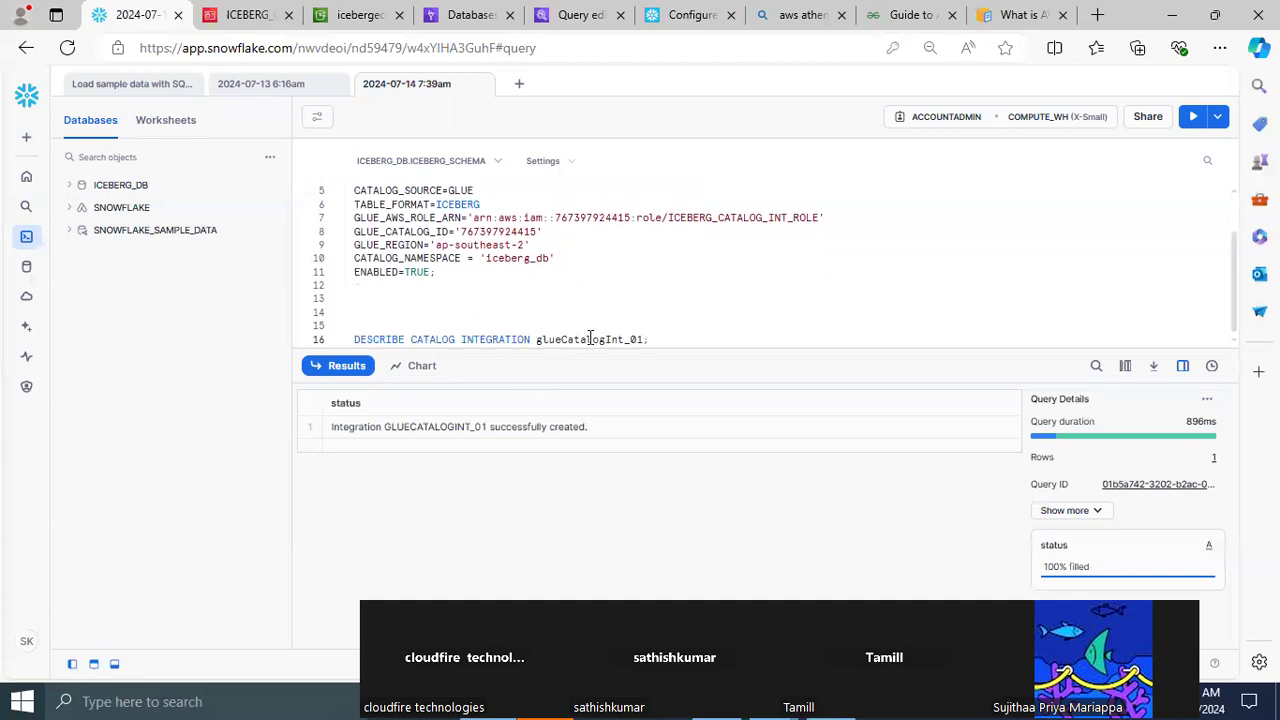
Run only the DESCRIBE CATALOG INTEGRATION glueCatalogInt_01 statement and enlarge the results area to show its properties
drag(626, 351, 639, 439)
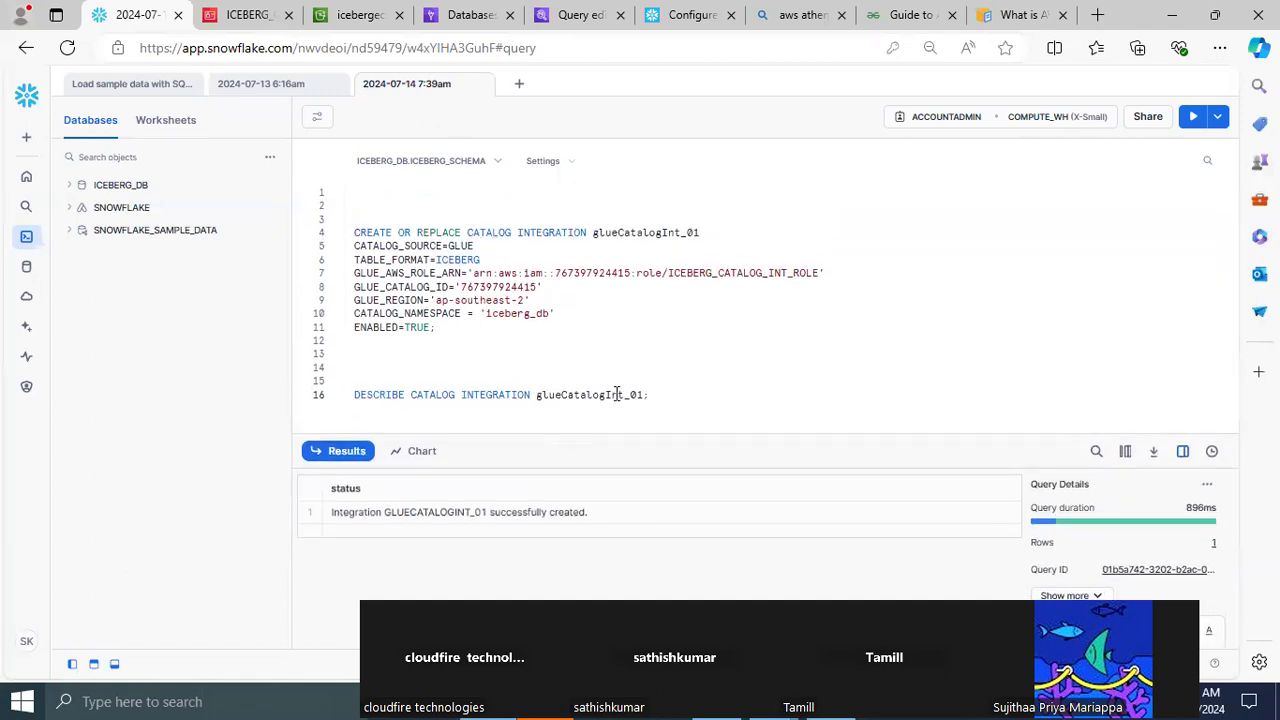
drag(665, 396, 330, 392)
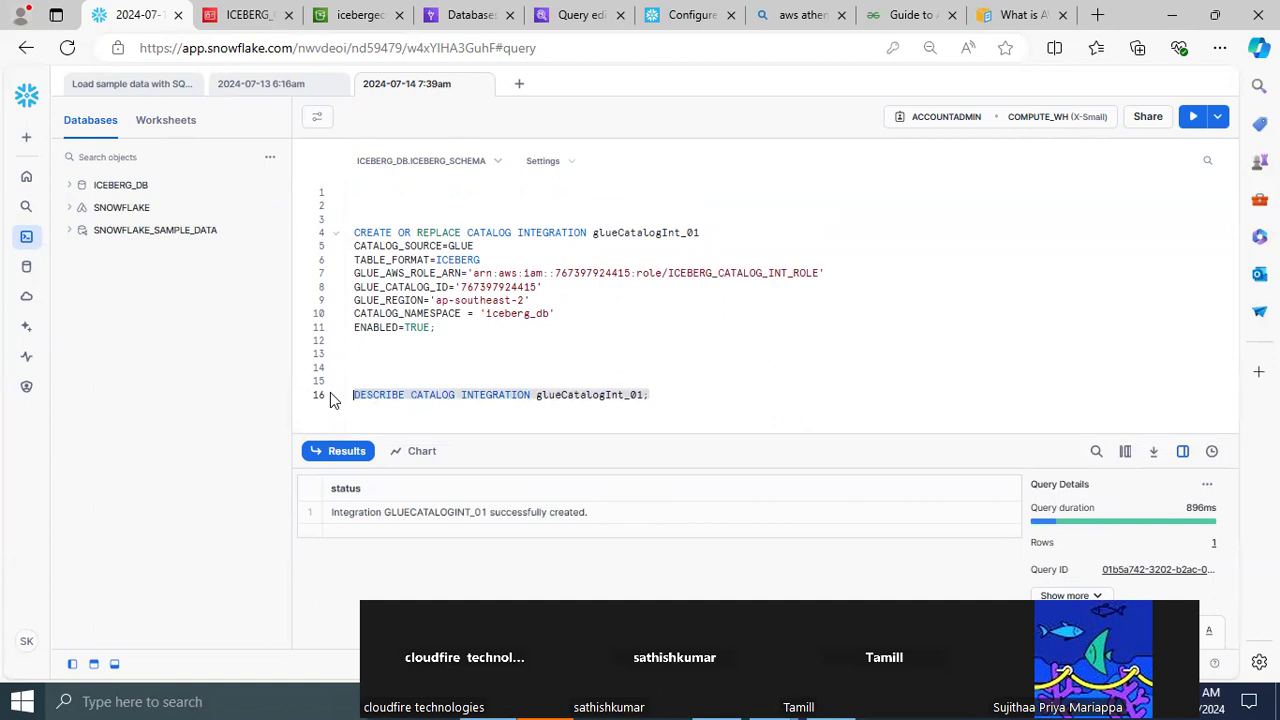
click(1193, 119)
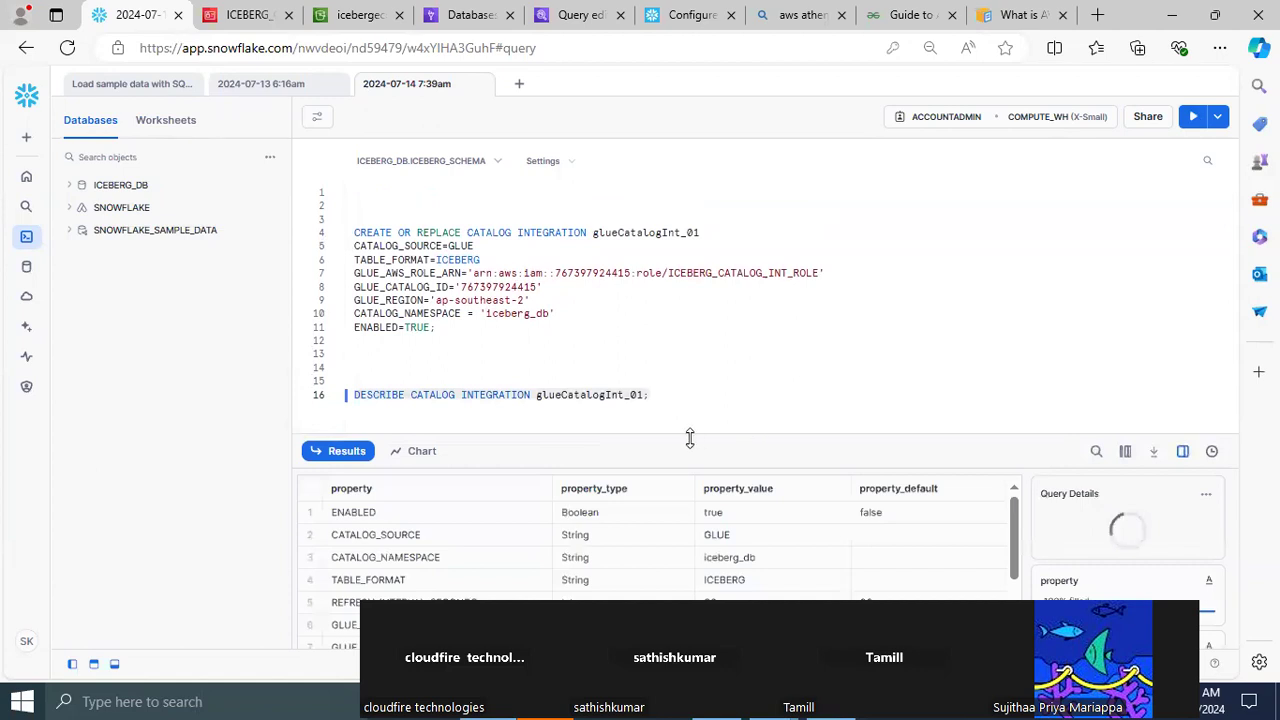
drag(686, 436, 678, 318)
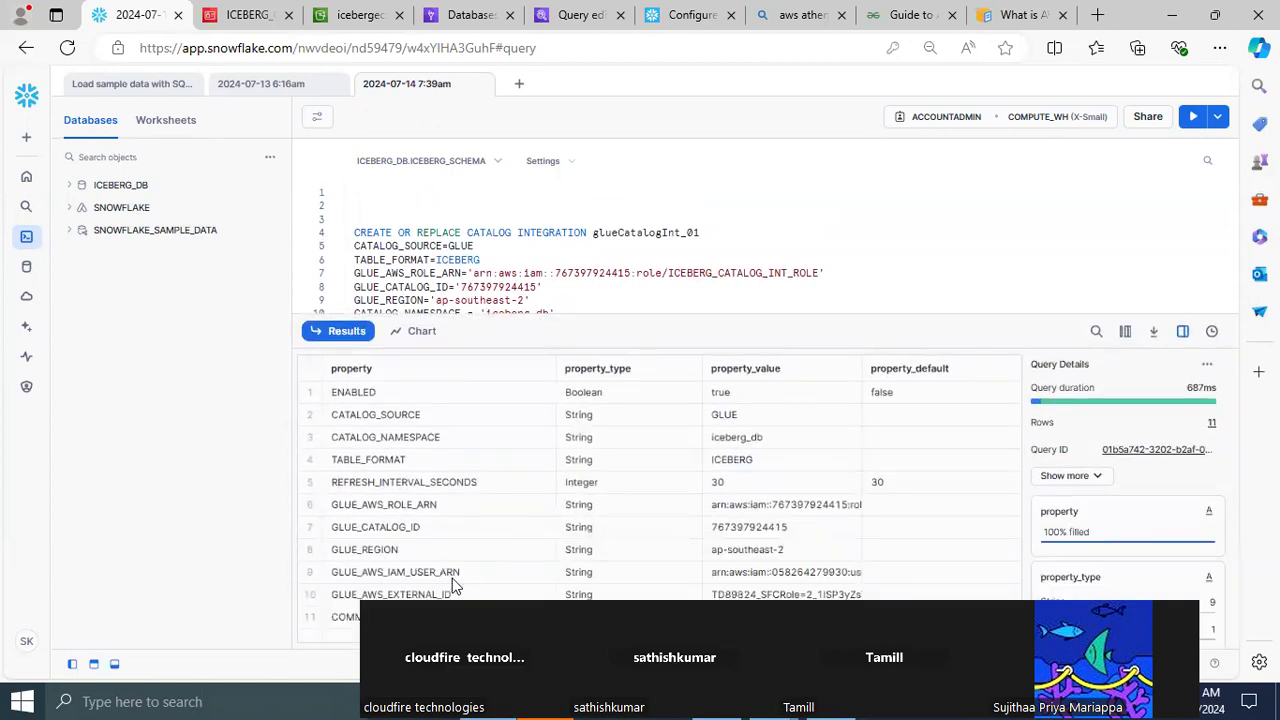
Inspect the GLUE_AWS_IAM_USER_ARN and GLUE_AWS_EXTERNAL_ID values in the results and copy the full IAM user ARN value
click(398, 578)
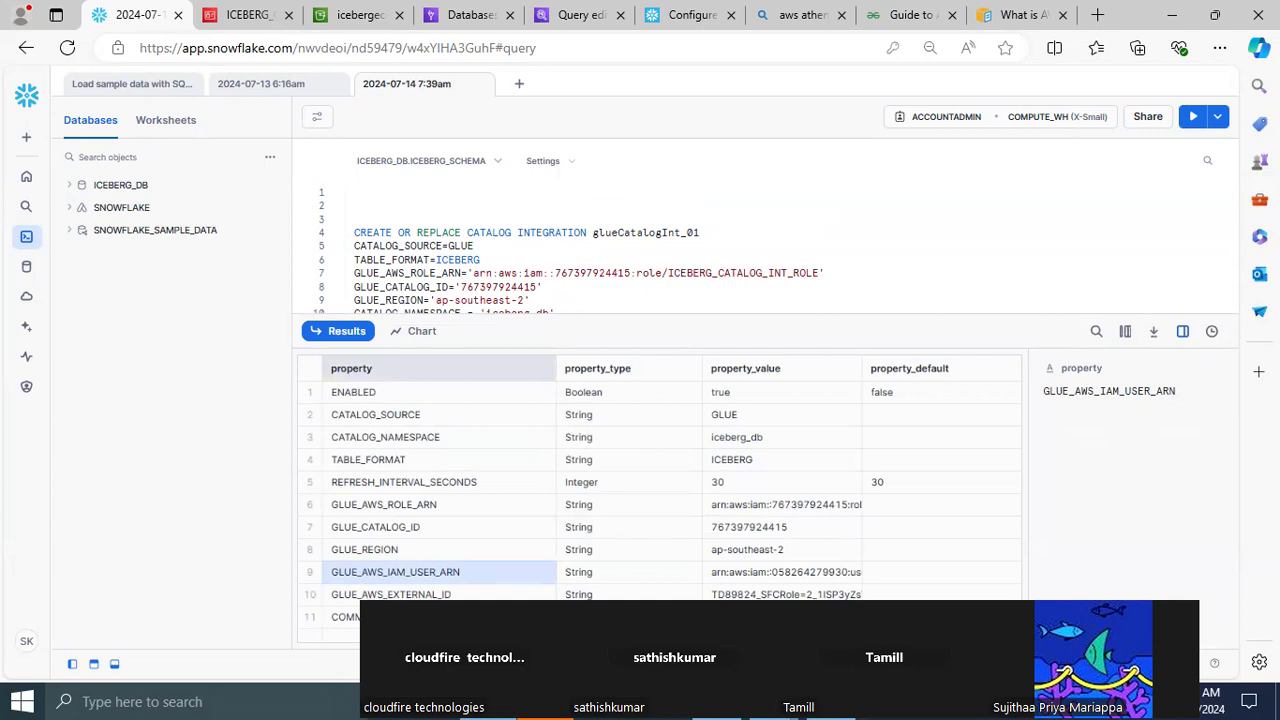
click(787, 572)
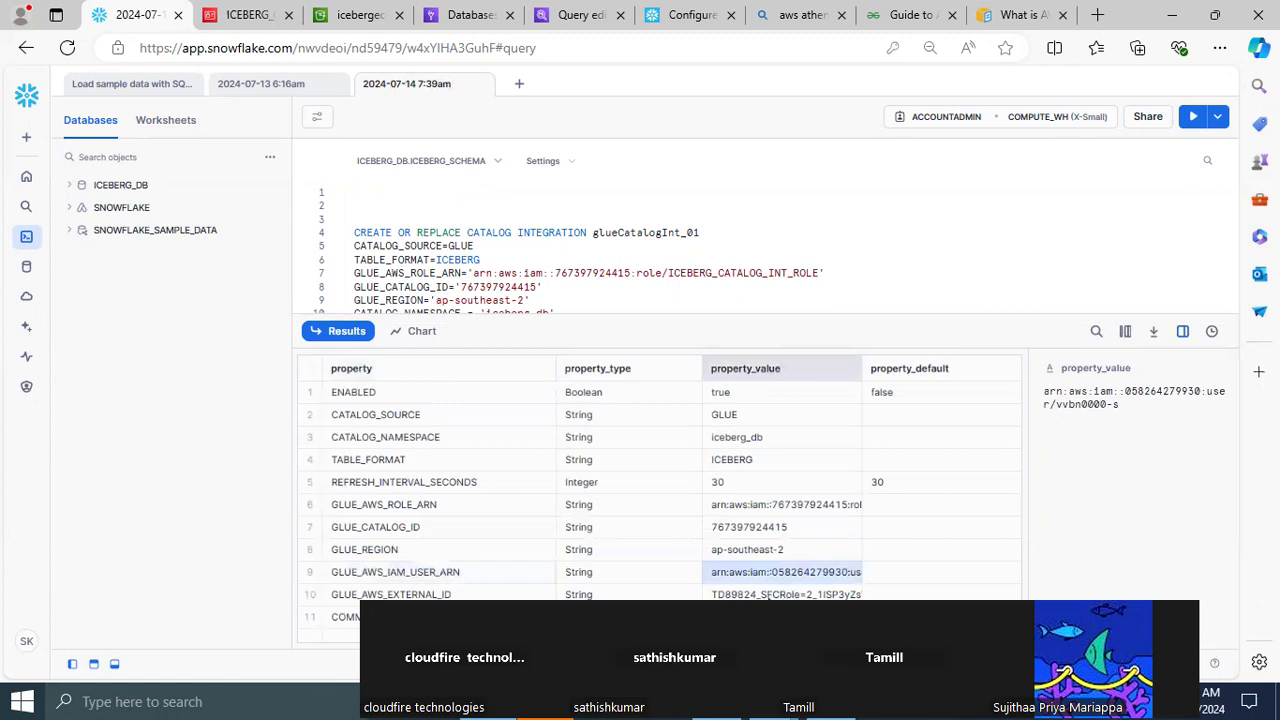
click(767, 596)
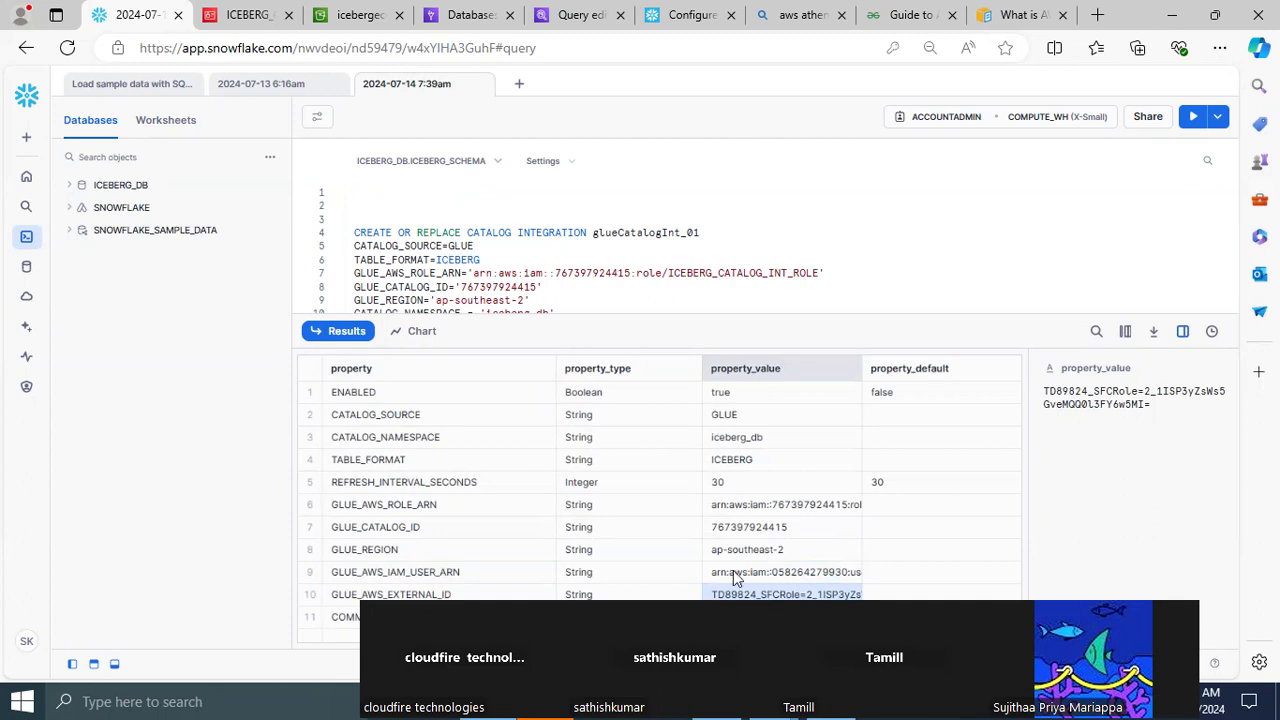
click(442, 576)
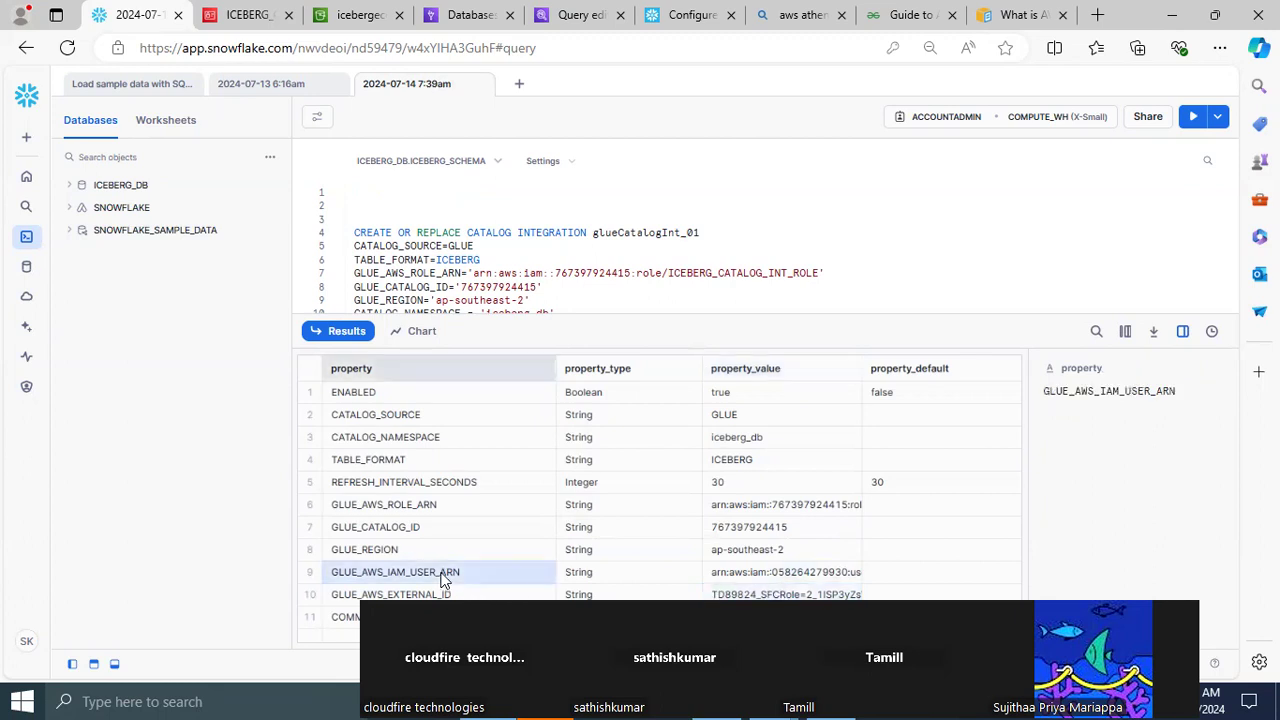
click(738, 577)
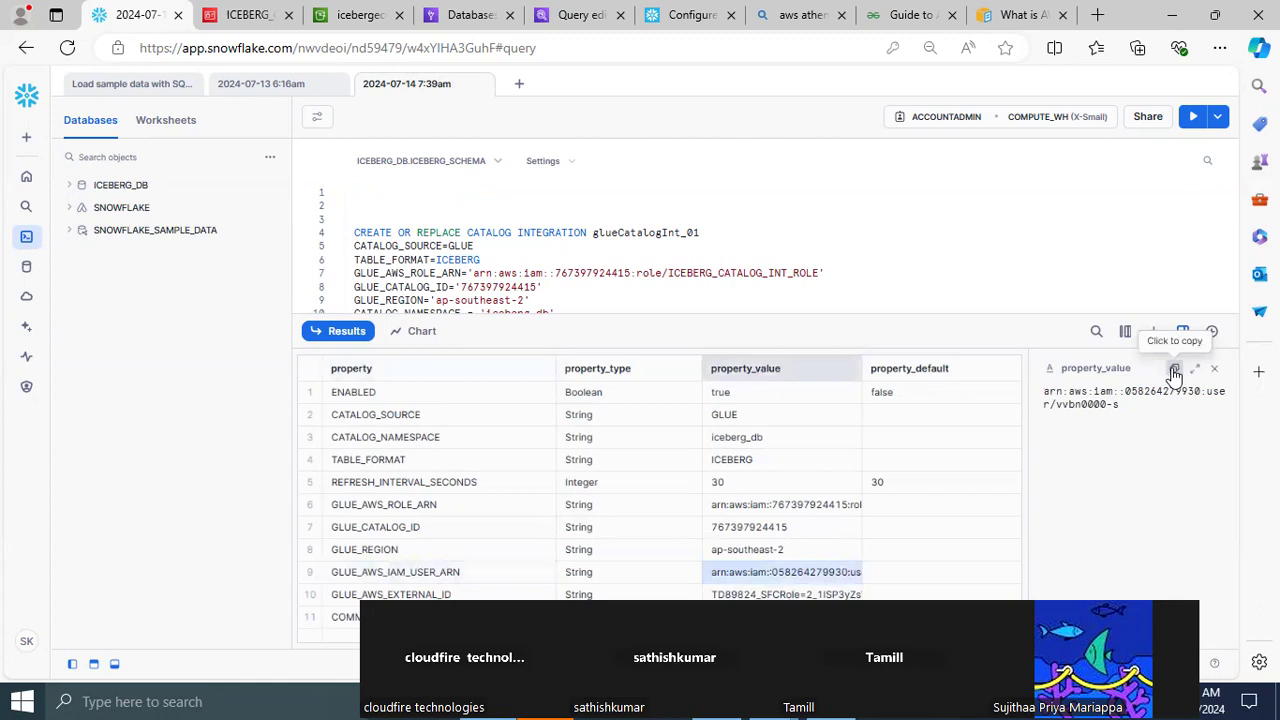
click(1175, 372)
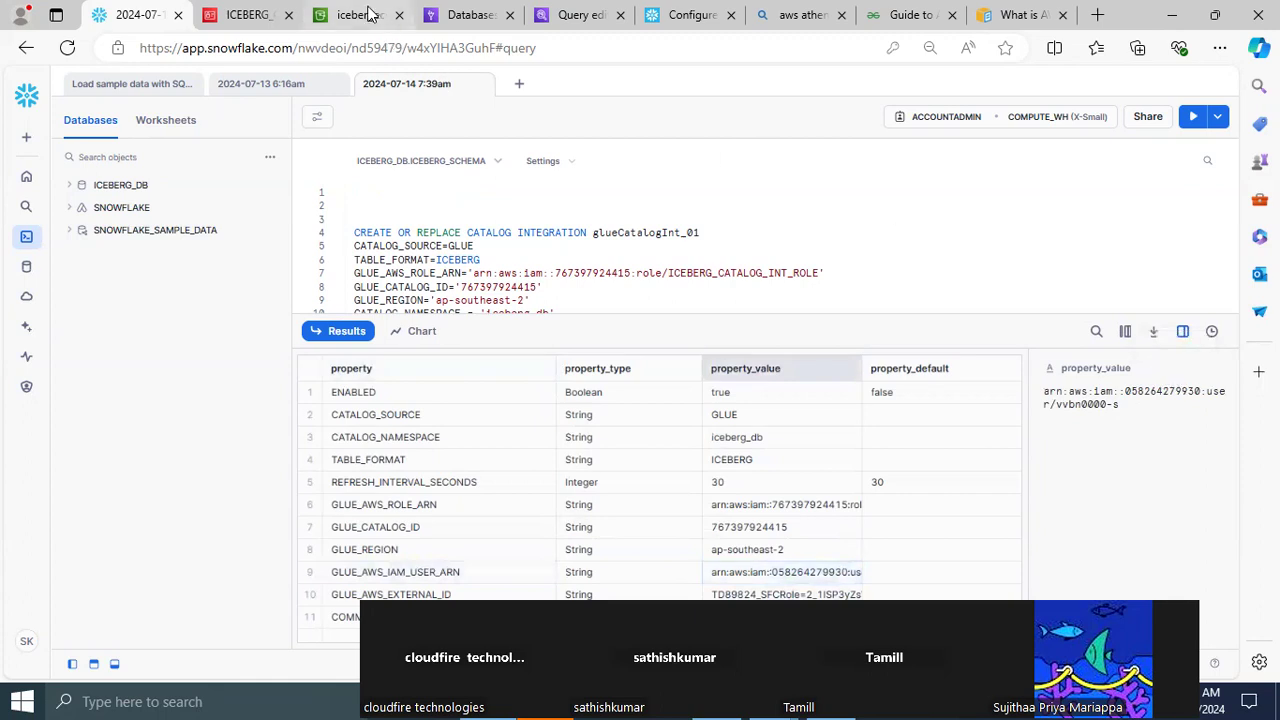
Switch to the AWS IAM console and open the trust relationships of ICEBERG_CATALOG_INT_ROLE
click(365, 14)
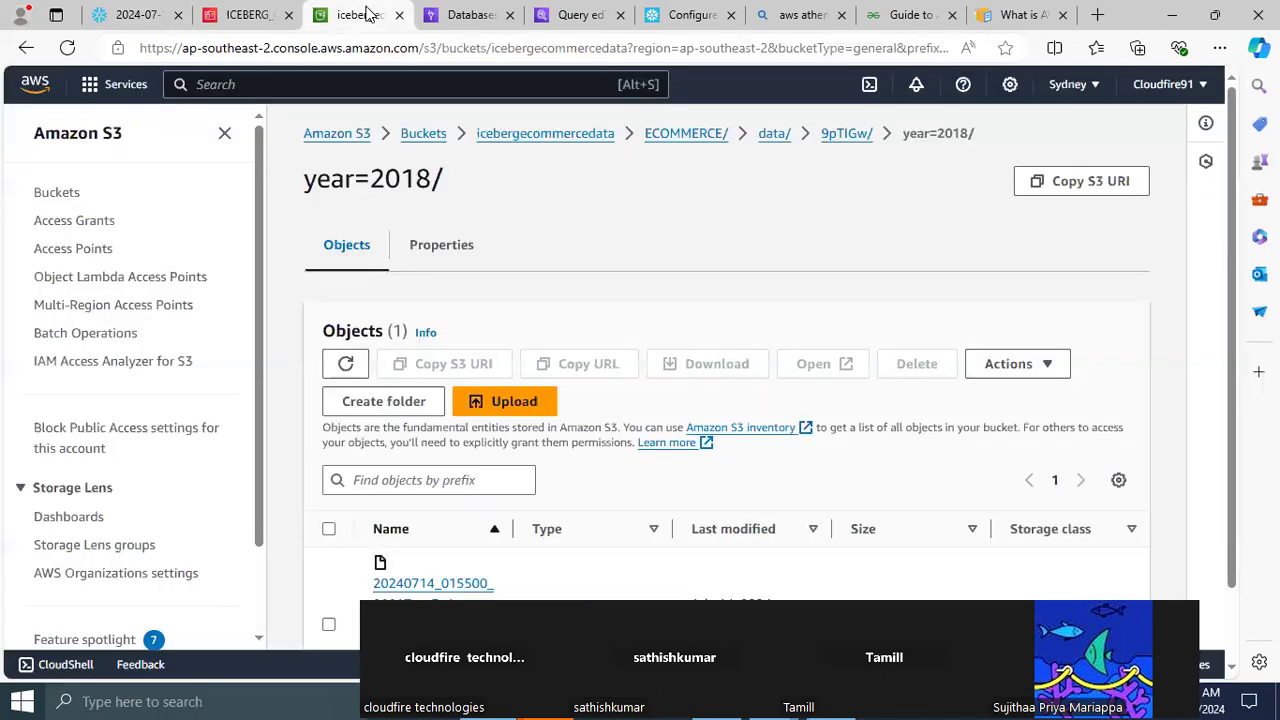
click(250, 15)
click(731, 156)
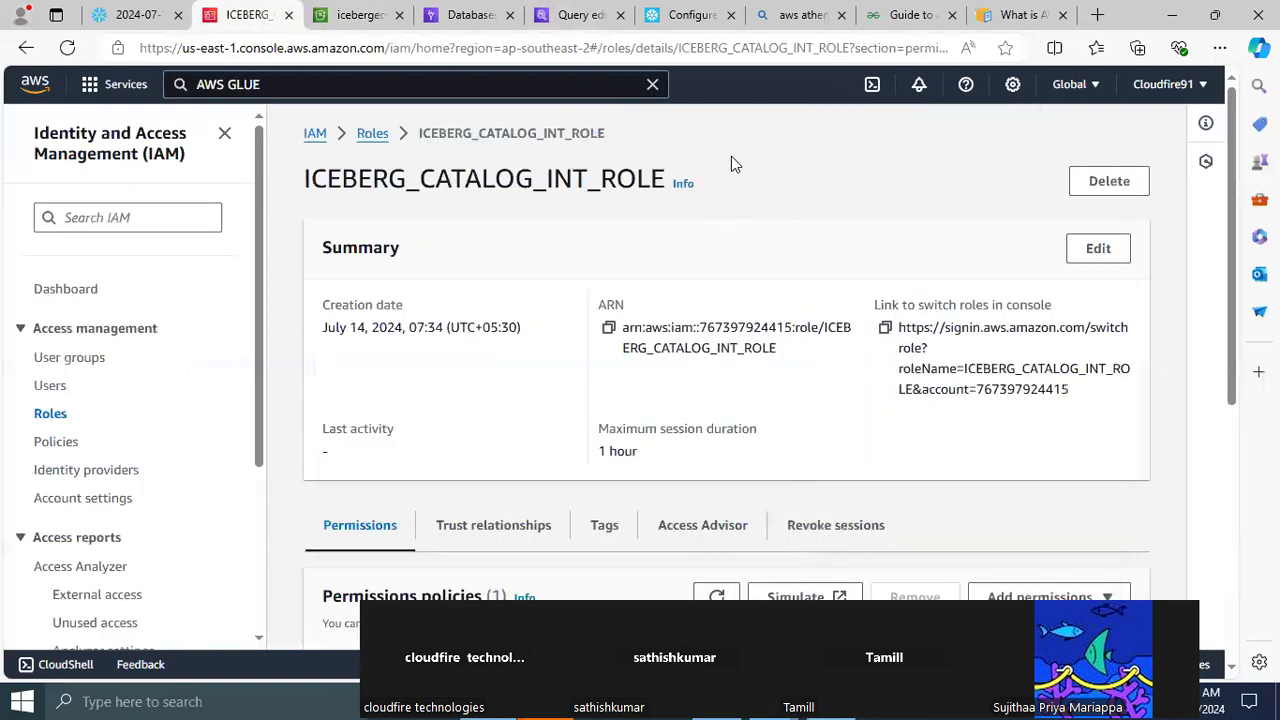
drag(1234, 343, 1238, 486)
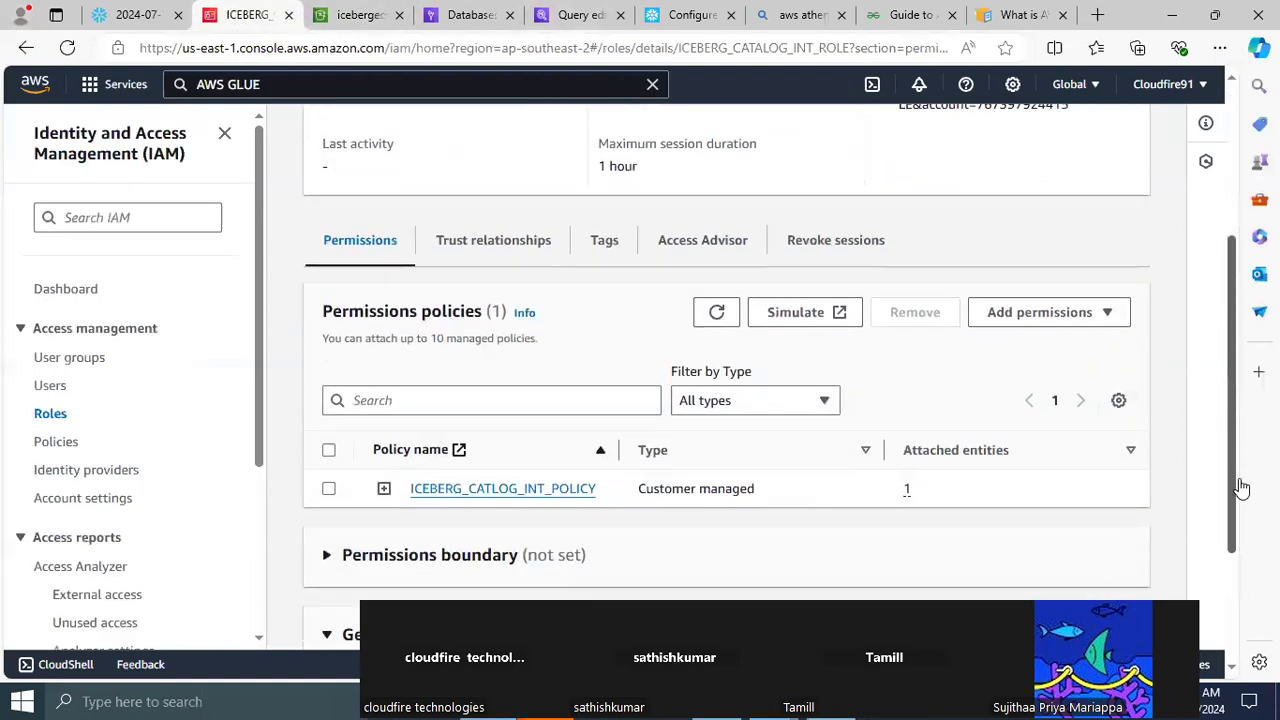
click(487, 245)
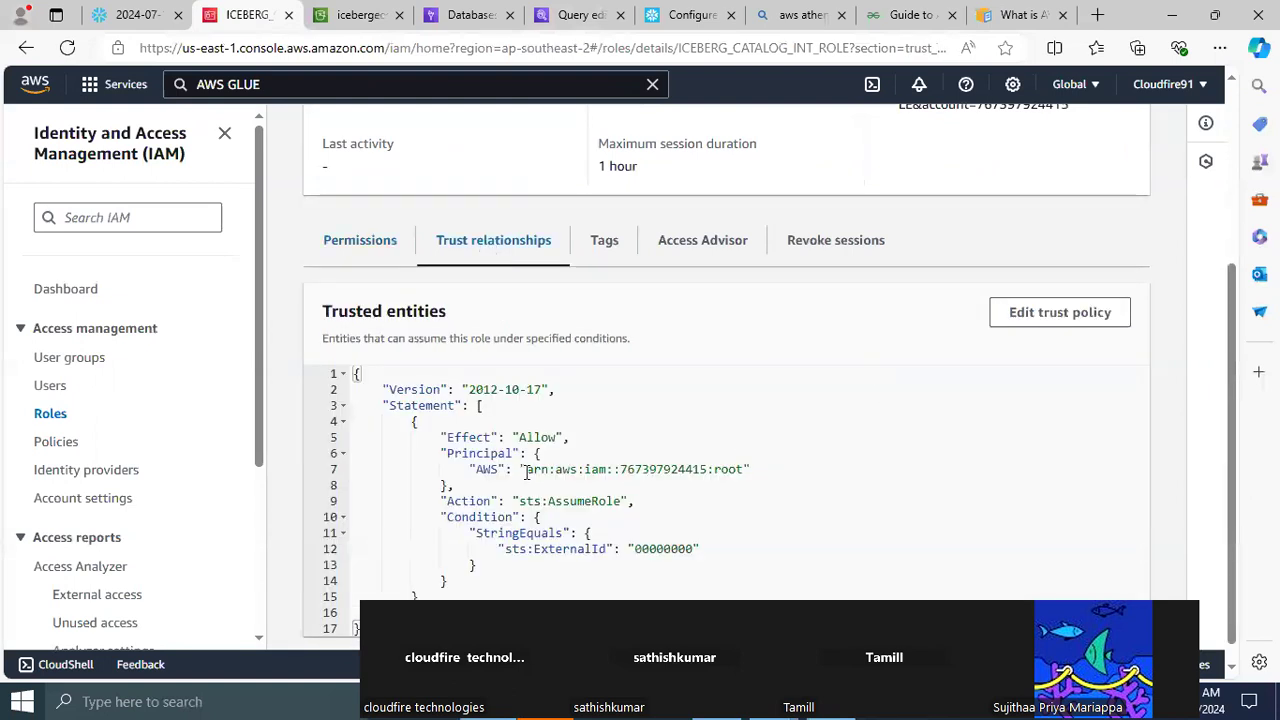
Open the ICEBERG_CATALOG_INT_ROLE trust policy for editing and replace the AWS principal ARN with the copied Snowflake IAM user ARN
drag(526, 470, 743, 474)
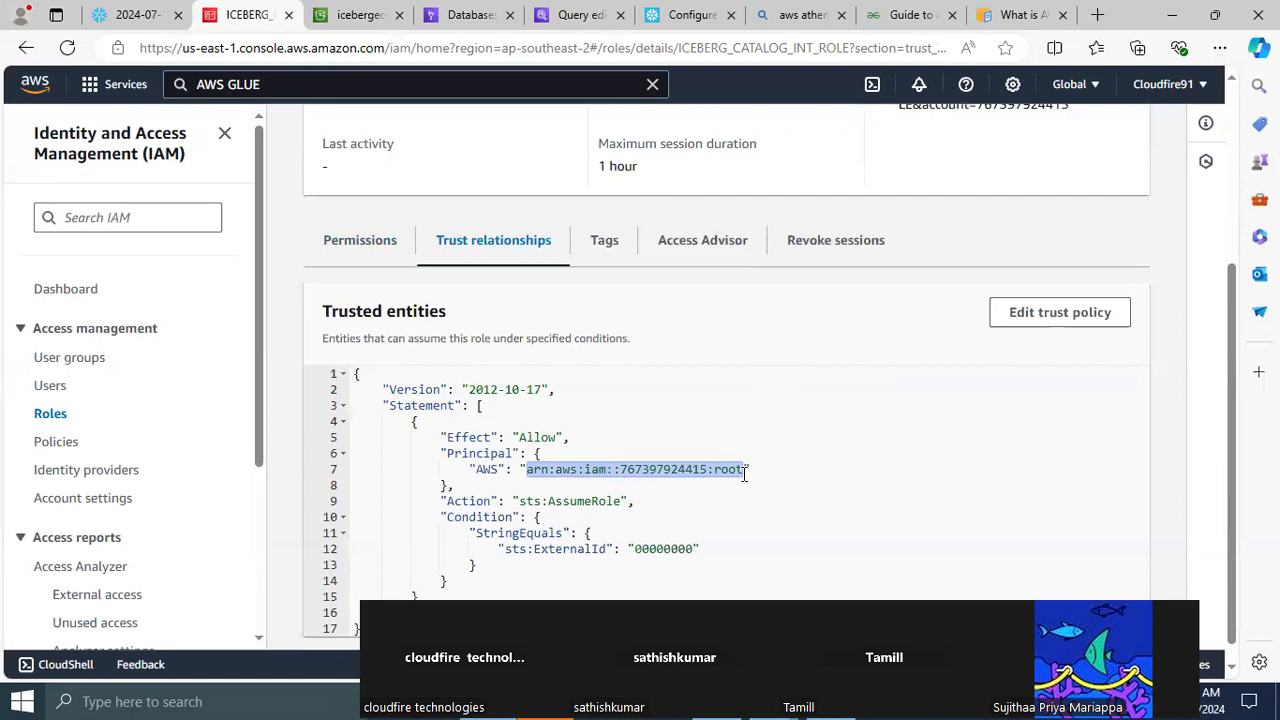
click(1046, 320)
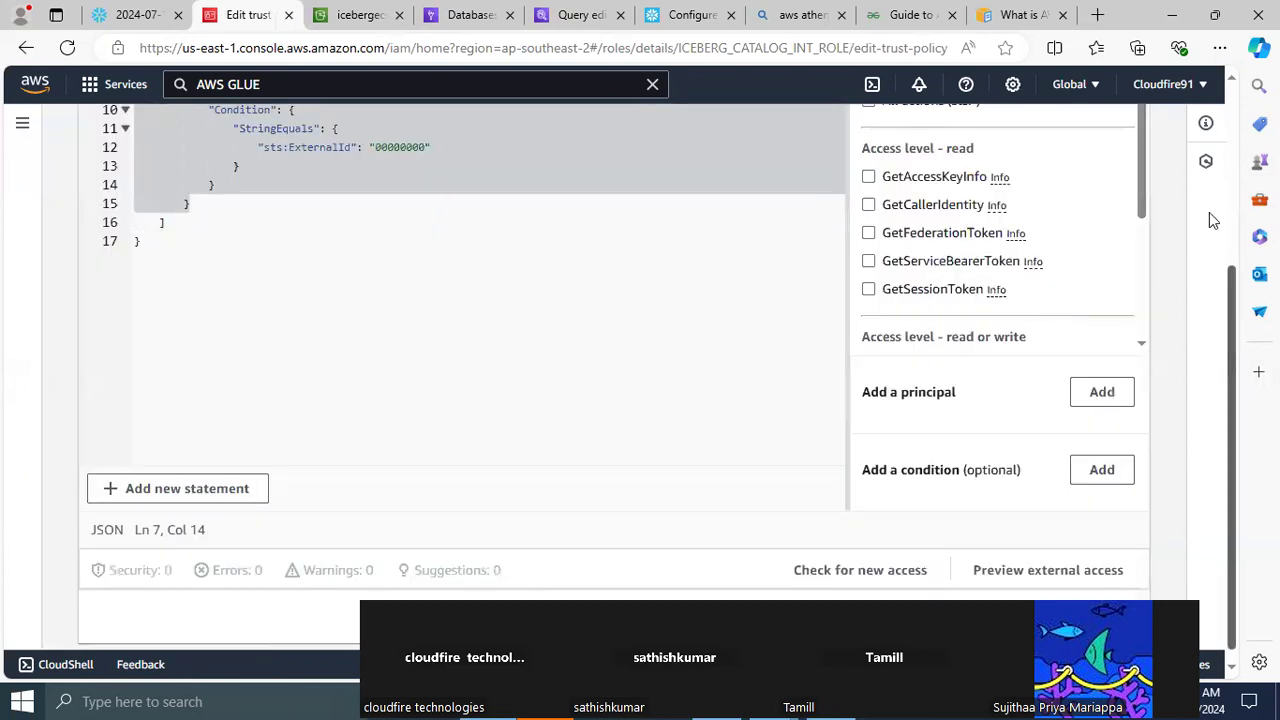
scroll(1209, 212, up, 3)
drag(282, 339, 472, 338)
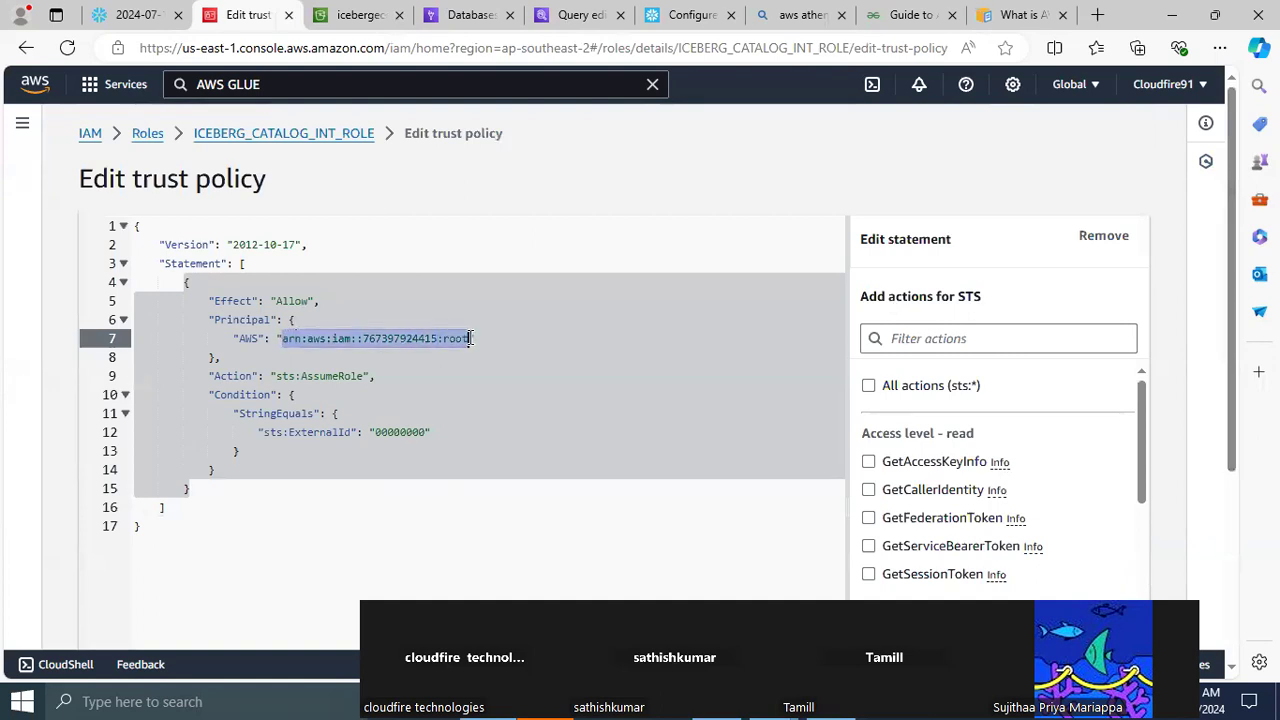
key(ctrl+v)
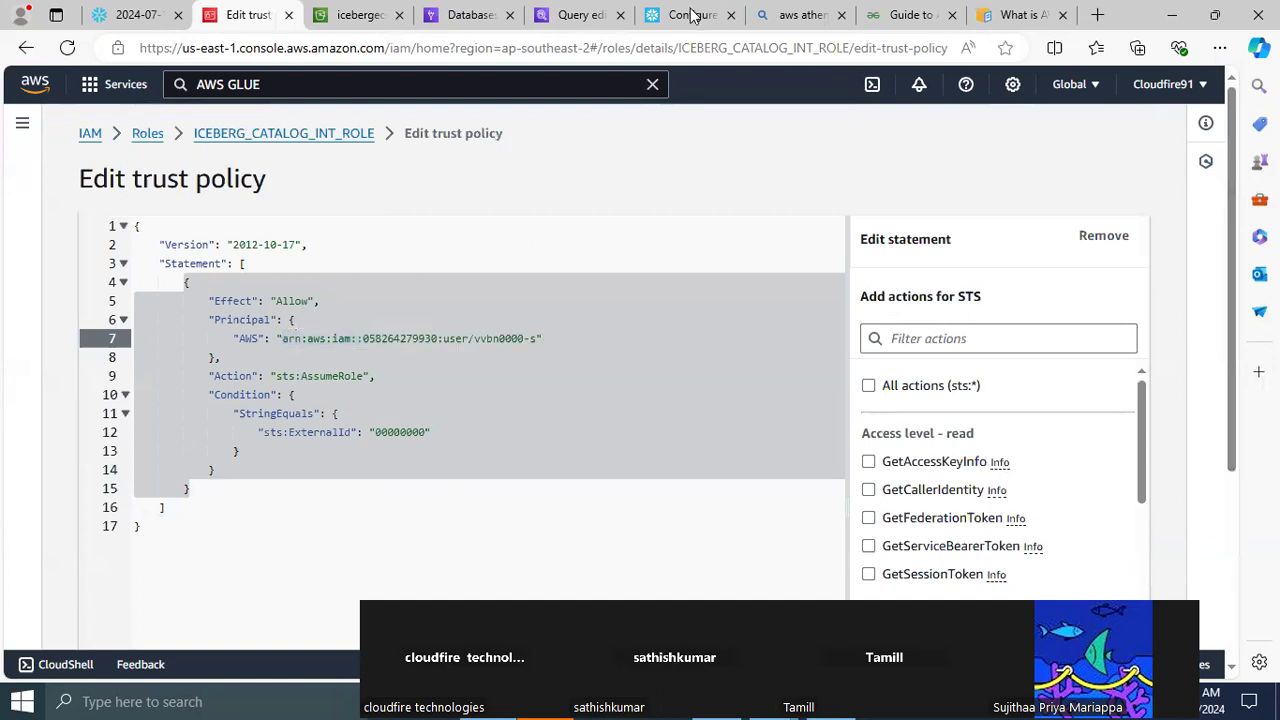
Switch to the Snowflake worksheet and copy the full GLUE_AWS_EXTERNAL_ID property value from the results
click(143, 12)
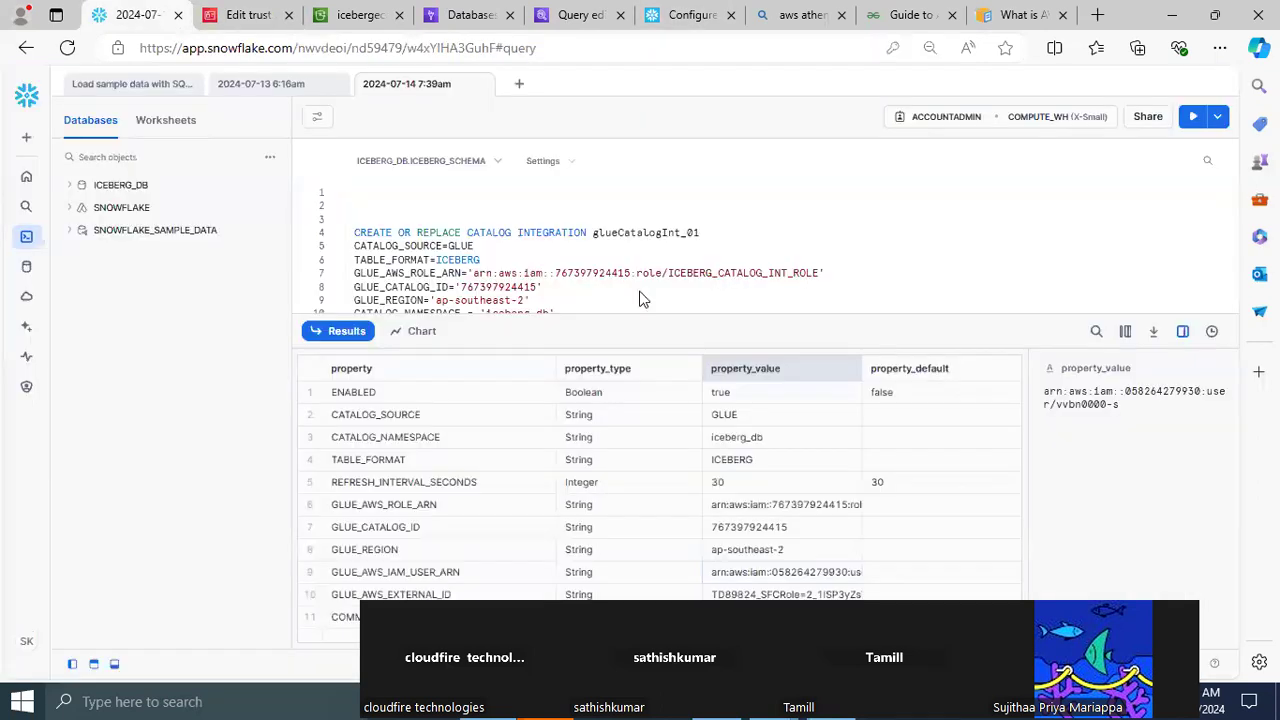
click(775, 593)
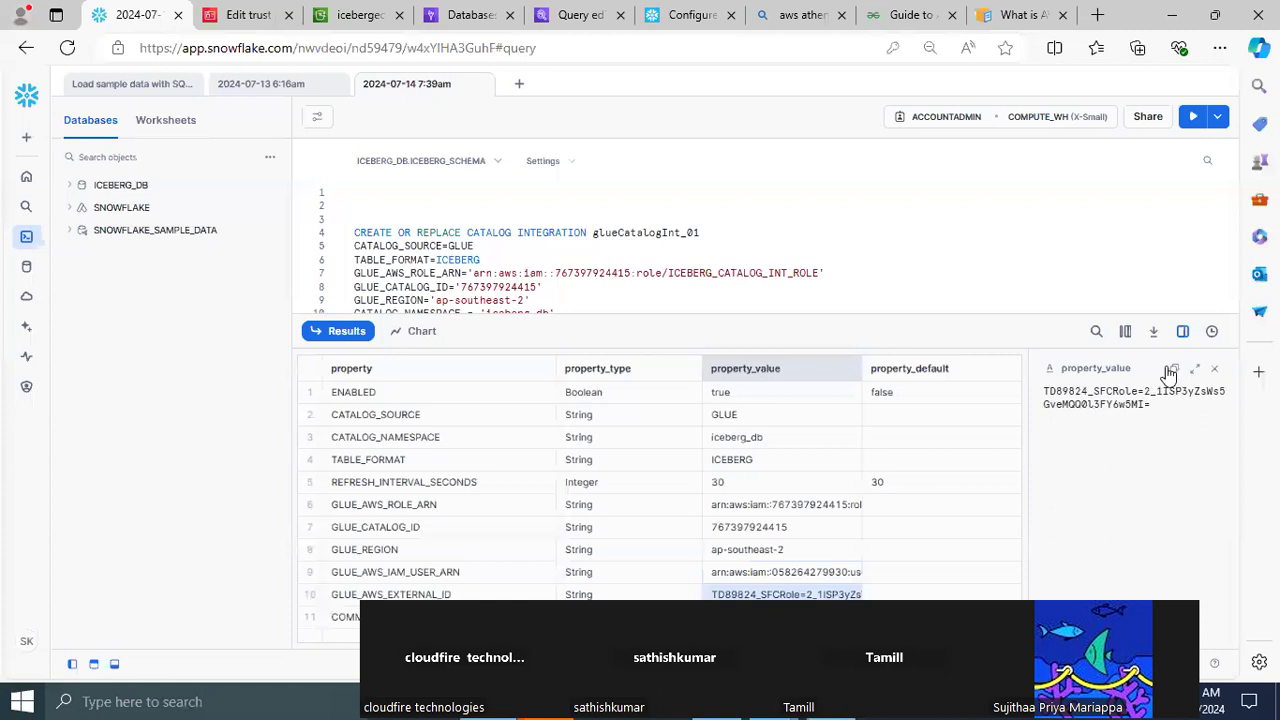
click(1172, 370)
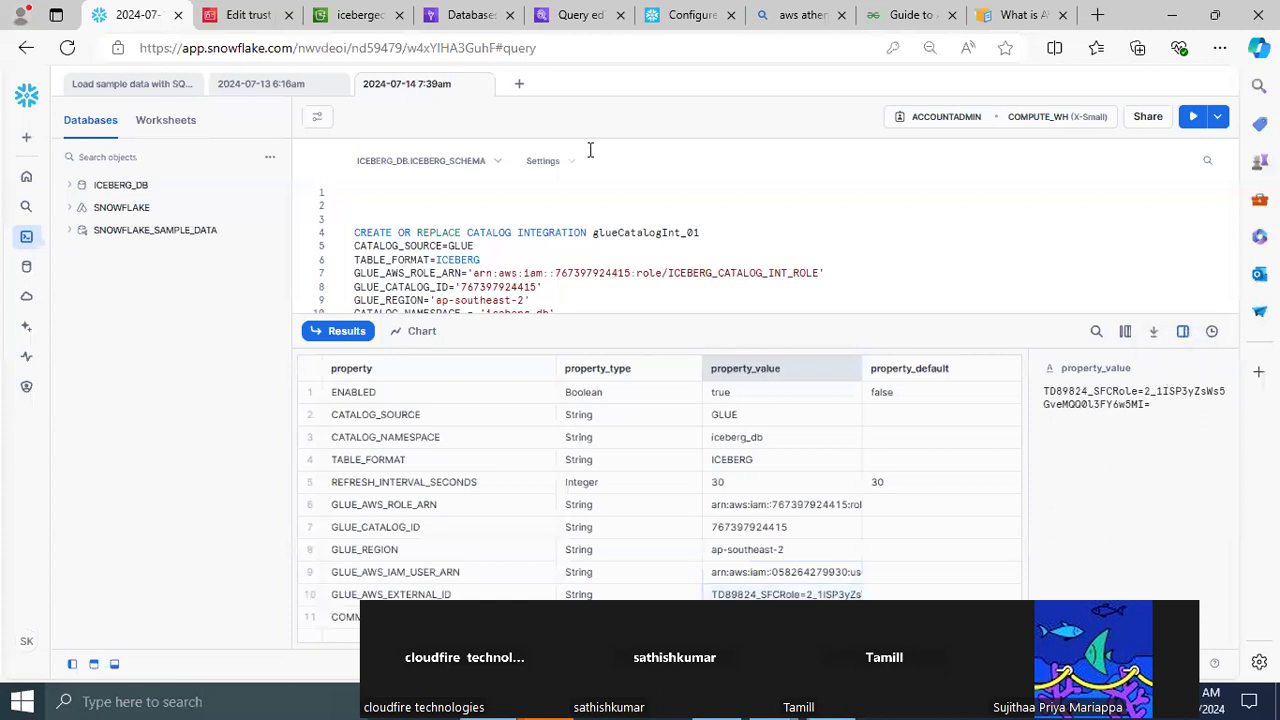
Back in the AWS trust policy editor, replace the sts:ExternalId placeholder with the copied external ID and save the policy
click(245, 14)
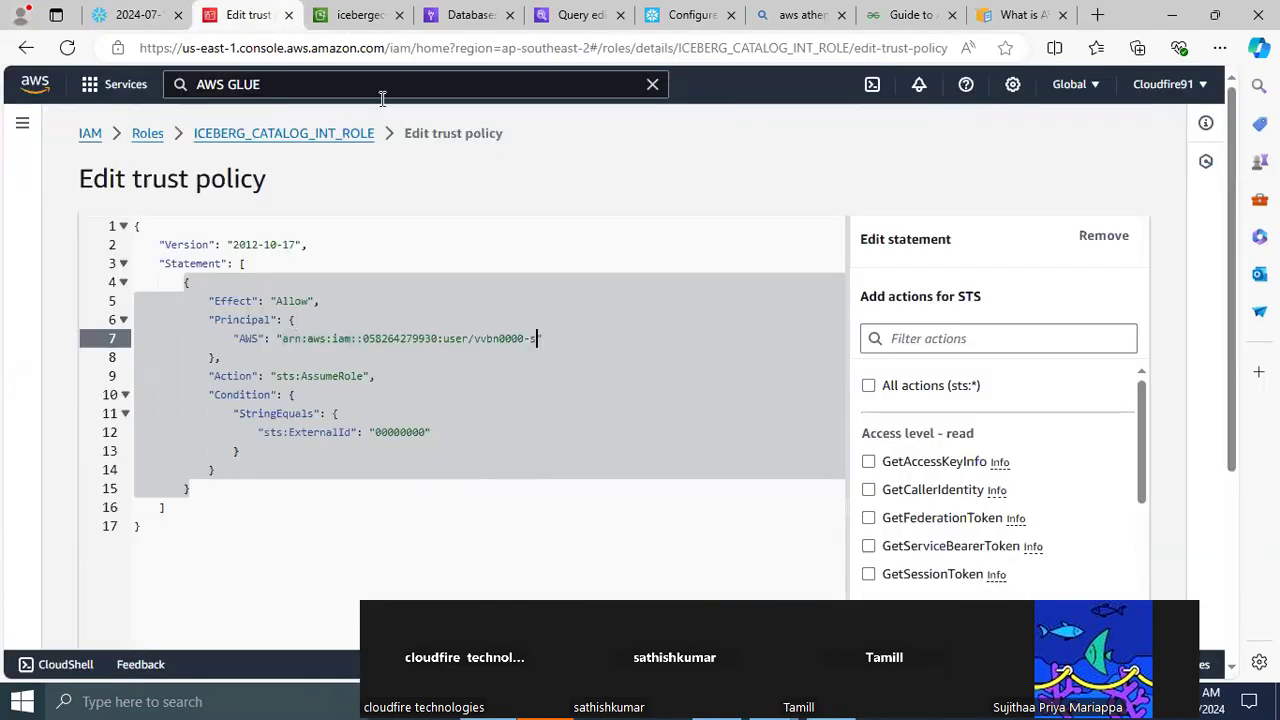
click(374, 432)
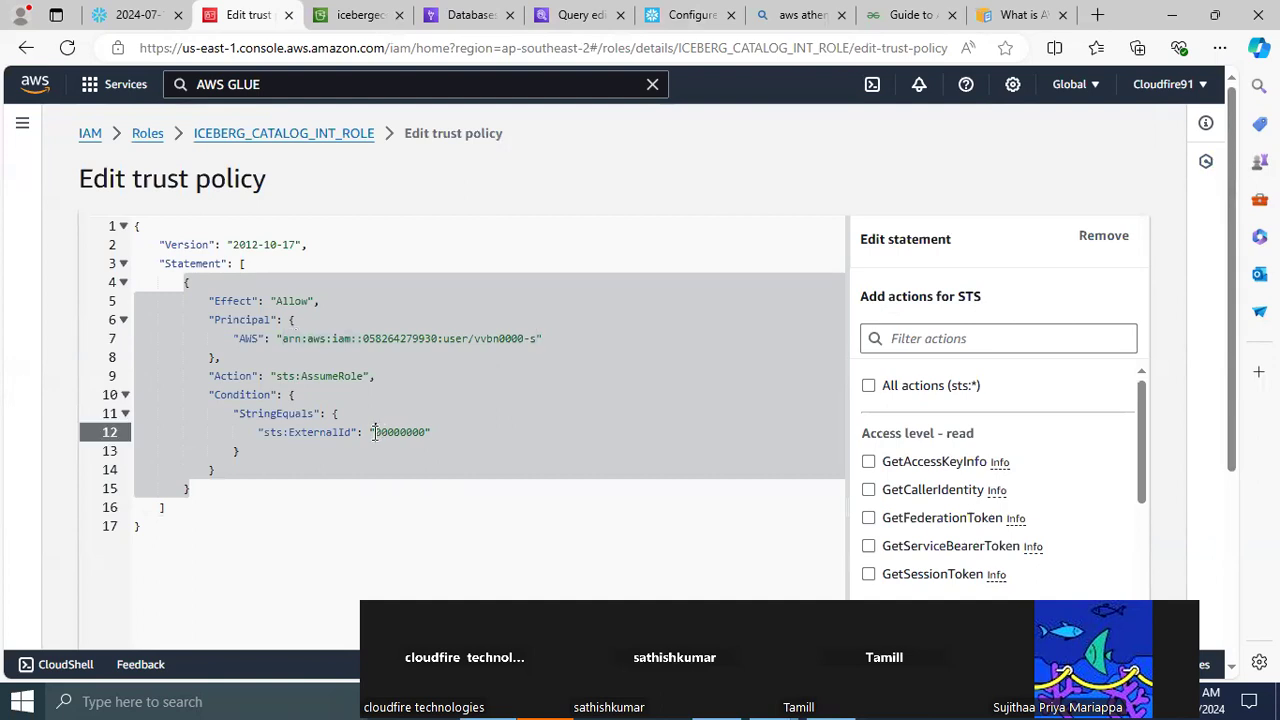
double_click(413, 432)
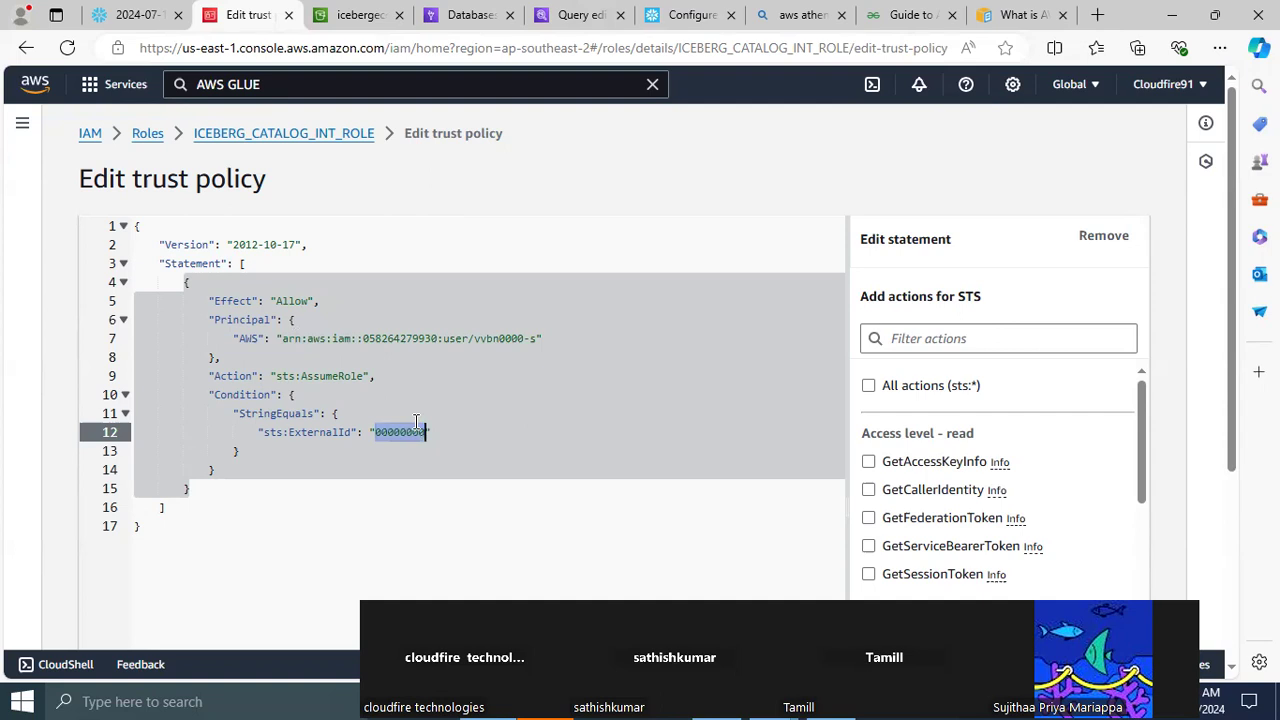
key(ctrl+v)
drag(1236, 340, 1238, 543)
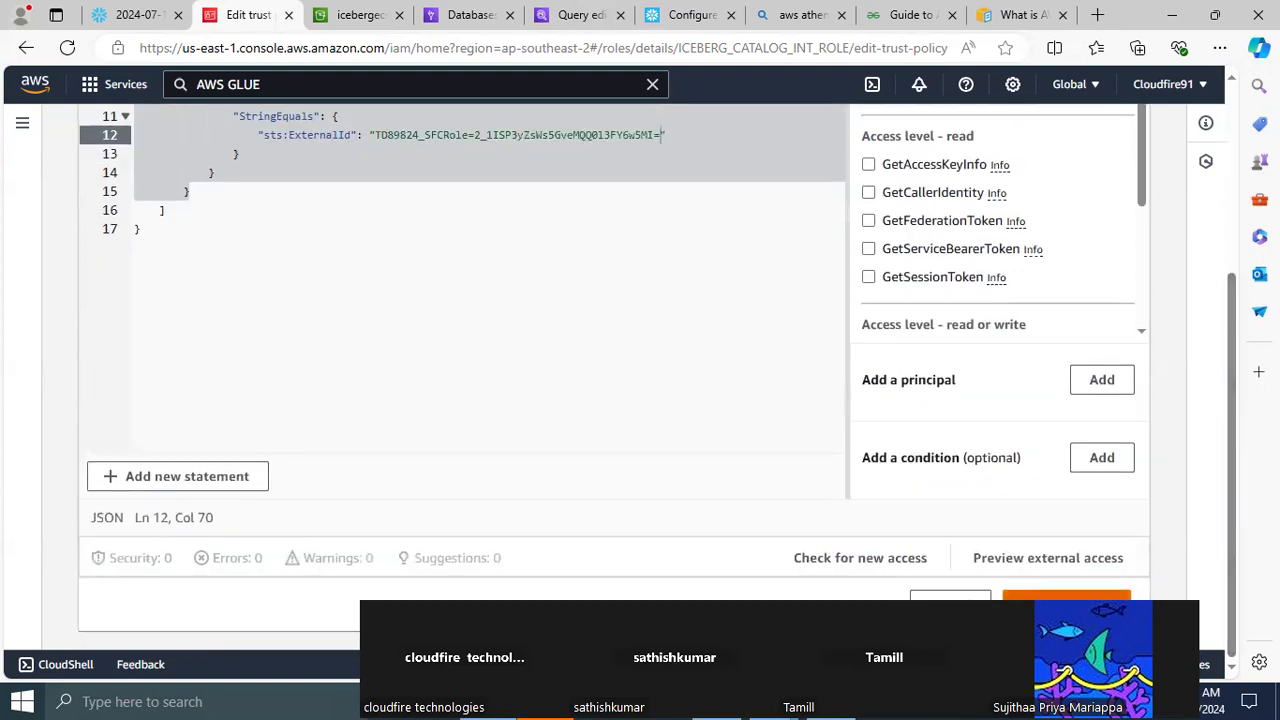
click(1066, 597)
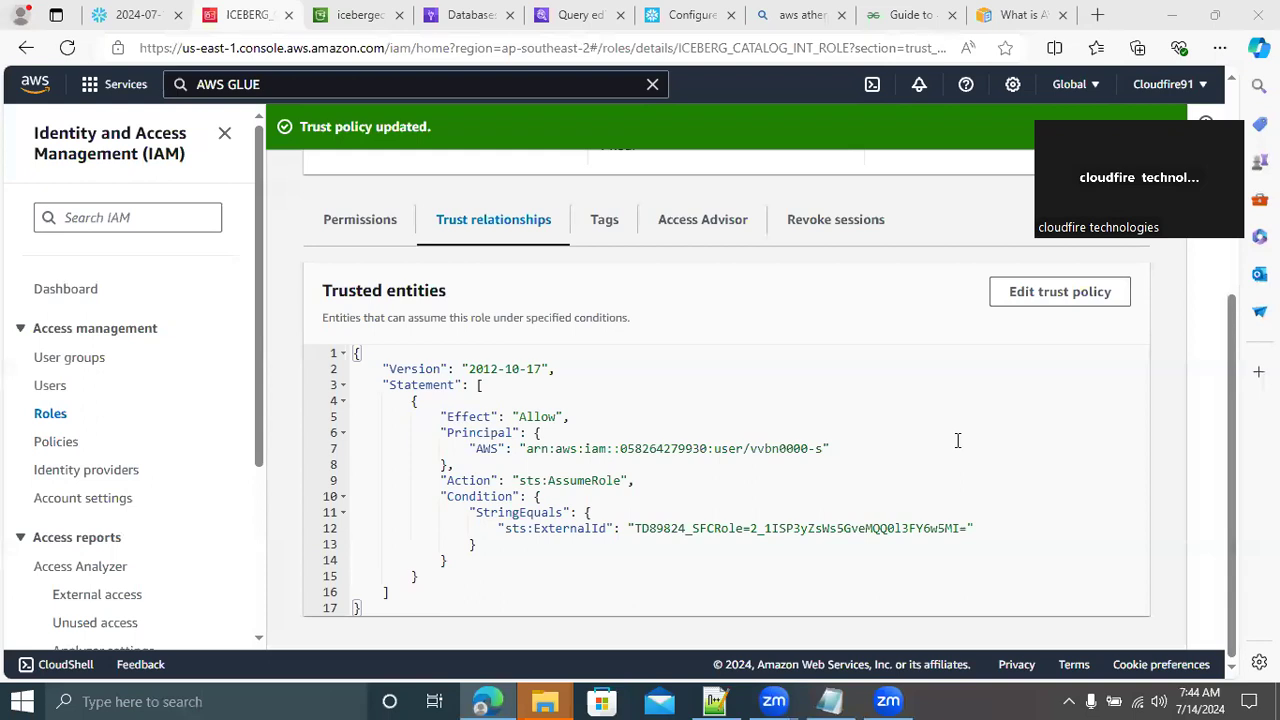
click(135, 17)
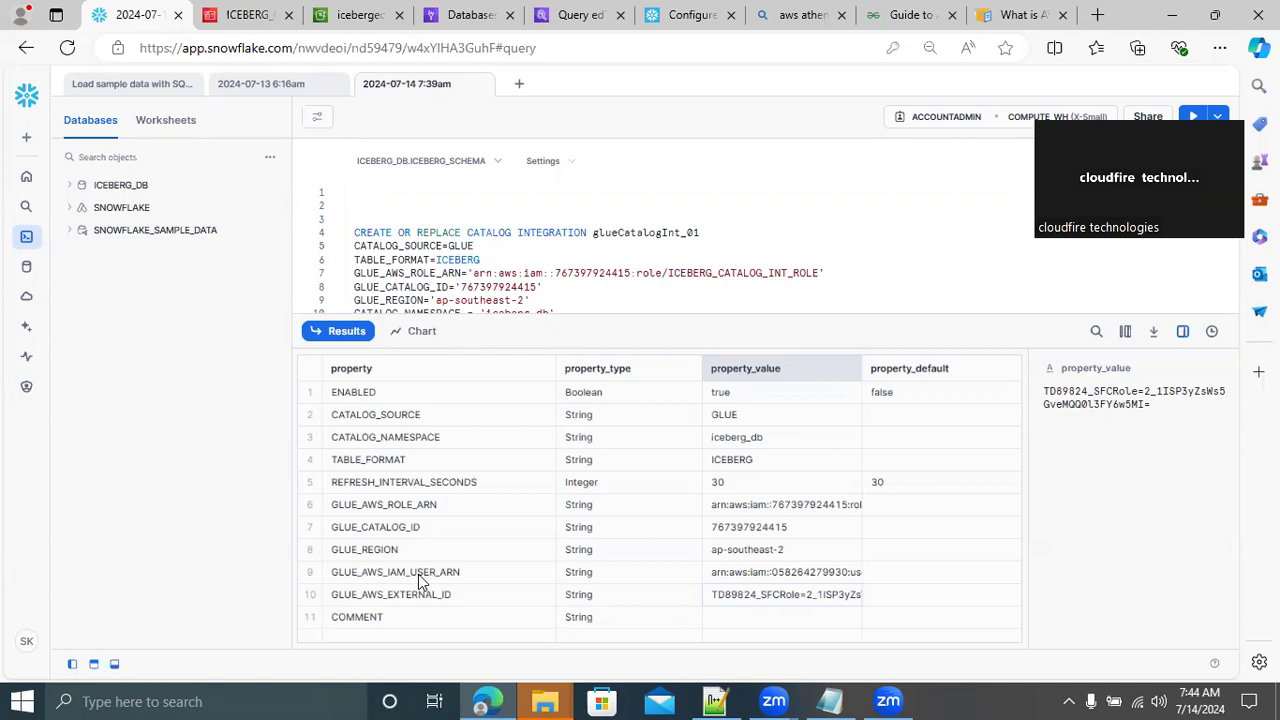
click(250, 16)
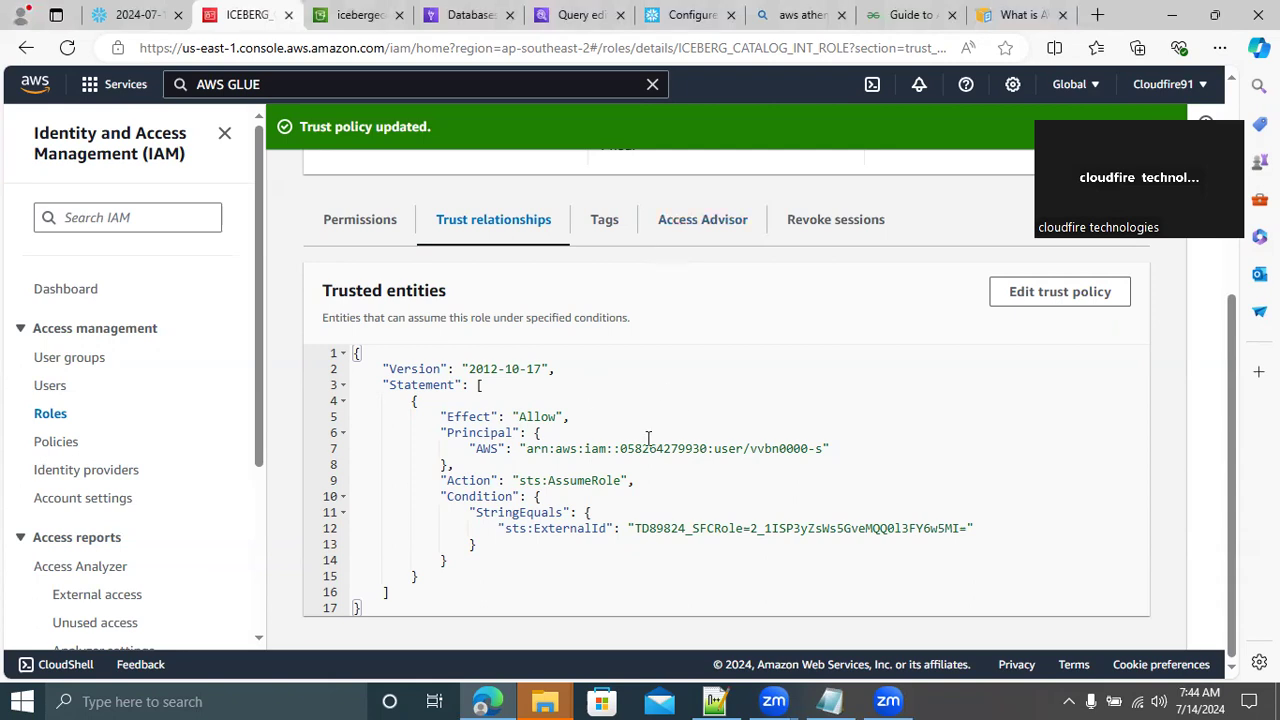
Switch to Notepad++ and add the heading "STEP4: CONFIGURING AN EXTERNAL VOLUME" above the CREATING EXTERNAL VOLUME section
click(727, 698)
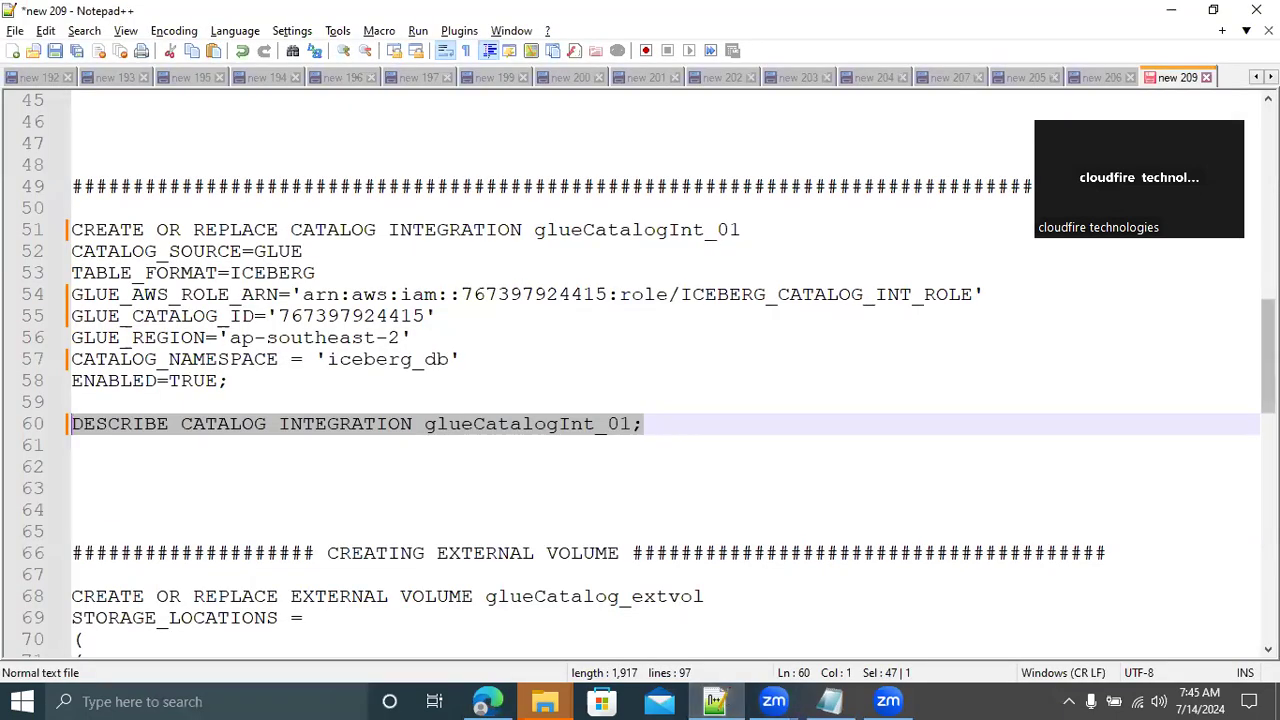
scroll(640, 370, up, 15)
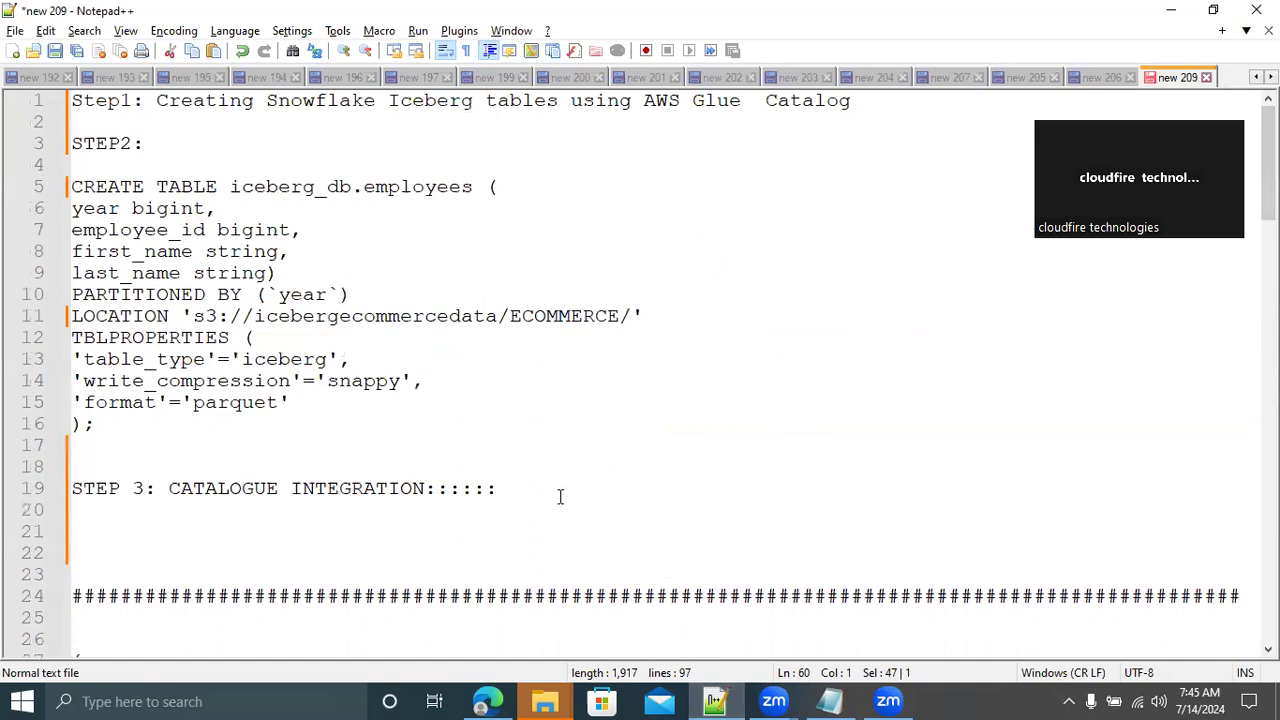
drag(1268, 160, 1268, 391)
click(137, 305)
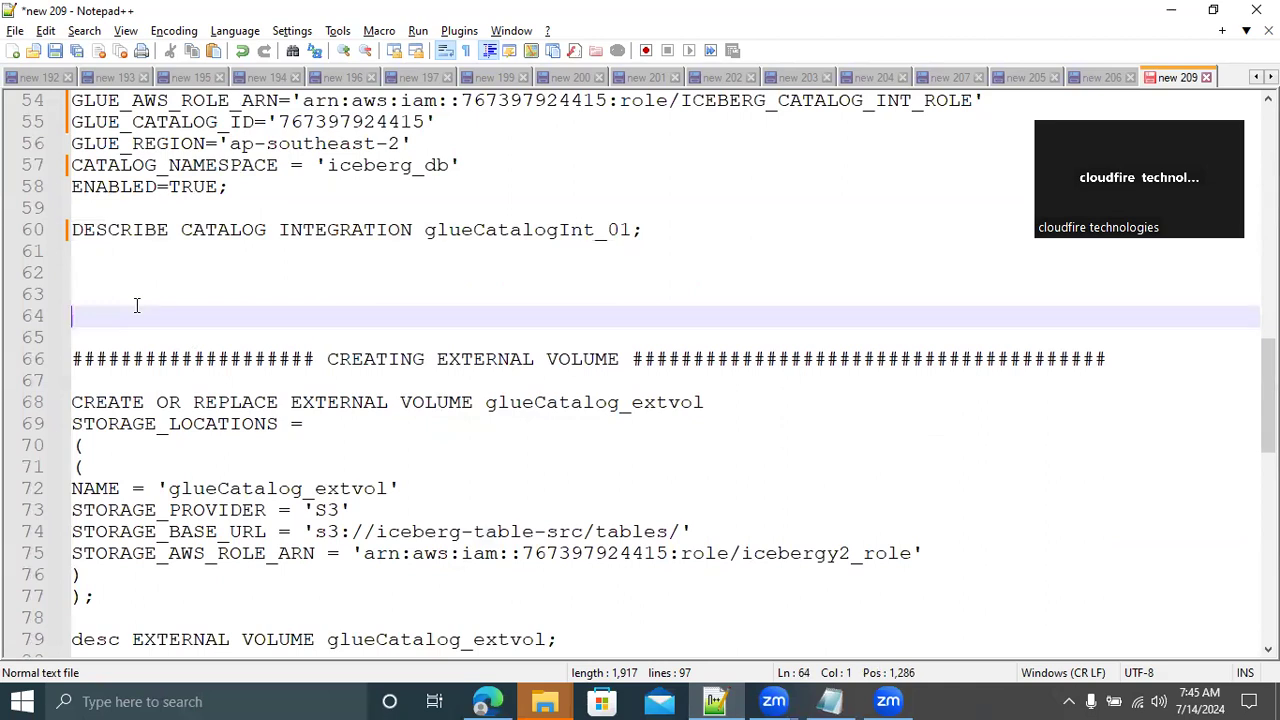
text(ste)
key(BackSpace)
key(BackSpace)
key(BackSpace)
key(BackSpace)
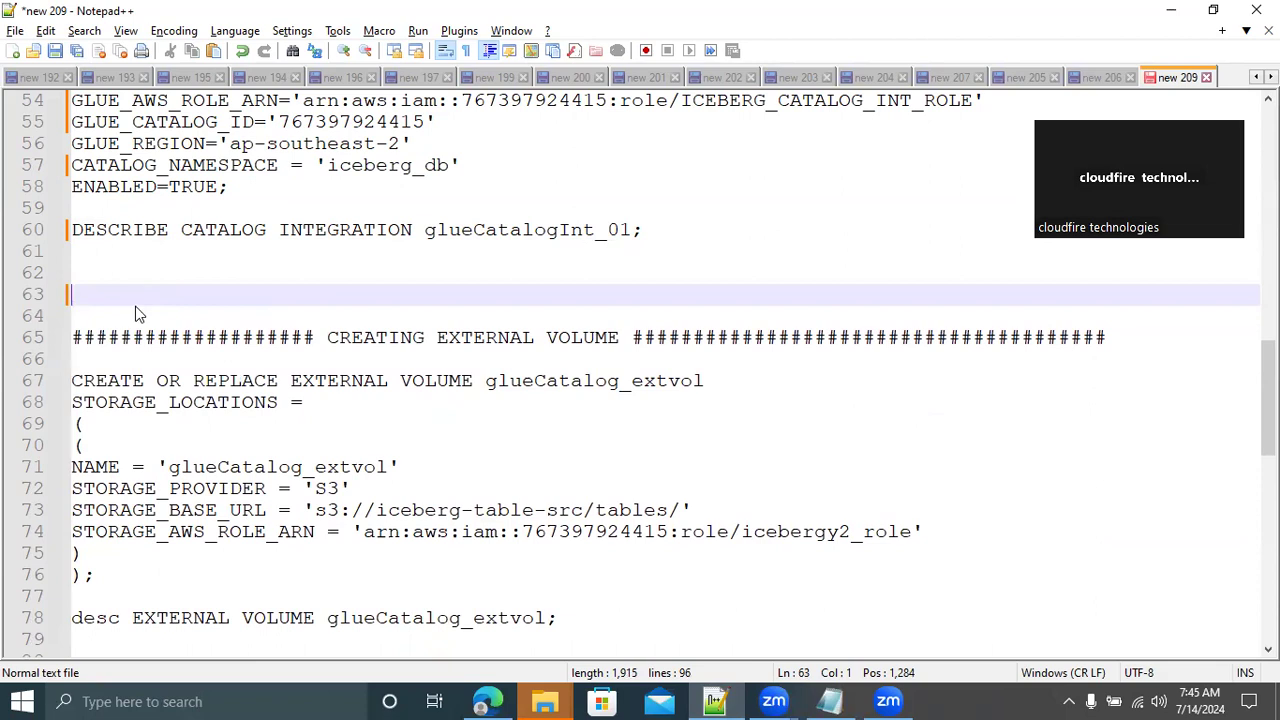
text(STEP4: CONFIGURING AN EXTERNAL VOLUME)
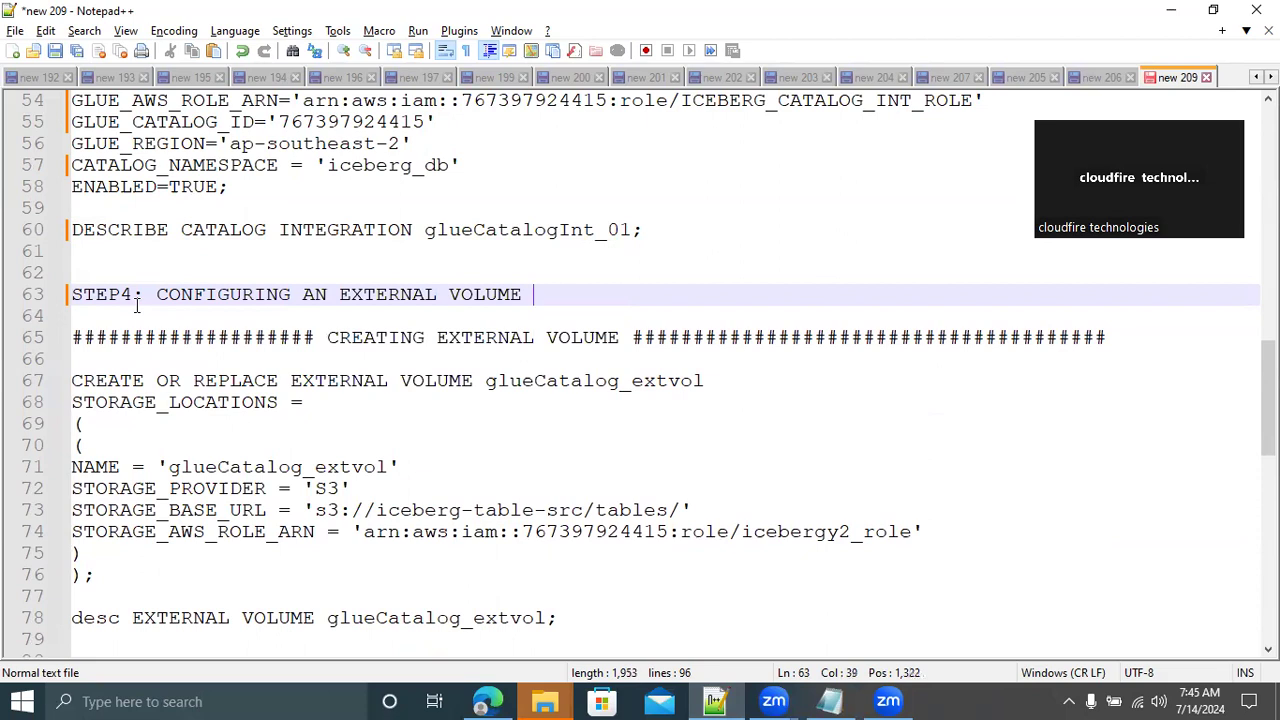
text( -[)
Extend the STEP4 heading with the text "-POINT TO YOUR GLUE MANAGED S3-PATH"
key(BackSpace)
text(POINT TO YOUR)
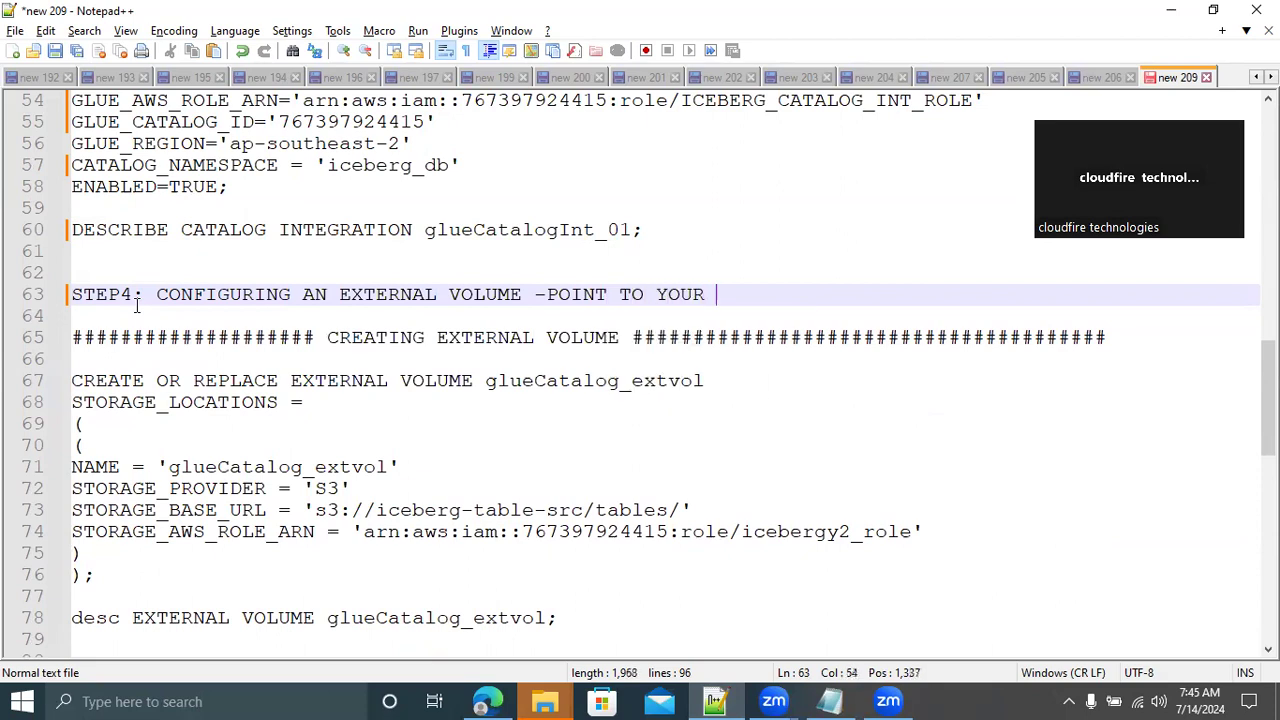
text( GLUE)
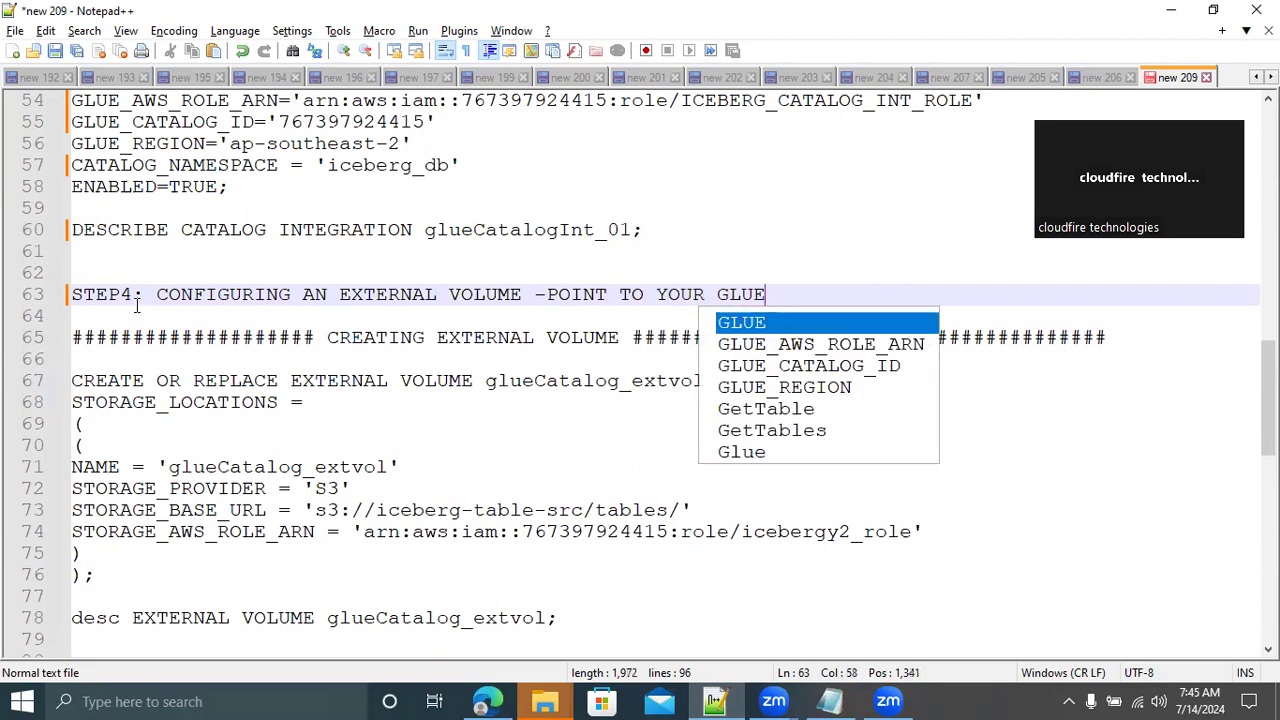
text( MANAGED )
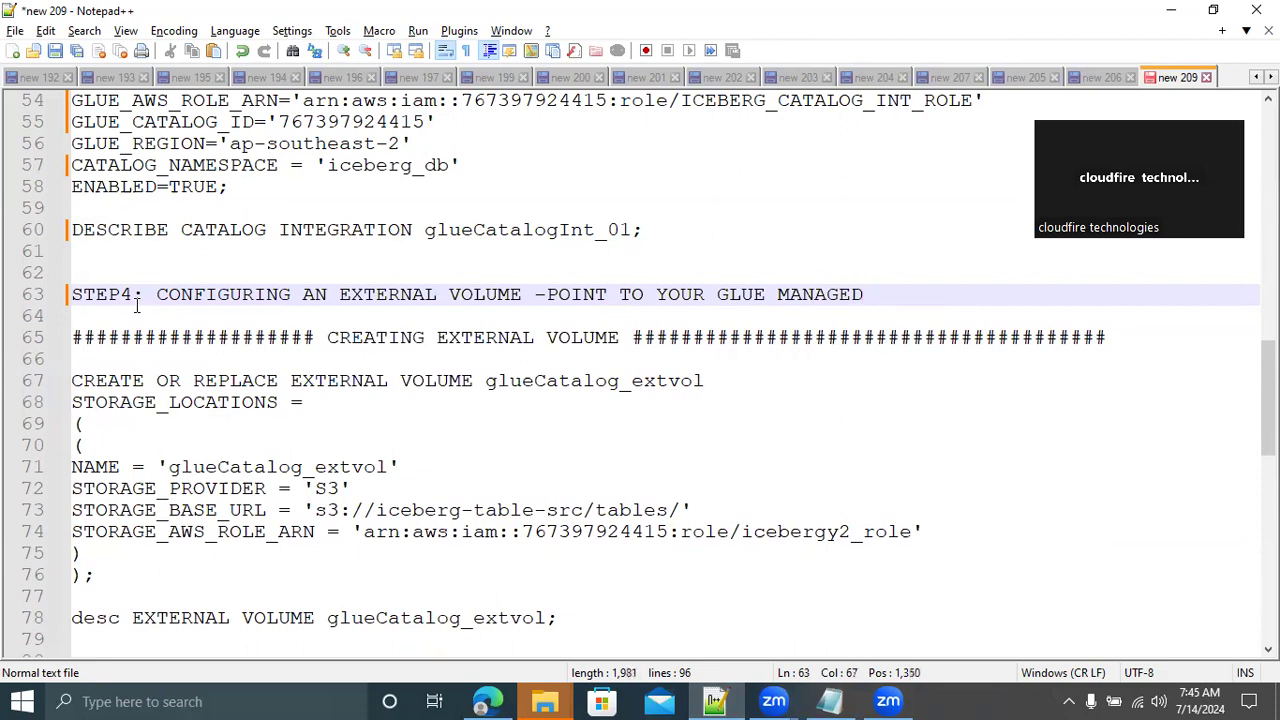
text(S3)
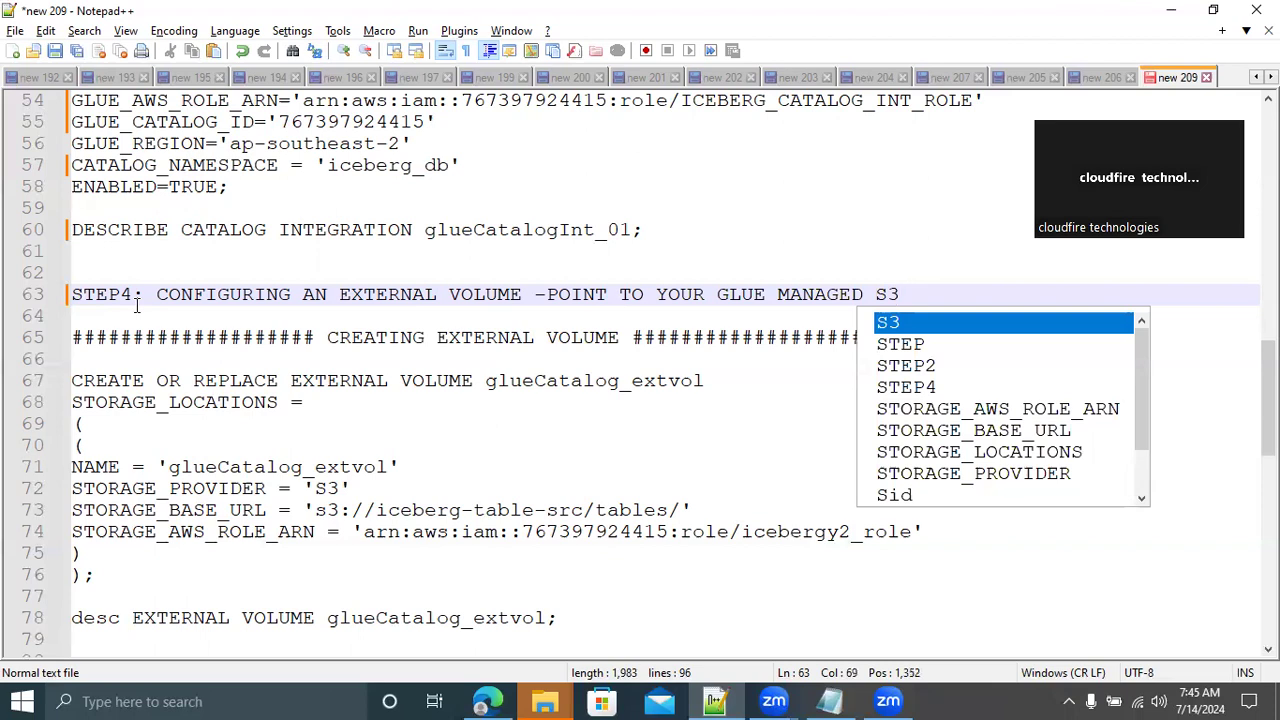
text(-PATH)
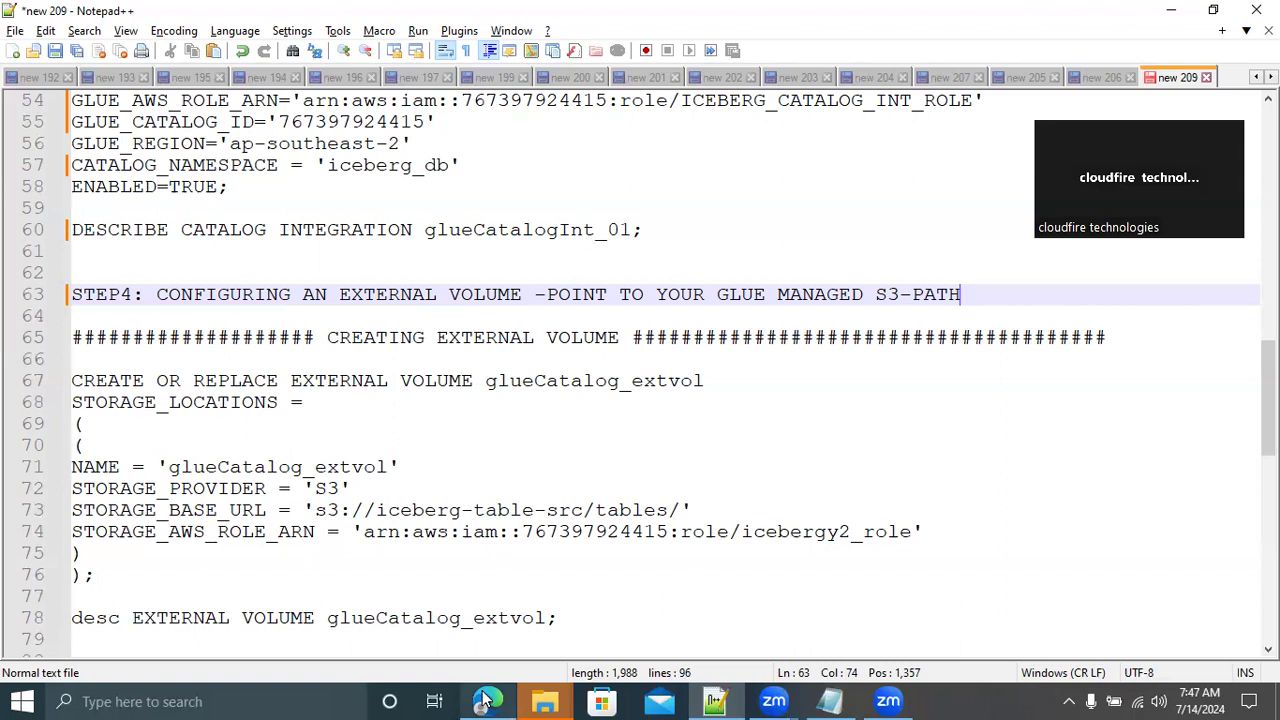
Switch to the AWS IAM console and filter the list of roles by "ICEBERG"
mouse_move(486, 698)
click(478, 621)
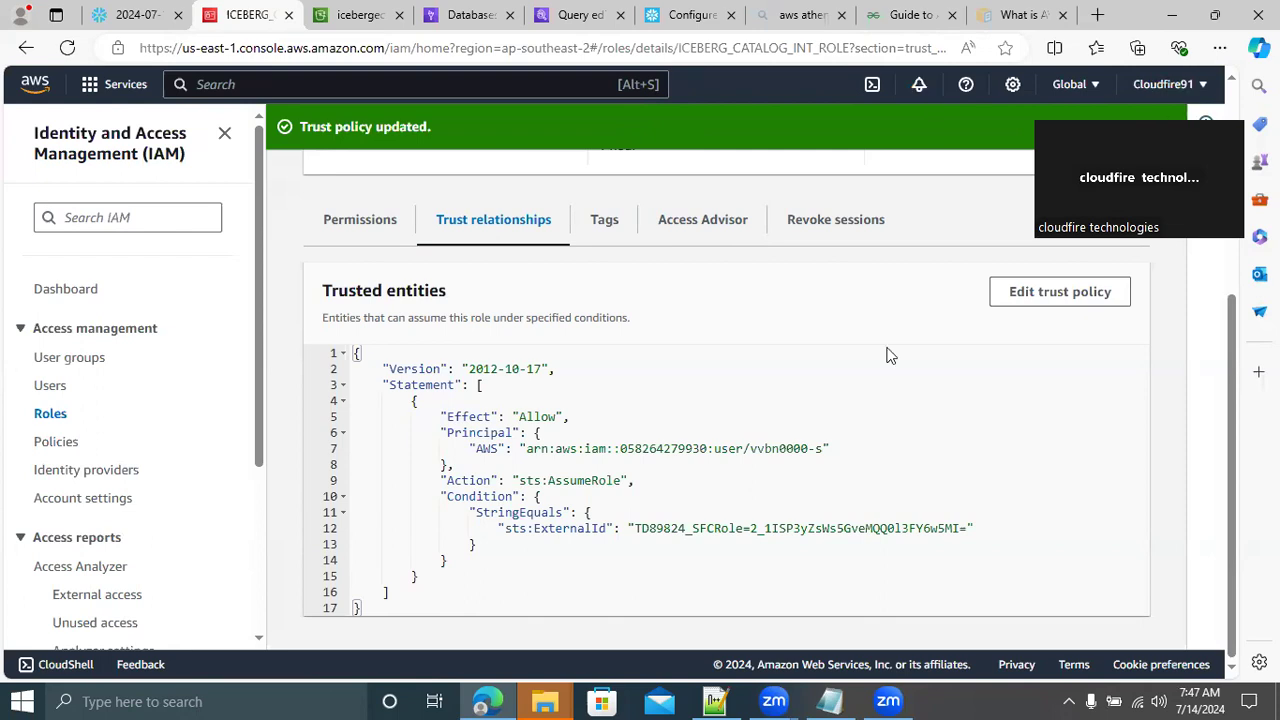
drag(1232, 397, 1232, 391)
scroll(726, 376, up, 3)
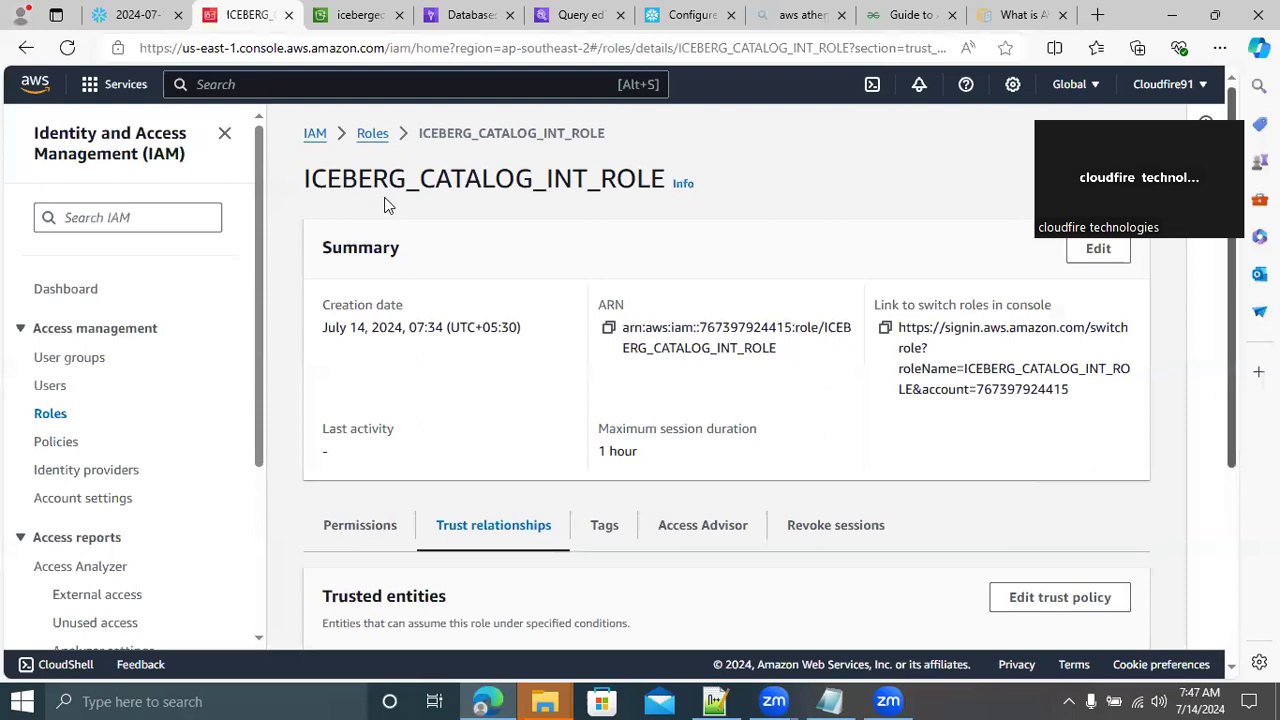
click(50, 414)
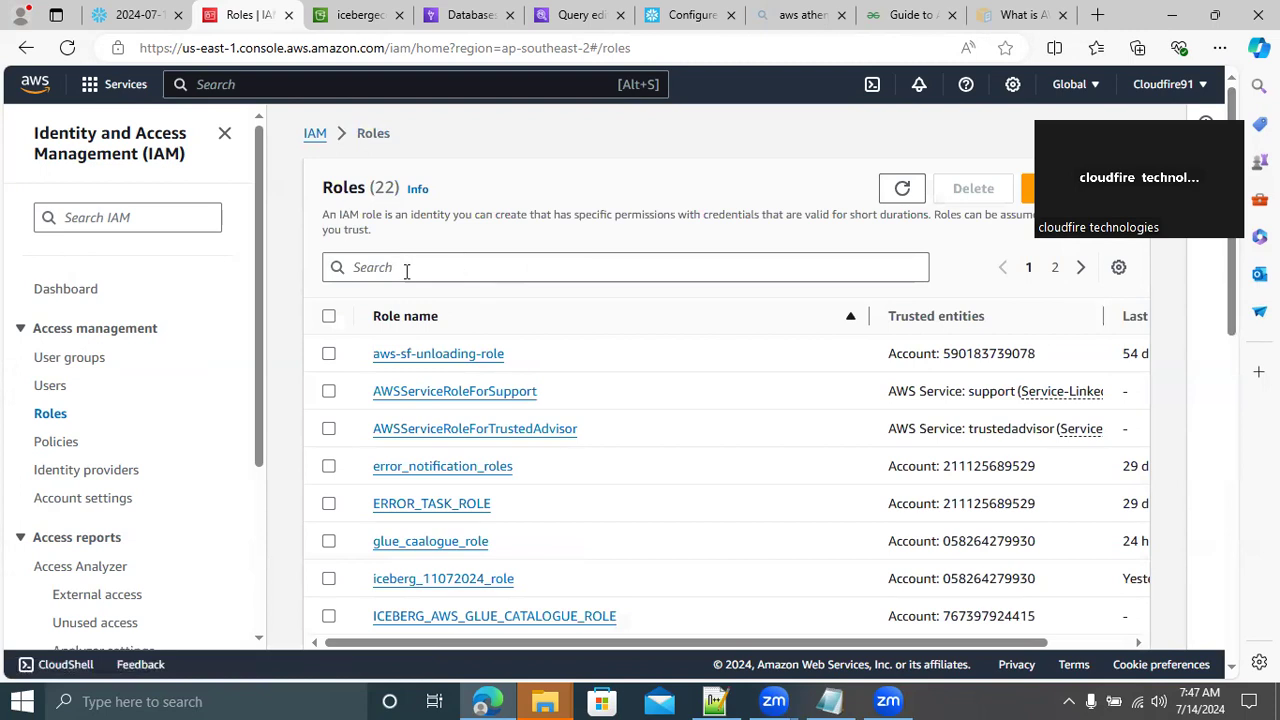
click(385, 267)
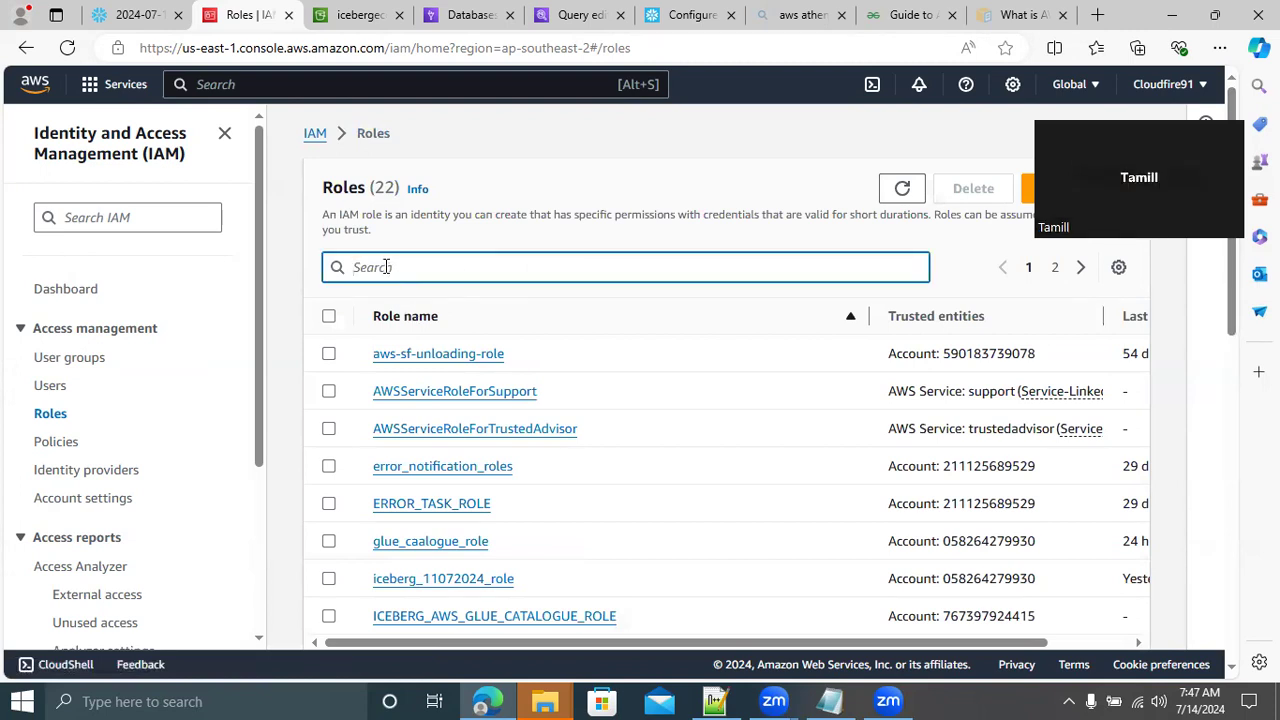
text(ICEBERG)
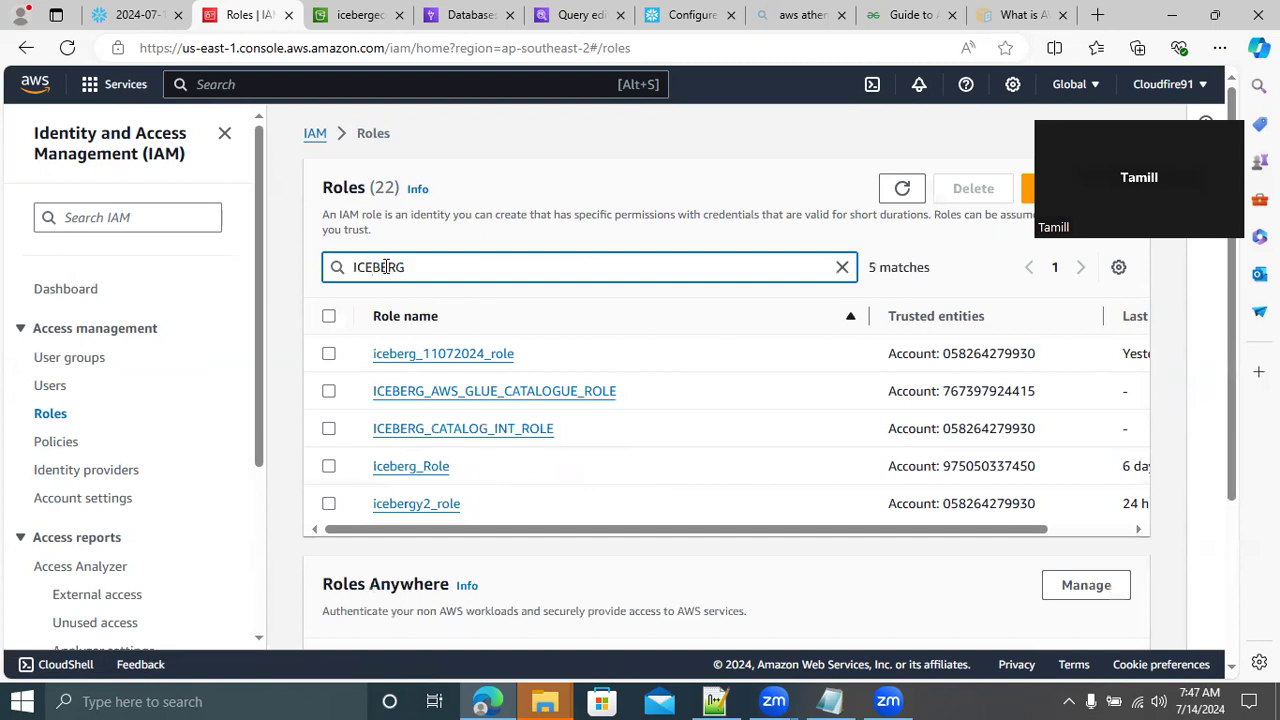
text(_AWS)
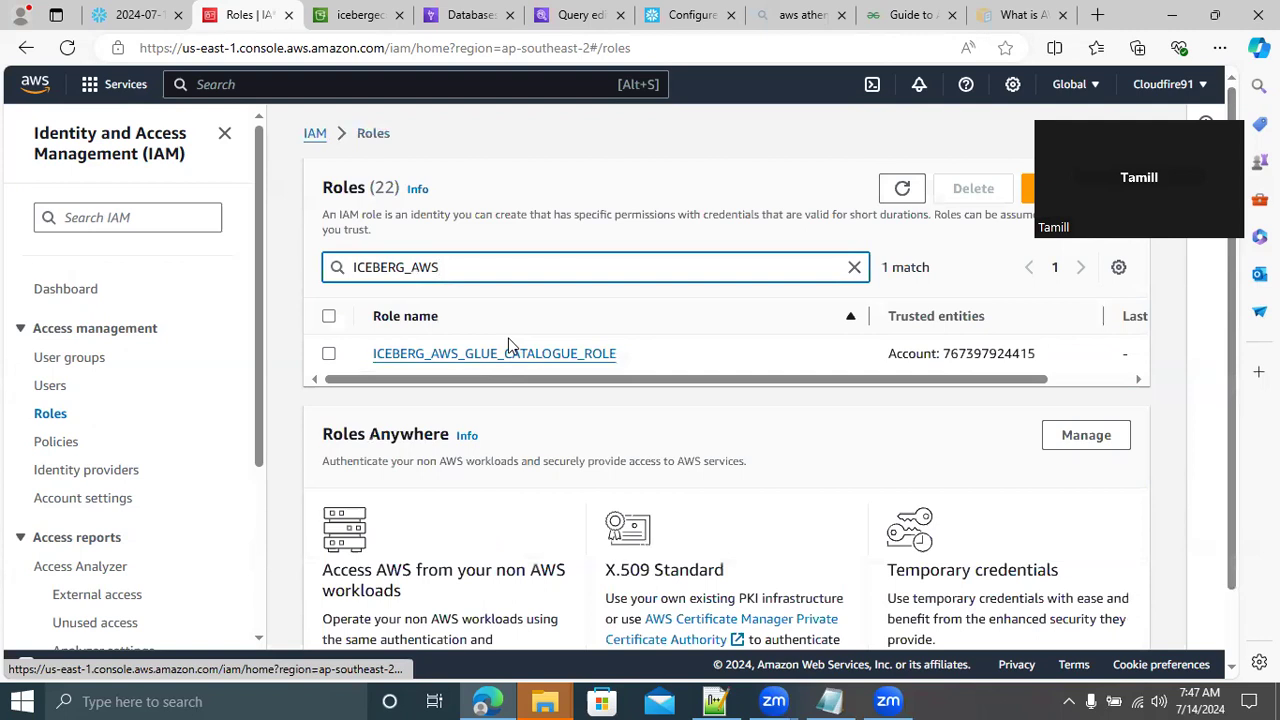
Narrow the role search to "ICEBERG_AWS" and then to "ICEBERG_CATA" to compare the two Glue catalog roles
key(BackSpace)
key(BackSpace)
key(BackSpace)
key(BackSpace)
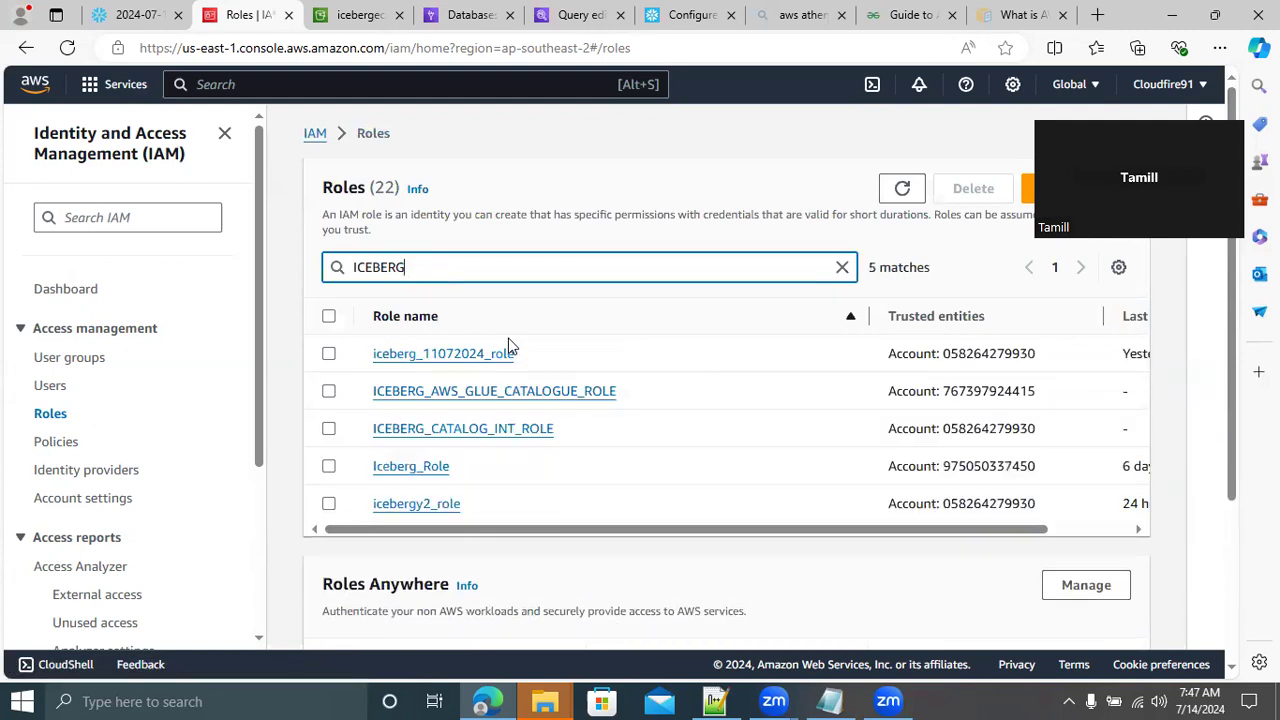
text(_CATA)
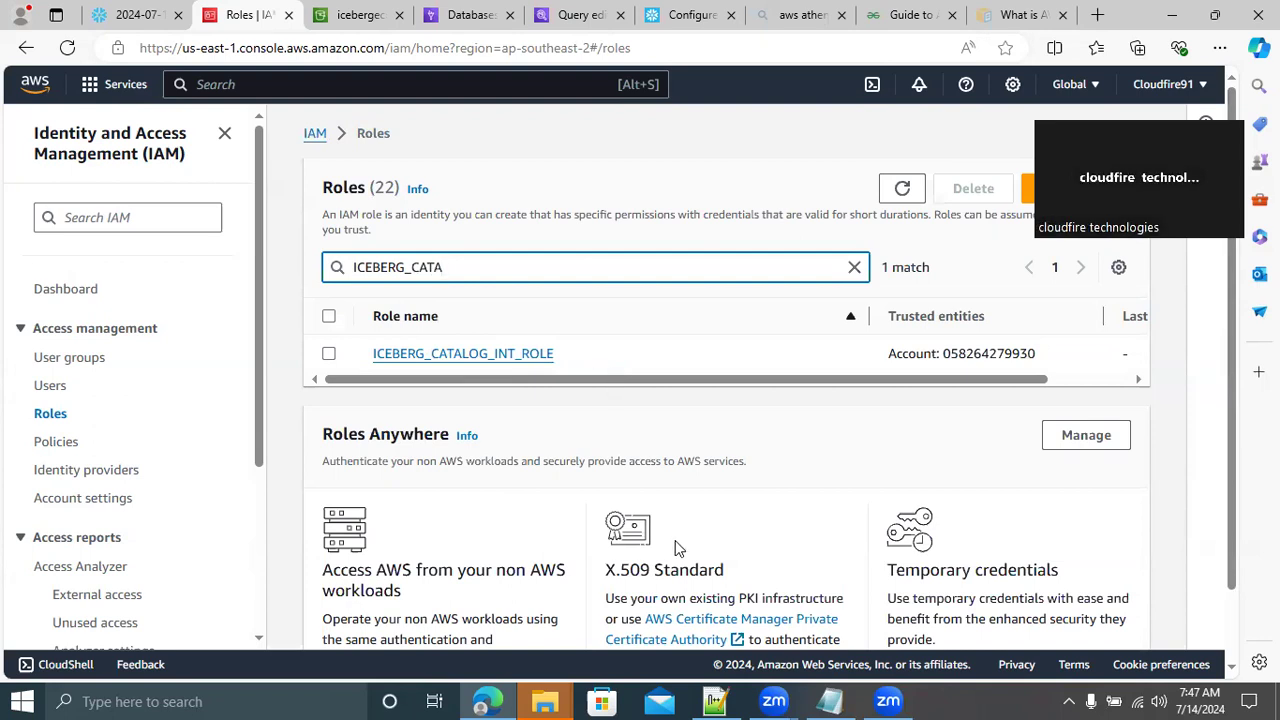
Widen the role search to "ICEBERG_" and open the details of ICEBERG_AWS_GLUE_CATALOGUE_ROLE
key(BackSpace)
key(BackSpace)
key(BackSpace)
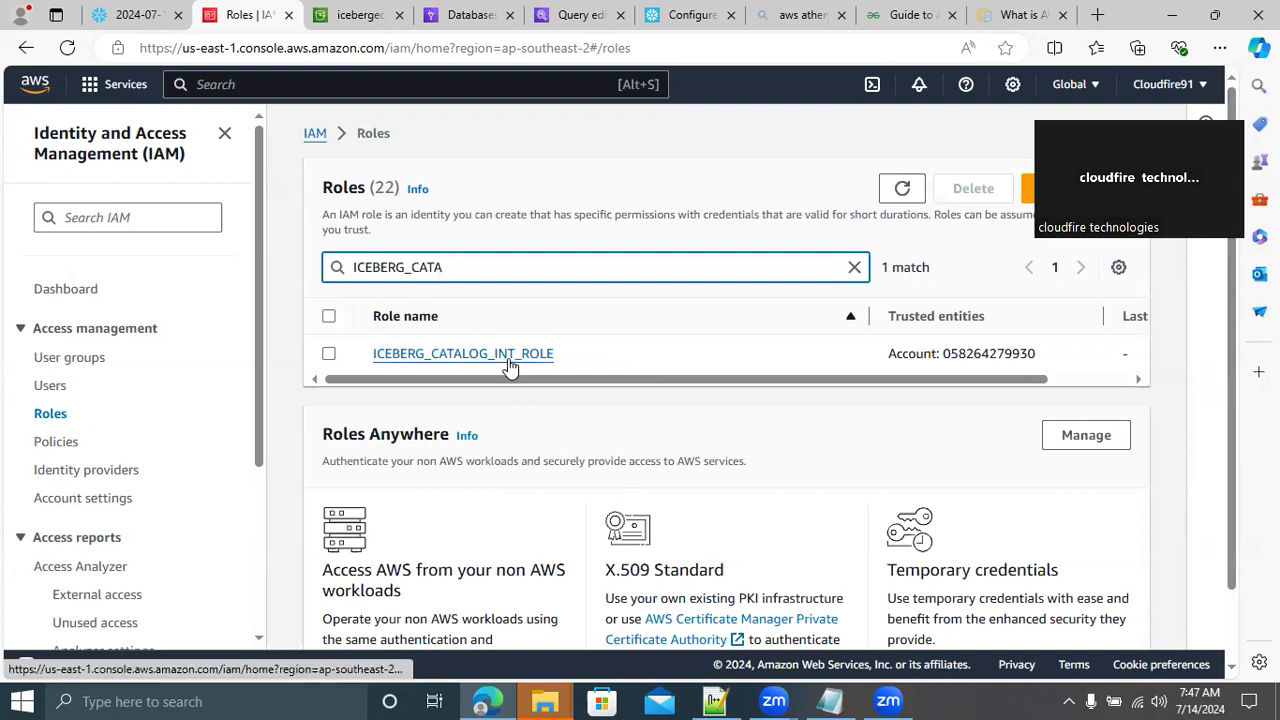
key(BackSpace)
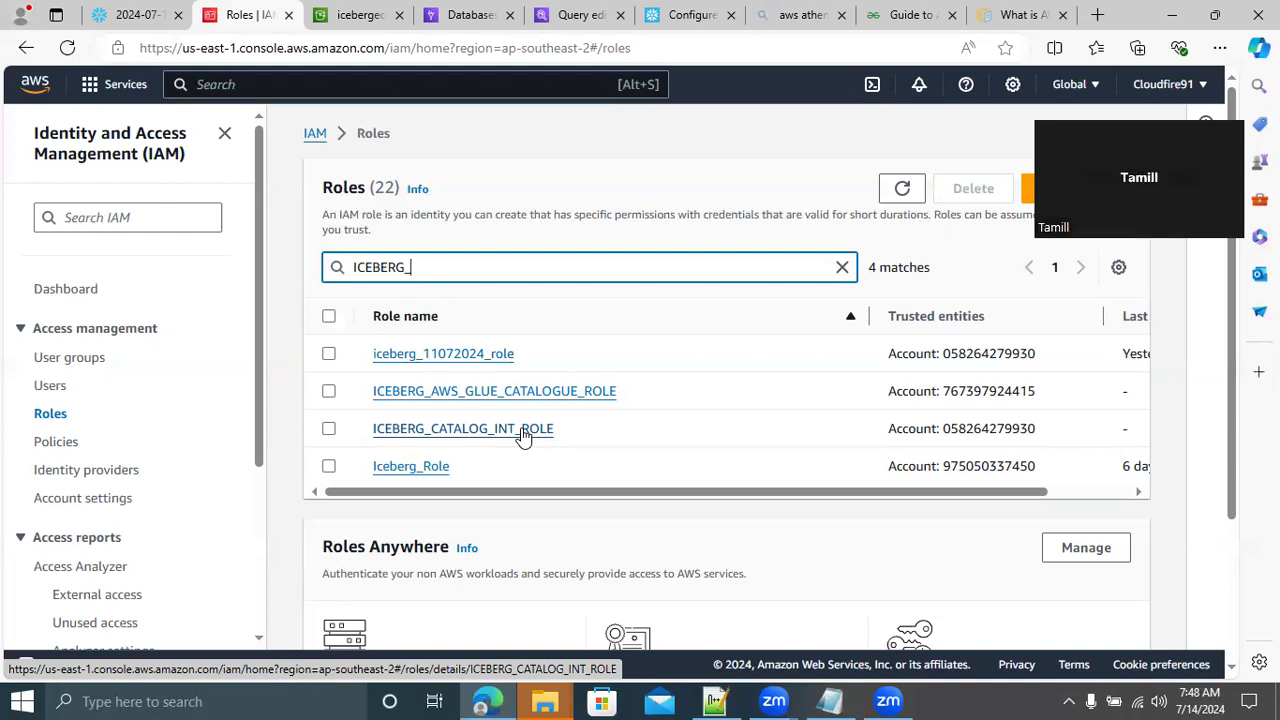
click(489, 391)
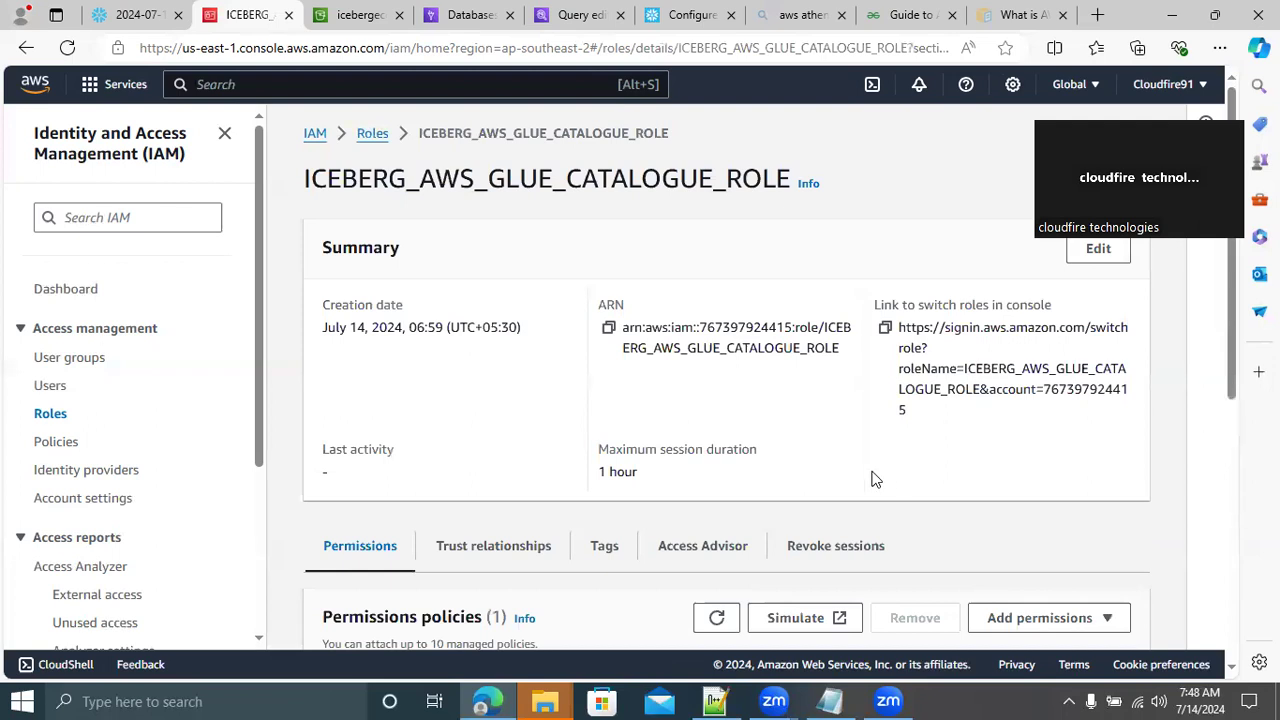
Examine the trusted entities policy of ICEBERG_AWS_GLUE_CATALOGUE_ROLE
click(481, 549)
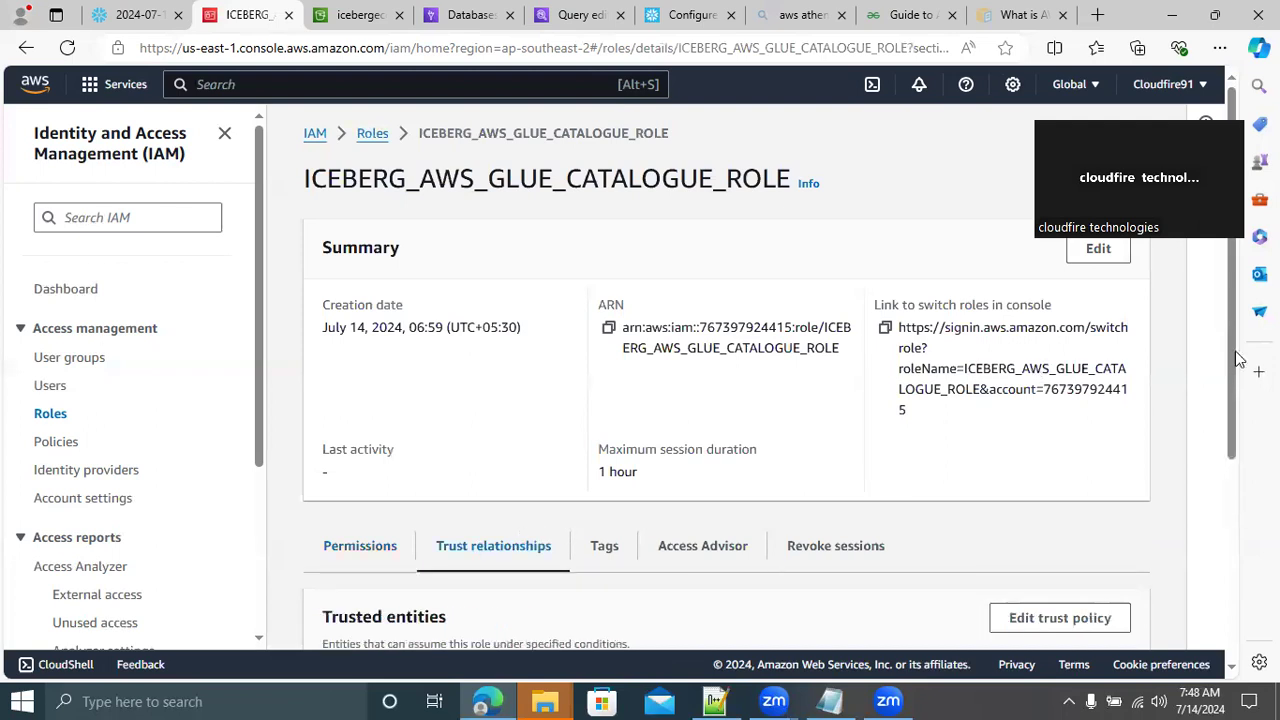
scroll(1236, 546, down, 1)
scroll(1236, 546, down, 2)
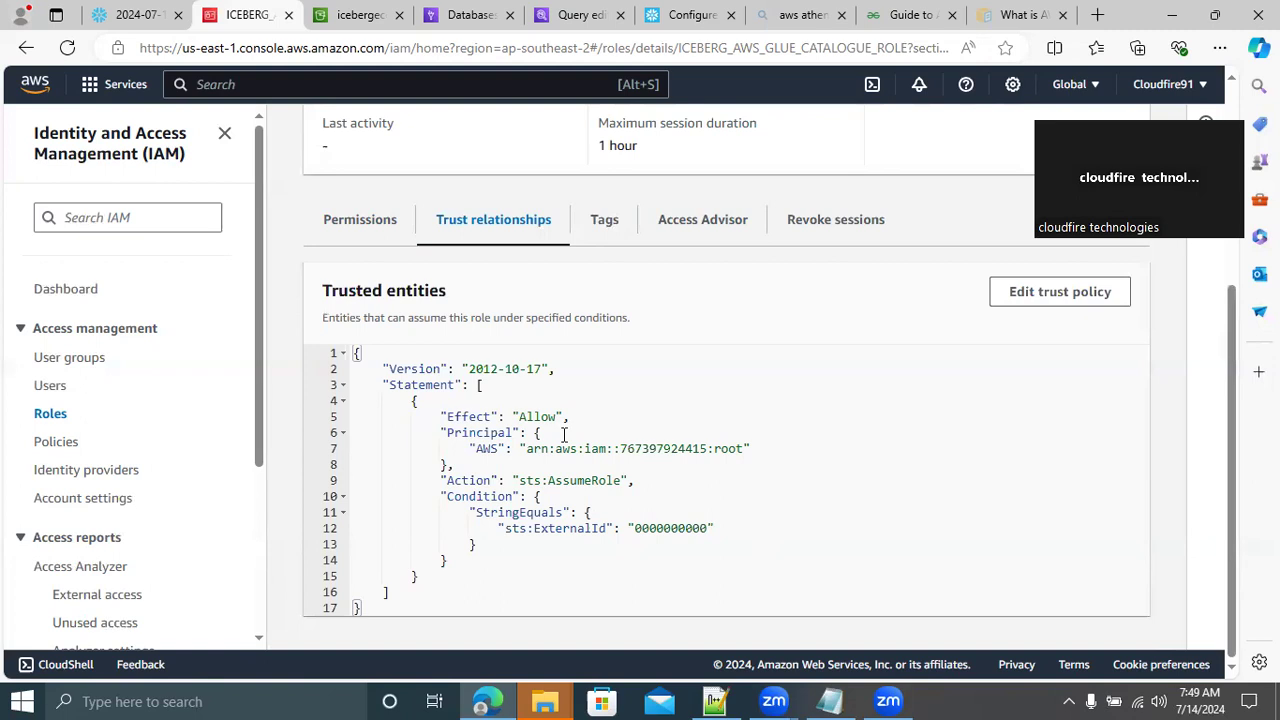
Switch to Notepad++ and add the line "SNOWFLAKE MANAGED VS GLUE MANAGED ICEBERG TABLES" a few lines below the STEP4 heading
click(716, 700)
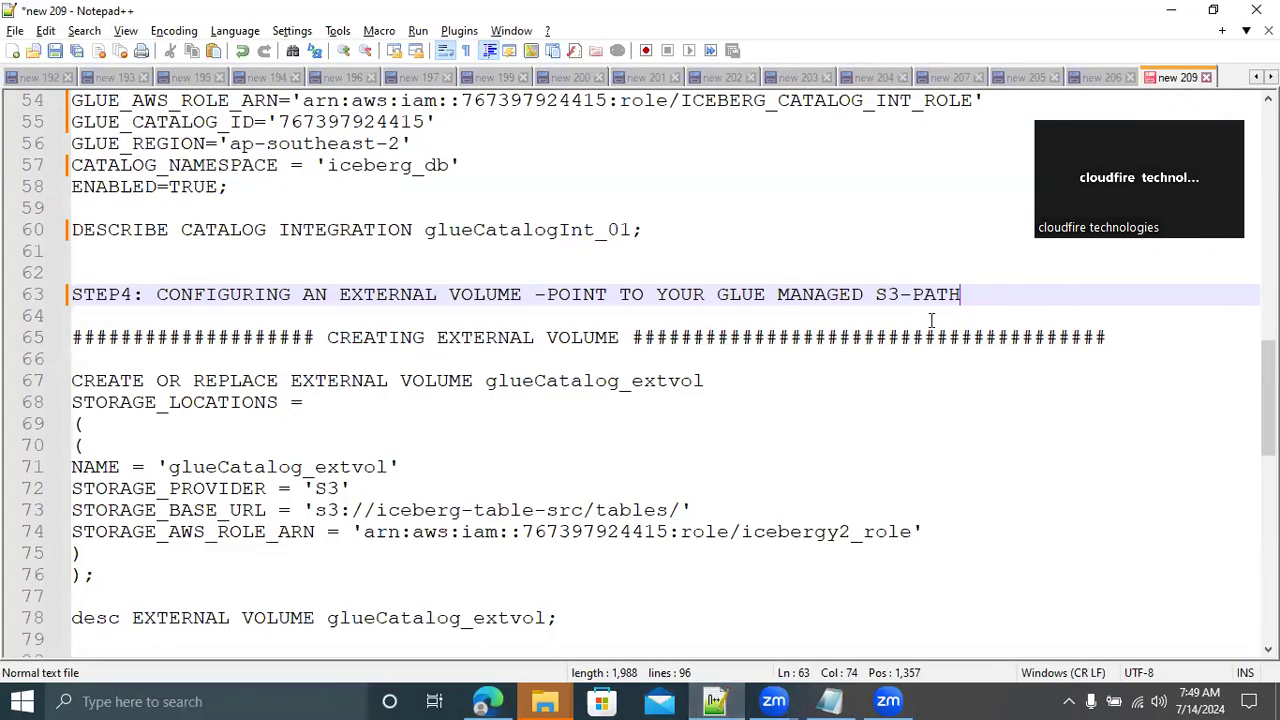
key(Return)
key(Return)
key(Return)
key(Return)
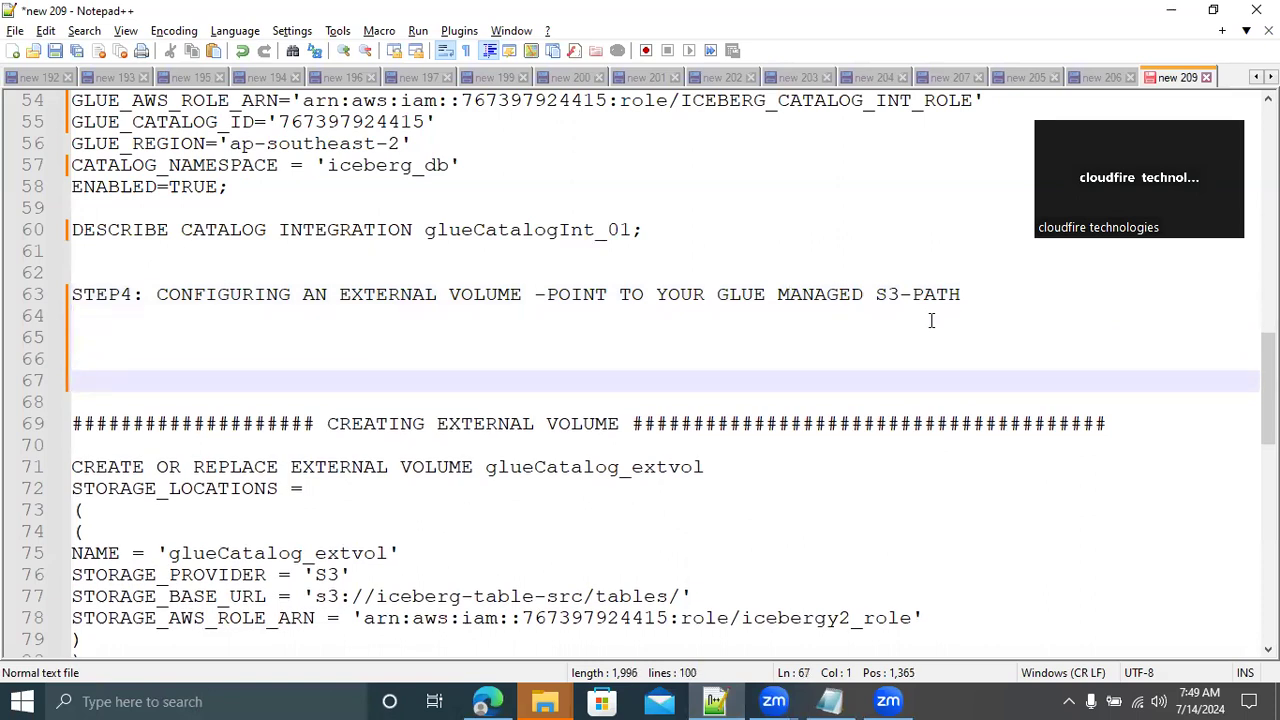
text(SNOWFLAKE MANAGED VS )
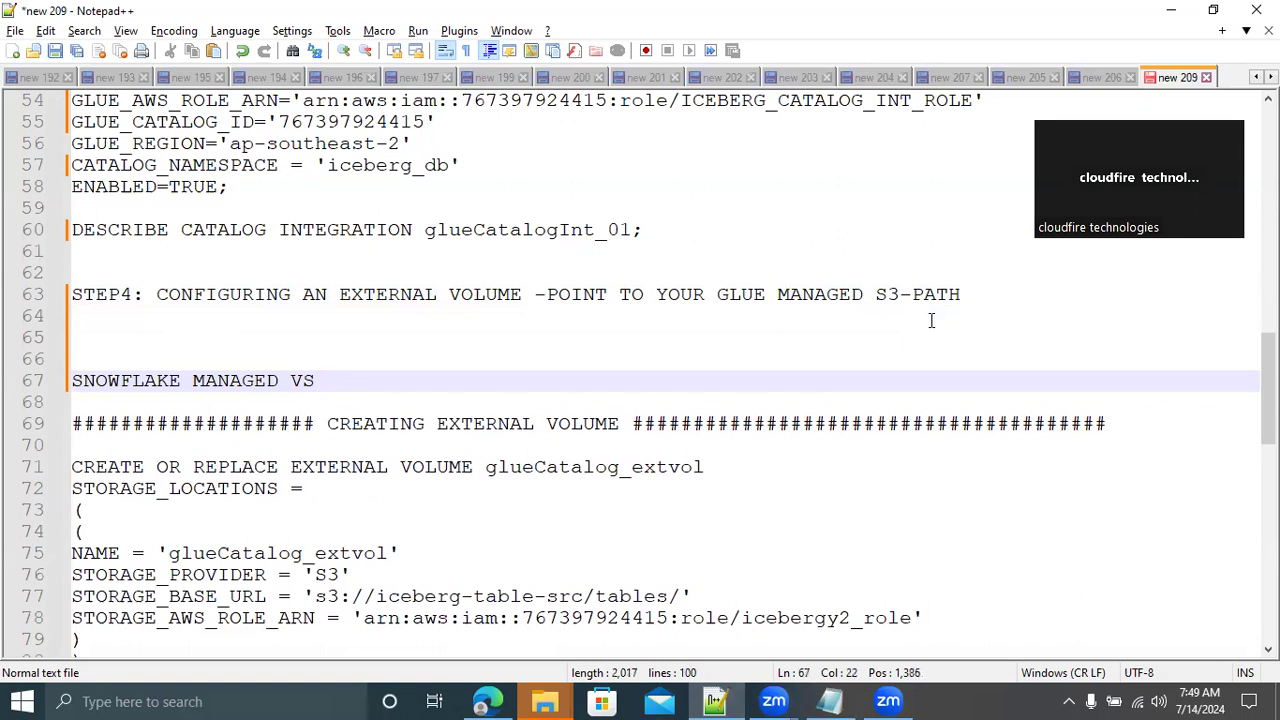
text(GL)
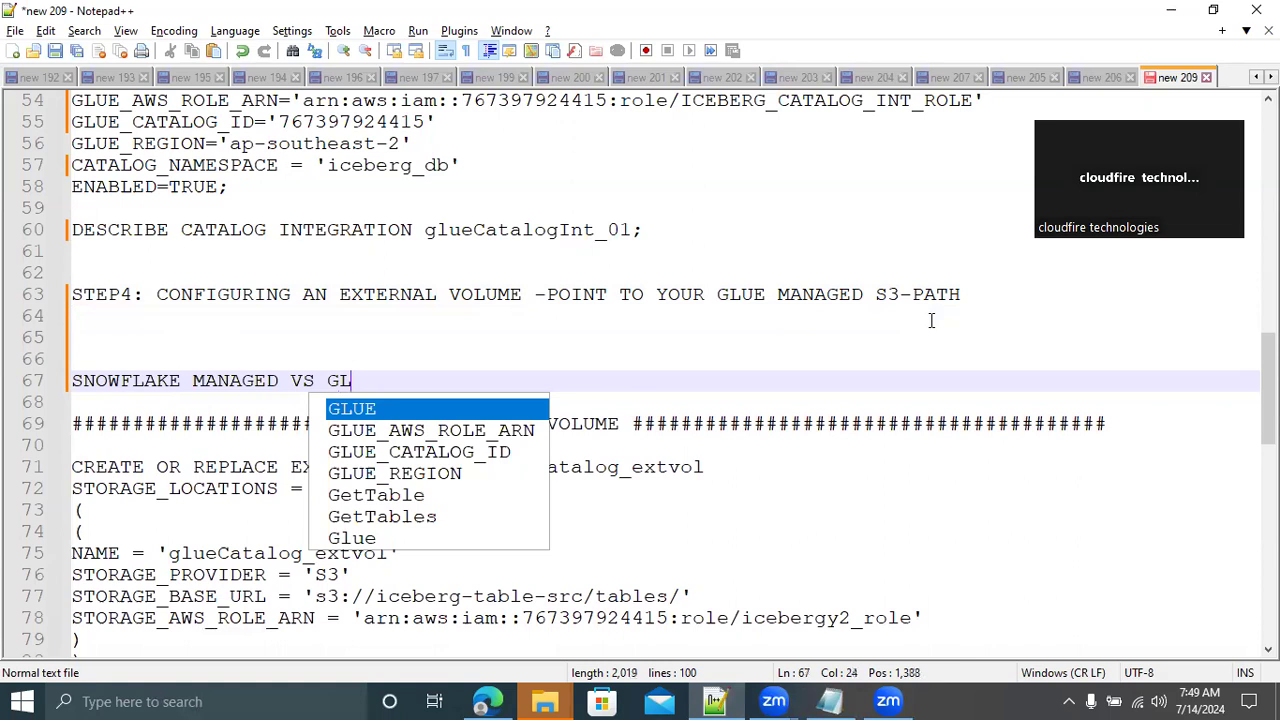
text(UE MANA)
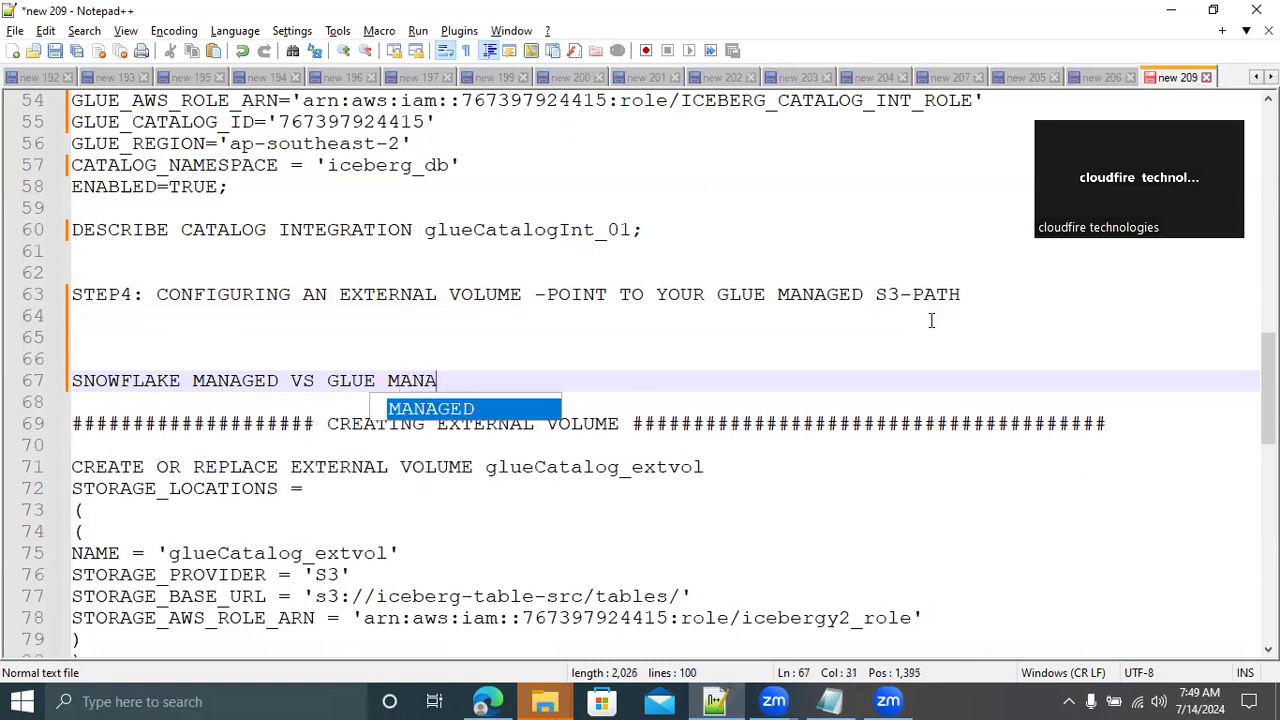
text(GED ICE)
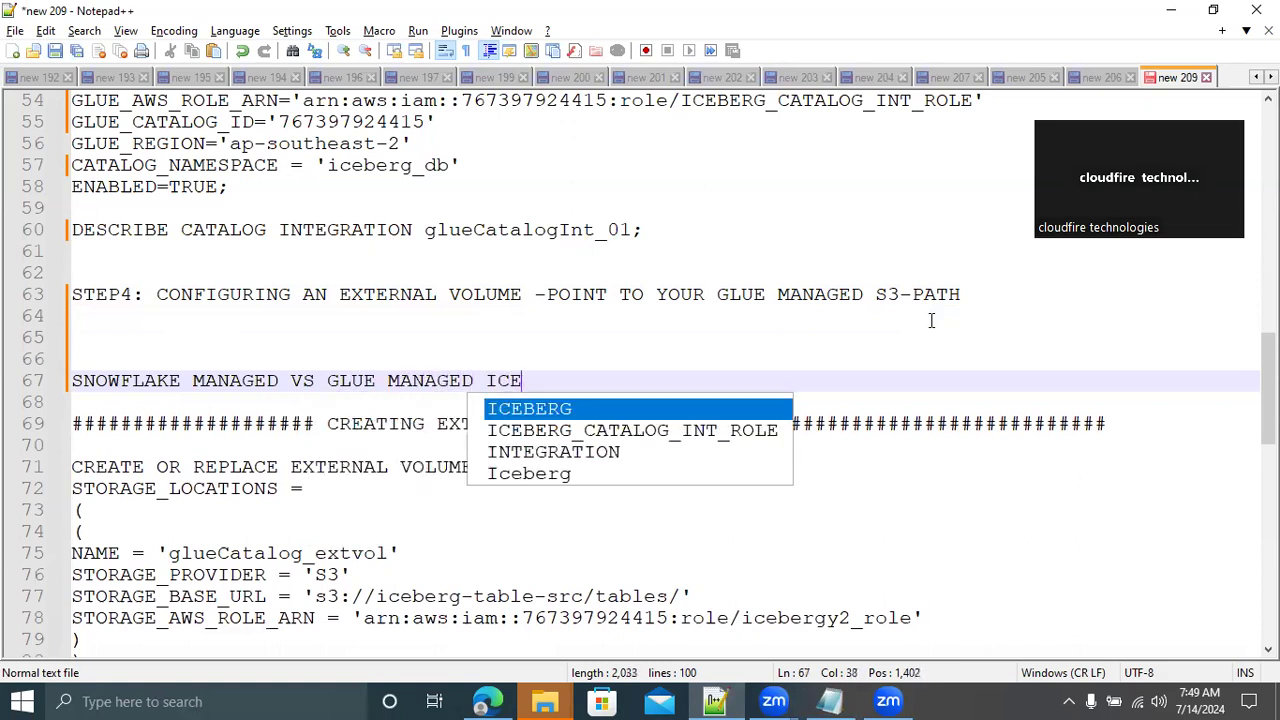
text(BERG TABLES)
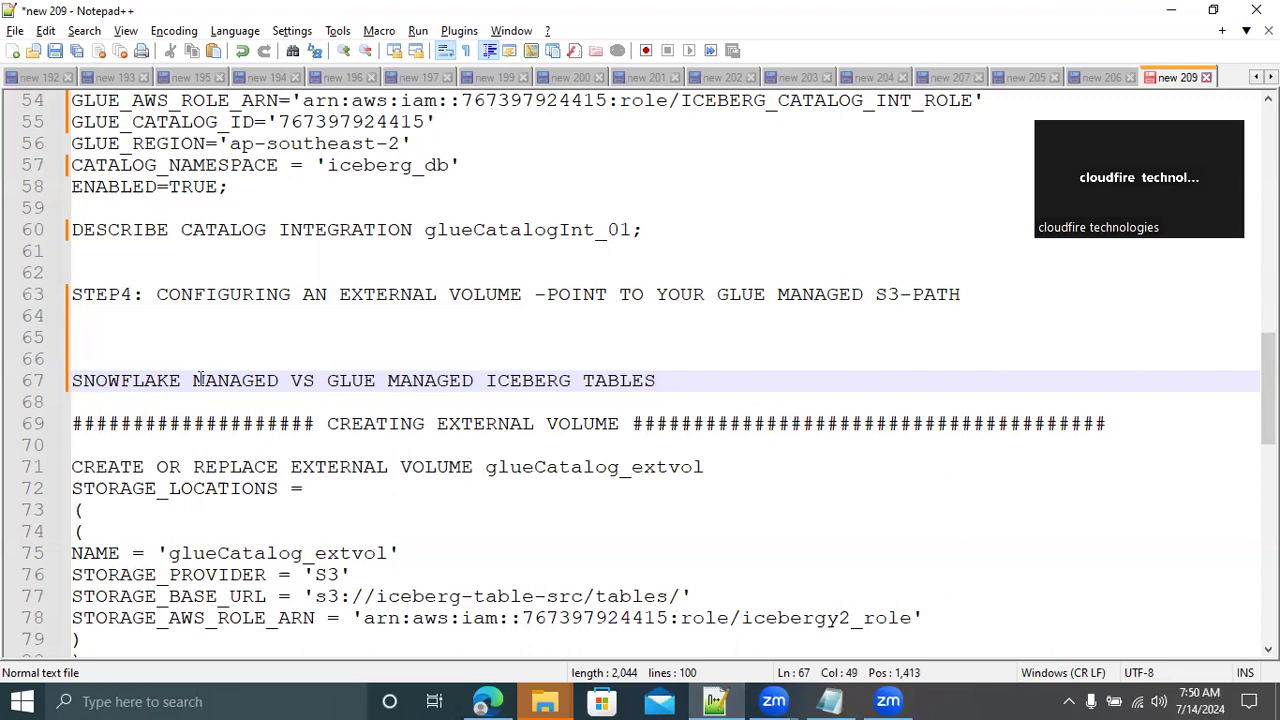
double_click(221, 380)
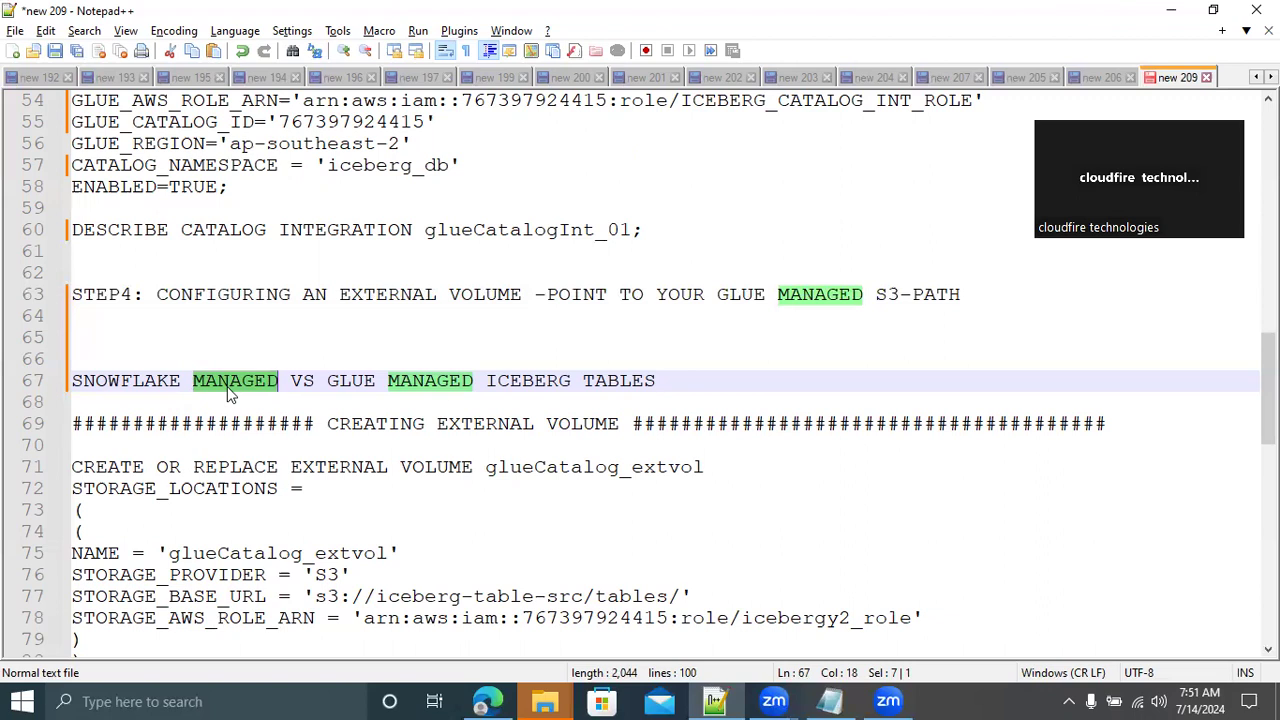
drag(73, 381, 280, 388)
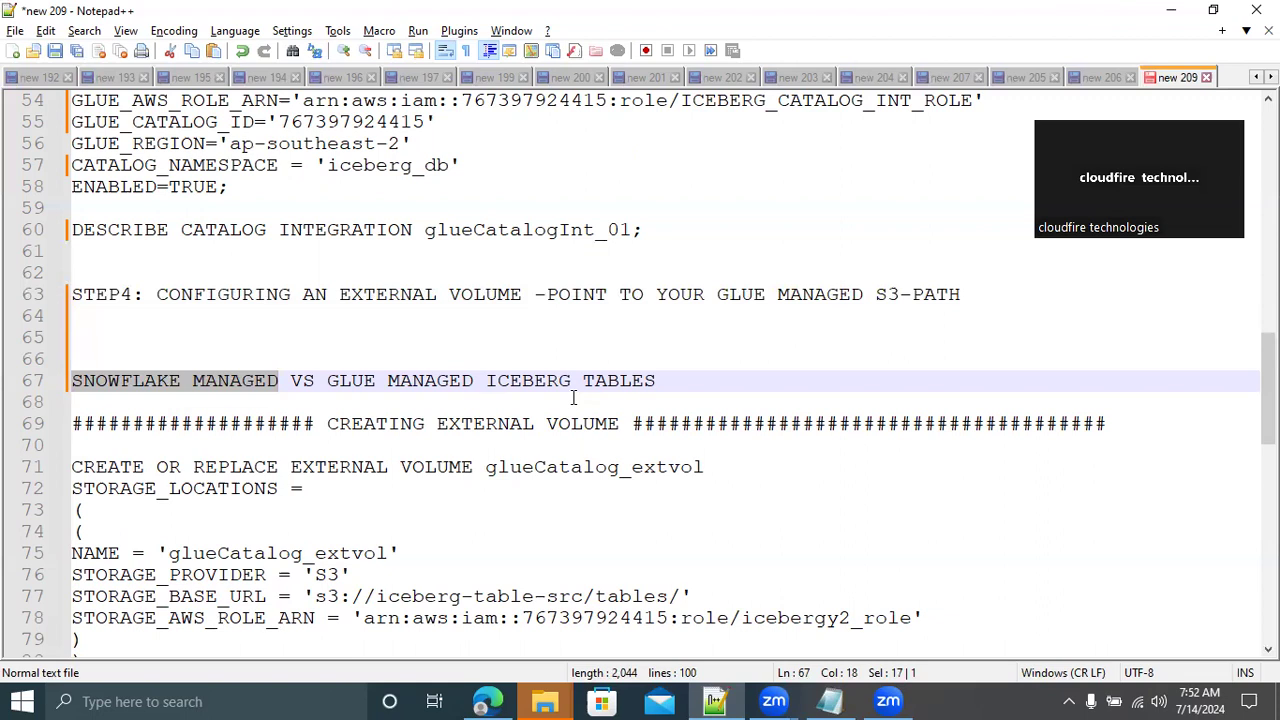
drag(329, 381, 380, 385)
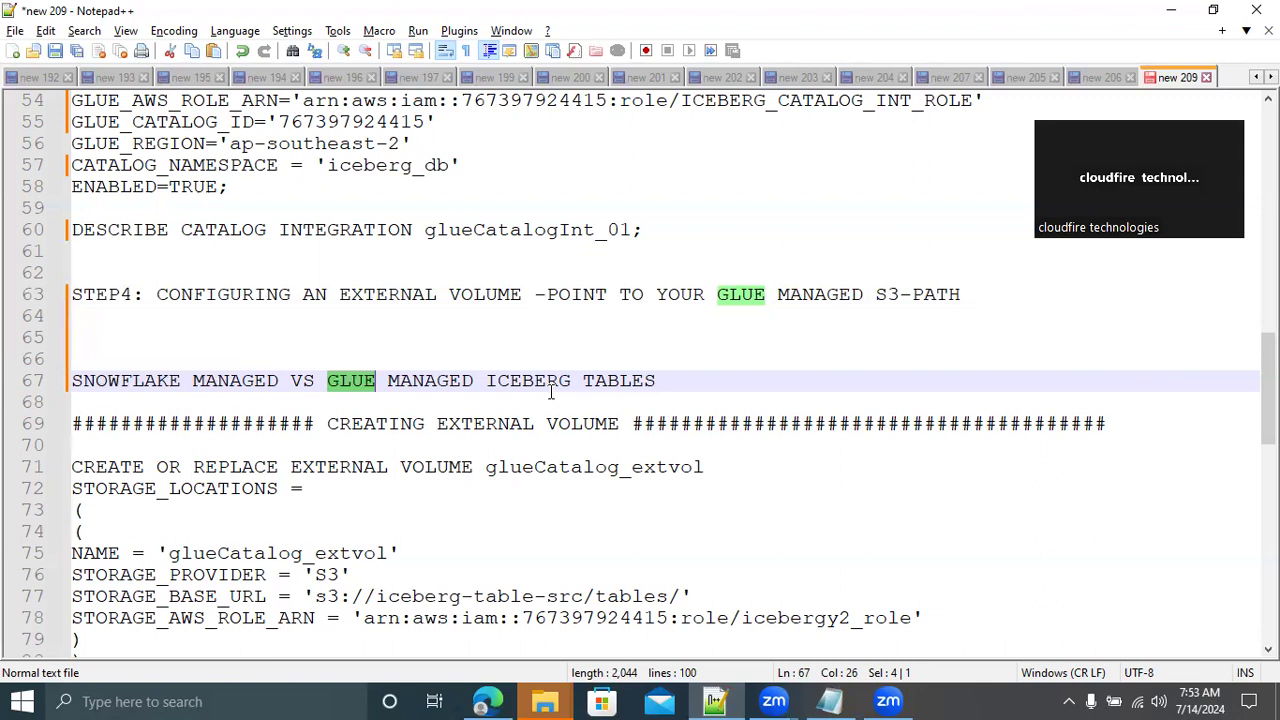
Rename the external volume to glueCatalog_extvol_01 in both the CREATE statement and its storage location NAME
scroll(567, 380, down, 4)
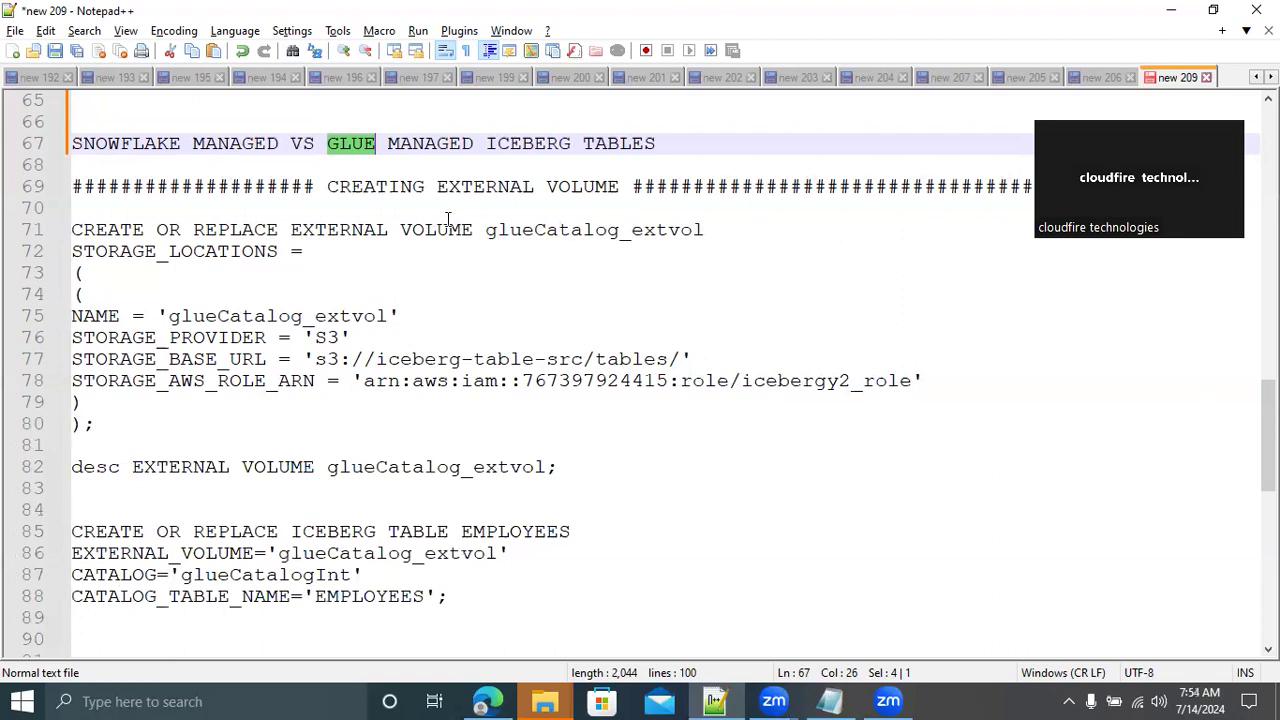
double_click(565, 232)
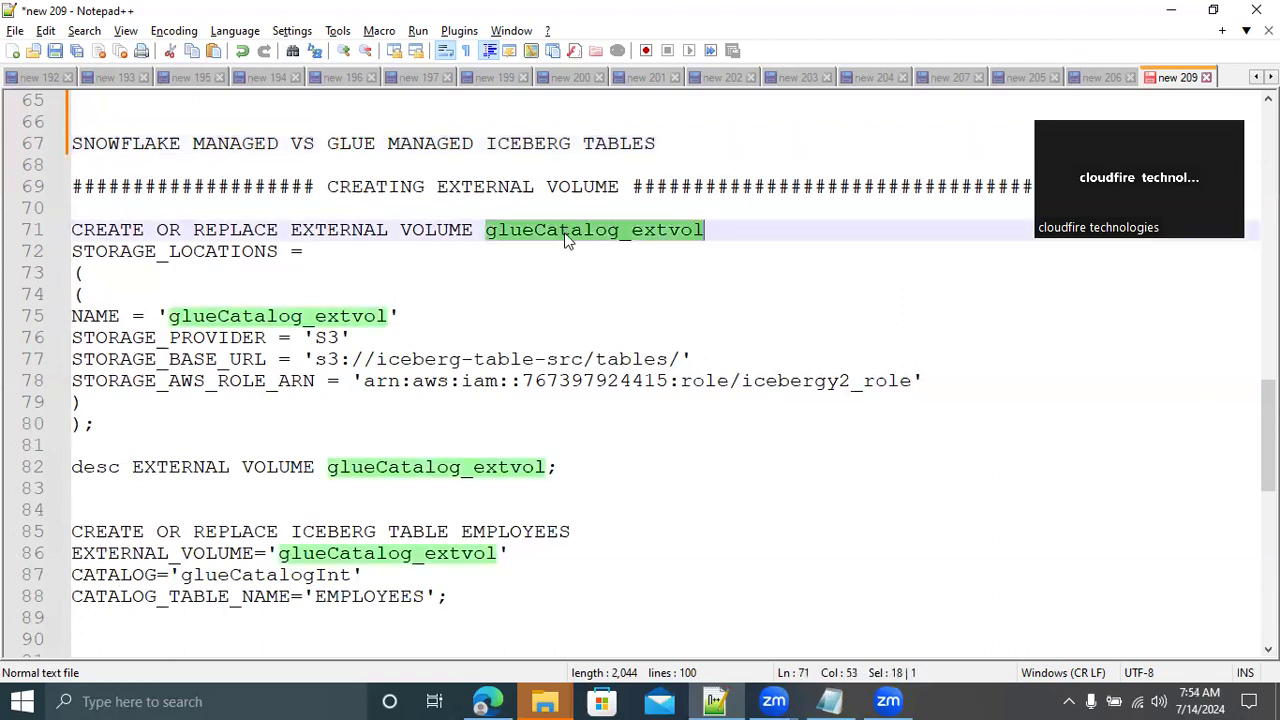
click(708, 230)
text(_01)
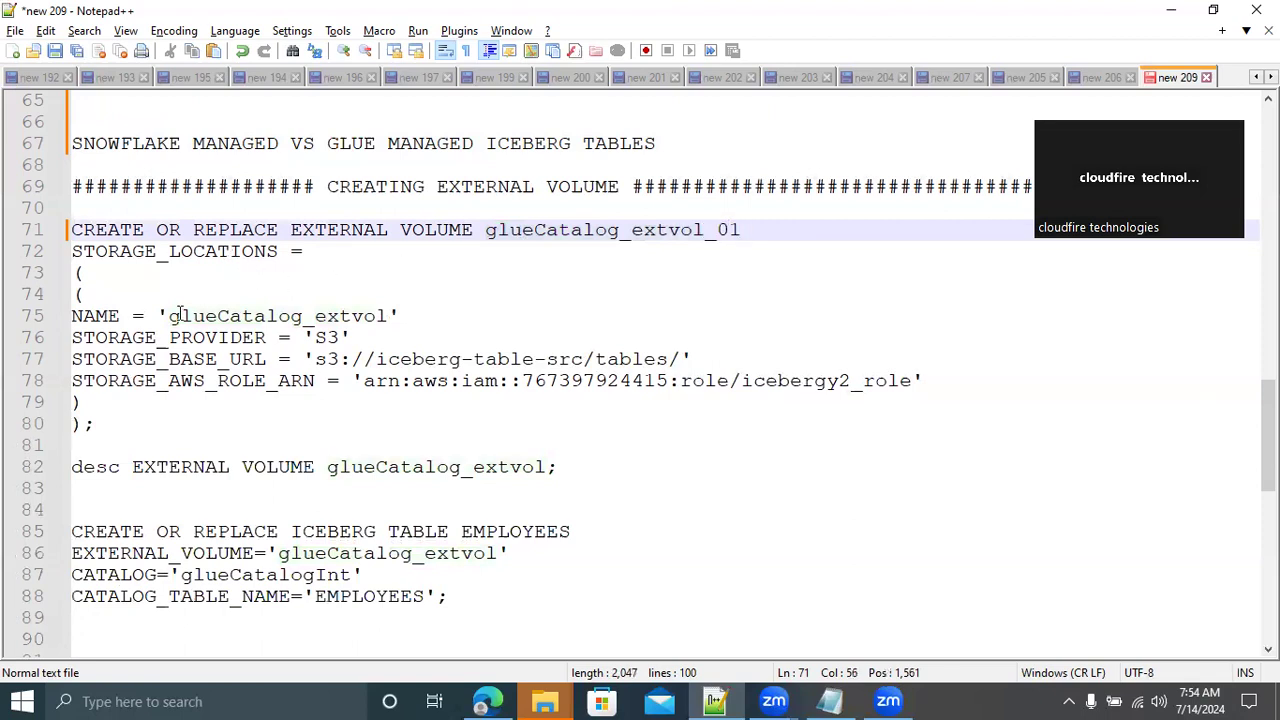
double_click(560, 231)
key(ctrl+c)
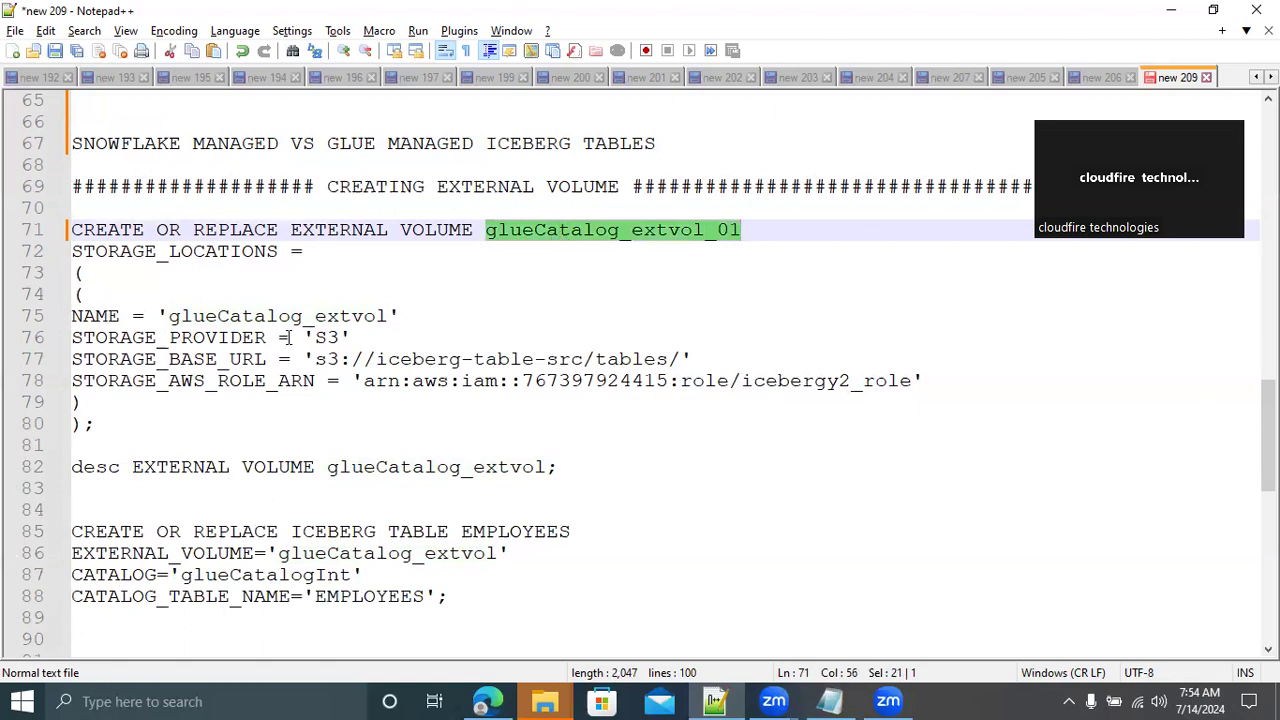
double_click(251, 317)
key(ctrl+v)
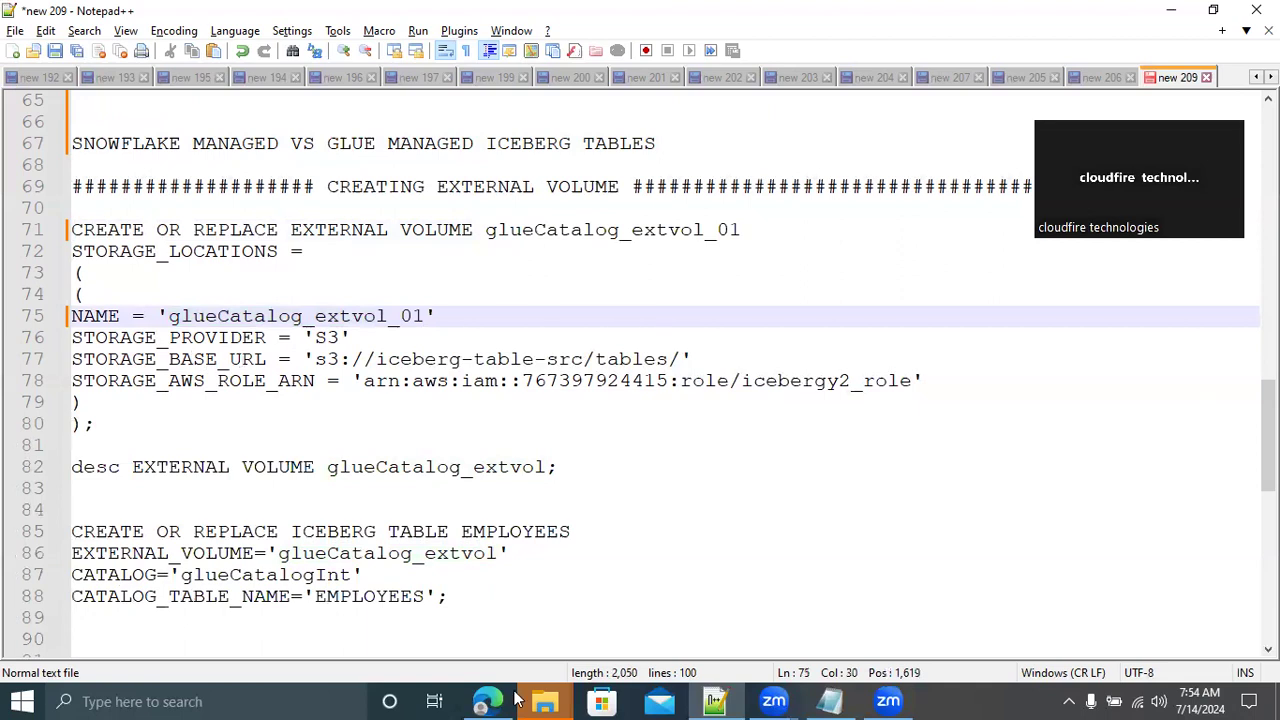
Copy the S3 URI of the icebergecommercedata bucket's ECOMMERCE/ folder from the AWS console and set it as STORAGE_BASE_URL in the Notepad++ script
click(483, 701)
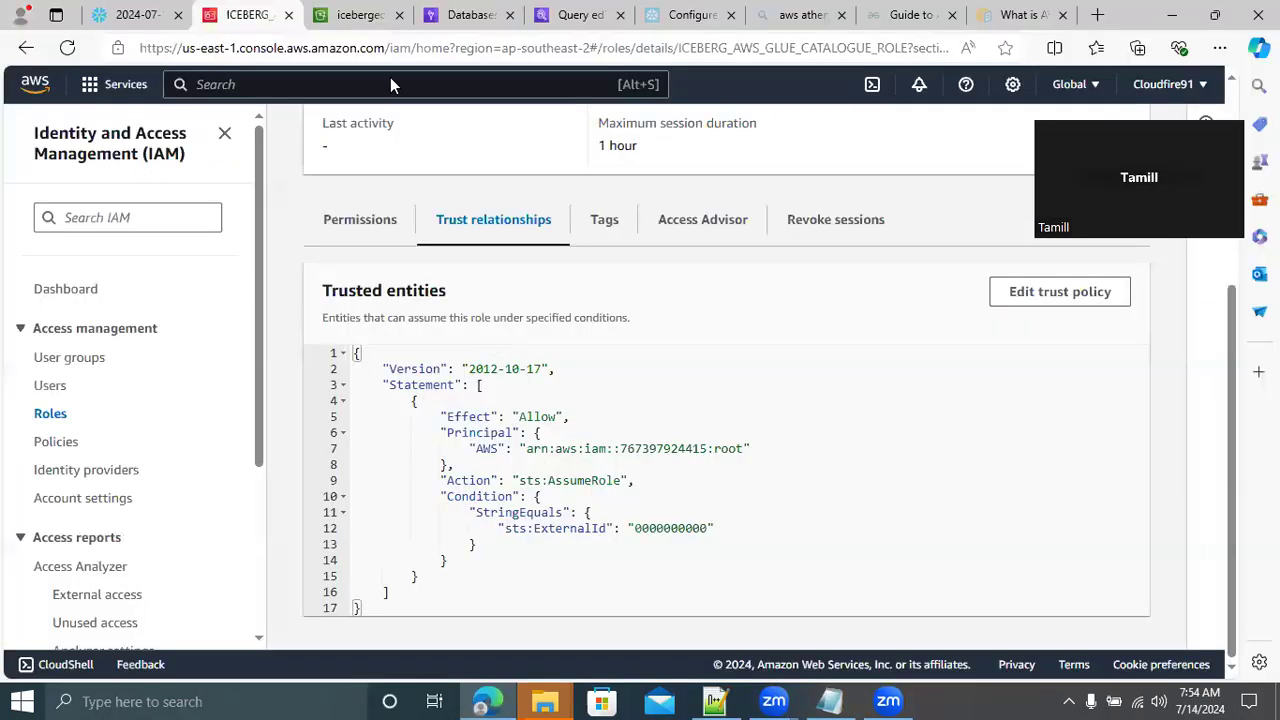
click(350, 22)
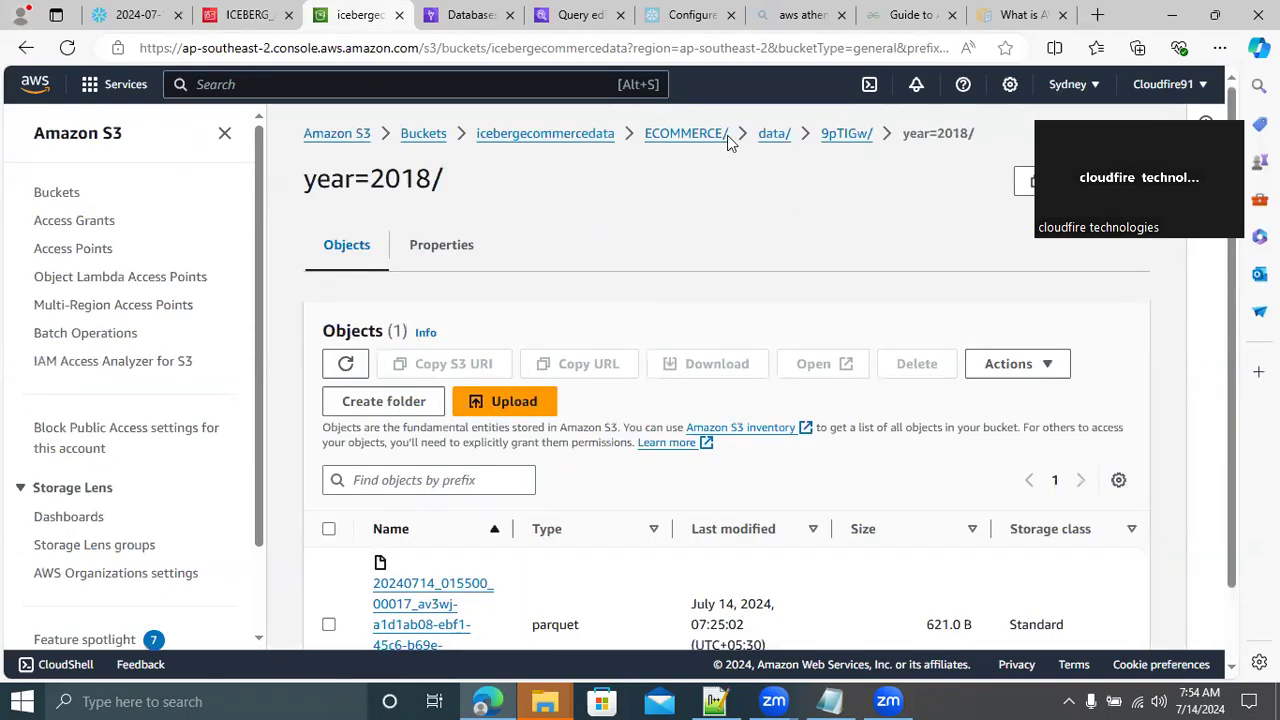
click(688, 134)
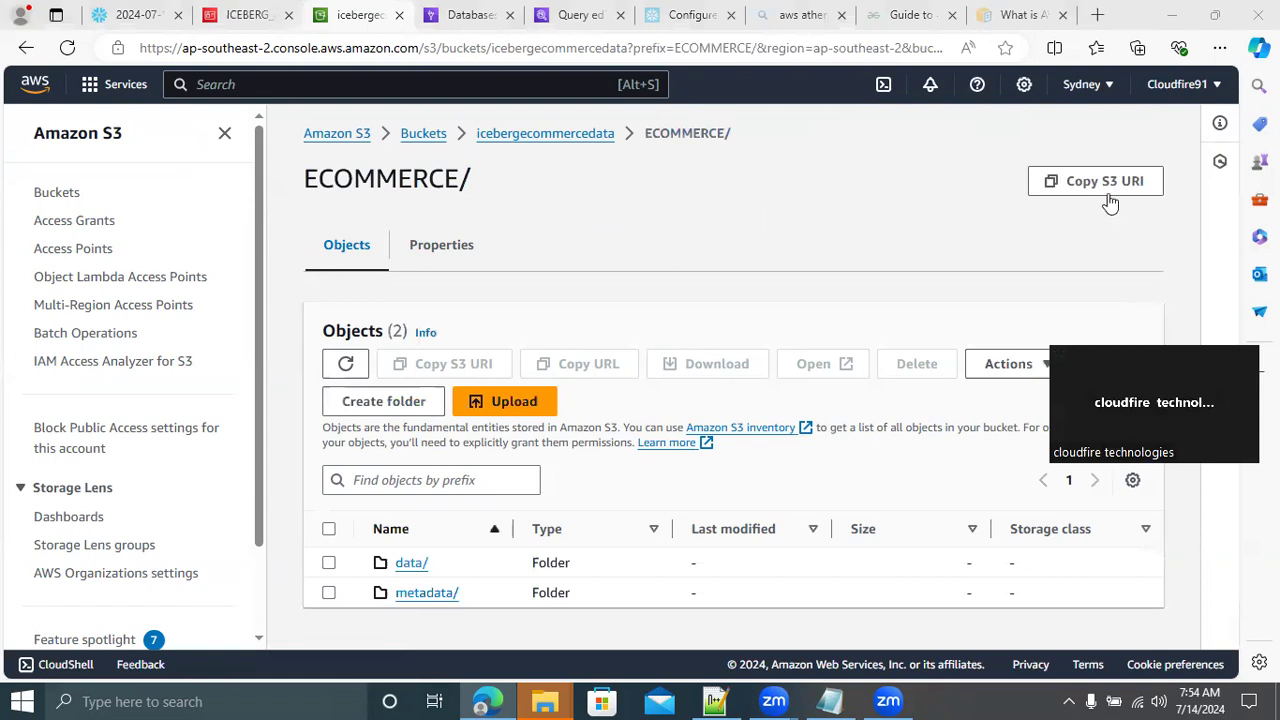
click(1110, 203)
click(715, 701)
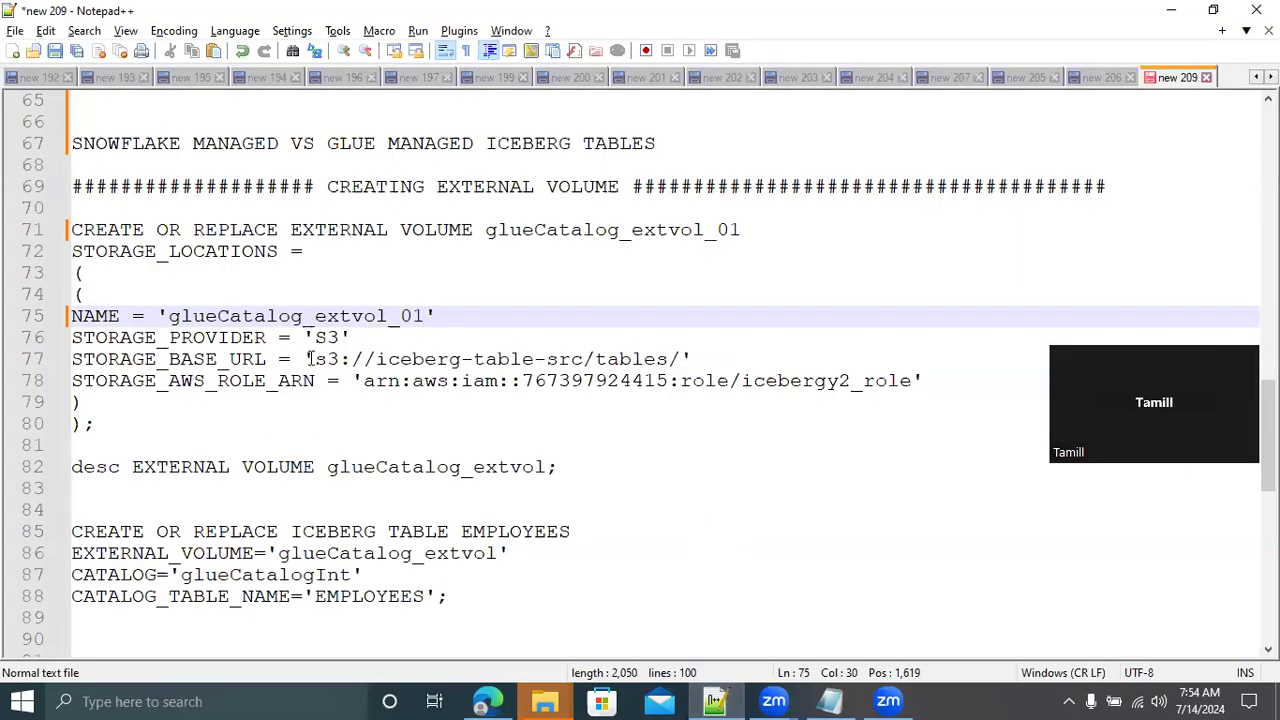
drag(318, 360, 680, 362)
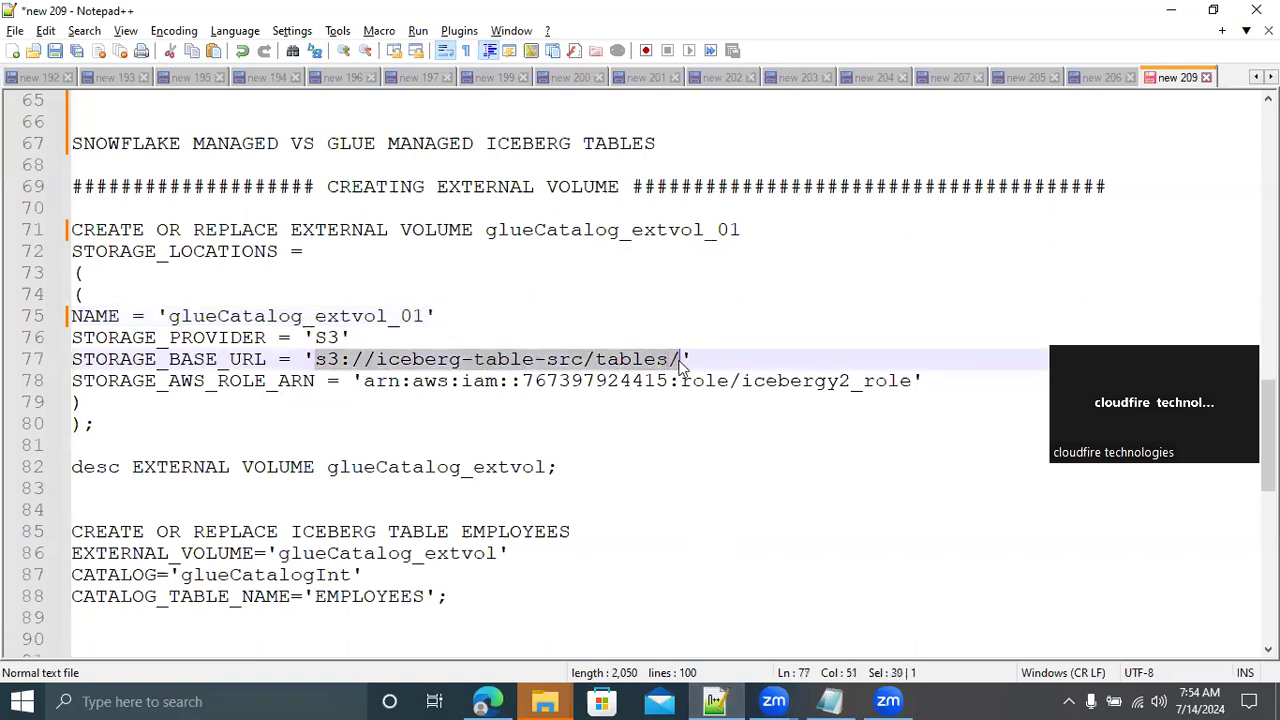
key(ctrl+v)
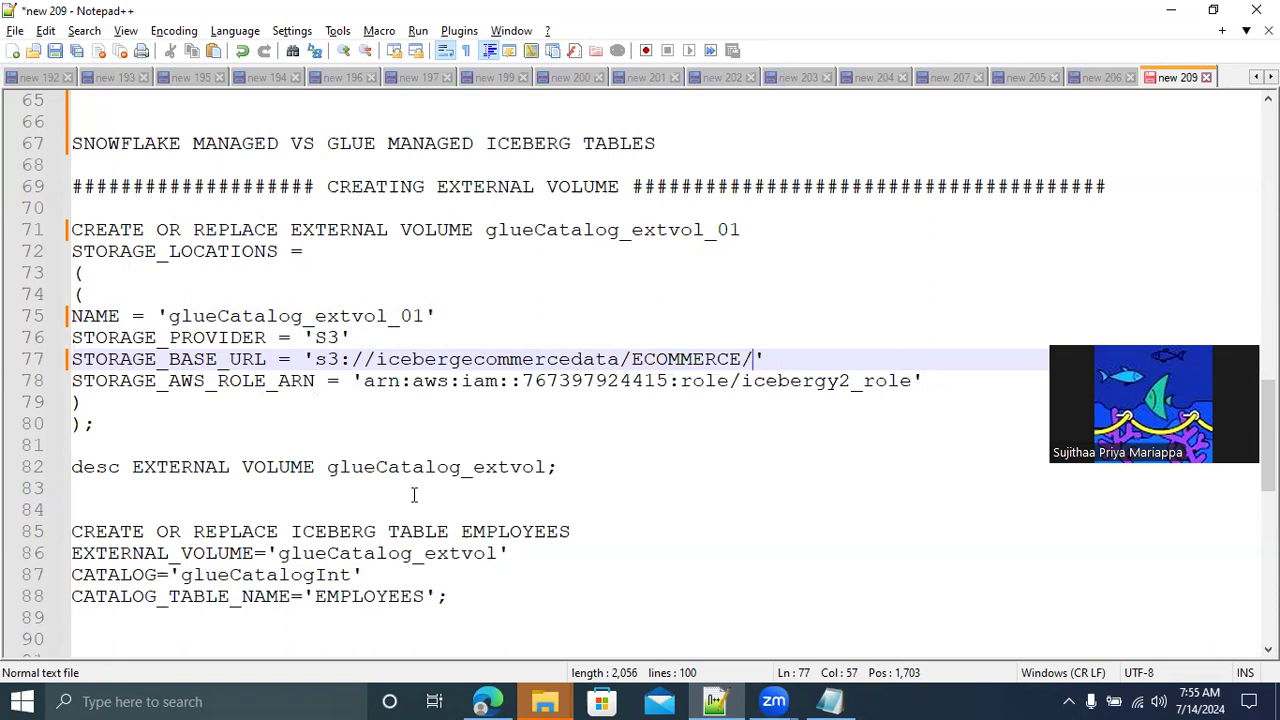
Copy the ARN of ICEBERG_AWS_GLUE_CATALOGUE_ROLE from the IAM console and set it as STORAGE_AWS_ROLE_ARN in the Notepad++ script
click(487, 700)
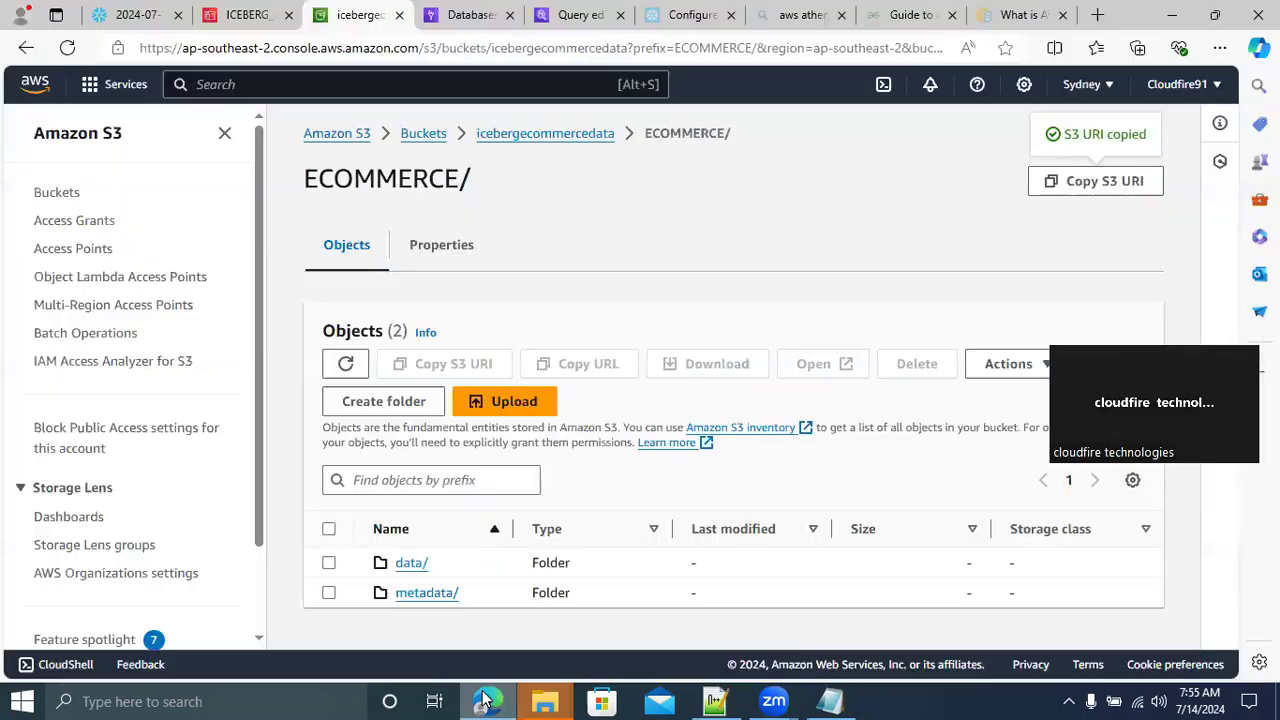
click(240, 15)
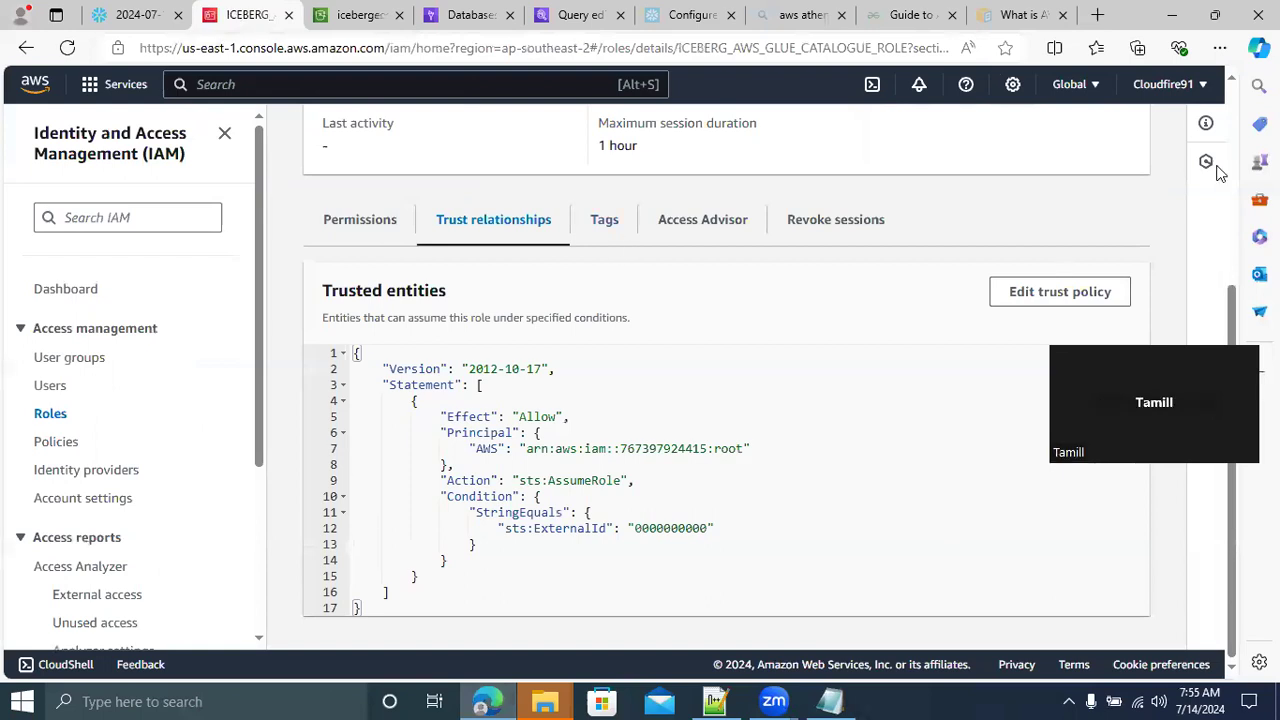
scroll(1215, 168, up, 3)
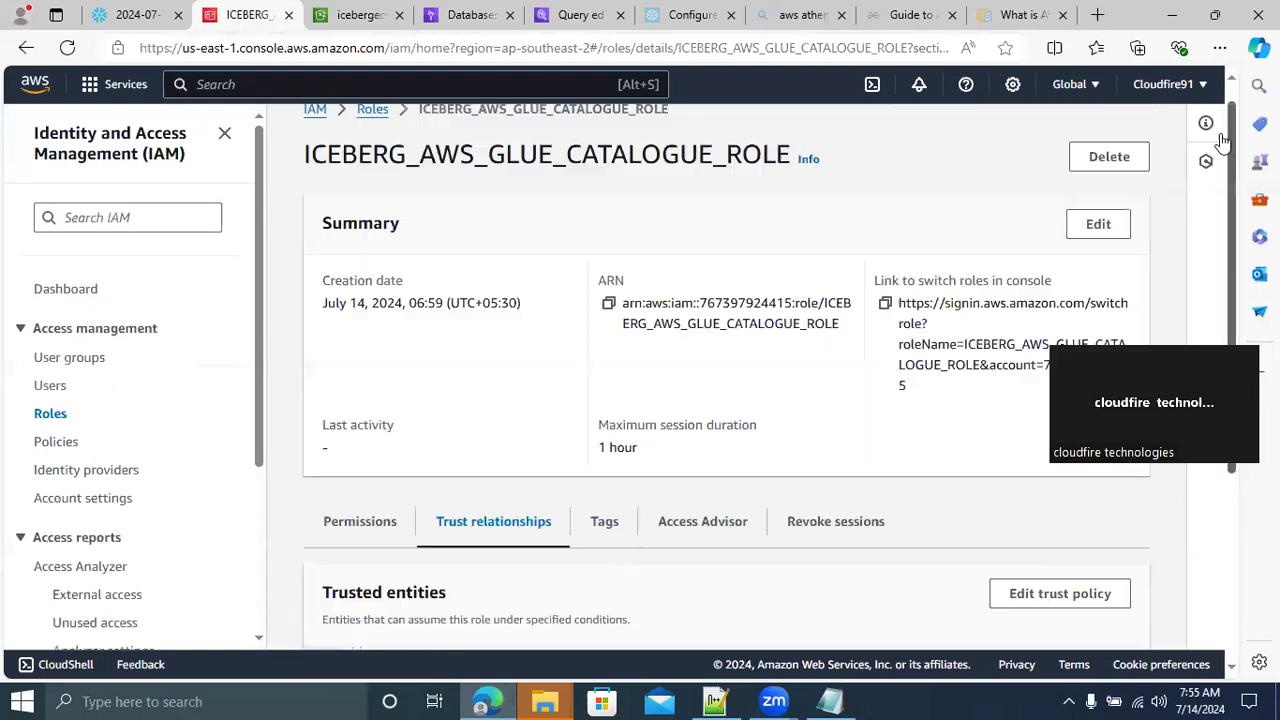
click(609, 302)
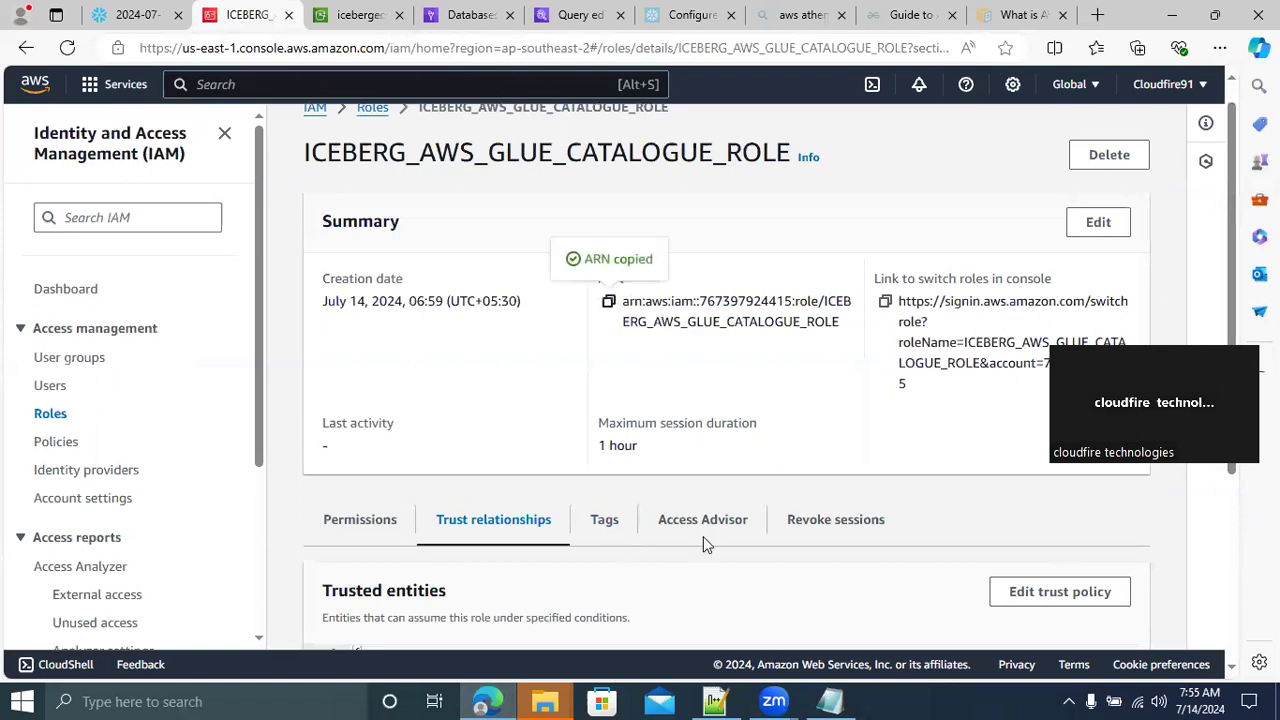
click(714, 700)
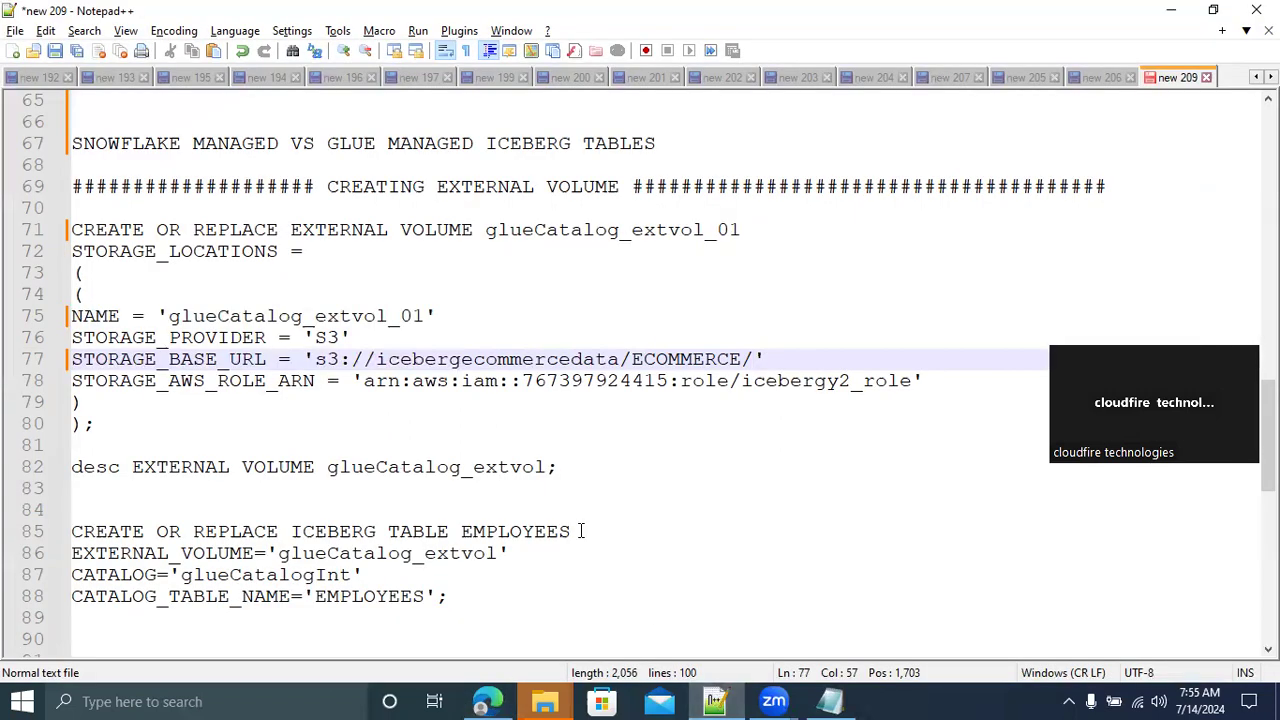
drag(362, 380, 910, 382)
key(ctrl+v)
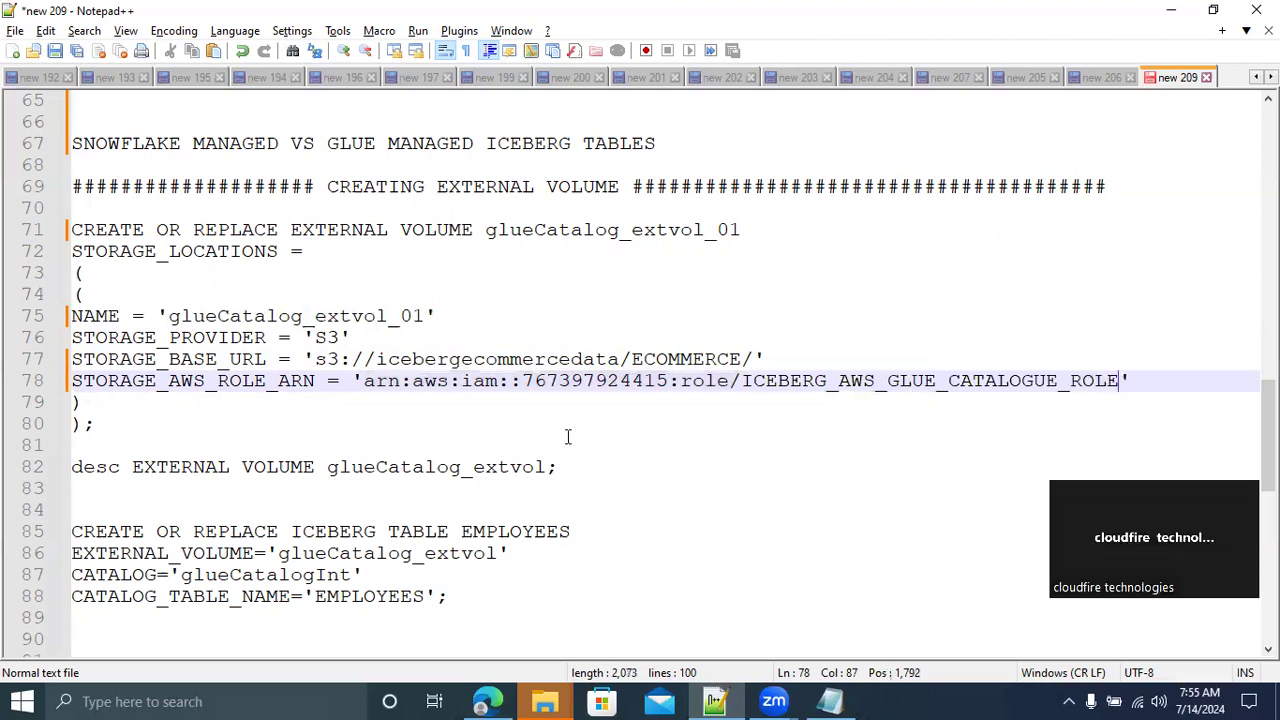
Copy the whole CREATE EXTERNAL VOLUME statement into the Snowflake worksheet, a few lines below the DESCRIBE CATALOG INTEGRATION query
drag(114, 423, 57, 232)
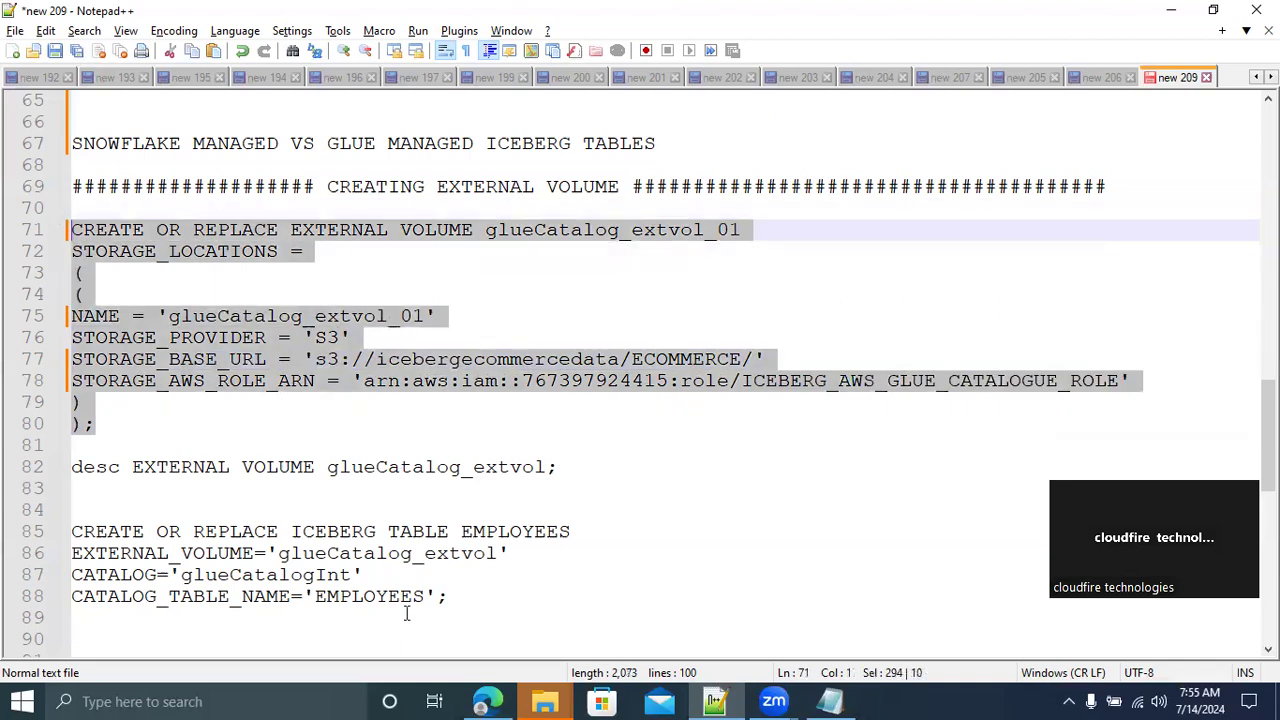
click(487, 700)
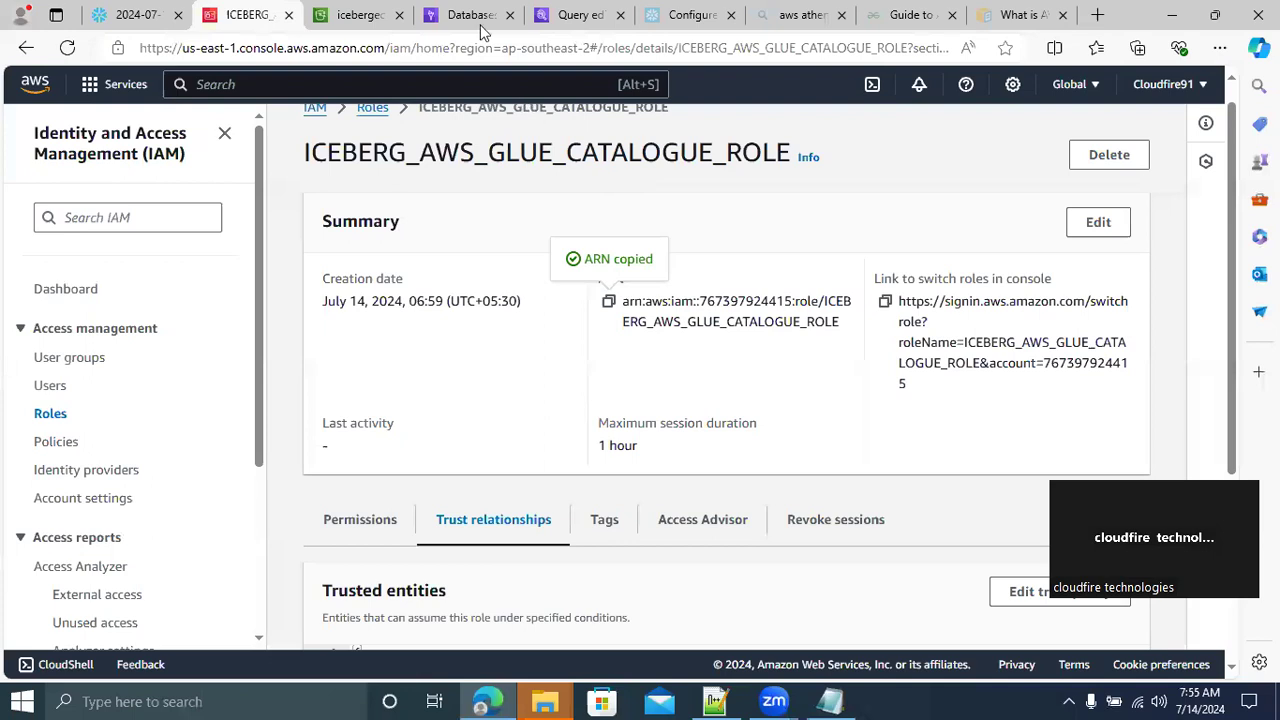
click(133, 18)
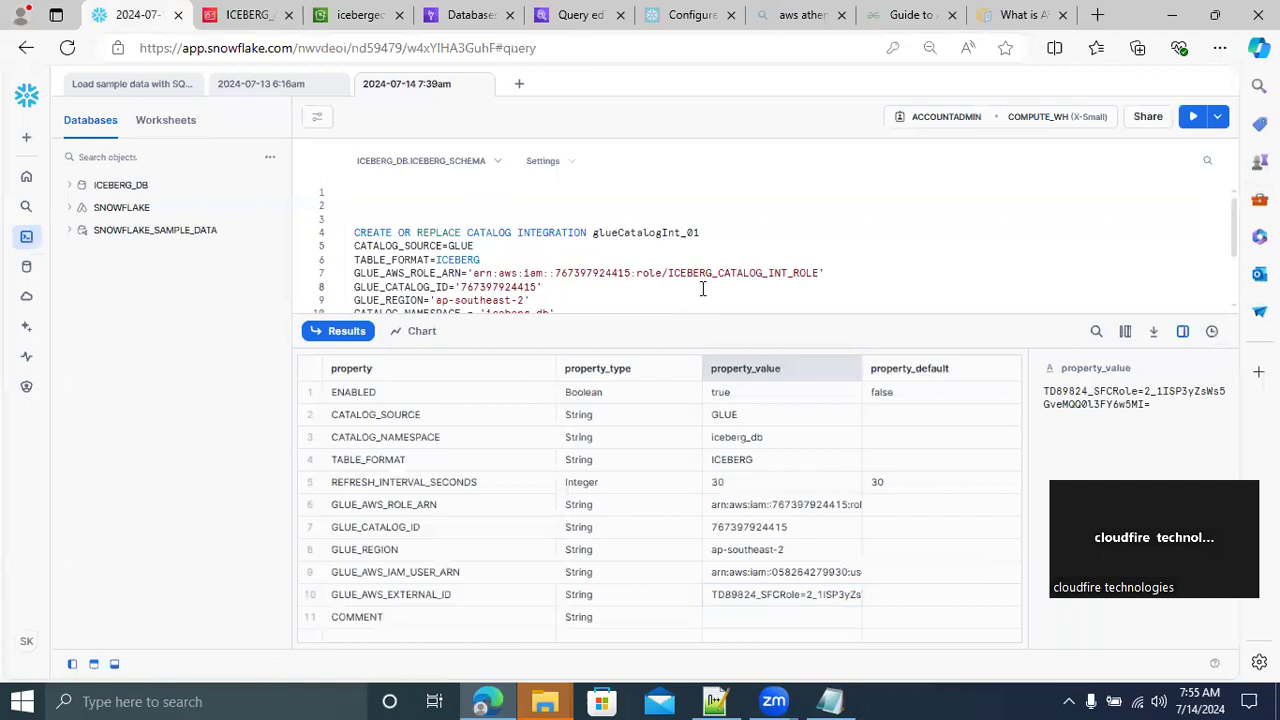
key(ctrl+v)
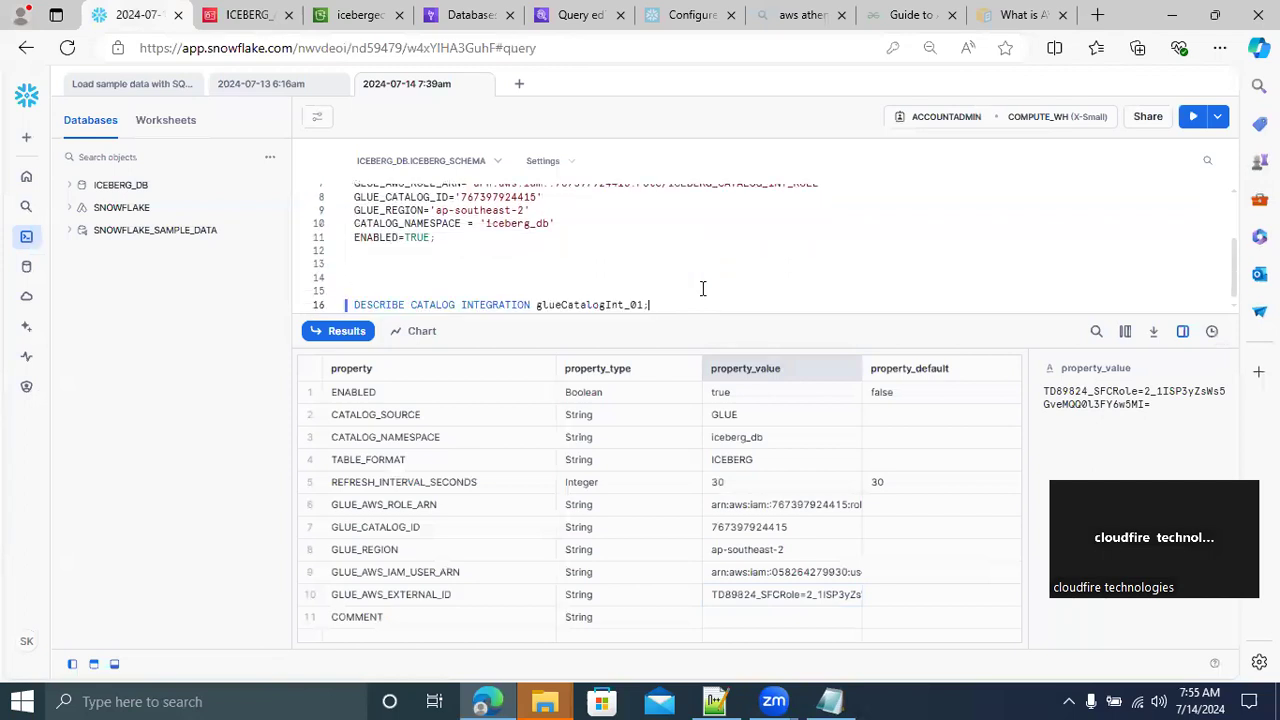
key(Return)
key(Return)
key(Return)
key(Return)
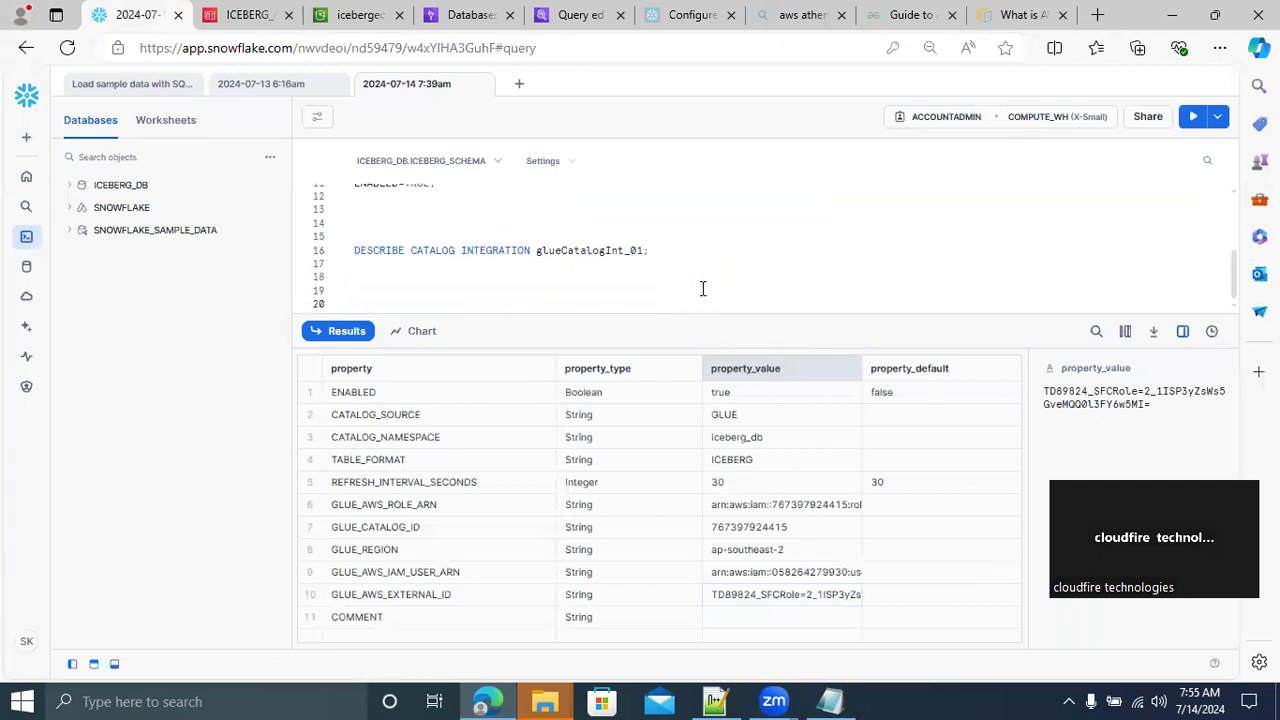
key(ctrl+v)
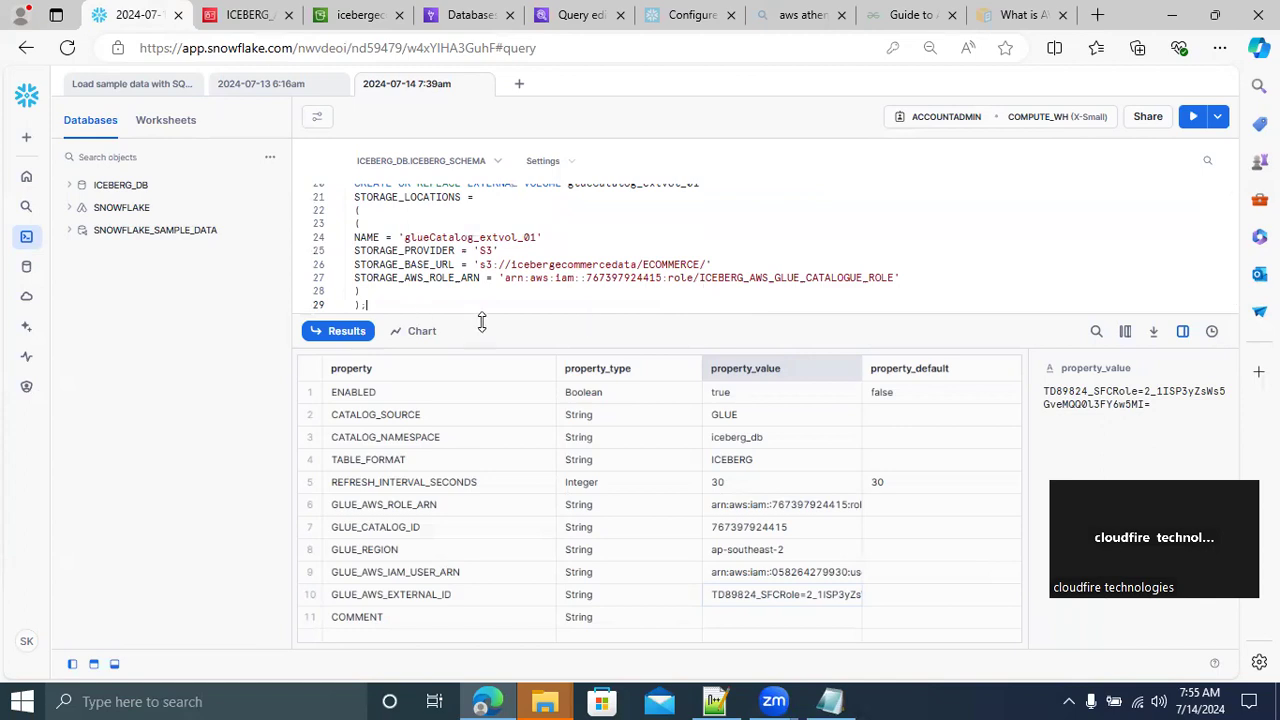
Enlarge the worksheet's query area and run only the CREATE OR REPLACE EXTERNAL VOLUME glueCatalog_extvol_01 statement
drag(481, 314, 508, 434)
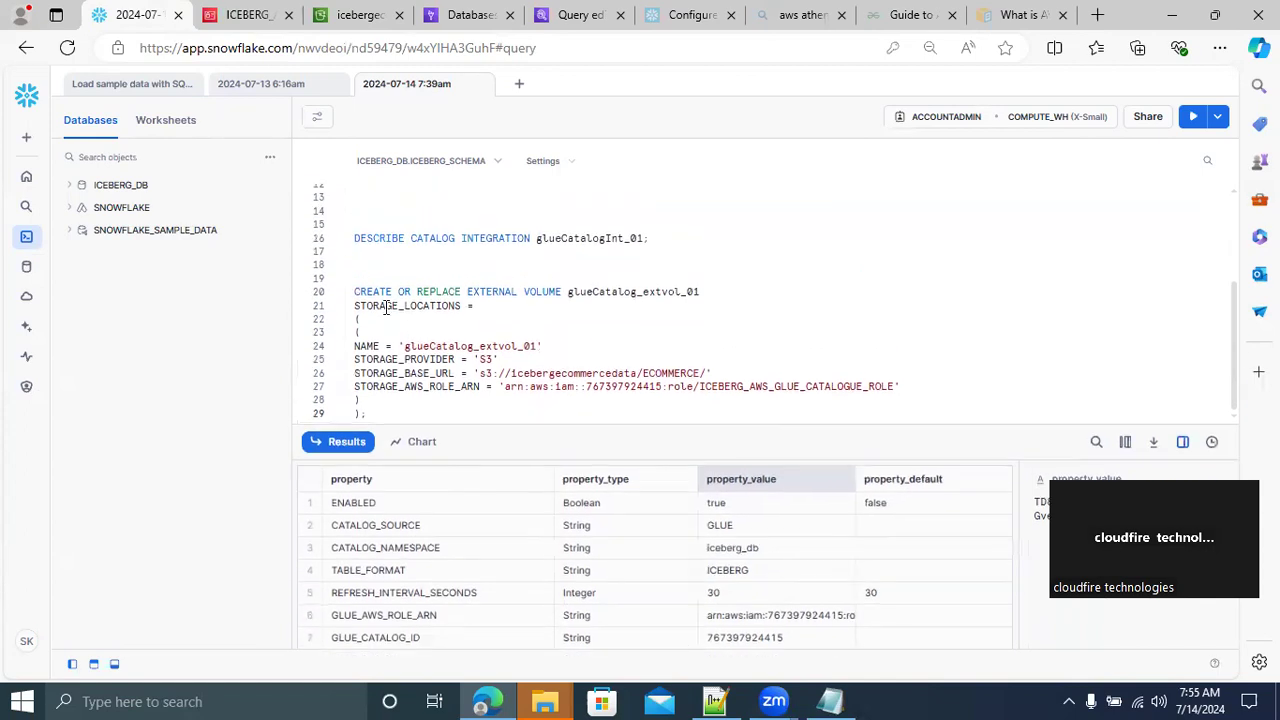
click(355, 291)
shift+click(427, 425)
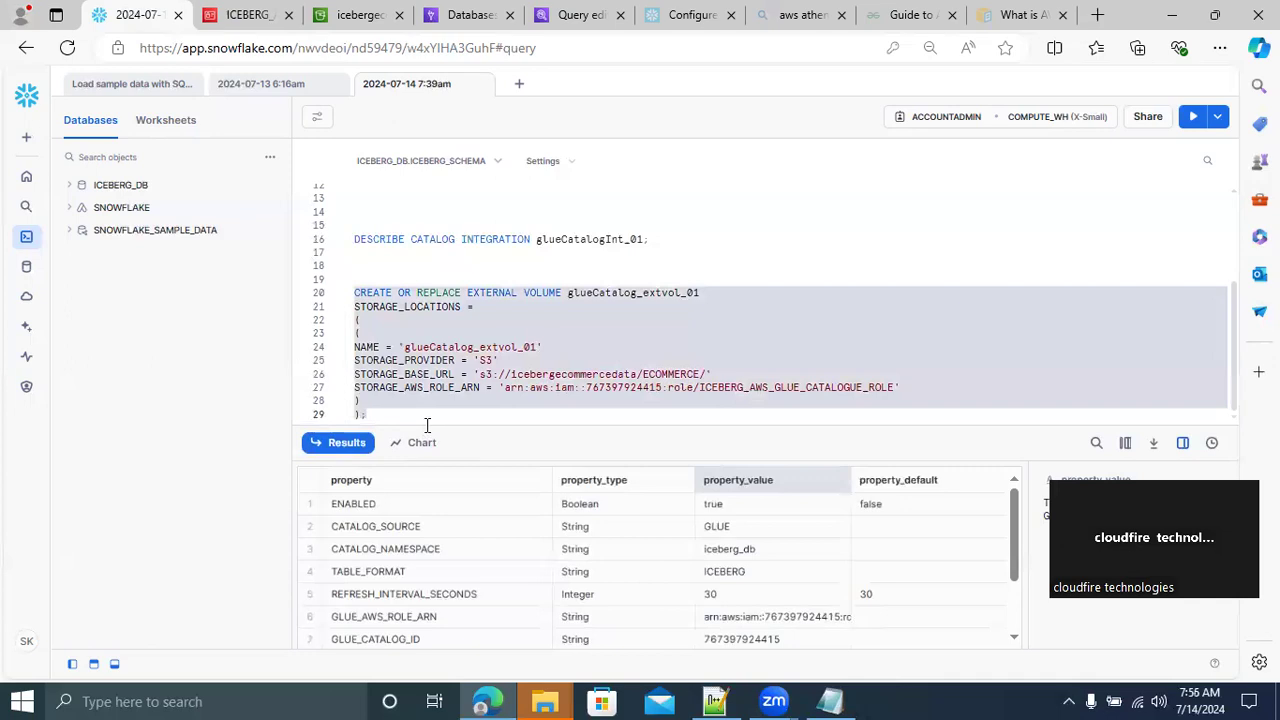
click(1193, 119)
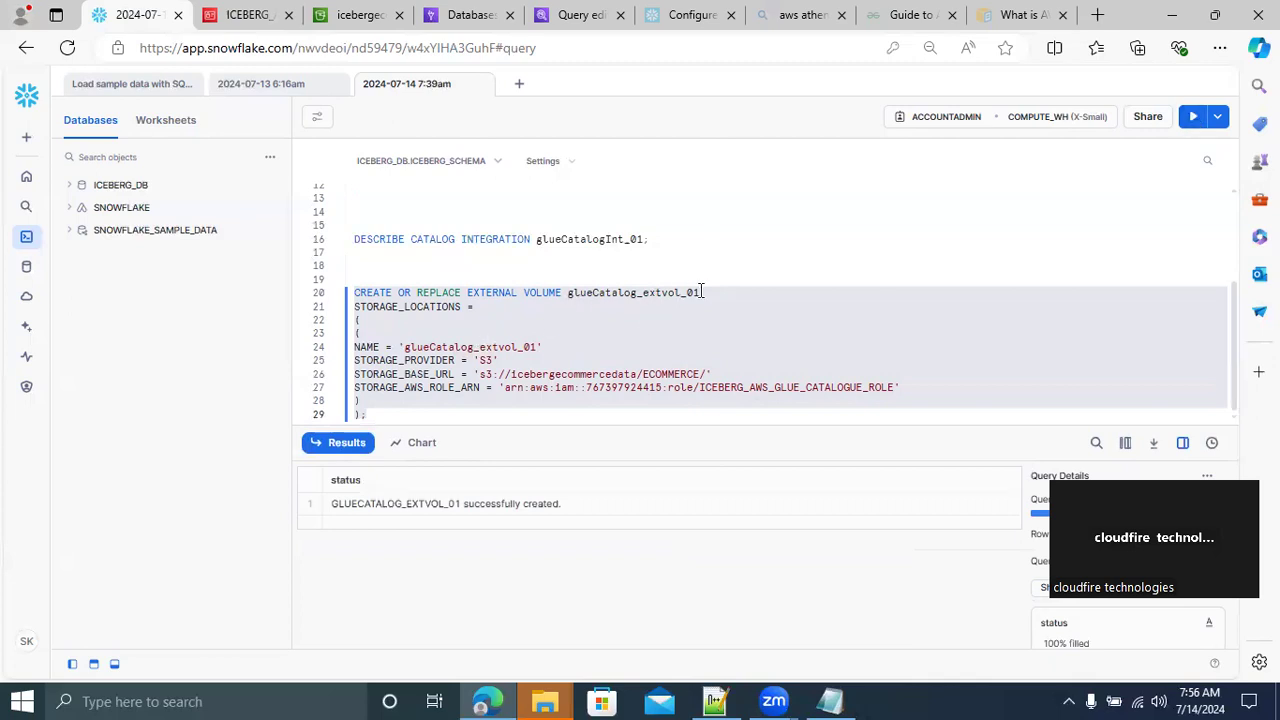
Switch to the Notepad++ script and change the volume name in the desc EXTERNAL VOLUME line to glueCatalog_extvol_01
click(714, 701)
drag(576, 467, 71, 467)
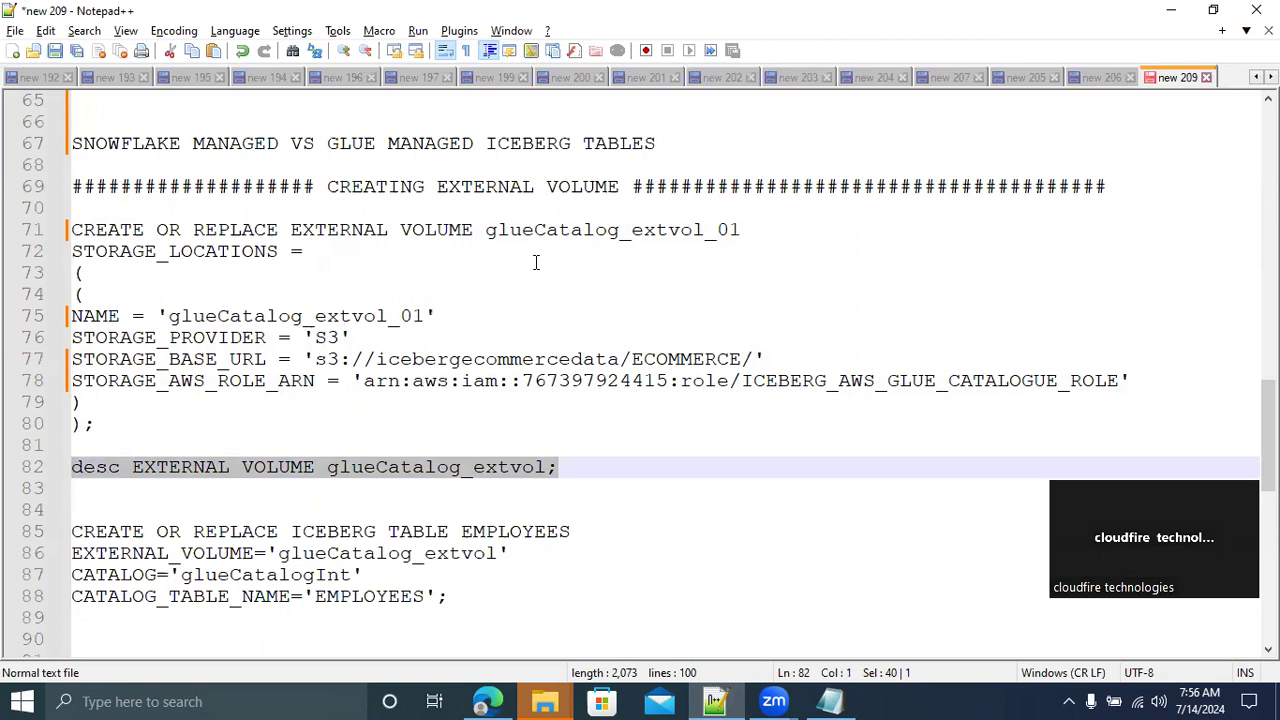
double_click(585, 229)
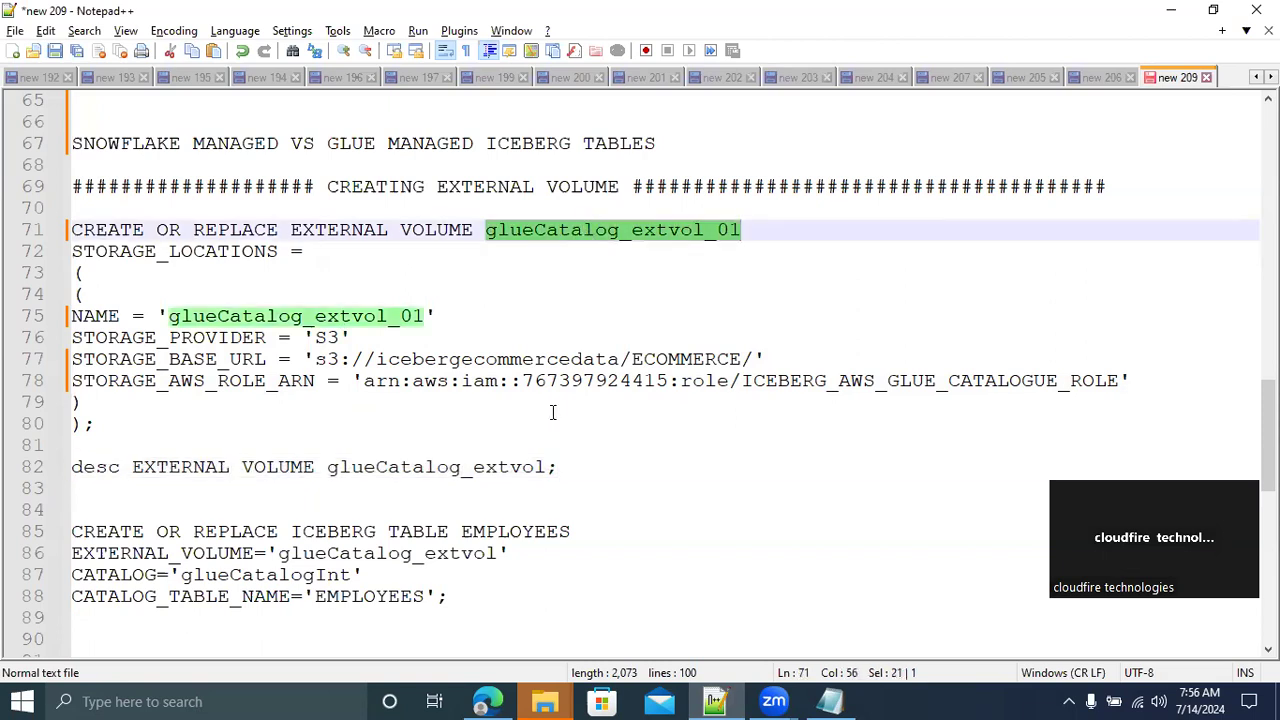
double_click(413, 467)
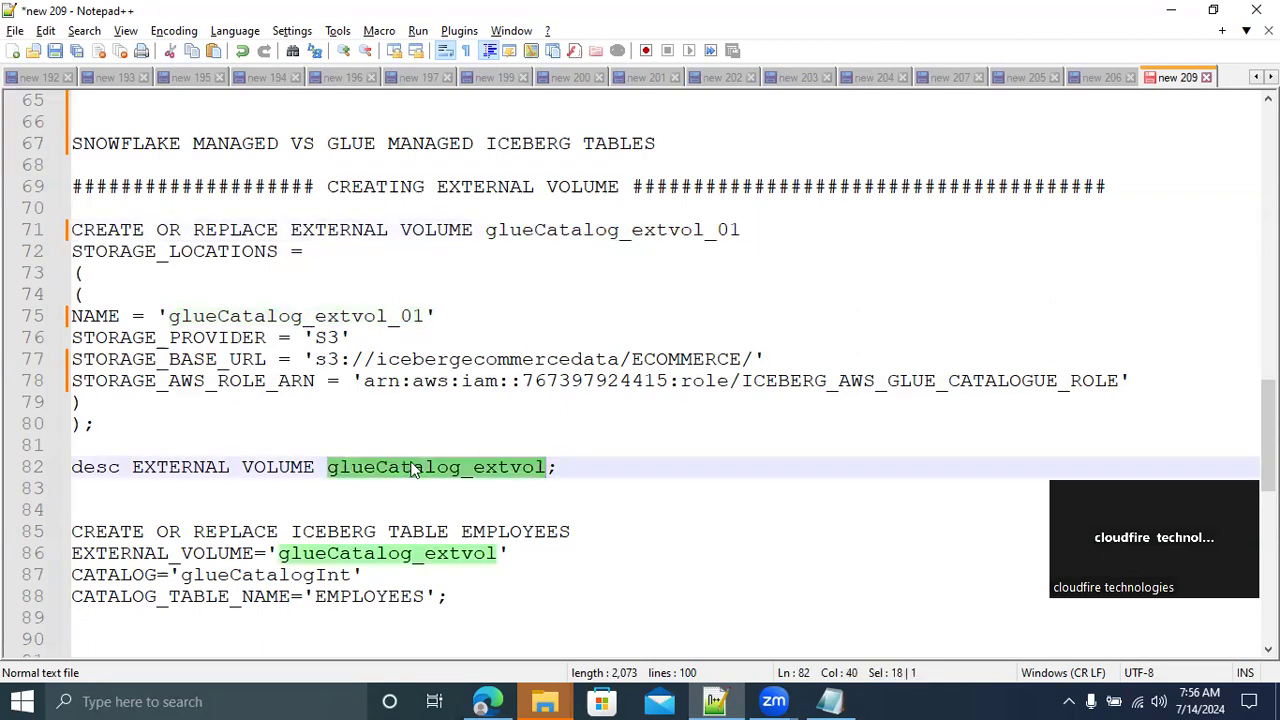
key(ctrl+v)
Copy the desc EXTERNAL VOLUME glueCatalog_extvol_01 line into the Snowflake worksheet below the CREATE statement and run it
drag(619, 467, 60, 467)
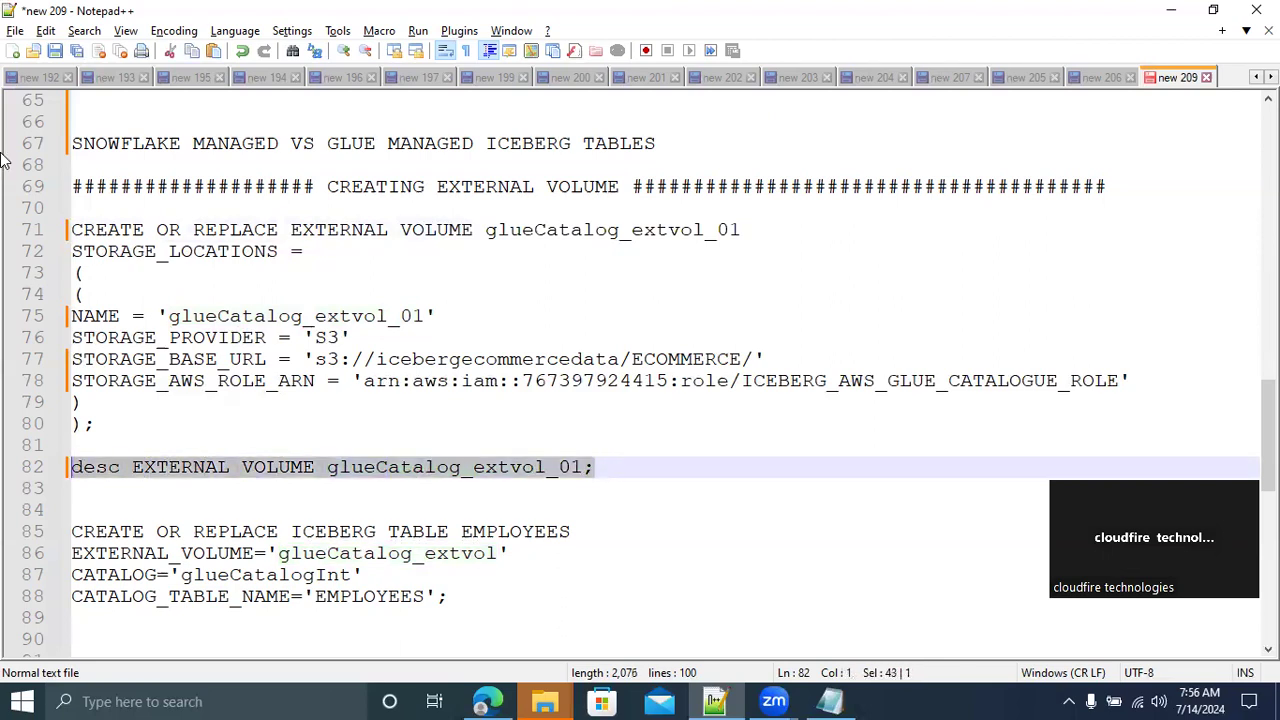
key(alt+Tab)
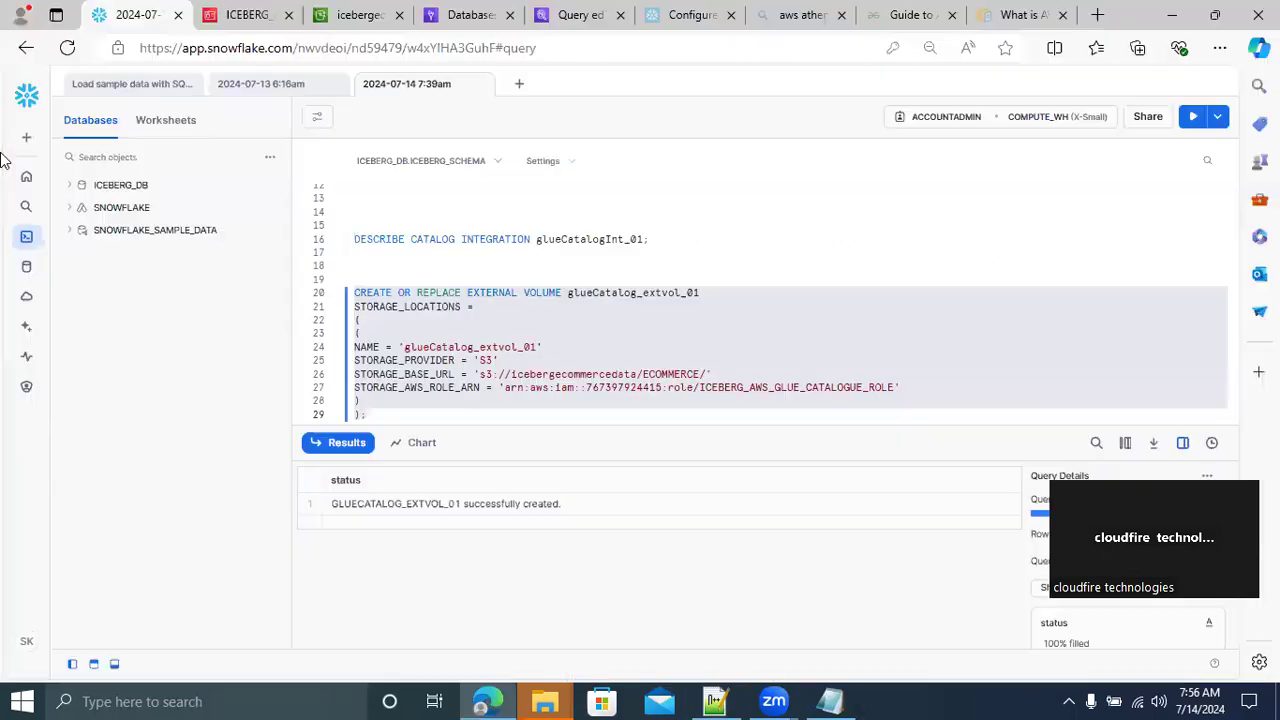
click(374, 413)
key(Return)
key(Return)
key(Return)
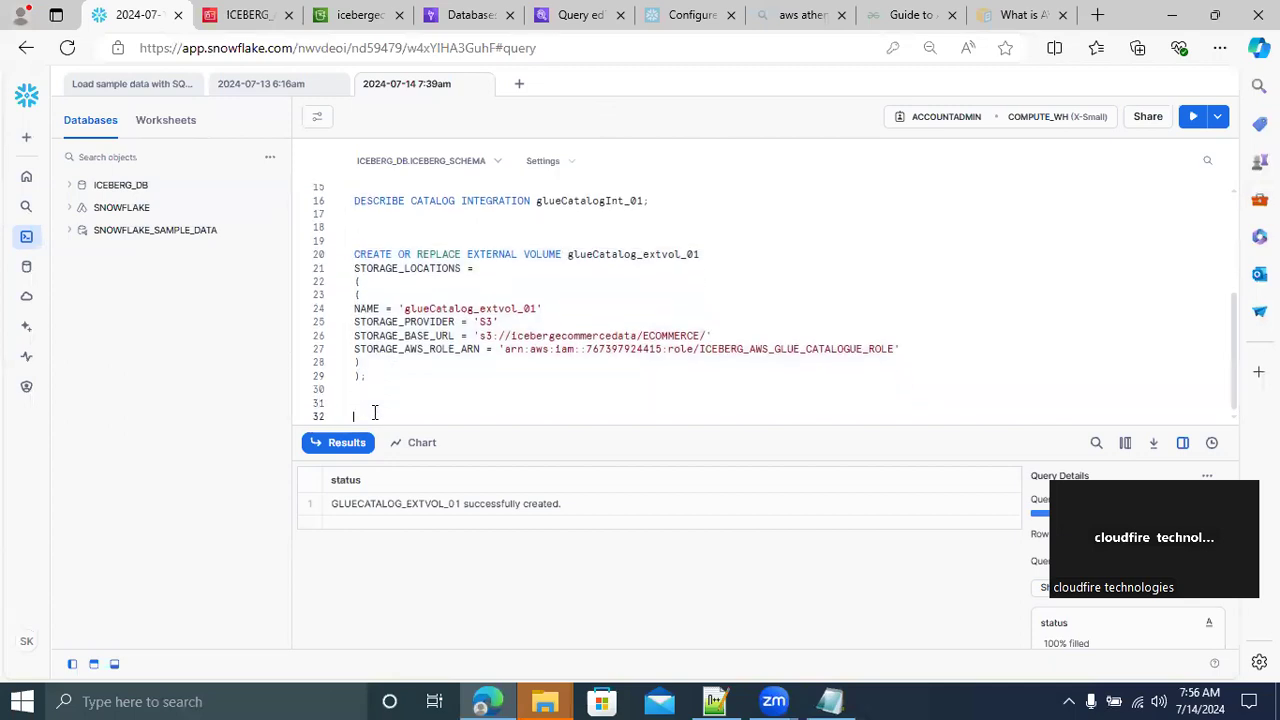
key(ctrl+v)
drag(640, 414, 354, 415)
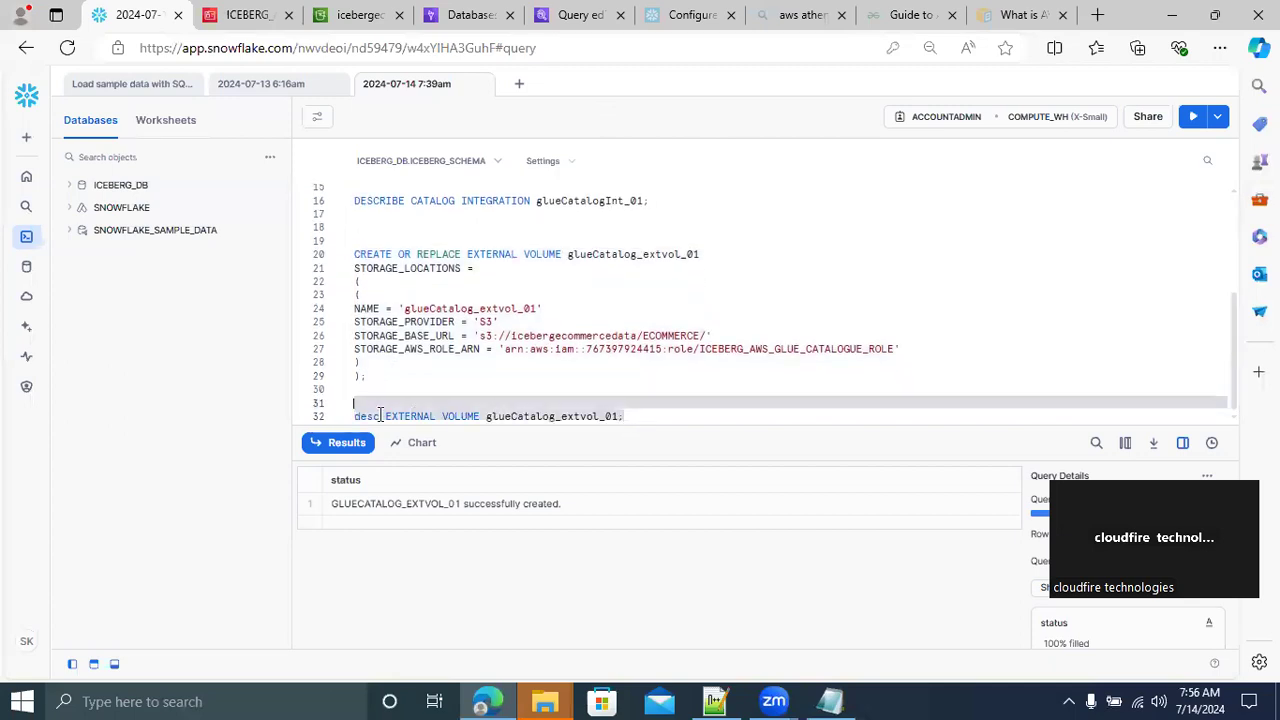
click(1192, 118)
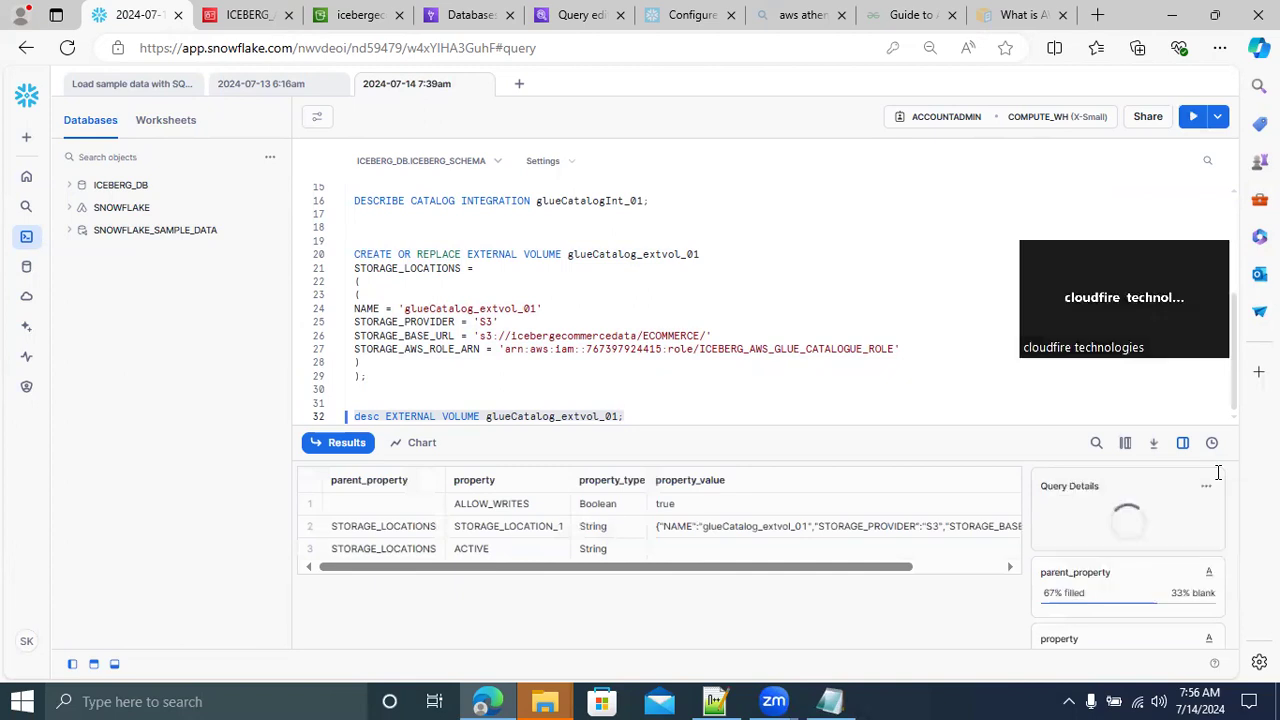
Show the full STORAGE_LOCATION_1 property value in a widened detail view and copy its STORAGE_AWS_IAM_USER_ARN
click(691, 530)
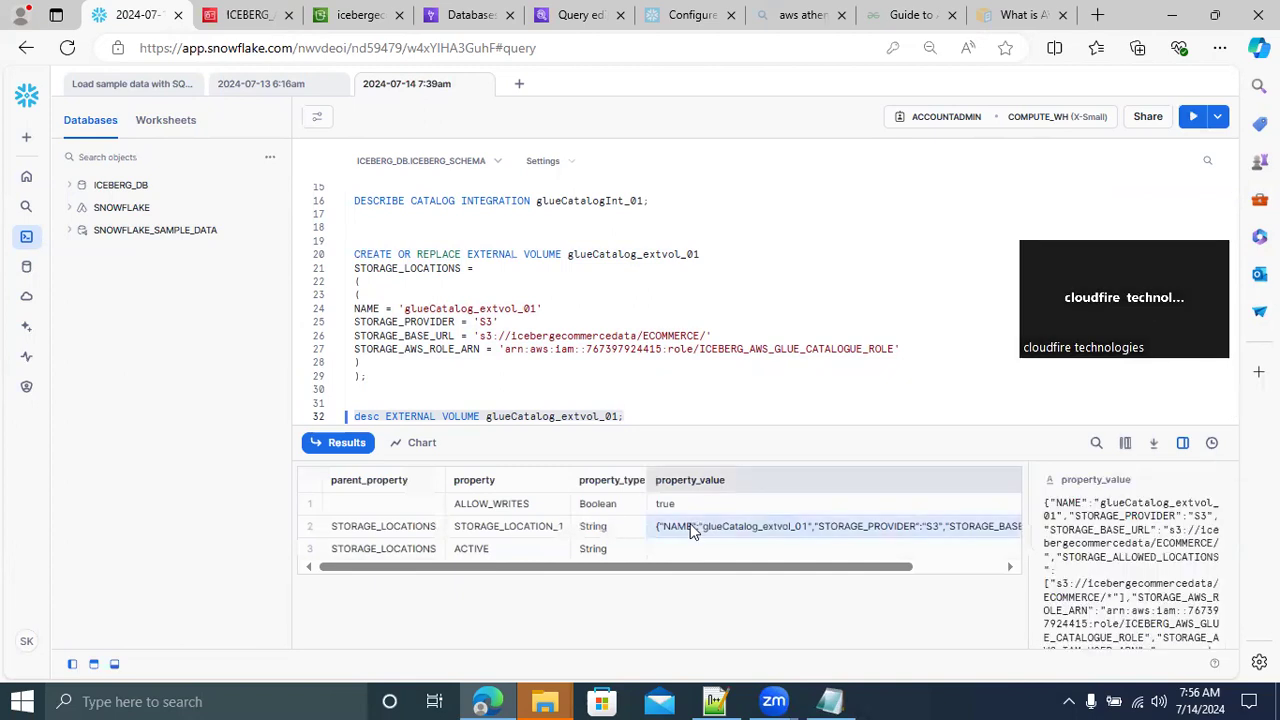
drag(1026, 577, 537, 611)
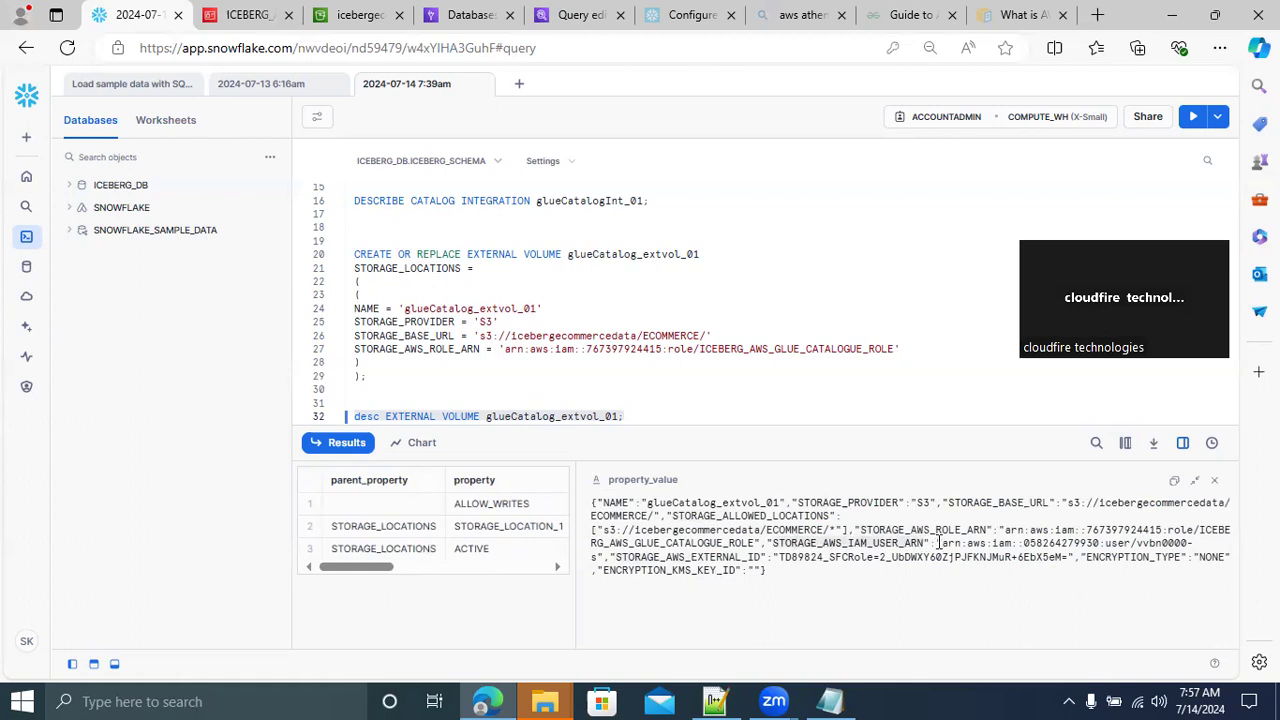
drag(943, 542, 1120, 543)
drag(1180, 543, 602, 560)
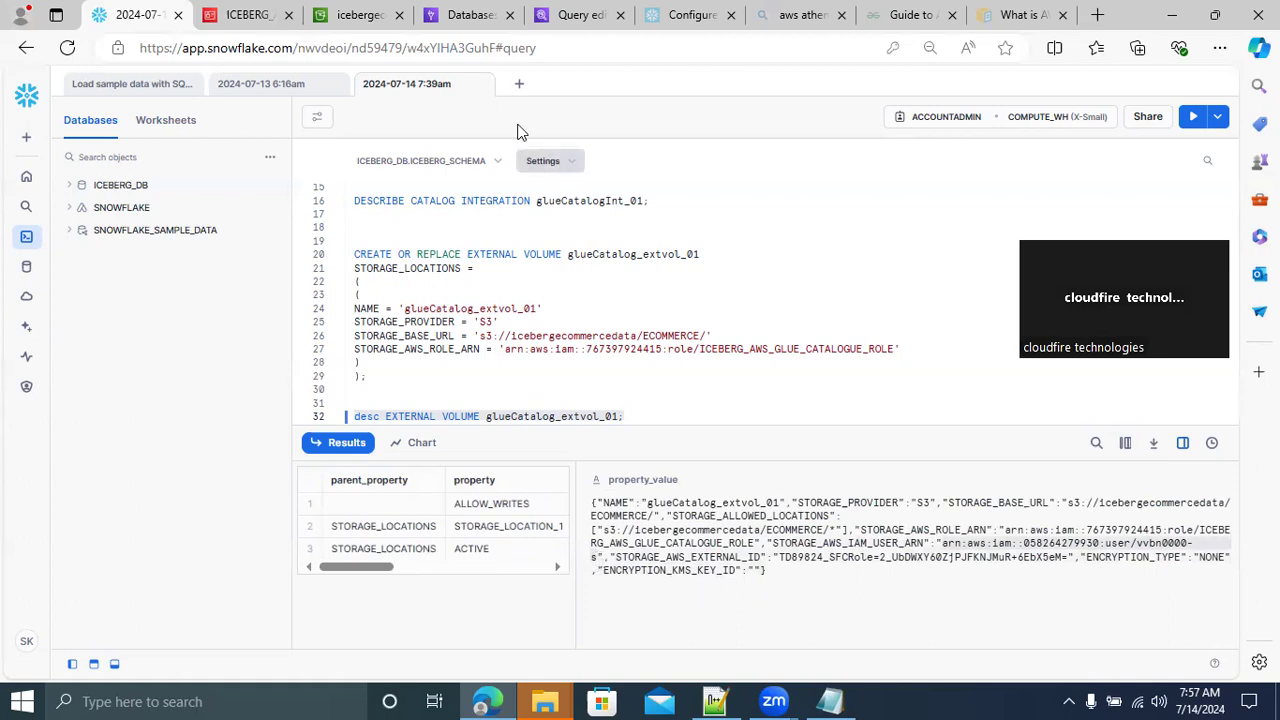
Edit the trust policy of ICEBERG_AWS_GLUE_CATALOGUE_ROLE in the IAM console, replacing the AWS principal with the copied Snowflake IAM user ARN
click(245, 16)
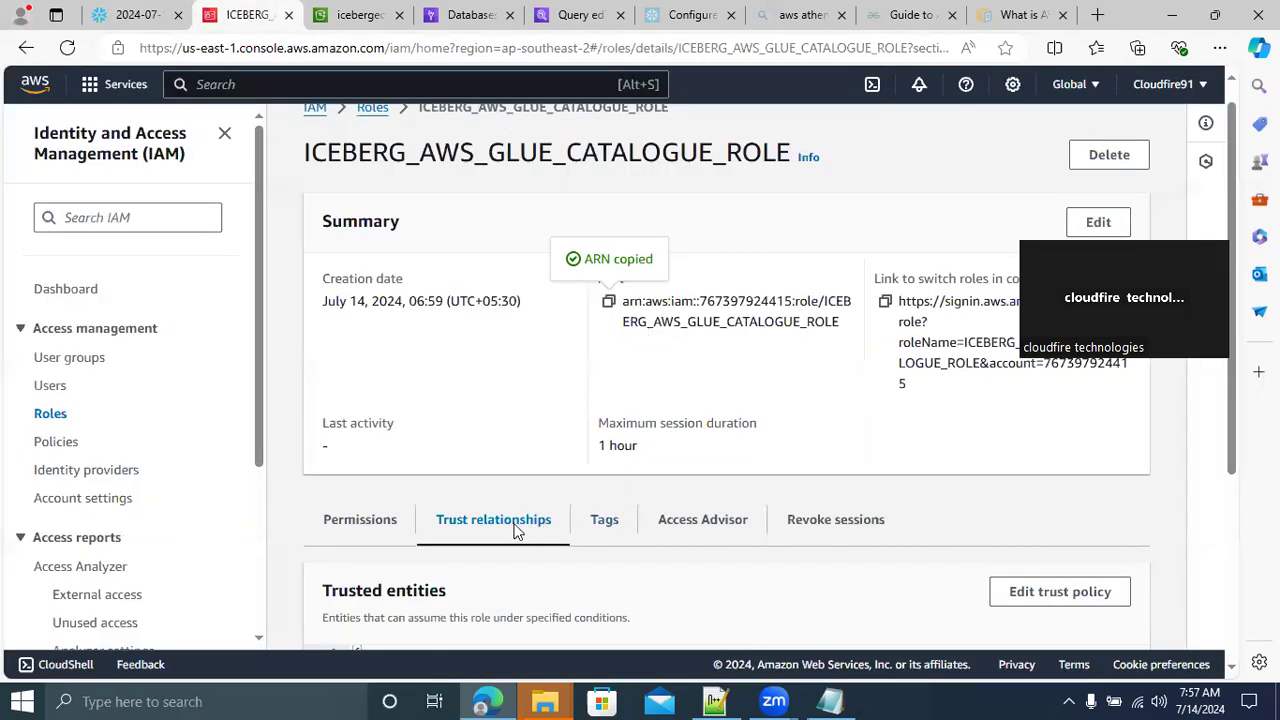
drag(1231, 434, 1240, 634)
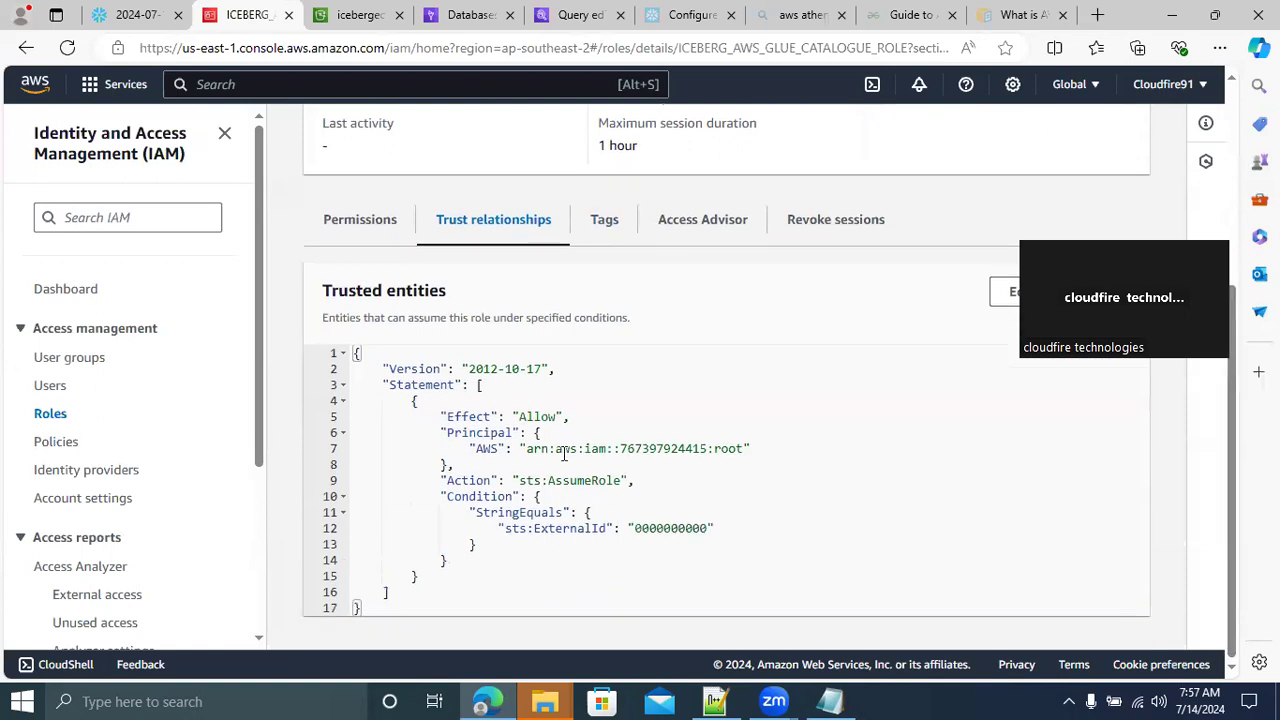
click(998, 296)
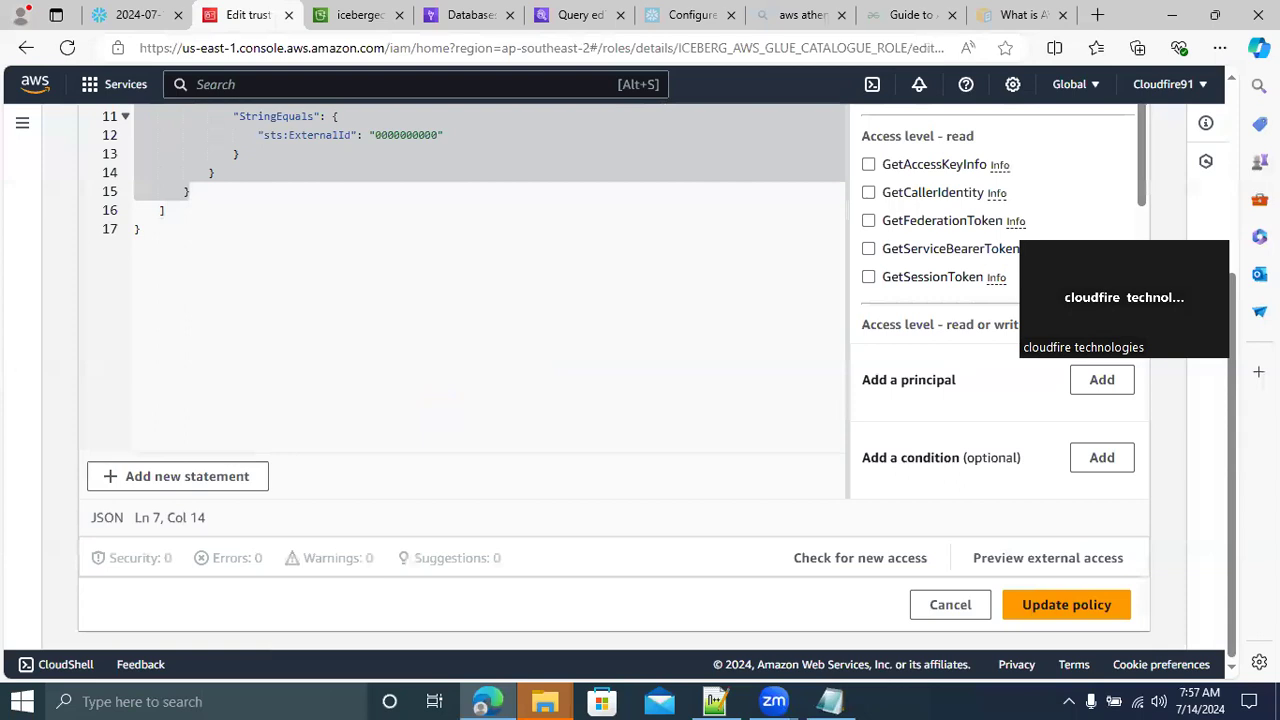
scroll(1235, 477, up, 5)
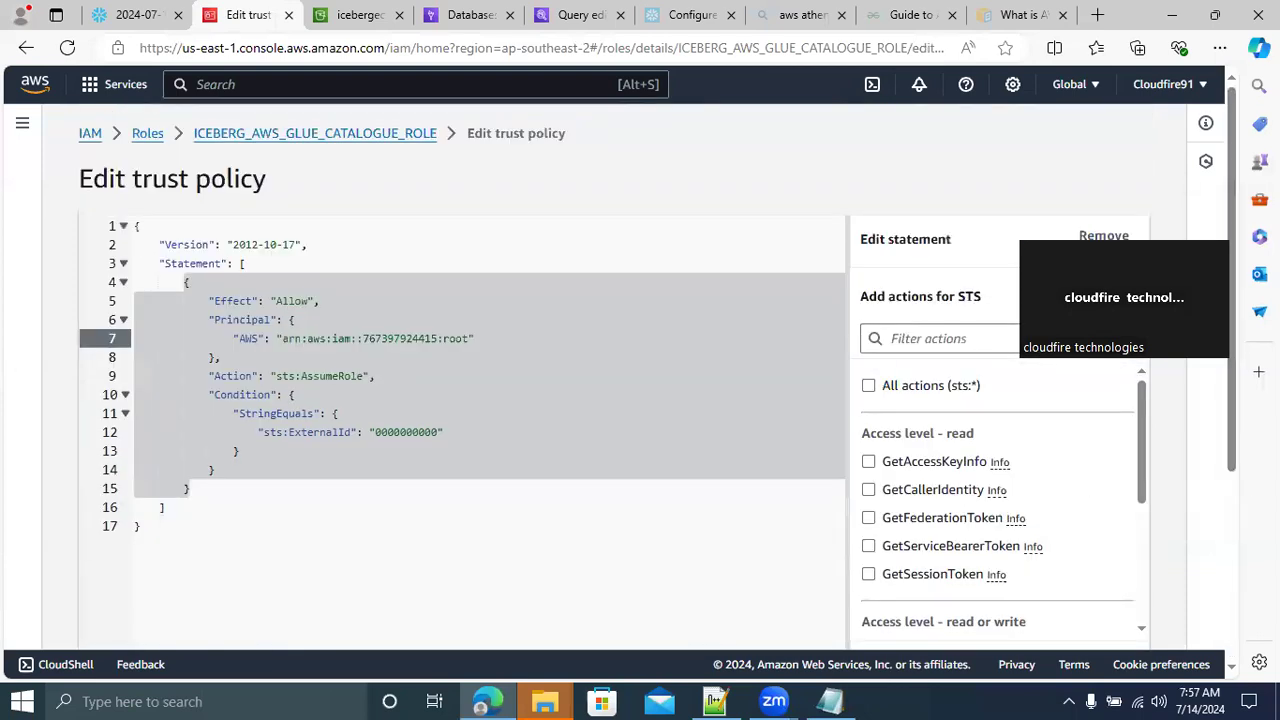
click(376, 376)
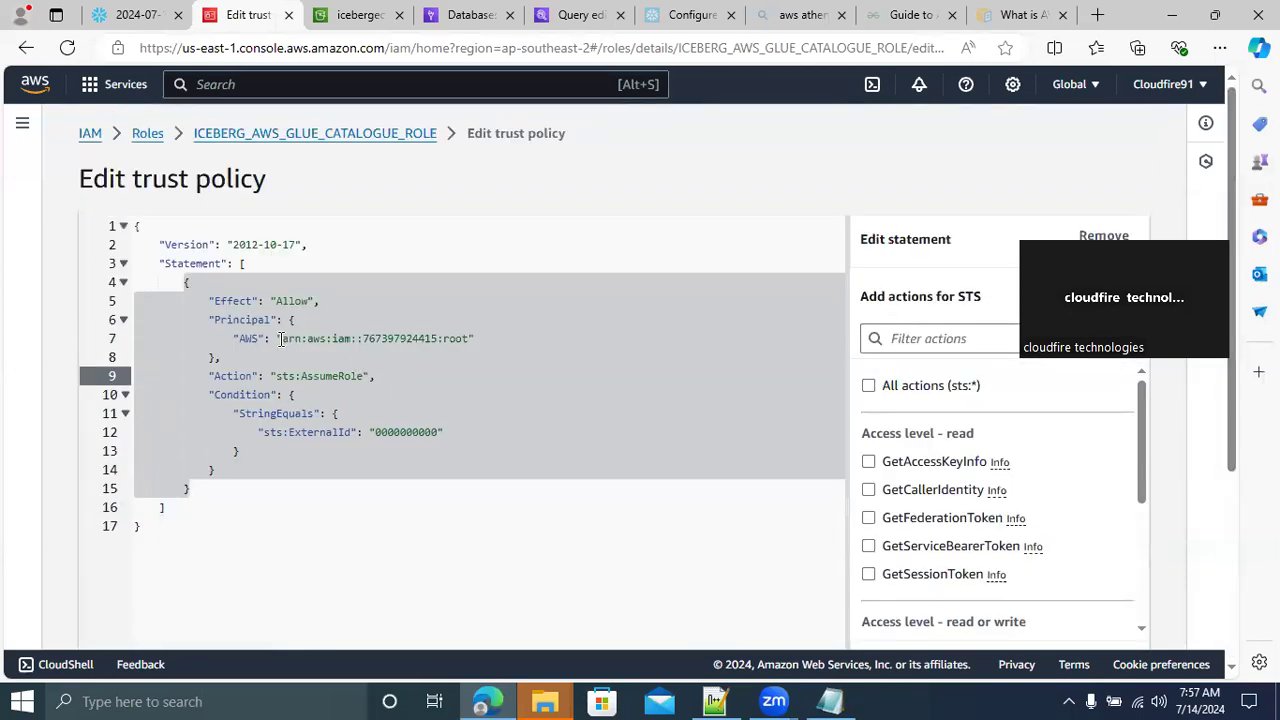
click(284, 339)
drag(284, 339, 470, 339)
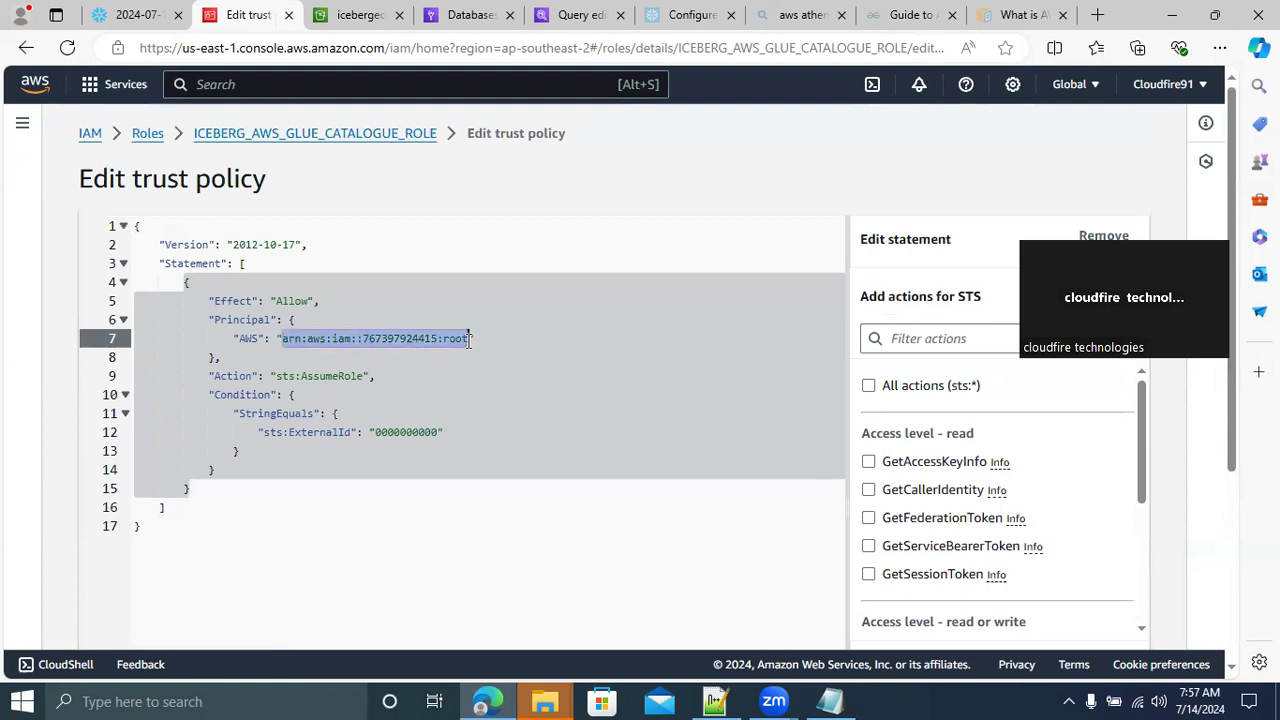
key(ctrl+v)
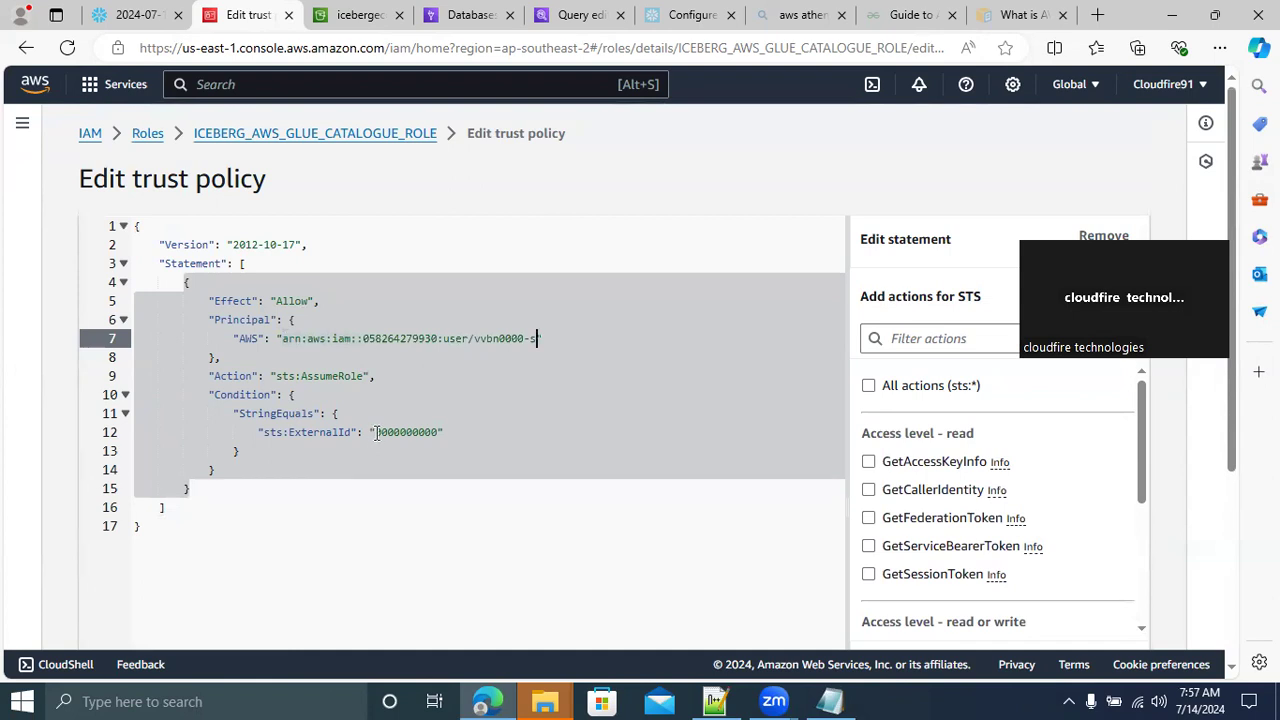
Replace the sts:ExternalId in the trust policy with the STORAGE_AWS_EXTERNAL_ID from the Snowflake result and update the policy
drag(377, 432, 437, 432)
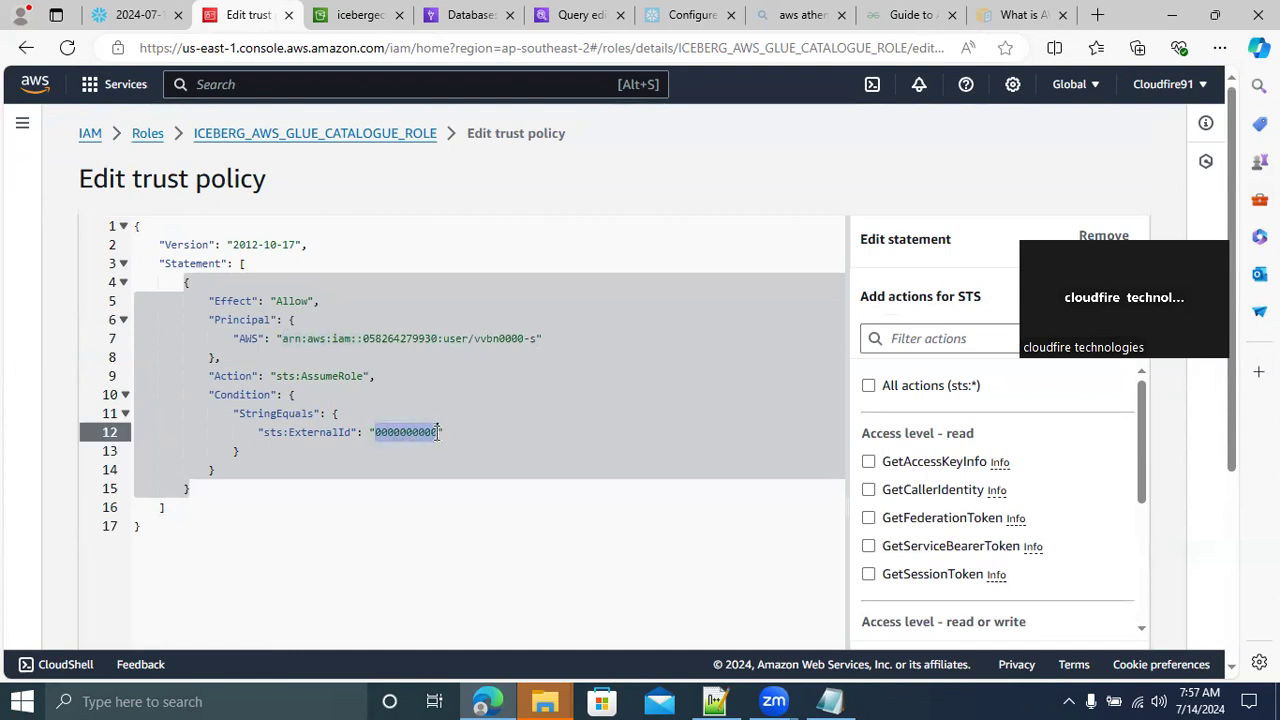
key(BackSpace)
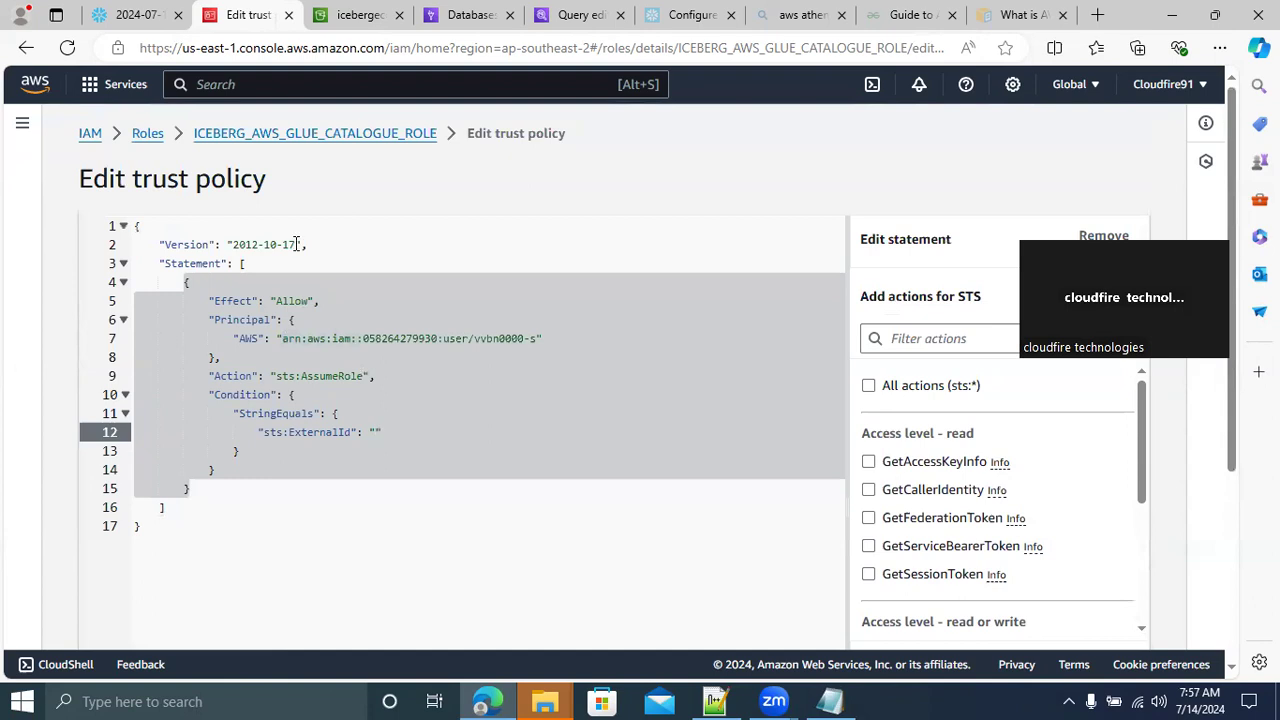
click(131, 18)
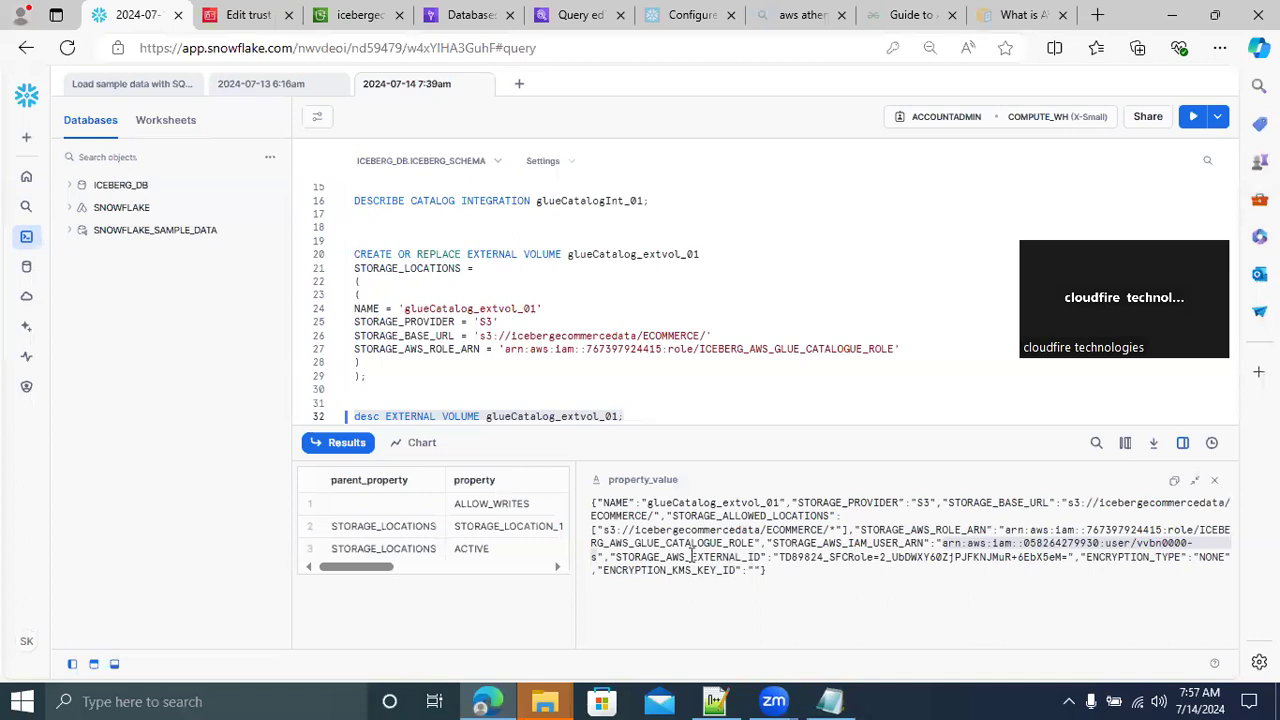
click(779, 557)
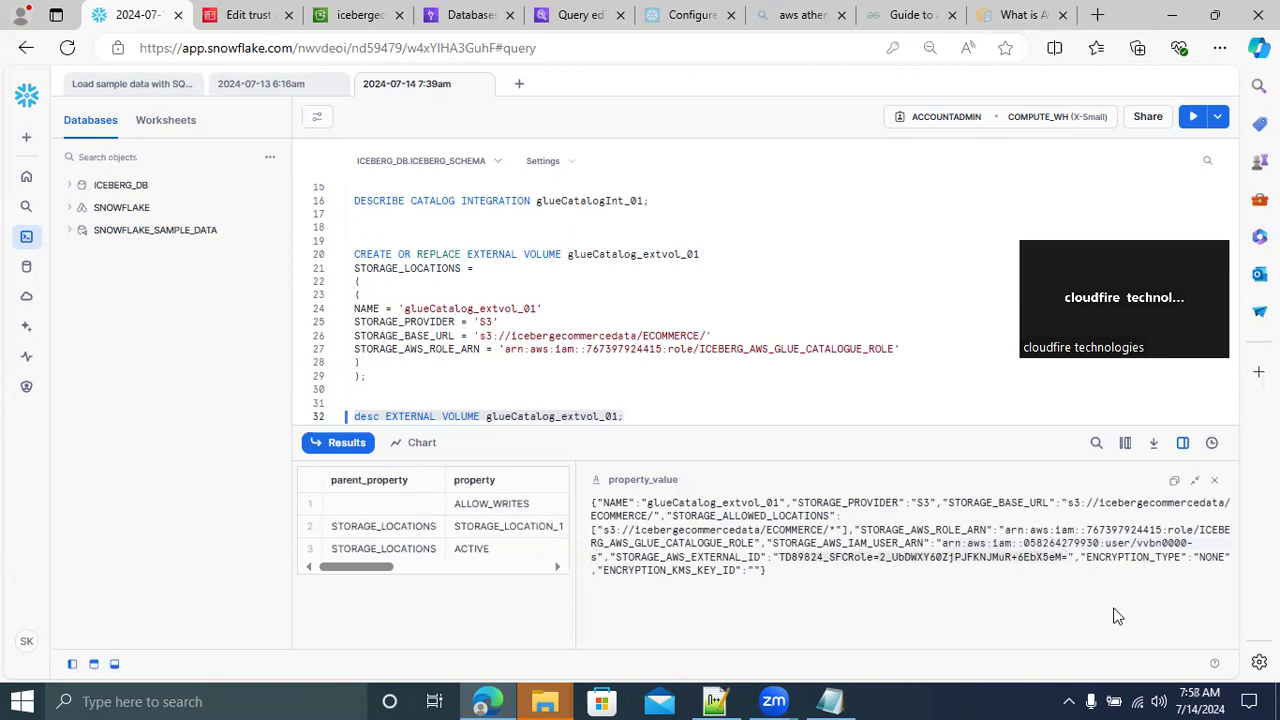
click(242, 18)
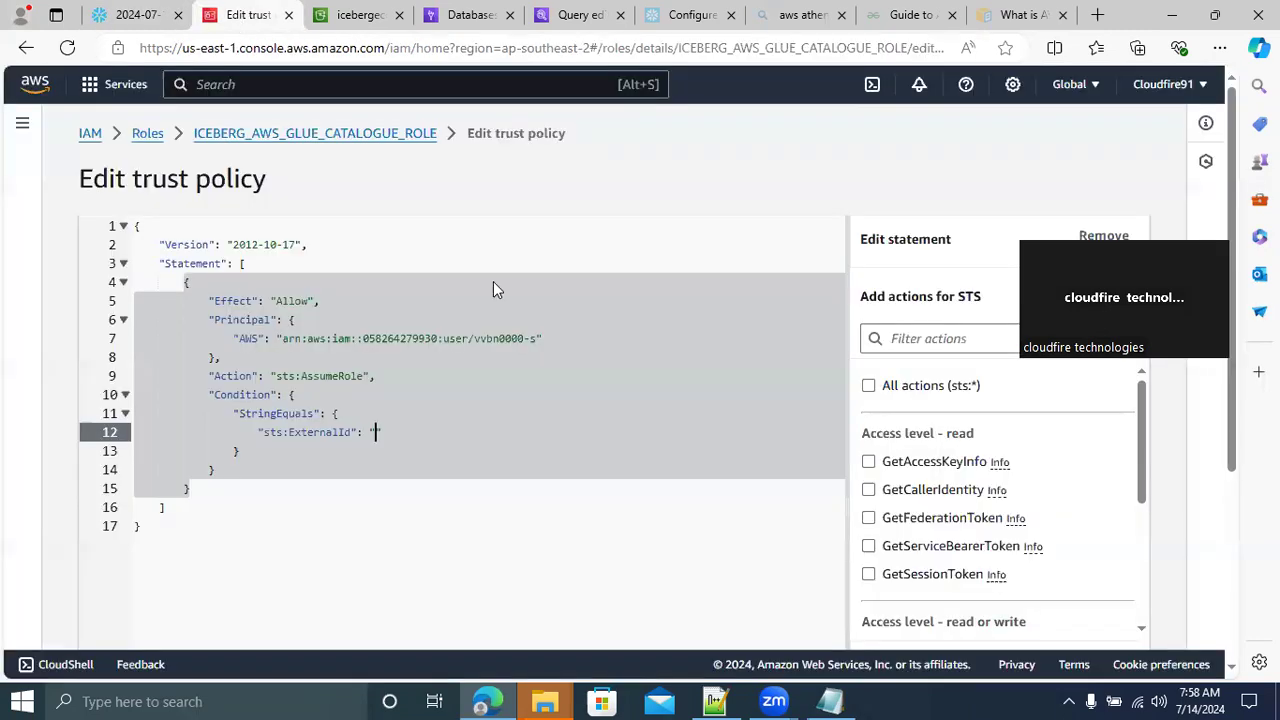
text(TD89824_SFCRole=2_UbDWXY60ZjPJFKNJMuR+6EbX5eM=)
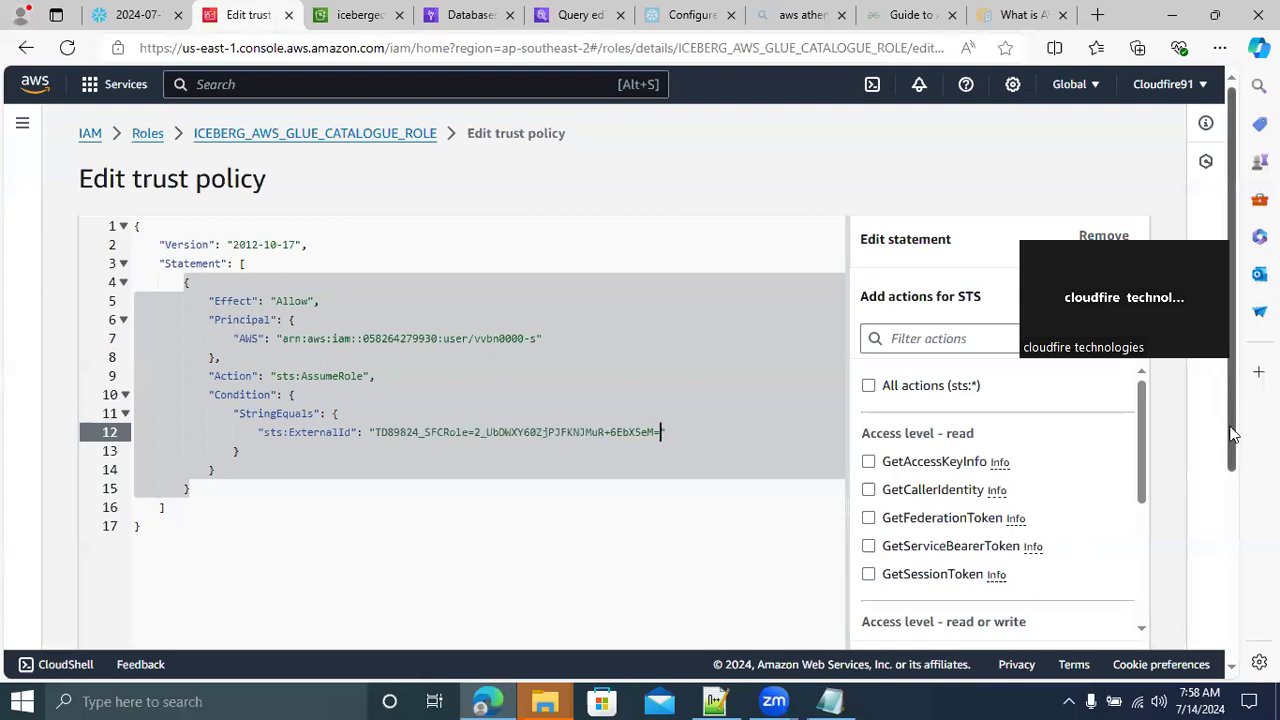
scroll(1222, 431, down, 3)
click(1054, 606)
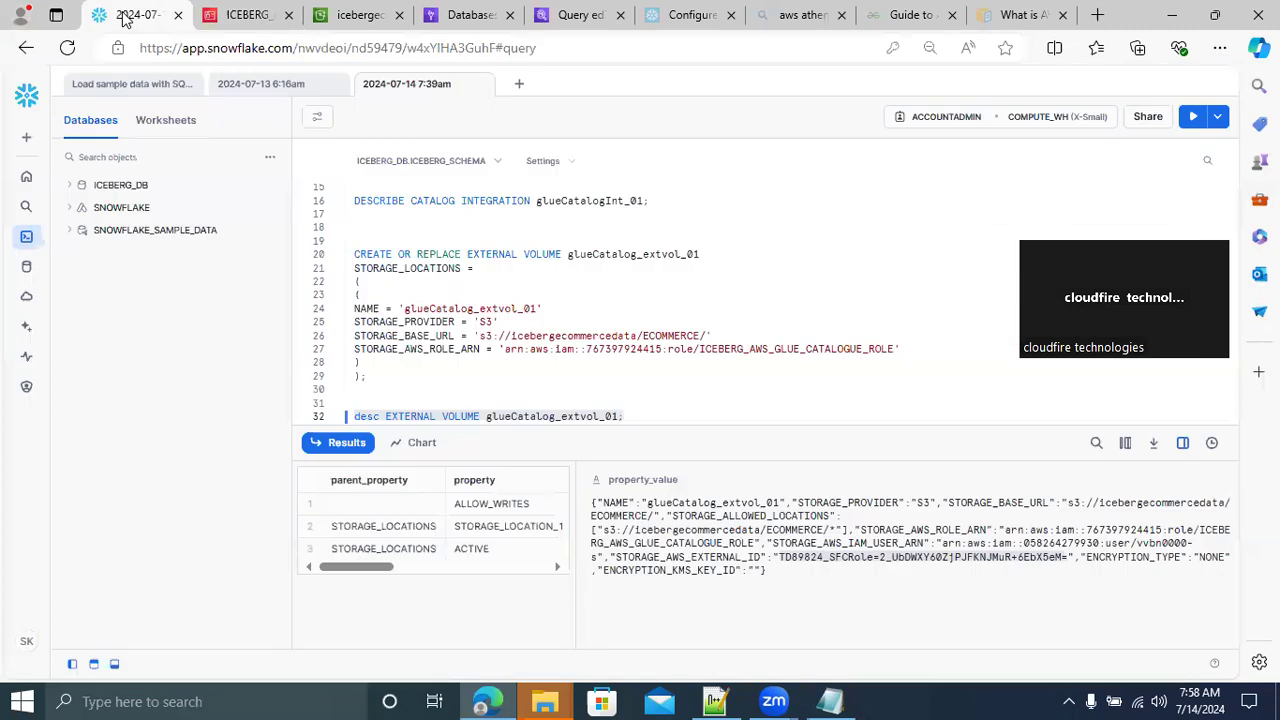
In the Notepad++ notes, add the heading "STEP 5: CREATE A ICEBERG TABLE WITH AWS GLUE AS A CATALOGUE" below the desc EXTERNAL VOLUME line
click(128, 16)
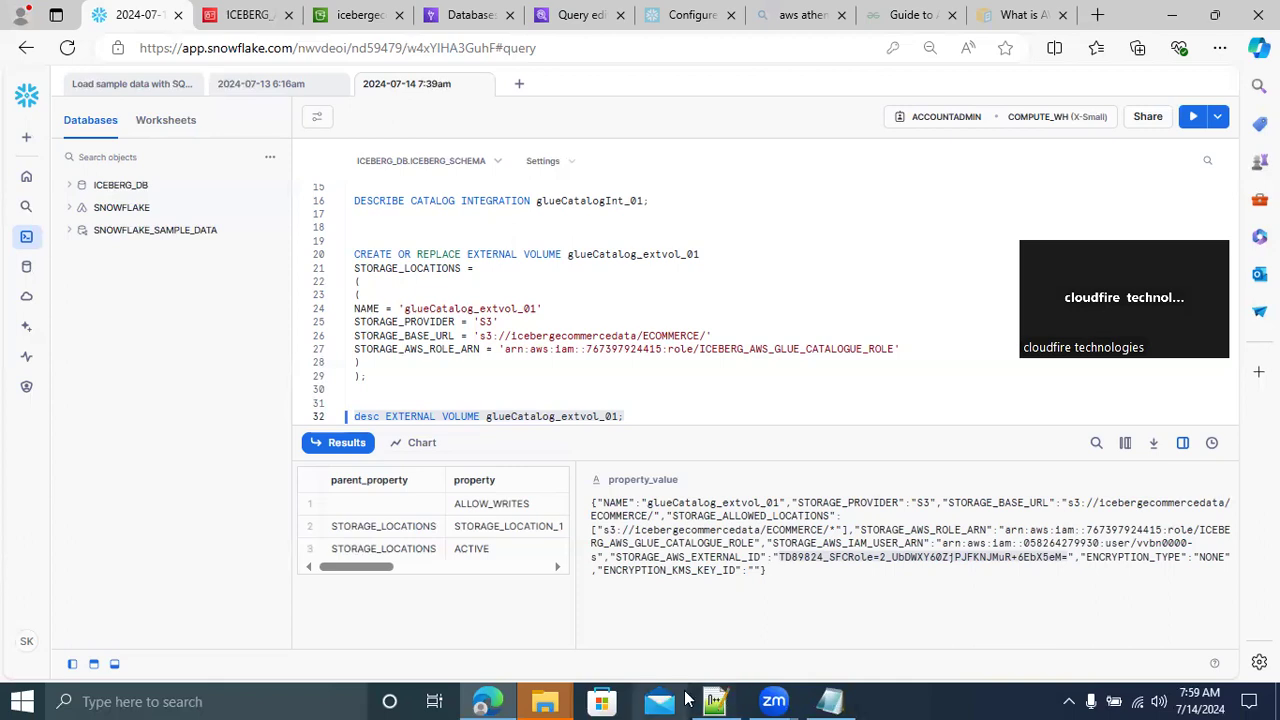
click(714, 701)
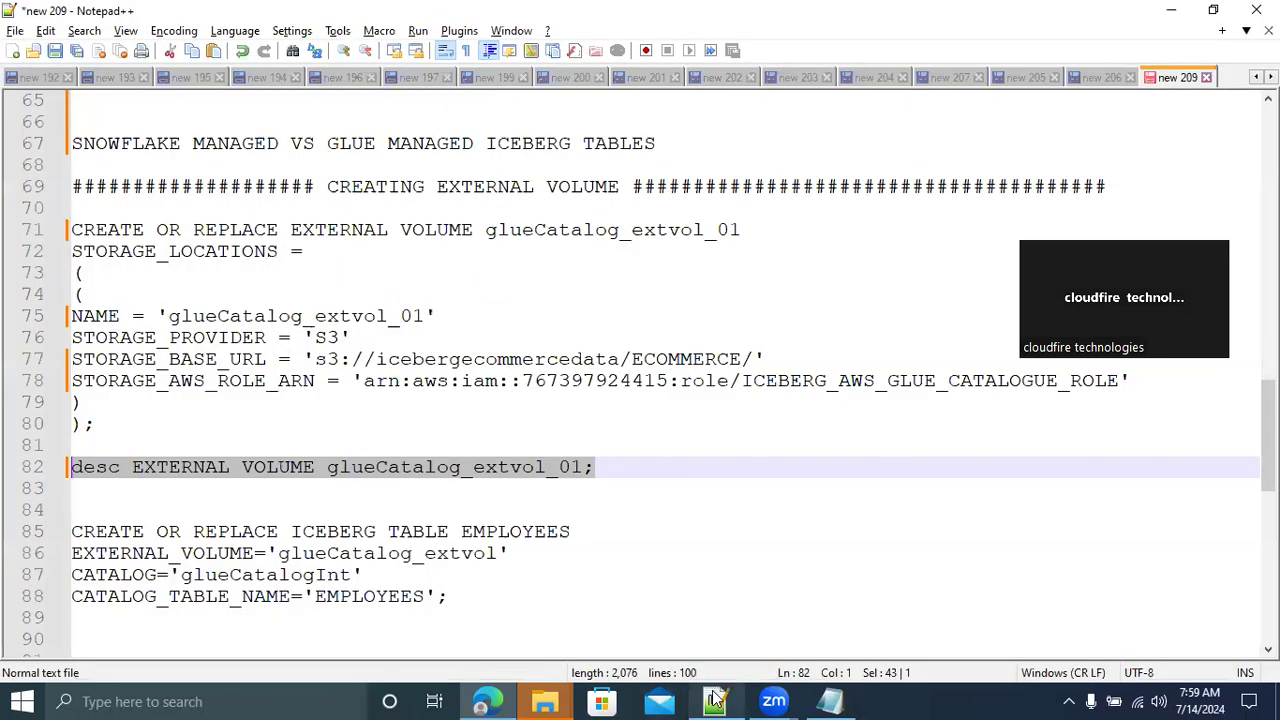
click(777, 553)
click(652, 466)
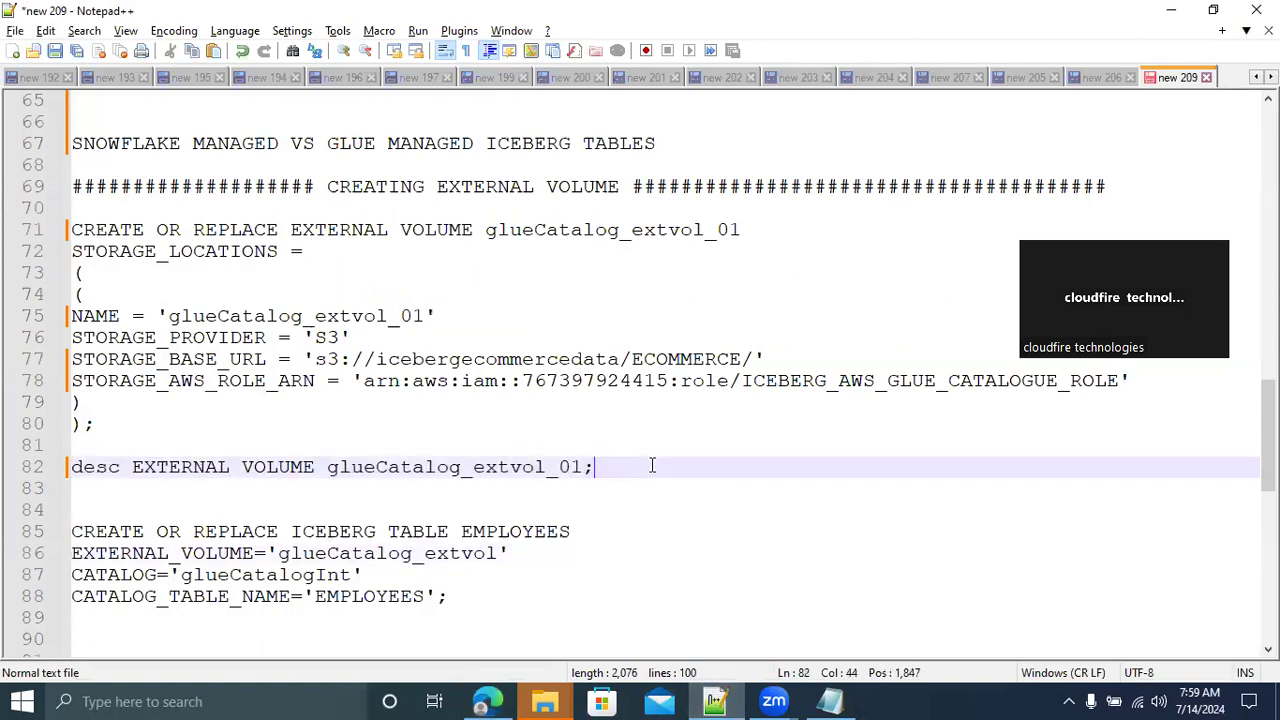
key(Return)
key(Return)
key(Return)
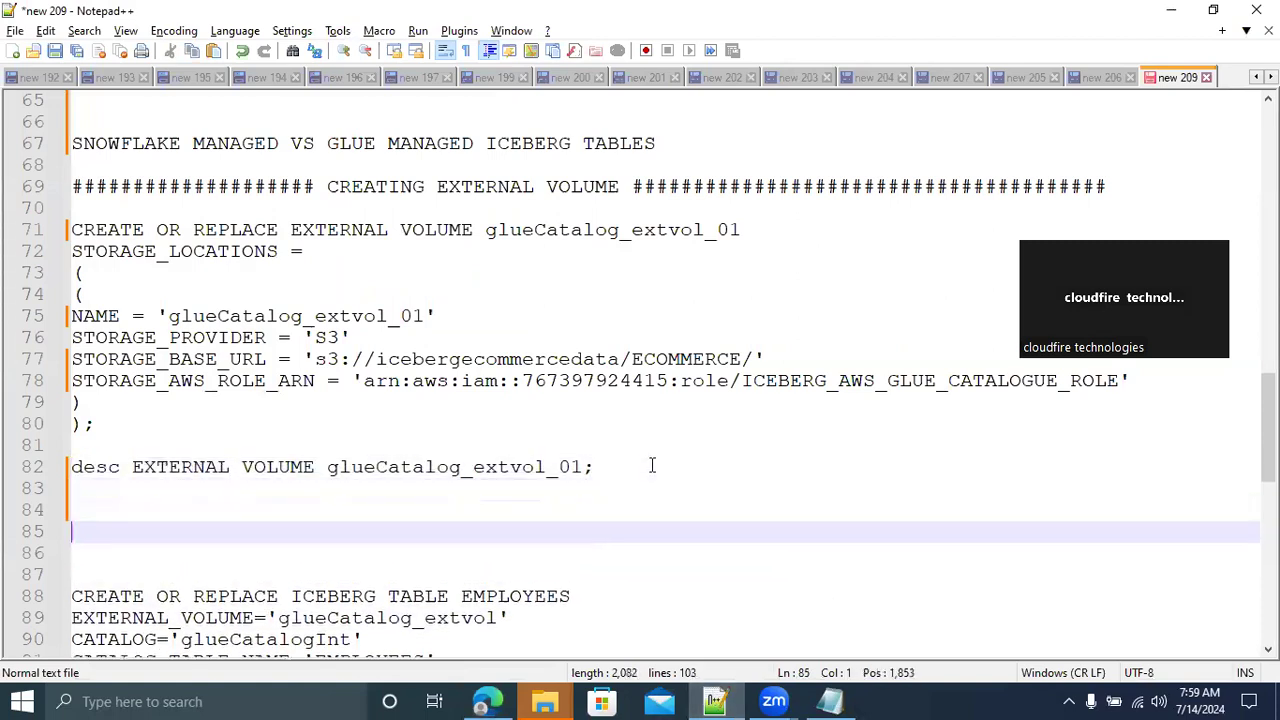
text(s)
key(BackSpace)
text(STE)
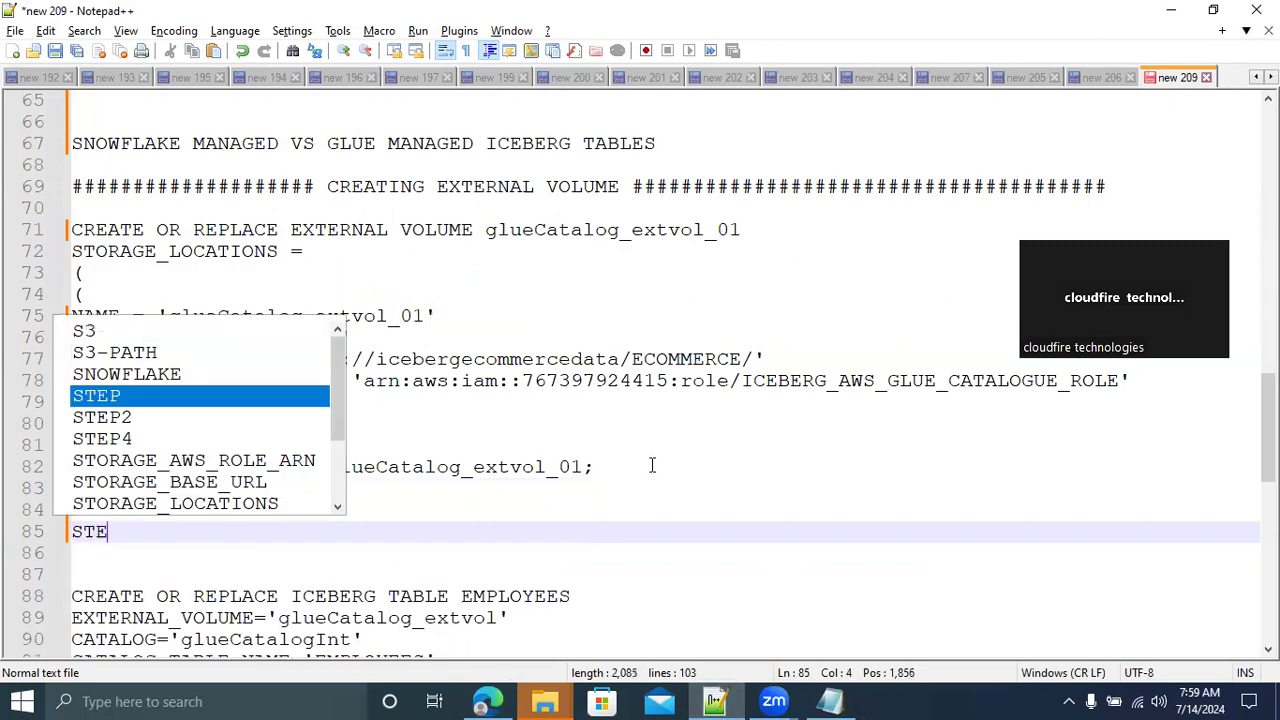
text(P 5: )
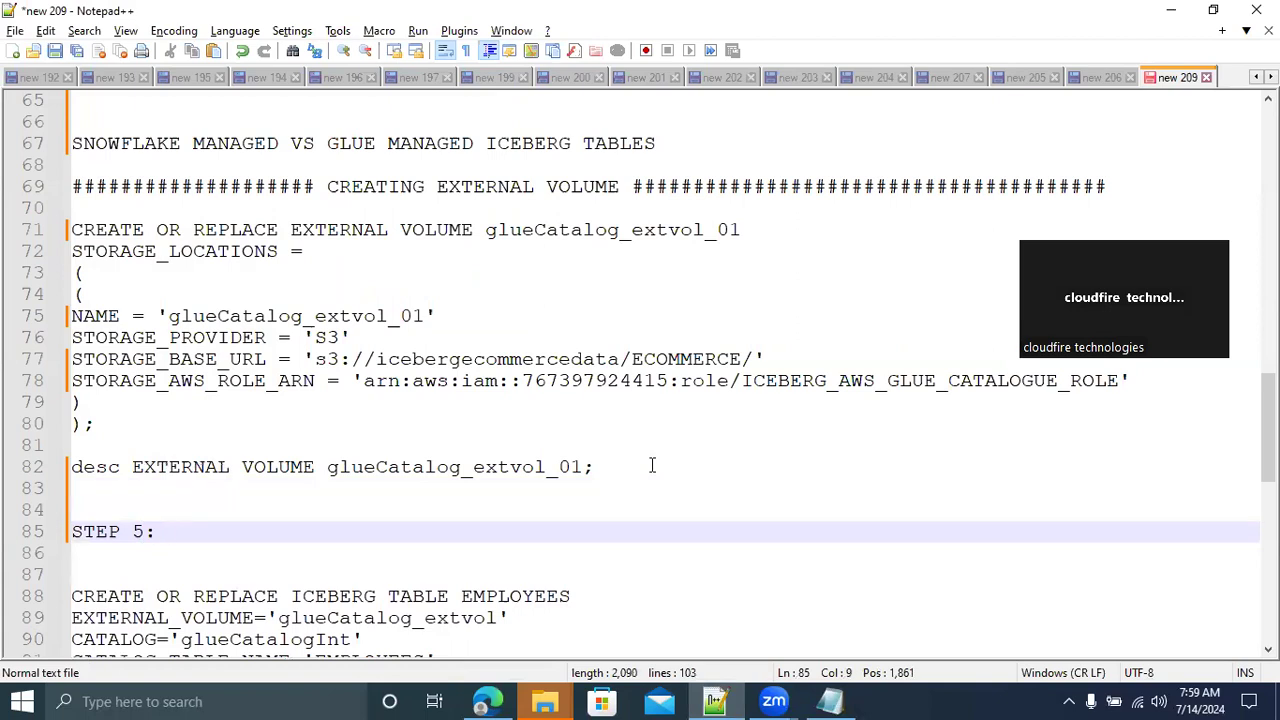
text(CREAT)
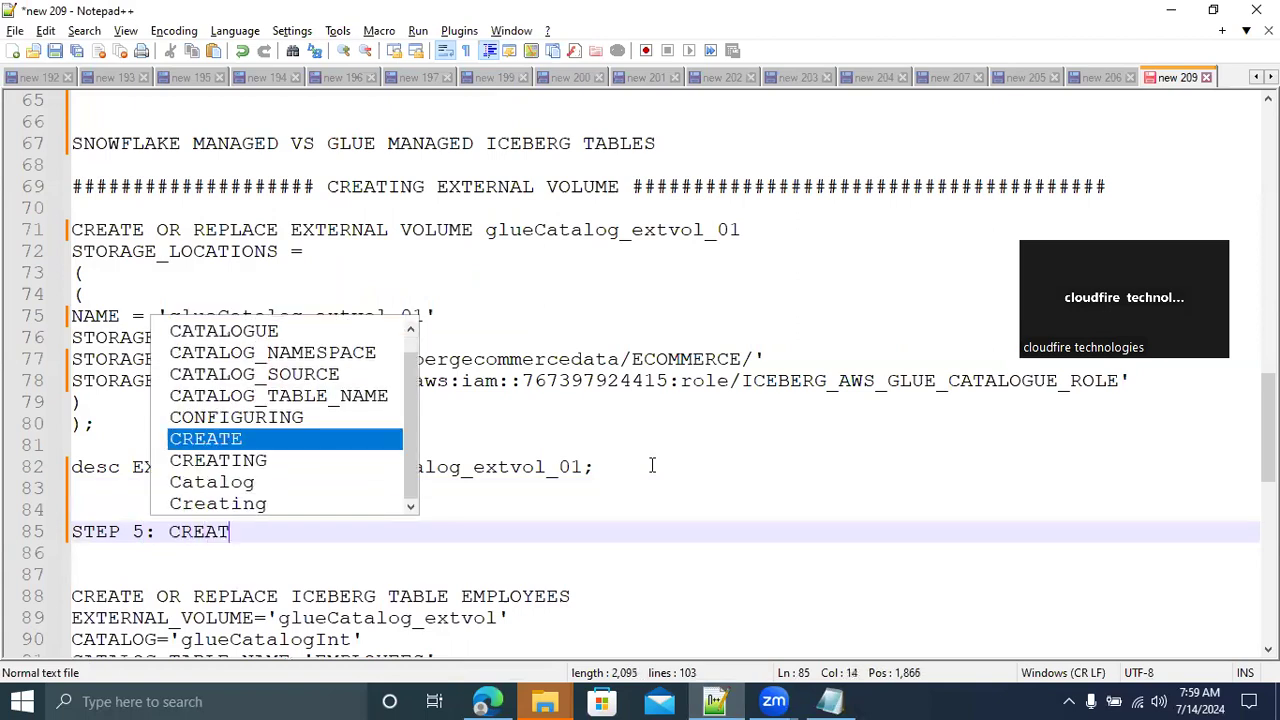
text(E A ICEBERG TAB)
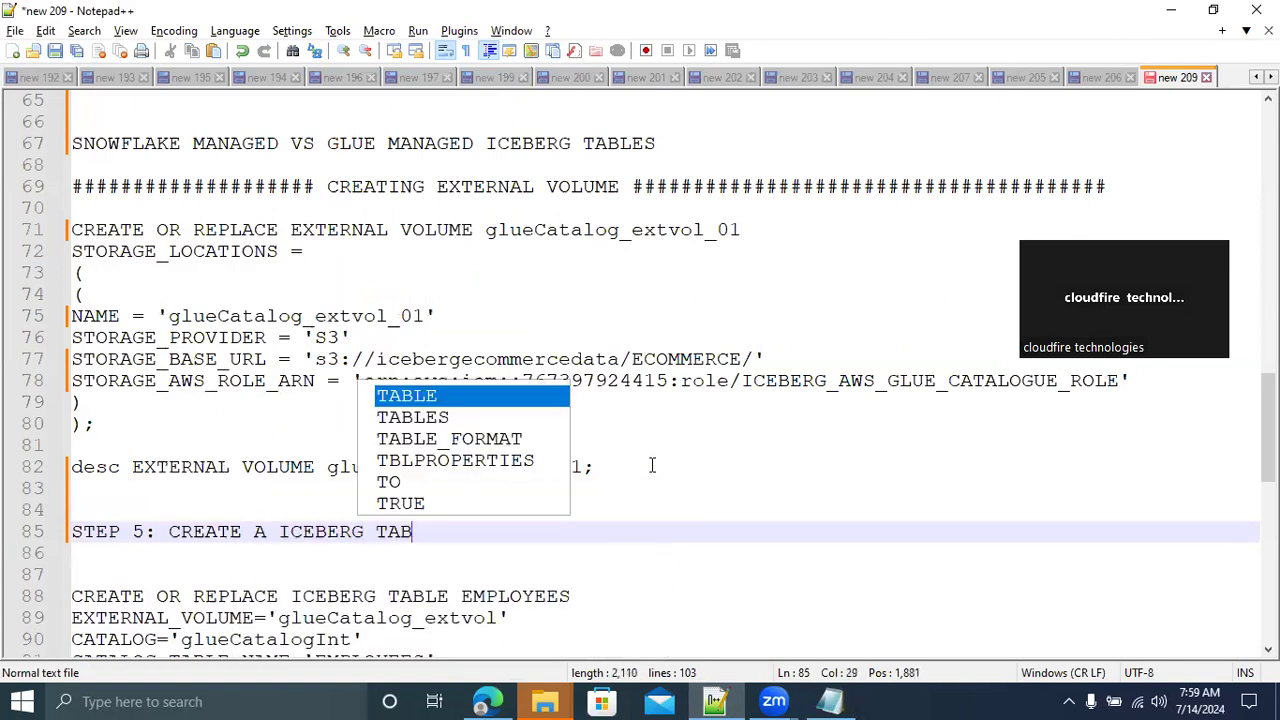
text(LE WITH AWS )
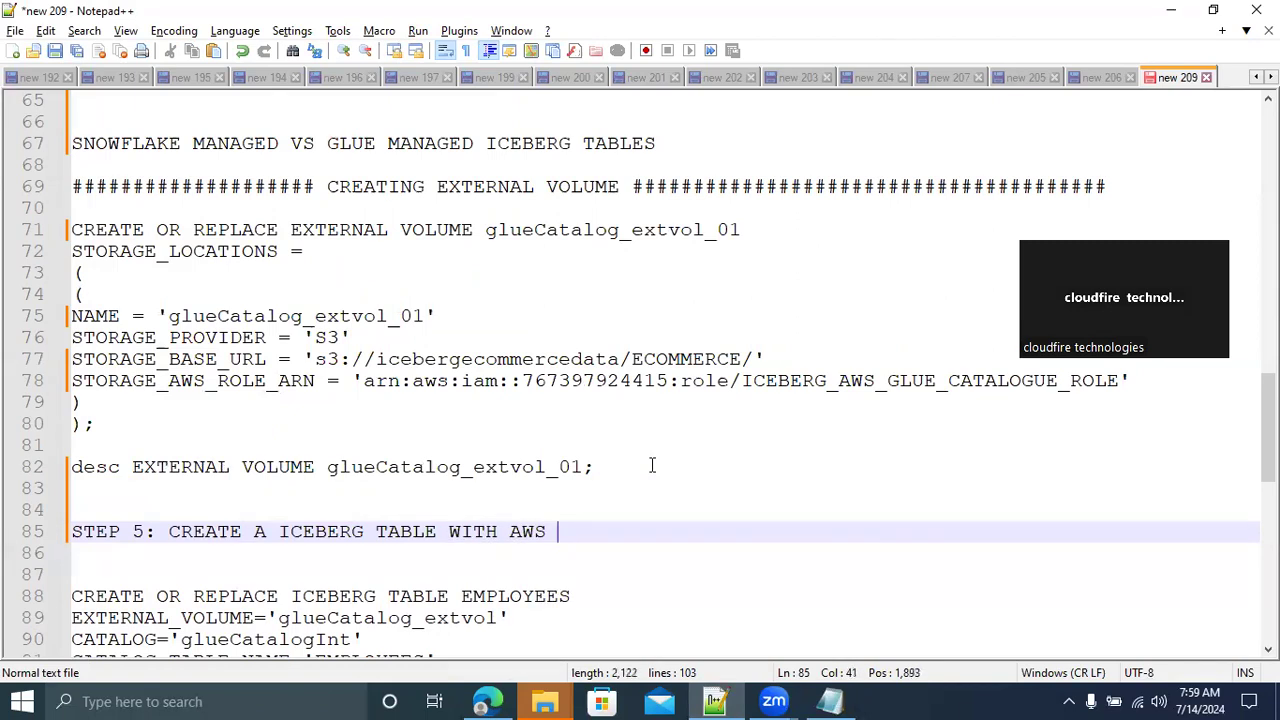
text(G)
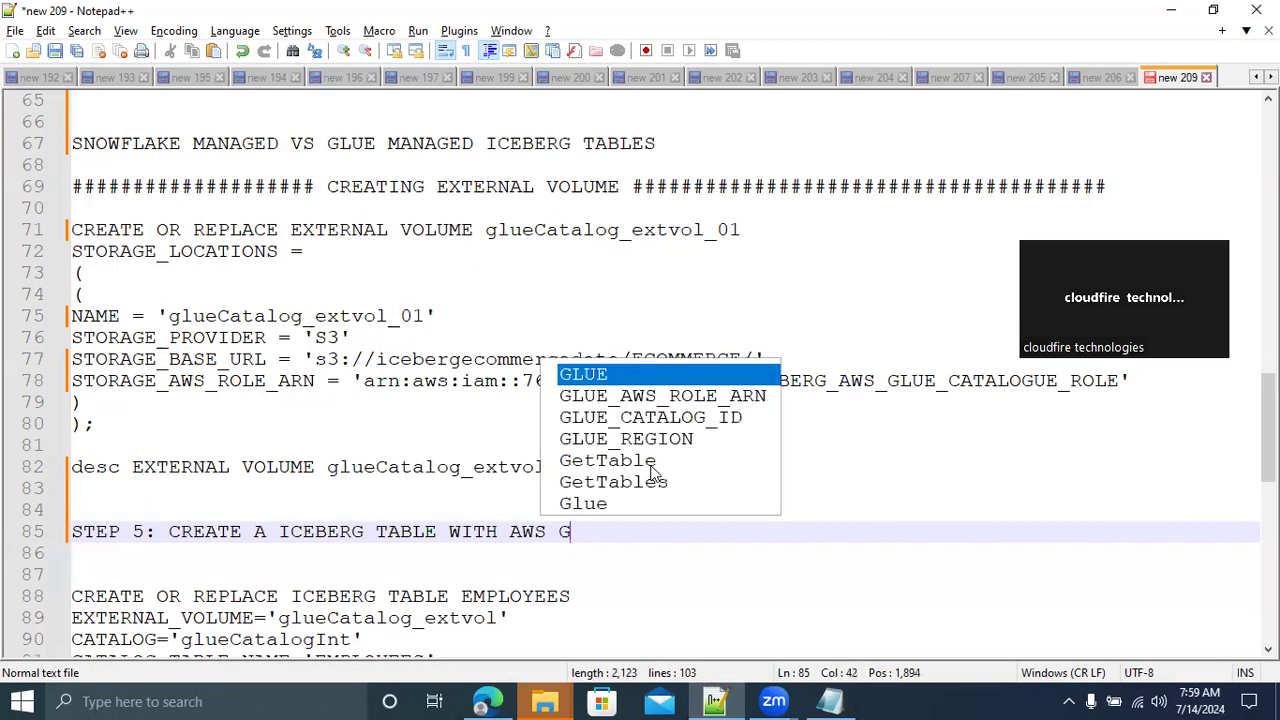
text(LUE AS A )
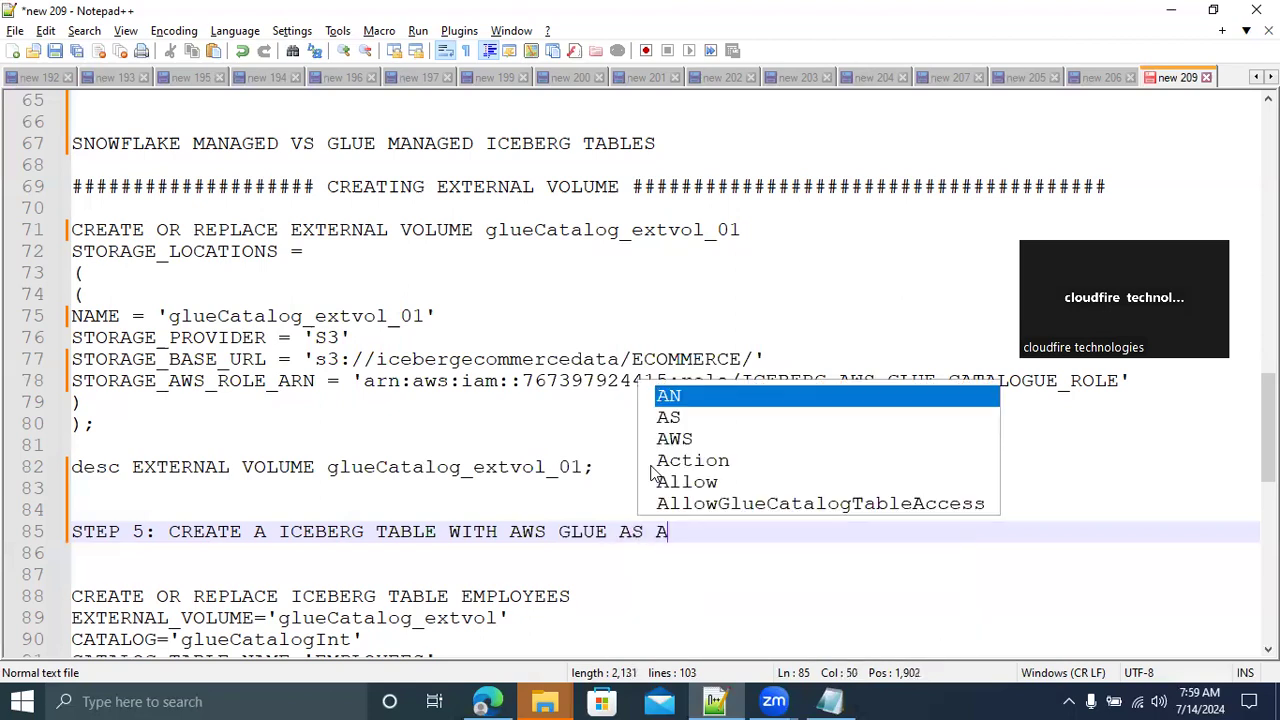
text(CATA)
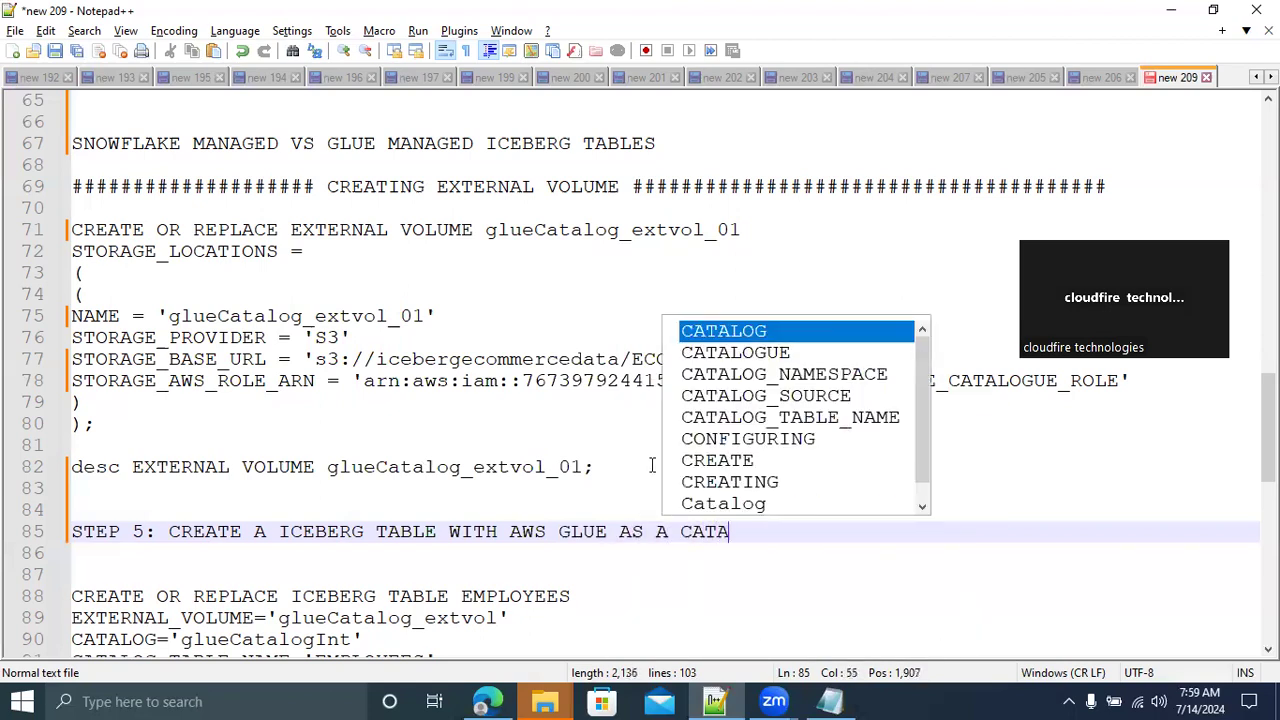
text(LOGUE)
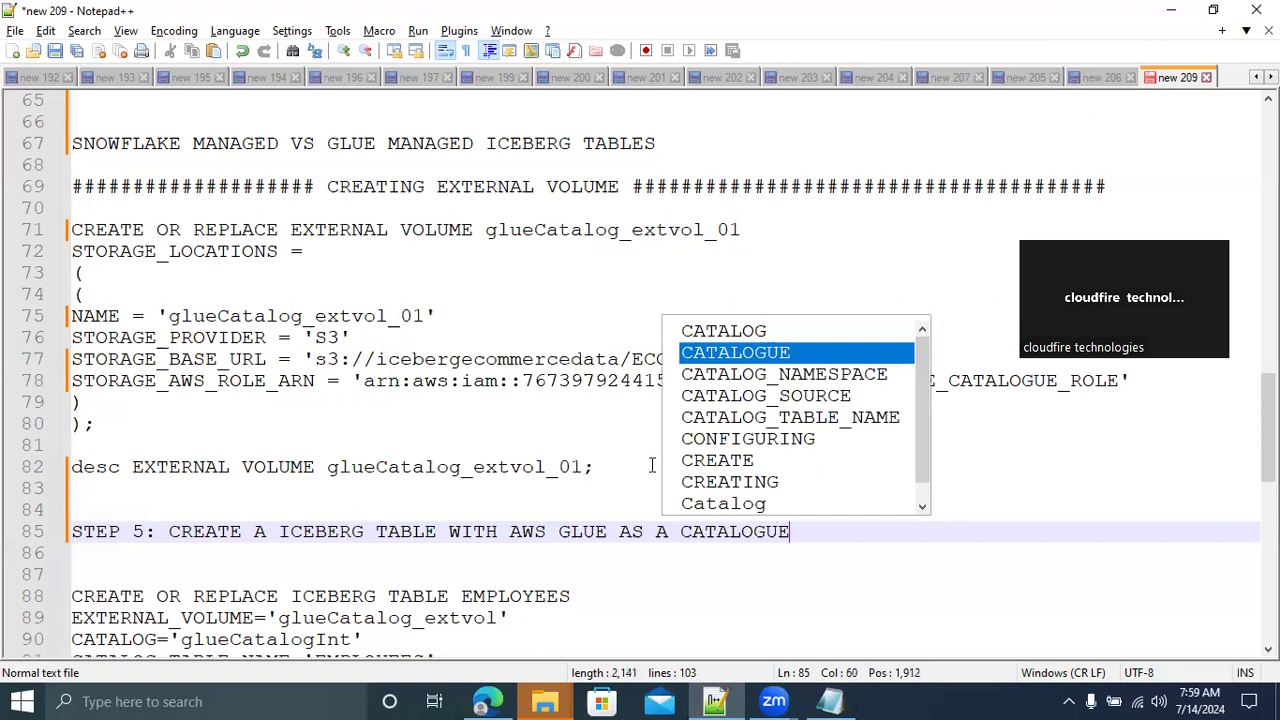
Set the notes file's syntax highlighting language to SQL
click(656, 611)
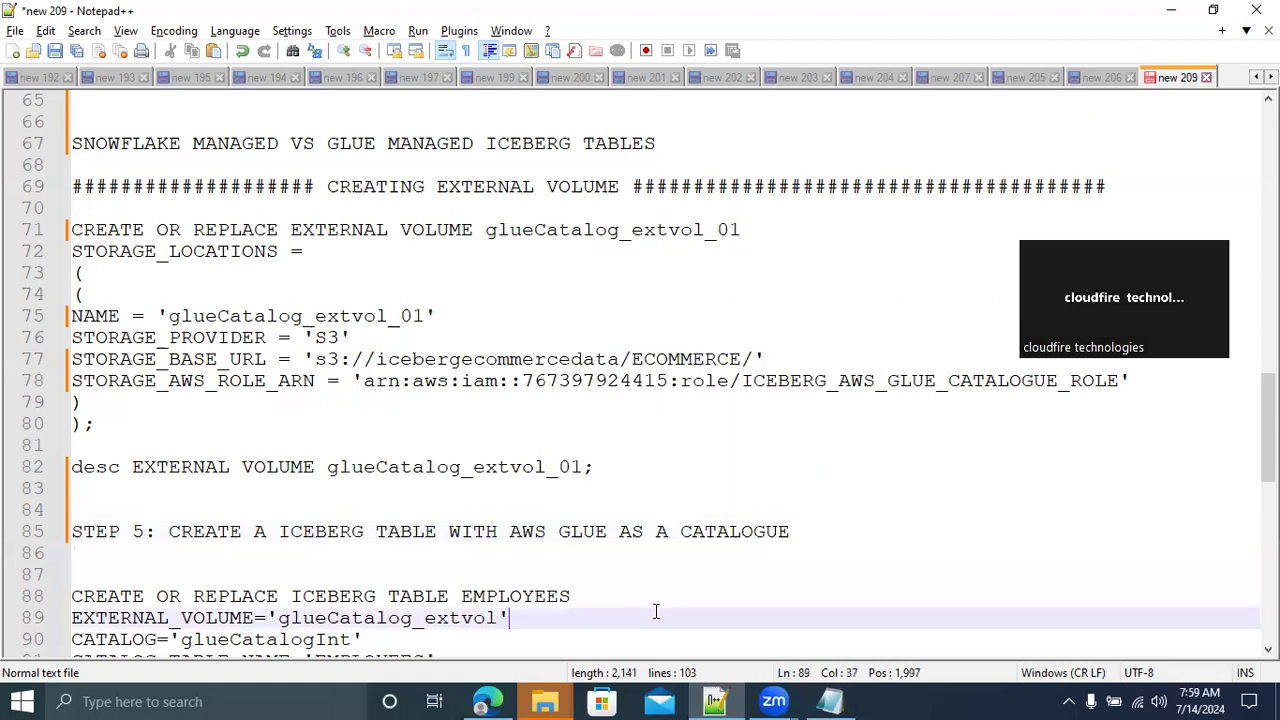
key(Down)
key(Down)
key(Down)
key(Down)
key(Down)
key(Down)
key(Down)
key(Down)
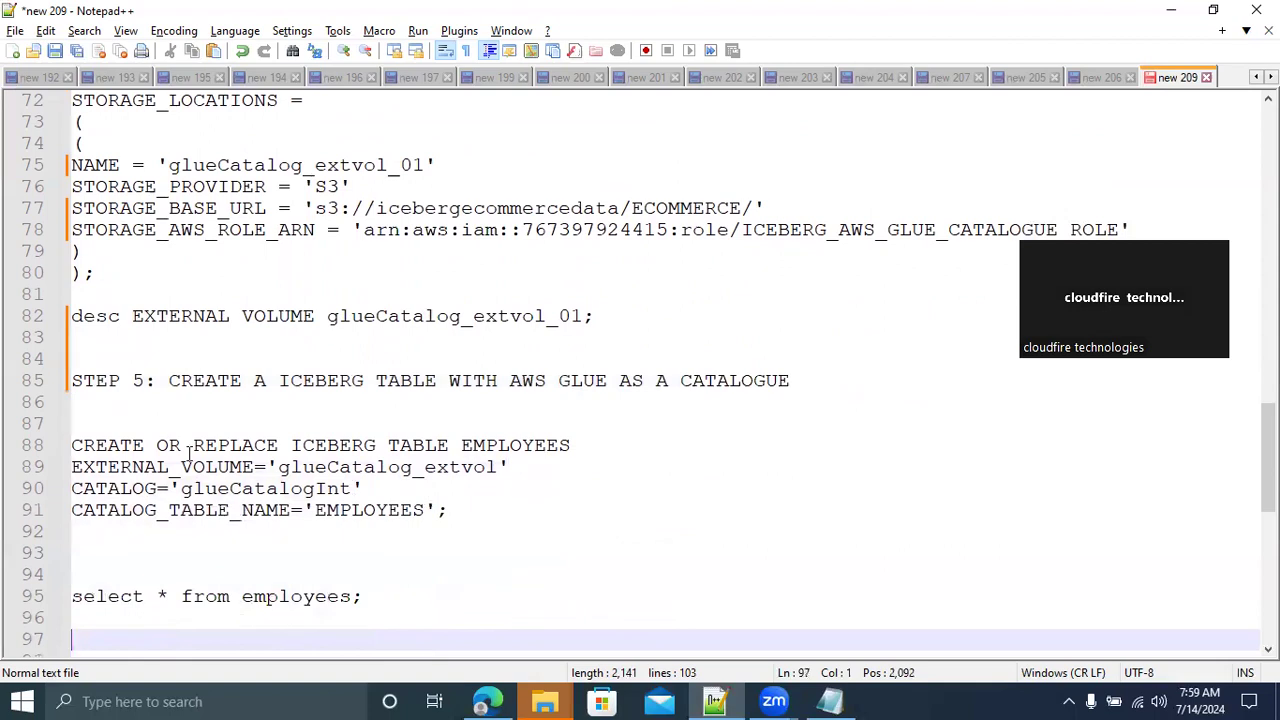
click(236, 34)
mouse_move(277, 431)
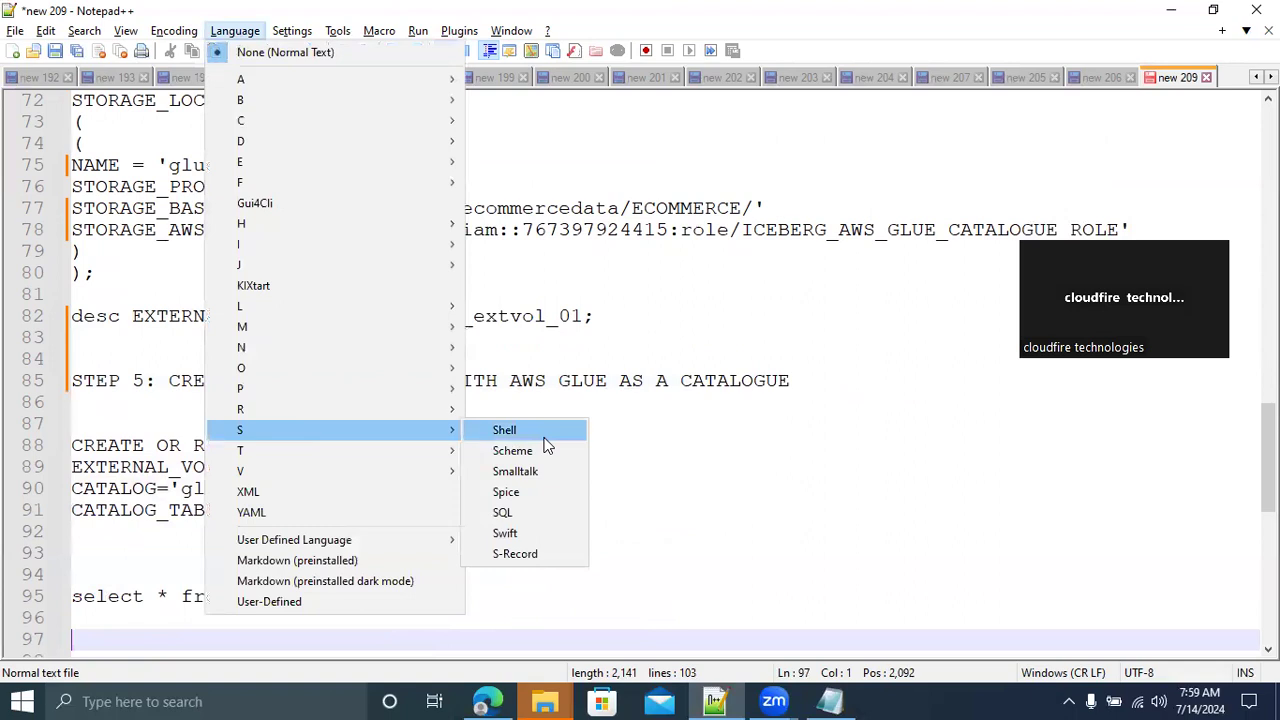
click(515, 514)
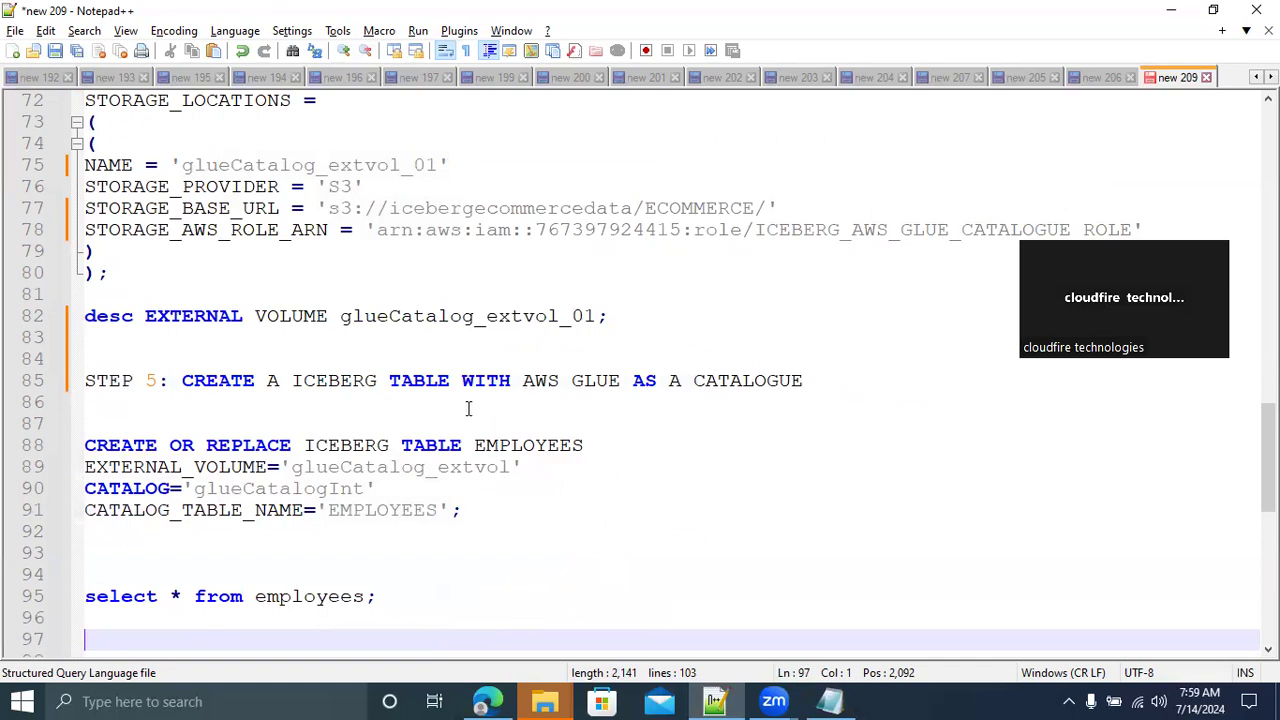
Set EXTERNAL_VOLUME in the CREATE OR REPLACE ICEBERG TABLE EMPLOYEES statement to 'glueCatalog_extvol_01', matching the name in the desc line
double_click(265, 447)
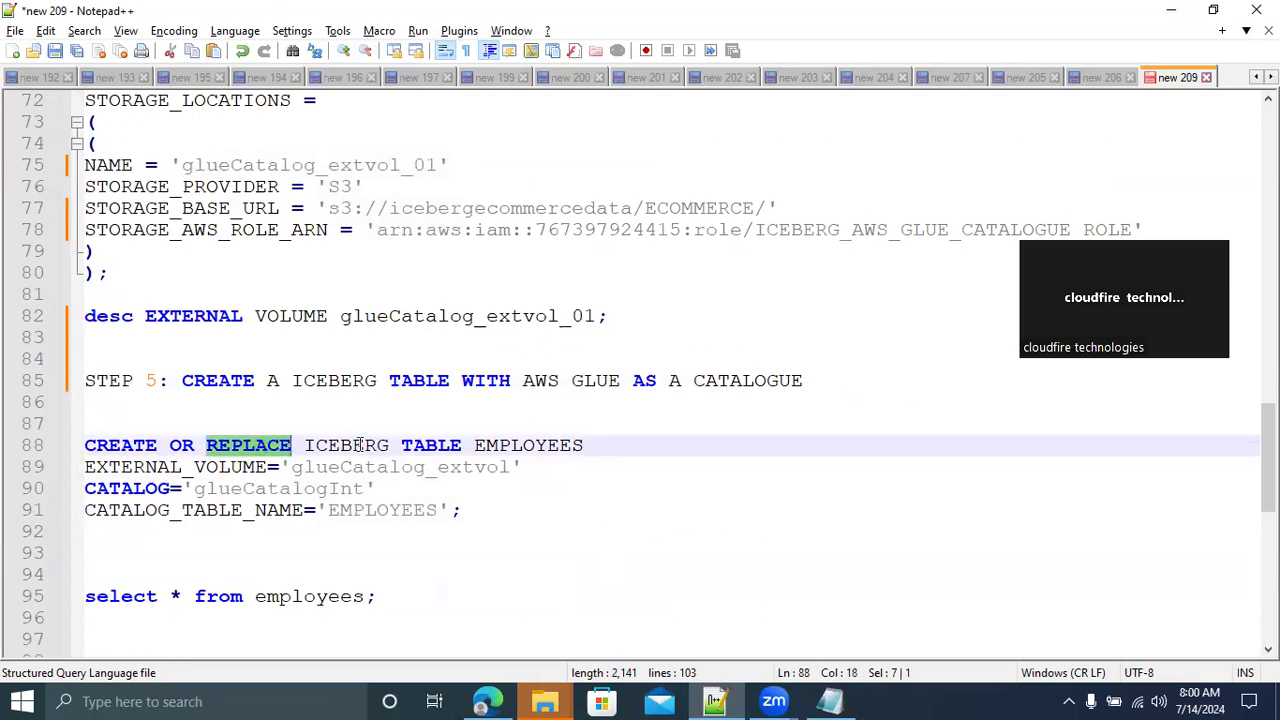
double_click(528, 447)
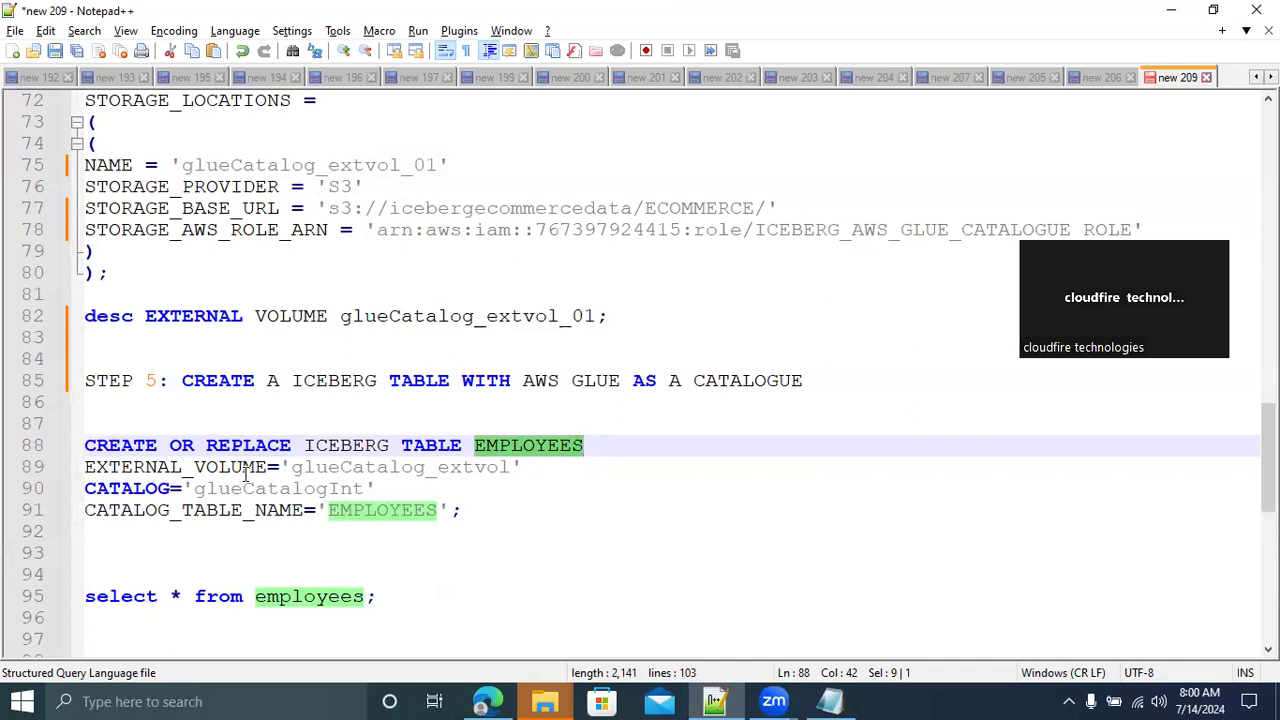
double_click(367, 470)
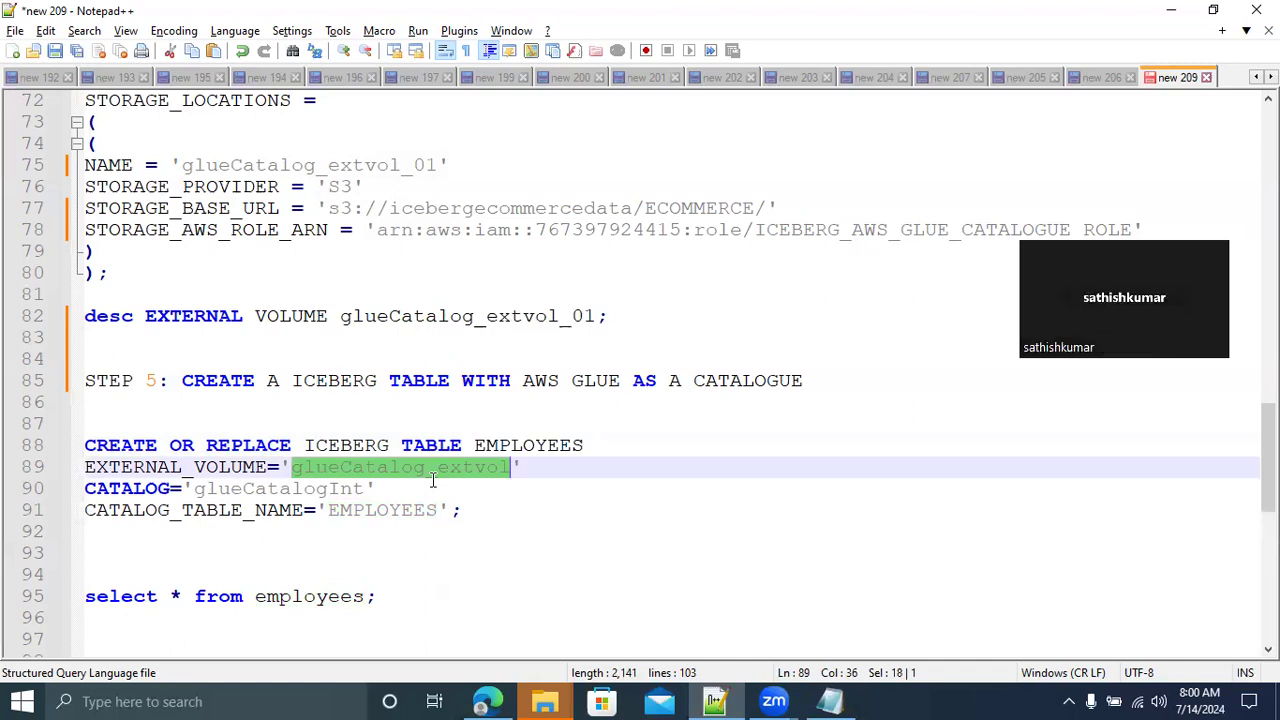
click(427, 316)
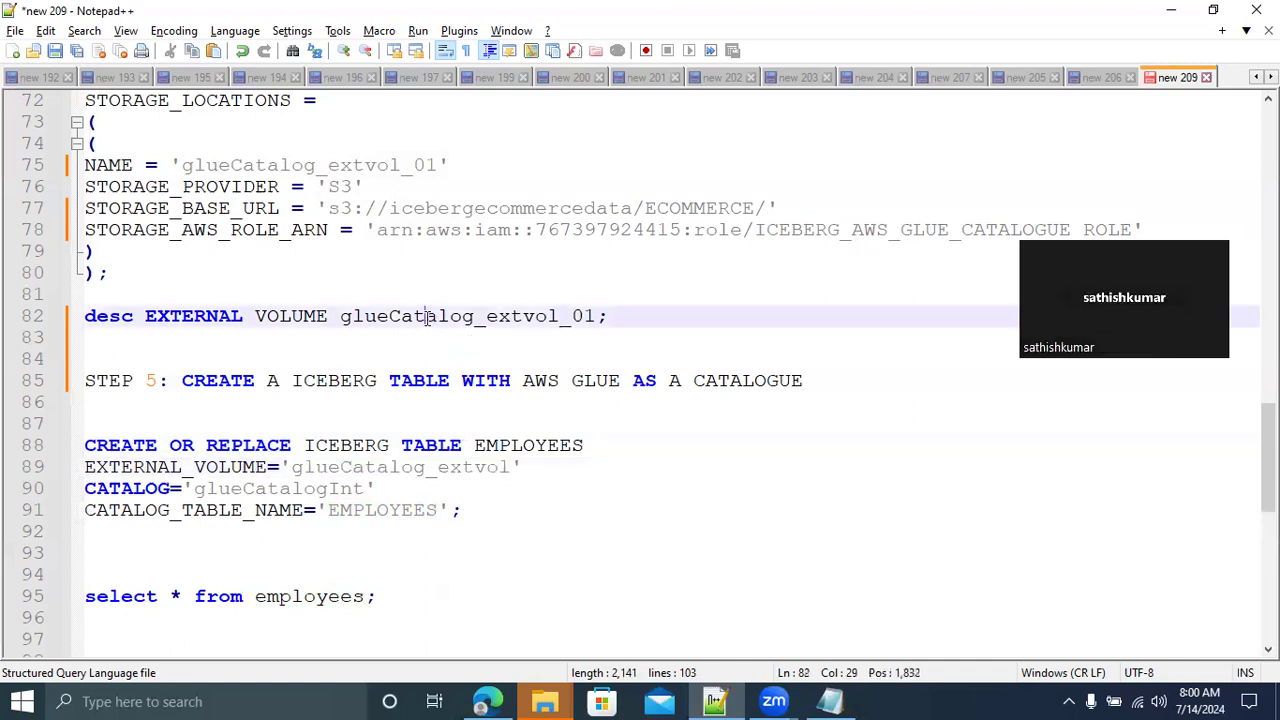
double_click(427, 316)
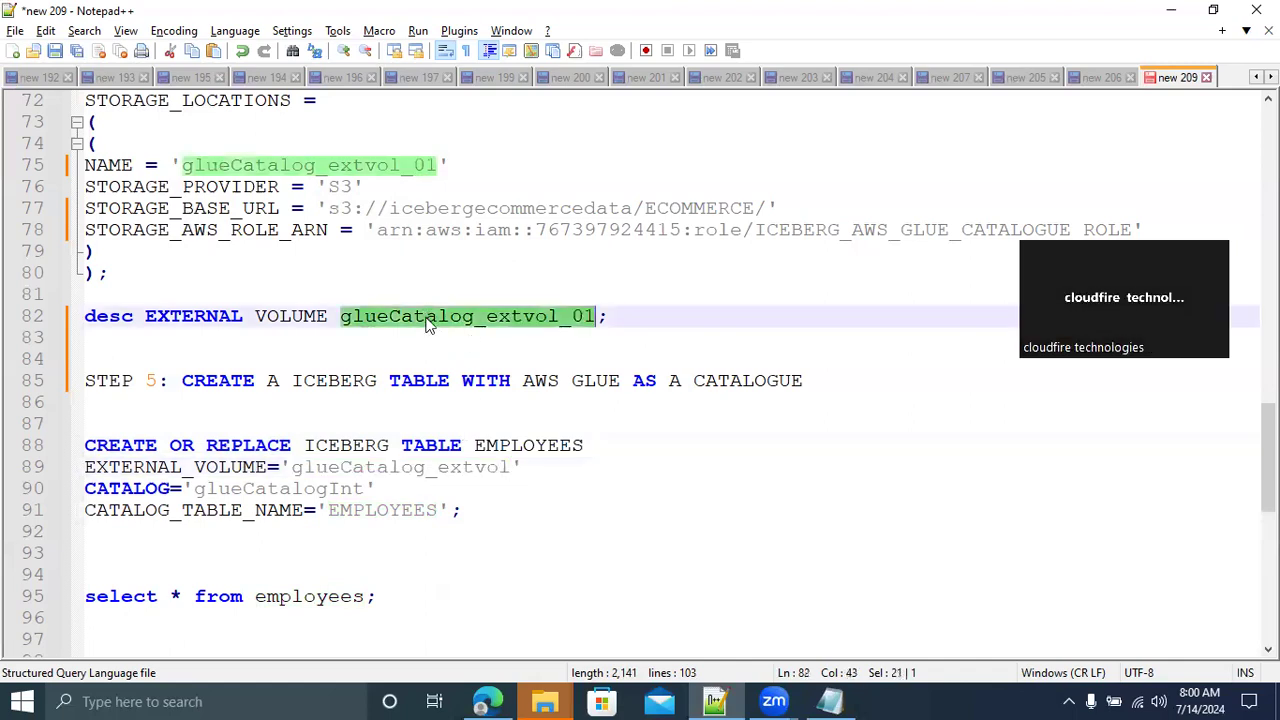
double_click(340, 470)
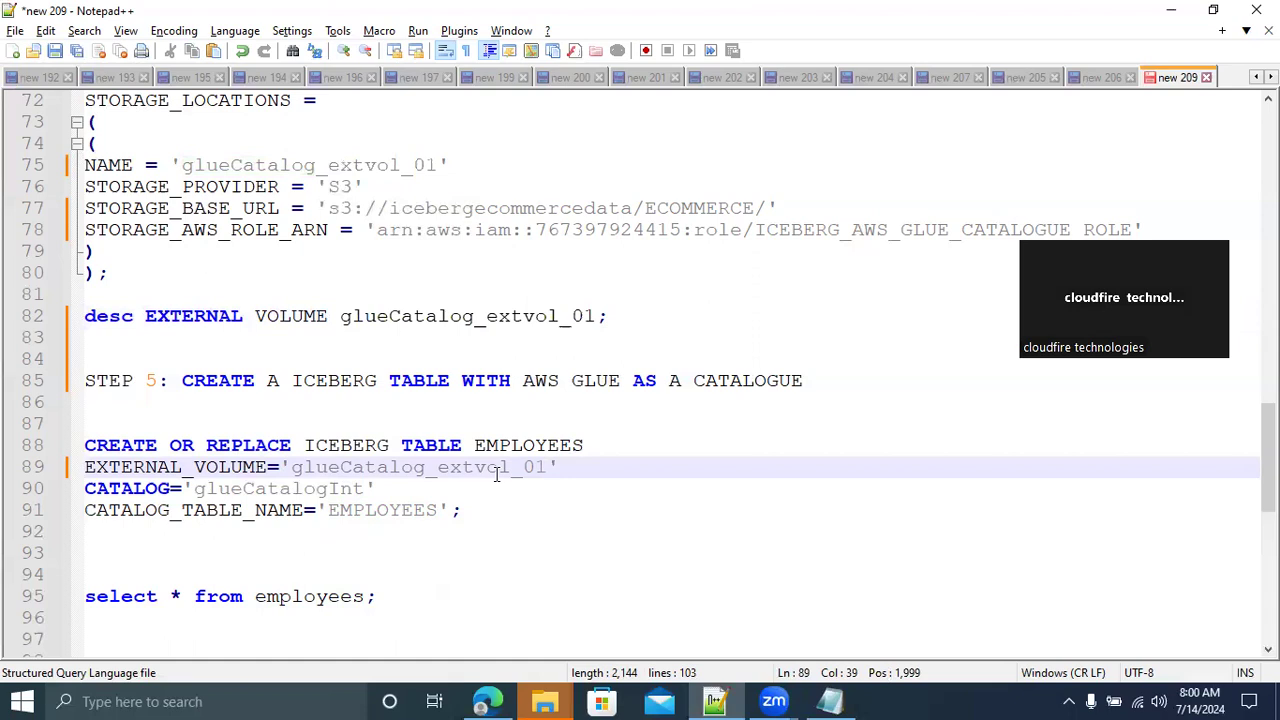
Check the catalog integration's name in its CREATE statement and set CATALOG in the EMPLOYEES table statement to 'glueCatalogInt_01'
double_click(130, 494)
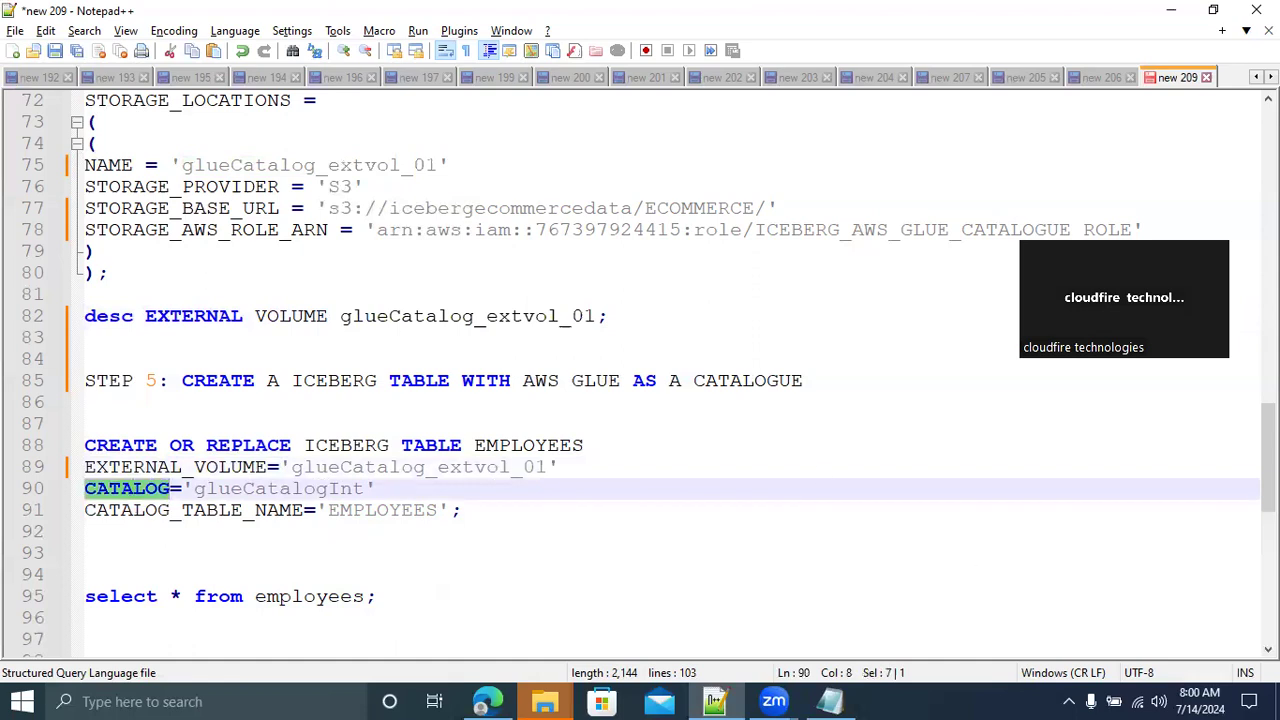
drag(1268, 457, 1268, 354)
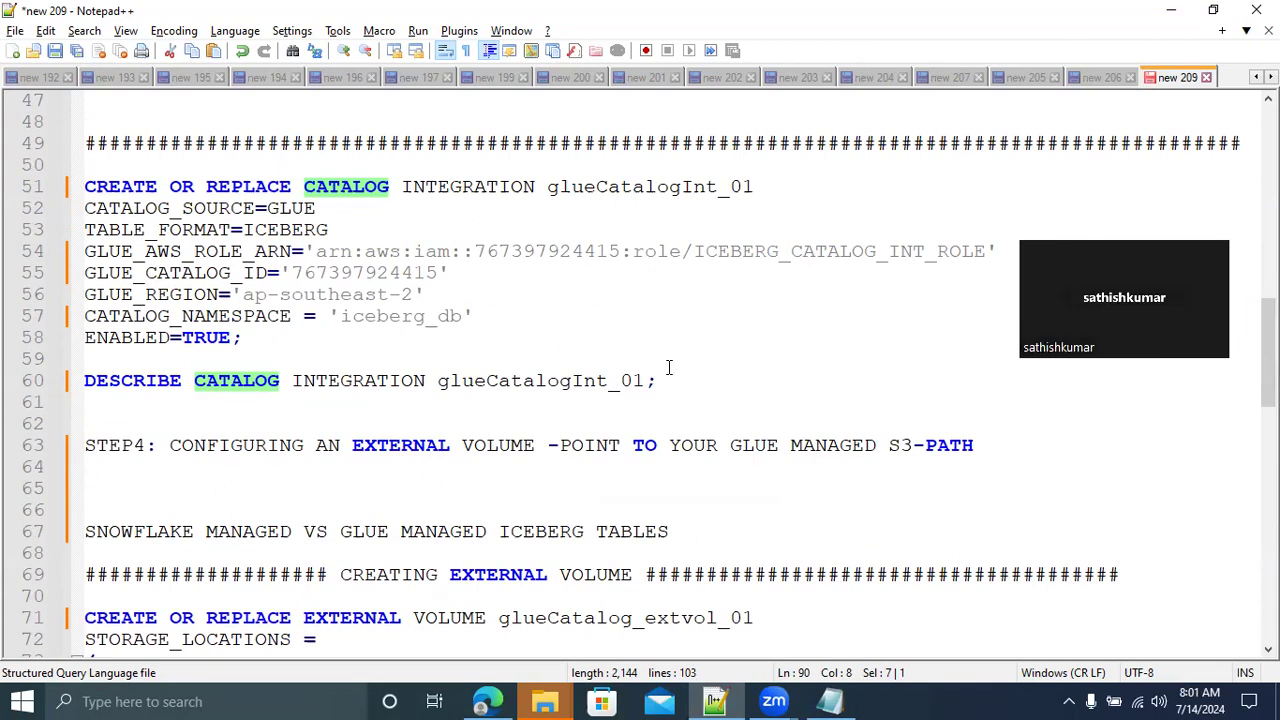
double_click(664, 187)
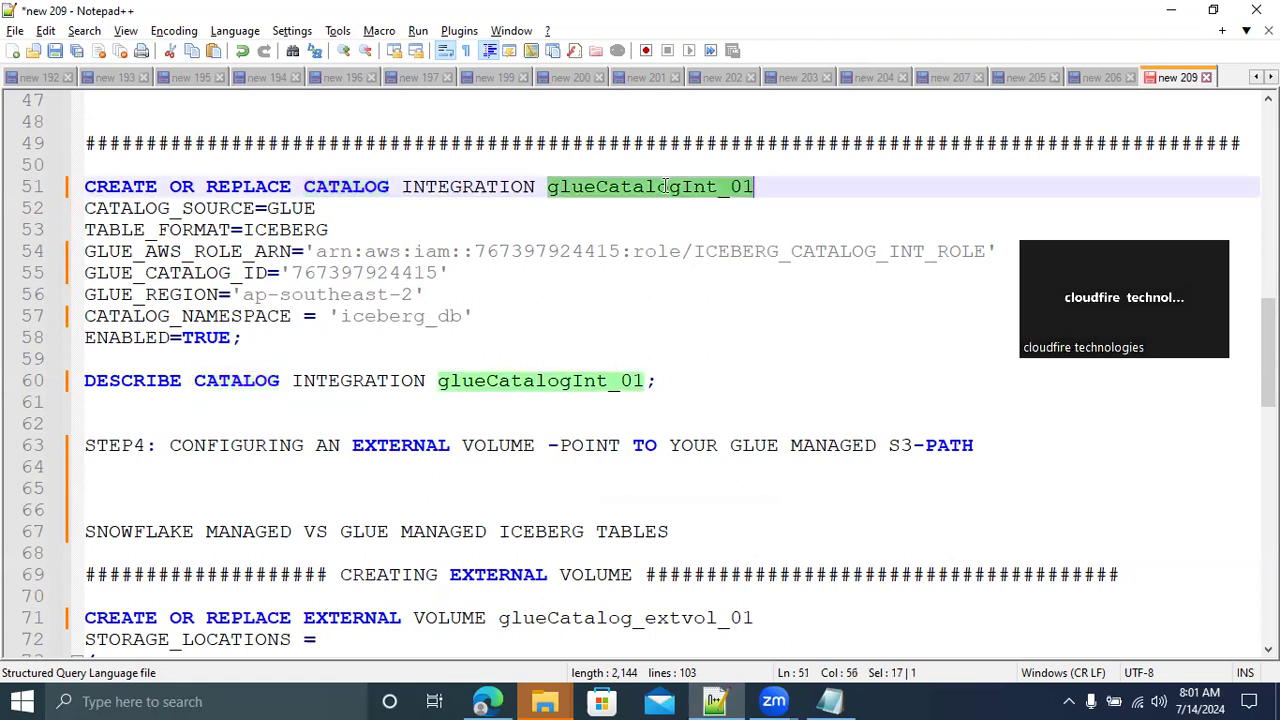
drag(1268, 353, 1268, 447)
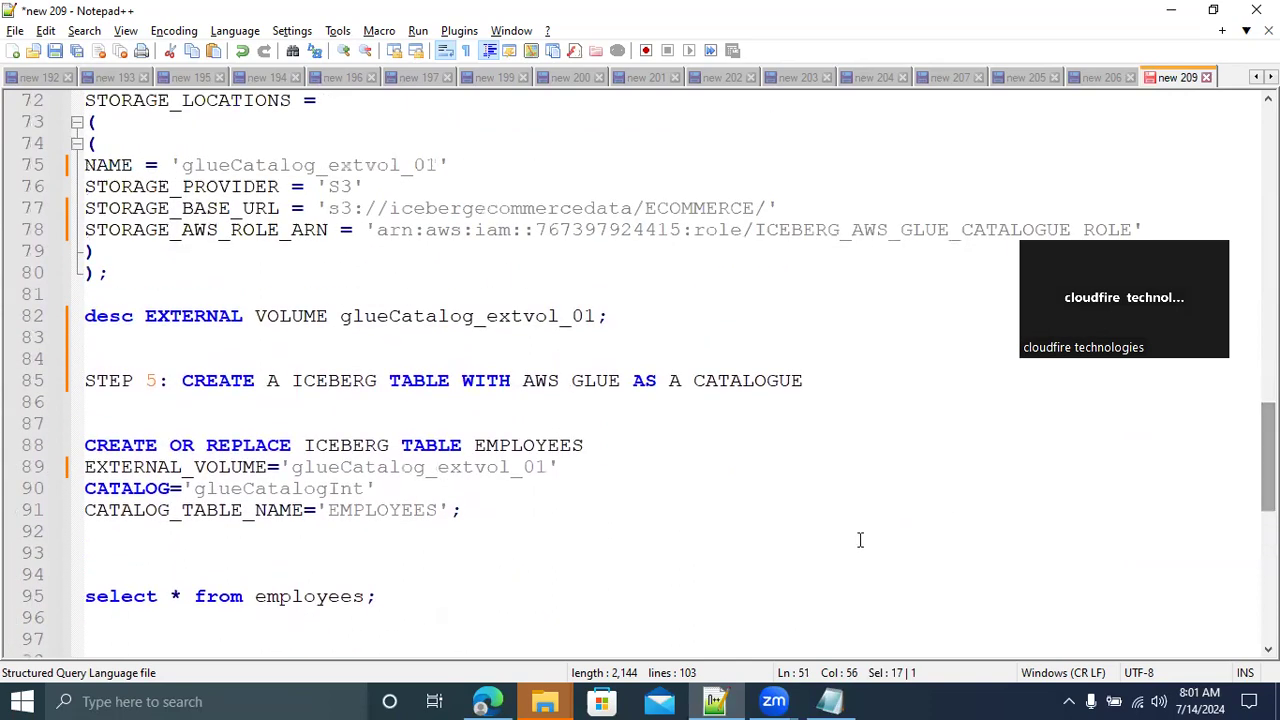
double_click(298, 488)
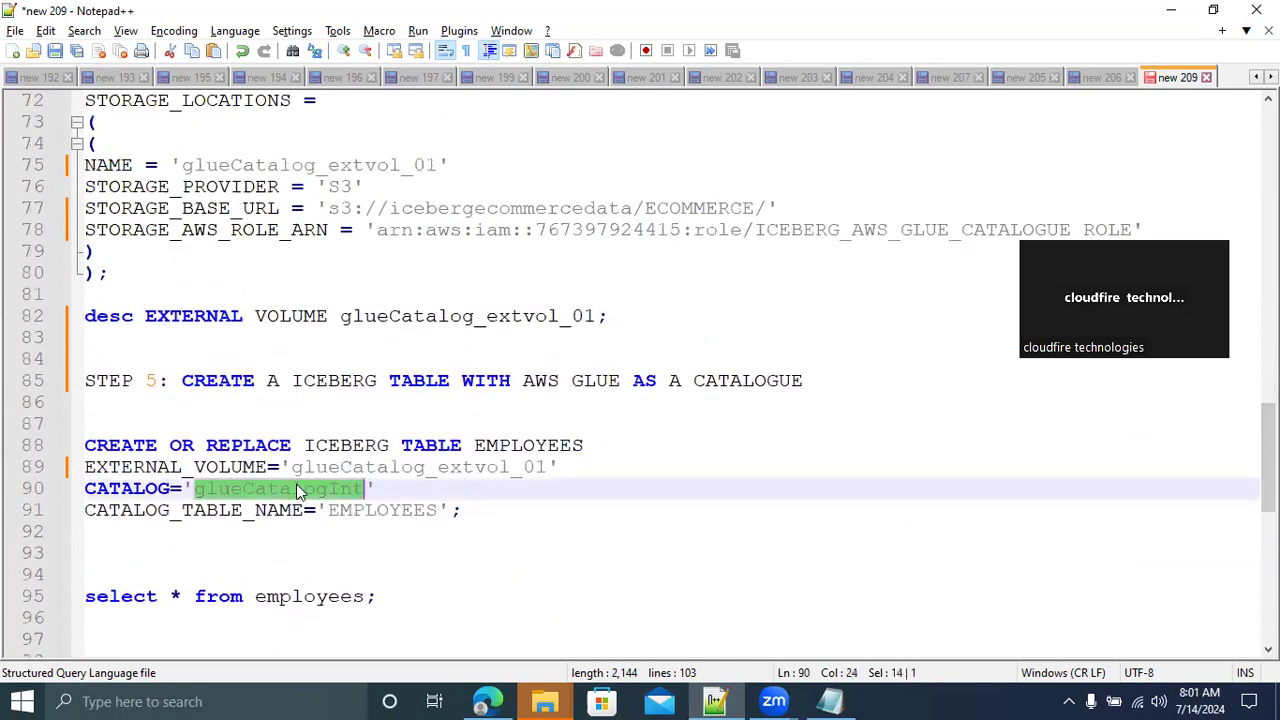
key(Right)
text(_01)
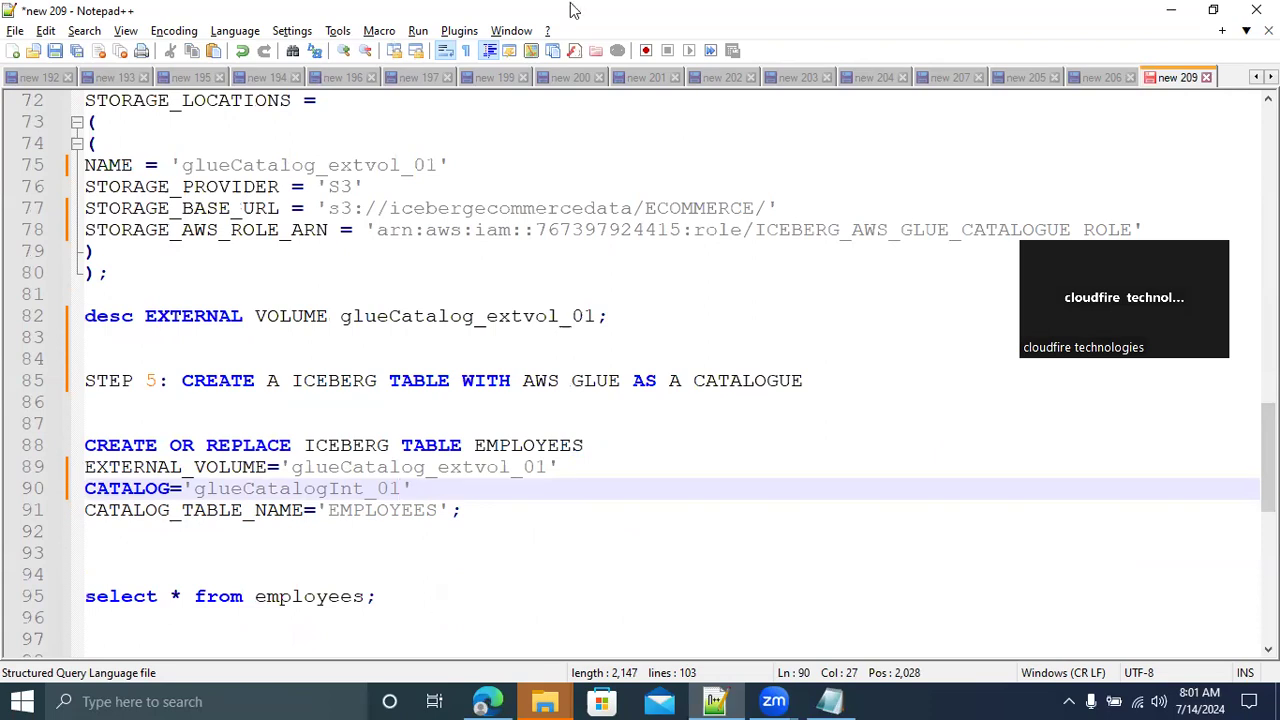
Compare the EMPLOYEES table names in the Iceberg statement with the employees table and its definition in the Athena query editor
key(alt+Tab)
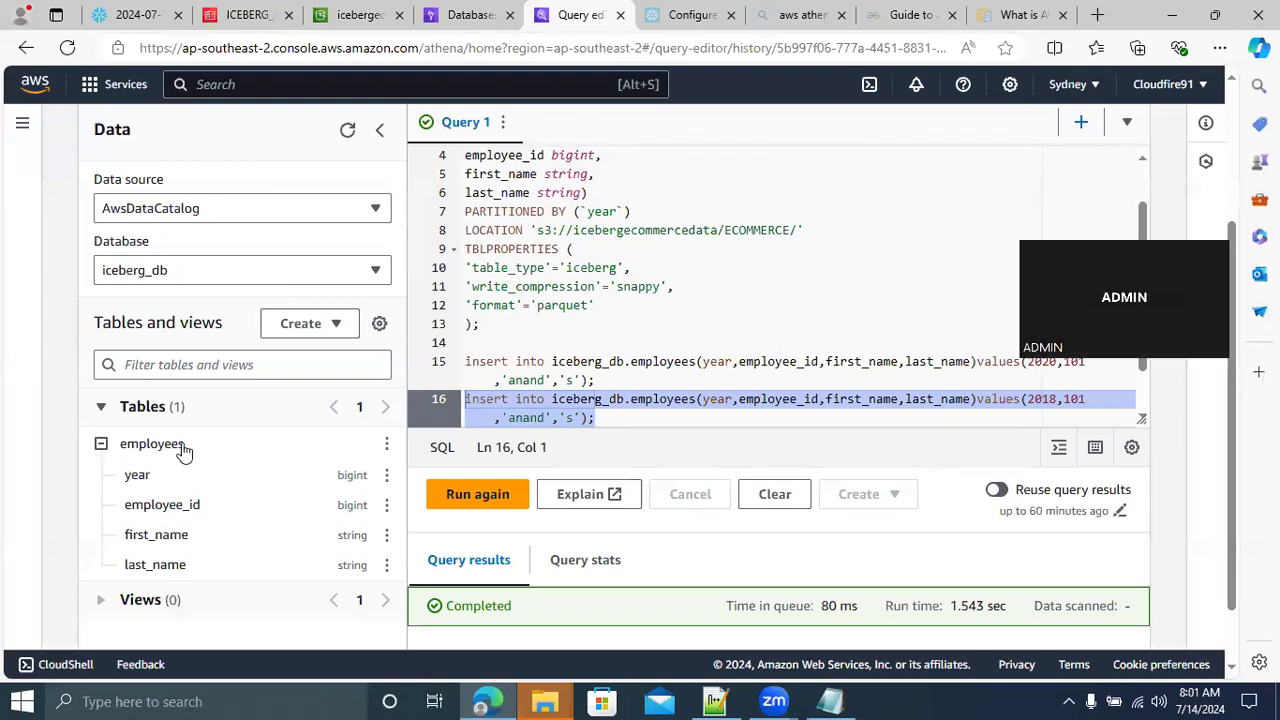
click(716, 701)
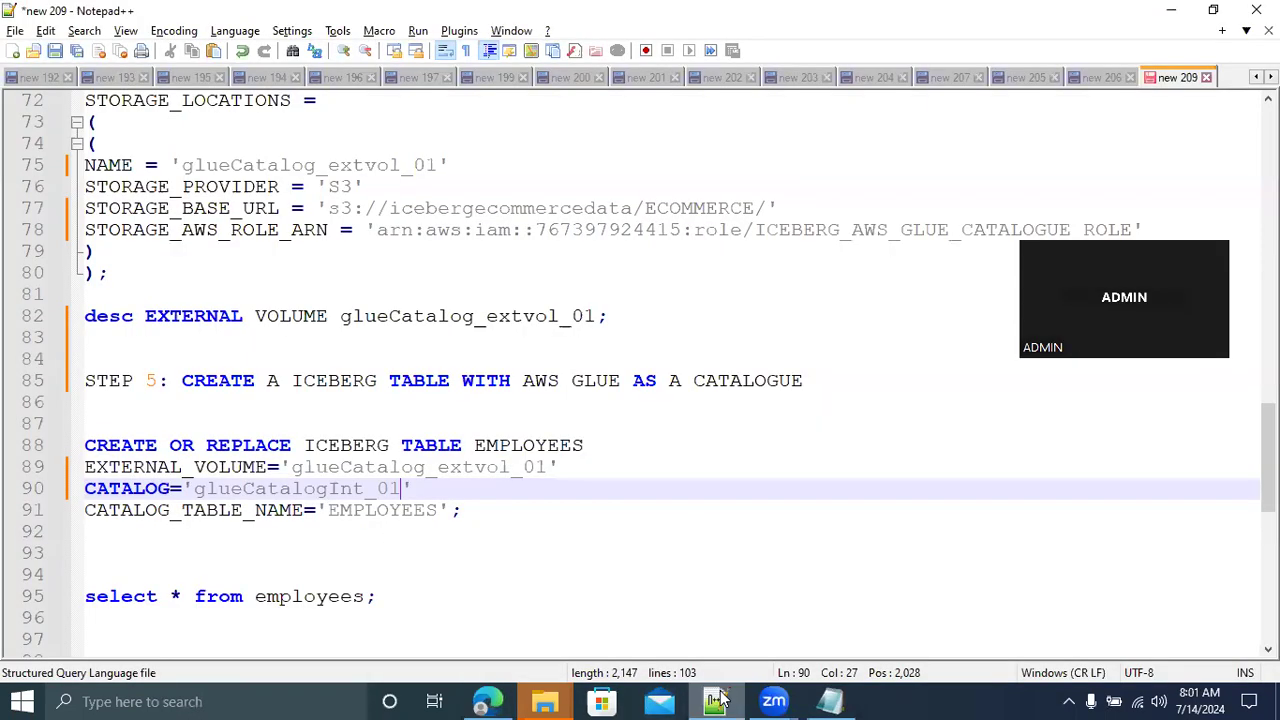
double_click(392, 511)
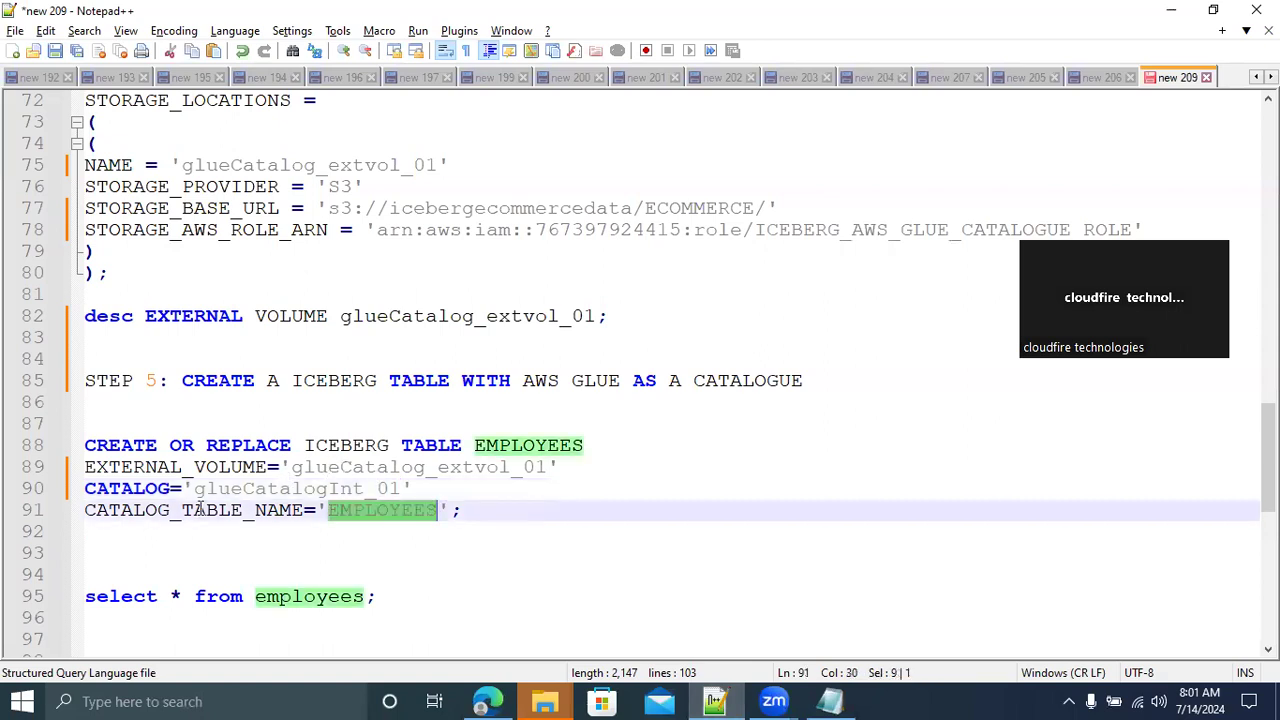
double_click(514, 446)
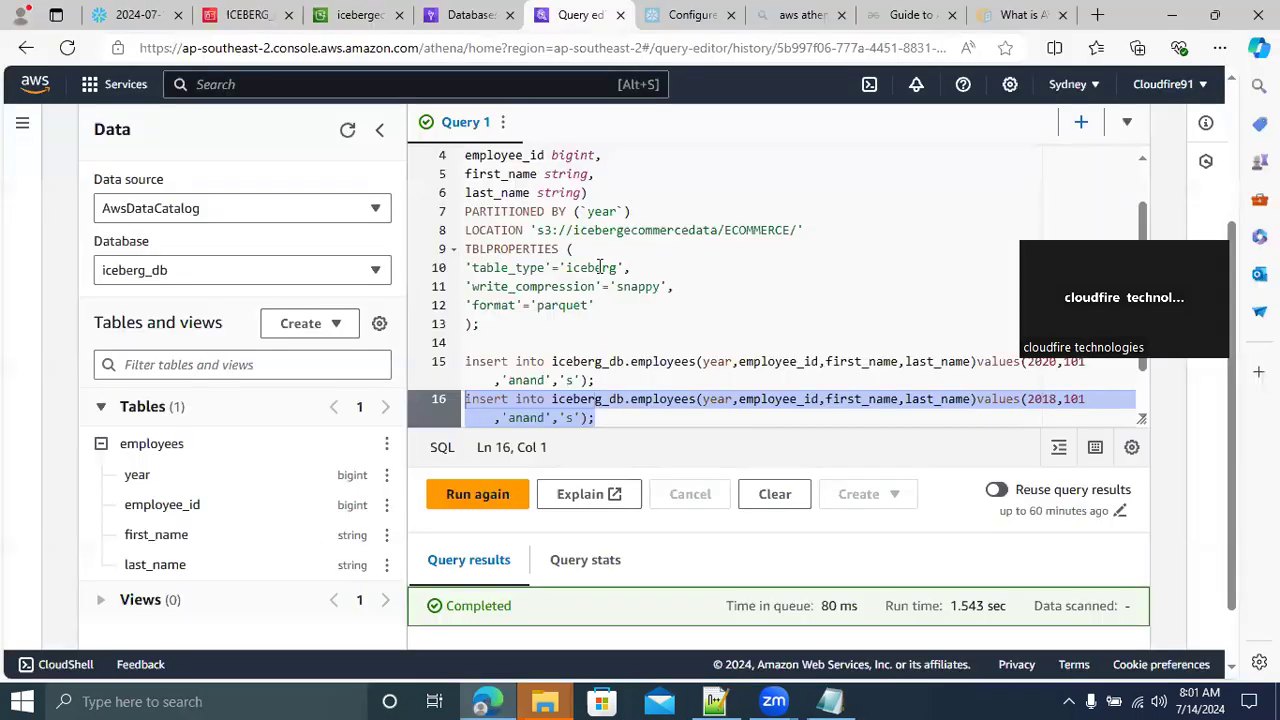
key(alt+Tab)
double_click(600, 268)
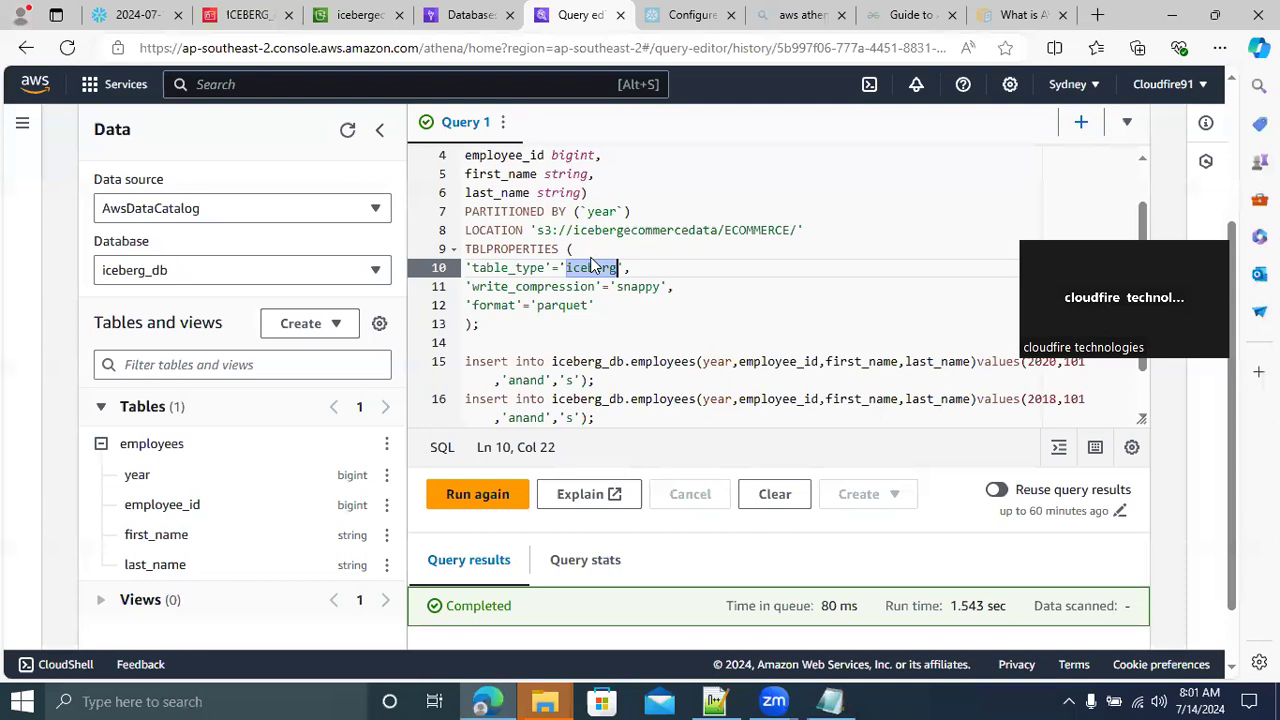
click(618, 179)
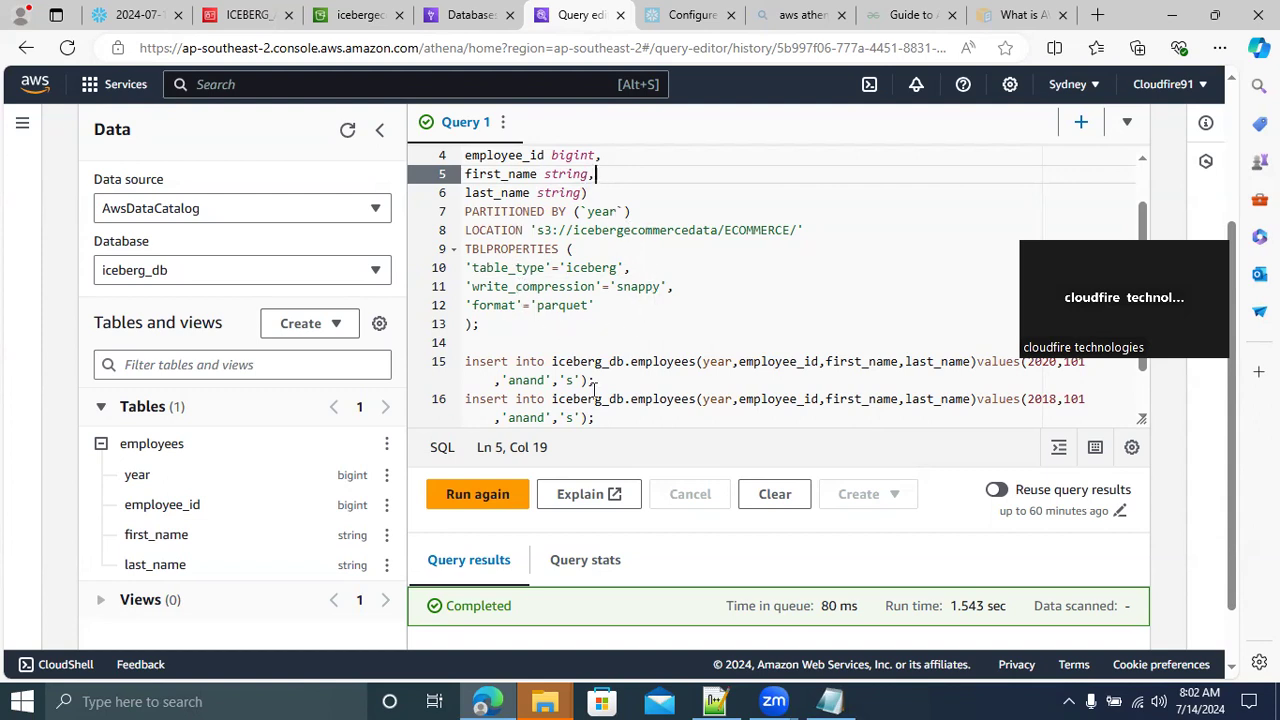
In the Notepad++ notes, review the EMPLOYEES Iceberg table statement, comparing its table name with the CATALOG_TABLE_NAME value
click(713, 700)
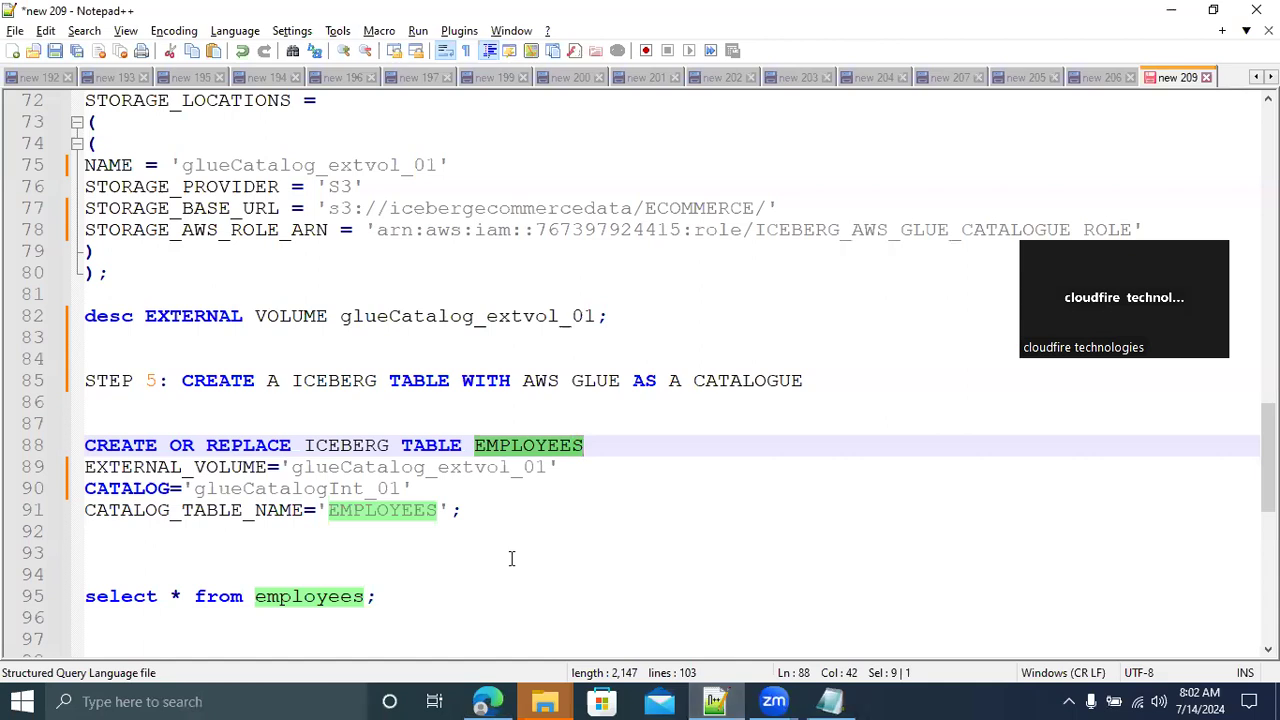
click(490, 512)
drag(490, 512, 78, 471)
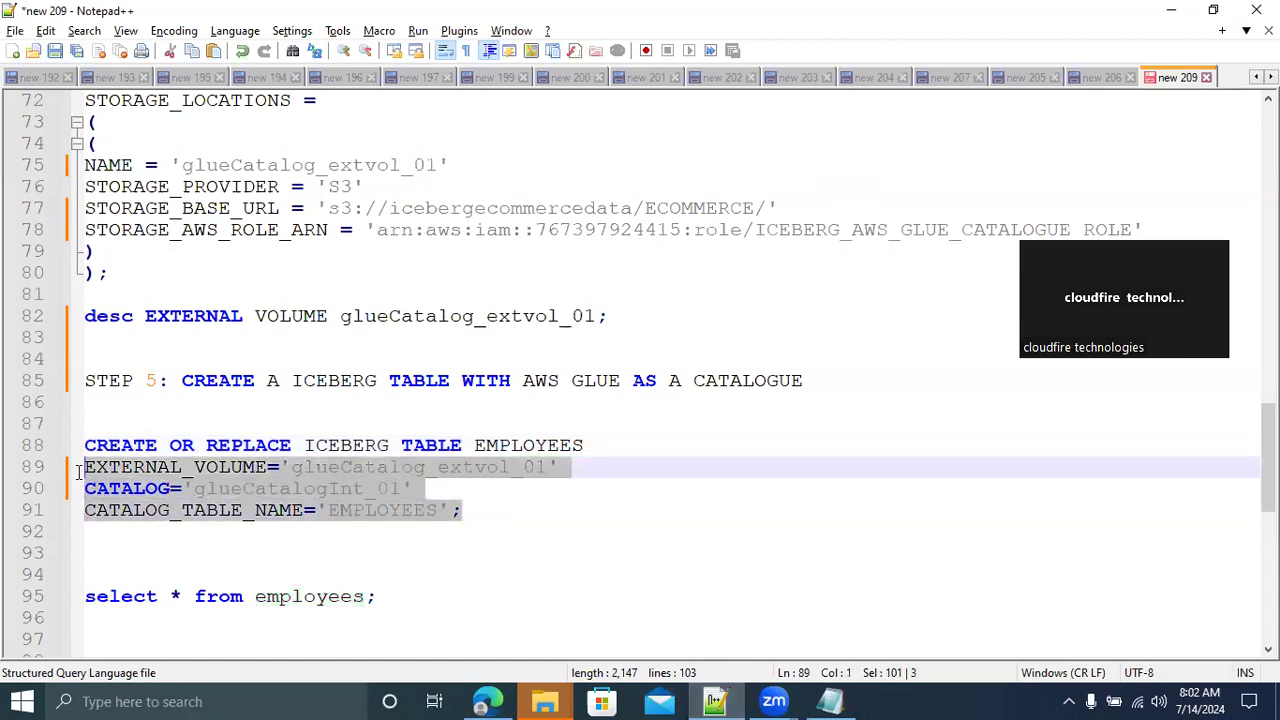
double_click(515, 447)
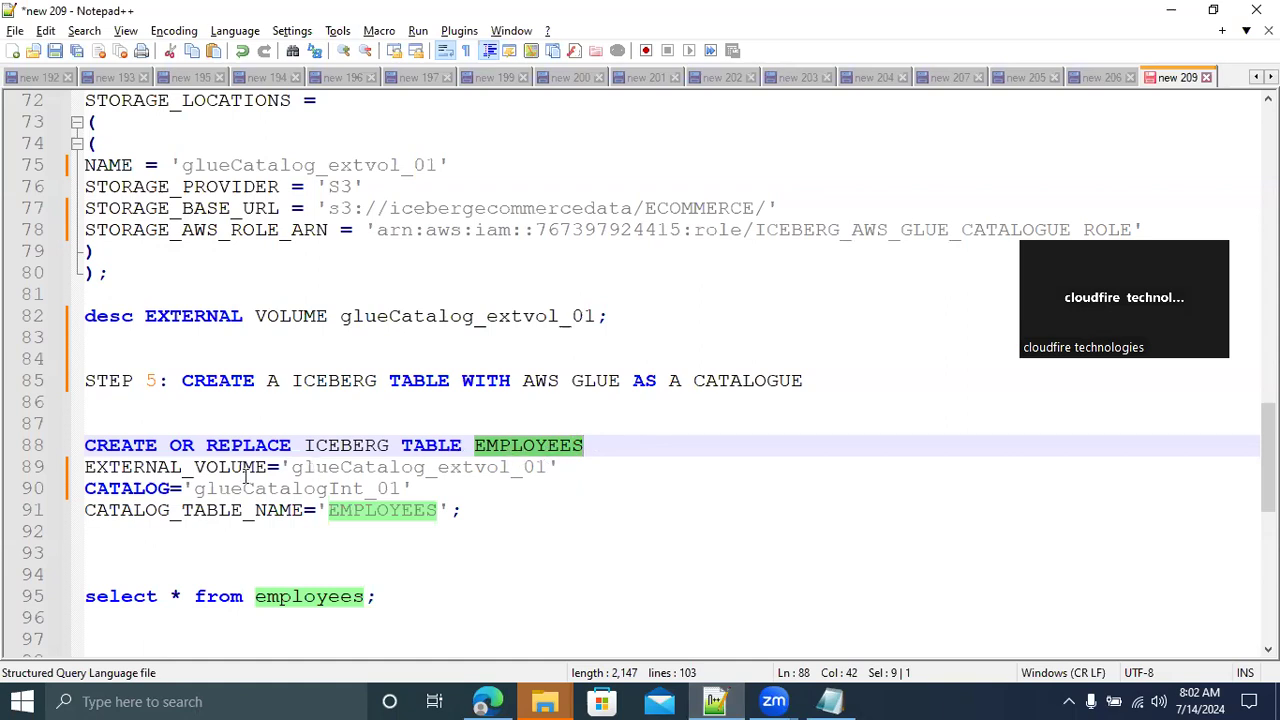
double_click(373, 510)
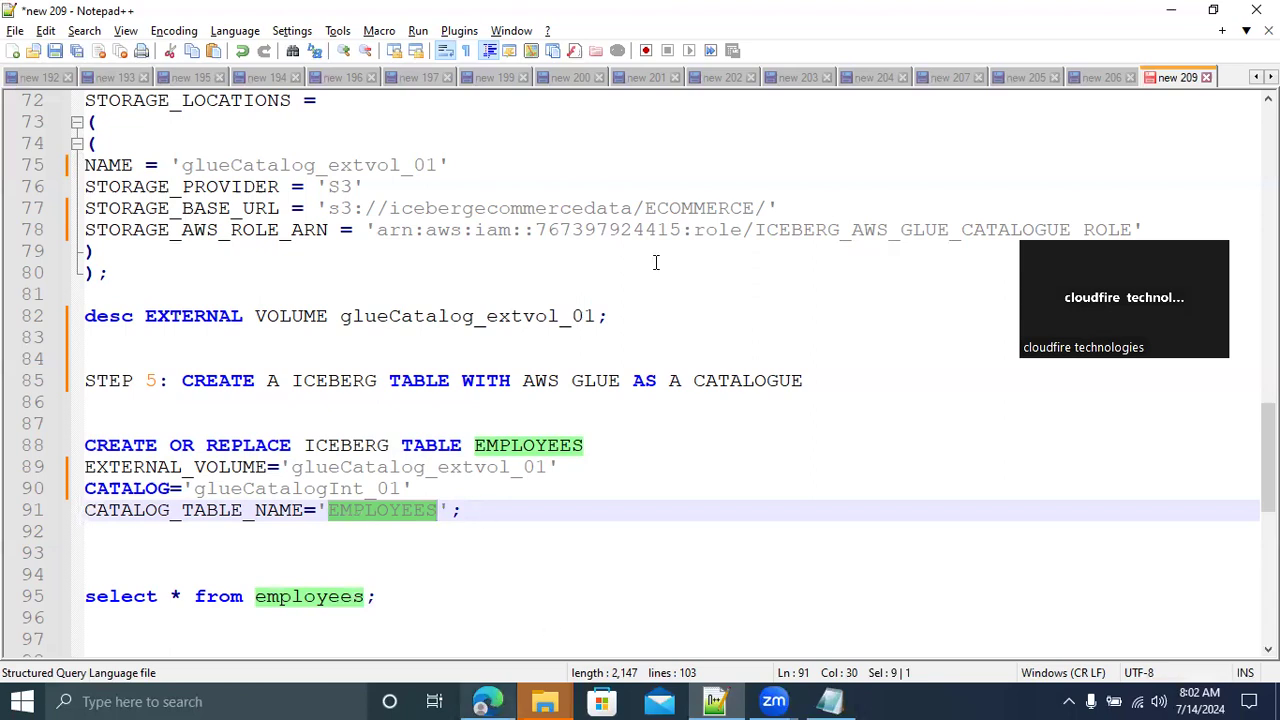
In the Snowflake worksheet, add SELECT * FROM EMPLOYEES; below the desc EXTERNAL VOLUME line and run it
key(alt+Tab)
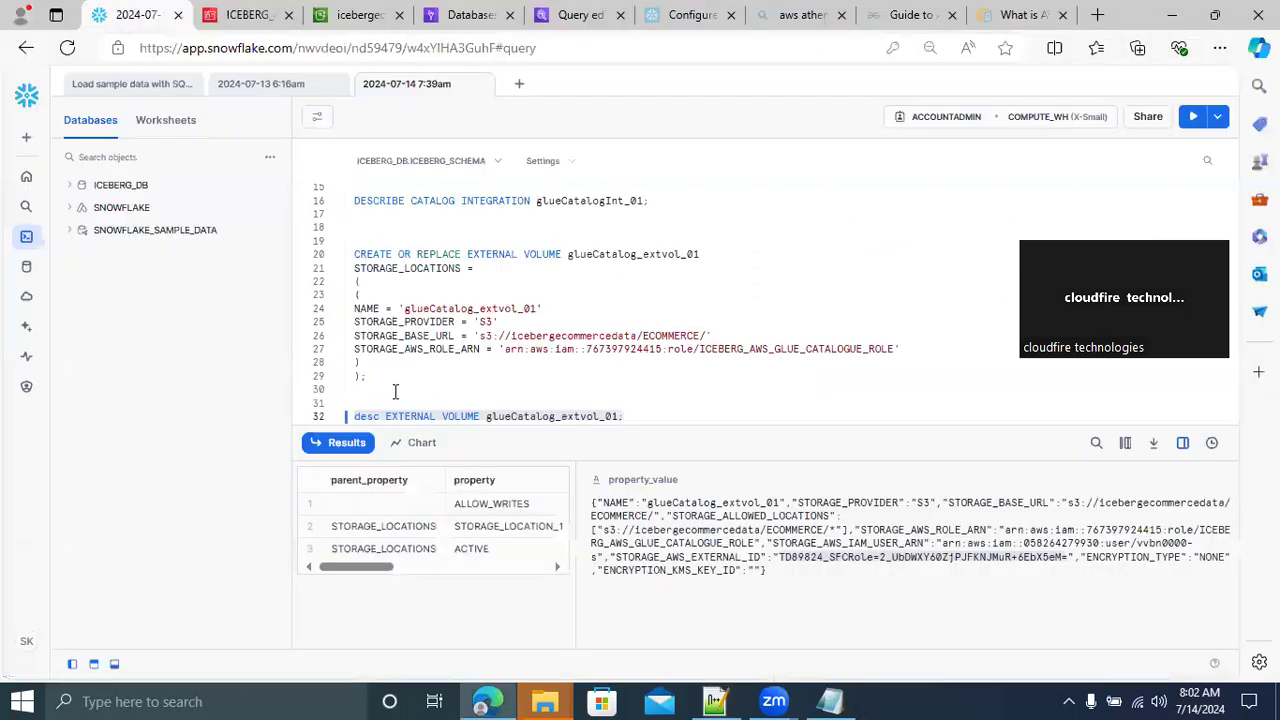
click(627, 415)
key(Return)
key(Return)
key(Return)
key(Return)
key(Return)
key(Return)
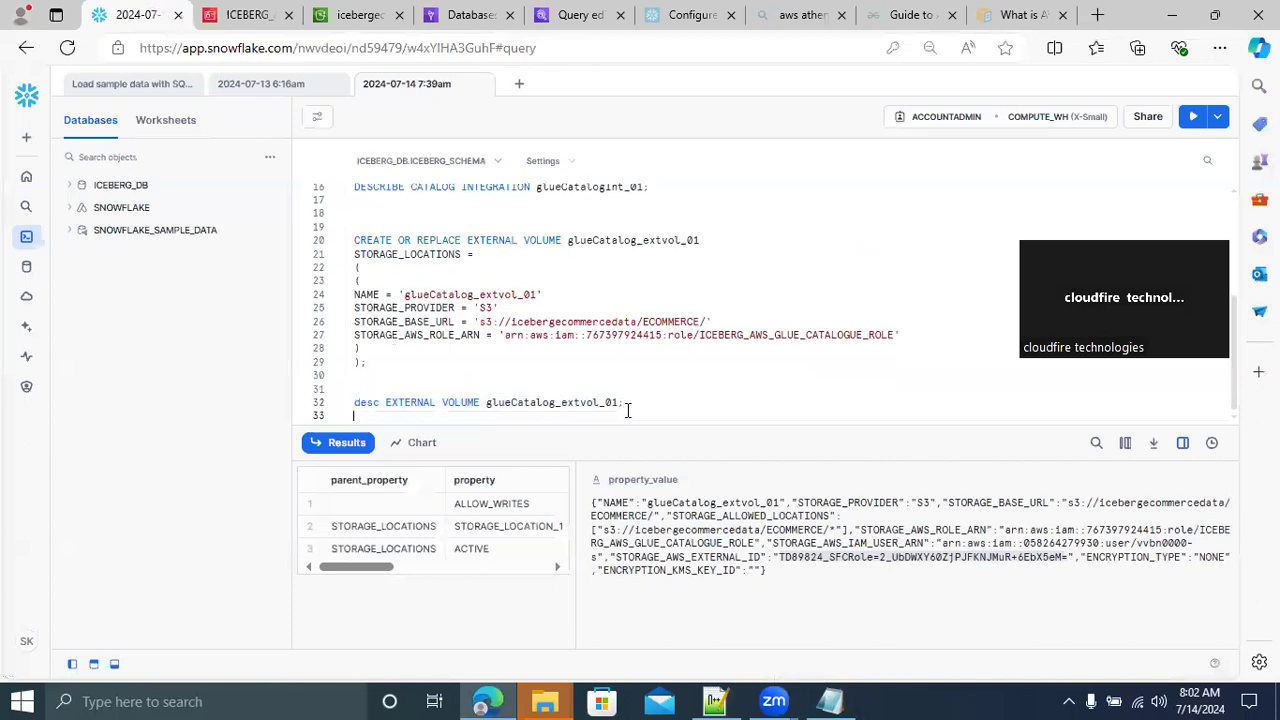
text(SELECT )
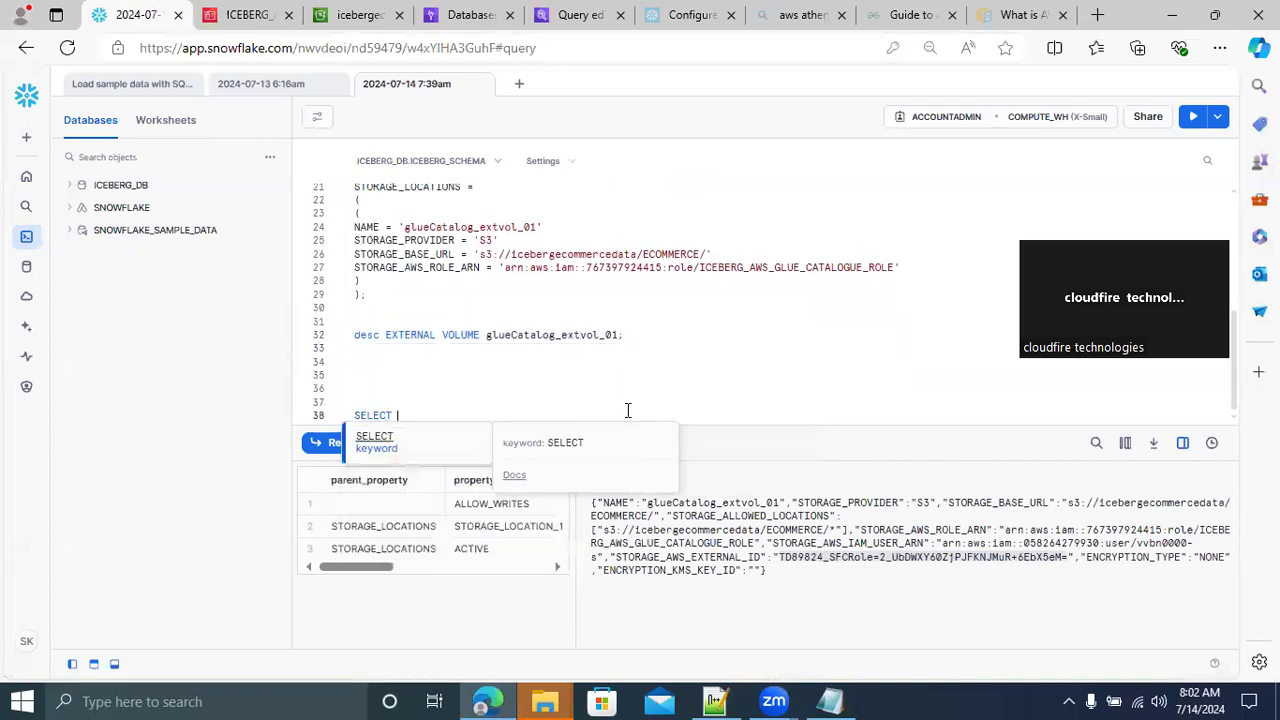
text(* FROM EMPLOYEES;)
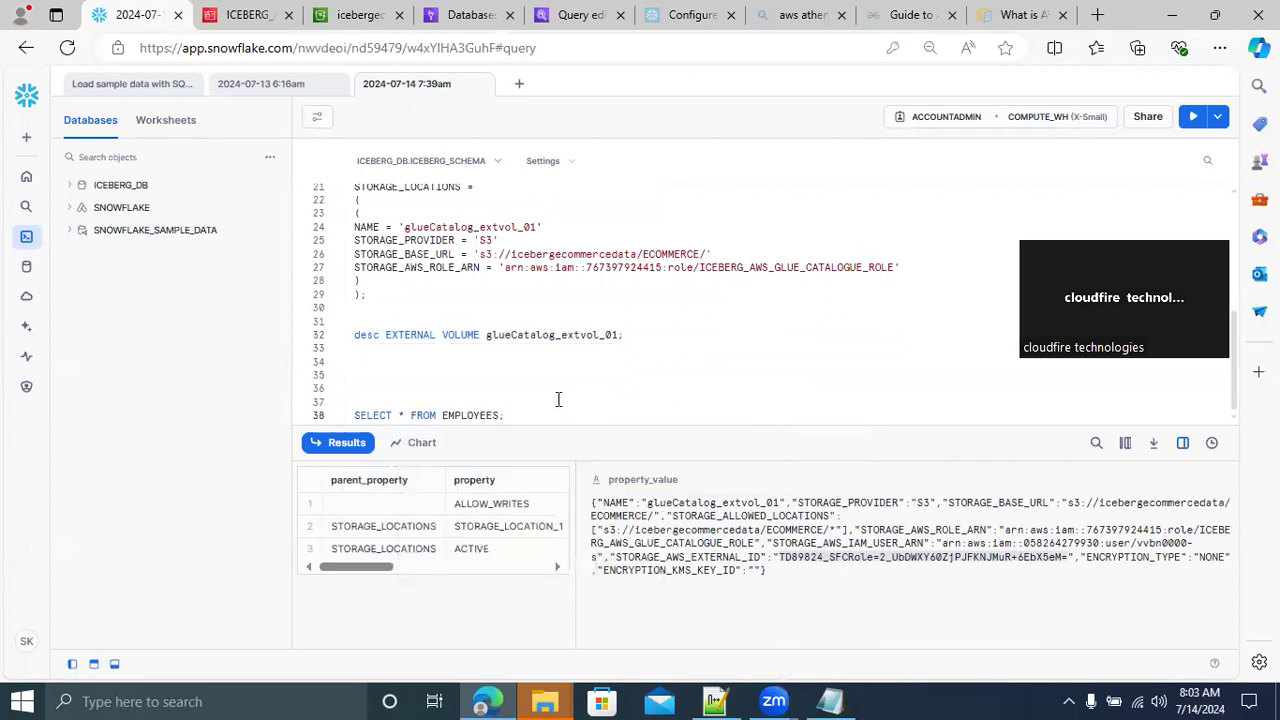
drag(524, 415, 320, 406)
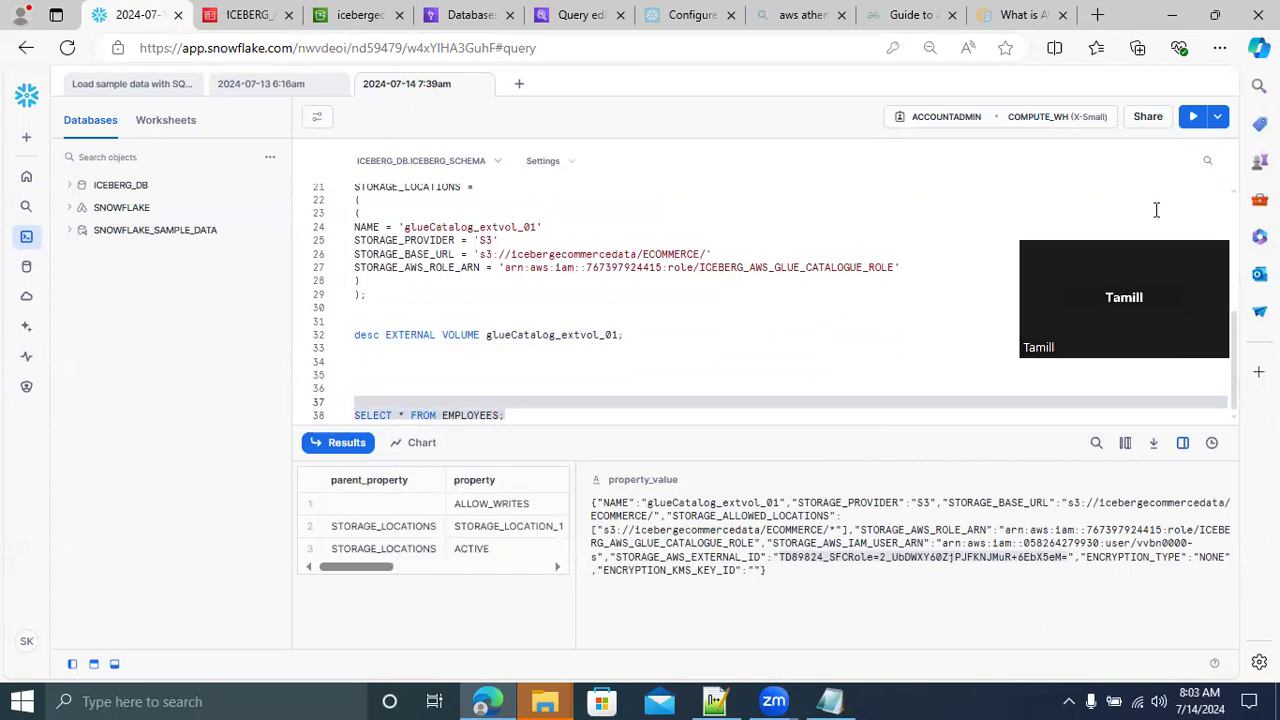
click(1191, 118)
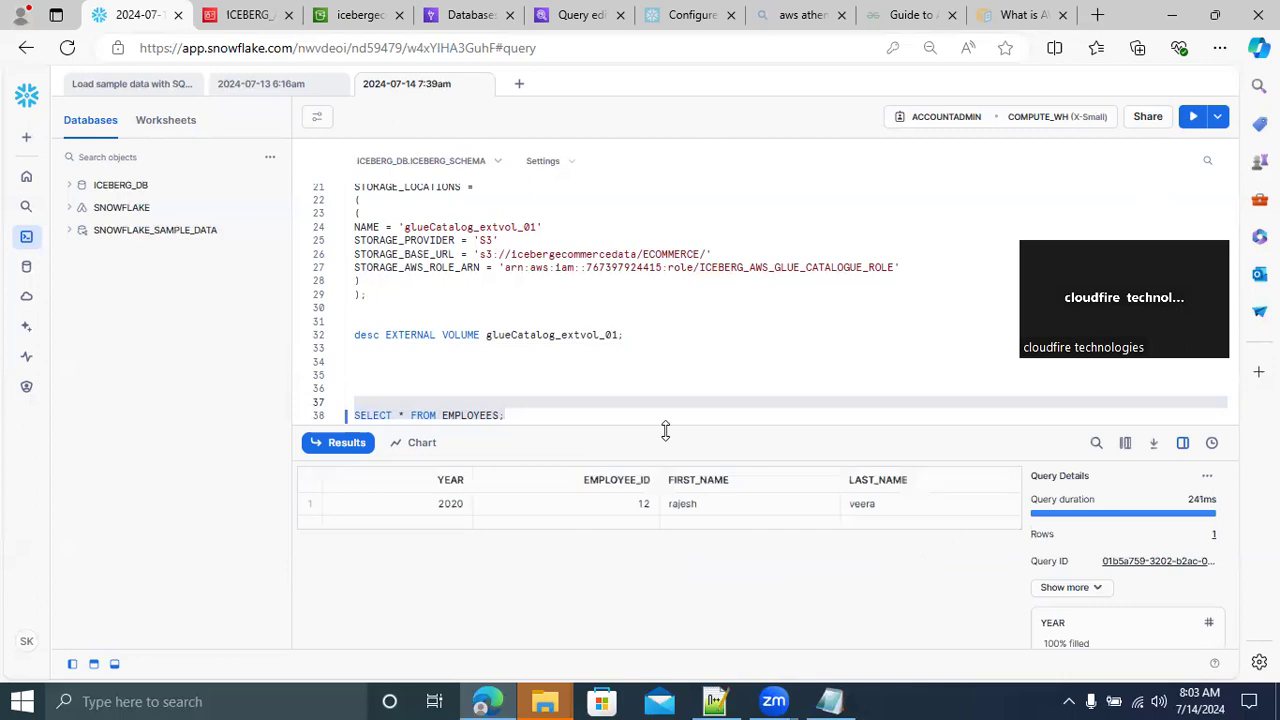
Delete the SELECT * FROM EMPLOYEES; statement from the end of the worksheet
click(533, 414)
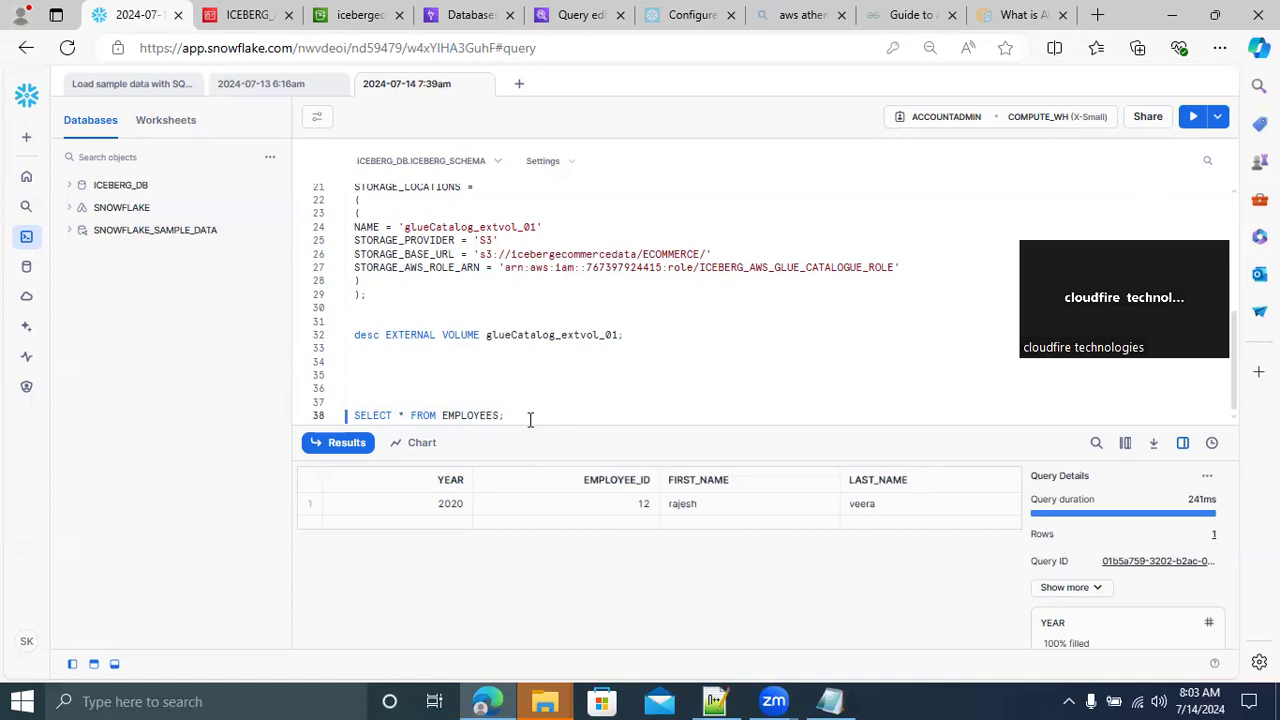
key(Return)
key(Return)
key(Return)
text(TRU)
key(BackSpace)
key(BackSpace)
key(BackSpace)
key(BackSpace)
key(BackSpace)
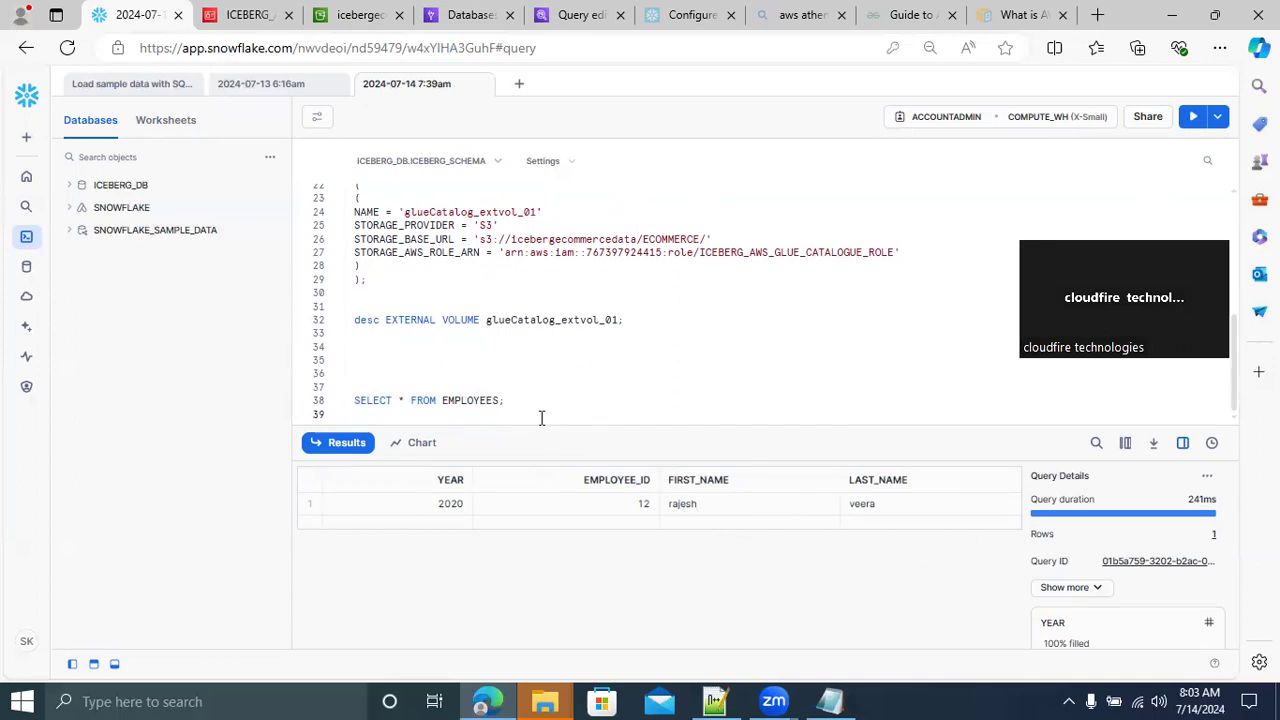
drag(520, 402, 330, 404)
key(BackSpace)
Write DROP TABLE EMPLOYEES; at the end of the ICEBERG_DB.ICEBERG_SCHEMA worksheet and run it
click(716, 700)
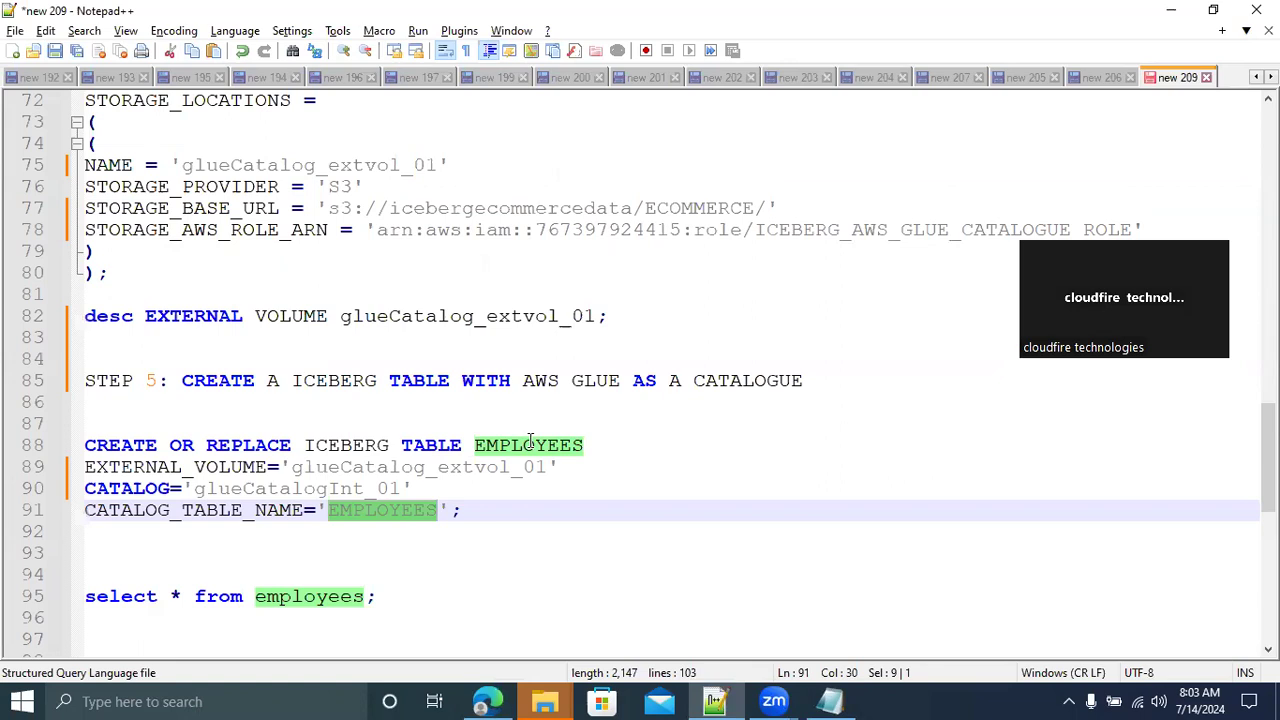
key(alt+Tab)
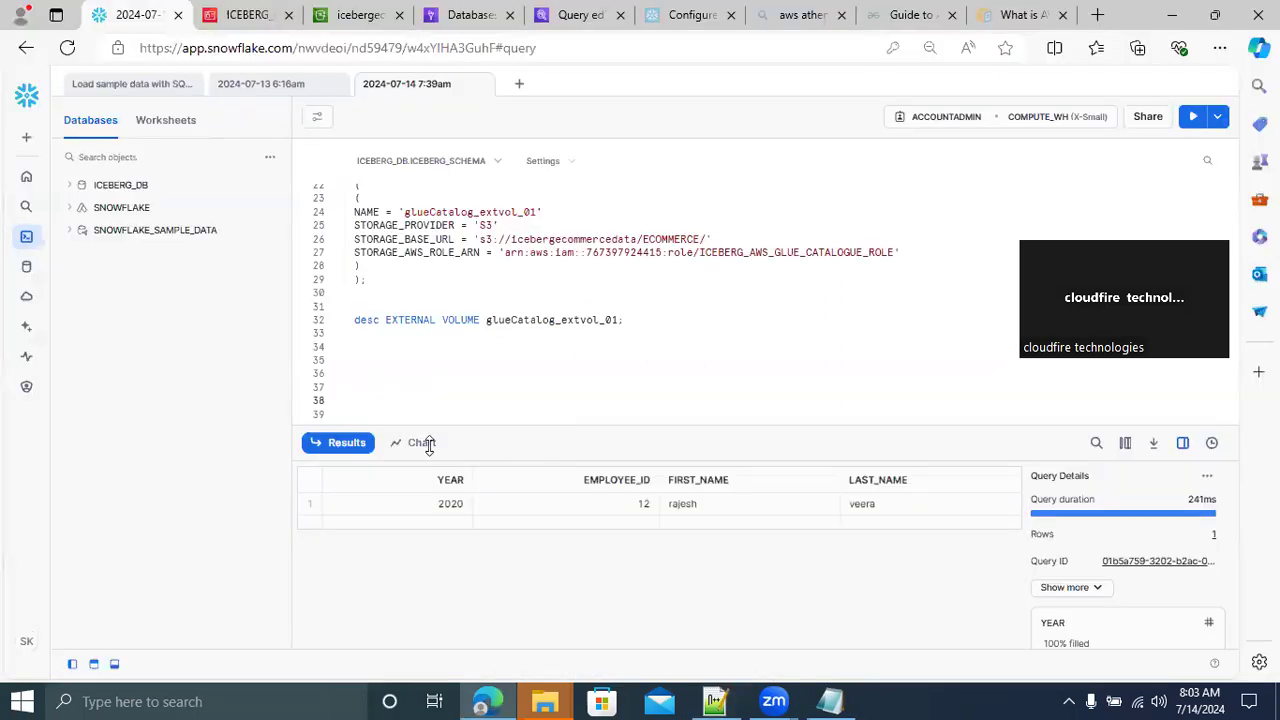
text(DROP )
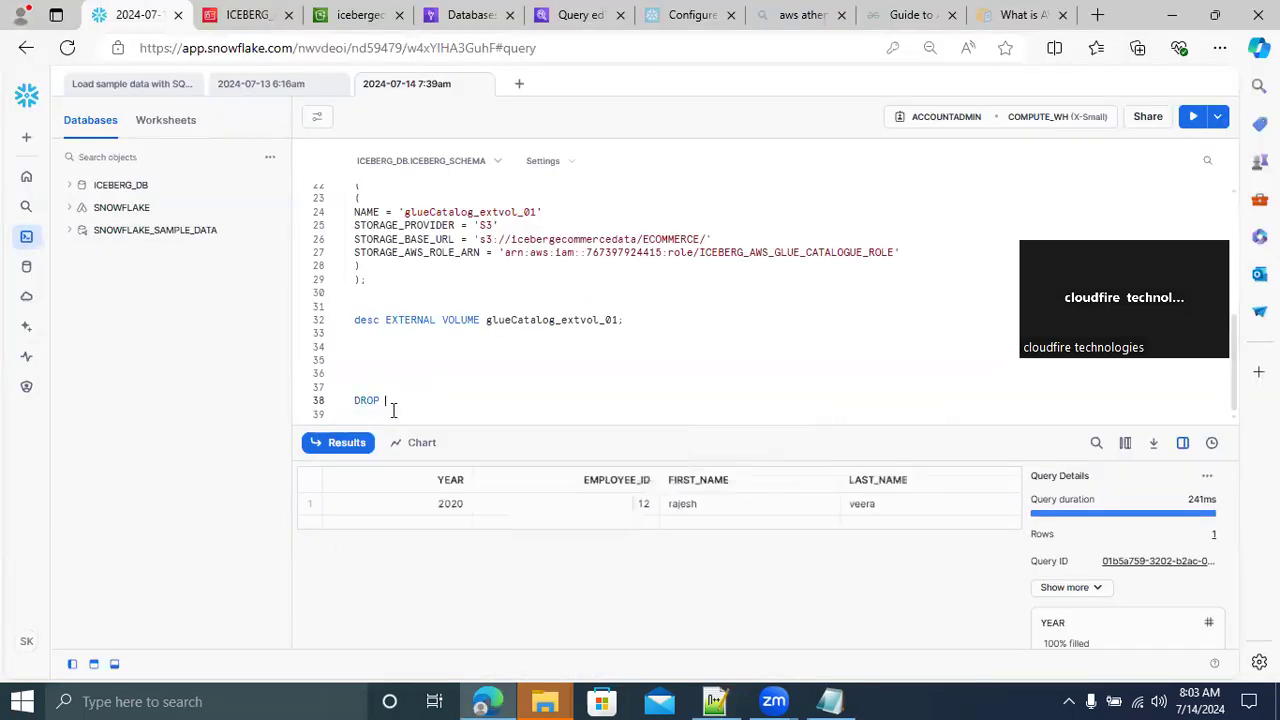
text(TABLE EMPLOYEES;)
drag(503, 400, 323, 406)
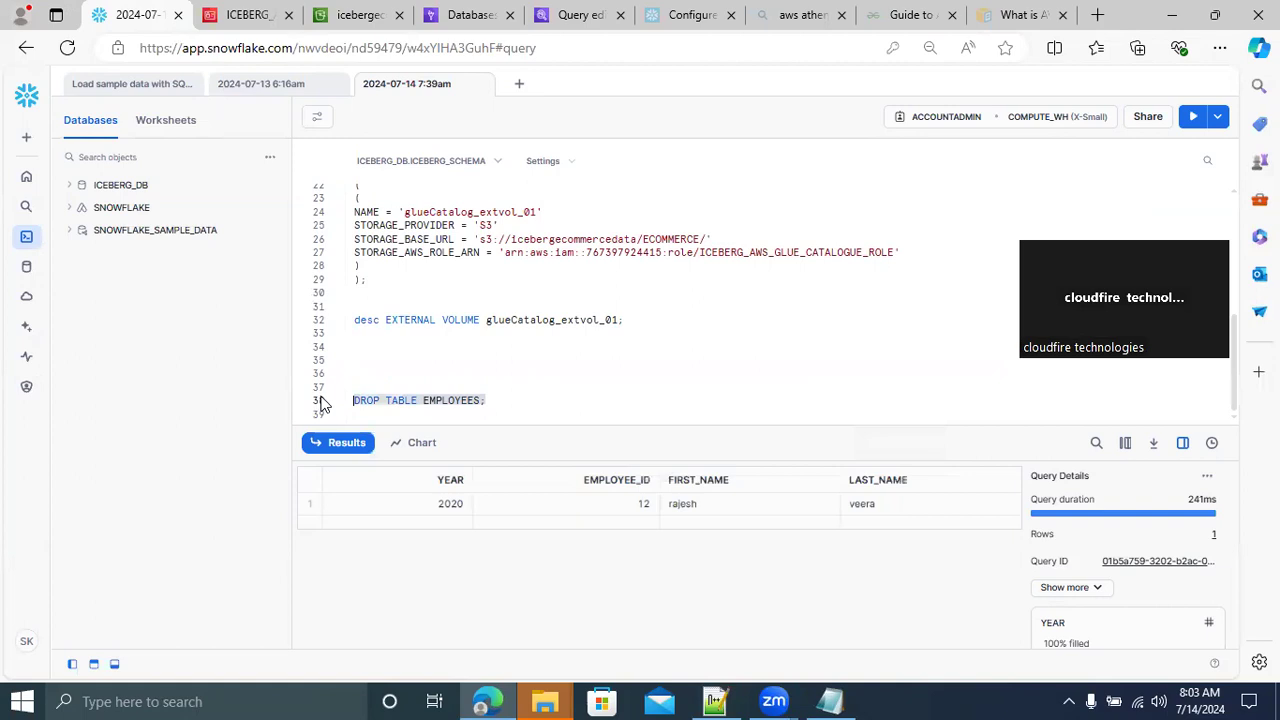
click(425, 400)
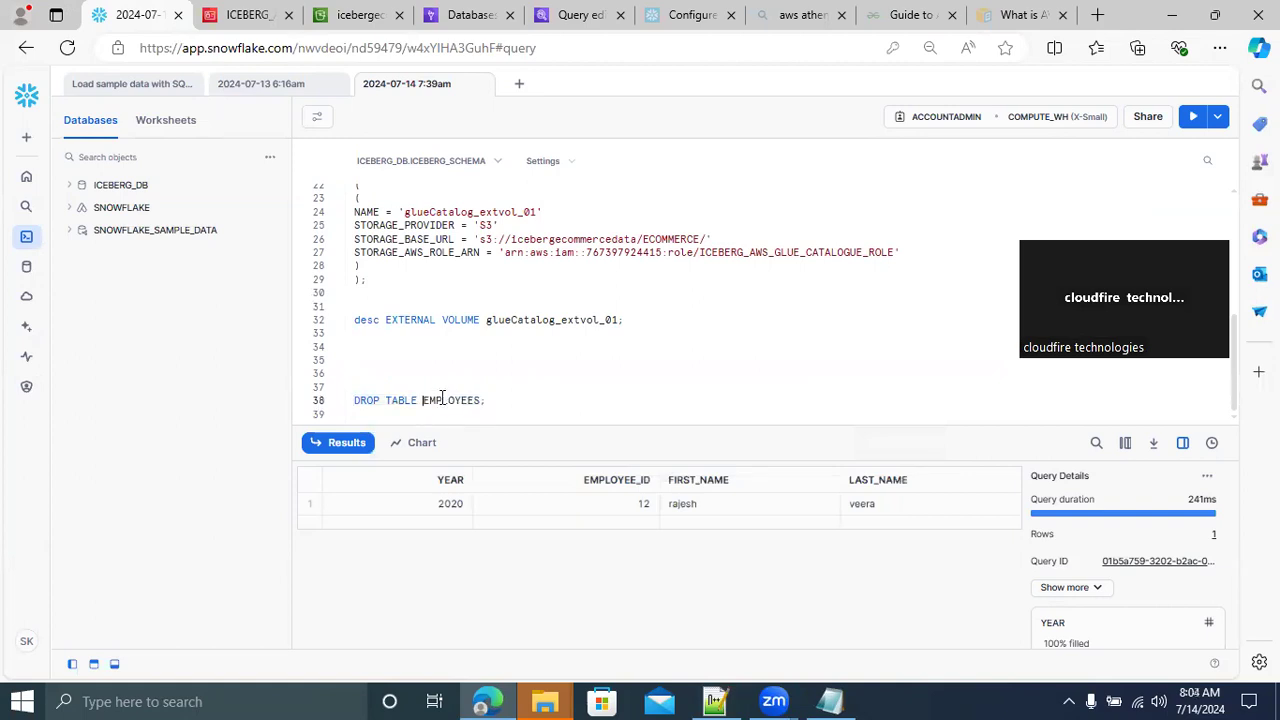
key(BackSpace)
drag(374, 388, 322, 398)
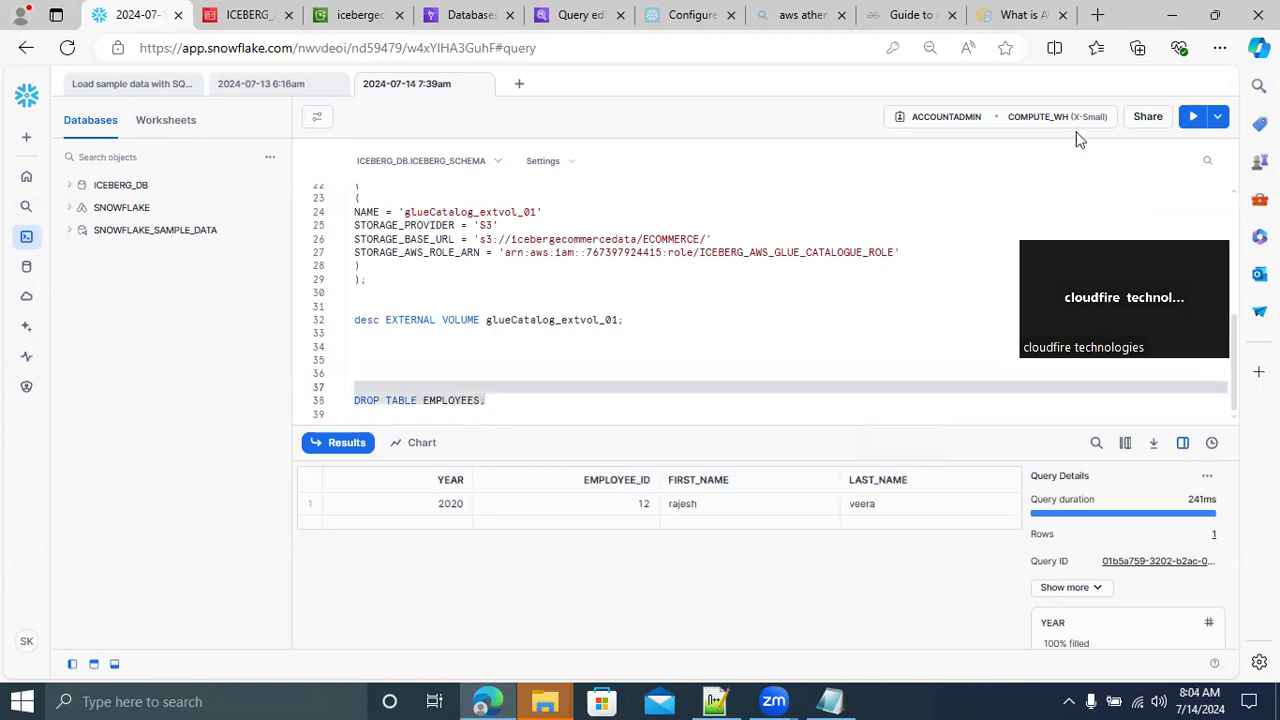
click(1192, 120)
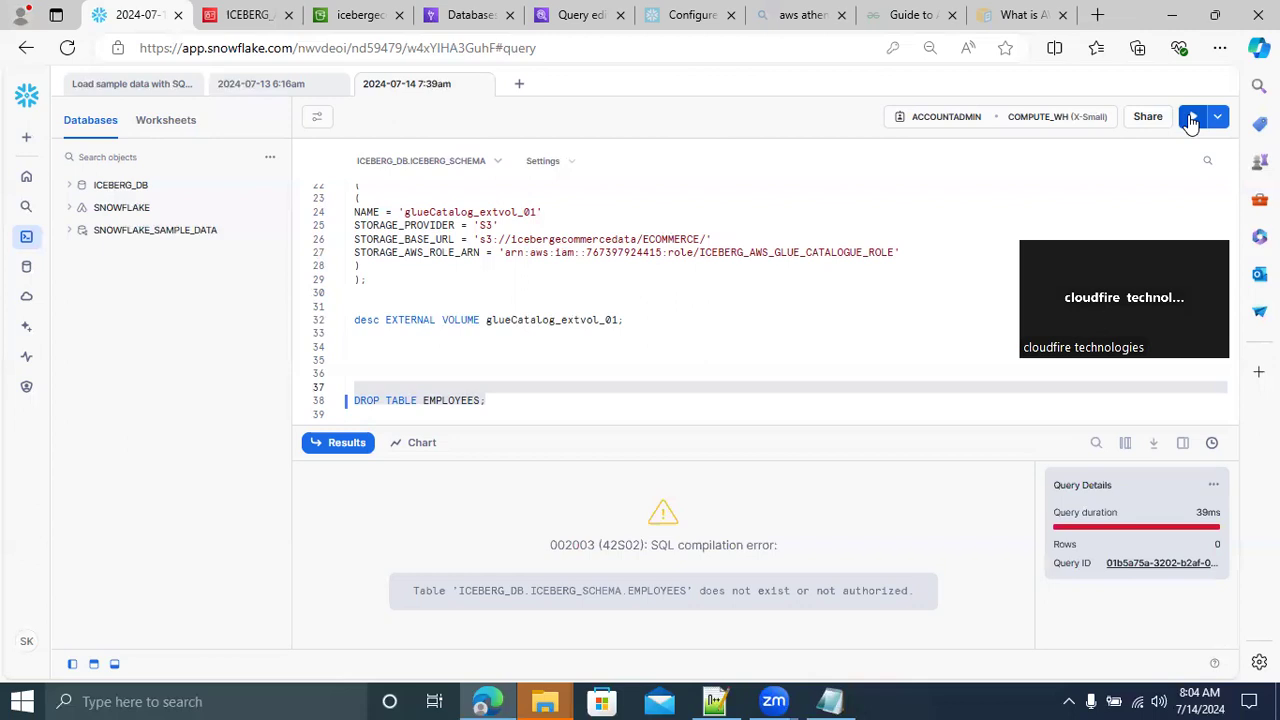
Remove the DROP TABLE EMPLOYEES; statement and add blank lines at the end of the worksheet
click(558, 414)
key(BackSpace)
key(BackSpace)
key(BackSpace)
key(BackSpace)
key(BackSpace)
key(BackSpace)
key(BackSpace)
key(BackSpace)
key(BackSpace)
key(BackSpace)
key(BackSpace)
key(BackSpace)
key(BackSpace)
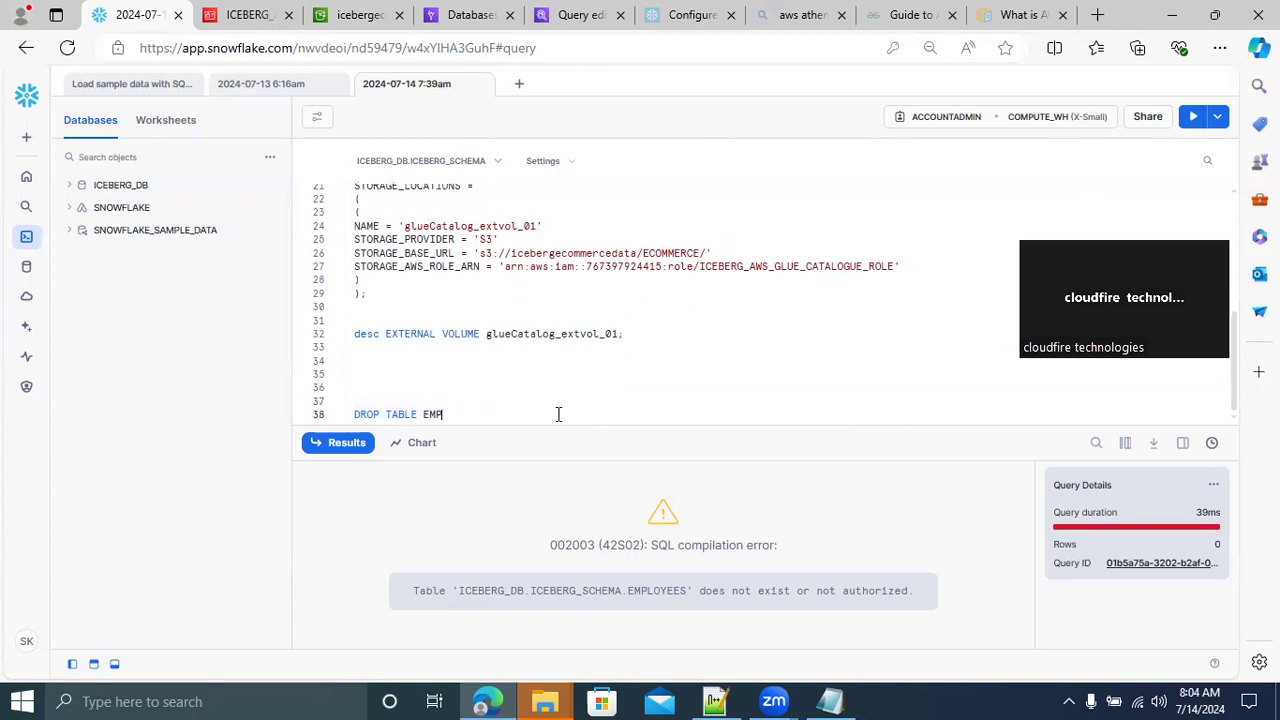
key(BackSpace)
key(BackSpace)
key(BackSpace)
key(BackSpace)
key(BackSpace)
key(BackSpace)
key(BackSpace)
key(BackSpace)
key(Return)
key(Return)
key(Return)
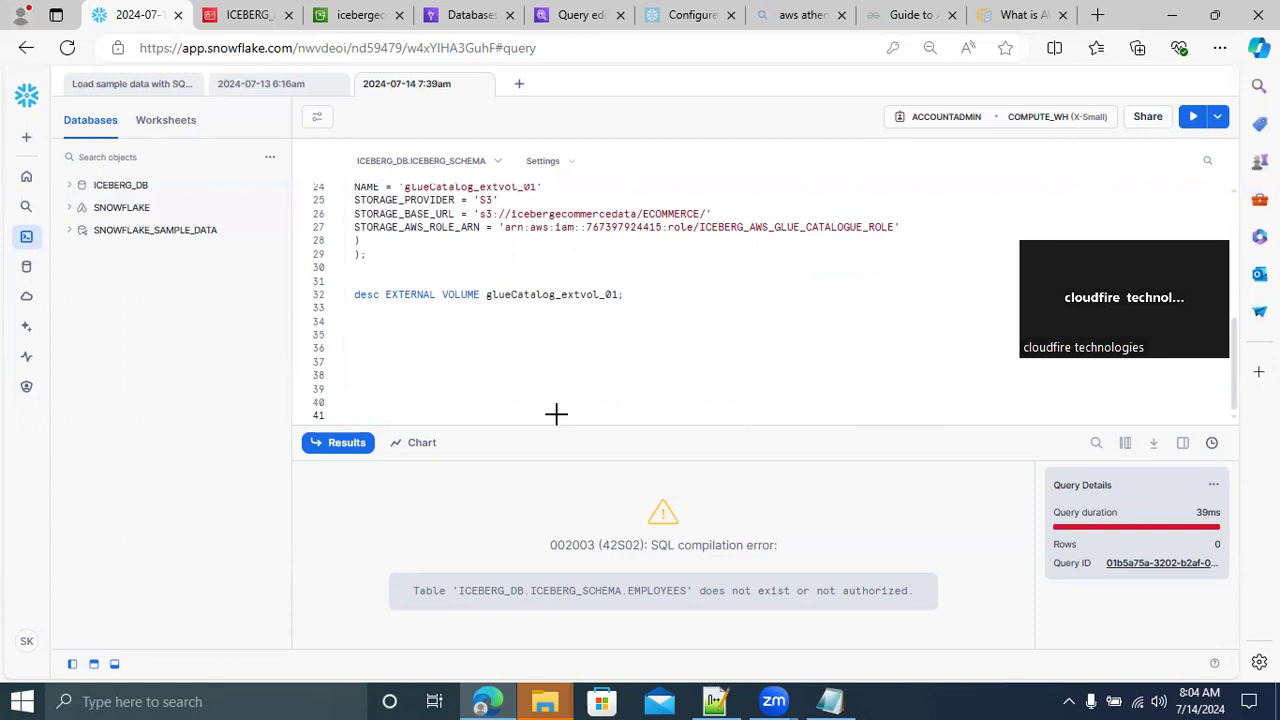
Check which database and schema are selected for the current Snowflake worksheet
key(alt+Tab)
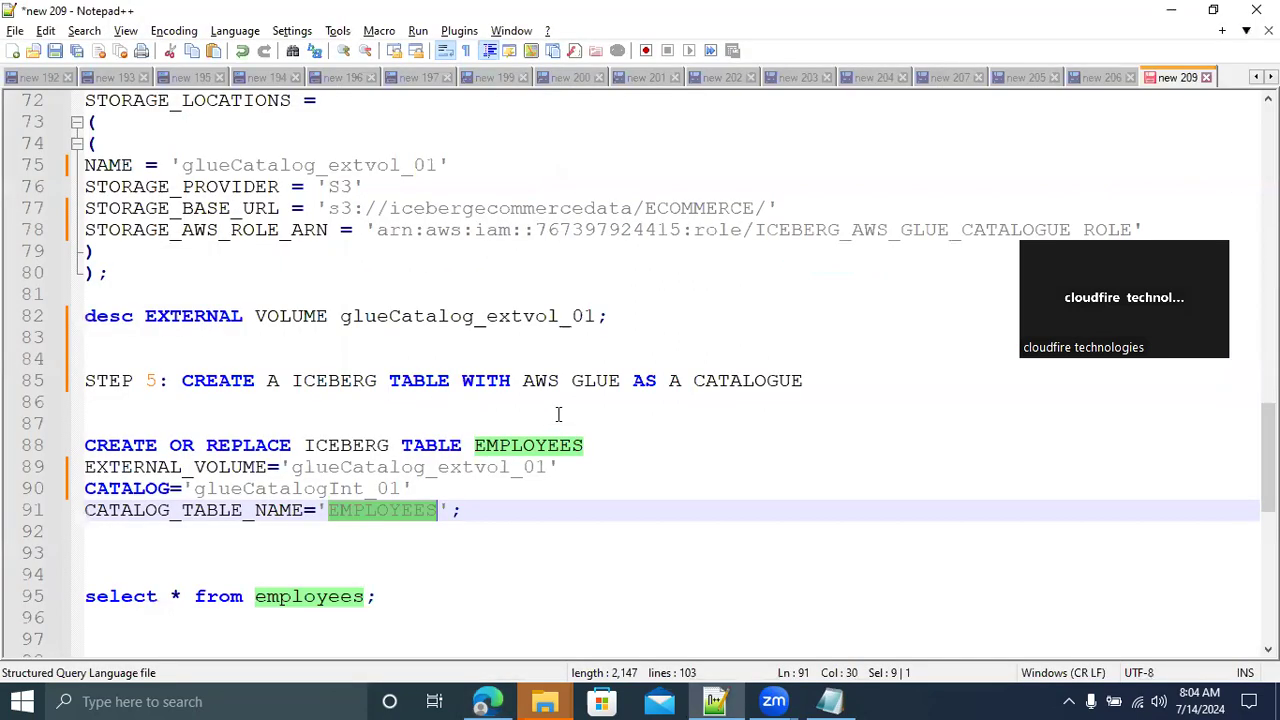
key(alt+Tab)
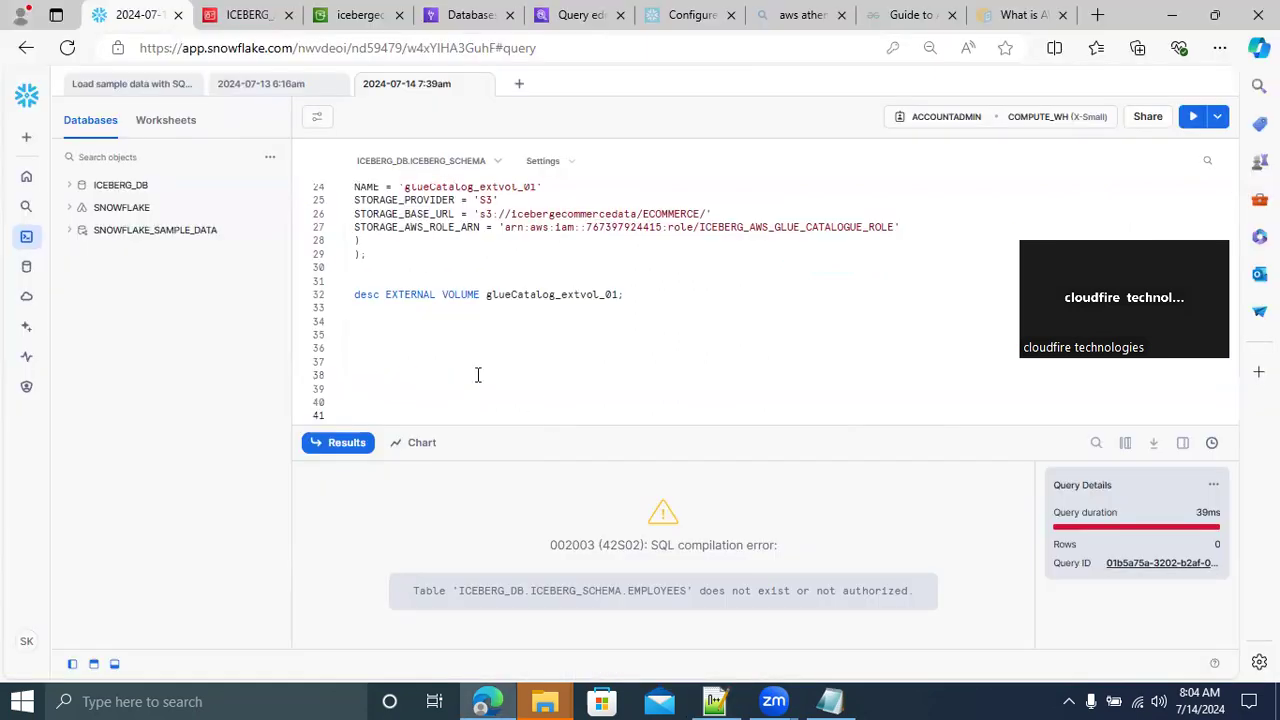
click(495, 167)
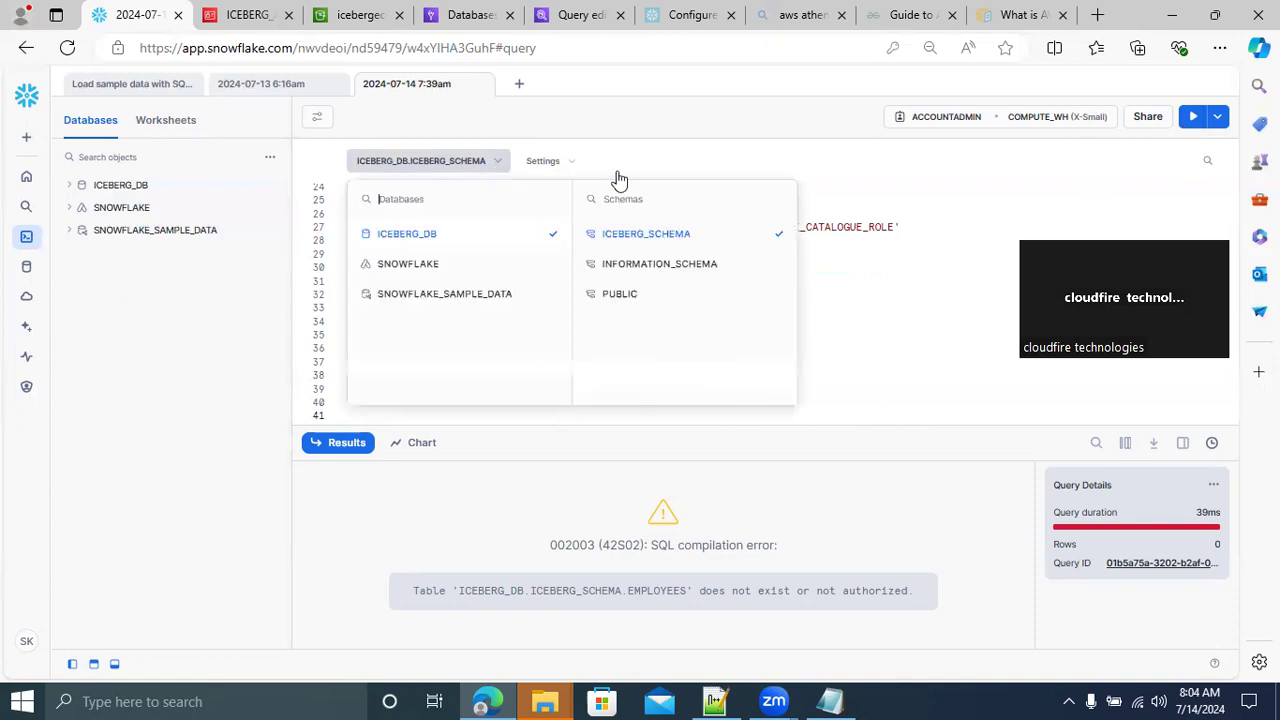
click(899, 330)
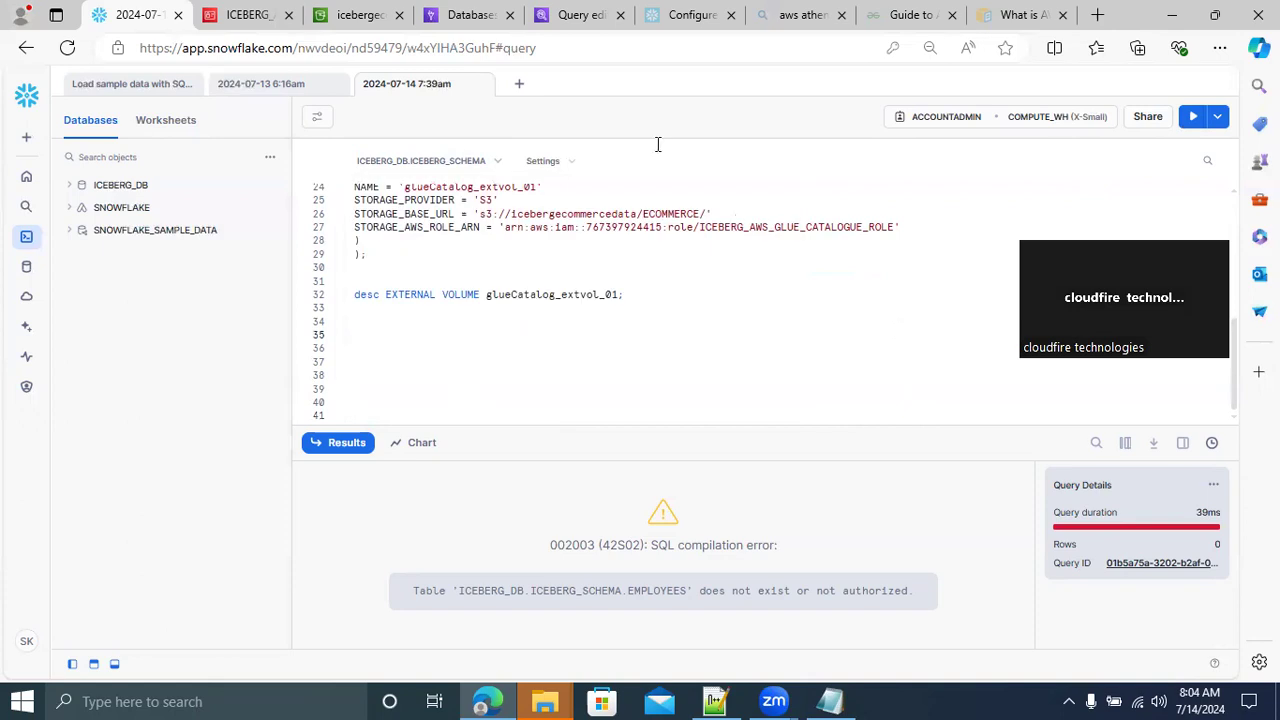
Create a new SQL worksheet and set its database to ICEBERG_DB with the PUBLIC schema
click(517, 88)
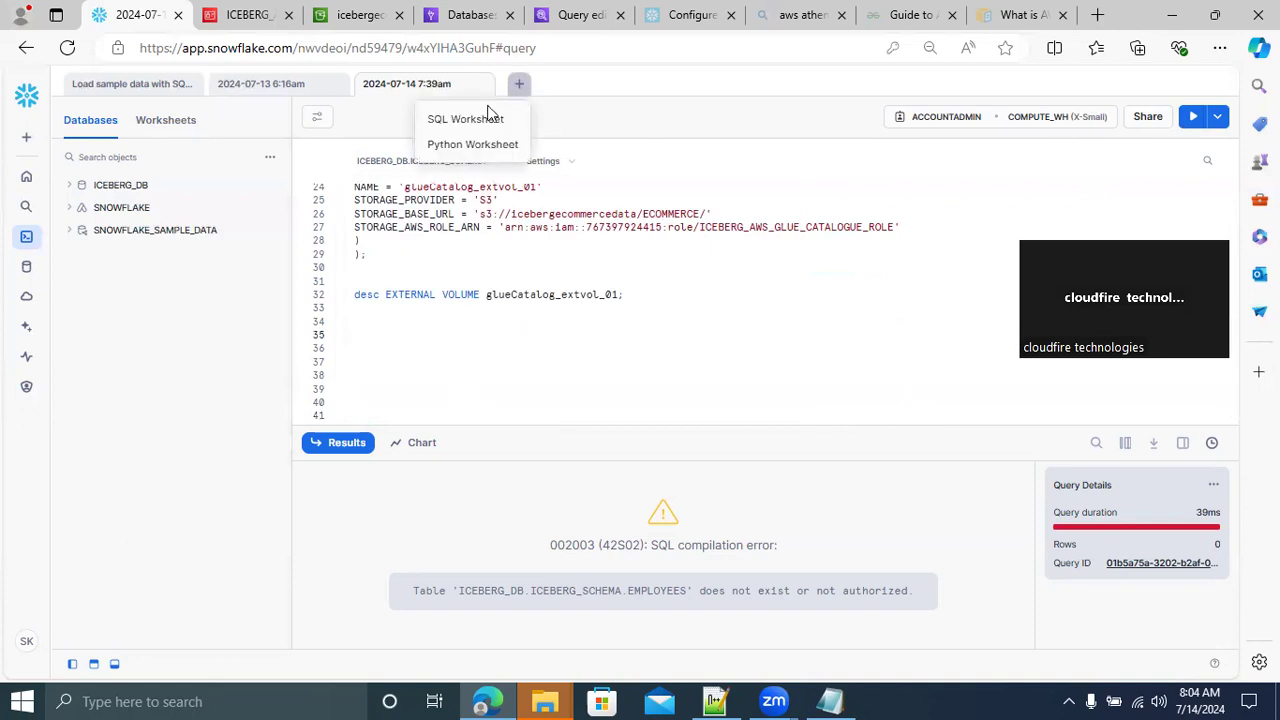
click(459, 120)
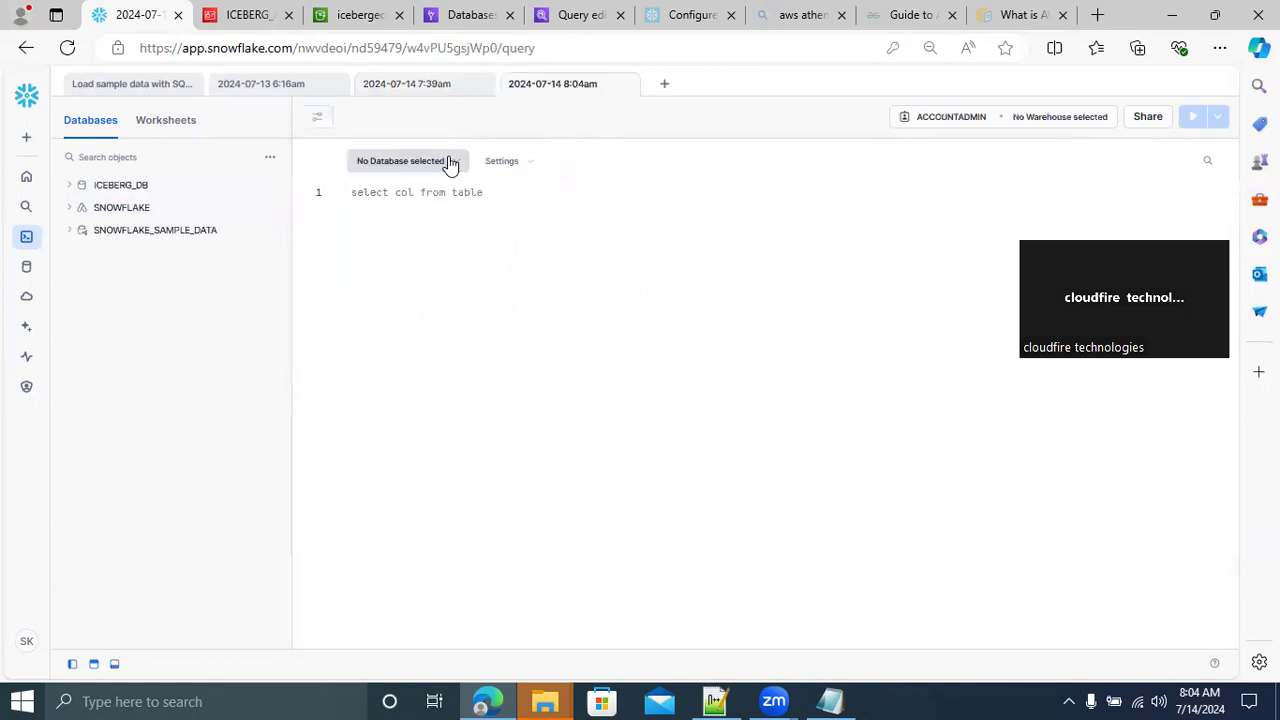
click(450, 163)
click(404, 240)
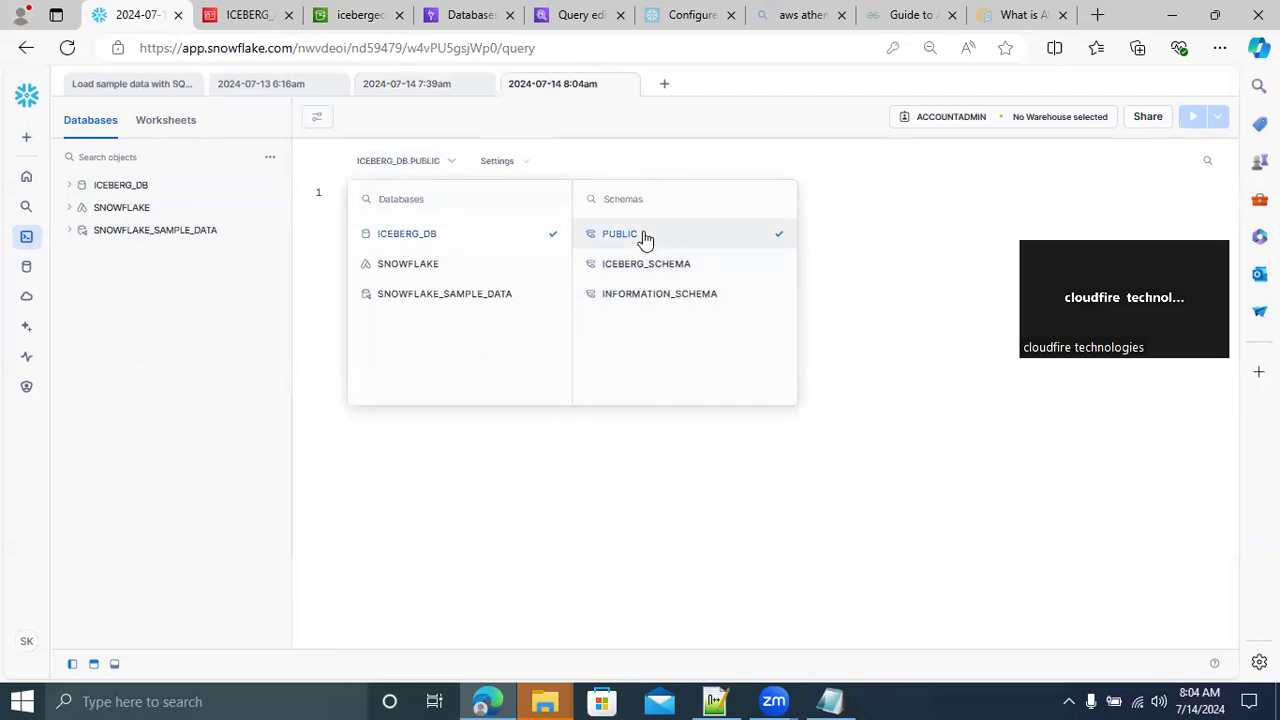
click(877, 255)
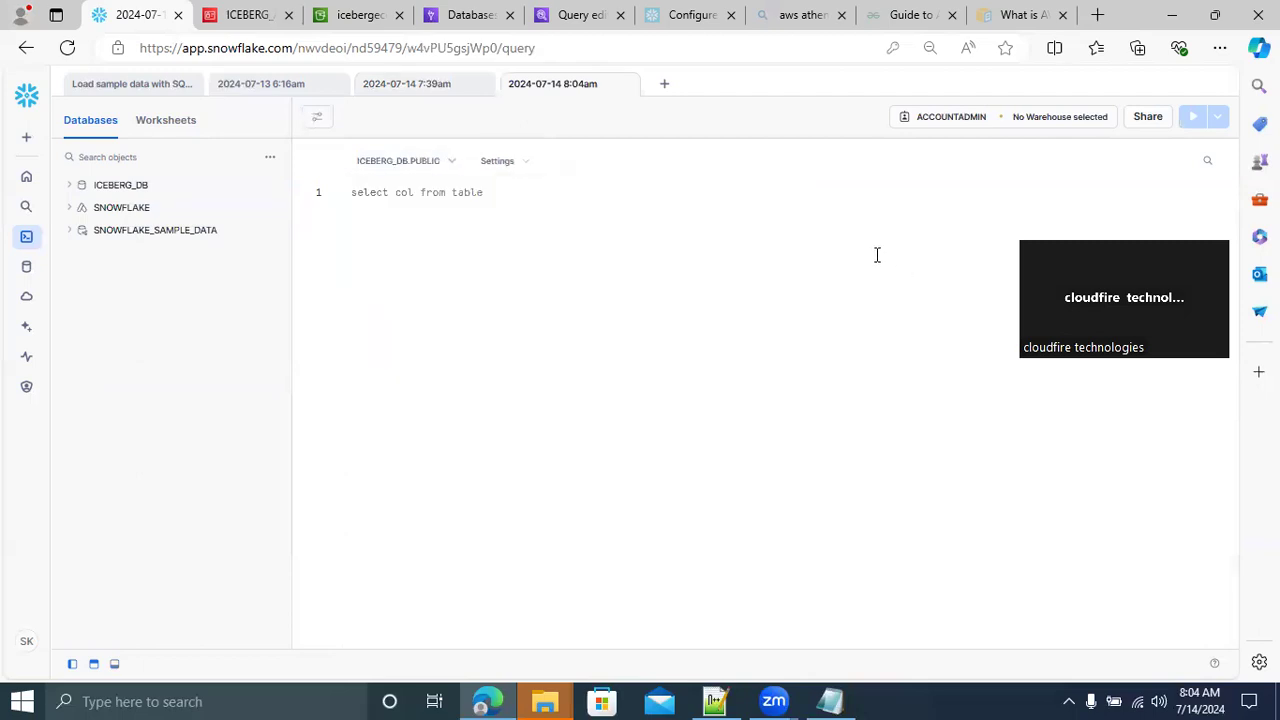
Run DROP TABLE EMPLOYEES; in the new ICEBERG_DB.PUBLIC worksheet, and return to the 2024-07-14 7:39am worksheet
text(DR)
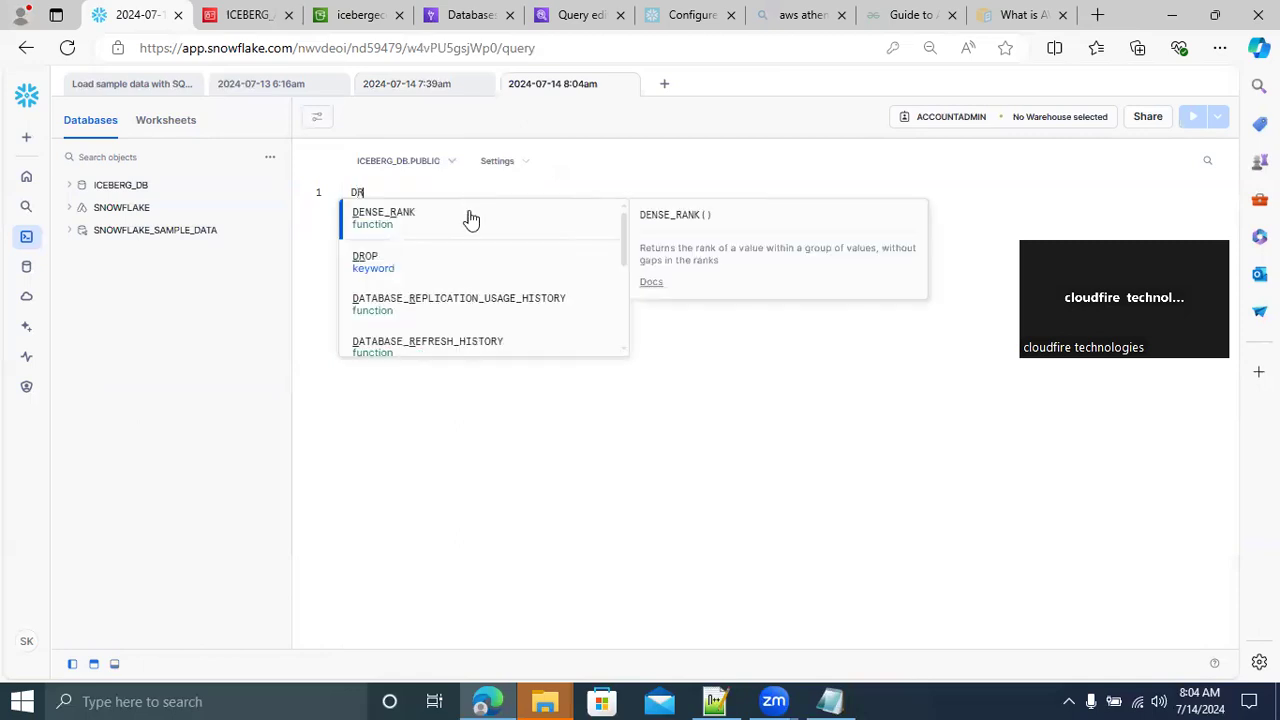
text(OP TABLE )
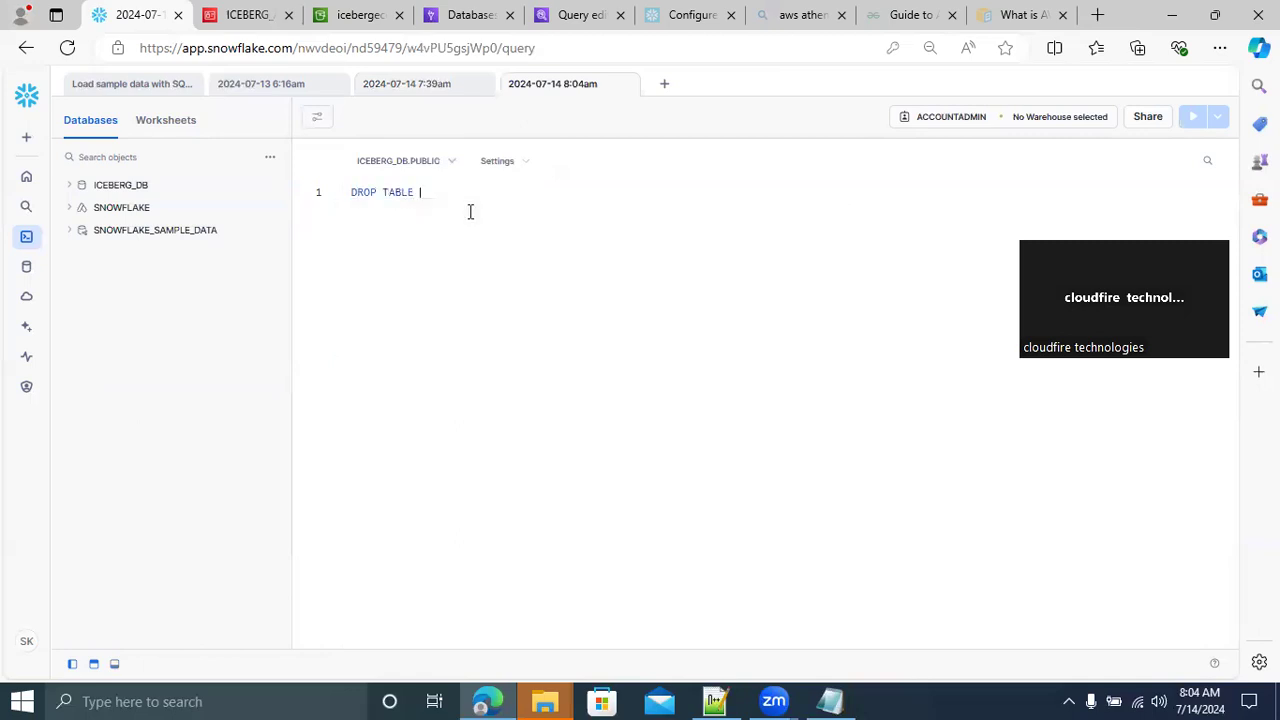
text(EMPLOYEES;)
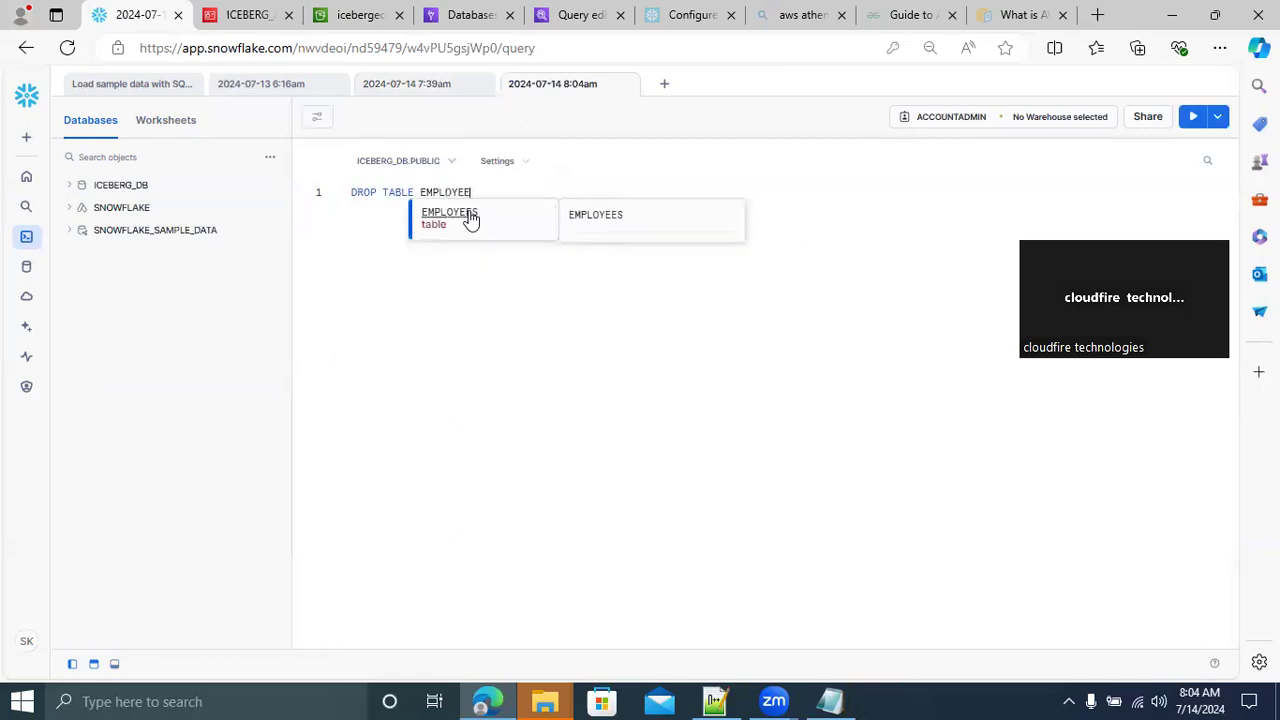
click(309, 194)
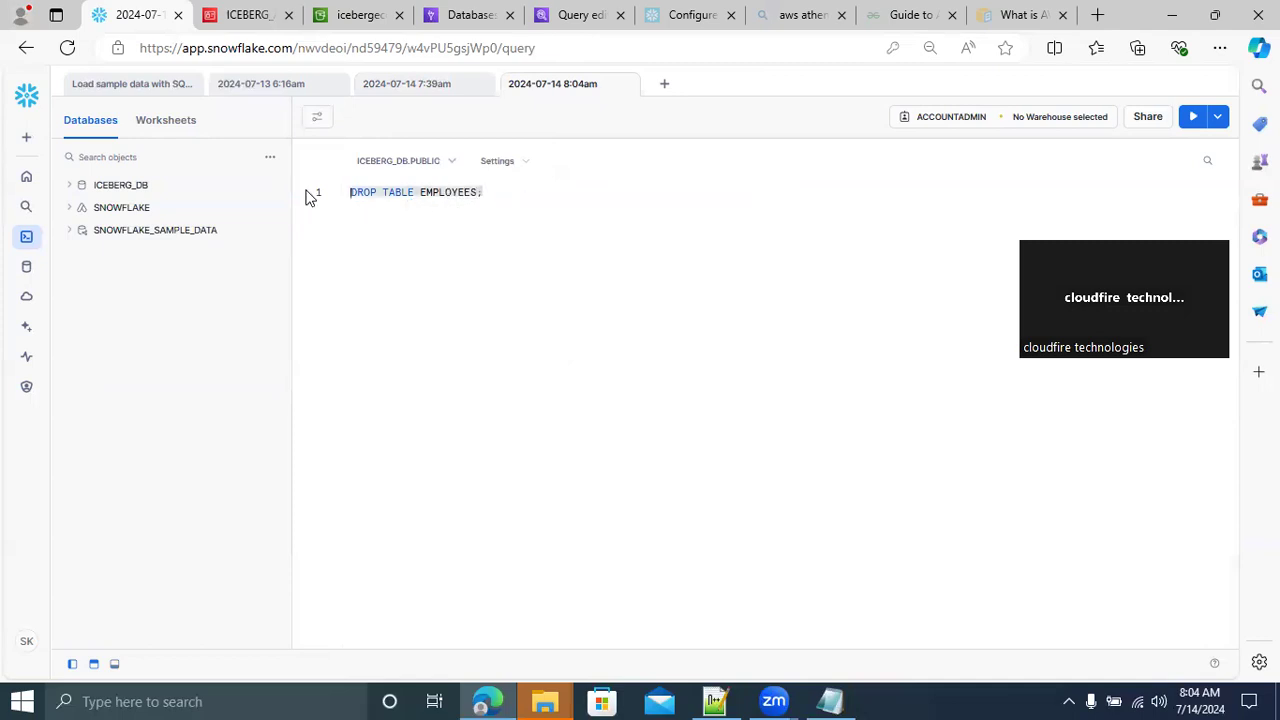
click(1195, 118)
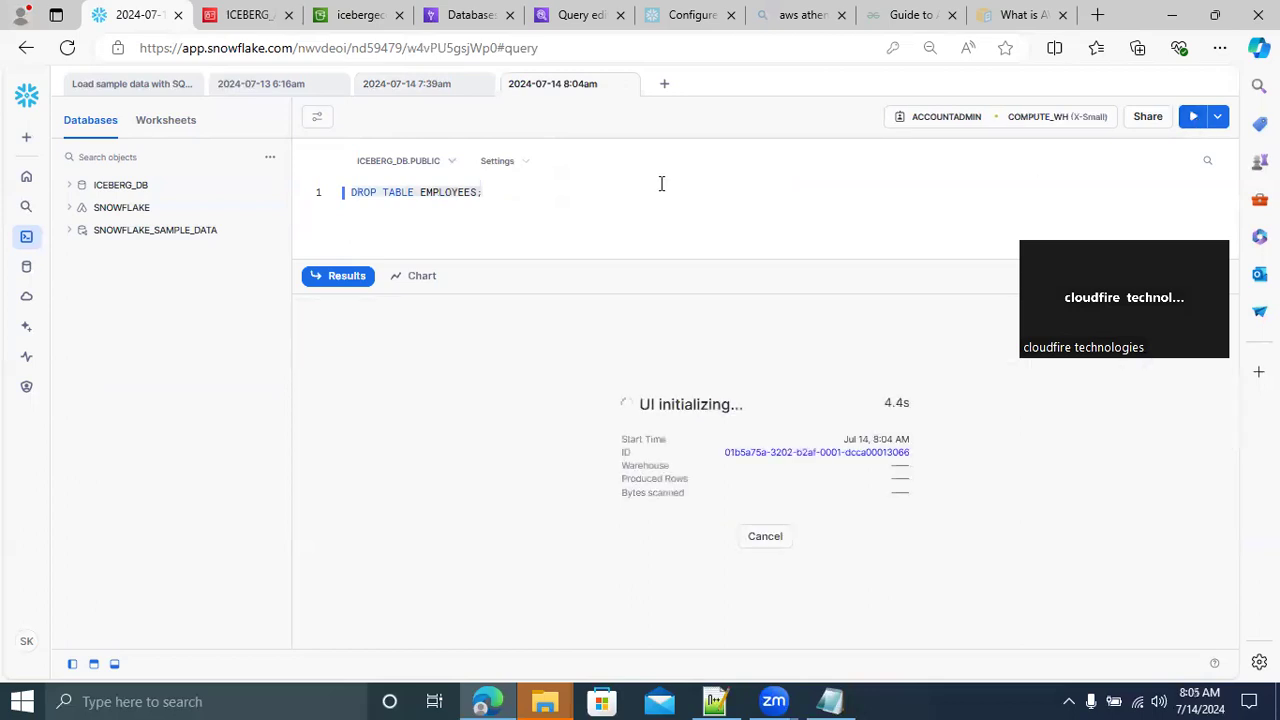
click(410, 88)
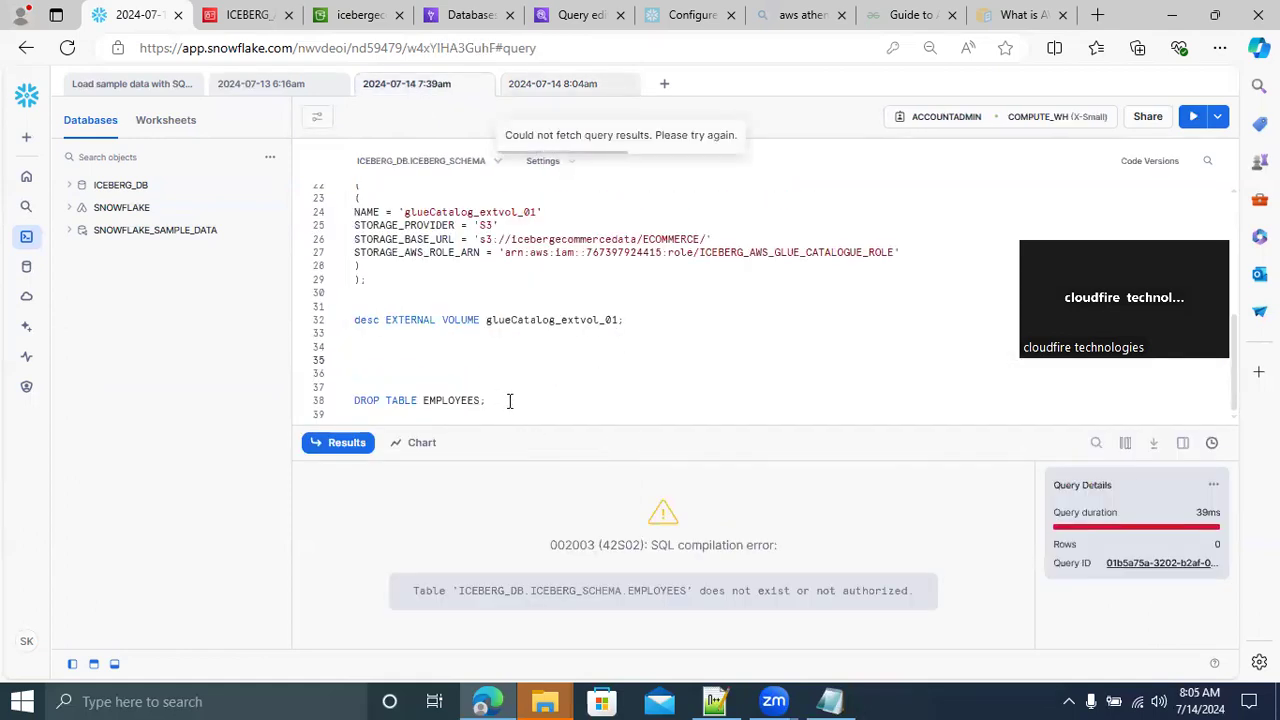
Replace the DROP TABLE EMPLOYEES; statement on line 38 with SELECT * FROM EMPLOYEES; and run that query
drag(407, 402, 327, 412)
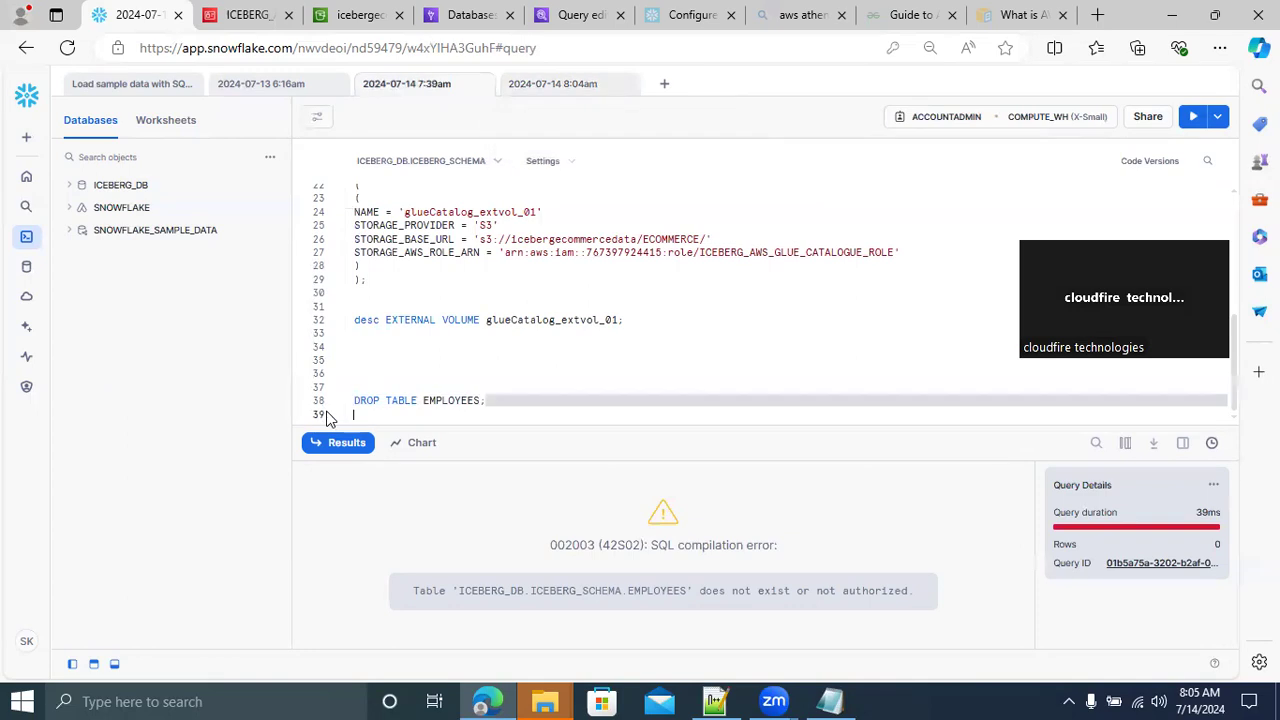
click(512, 405)
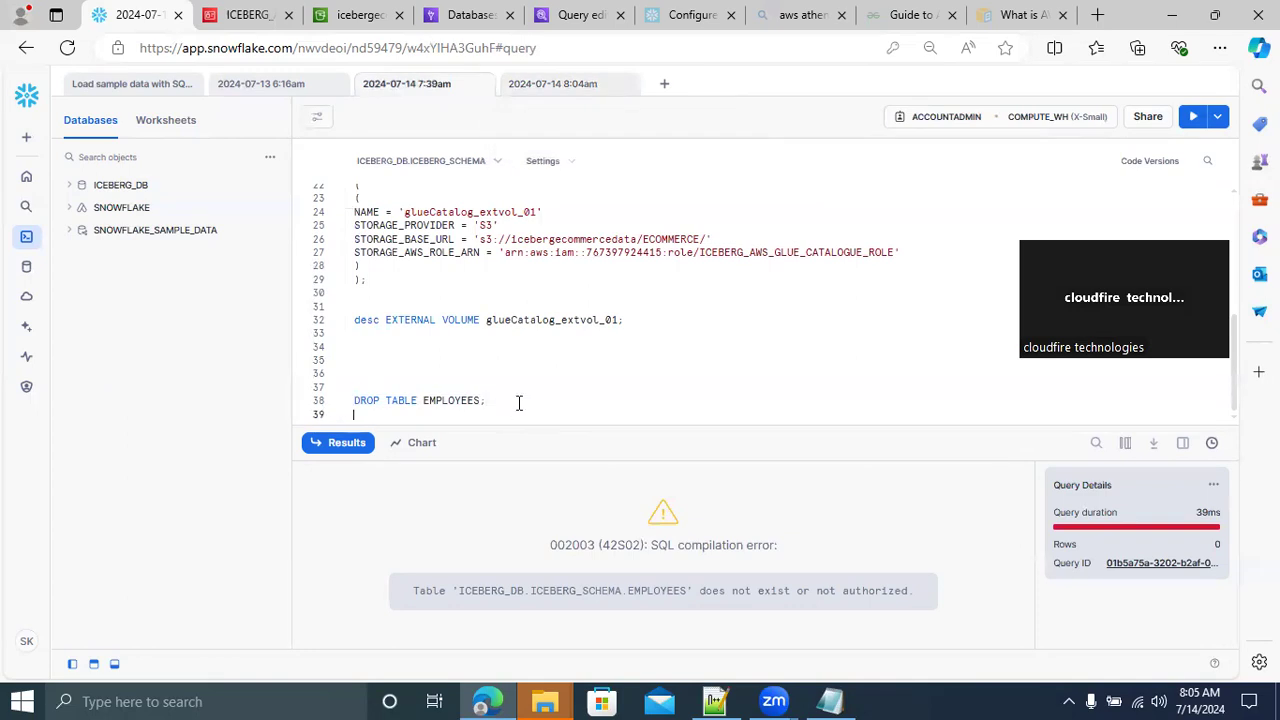
drag(502, 402, 331, 409)
key(BackSpace)
text(SELECT * FROM EMPLOYEES;)
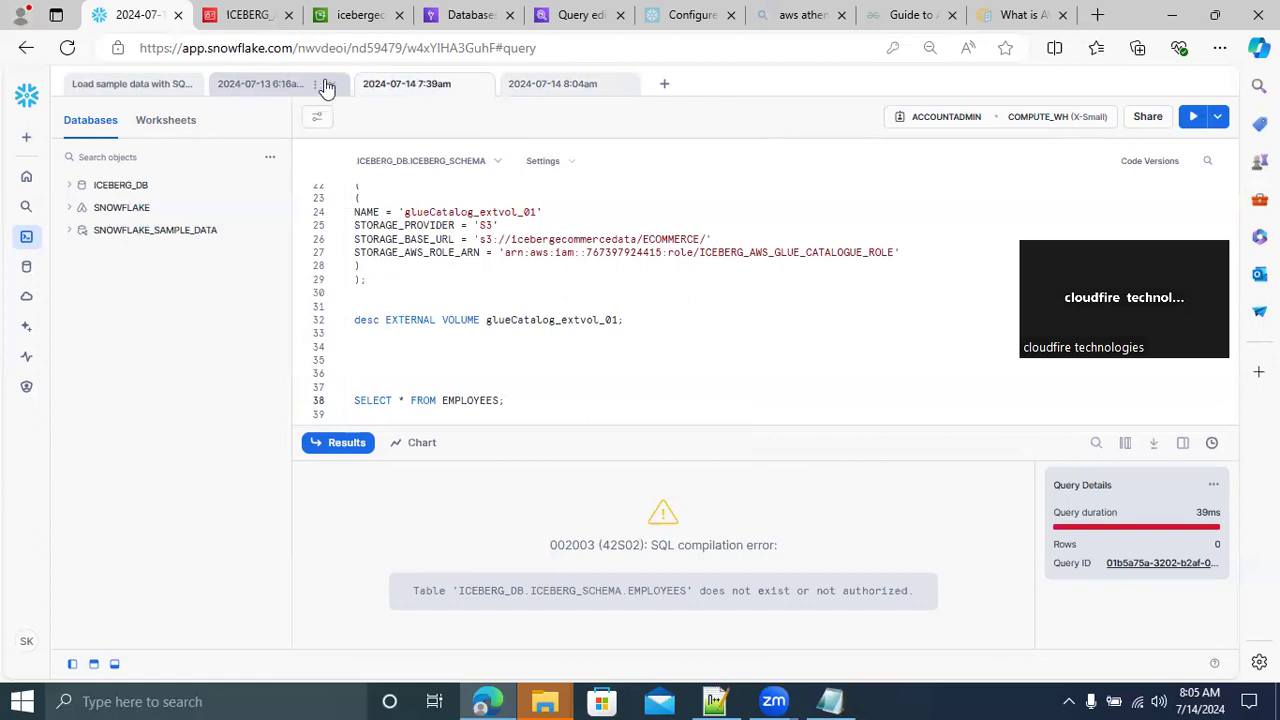
drag(546, 403, 337, 408)
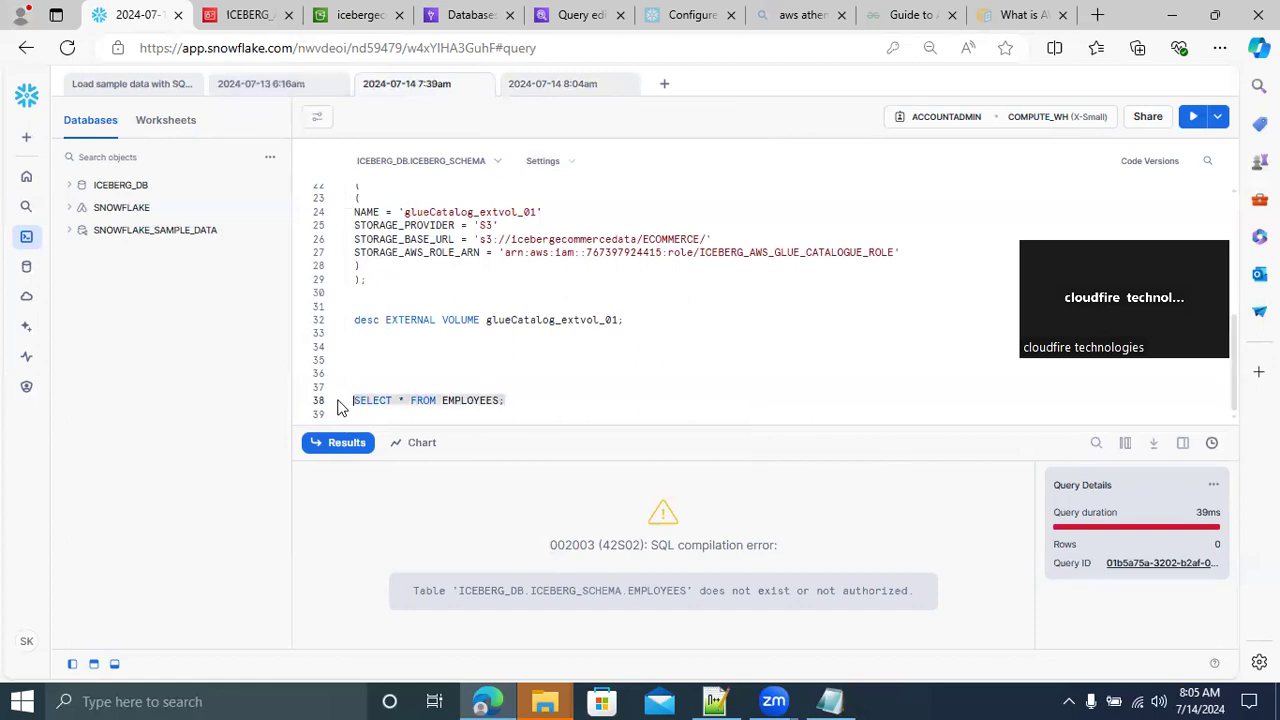
click(1192, 118)
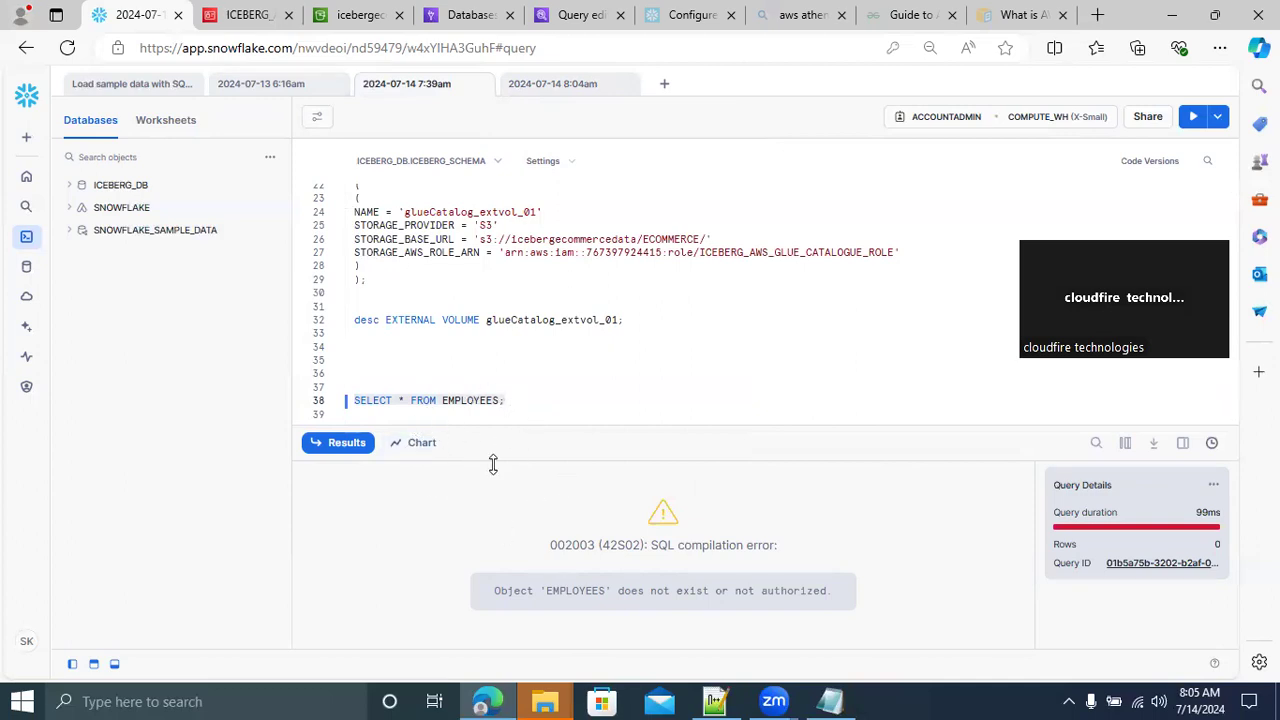
click(460, 389)
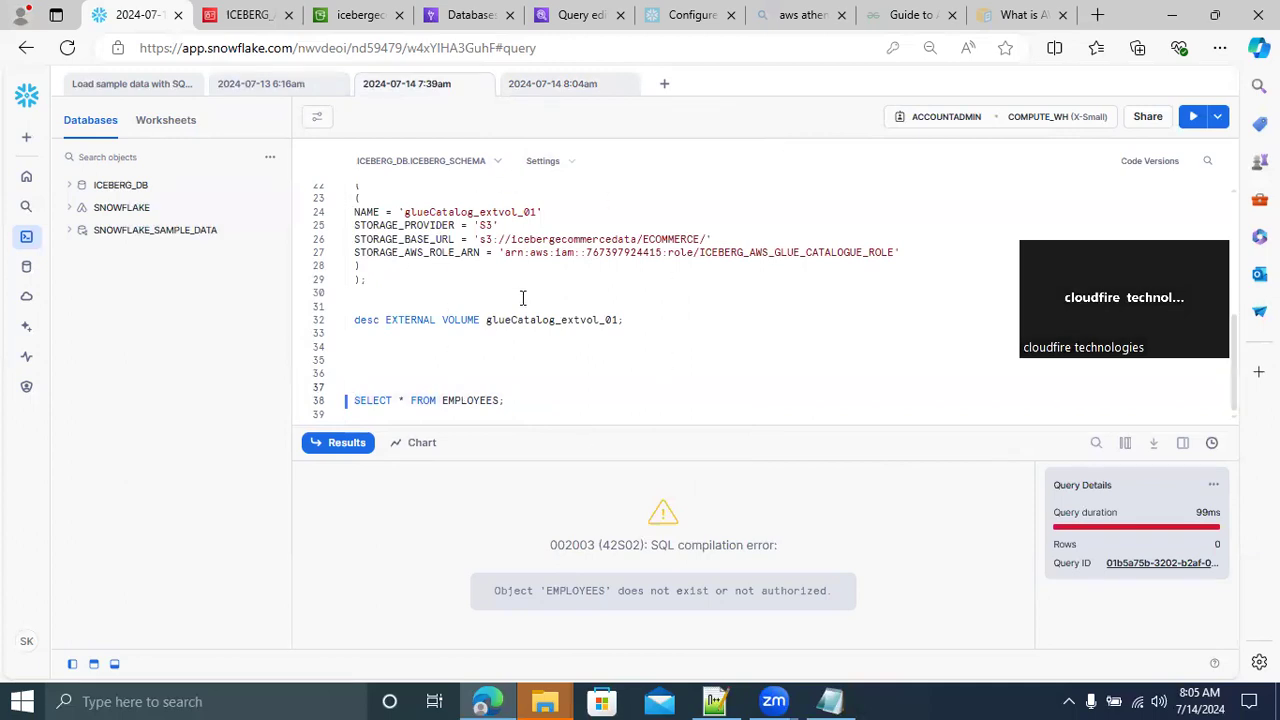
Switch to Notepad++ and rename the table in the CREATE OR REPLACE ICEBERG TABLE statement to EMPLOYEES_01
click(715, 701)
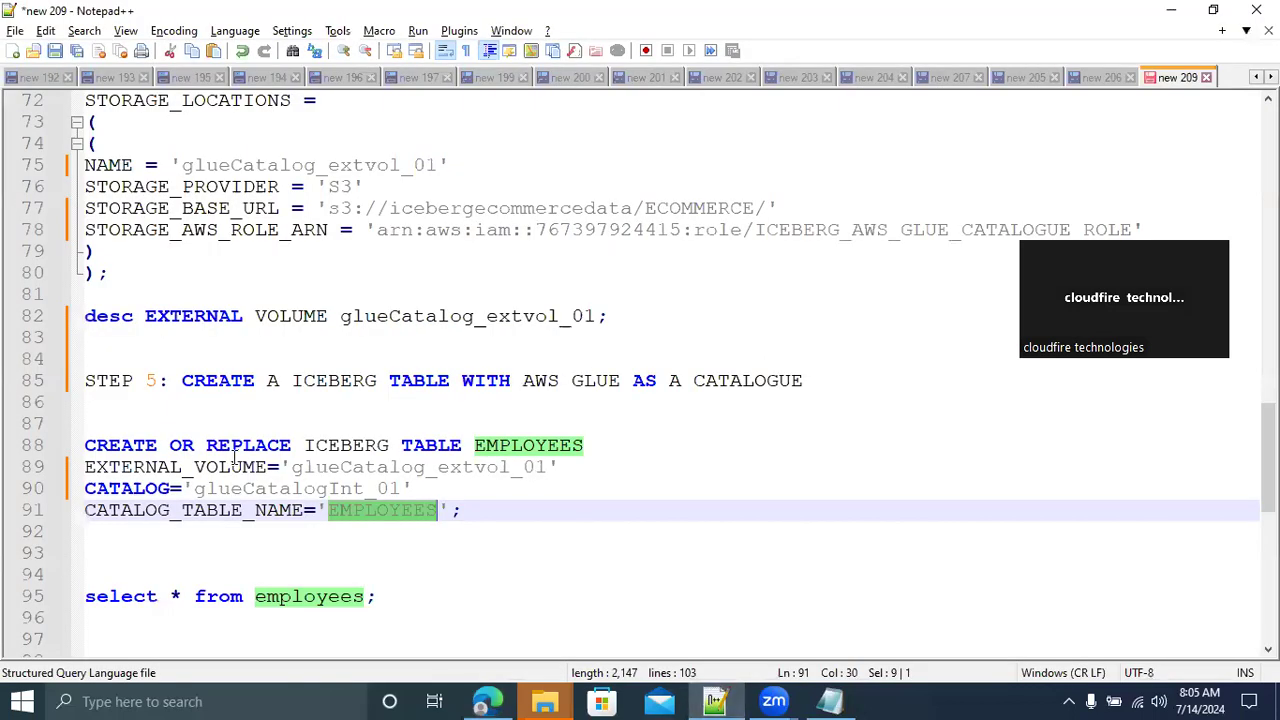
double_click(348, 448)
double_click(518, 447)
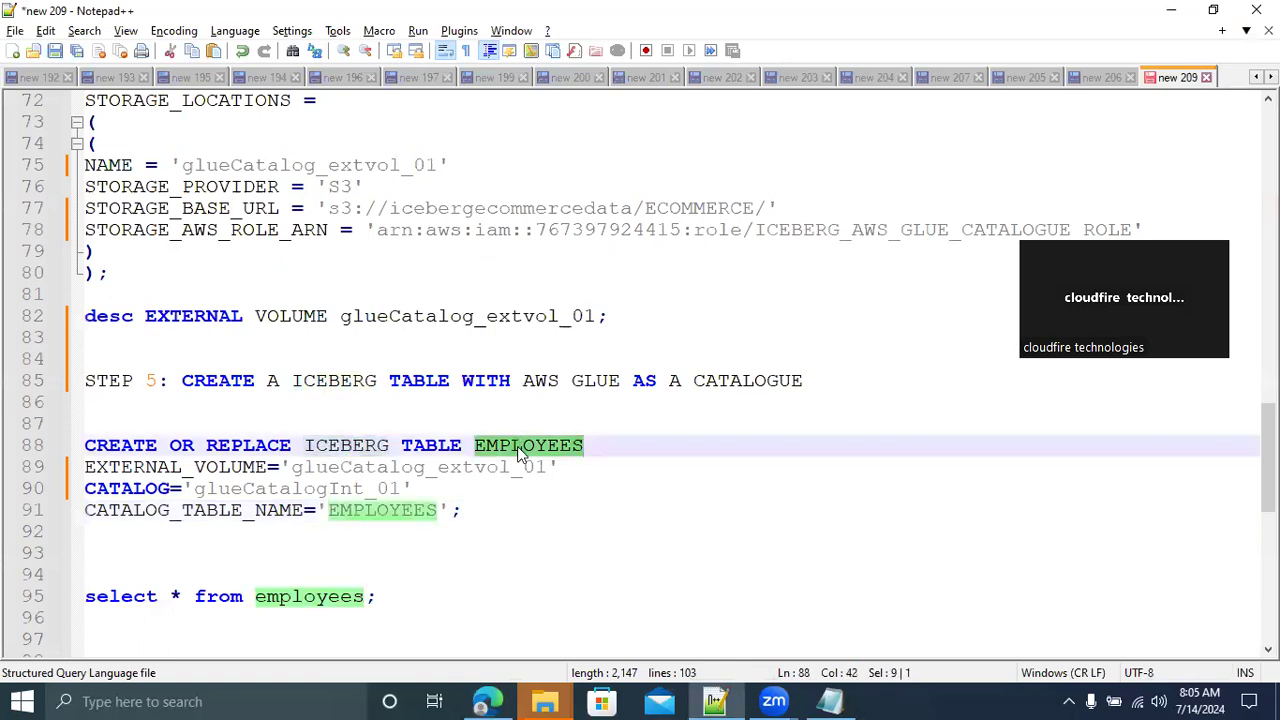
click(600, 446)
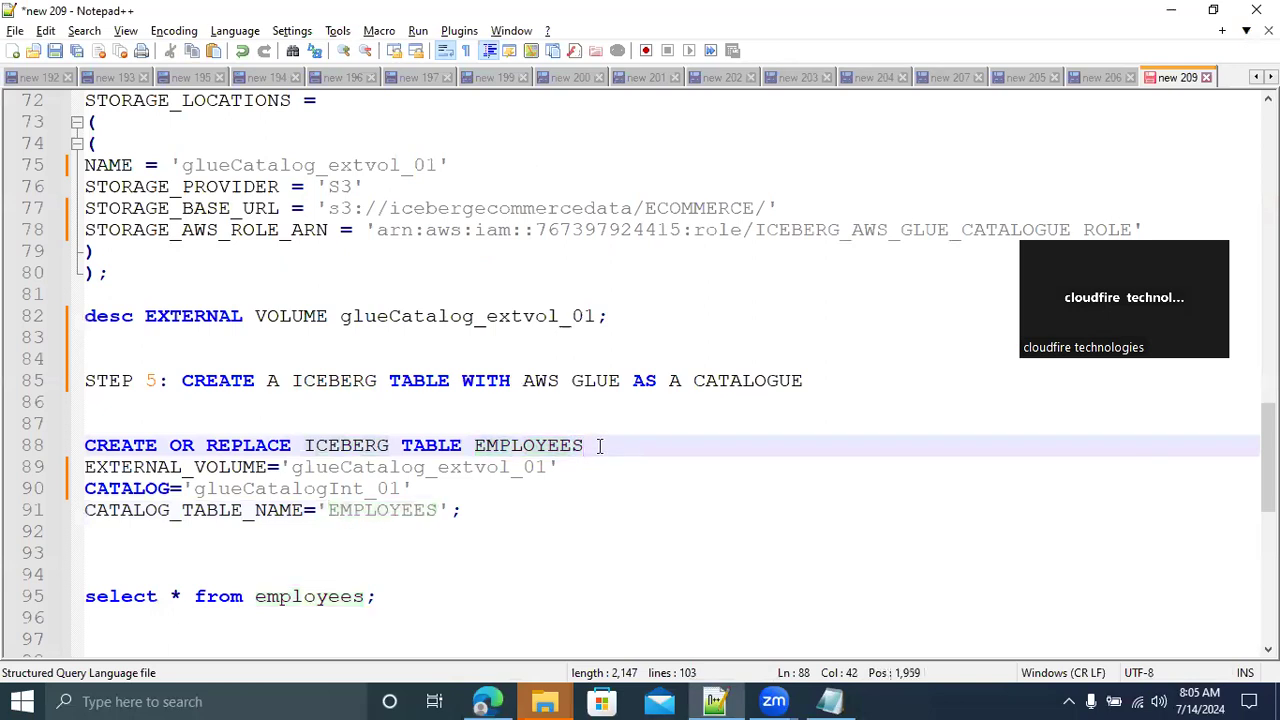
text(_01)
double_click(380, 511)
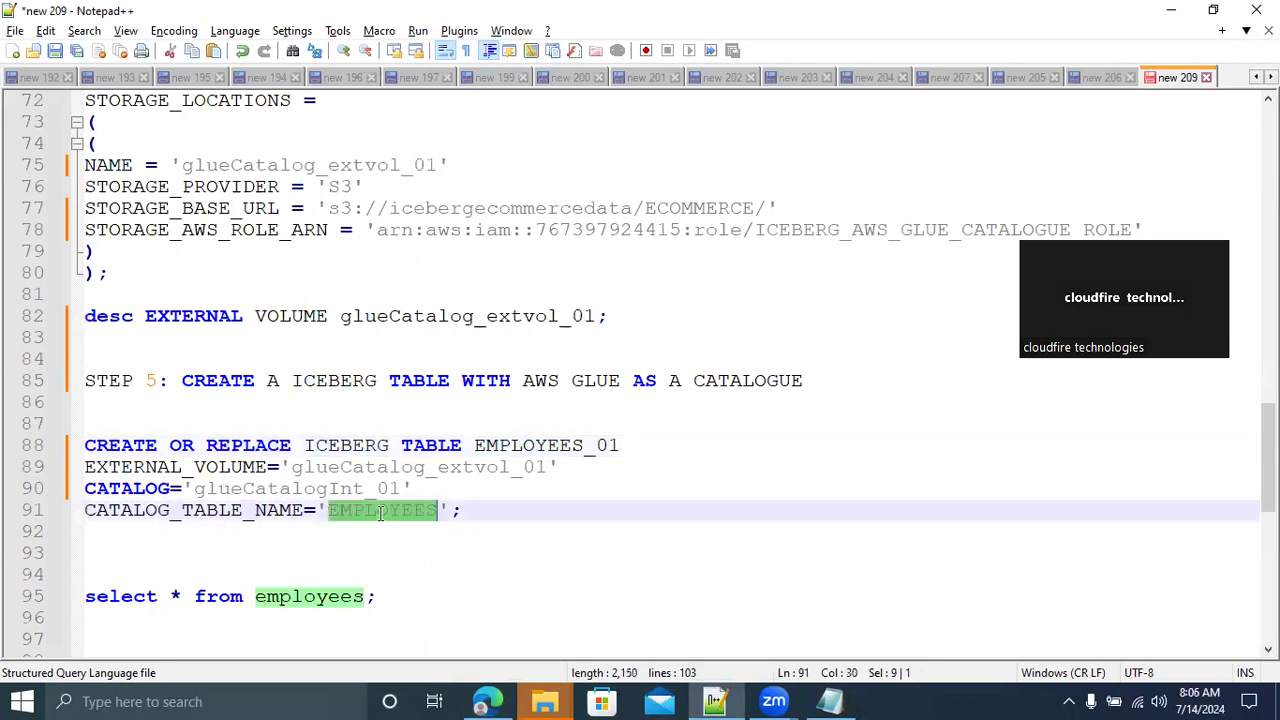
click(539, 511)
Copy the whole CREATE OR REPLACE ICEBERG TABLE EMPLOYEES_01 statement into the Snowflake worksheet below the SELECT query, and run it
drag(490, 510, 37, 440)
key(ctrl+c)
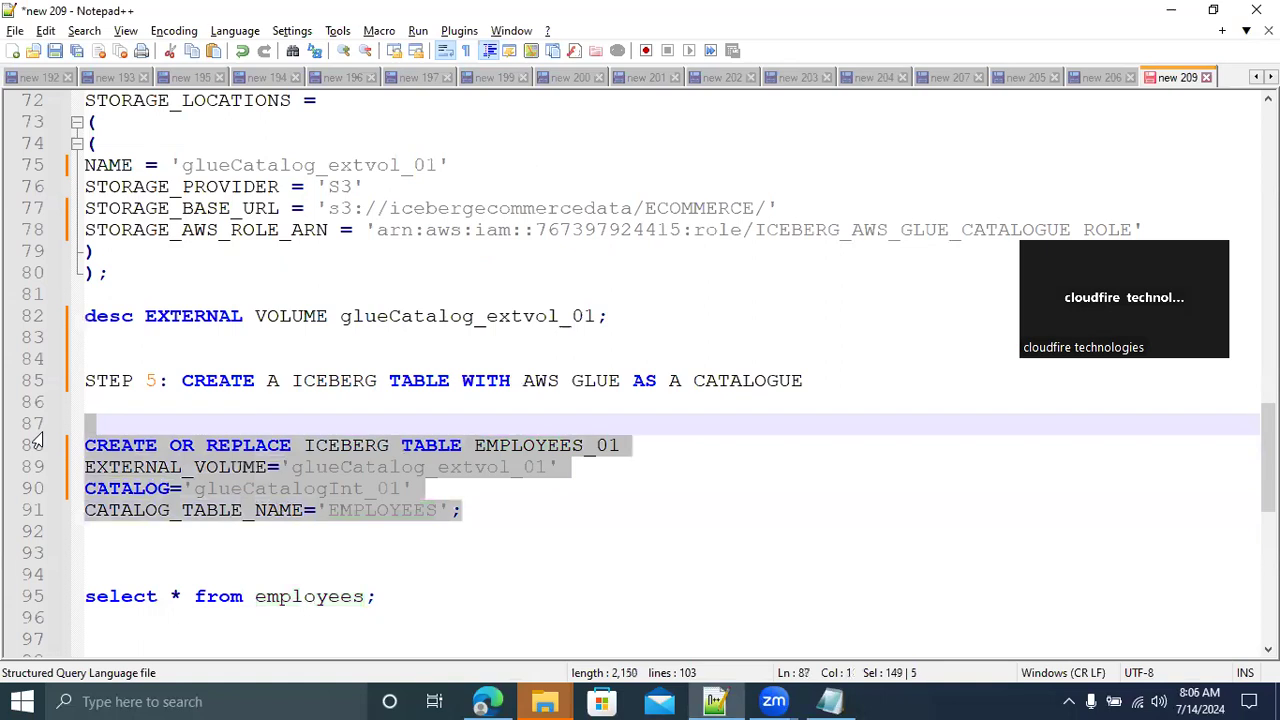
click(487, 701)
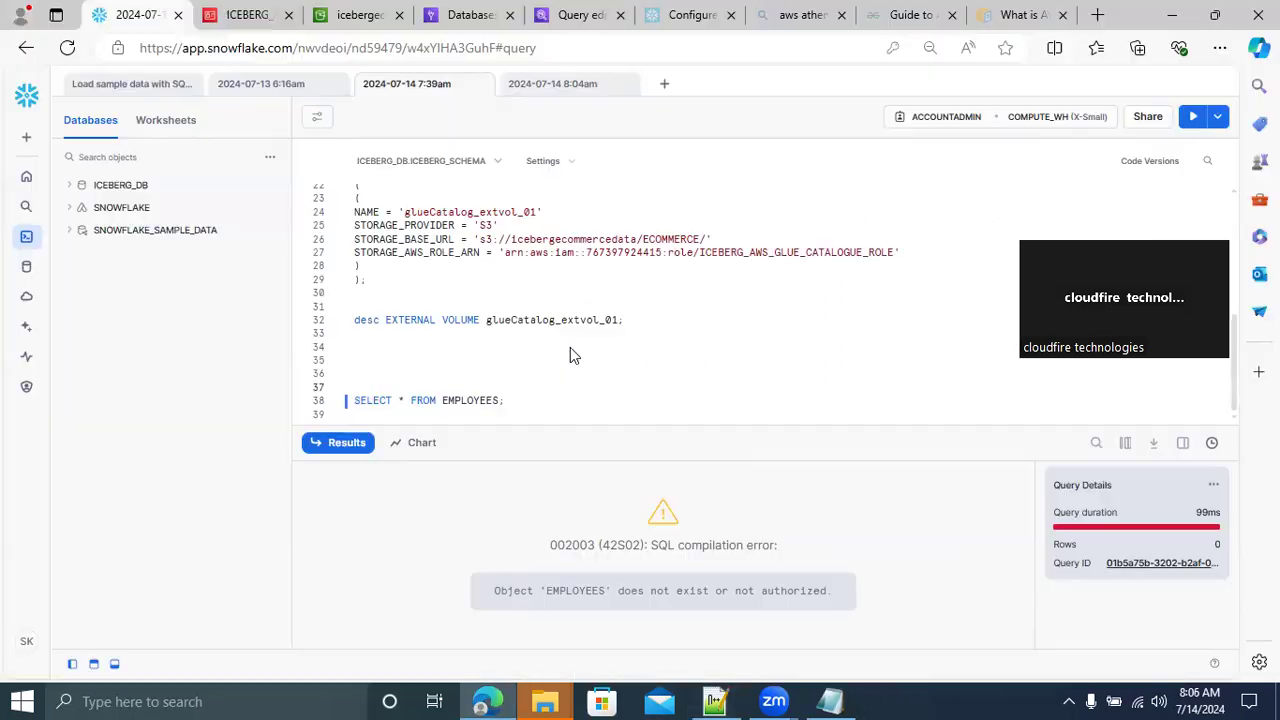
click(520, 401)
key(Return)
key(Return)
key(Return)
key(Return)
key(Return)
key(Return)
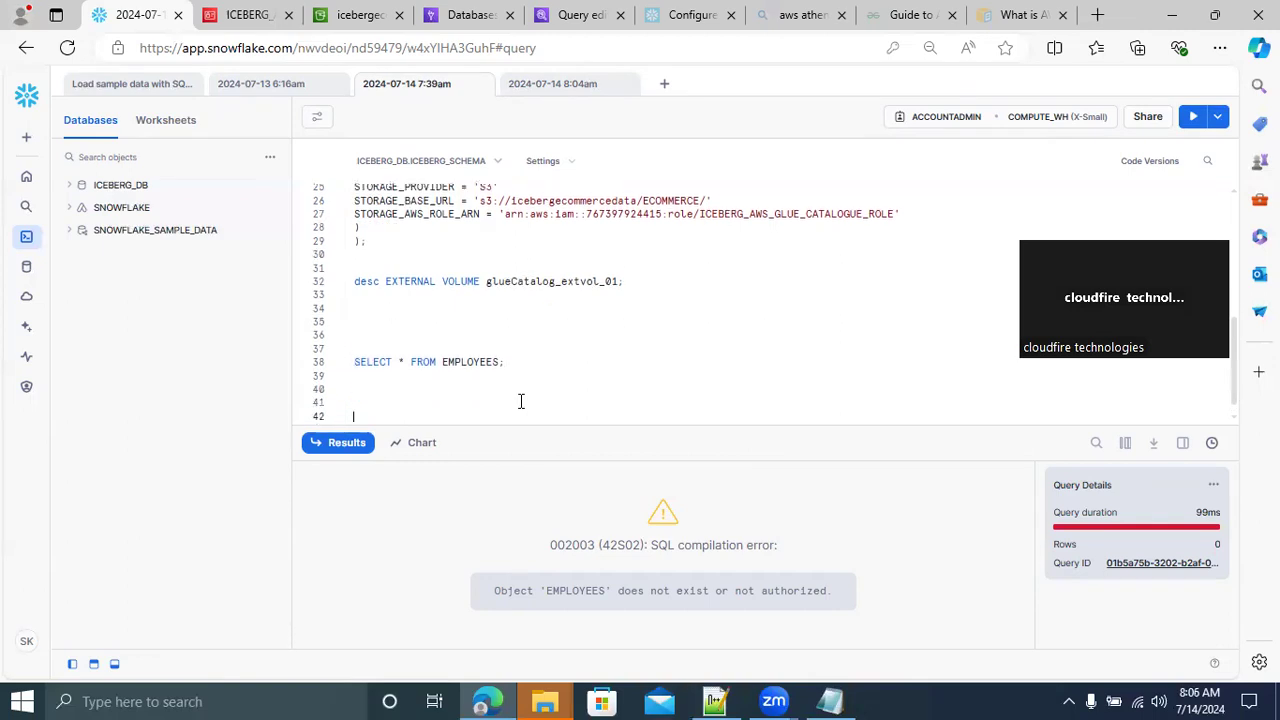
key(ctrl+v)
drag(576, 418, 340, 376)
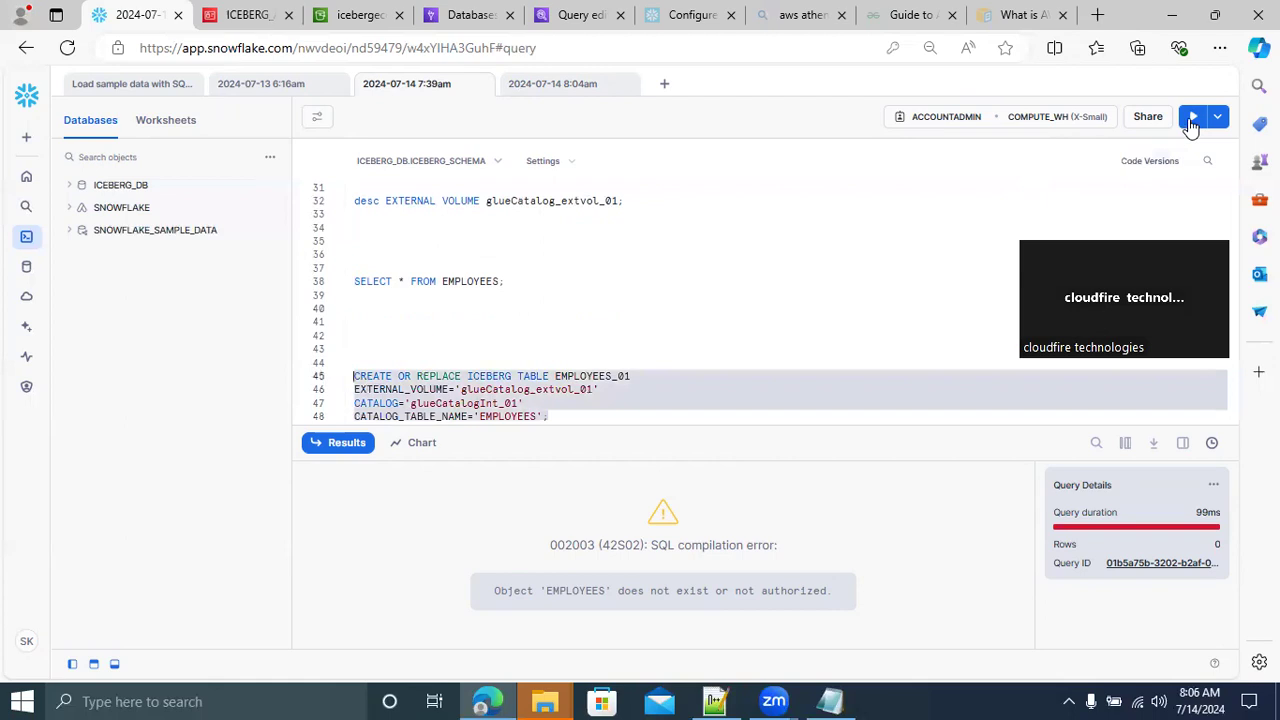
click(1192, 120)
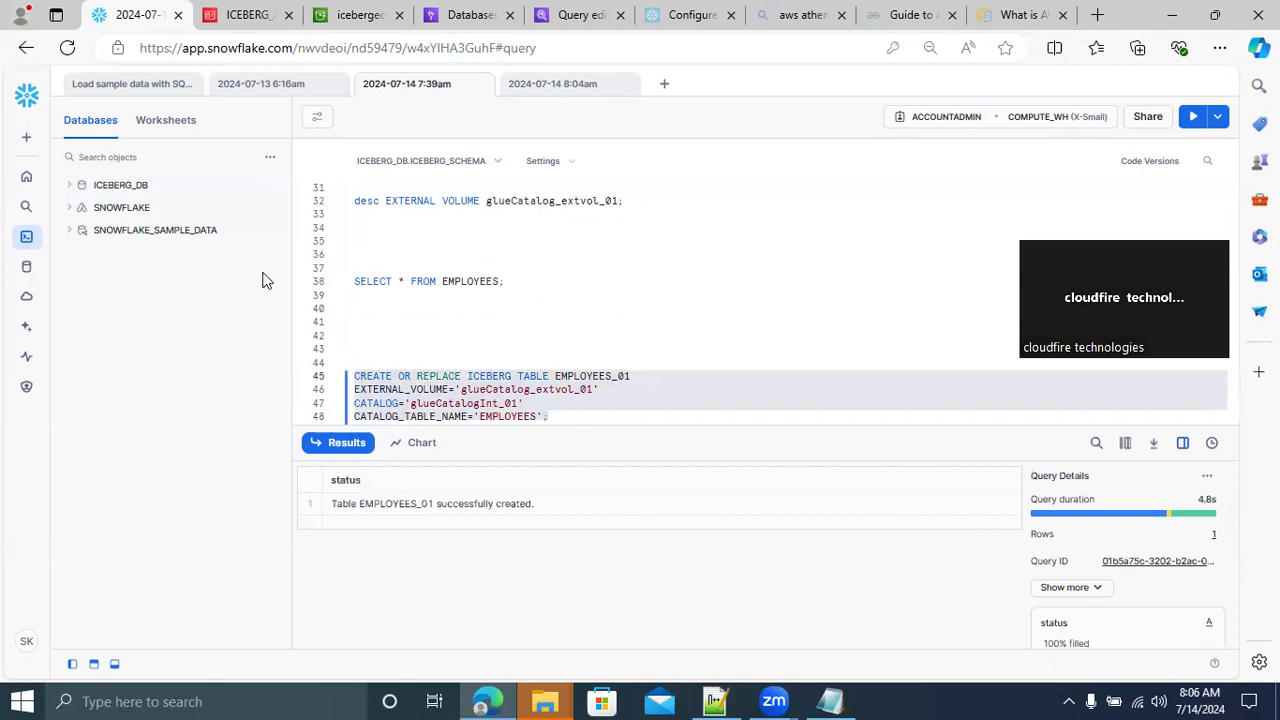
Expand the tables of ICEBERG_SCHEMA in ICEBERG_DB and check the details of the EMPLOYEES_01 table
click(80, 187)
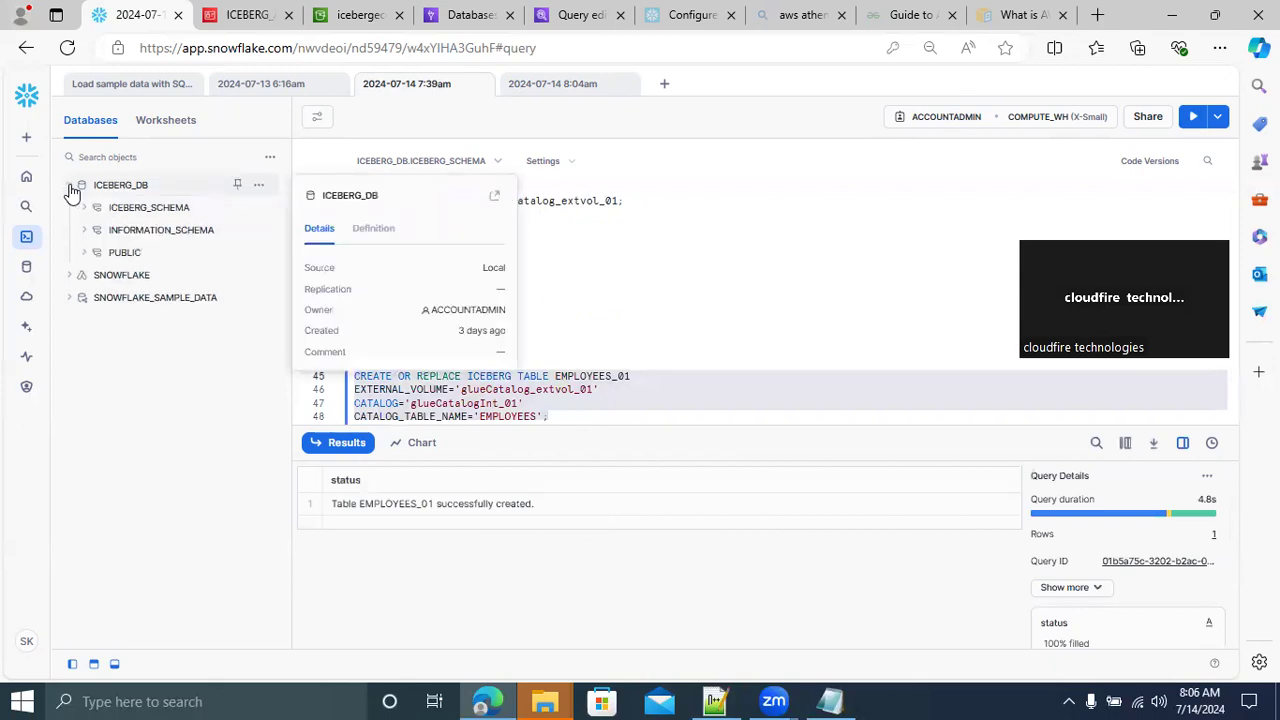
click(85, 208)
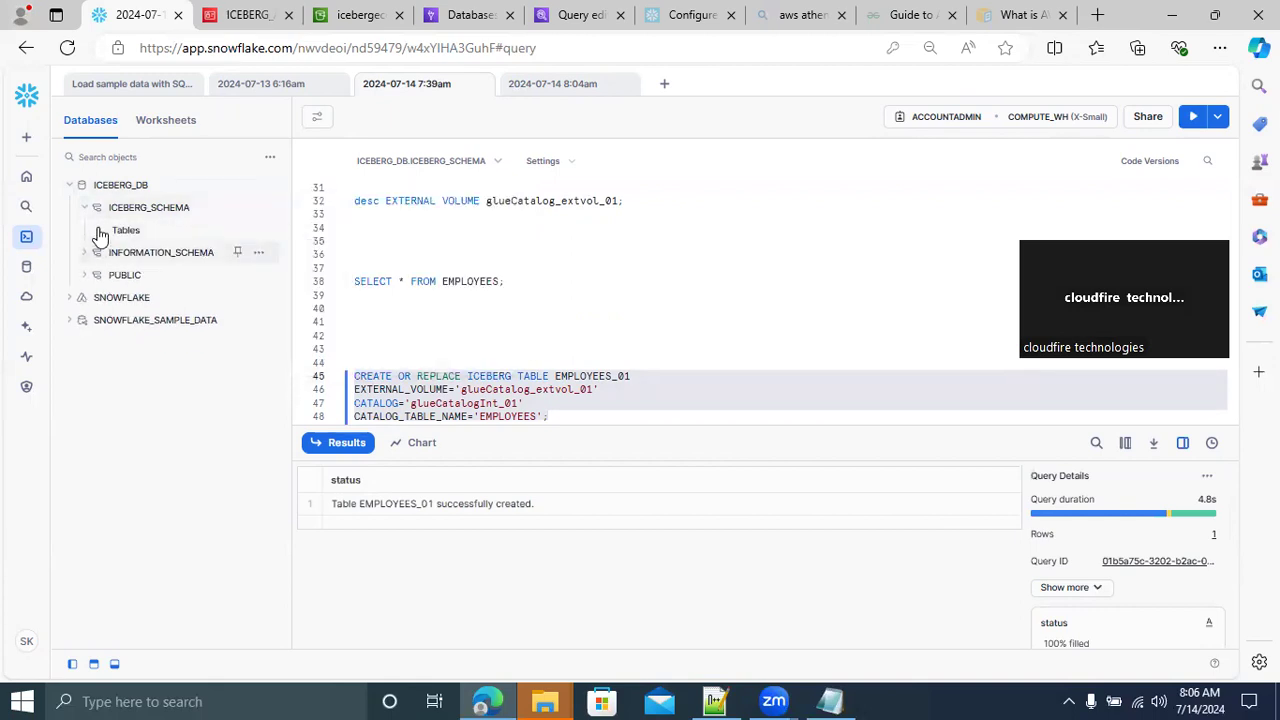
click(99, 231)
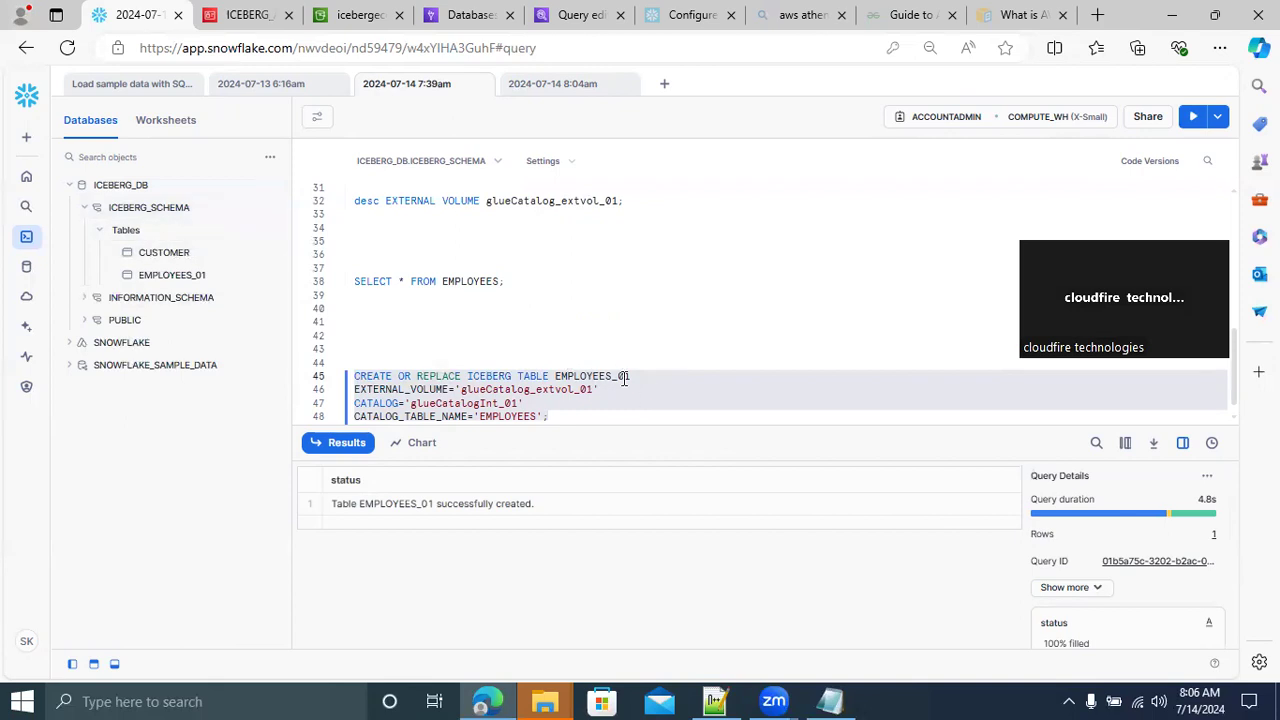
mouse_move(173, 283)
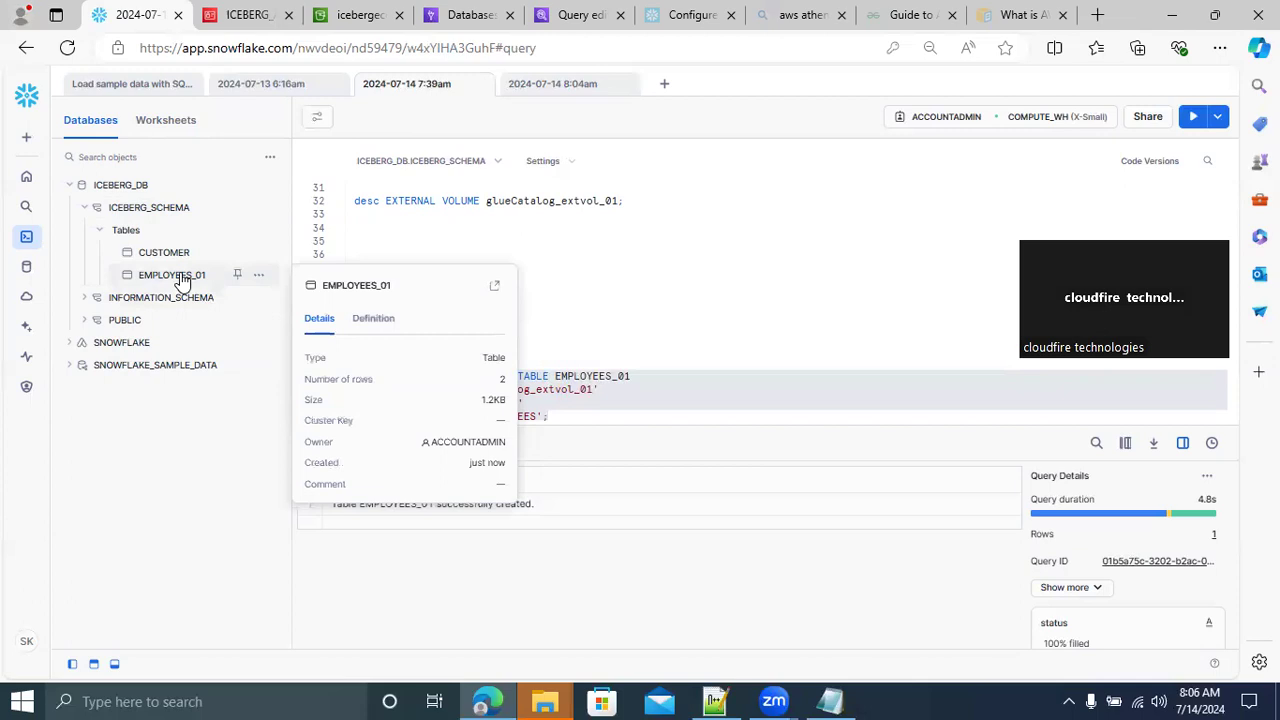
click(650, 412)
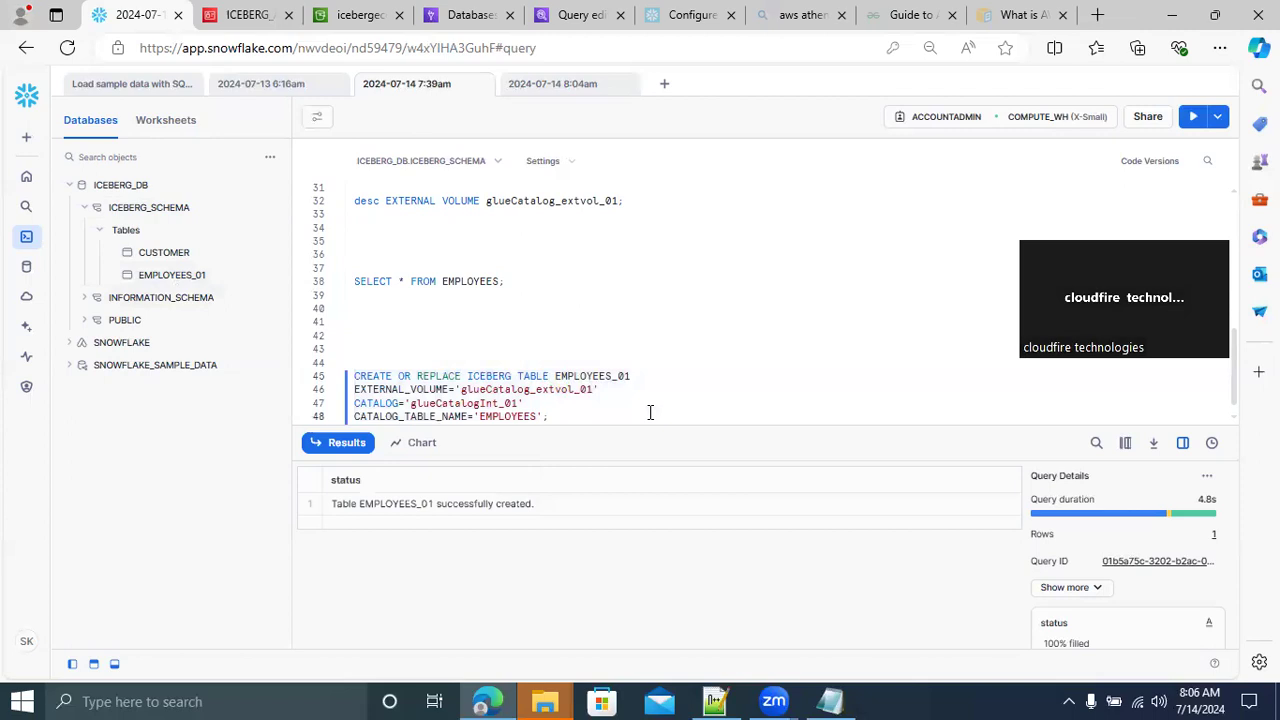
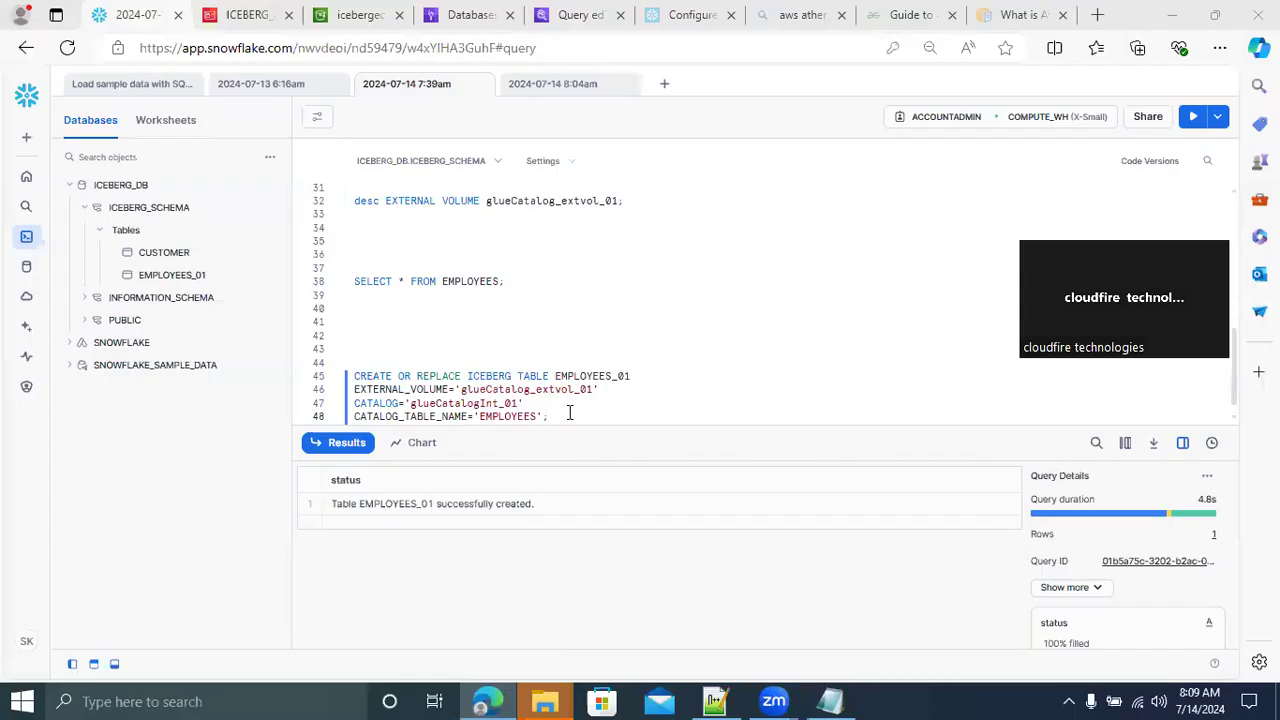
Write SELECT * FROM EMPLOYEES_01; below the CREATE OR REPLACE ICEBERG TABLE statement and run that query
mouse_move(207, 278)
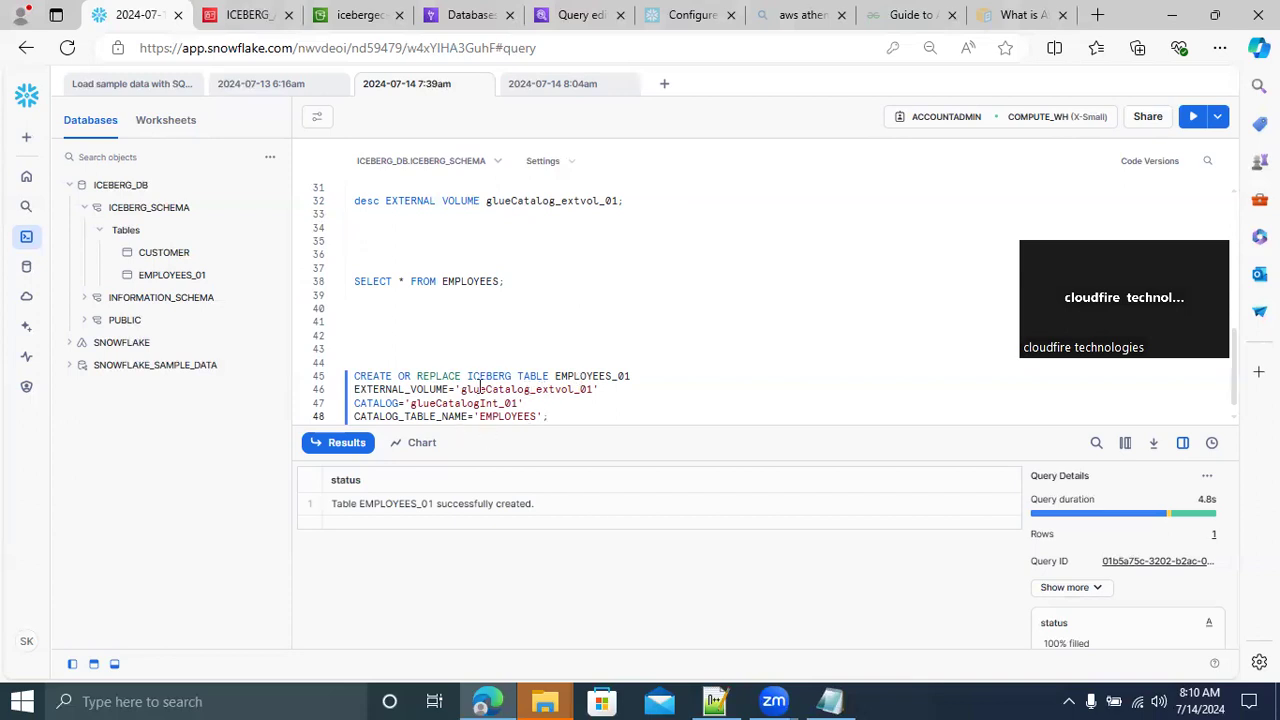
drag(572, 418, 326, 378)
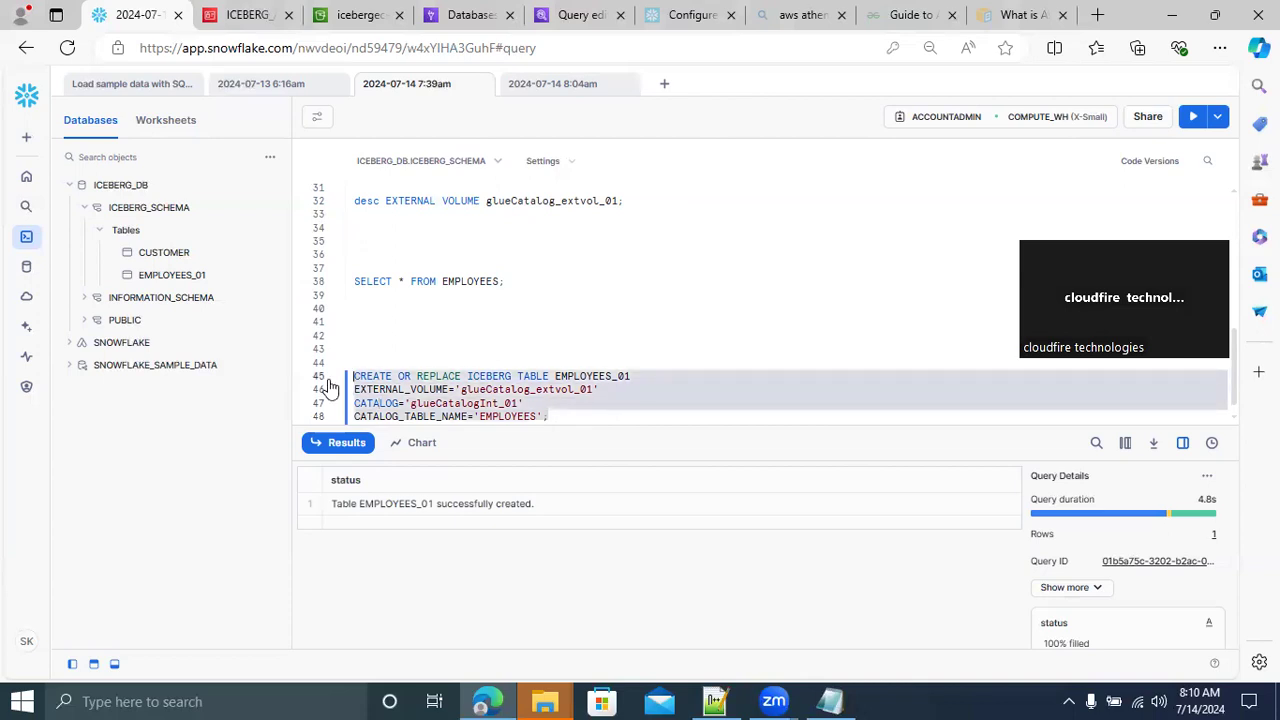
click(575, 418)
key(Return)
key(Return)
key(Return)
key(Return)
key(Return)
text(SELECT )
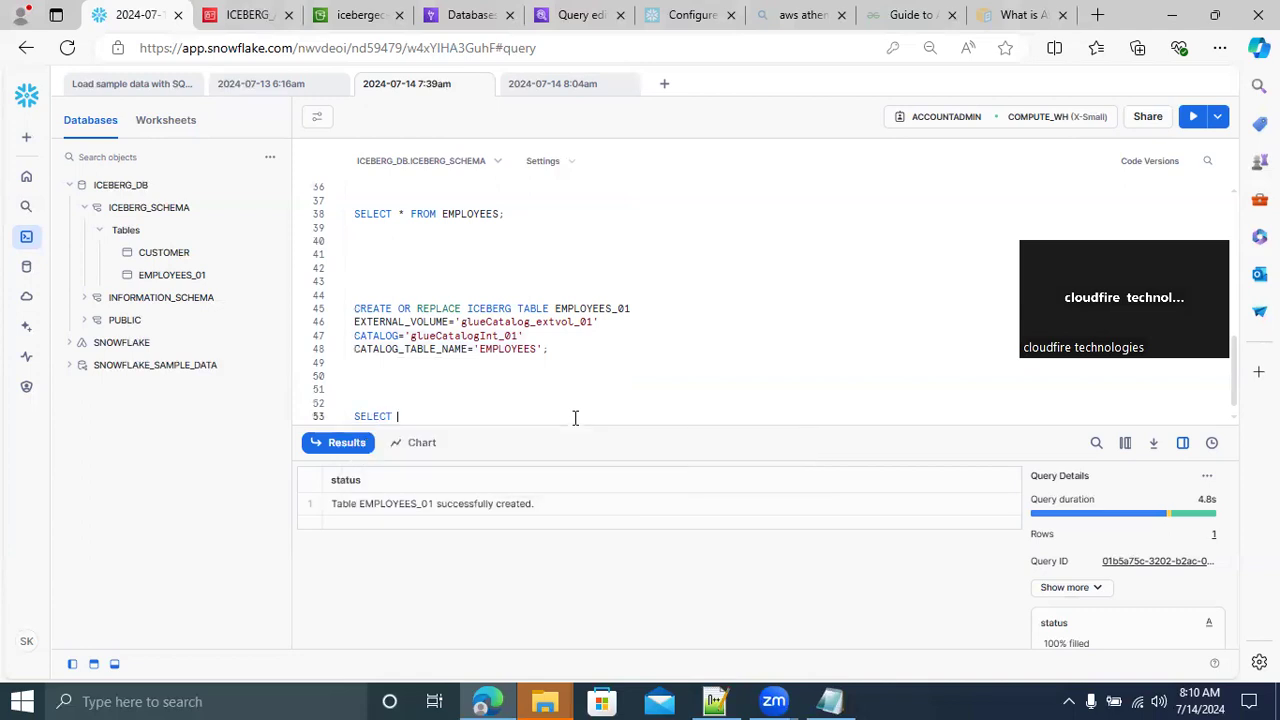
text(* FROM)
double_click(590, 308)
key(ctrl+c)
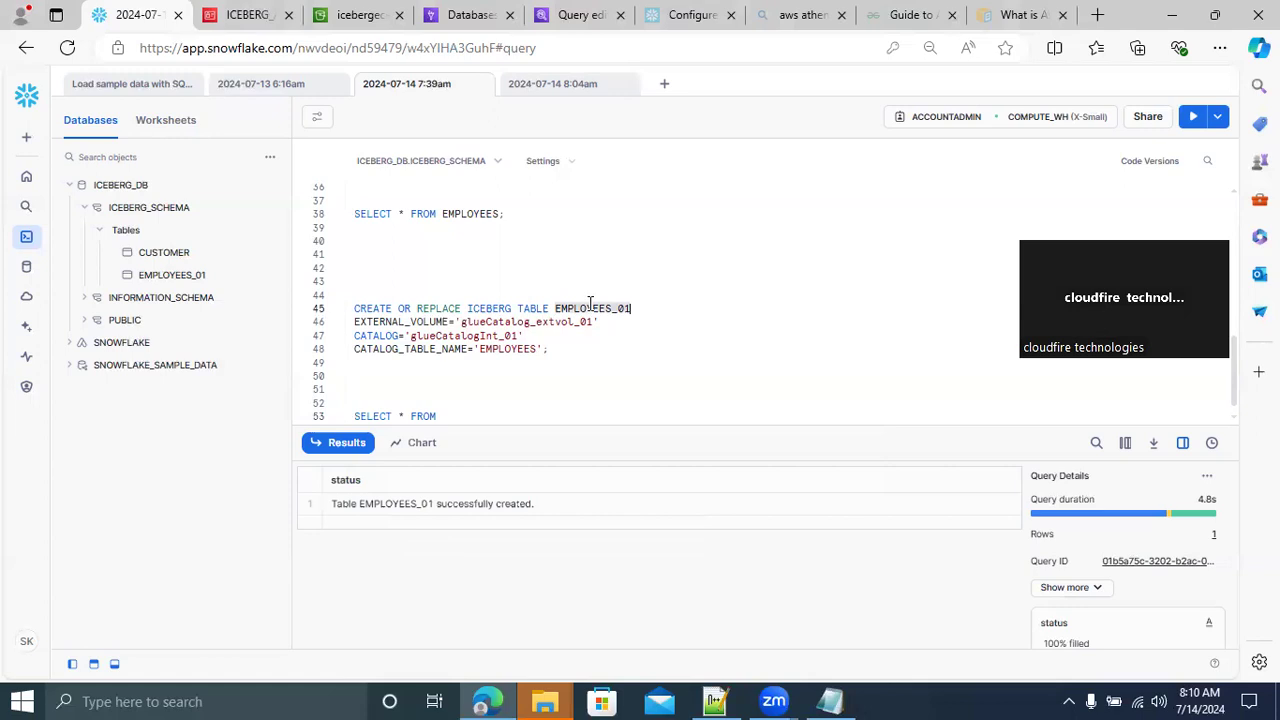
click(487, 416)
key(ctrl+v)
drag(545, 416, 332, 418)
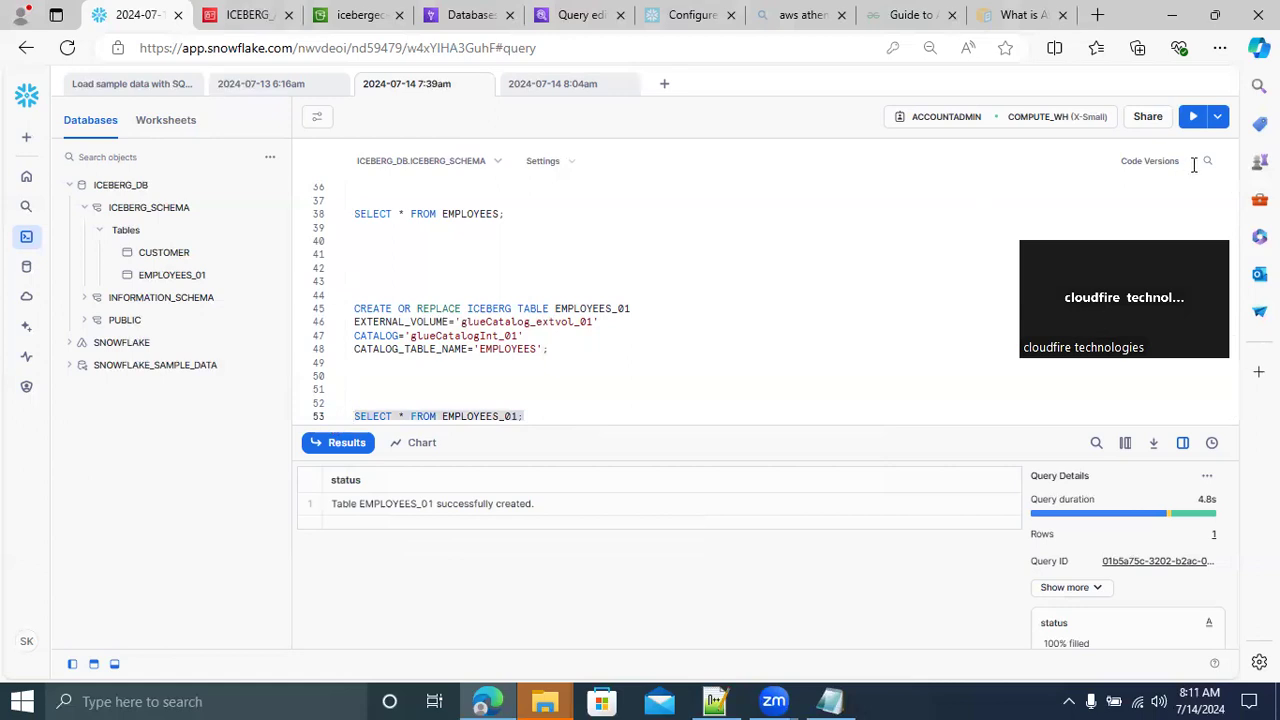
key(ctrl+Return)
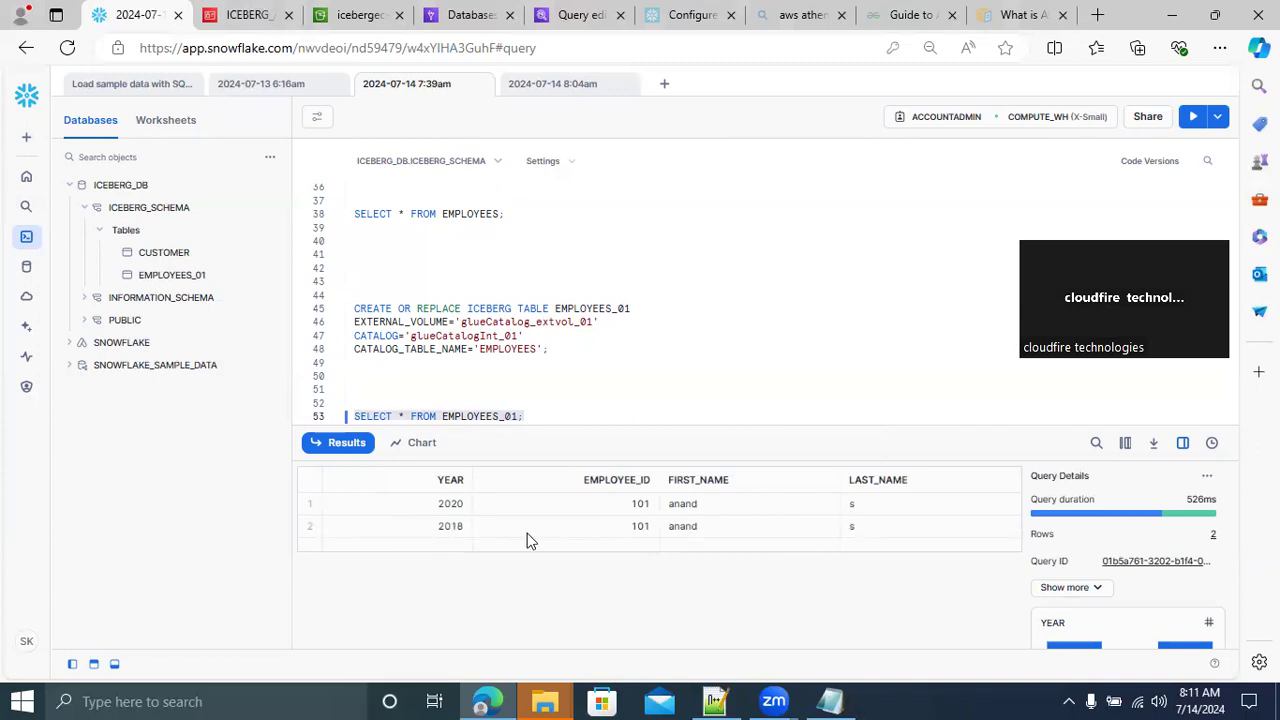
Copy the insert statement for year 2020 from the Athena query editor into the Snowflake worksheet, a few lines below the EMPLOYEES_01 query
click(537, 417)
key(Return)
key(Return)
key(Return)
key(Return)
key(Return)
key(Return)
key(Return)
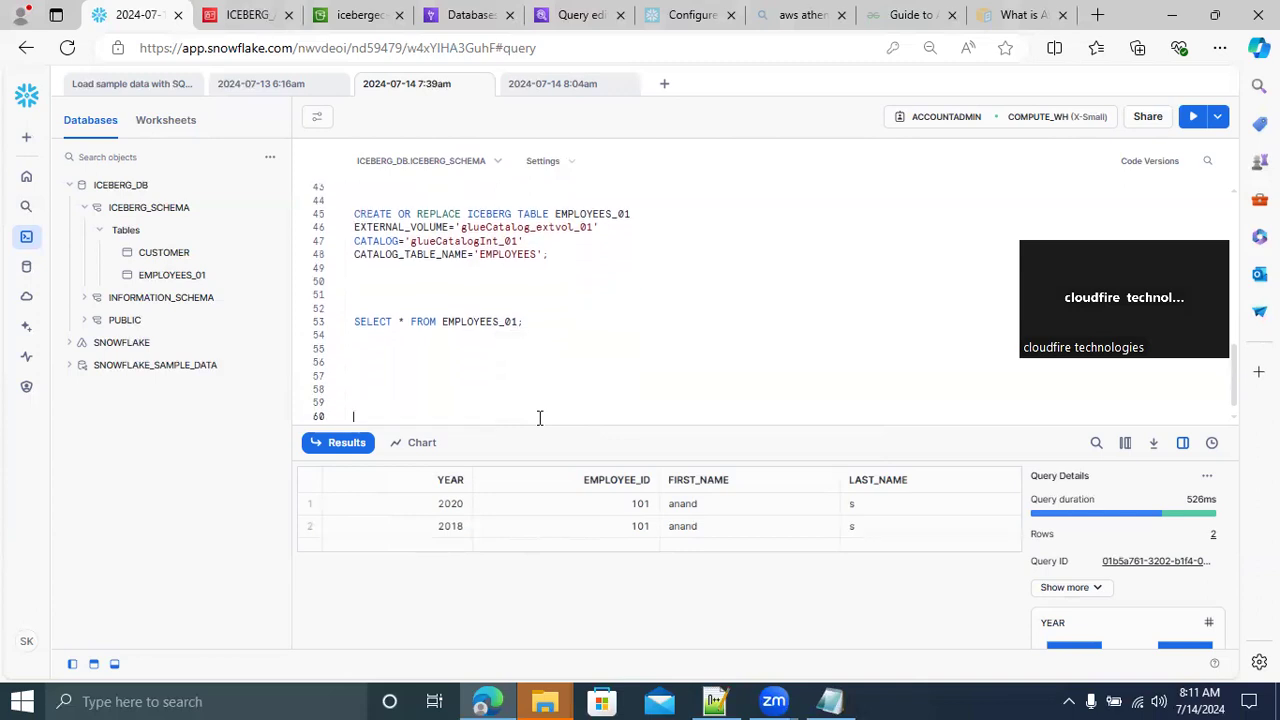
click(560, 16)
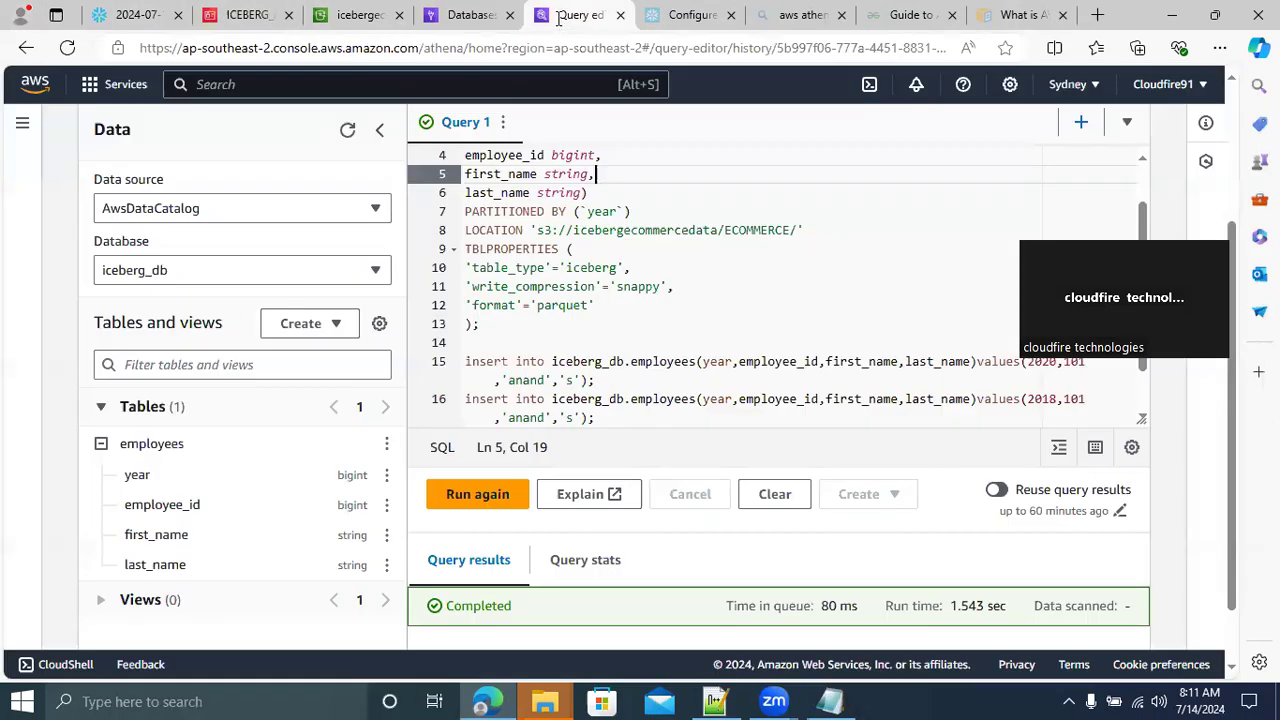
click(598, 380)
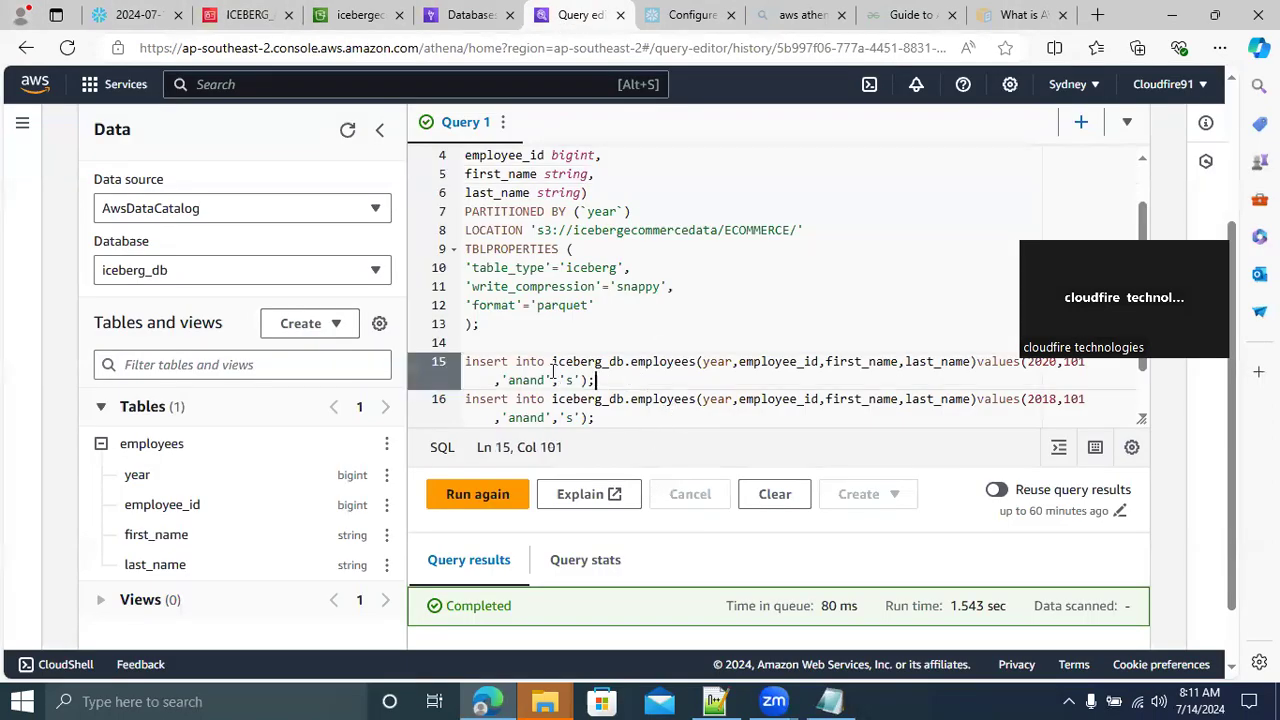
drag(552, 372, 448, 360)
key(ctrl+c)
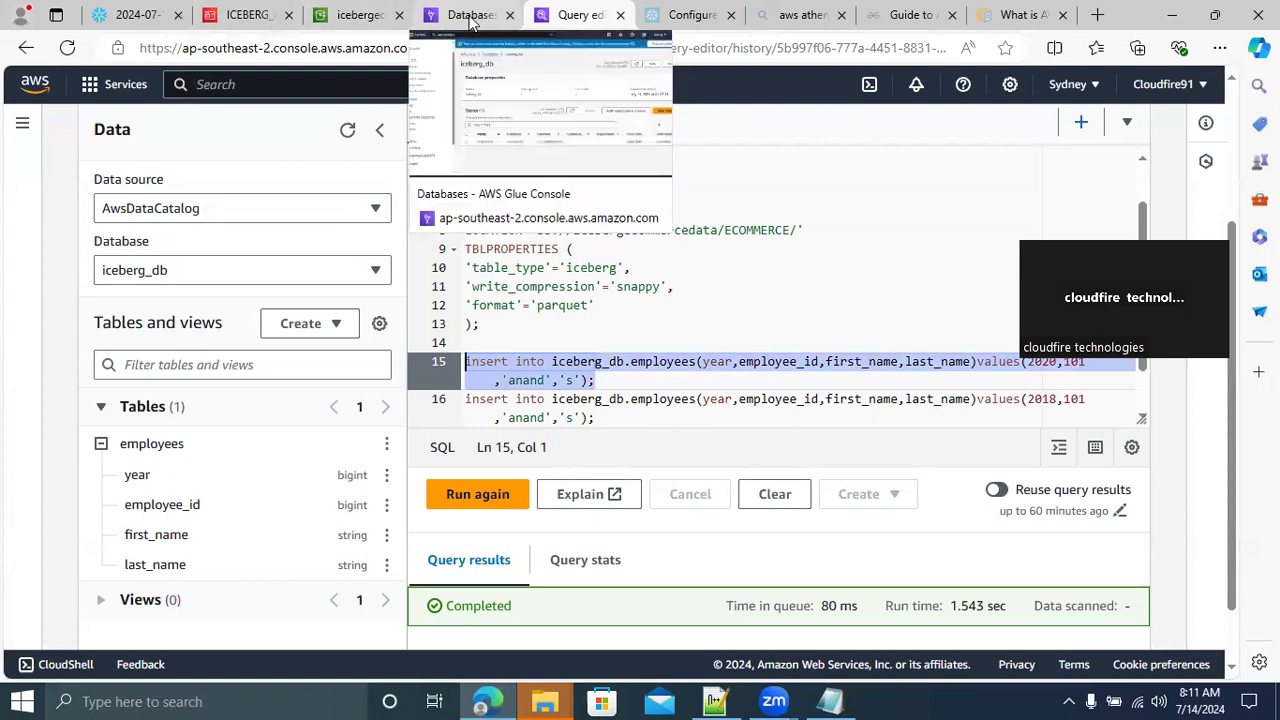
click(135, 15)
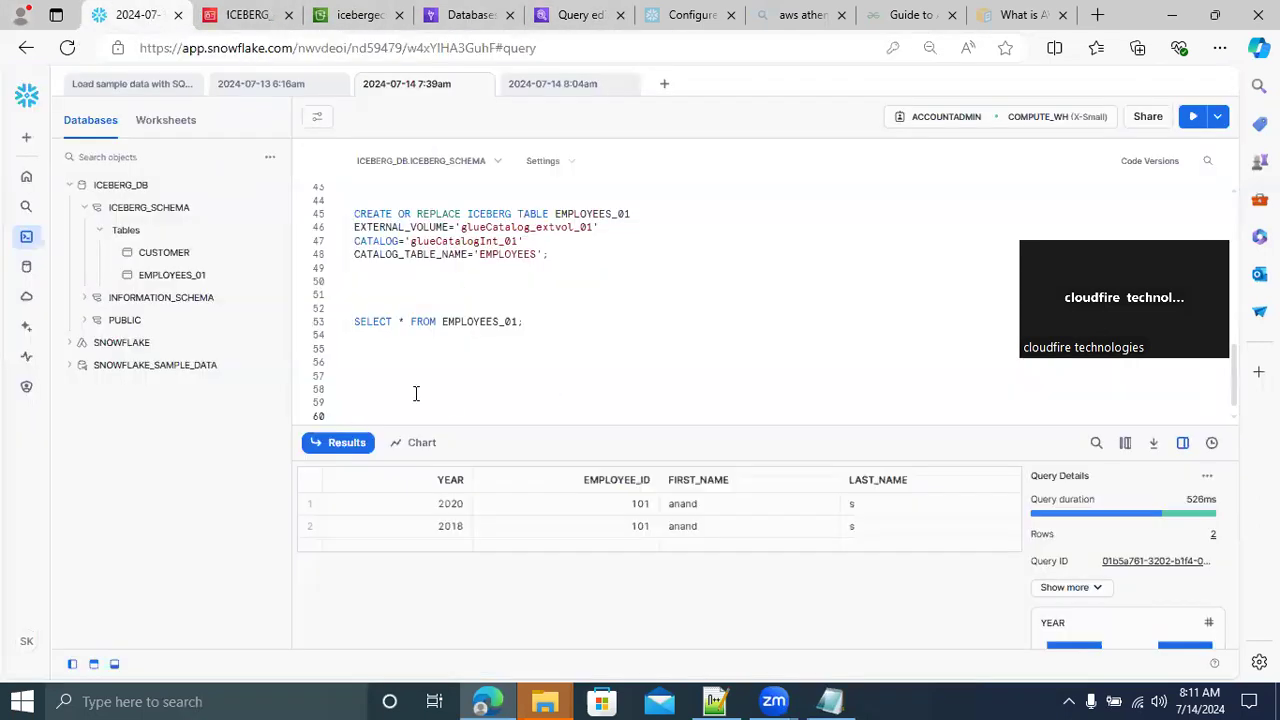
key(ctrl+v)
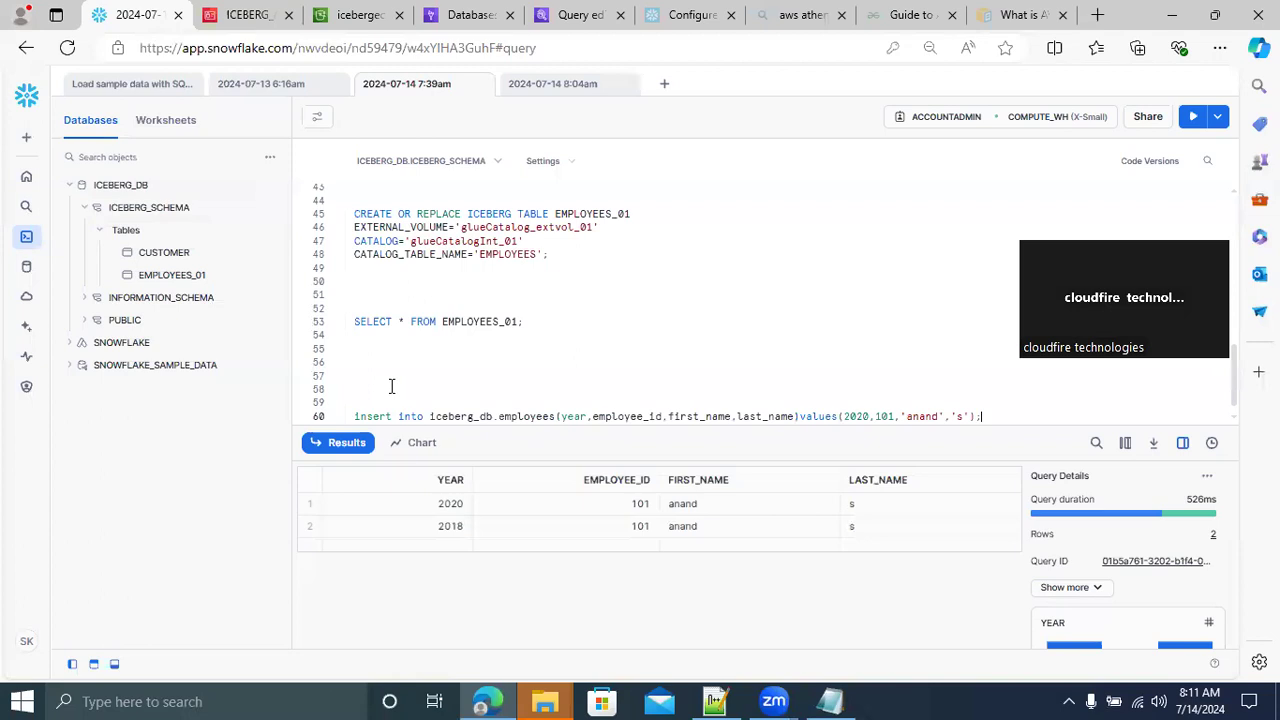
Remove the iceberg_db. prefix from the pasted insert statement and change its target table to EMPLOYEES_01
click(496, 416)
key(BackSpace)
key(BackSpace)
key(BackSpace)
key(BackSpace)
key(BackSpace)
key(BackSpace)
key(BackSpace)
key(BackSpace)
key(BackSpace)
key(BackSpace)
key(BackSpace)
key(BackSpace)
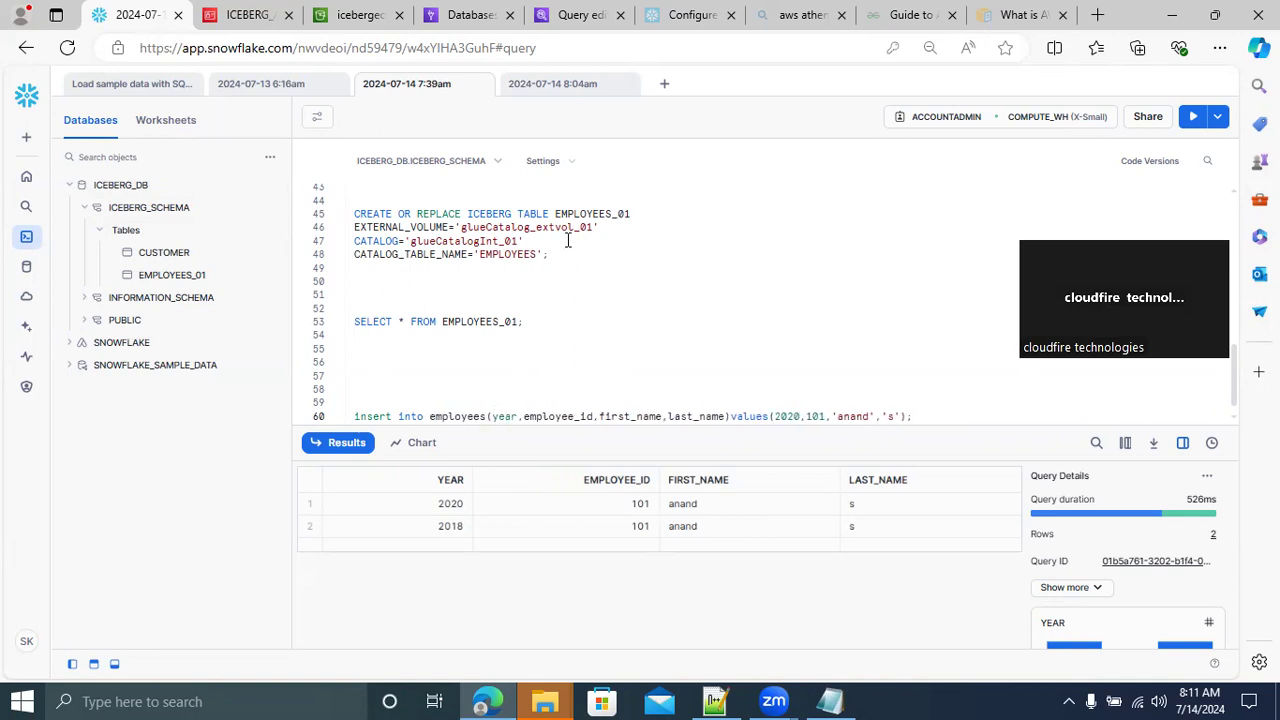
double_click(590, 214)
key(ctrl+c)
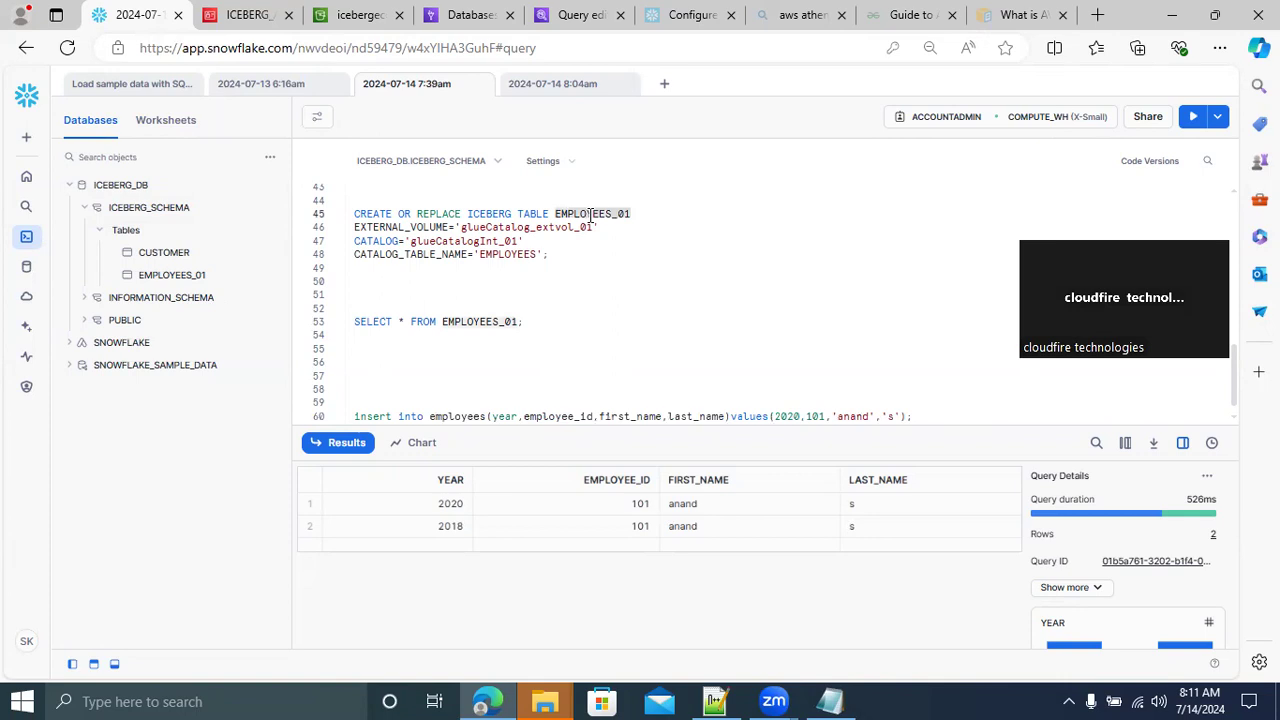
double_click(451, 416)
key(ctrl+v)
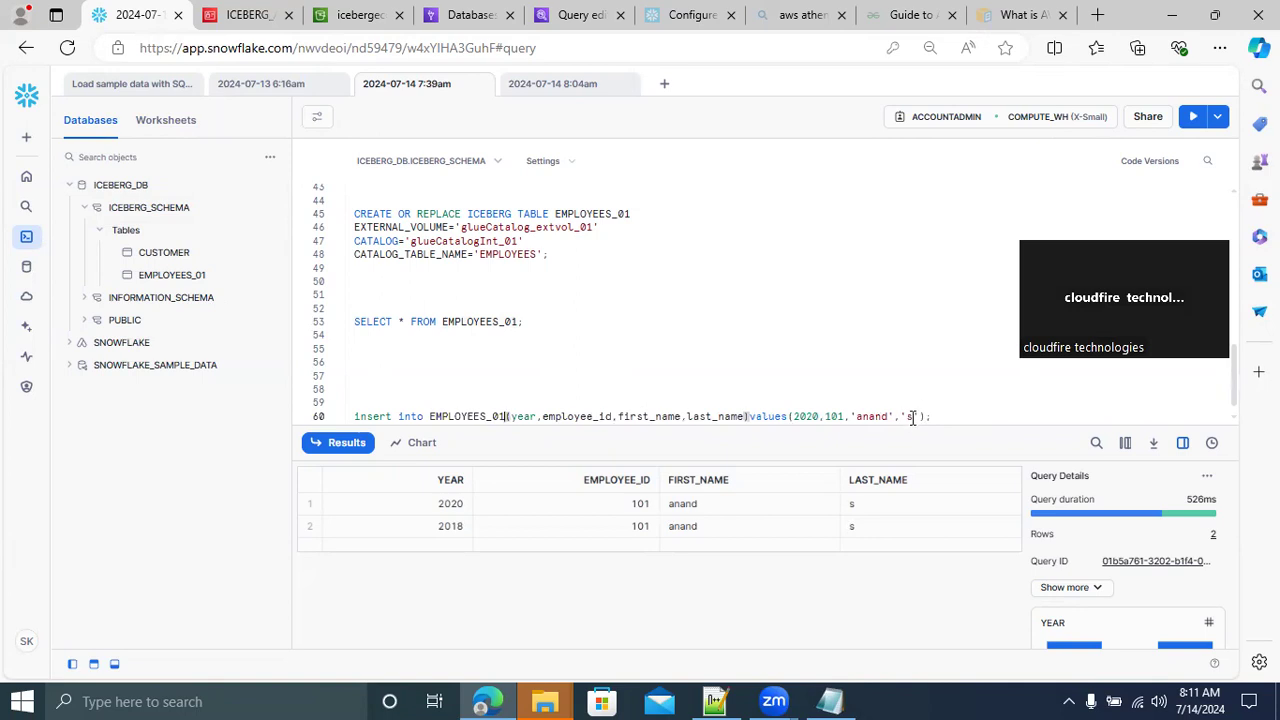
Append ERT to the insert's last name and 03 to its first name, set the year to 2024, and try running the statement
text(ERT)
click(890, 415)
text(03)
click(818, 416)
key(BackSpace)
text(4)
drag(981, 416, 340, 410)
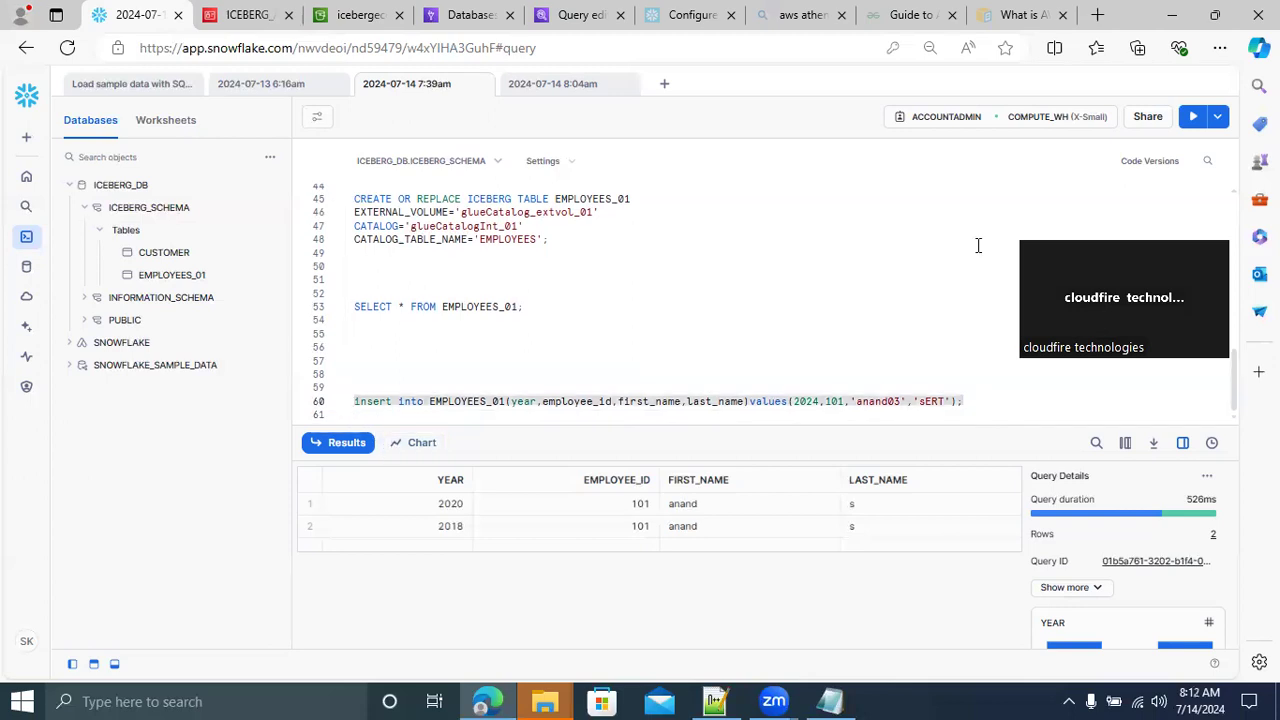
click(1192, 118)
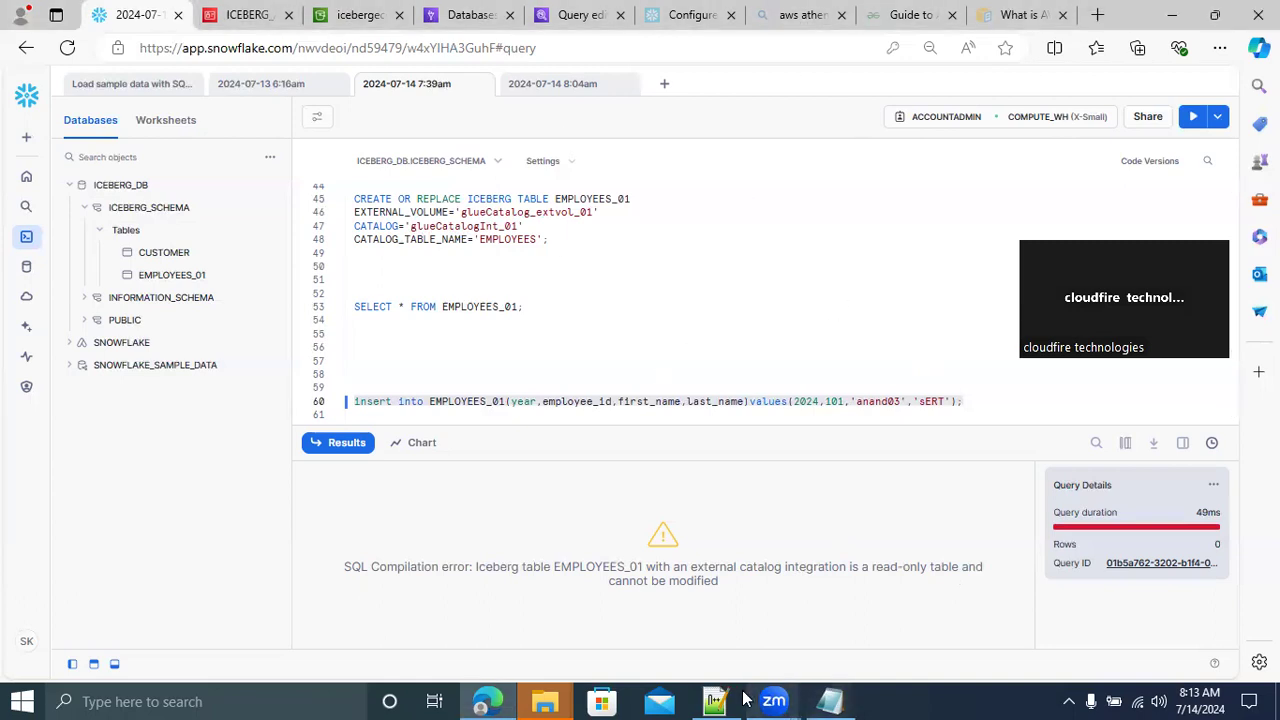
Switch to Notepad++ and review the Step1 heading on creating Snowflake Iceberg tables, highlighting AWS Glue Catalog
click(714, 700)
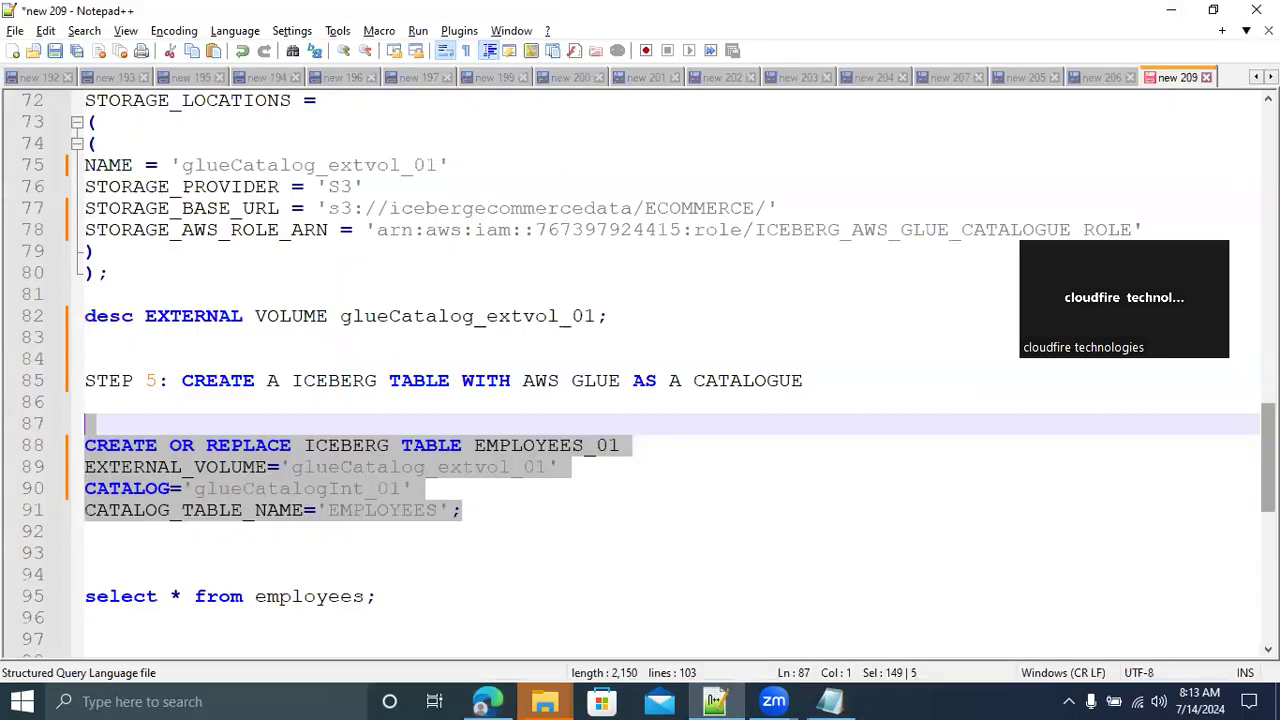
scroll(1232, 205, up, 20)
scroll(1232, 205, up, 2)
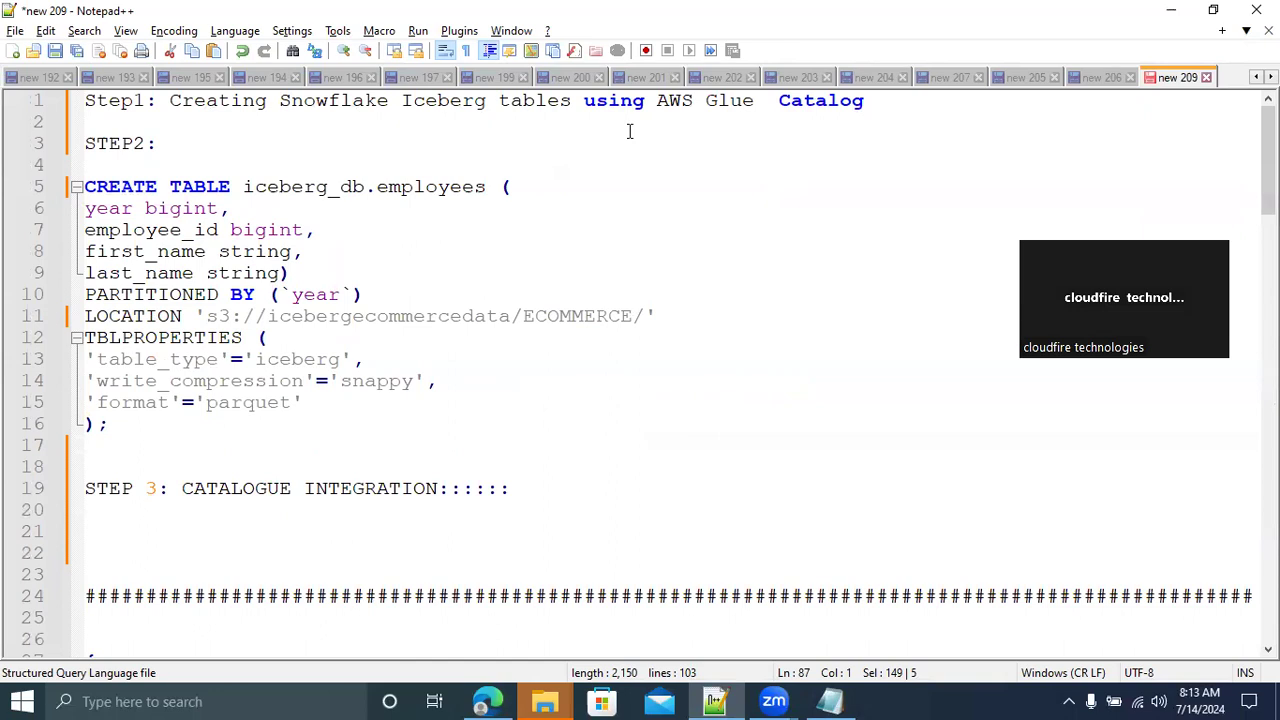
drag(657, 100, 903, 108)
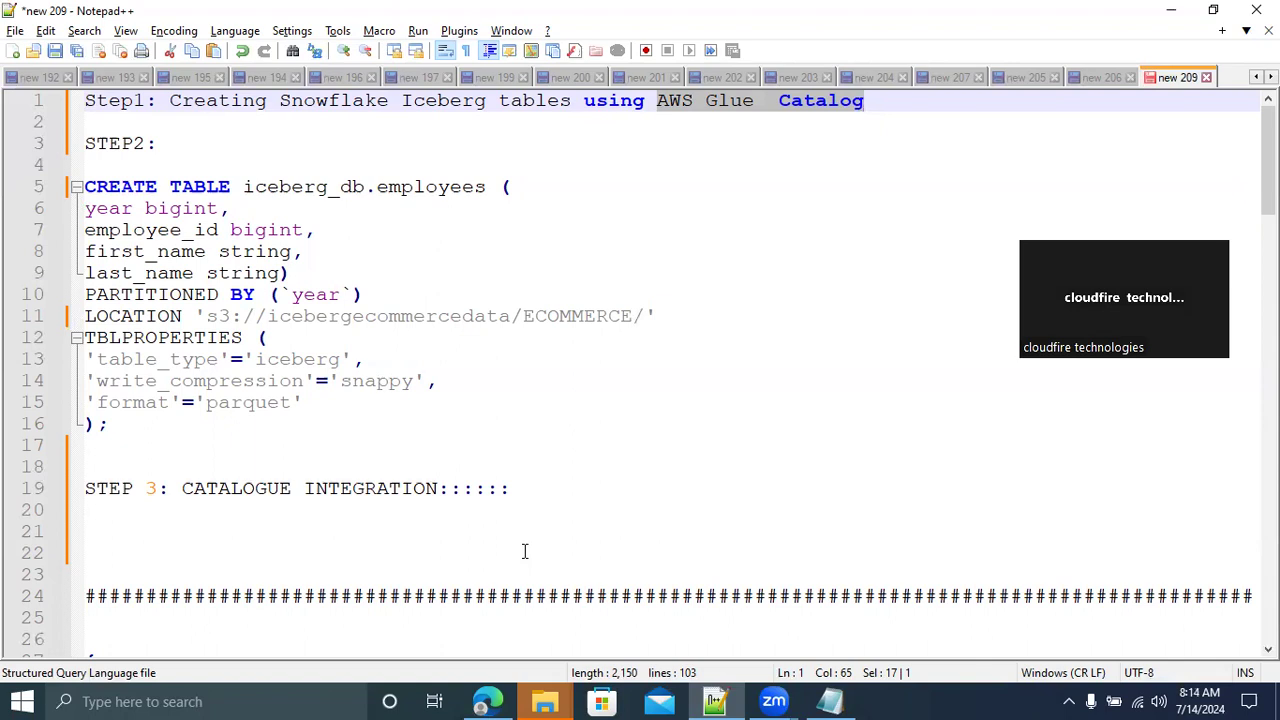
key(alt+Tab)
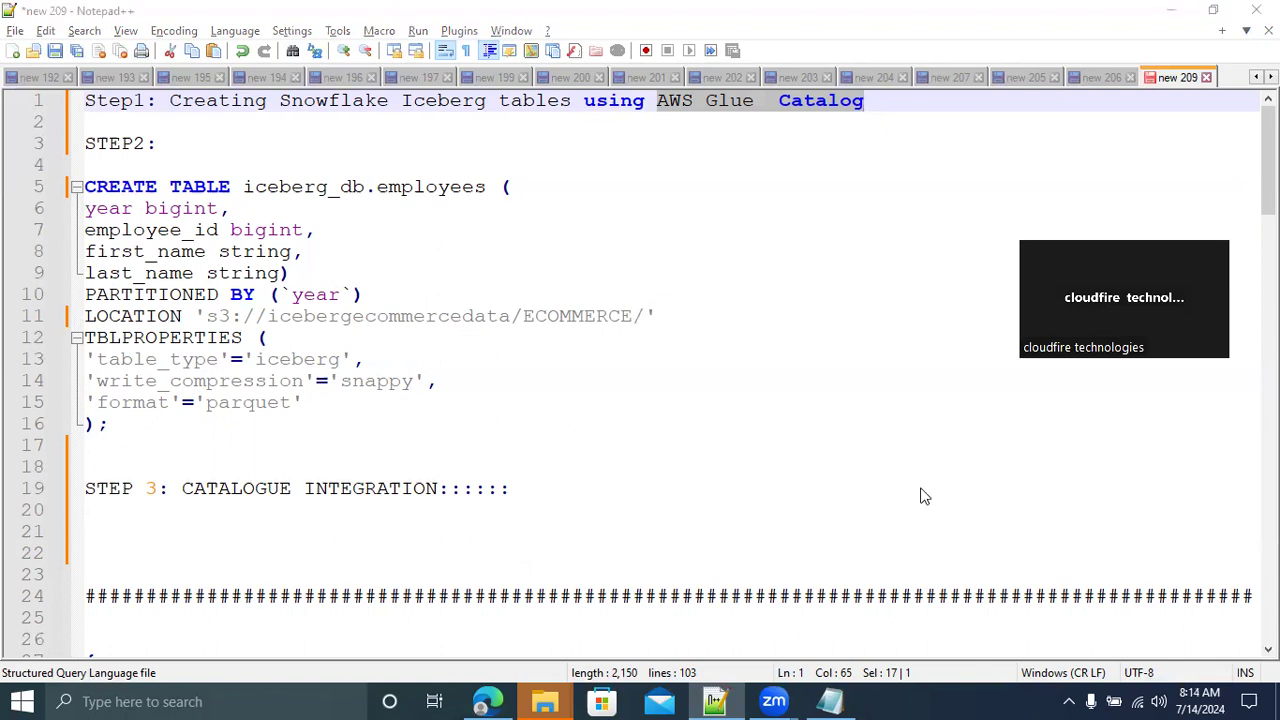